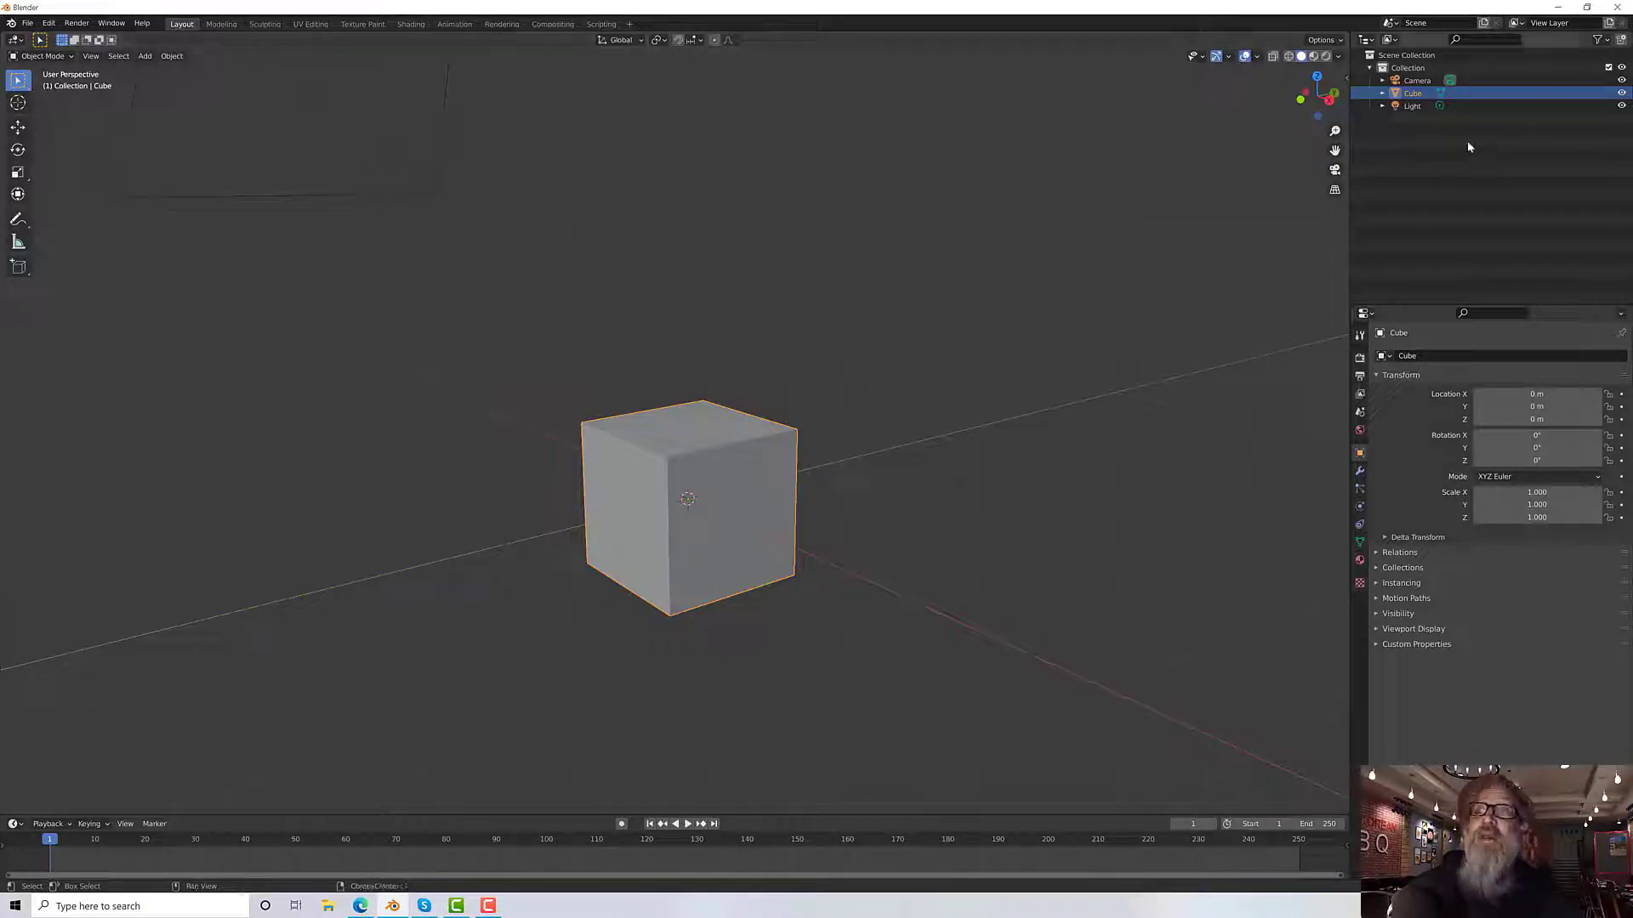
Step: Delete the default light from the scene
left_click(1415, 107)
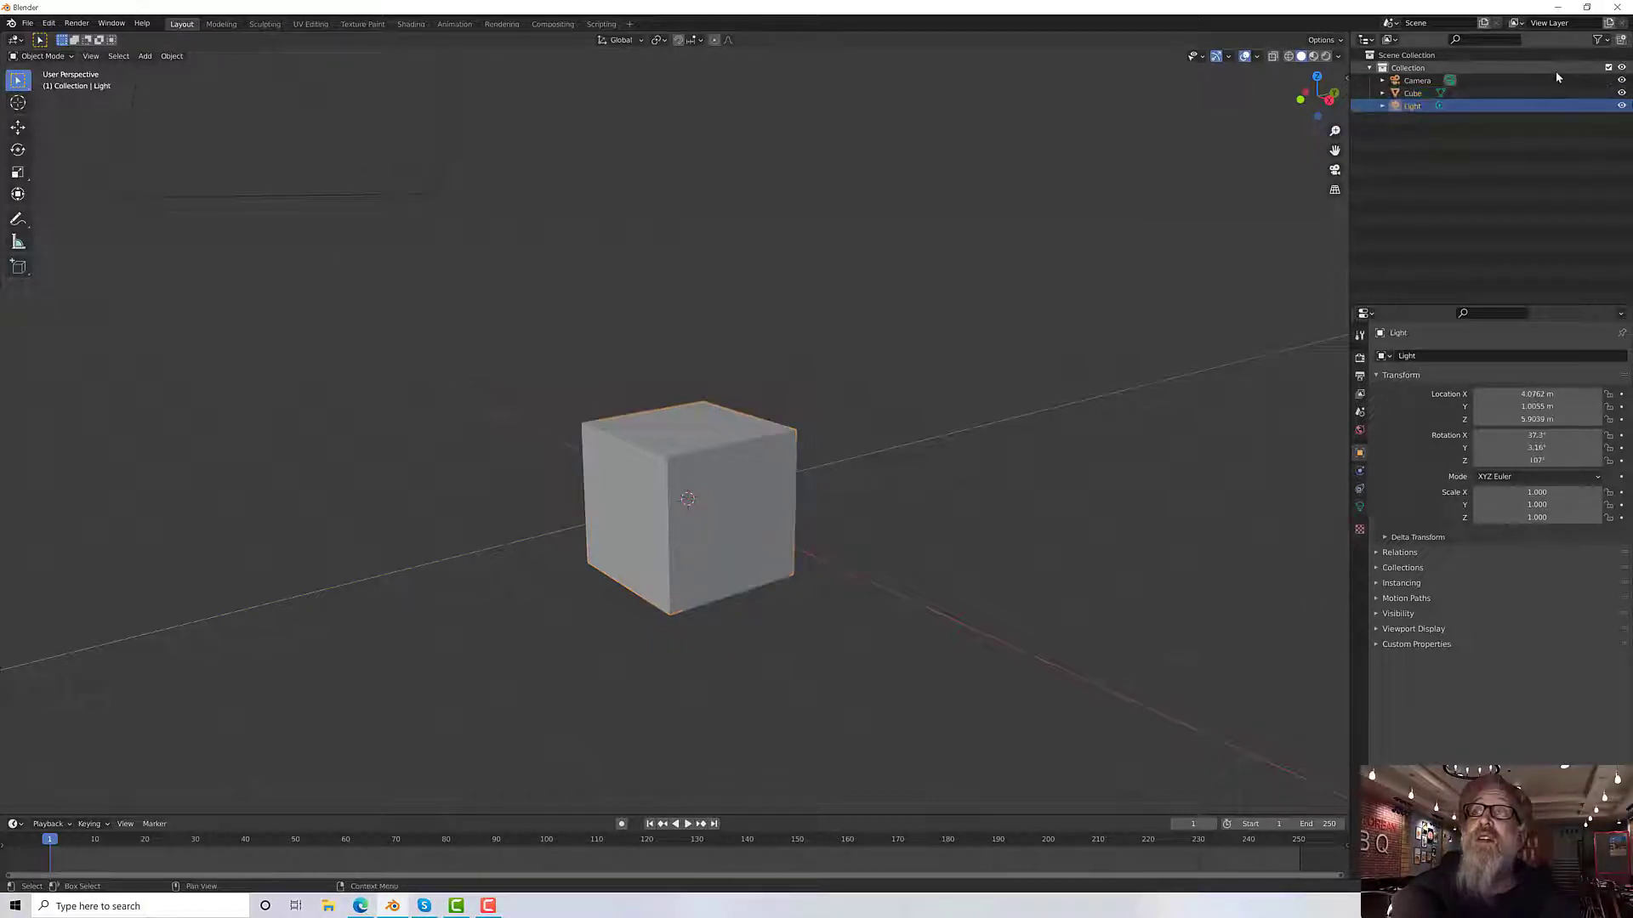
right_click(1399, 104)
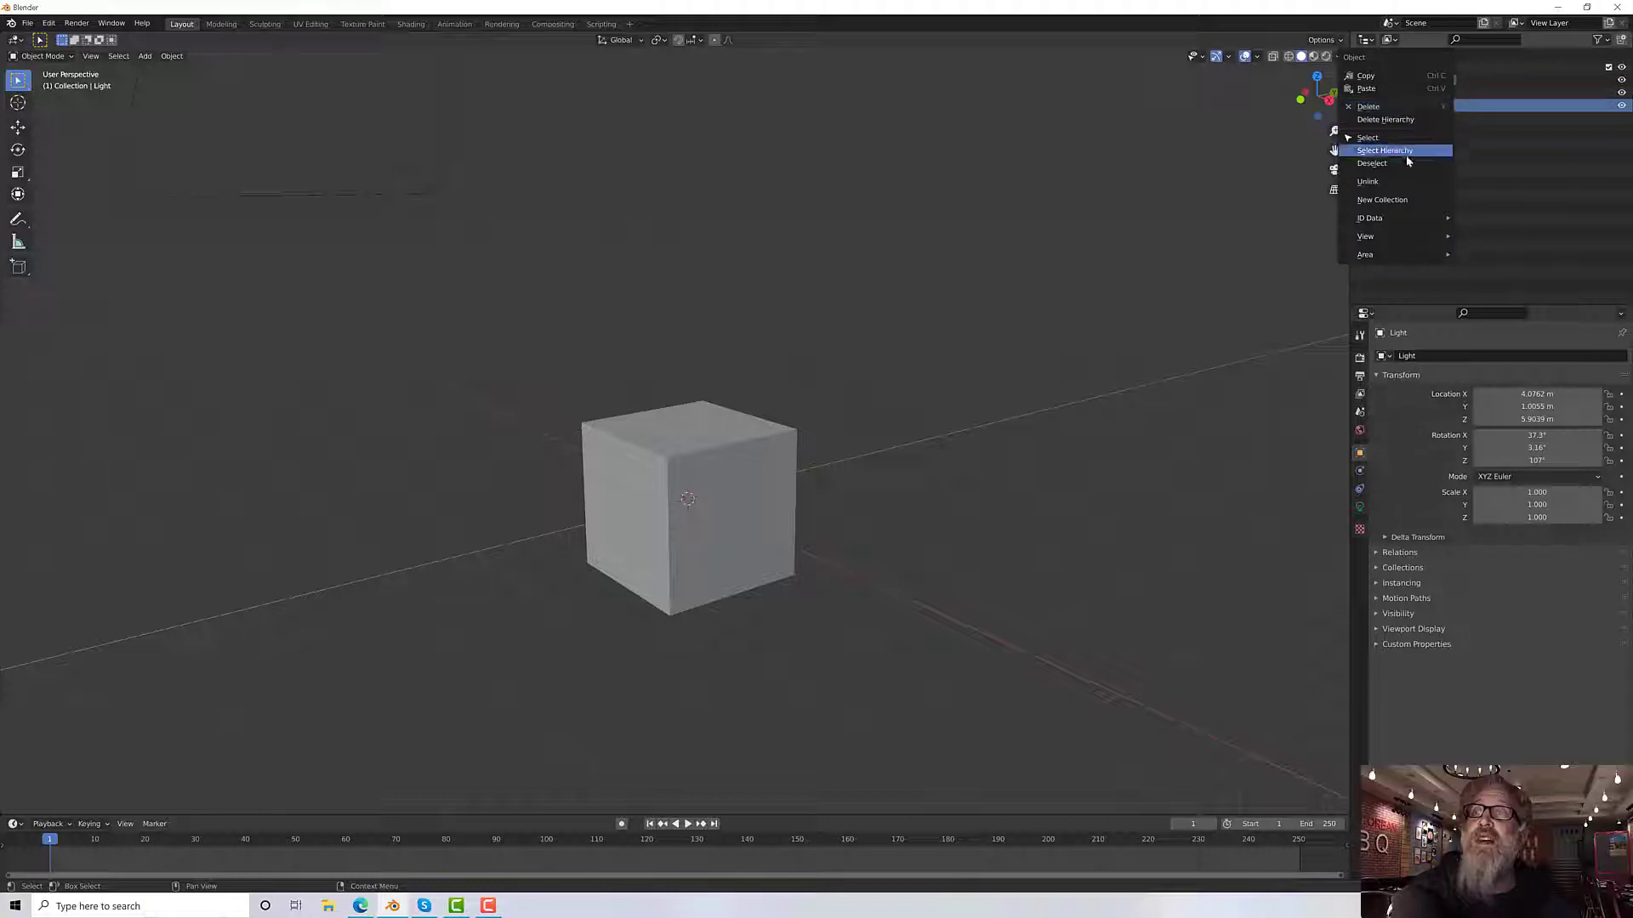
left_click(1393, 106)
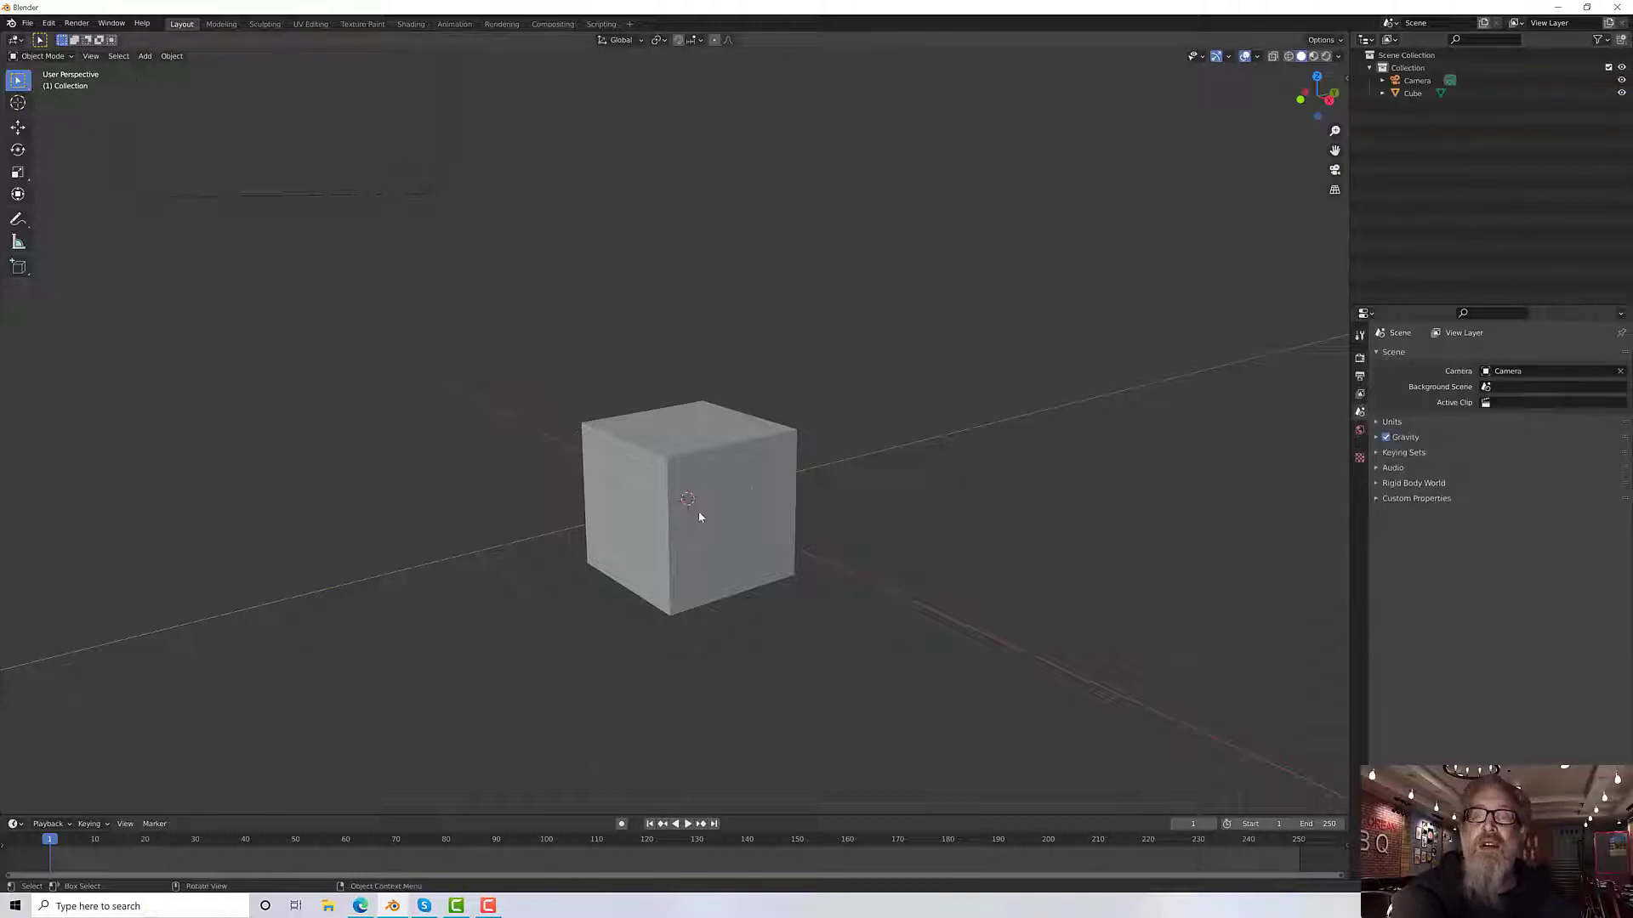
Step: Display the viewport in rendered shading and set the render engine to Cycles
left_click(1325, 57)
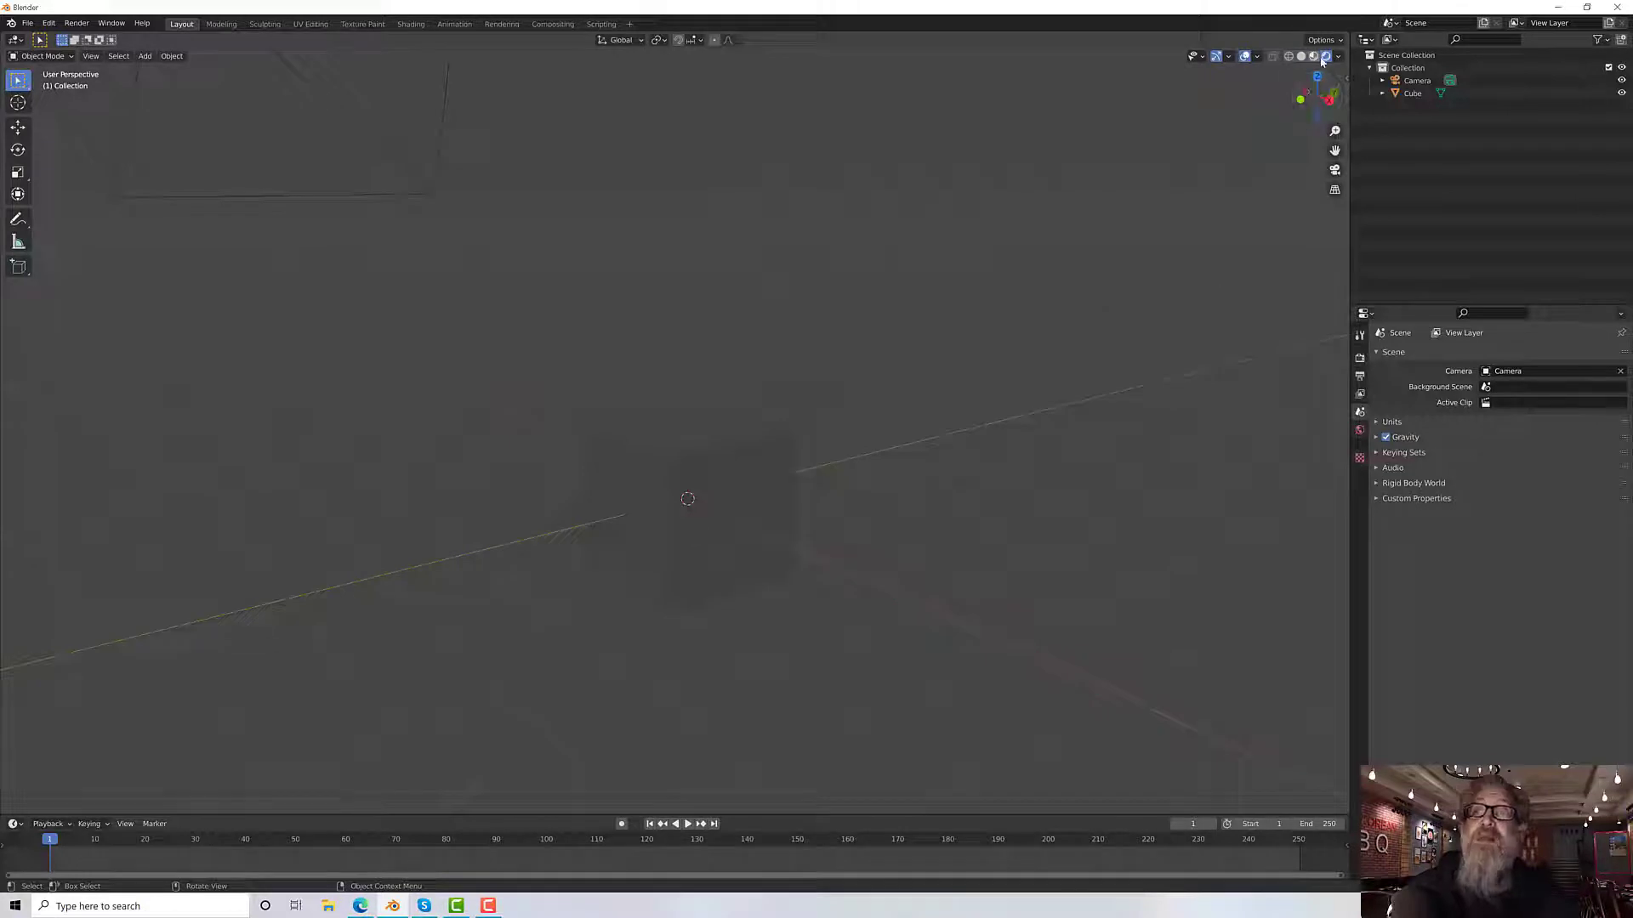
left_click(1360, 336)
left_click(1360, 356)
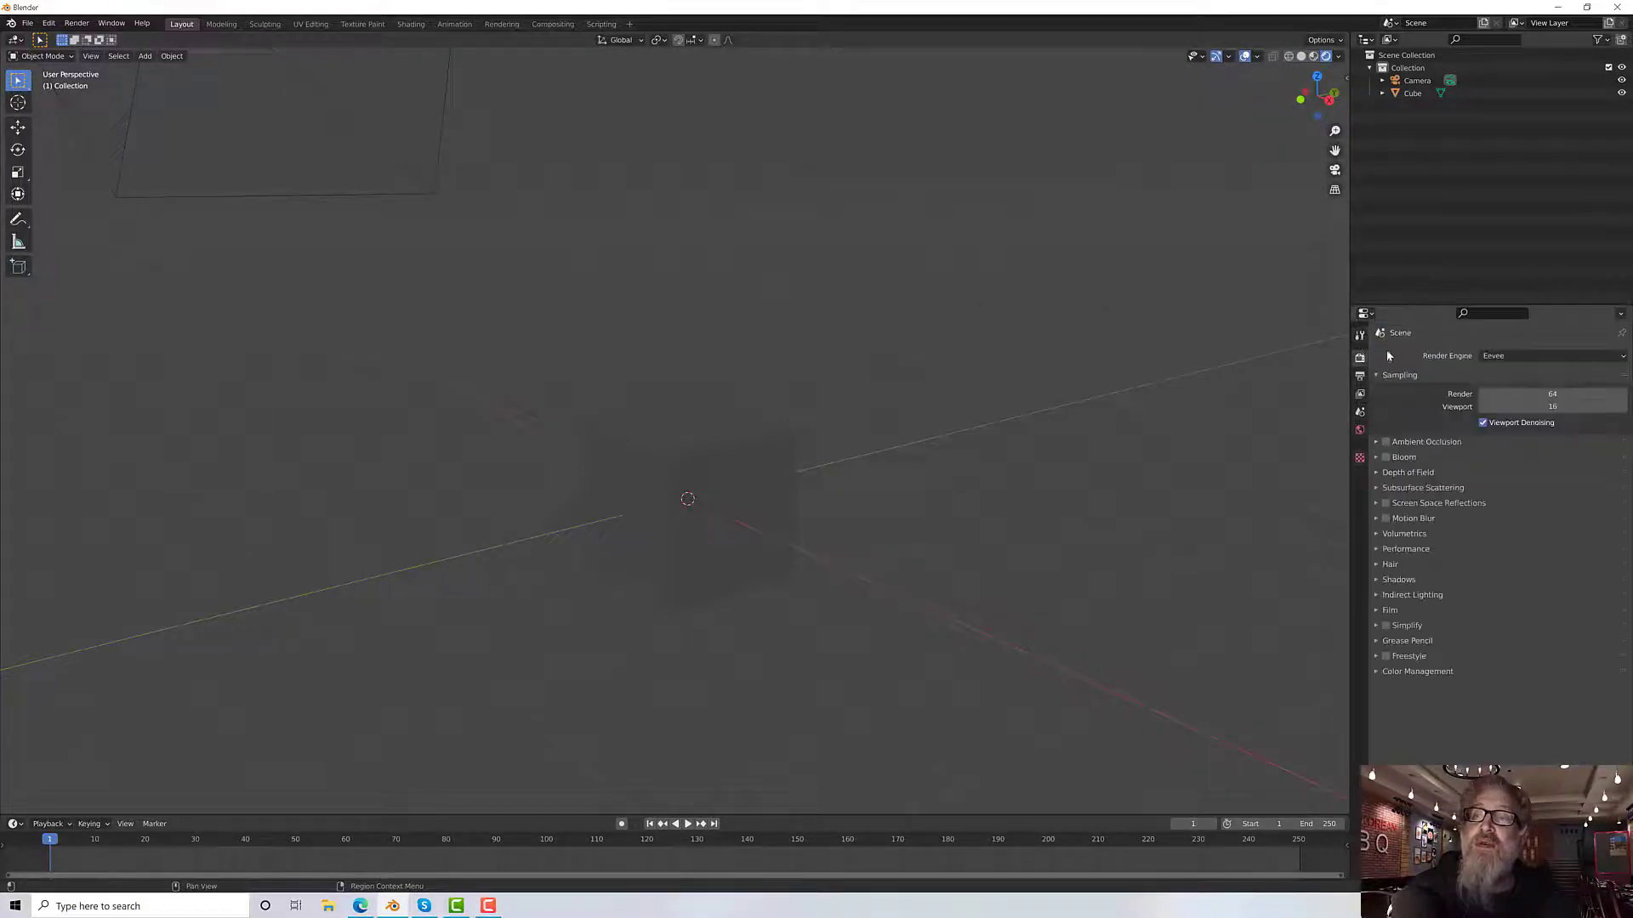
left_click(1523, 356)
left_click(1502, 400)
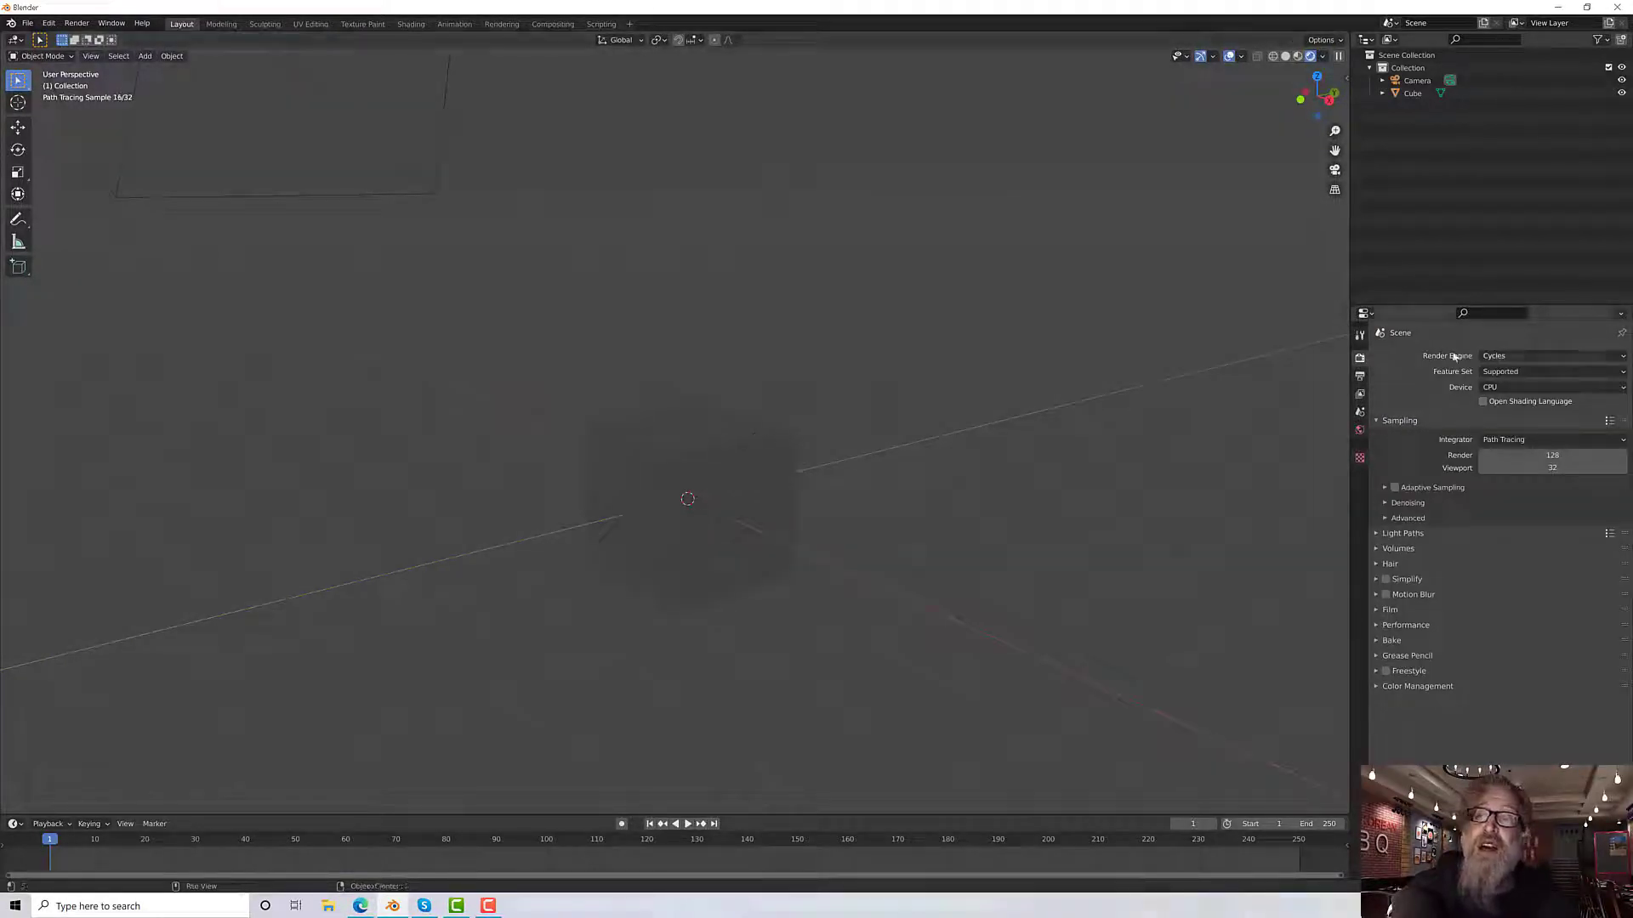
Step: Examine the unlit cube through the camera and in orthographic projection
scroll(727, 431, "up", 2)
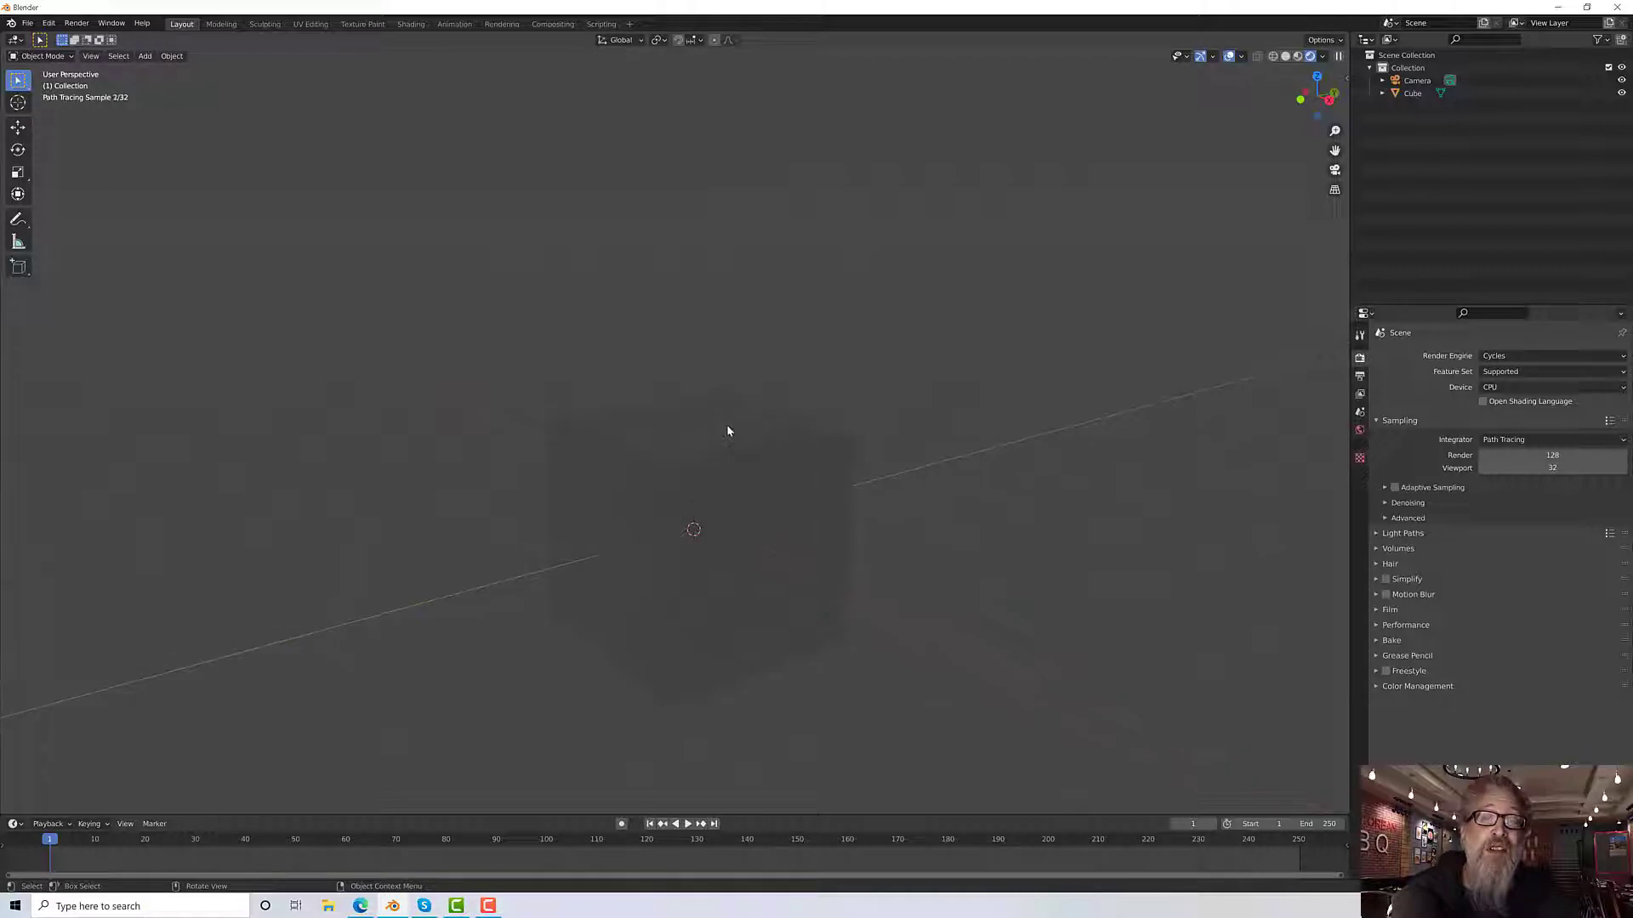
scroll(824, 364, "down", 1)
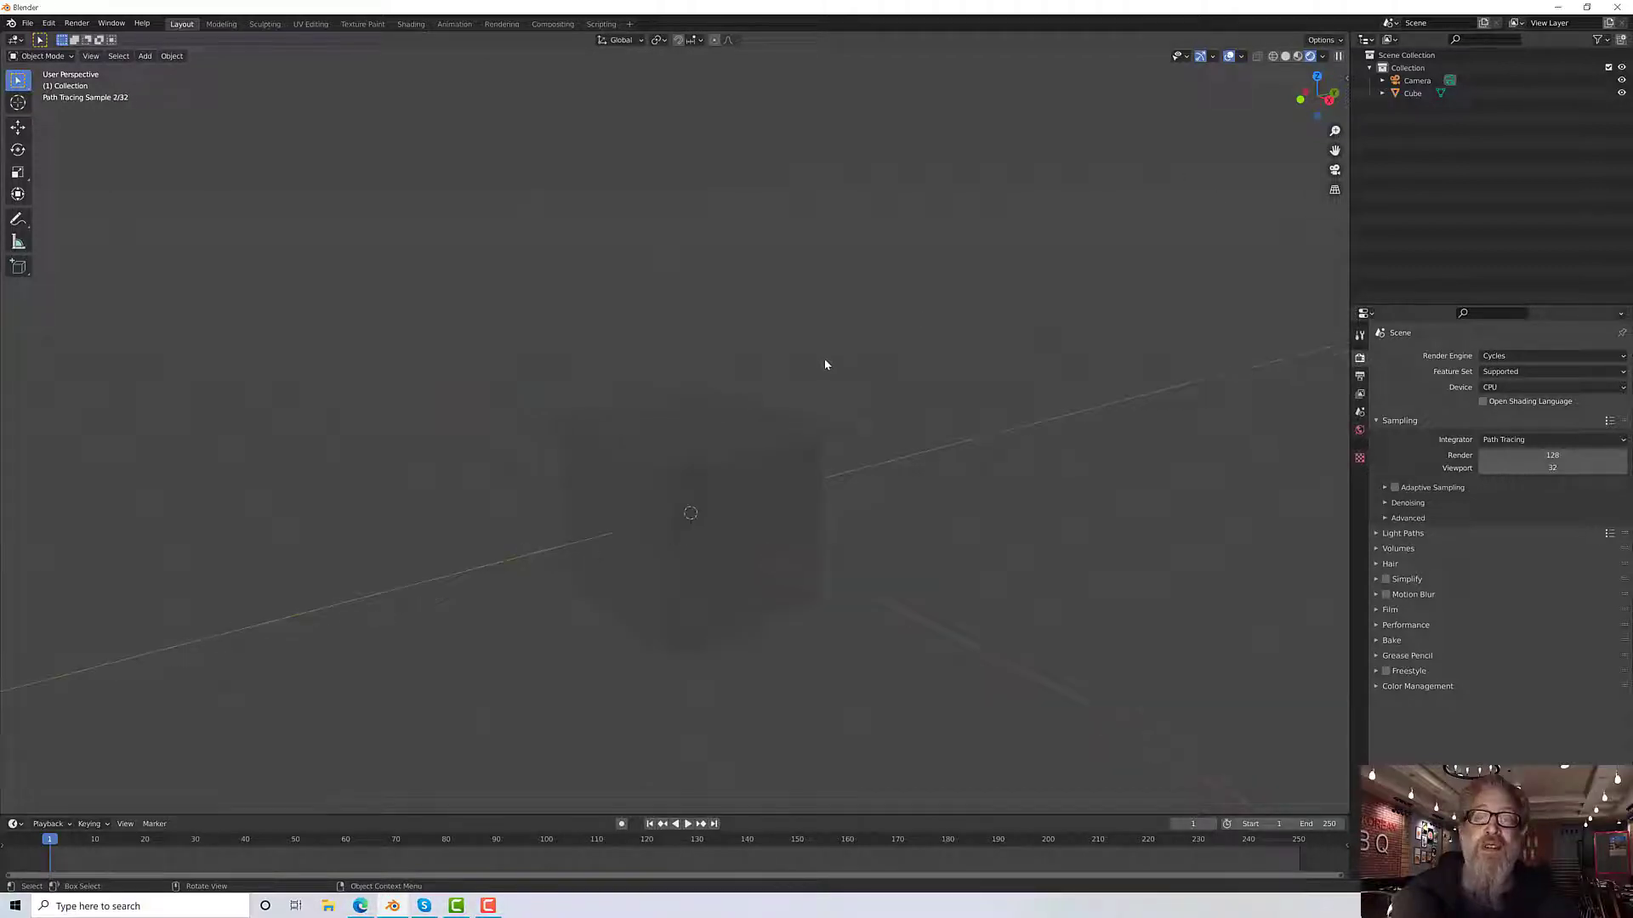
left_click(1334, 170)
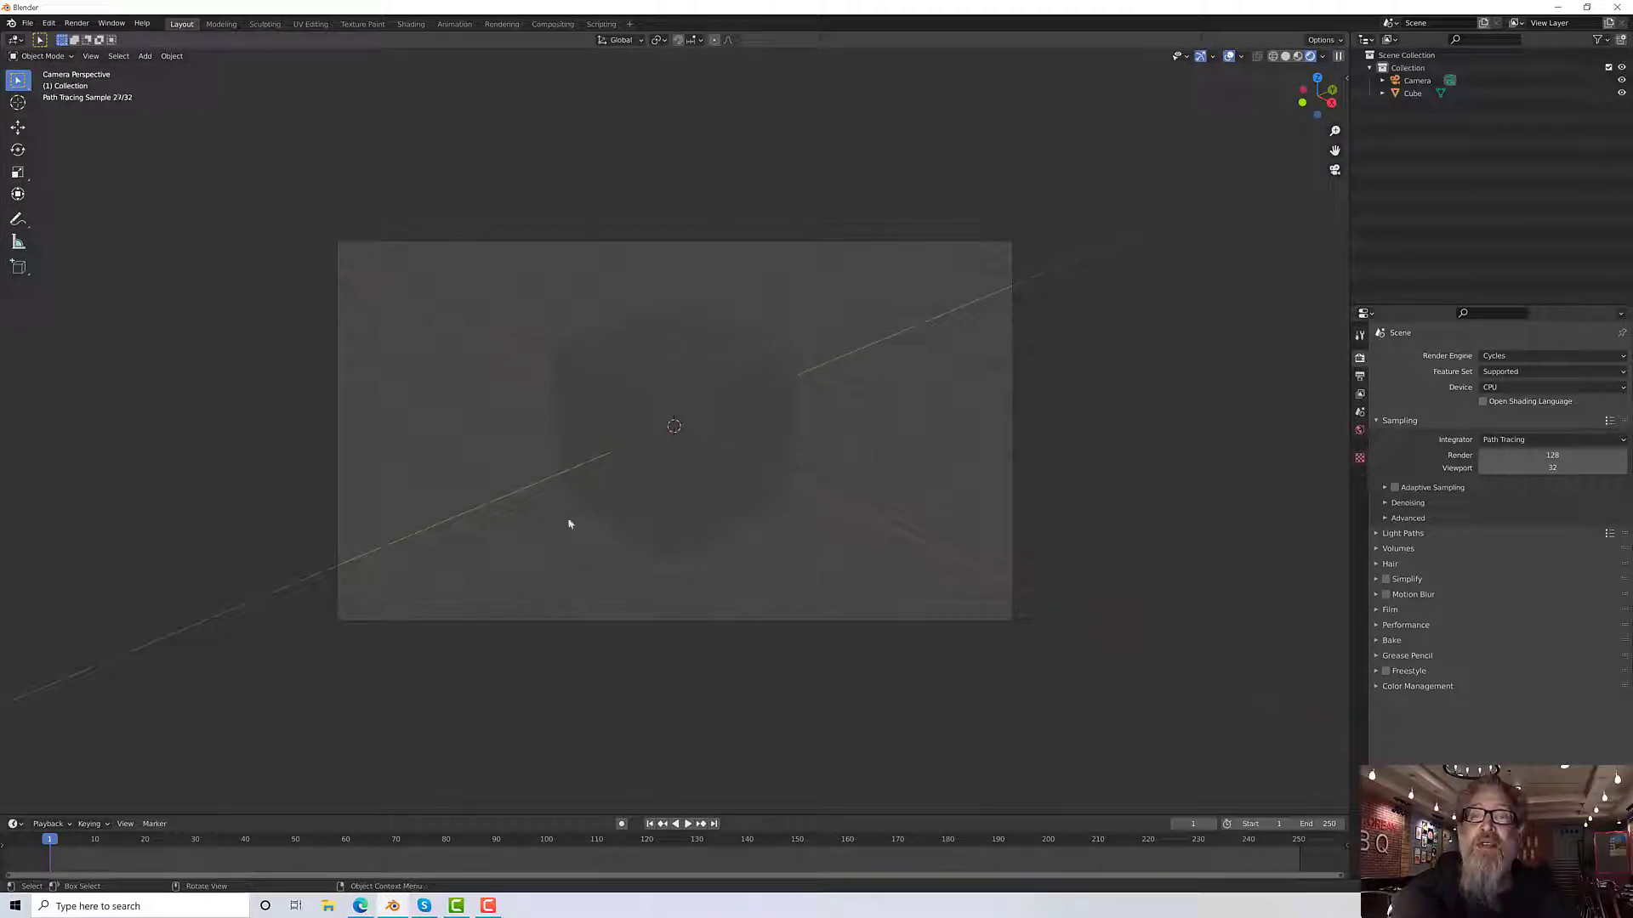
left_click(1334, 169)
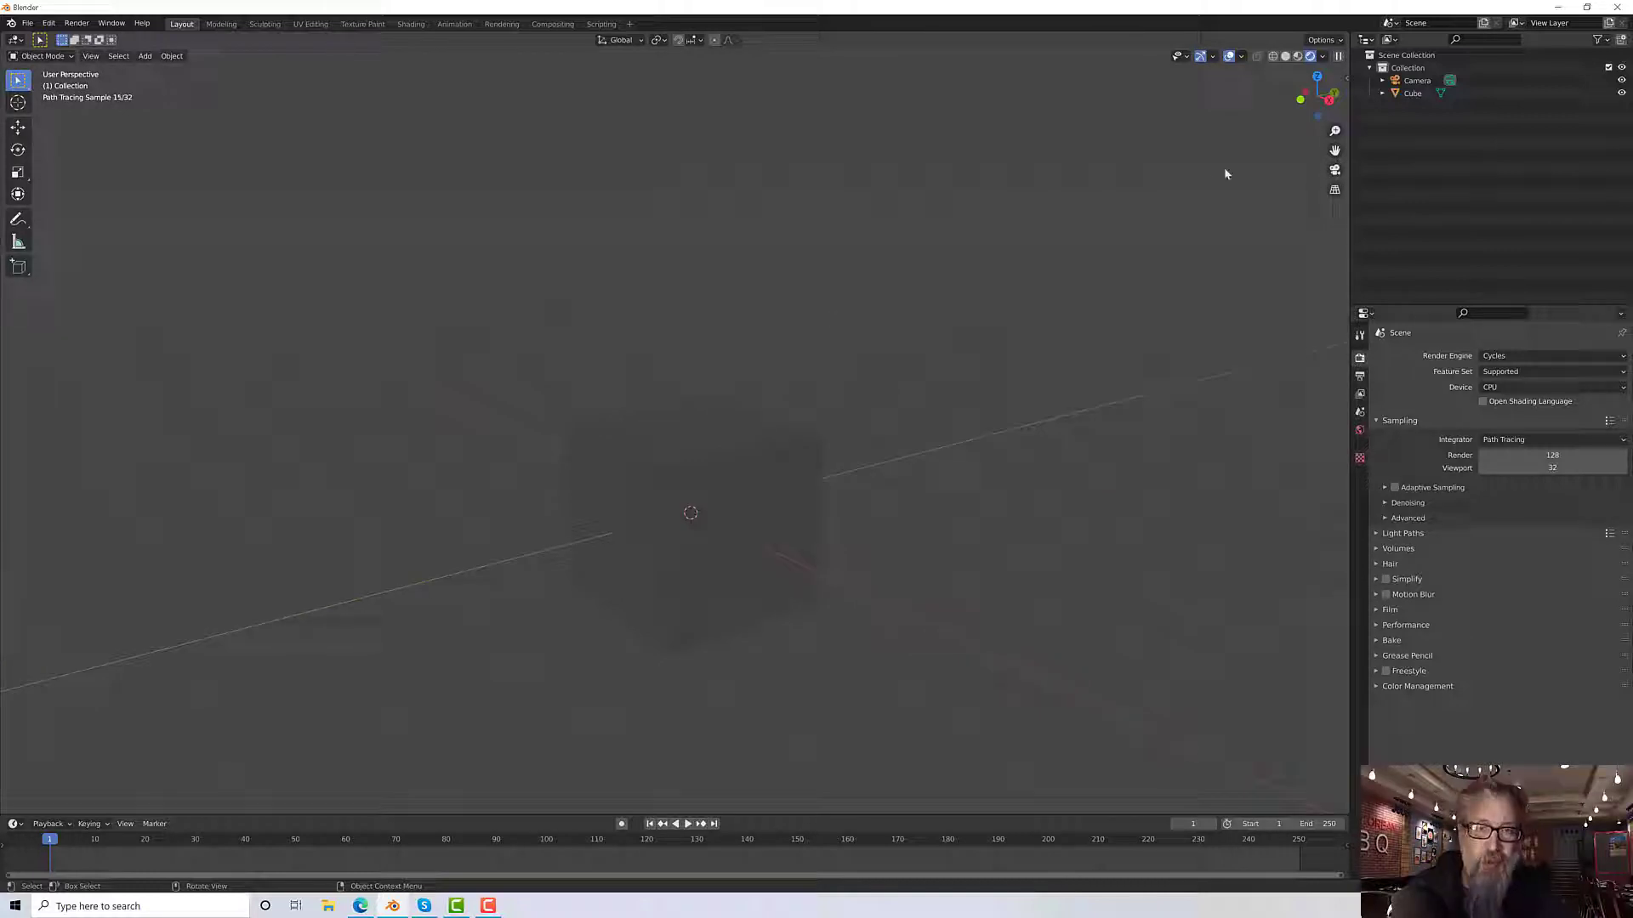
left_click(1334, 190)
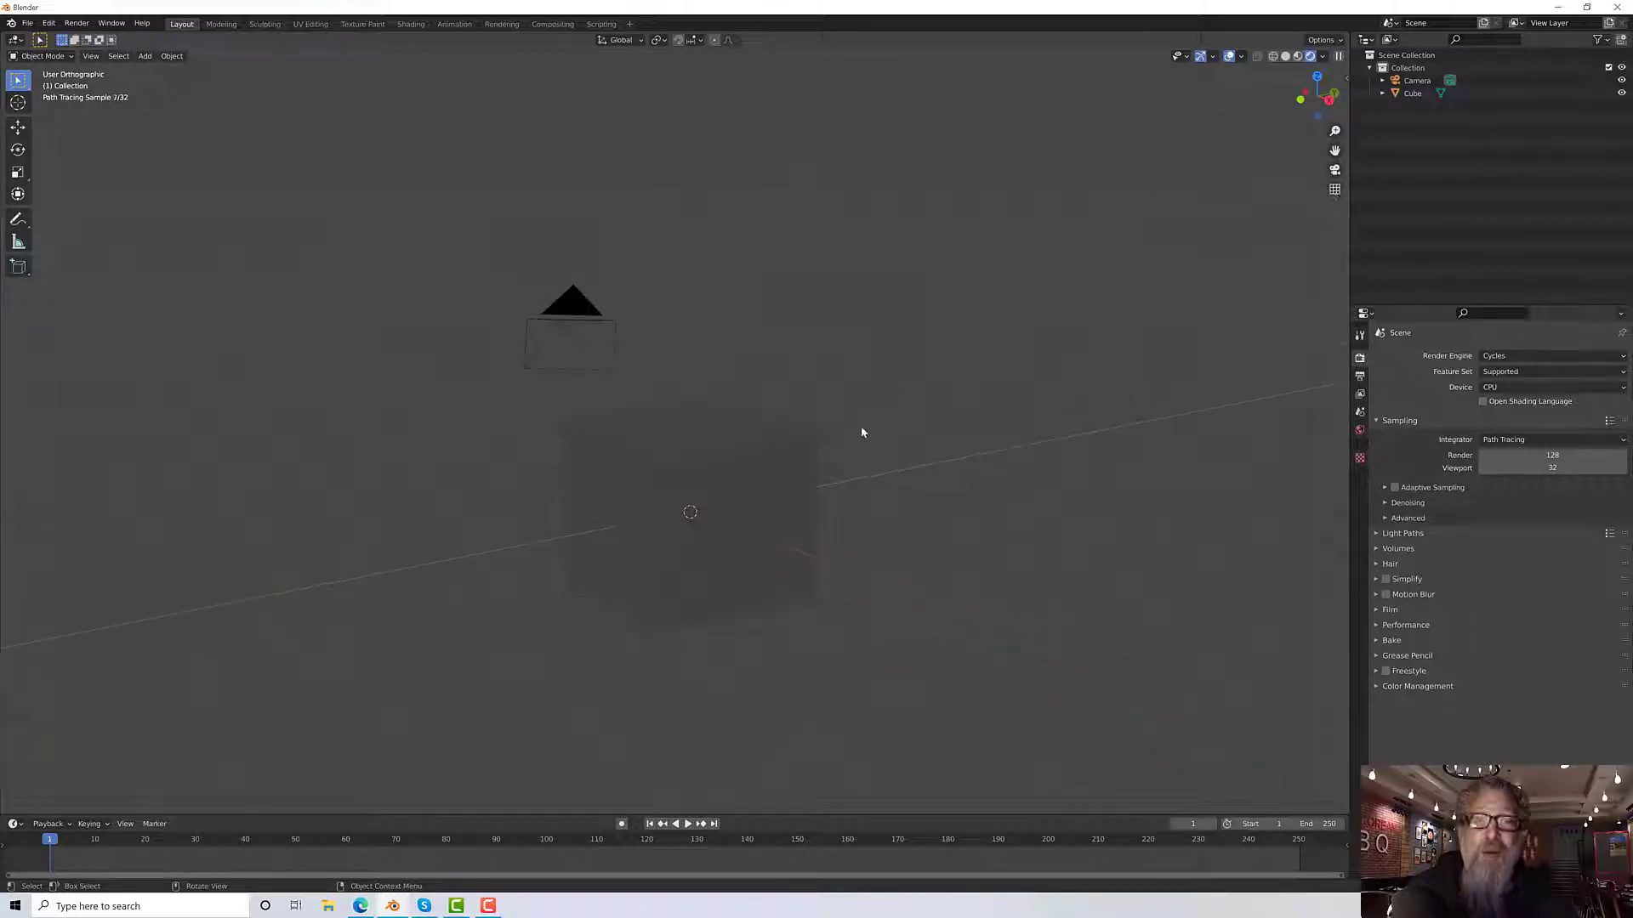
left_click(1335, 169)
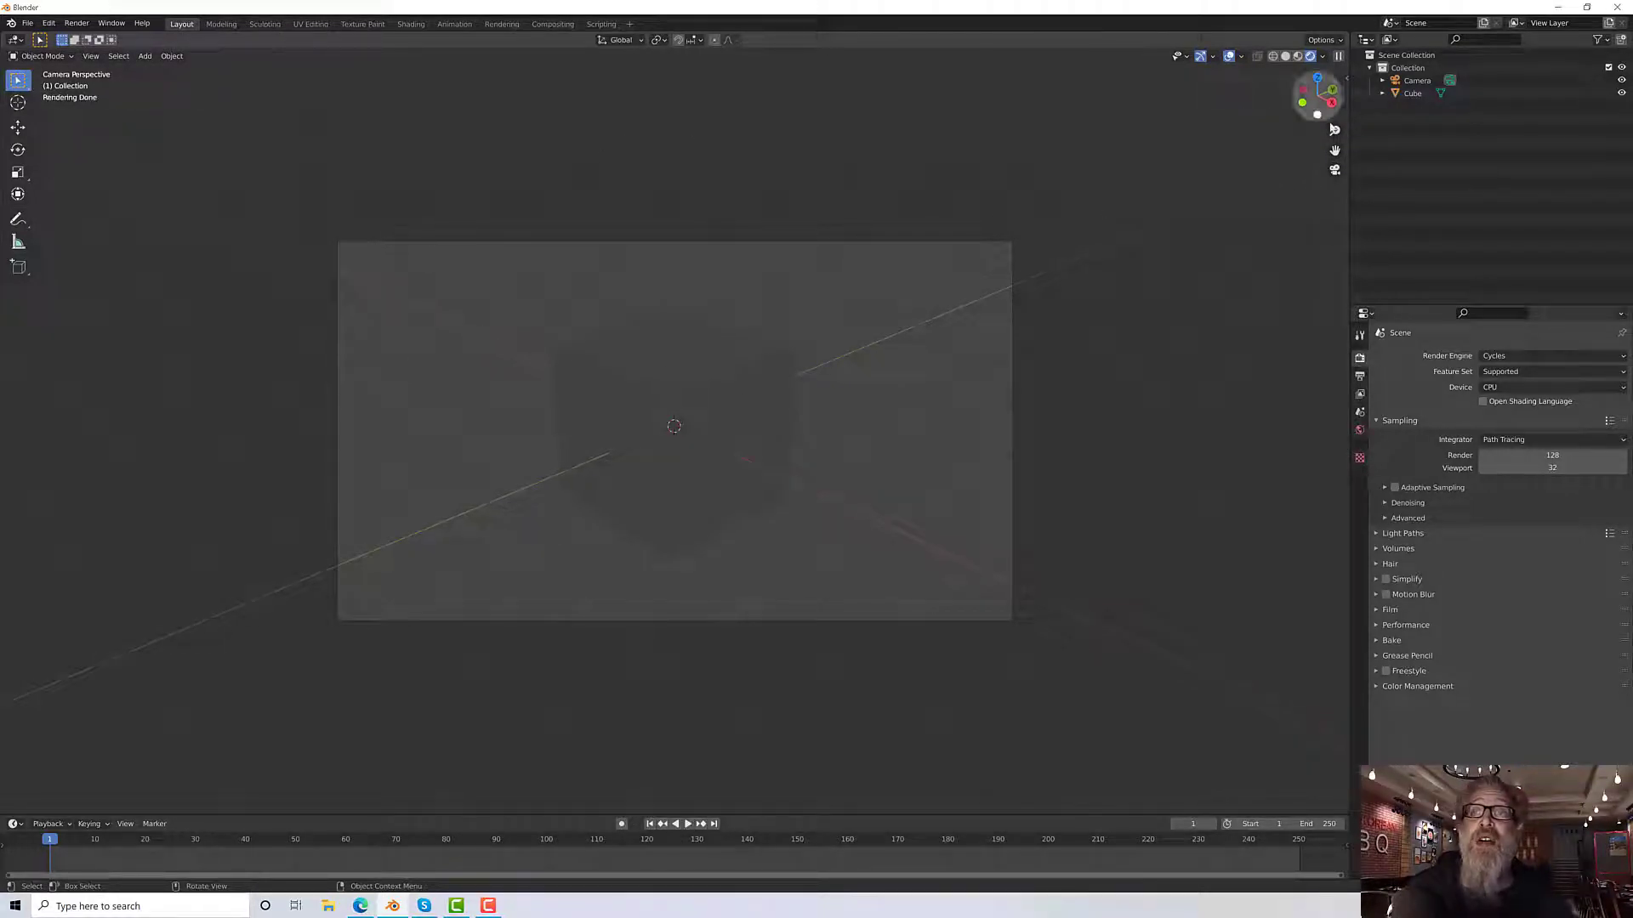
left_click(1335, 169)
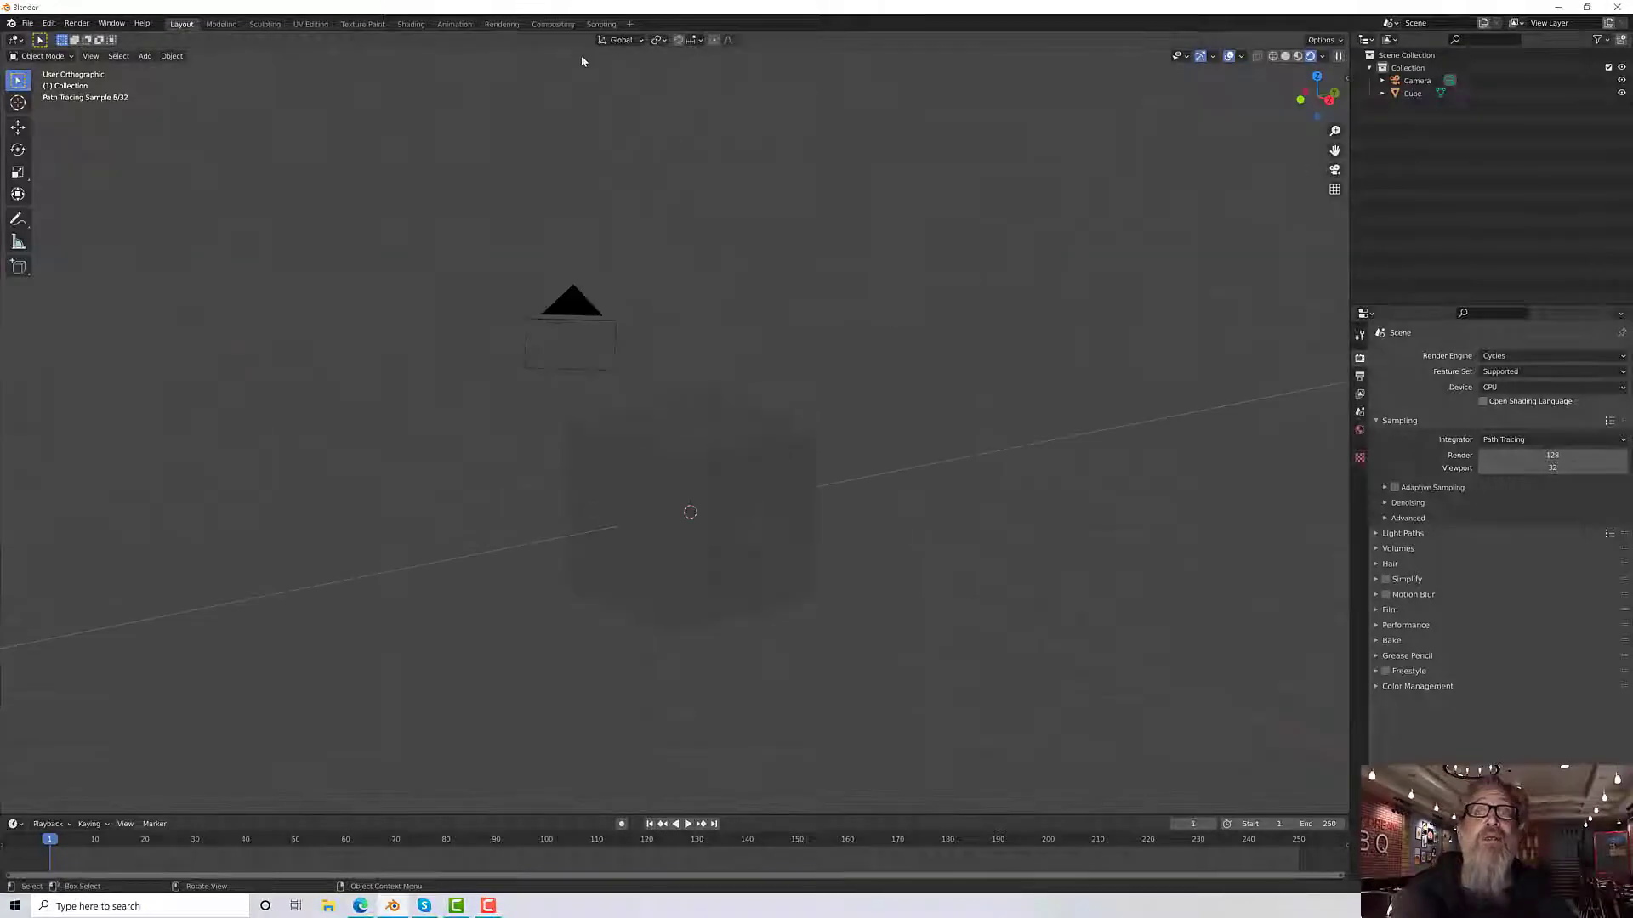
Step: Add an area light and raise it along the Z axis so it hovers above the cube
left_click(145, 56)
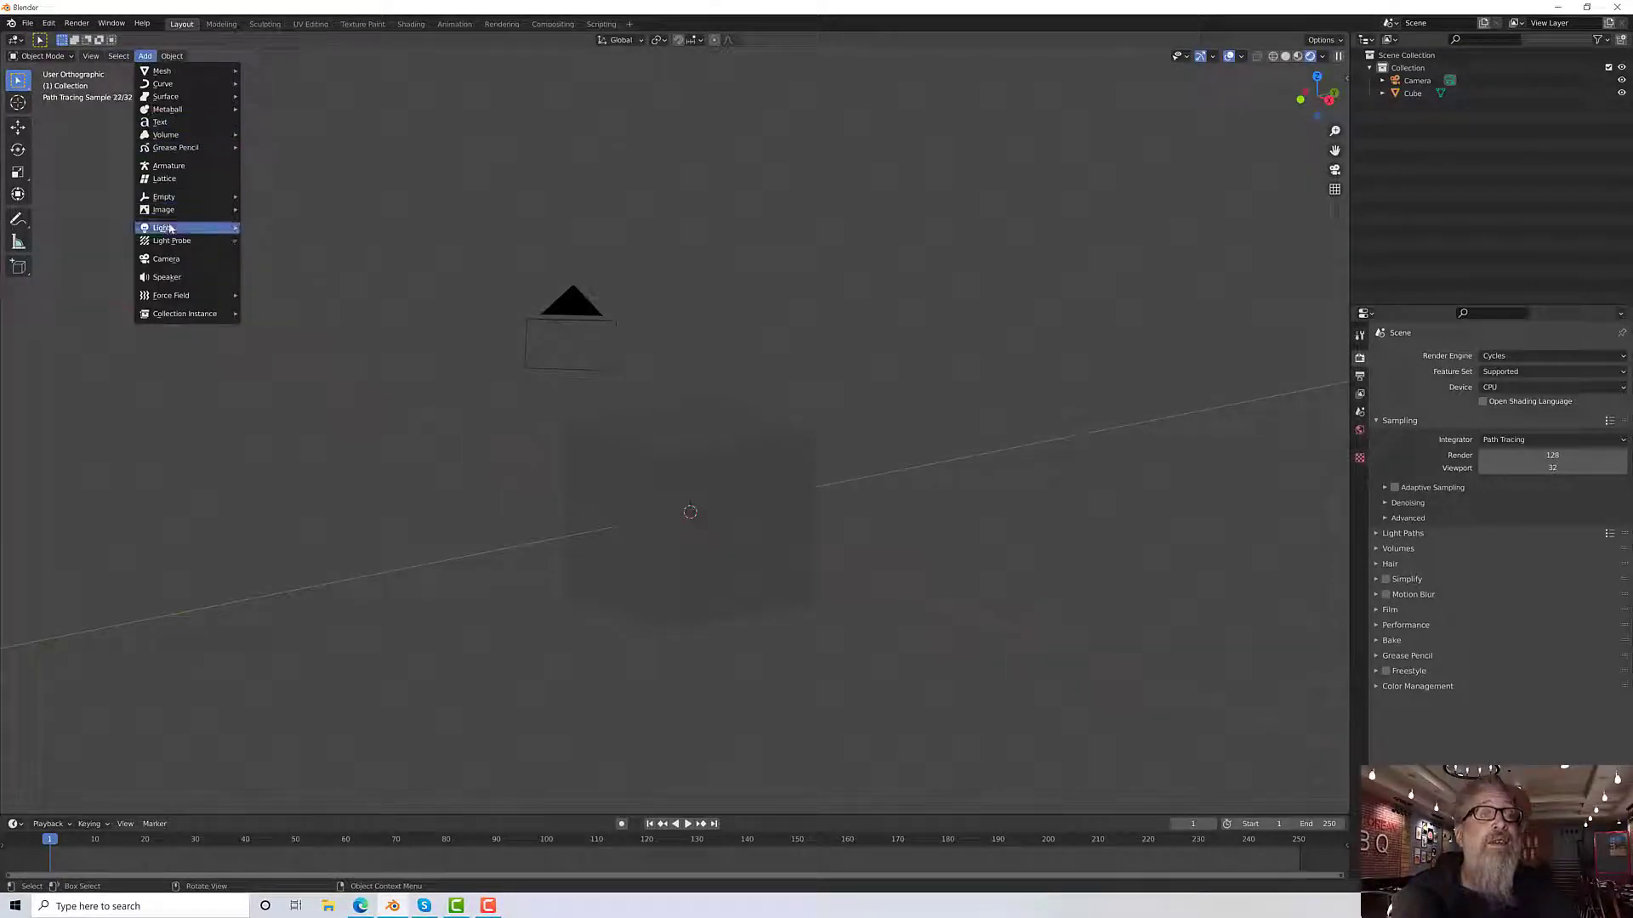
mouse_move(170, 228)
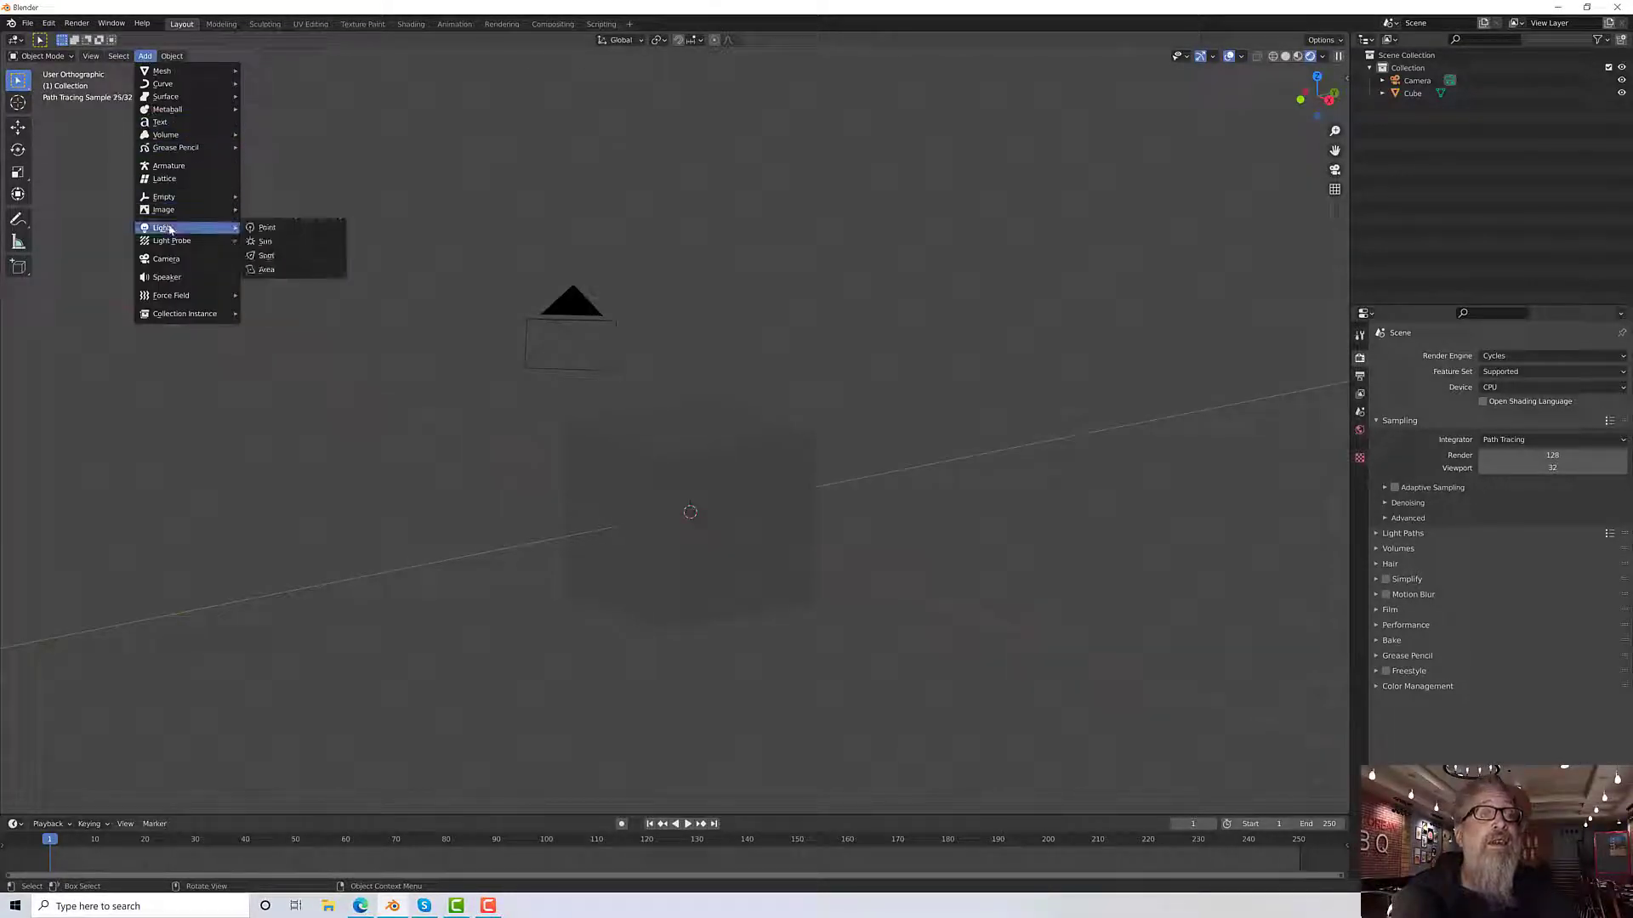
left_click(281, 270)
left_click(631, 518)
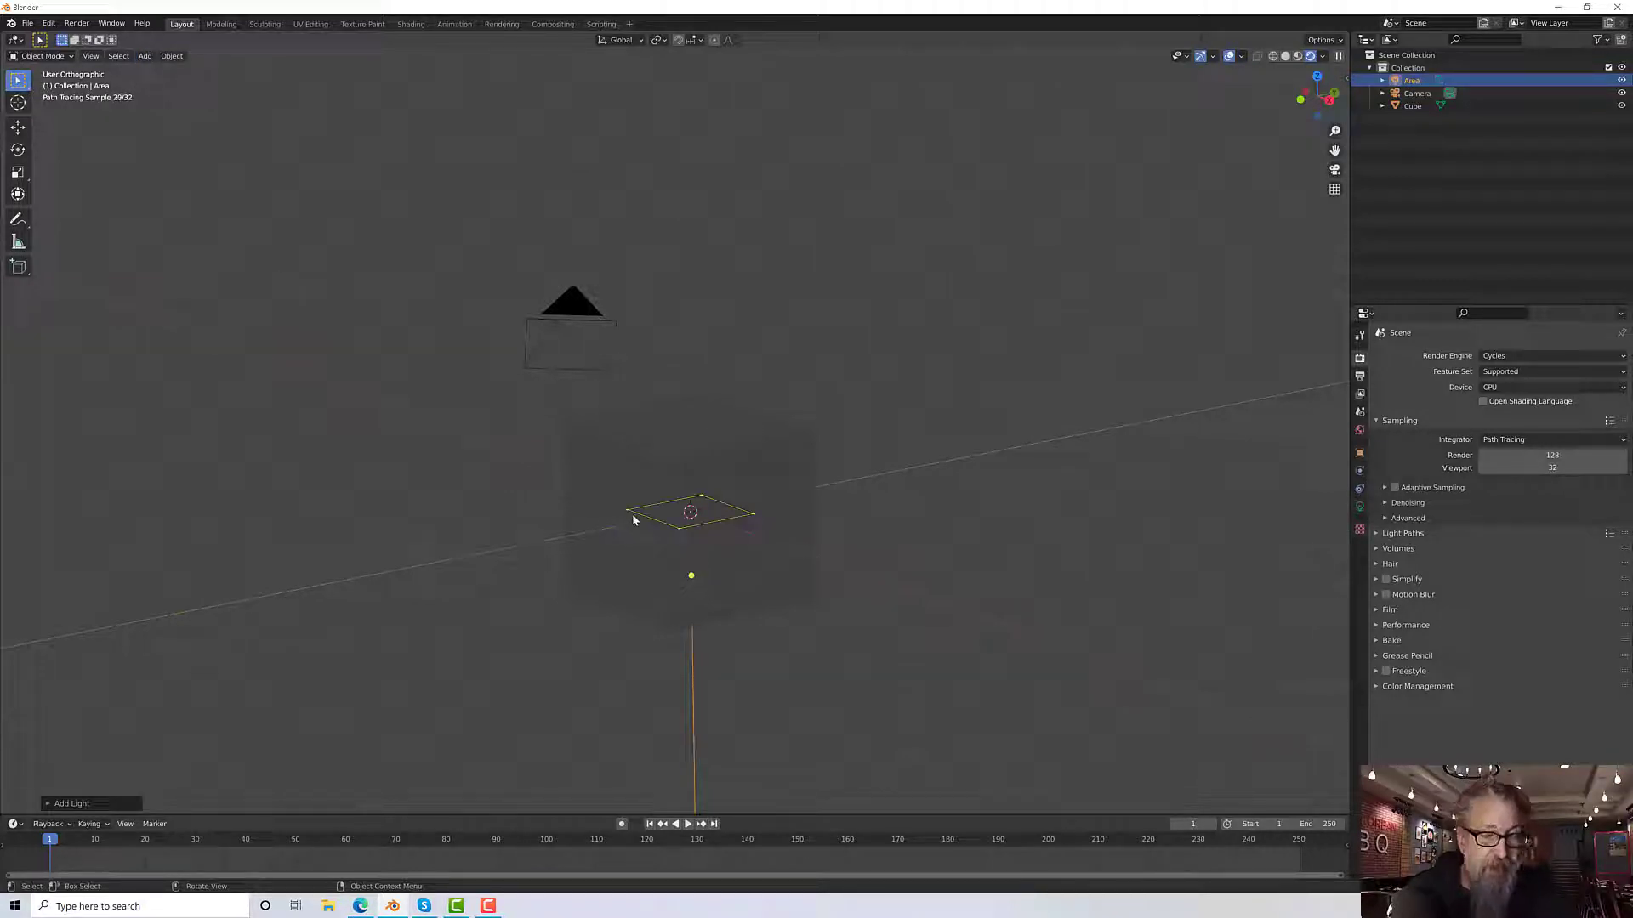
key("g")
key("z")
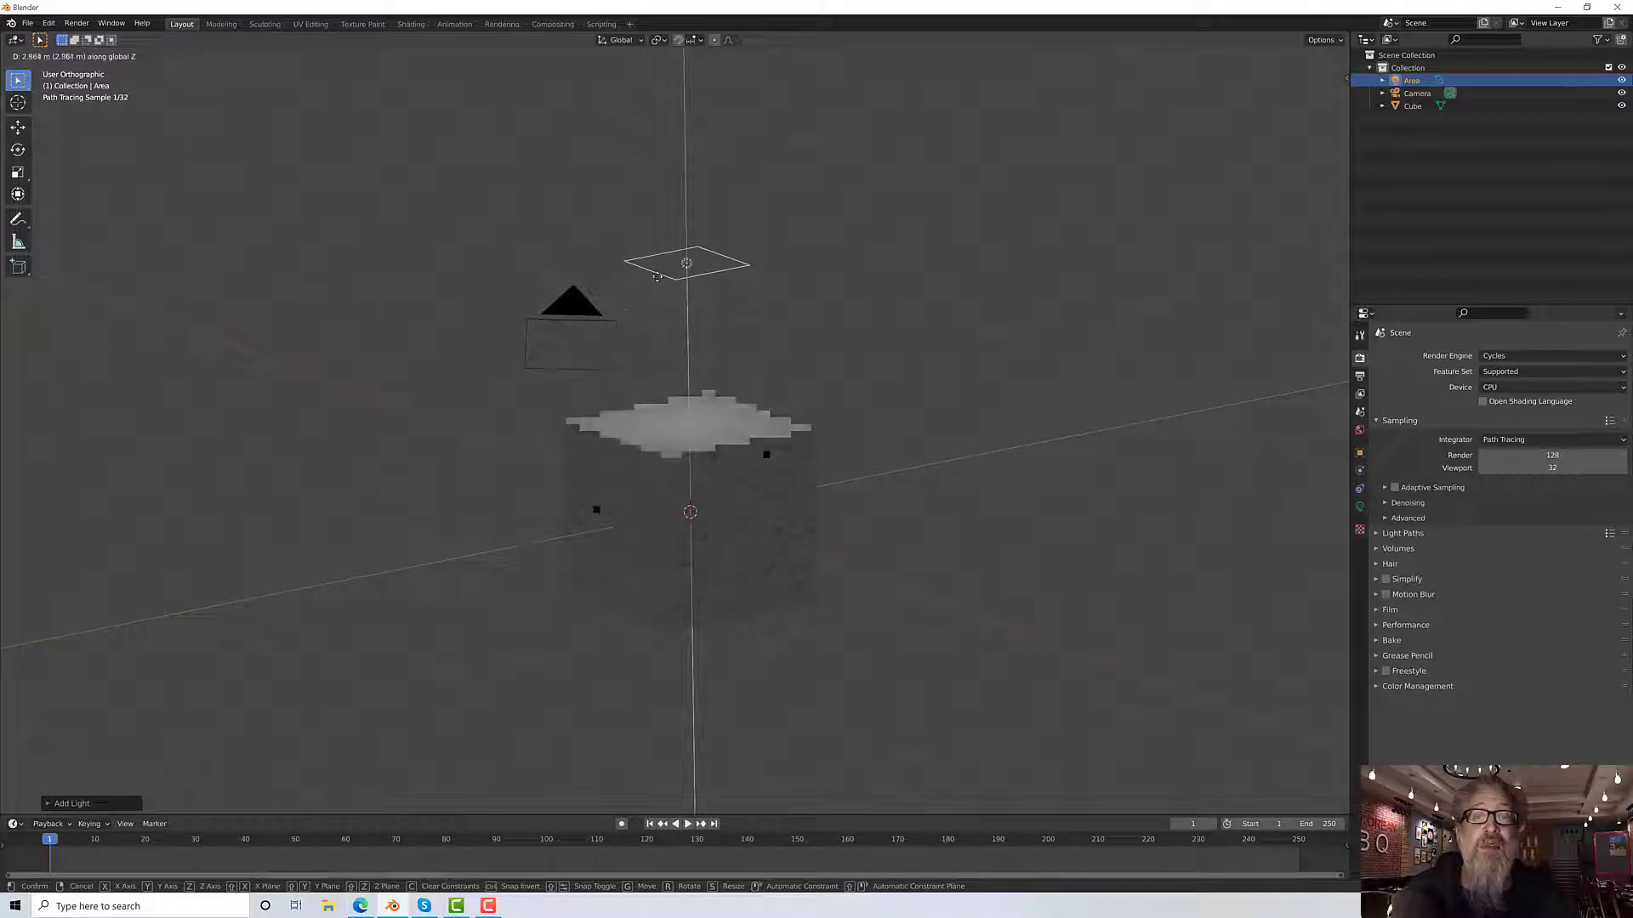
left_click(659, 305)
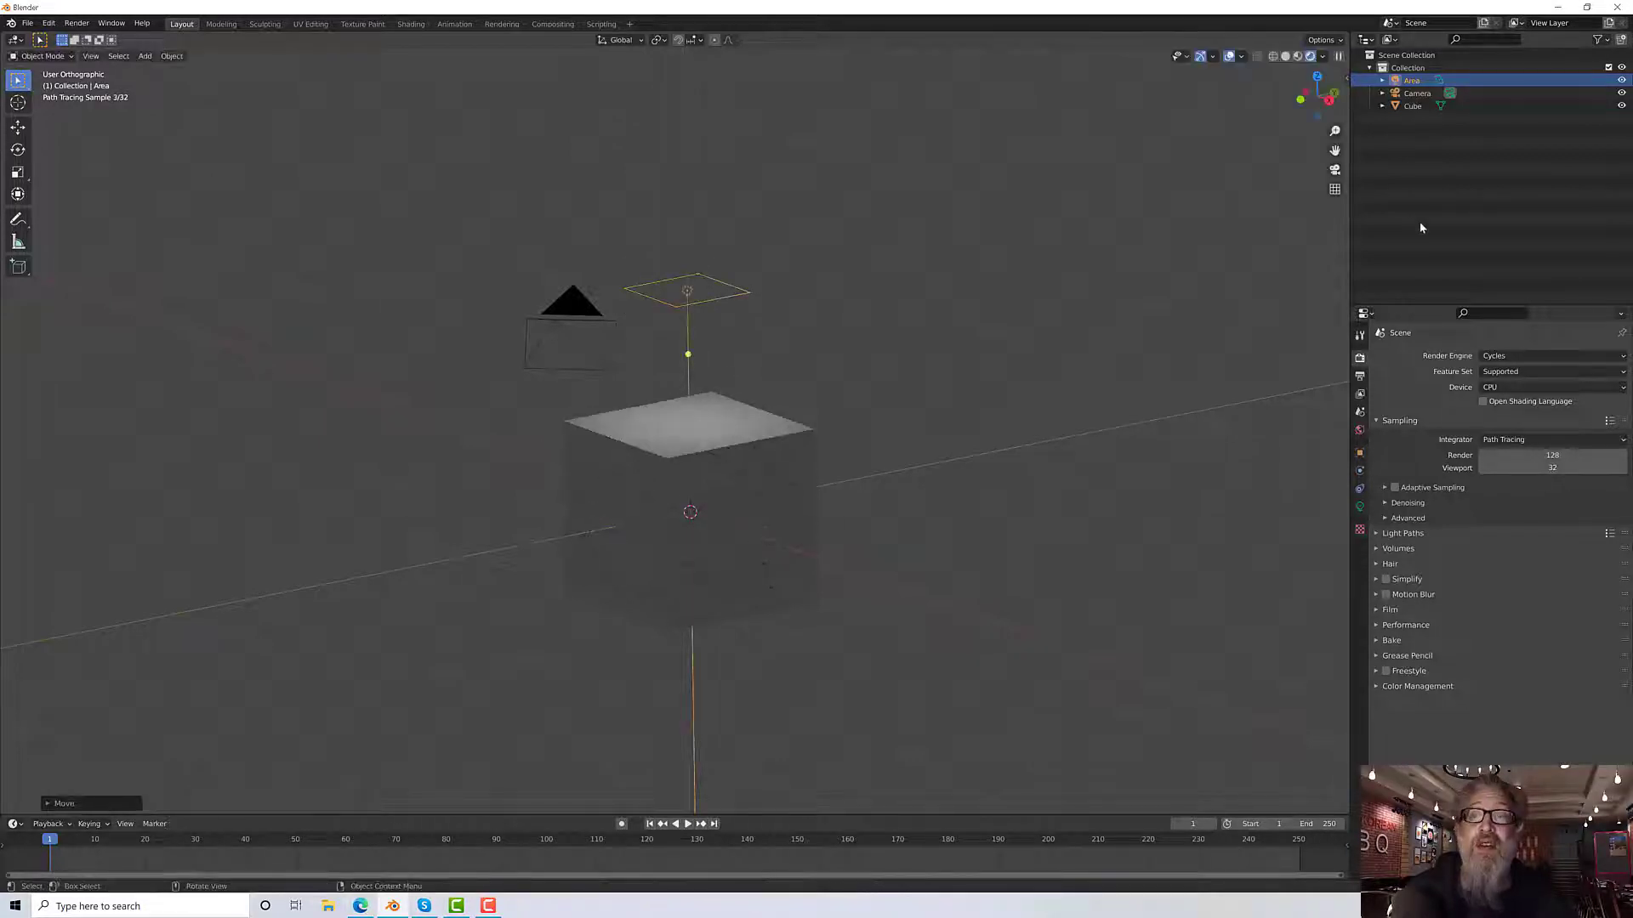
Step: Return to perspective projection and scale the area light up uniformly by a factor of about 4.08
left_click(1335, 189)
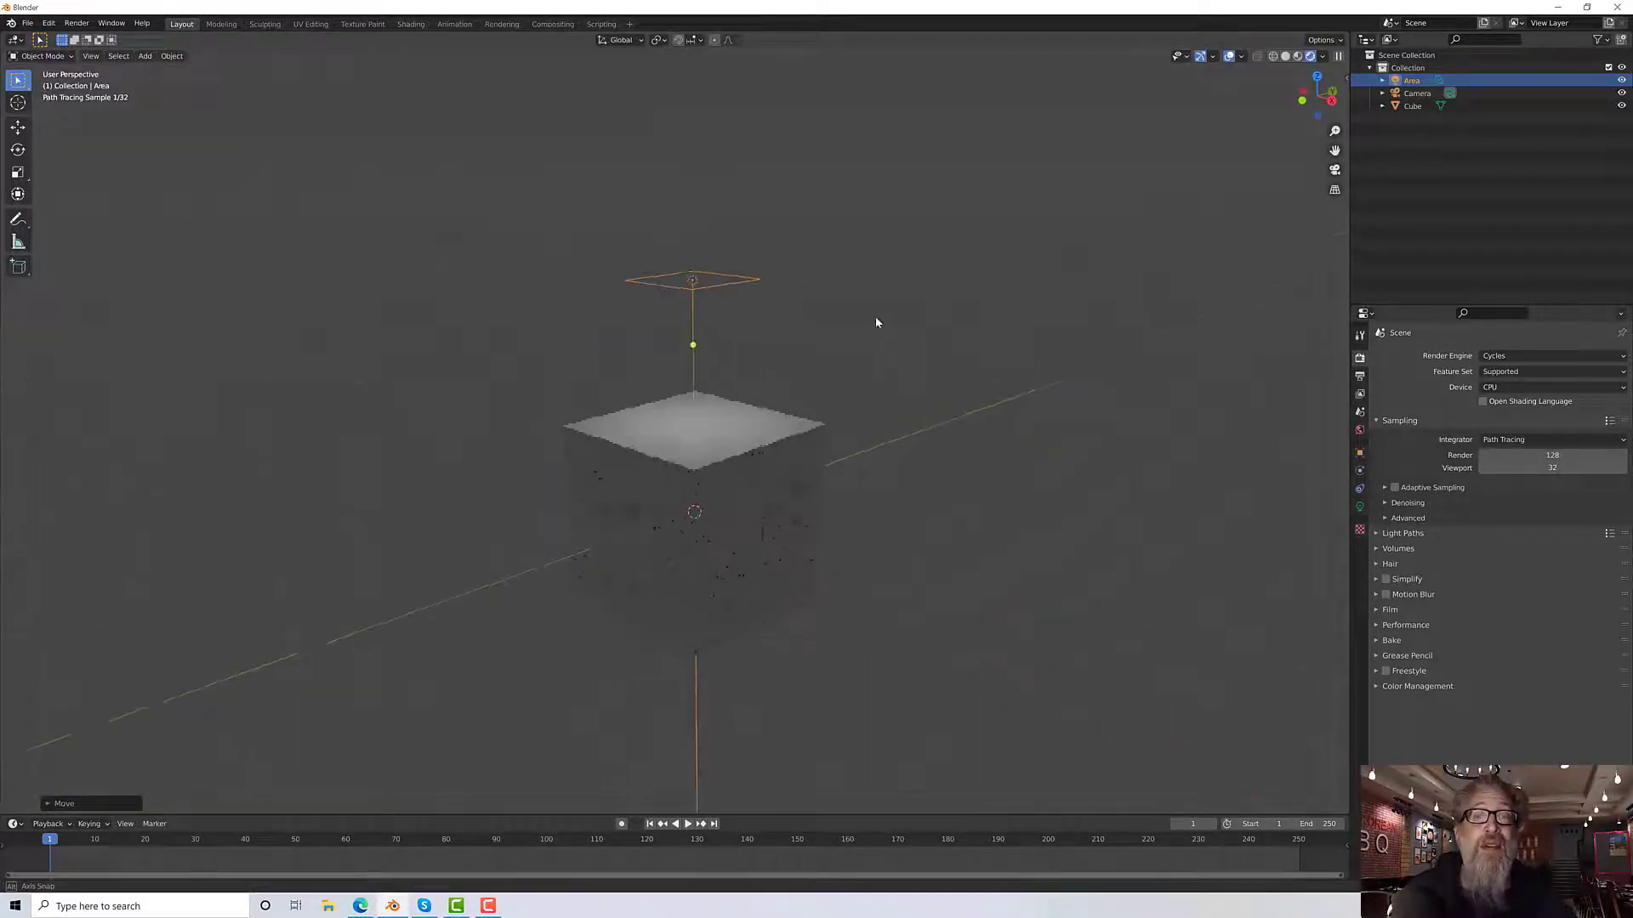
middle_click_drag(876, 323, 753, 333)
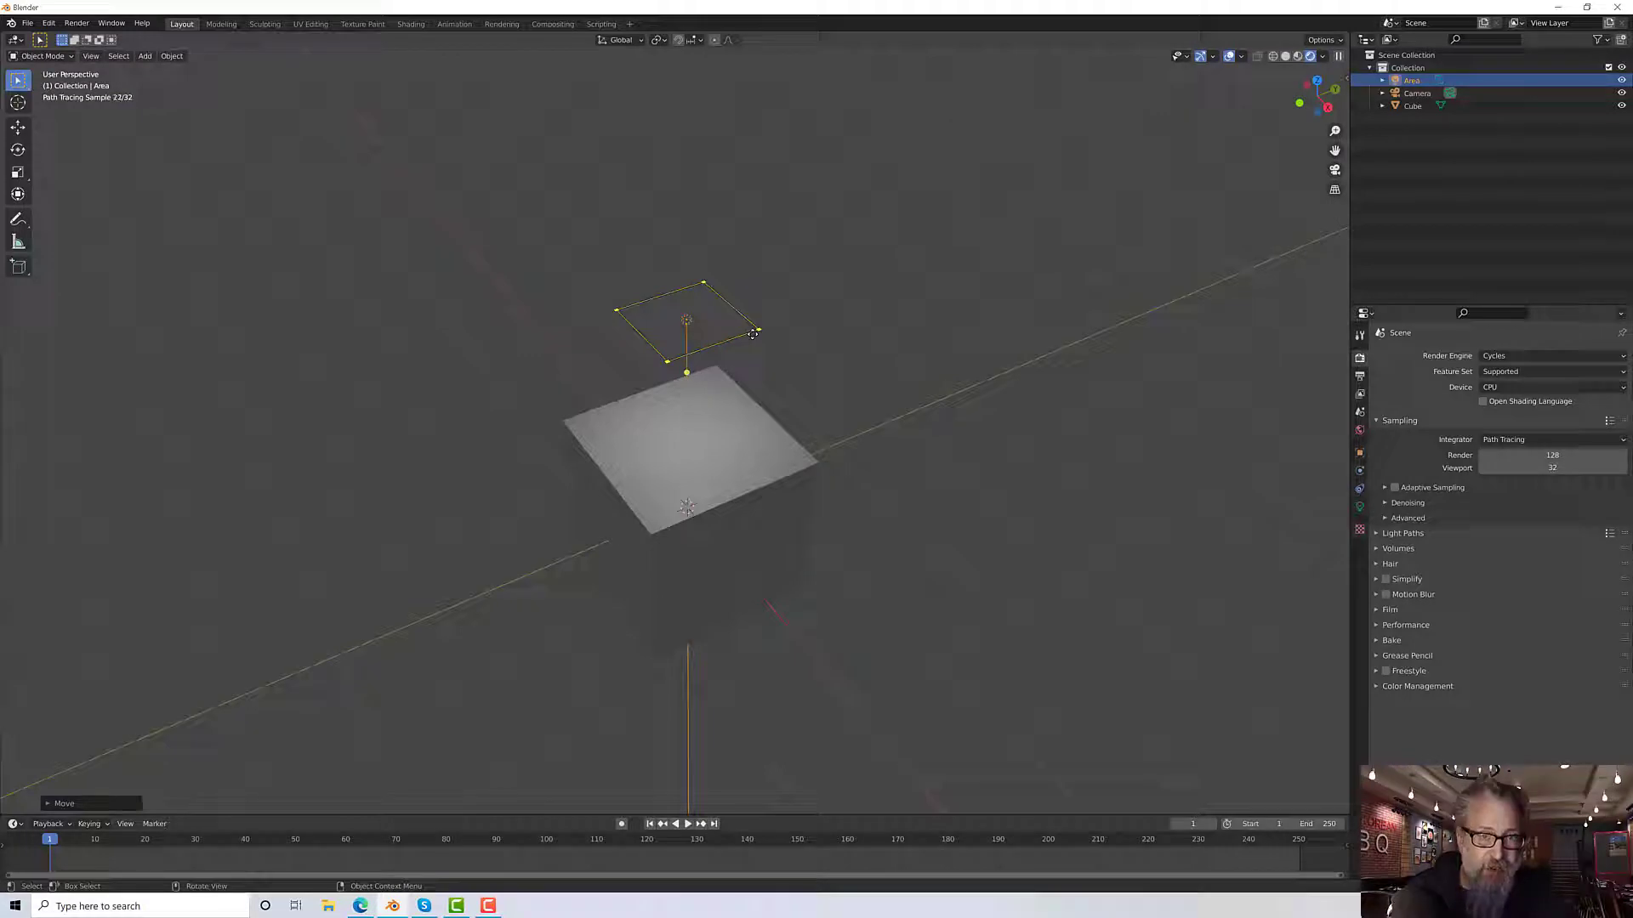
key("s")
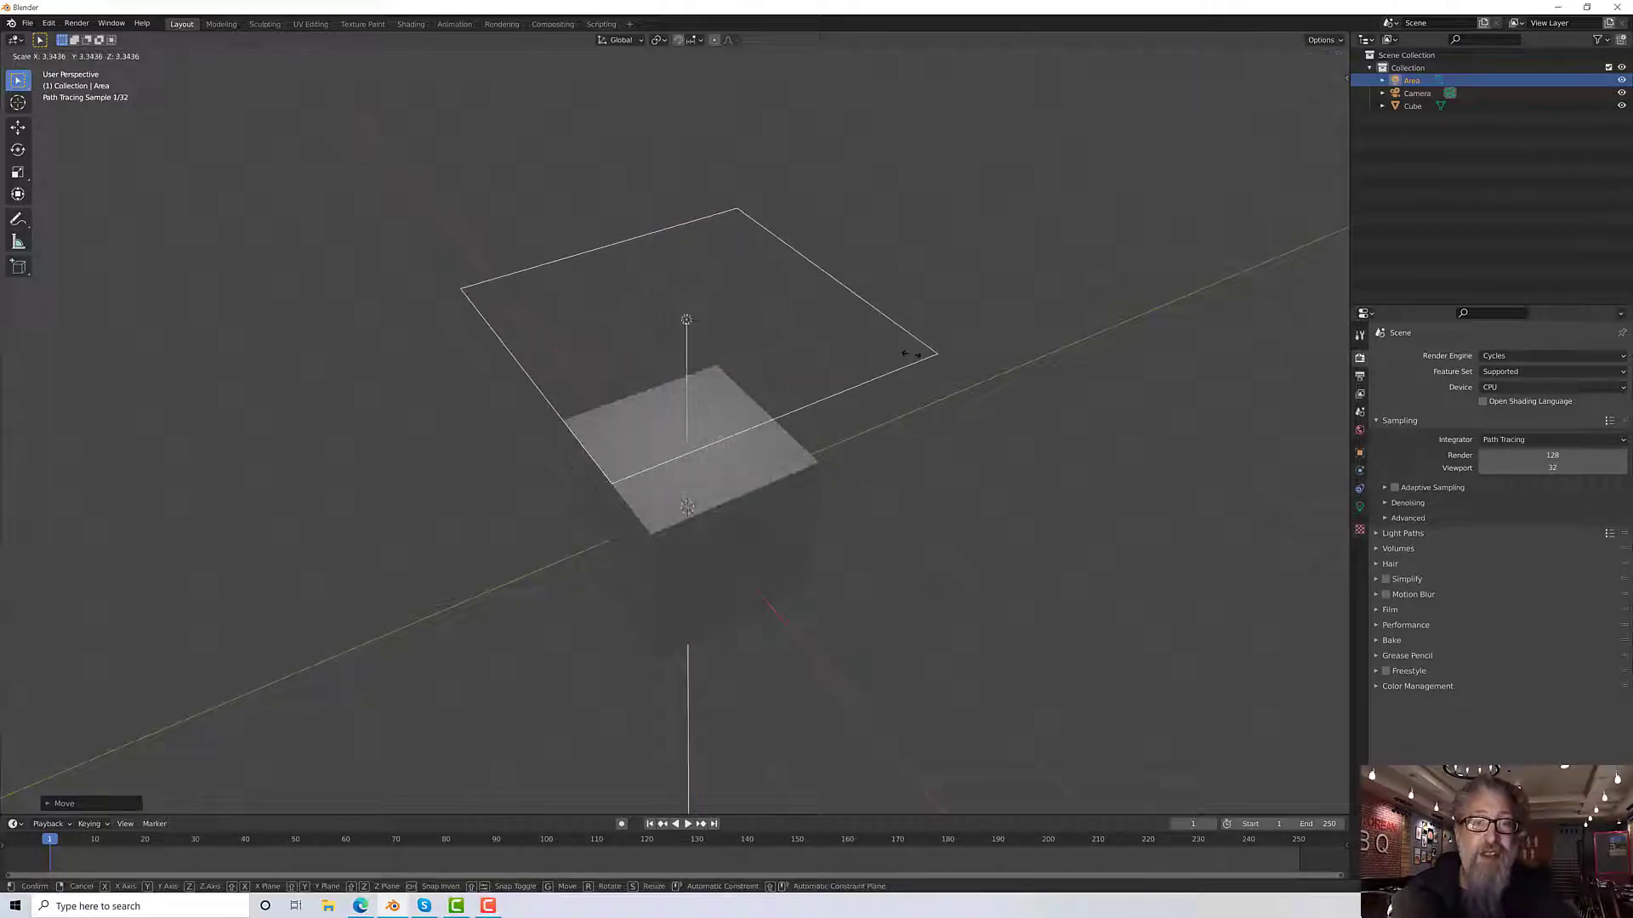
left_click(962, 361)
middle_click_drag(962, 361, 966, 440)
Step: Set the area light's resize factors to exactly 4 in X, Y and Z
left_click(90, 801)
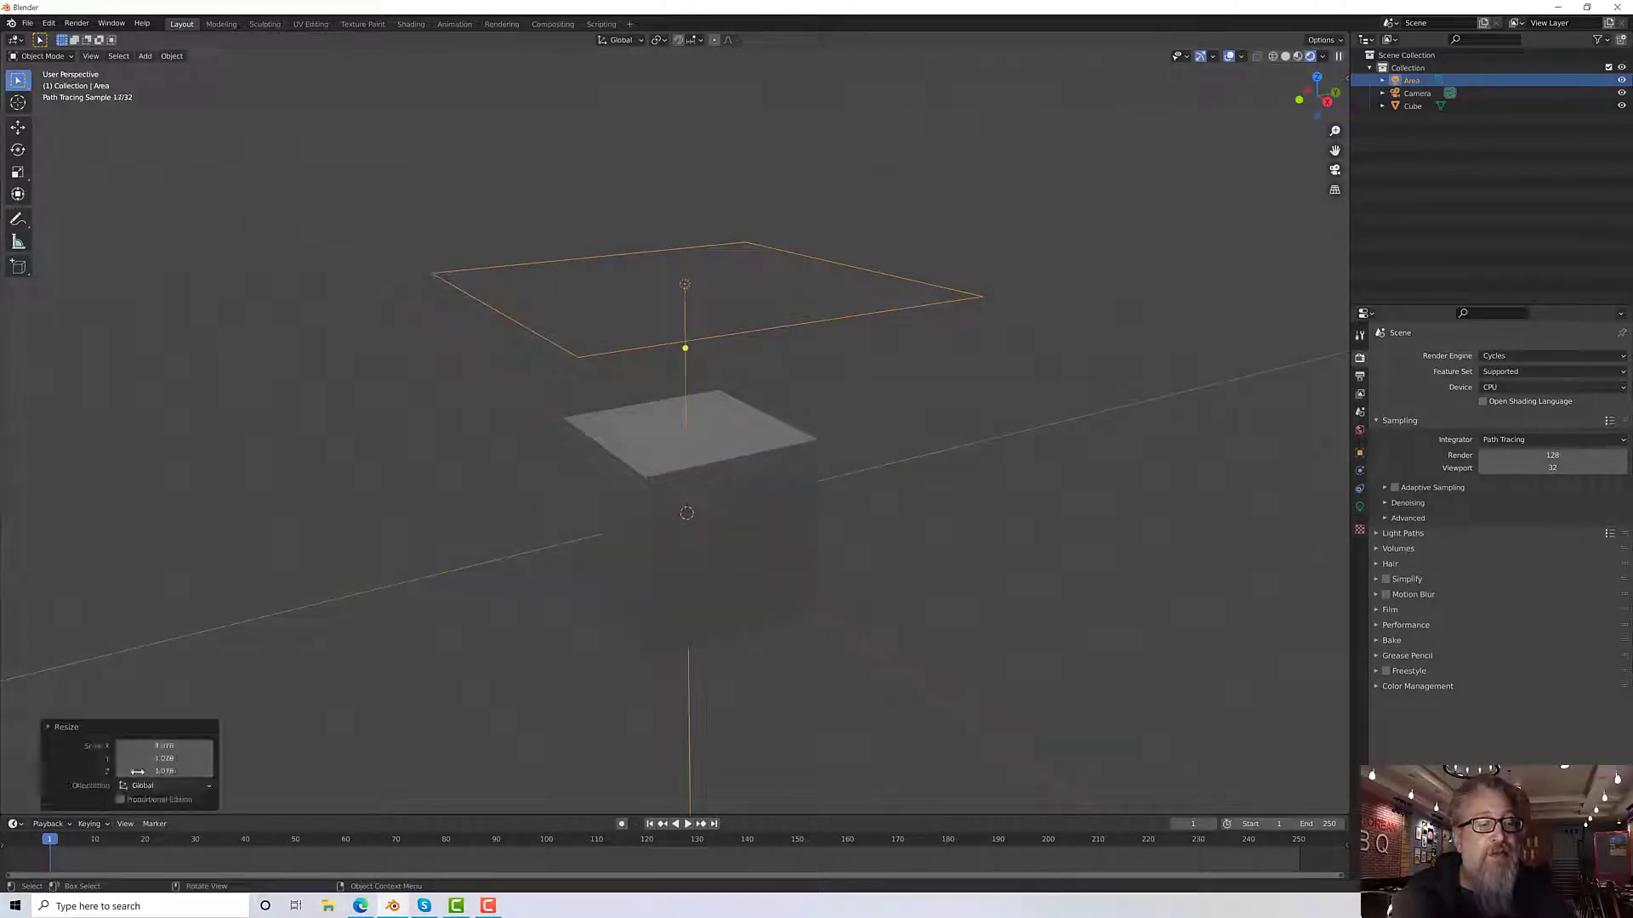
left_click(176, 746)
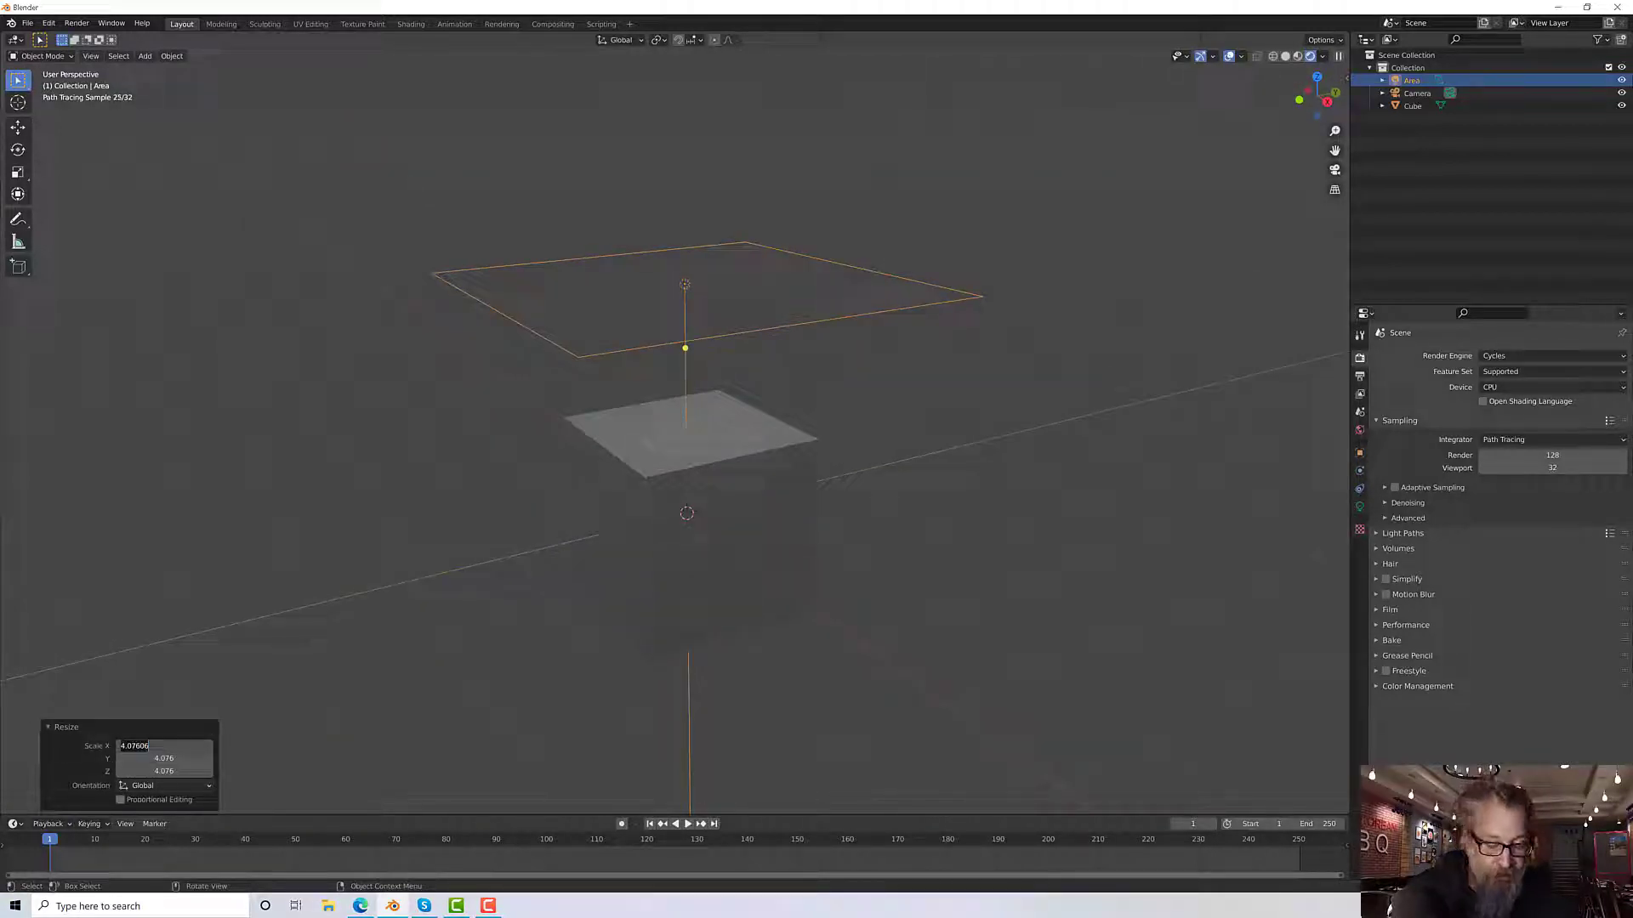
type("4")
key("Tab")
type("4")
key("Tab")
type("4")
key("Tab")
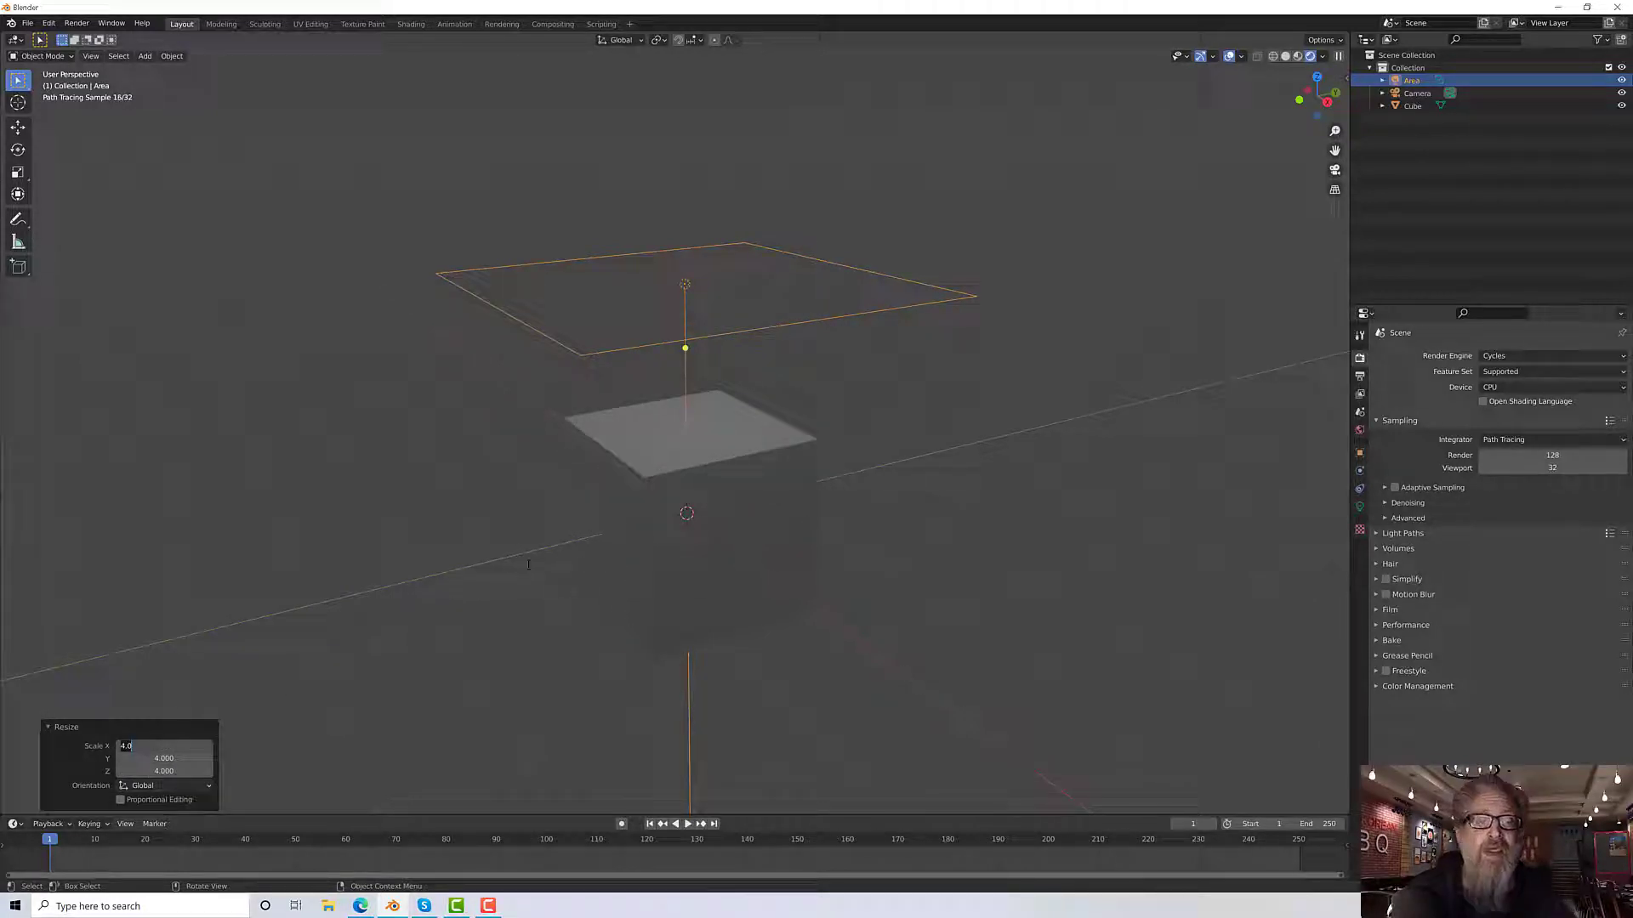
key("Return")
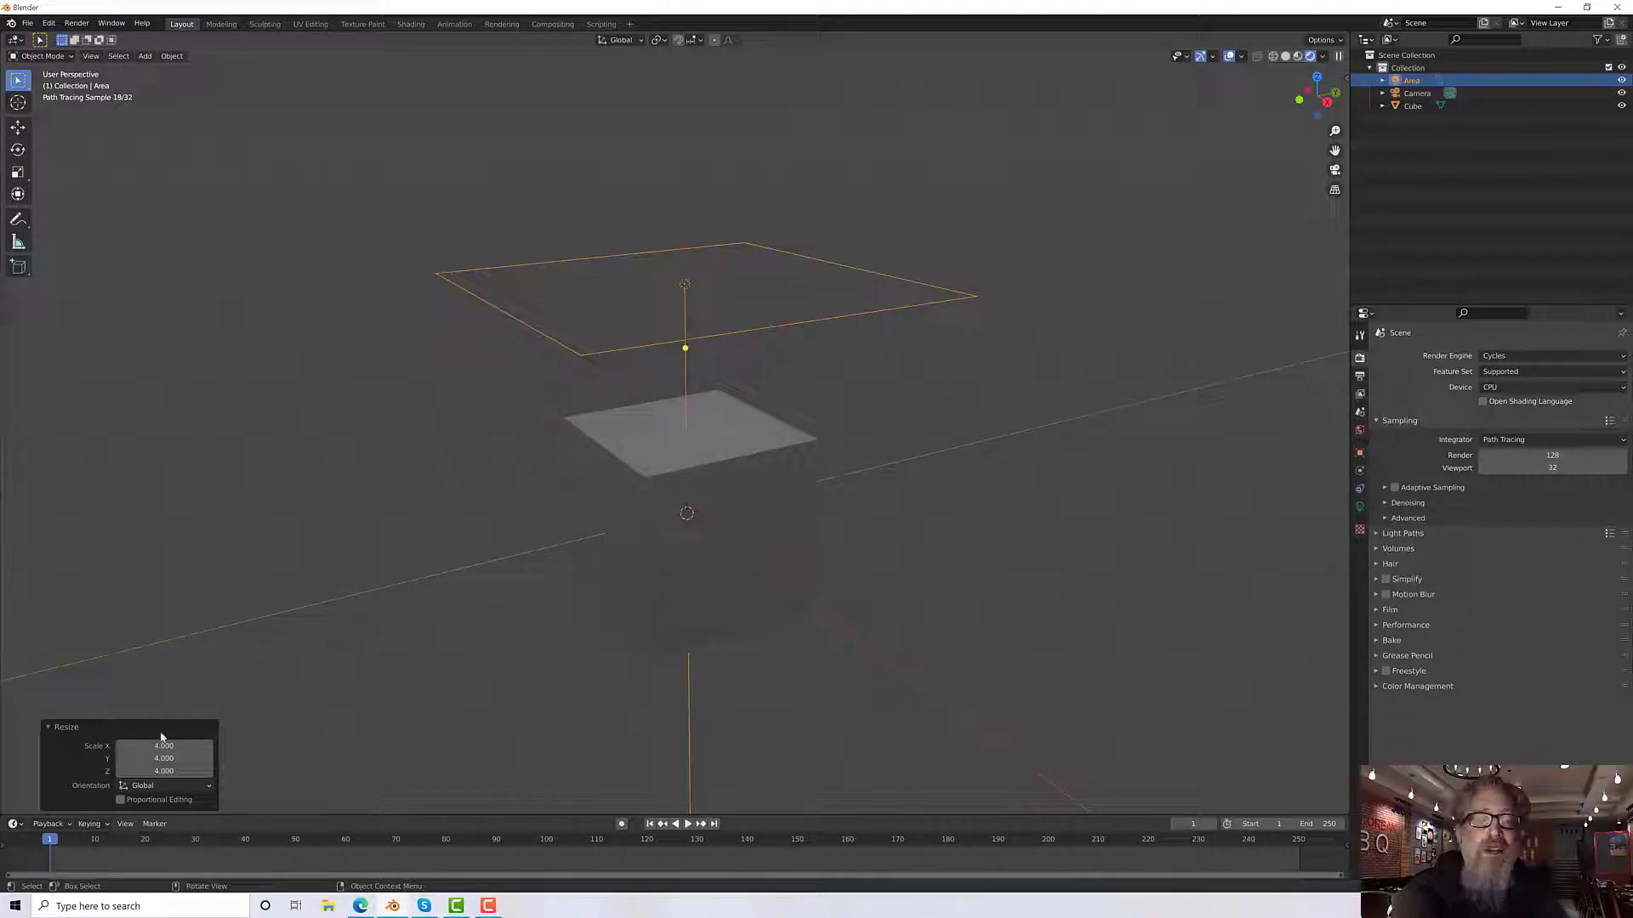
Step: Set the area light's power to 500 W
left_click(1359, 507)
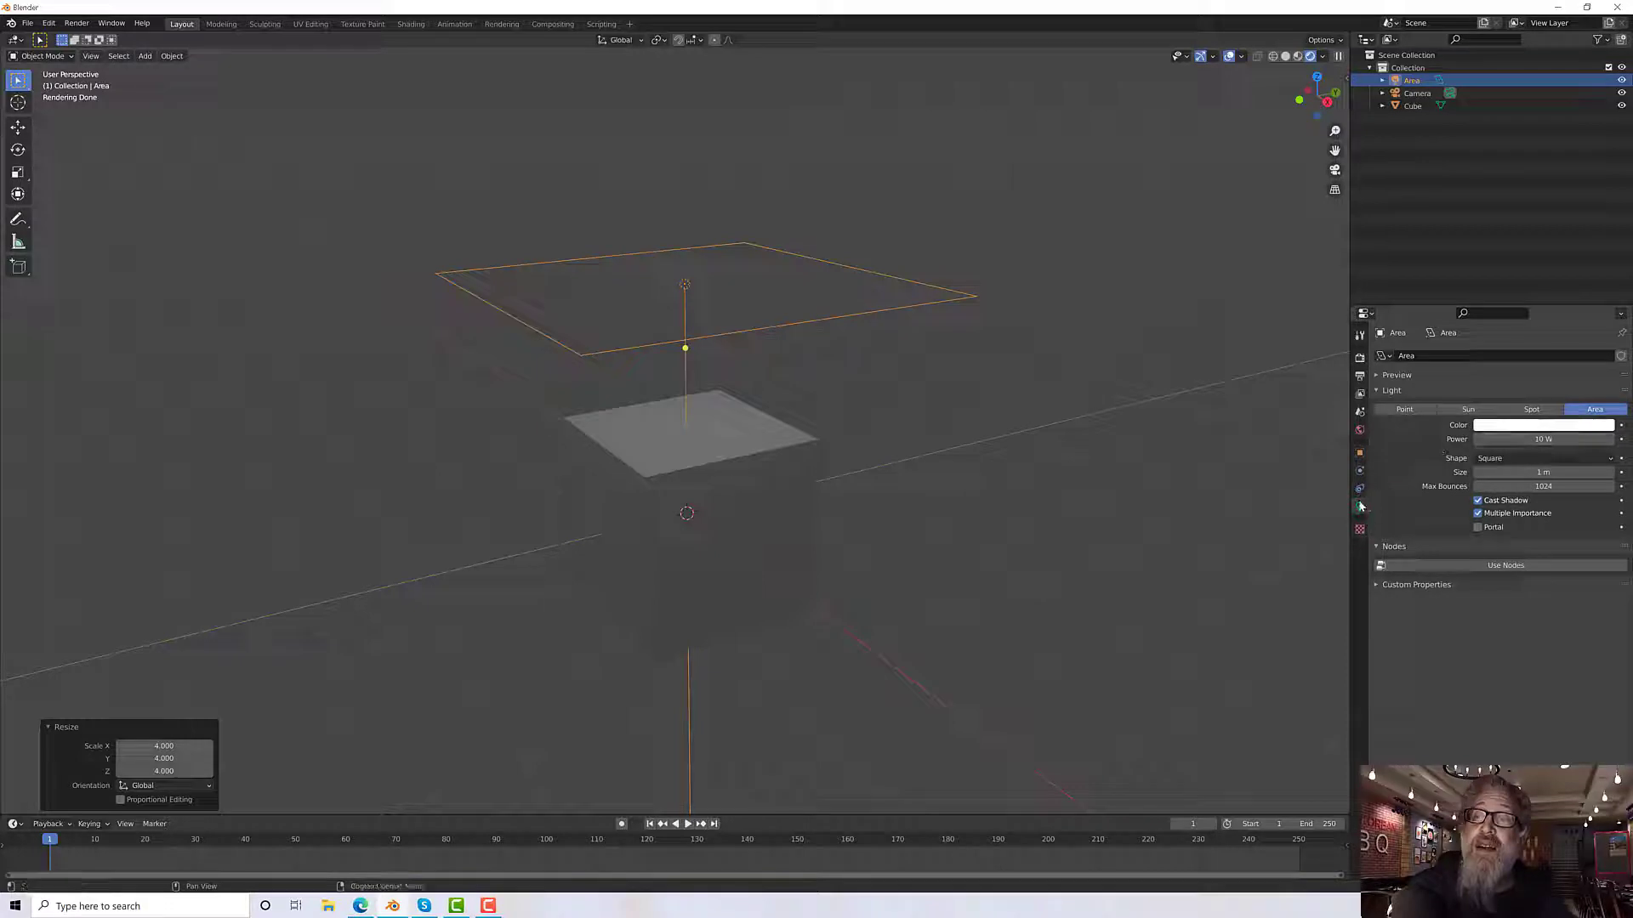
left_click(1530, 439)
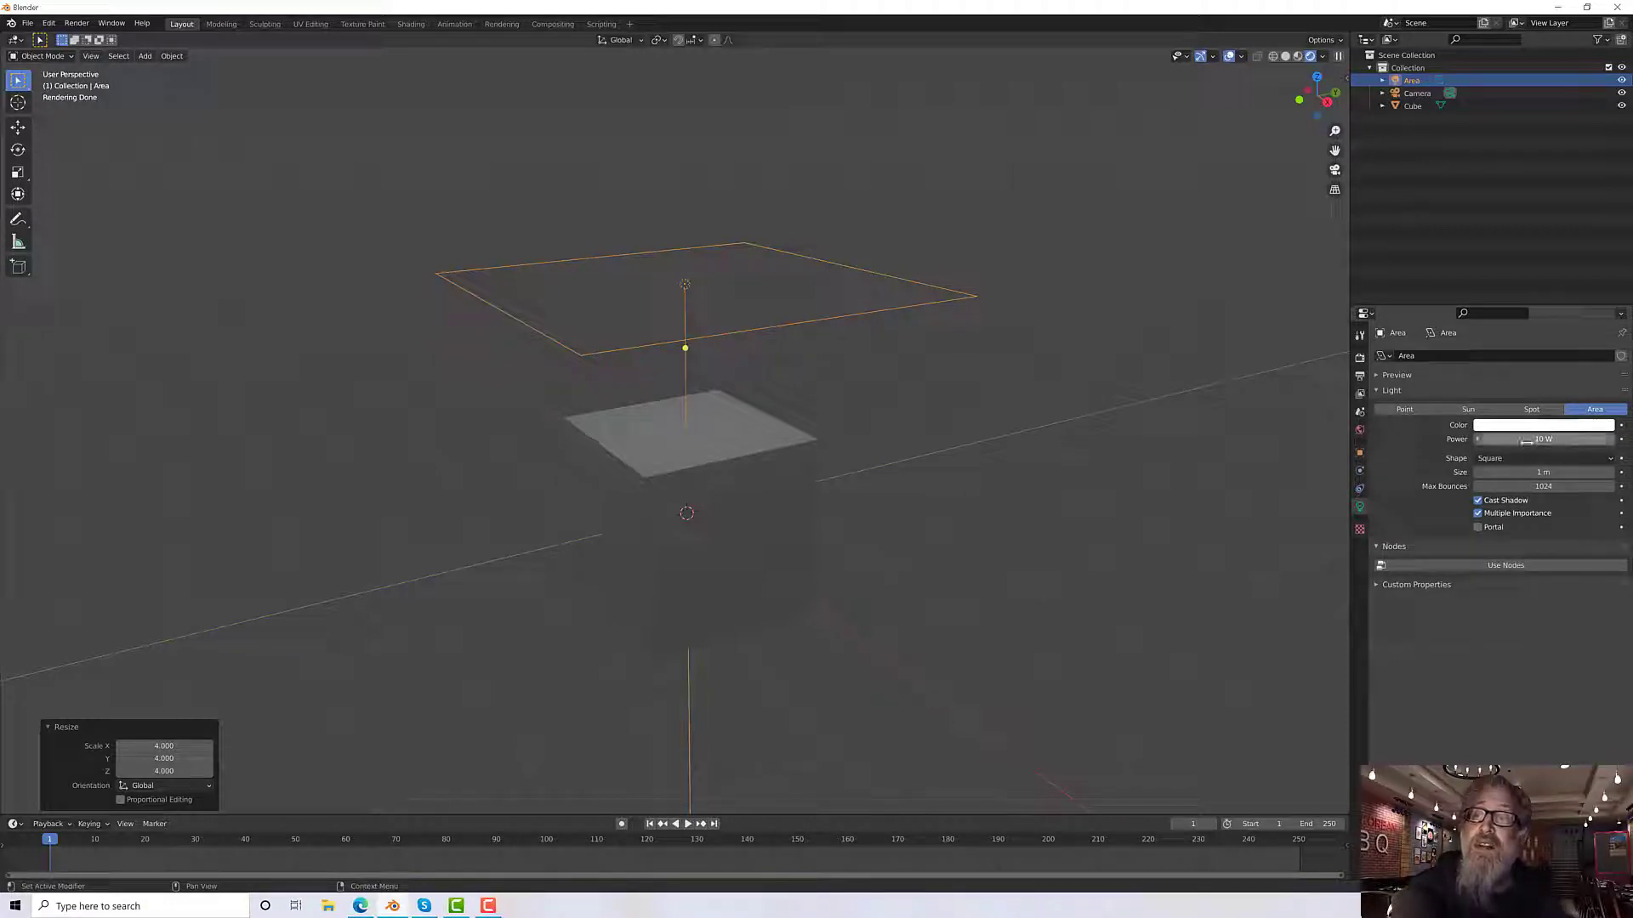
type("5")
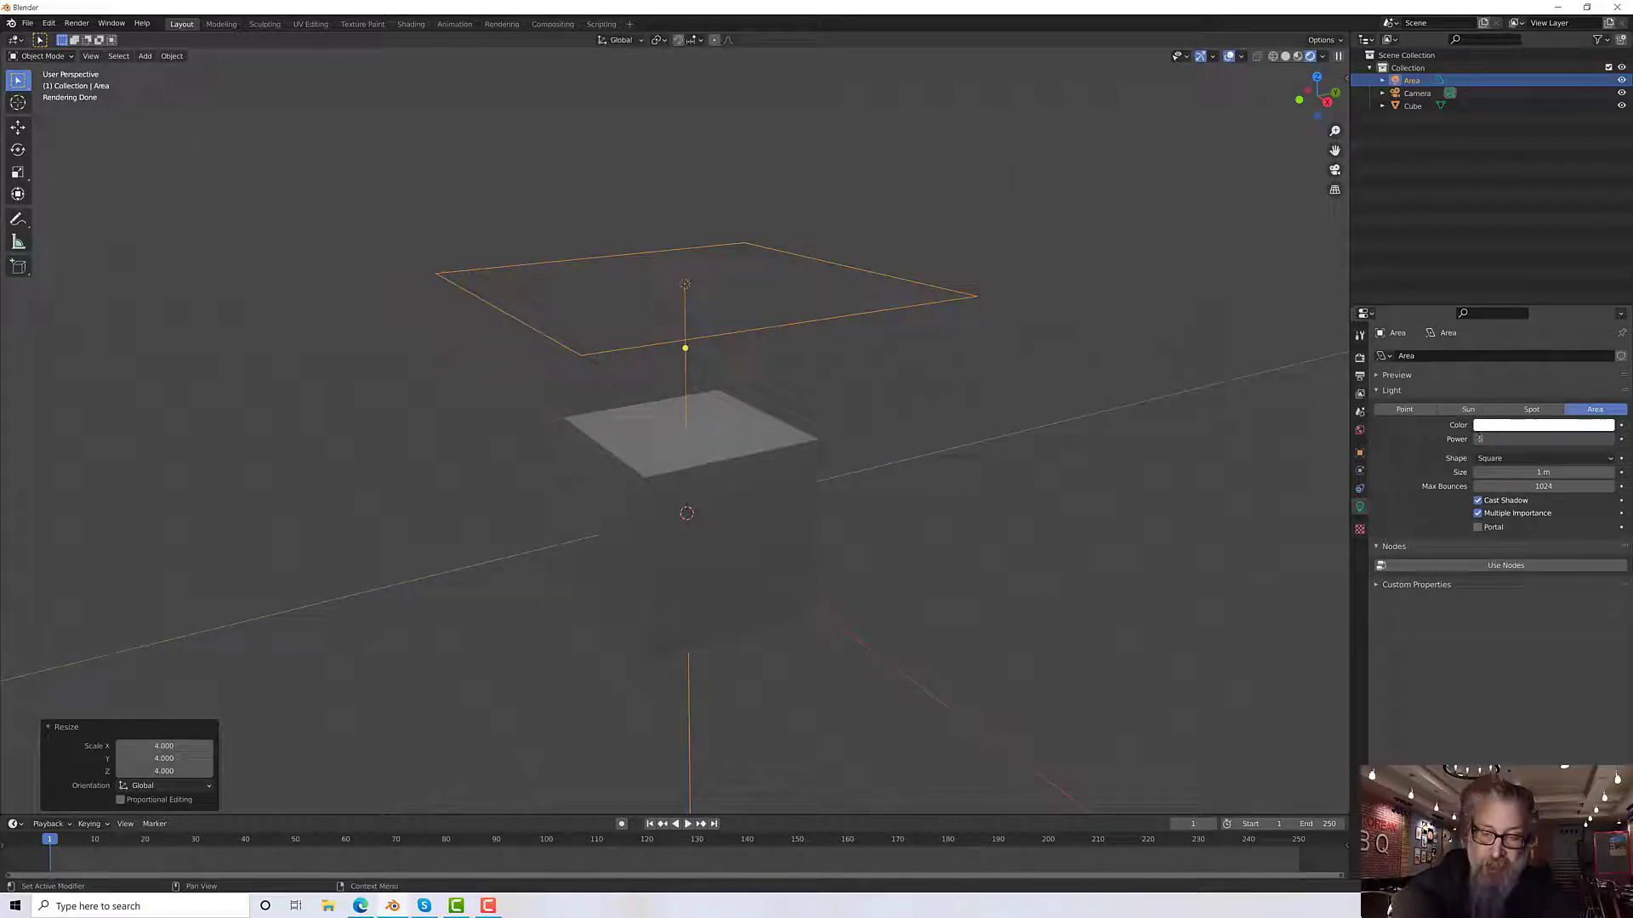
type("00")
key("Return")
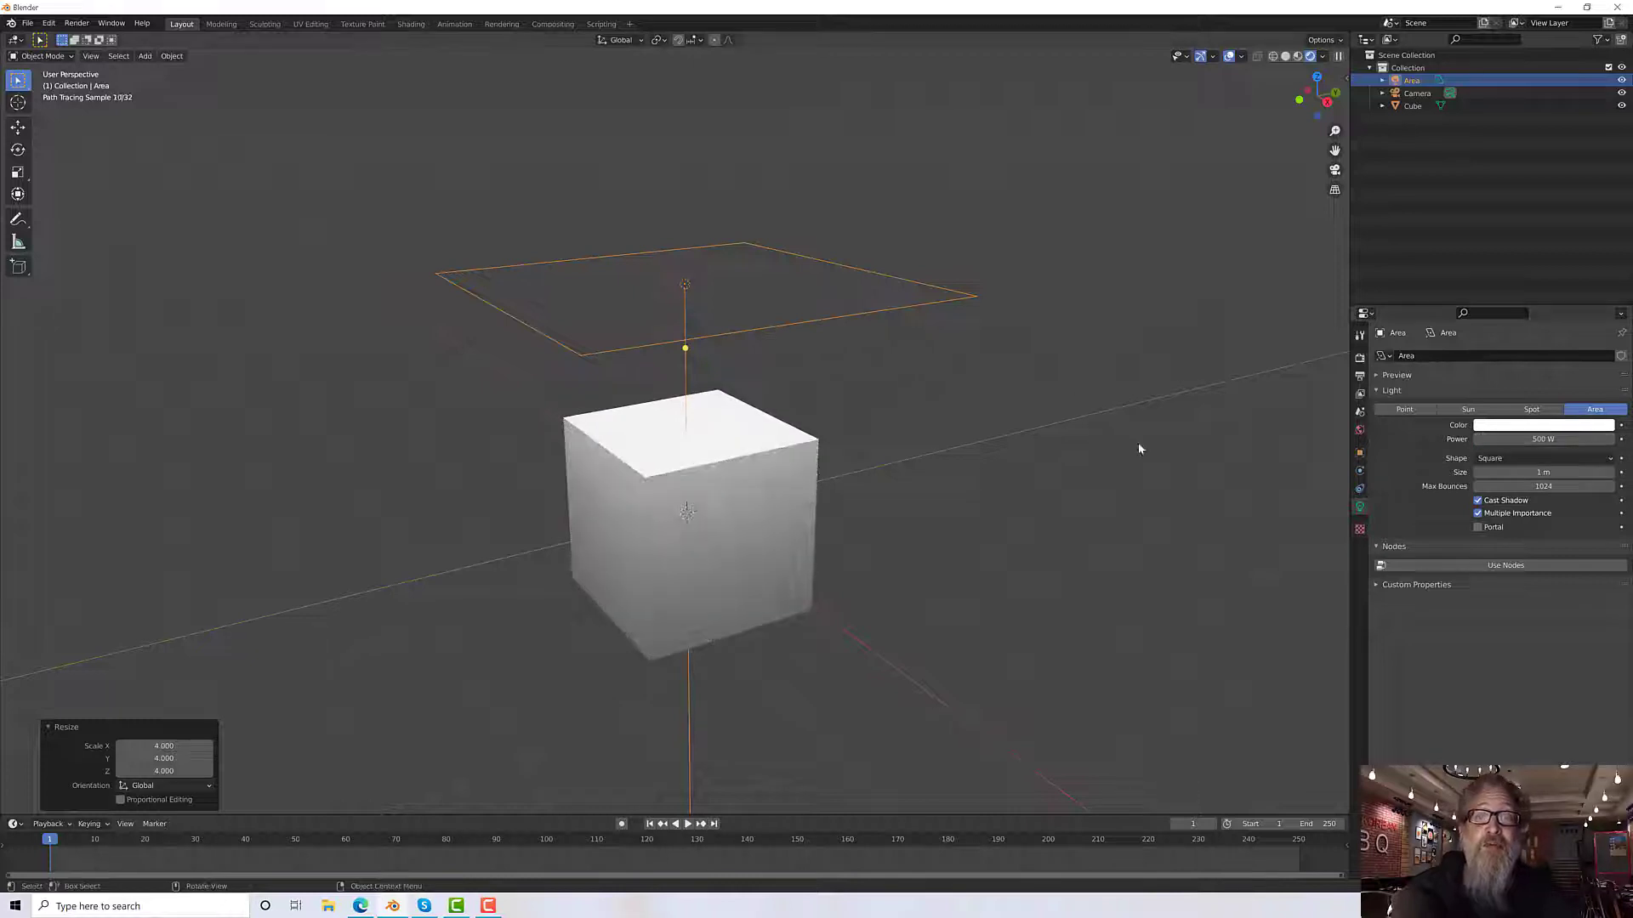
Step: Enlarge the area light's size to 1.1 m and move it about 7.93 m in negative Y, away from the cube
scroll(869, 411, "down", 1)
scroll(869, 410, "up", 1)
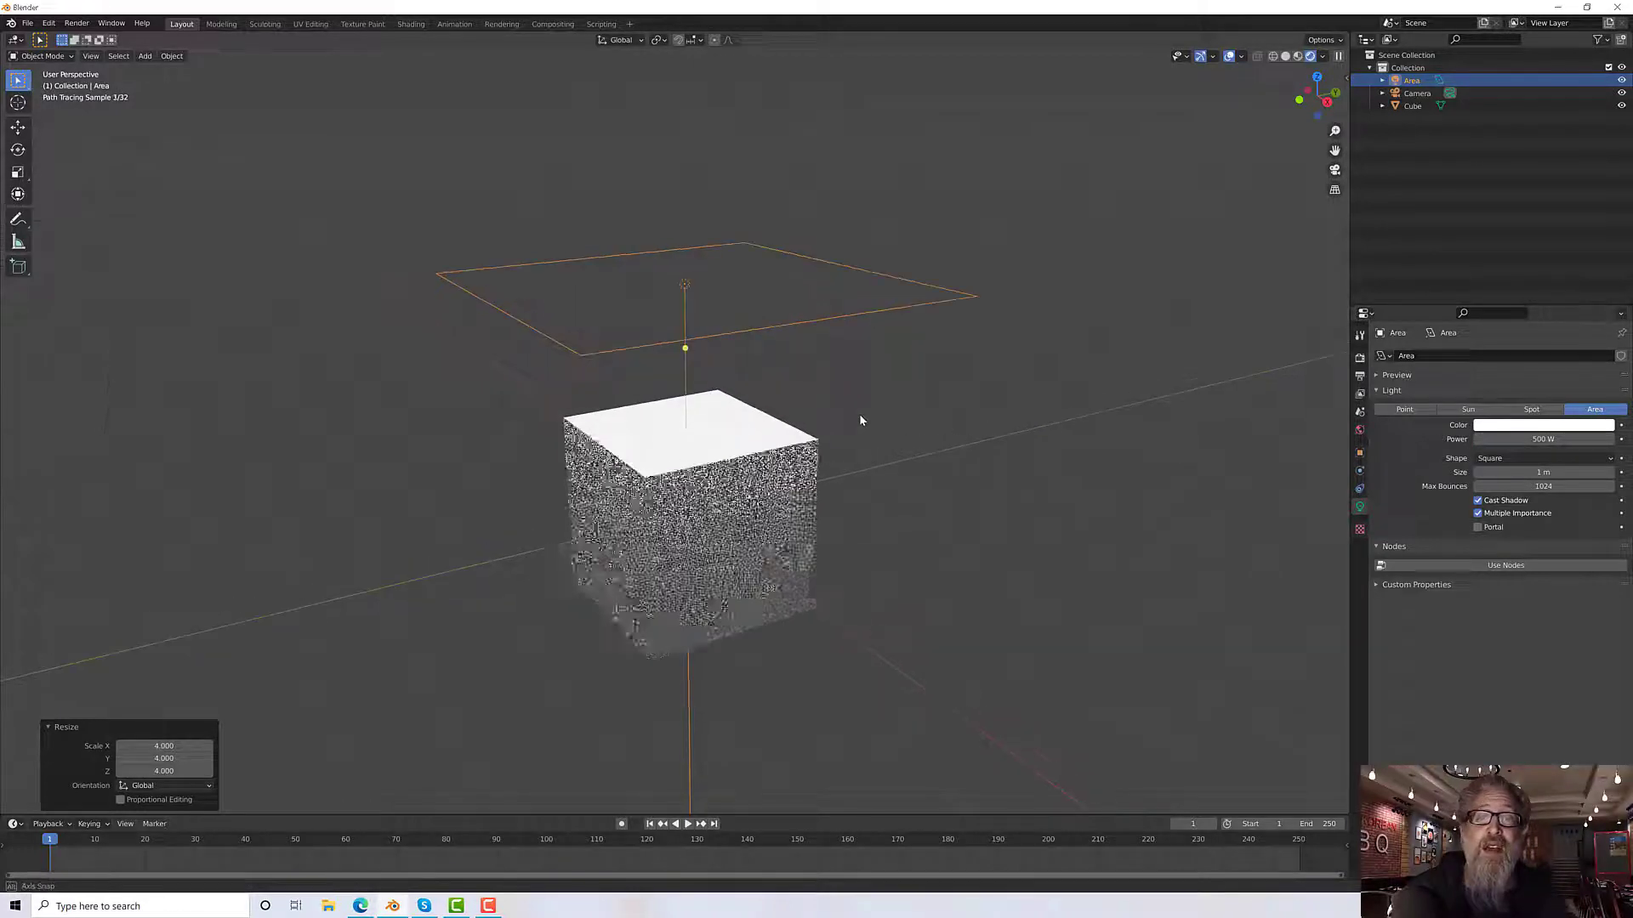
scroll(861, 421, "down", 1)
middle_click_drag(808, 423, 808, 457)
scroll(817, 402, "down", 4)
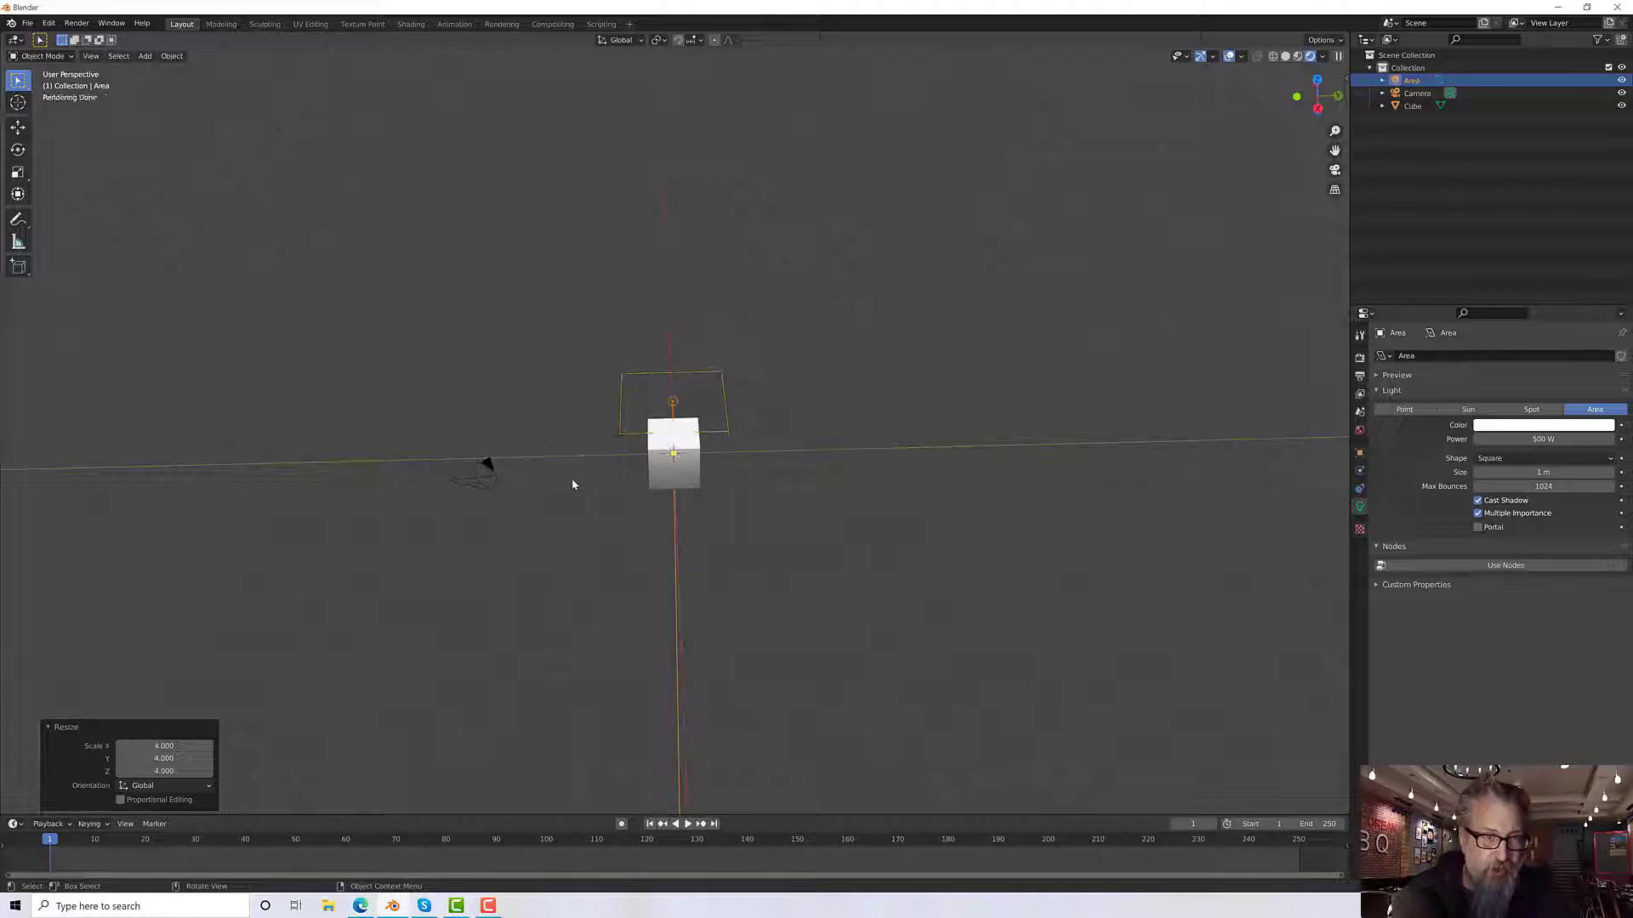
middle_click_drag(572, 484, 521, 558)
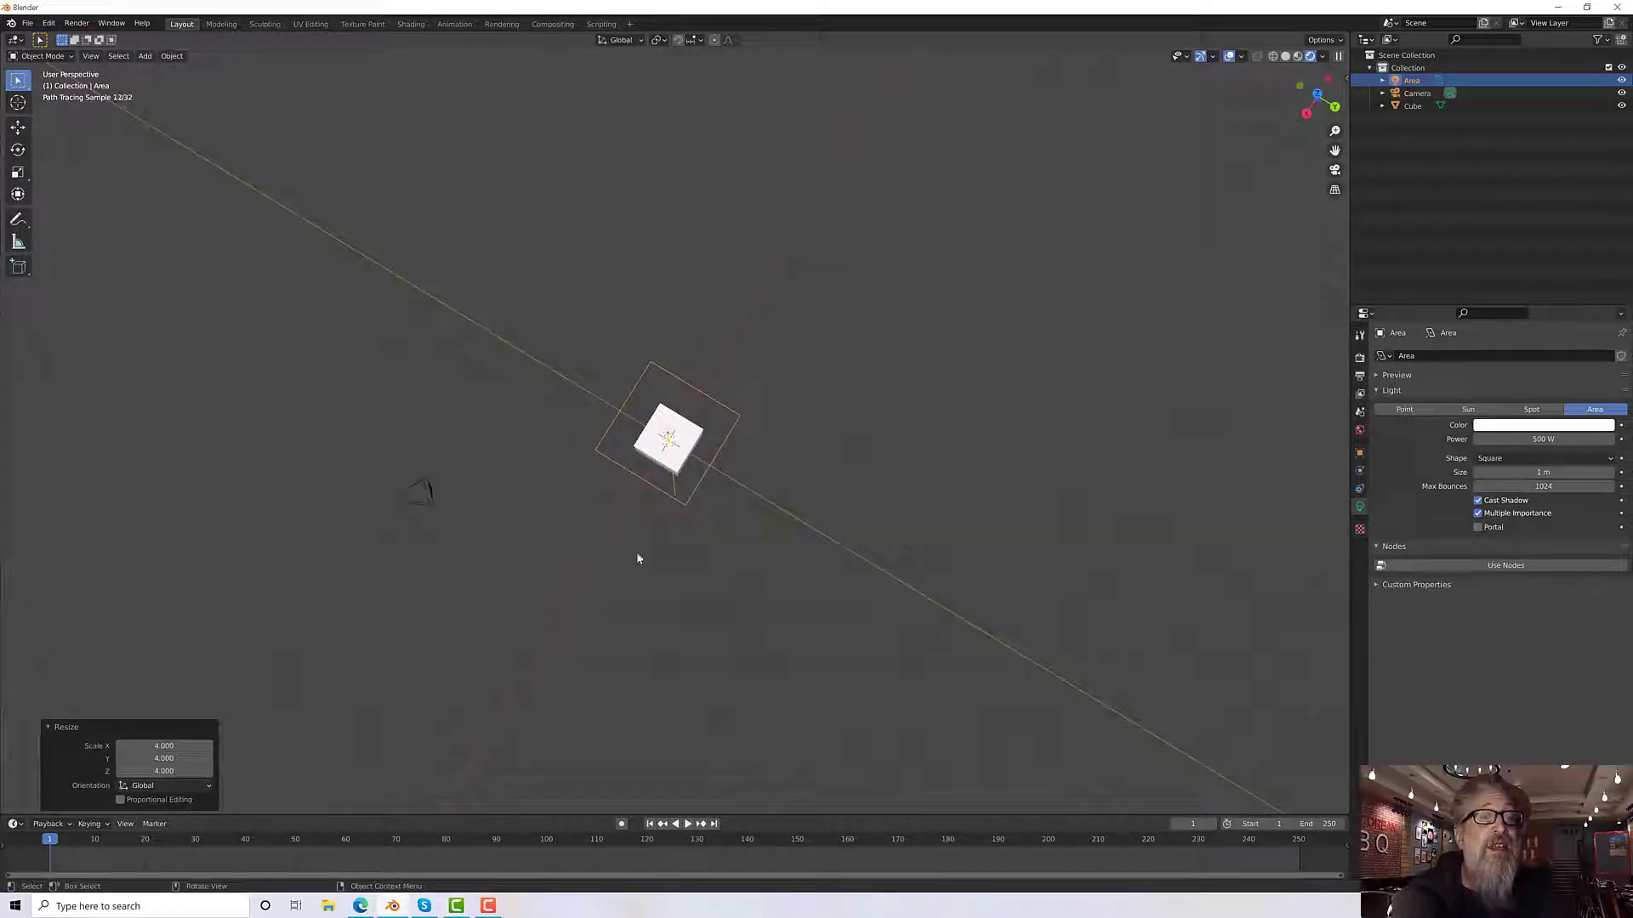
left_click(17, 127)
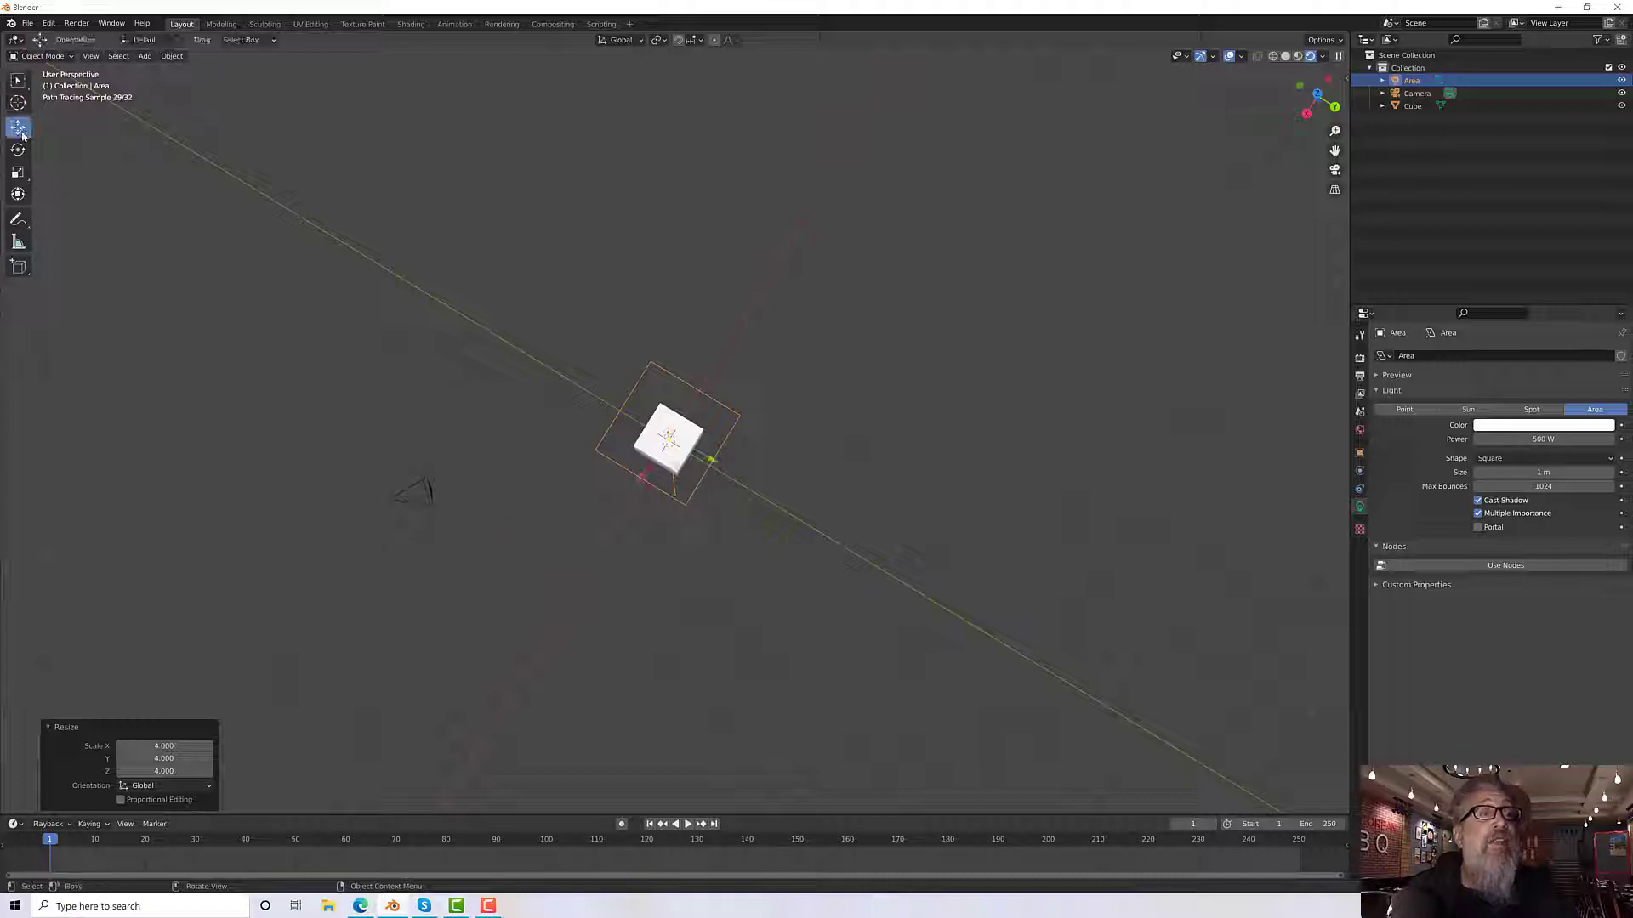
left_click_drag(715, 460, 720, 462)
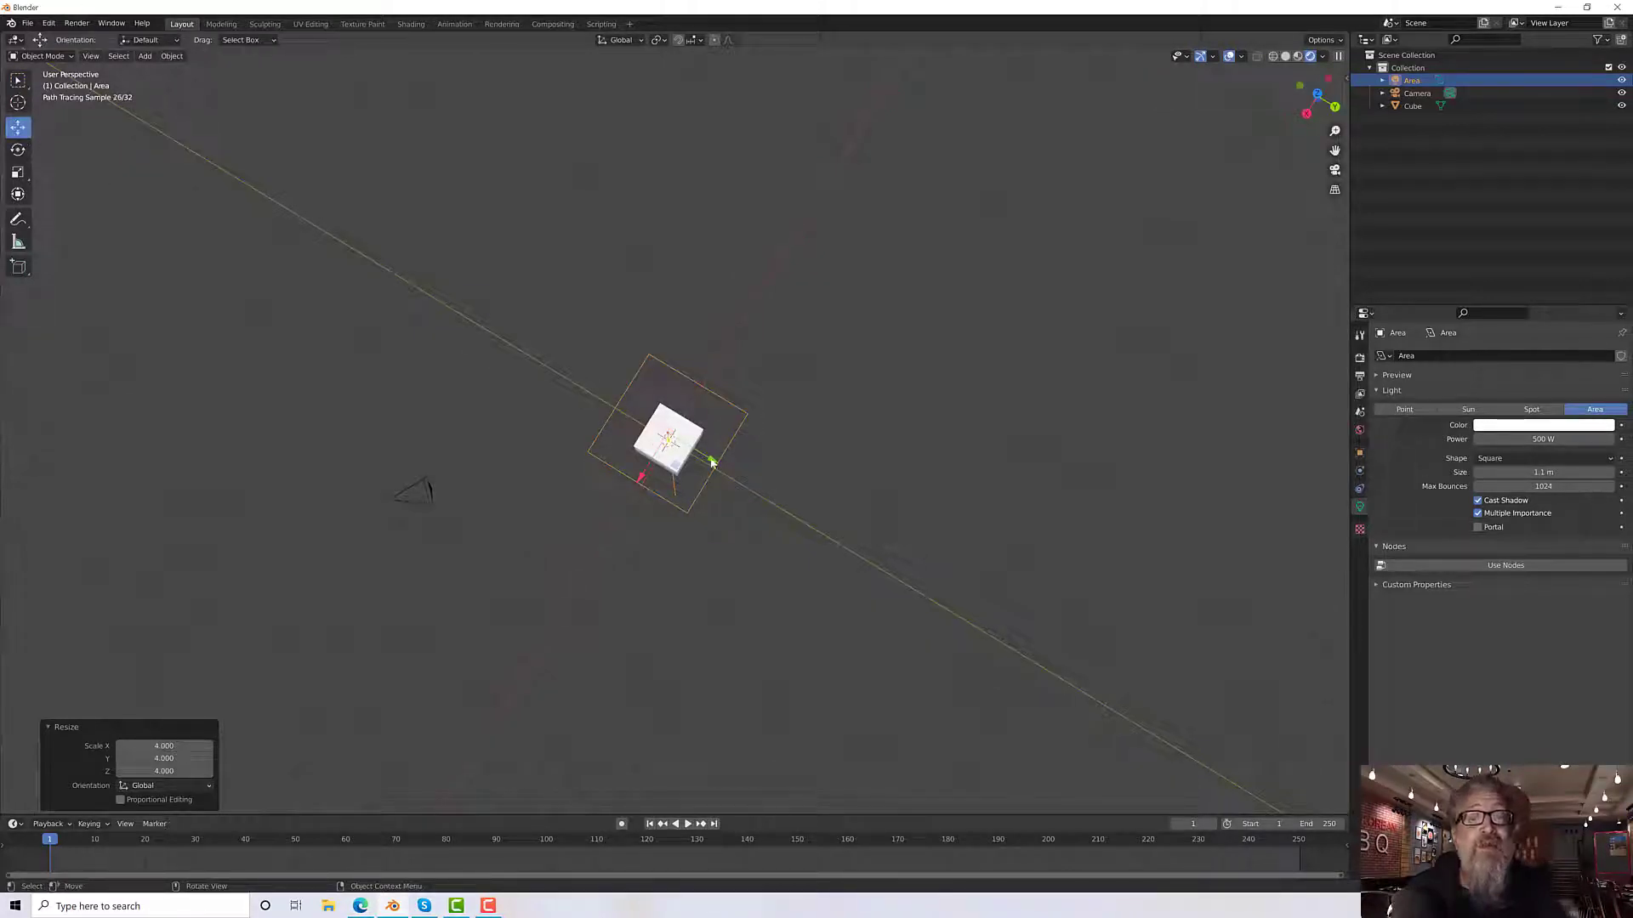
left_click_drag(713, 462, 522, 398)
mouse_move(522, 398)
middle_mouse_down()
mouse_move(624, 315)
mouse_move(615, 328)
middle_mouse_up()
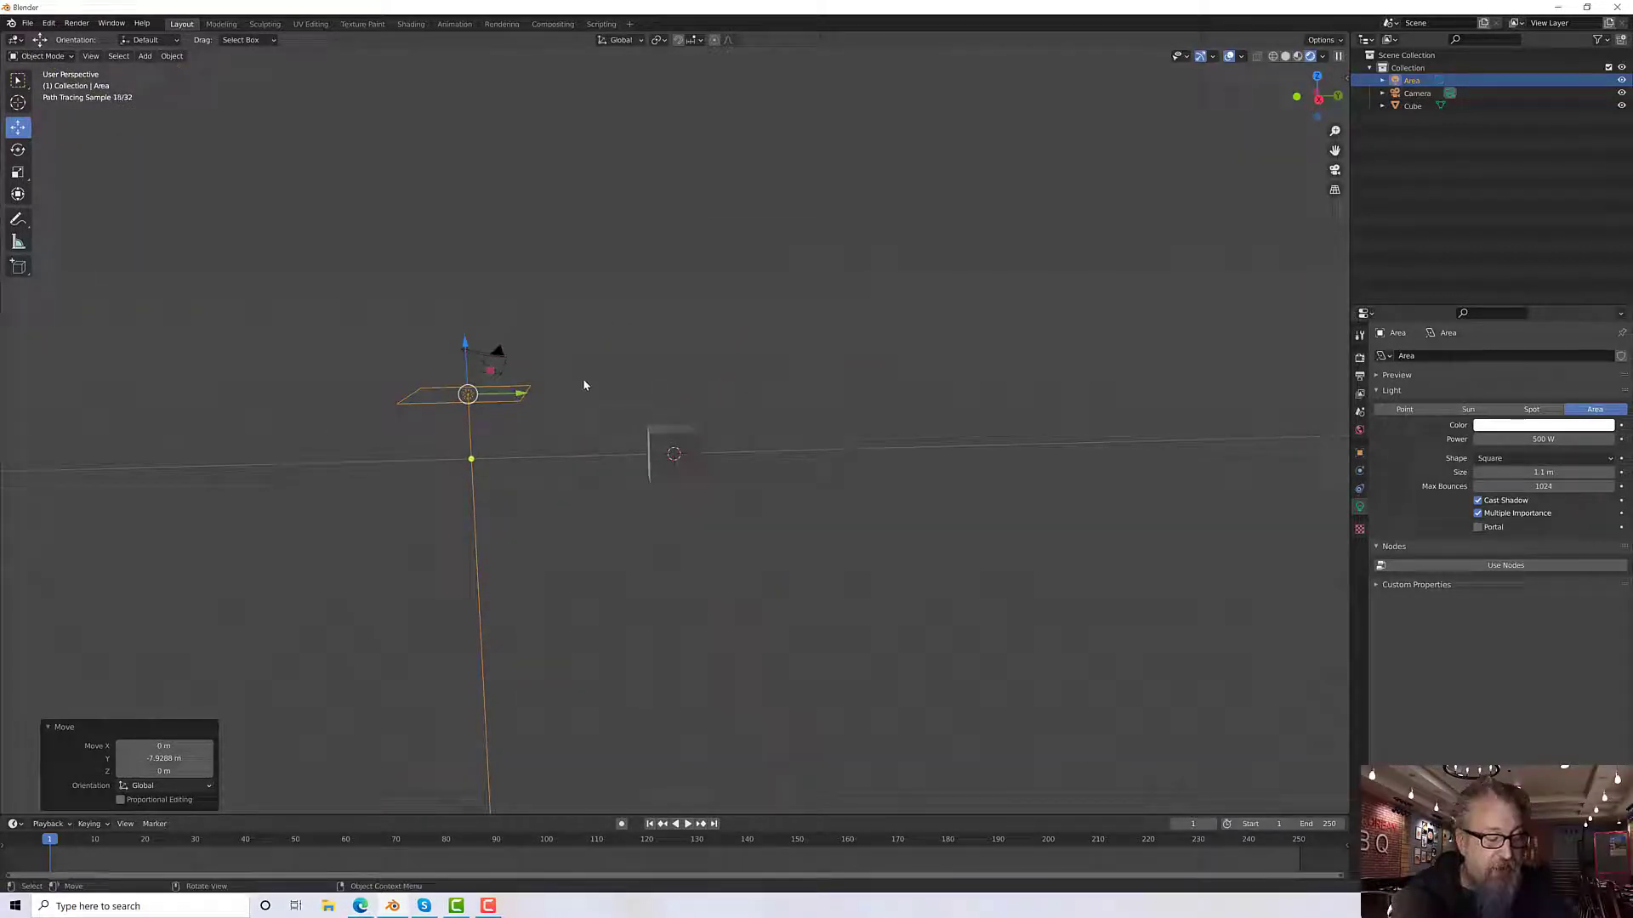
Step: Try to rotate the area light freely in the view towards the cube, and undo the rotation
key("r")
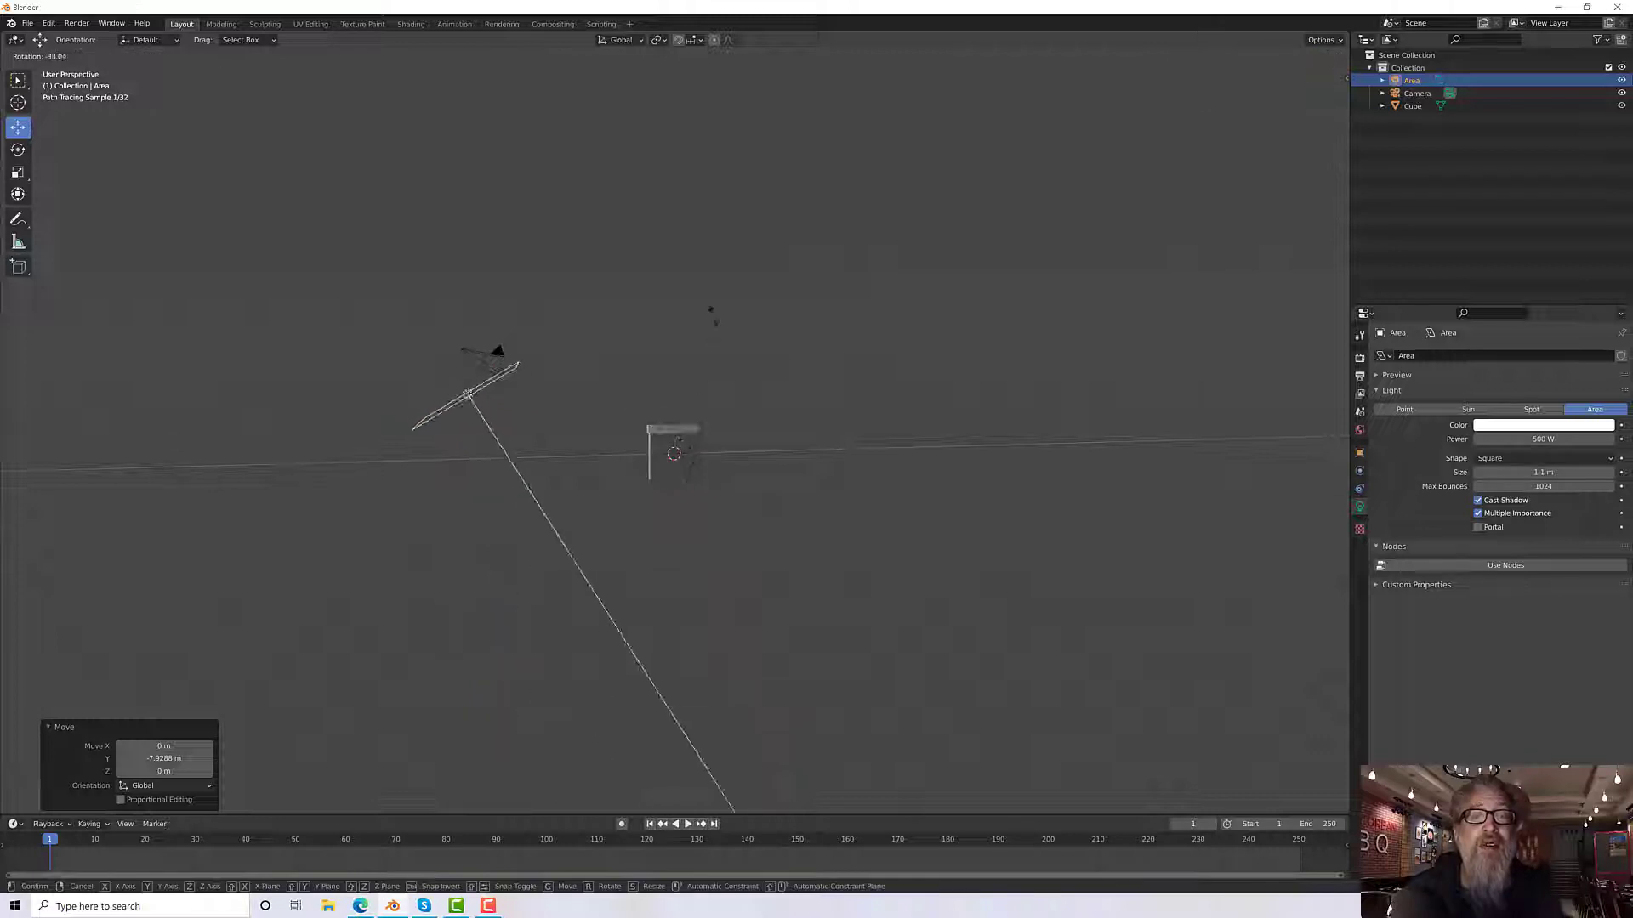
left_click(547, 259)
middle_click_drag(546, 258, 831, 375)
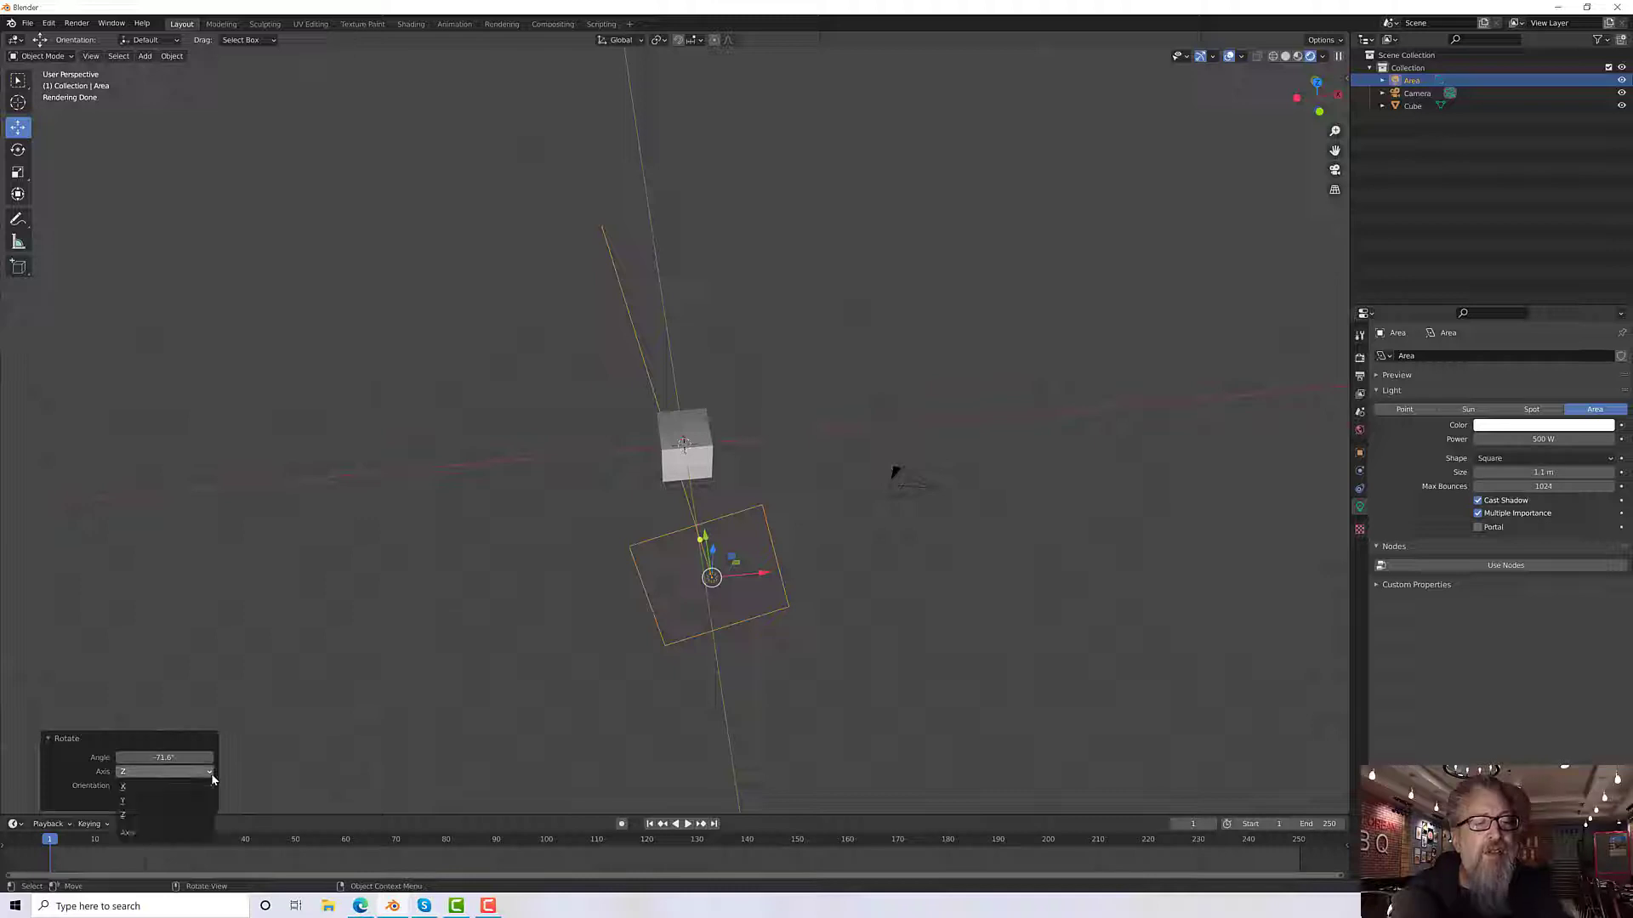
key("ctrl+z")
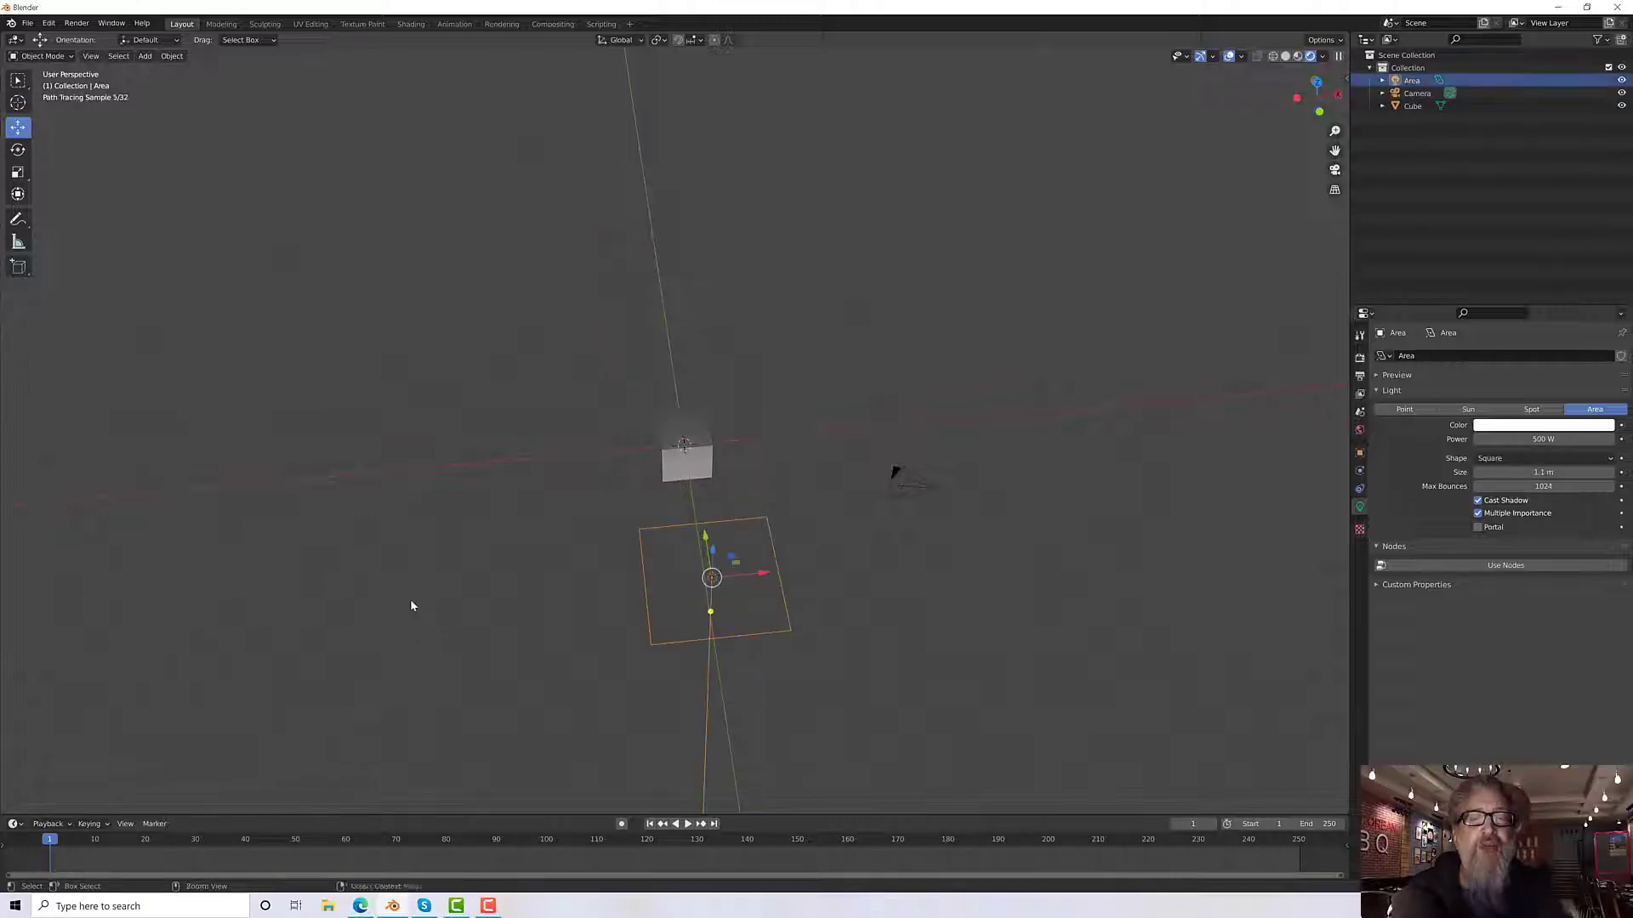
middle_click_drag(412, 609, 328, 582)
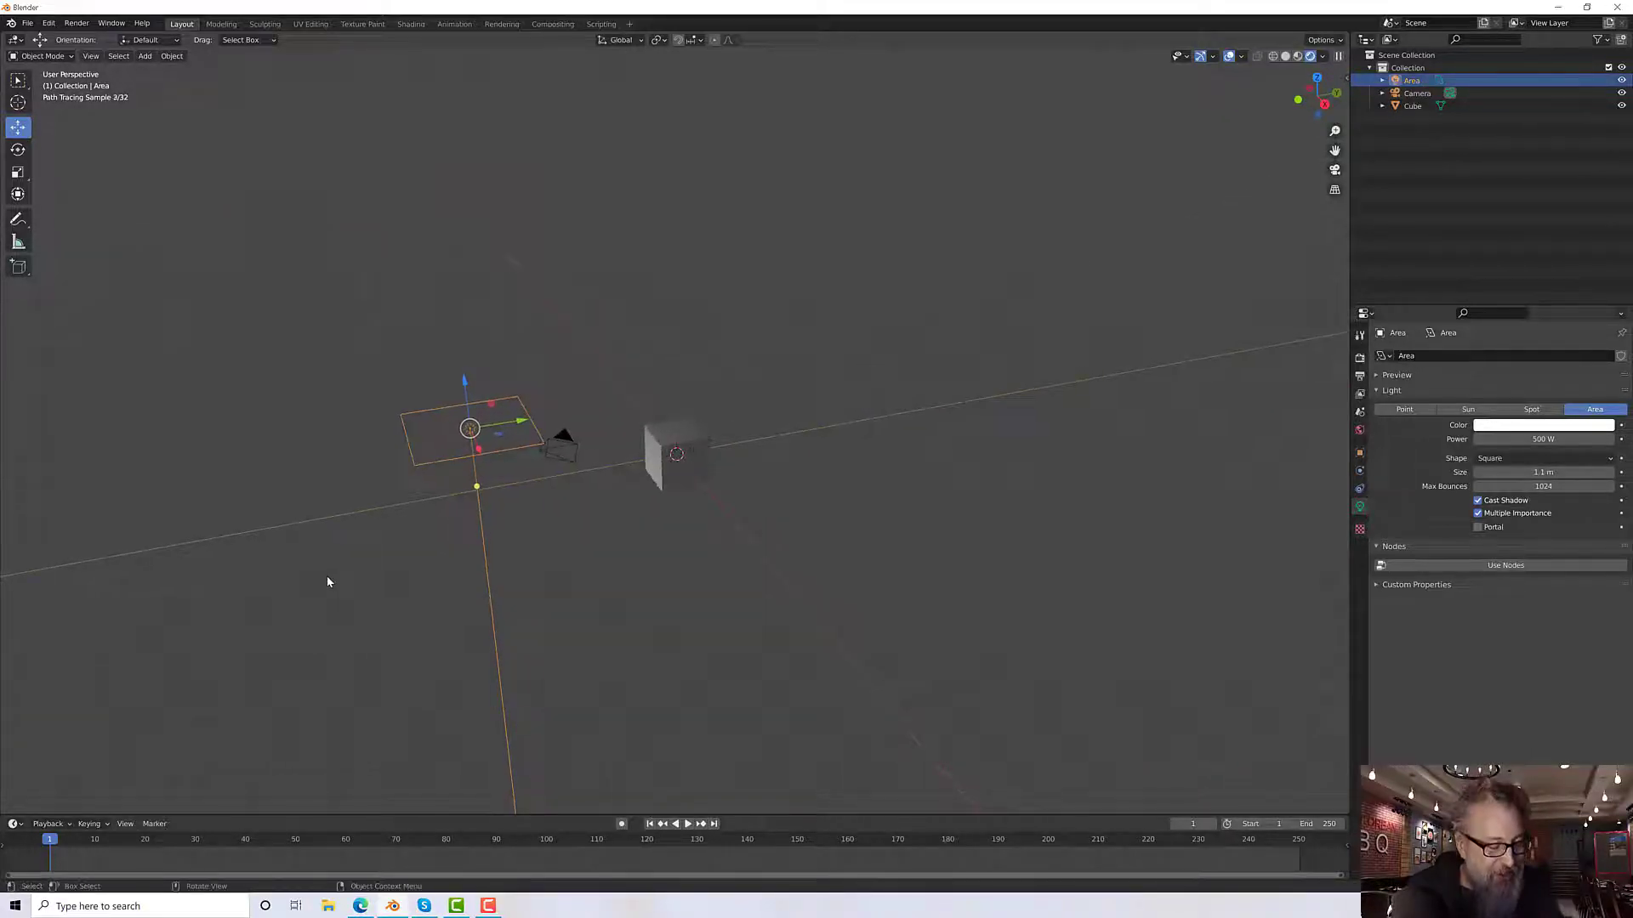
key("r")
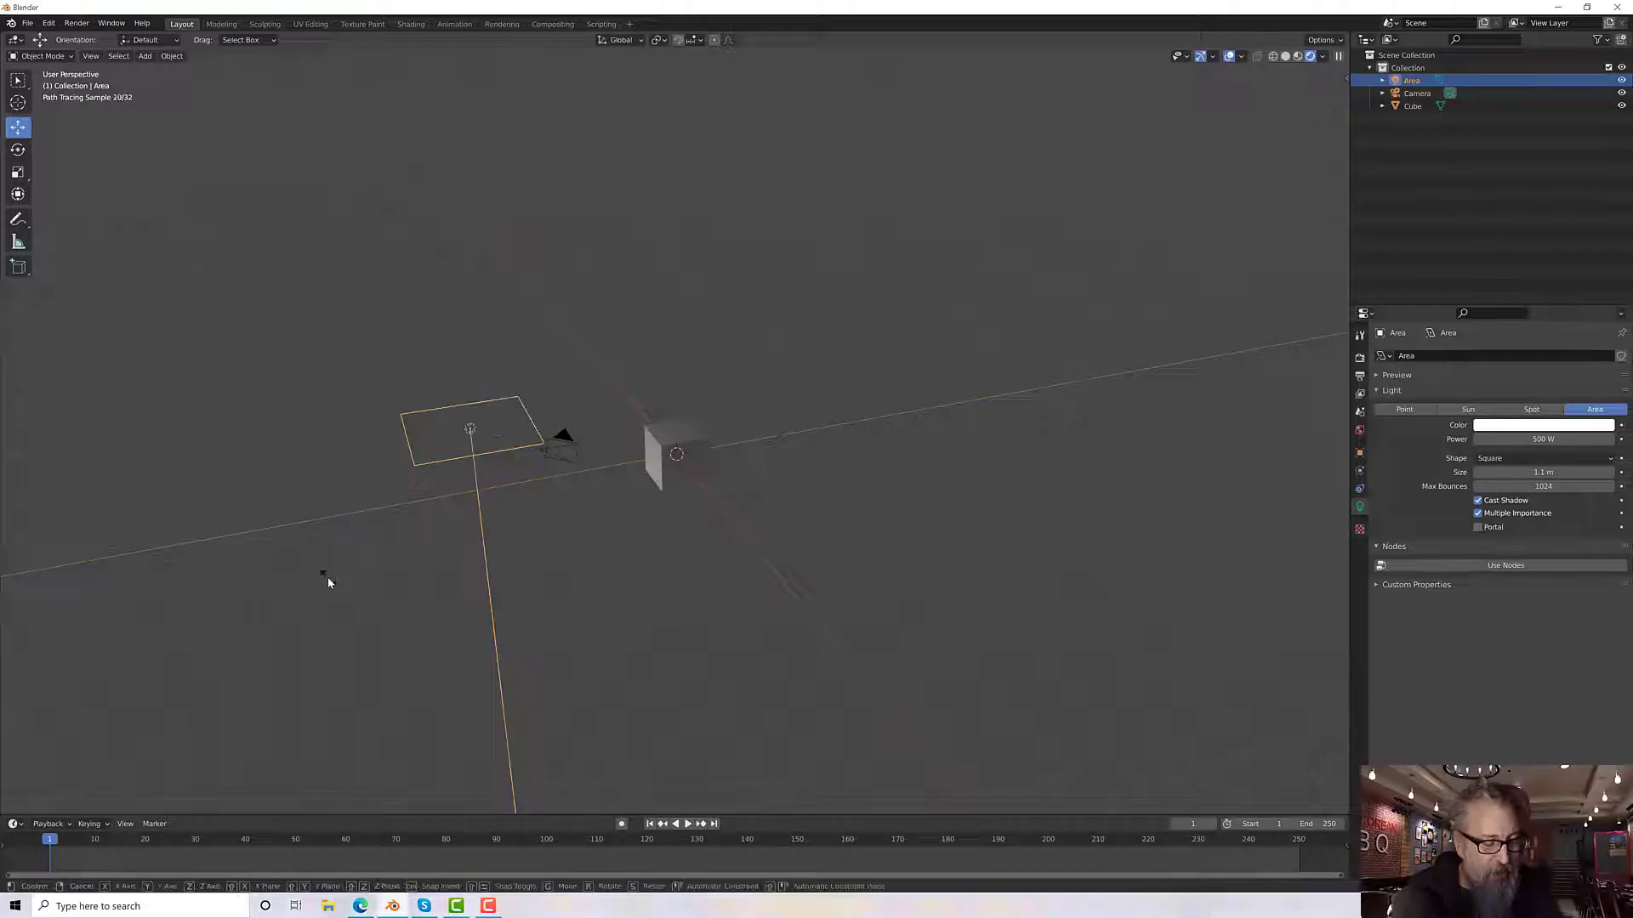
key("y")
key("Escape")
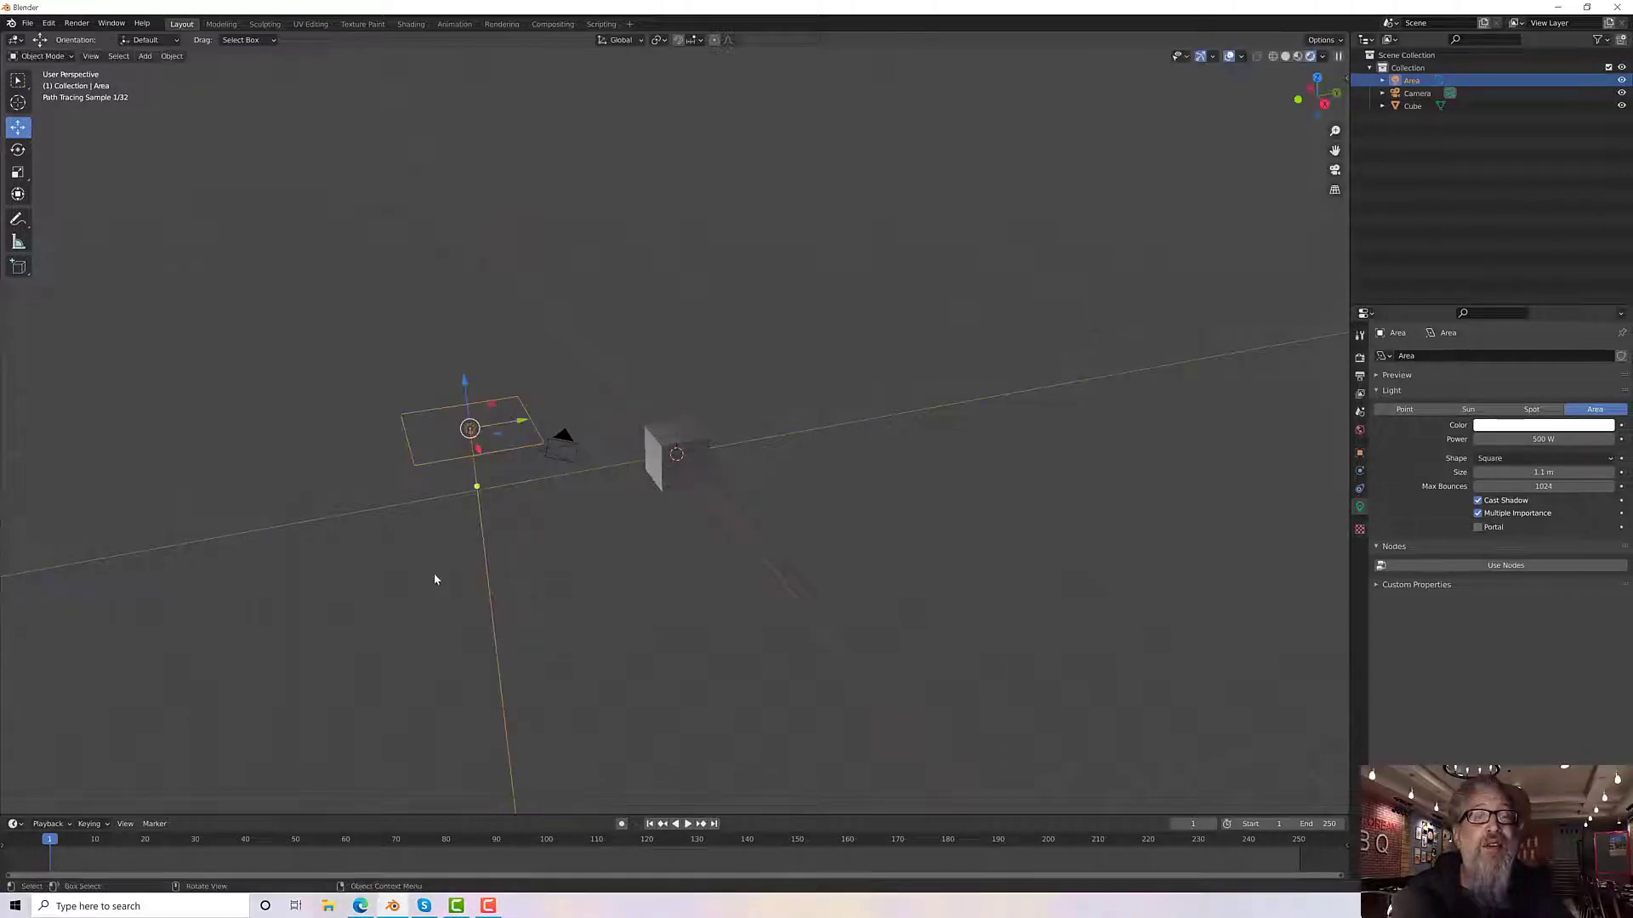
Step: Rotate the area light about 71.9° around the global X axis so it points at the cube
key("r")
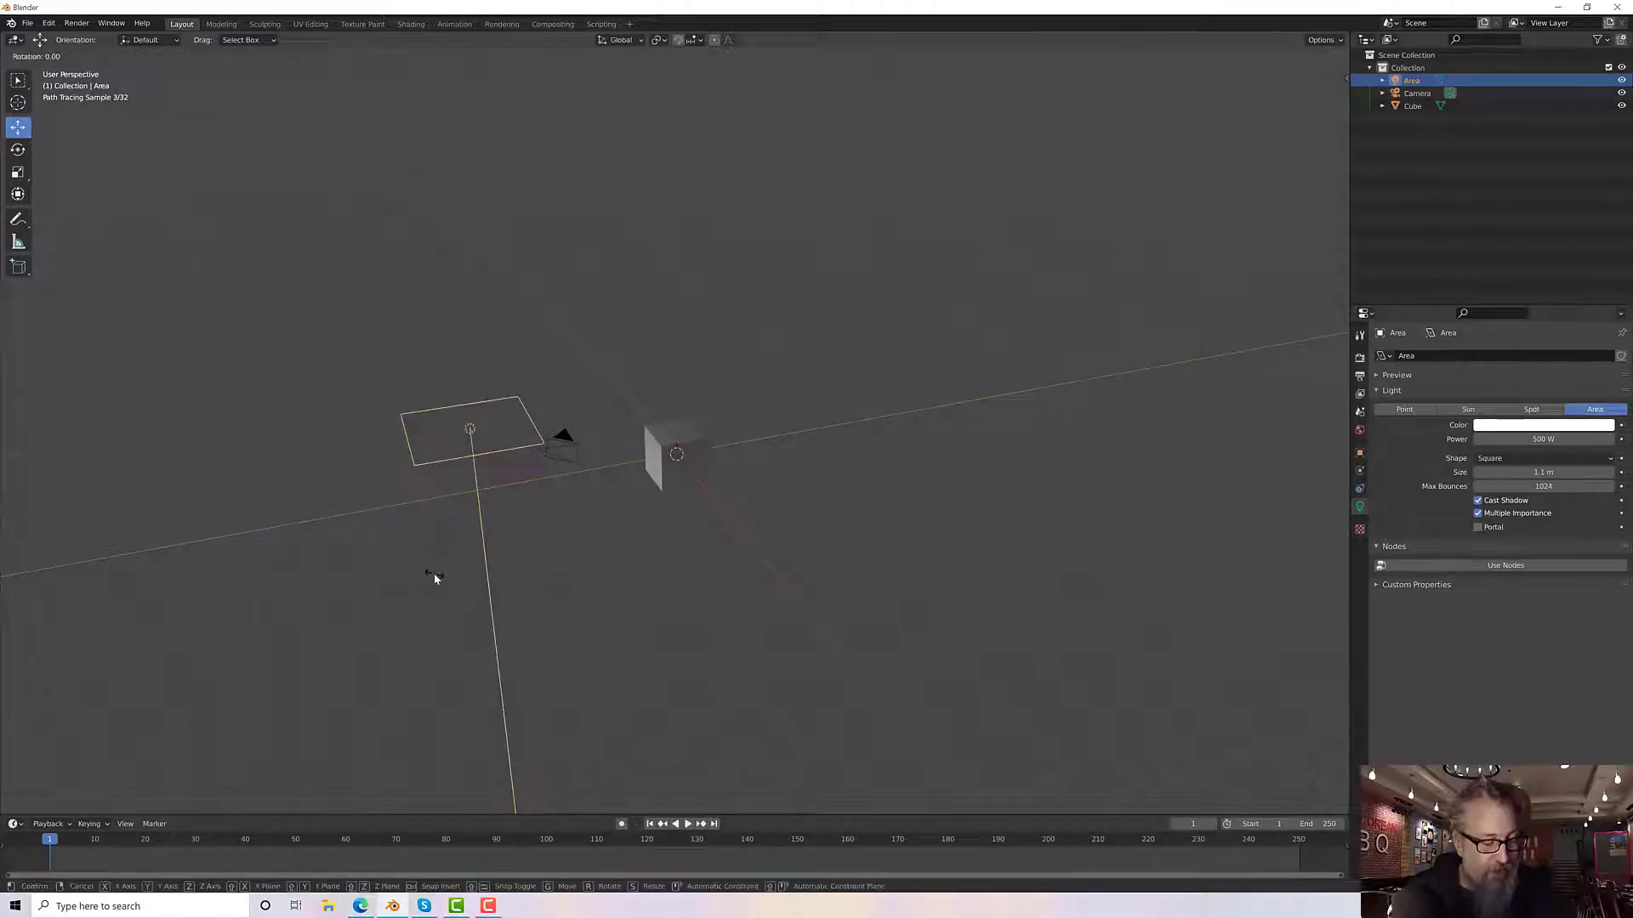
key("x")
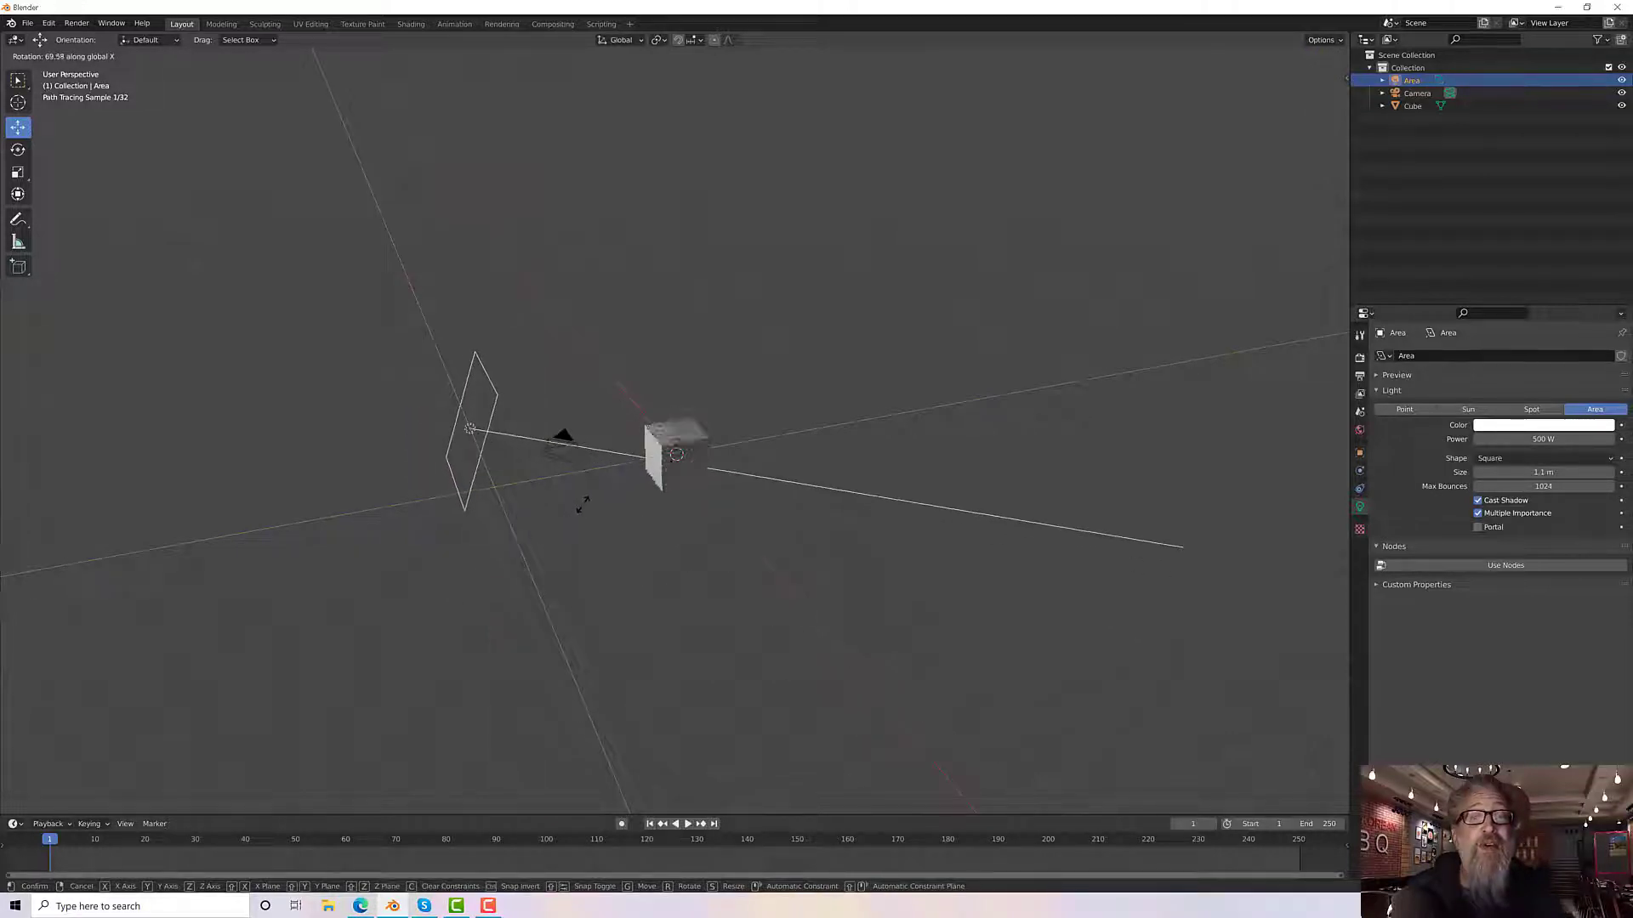
left_click(627, 520)
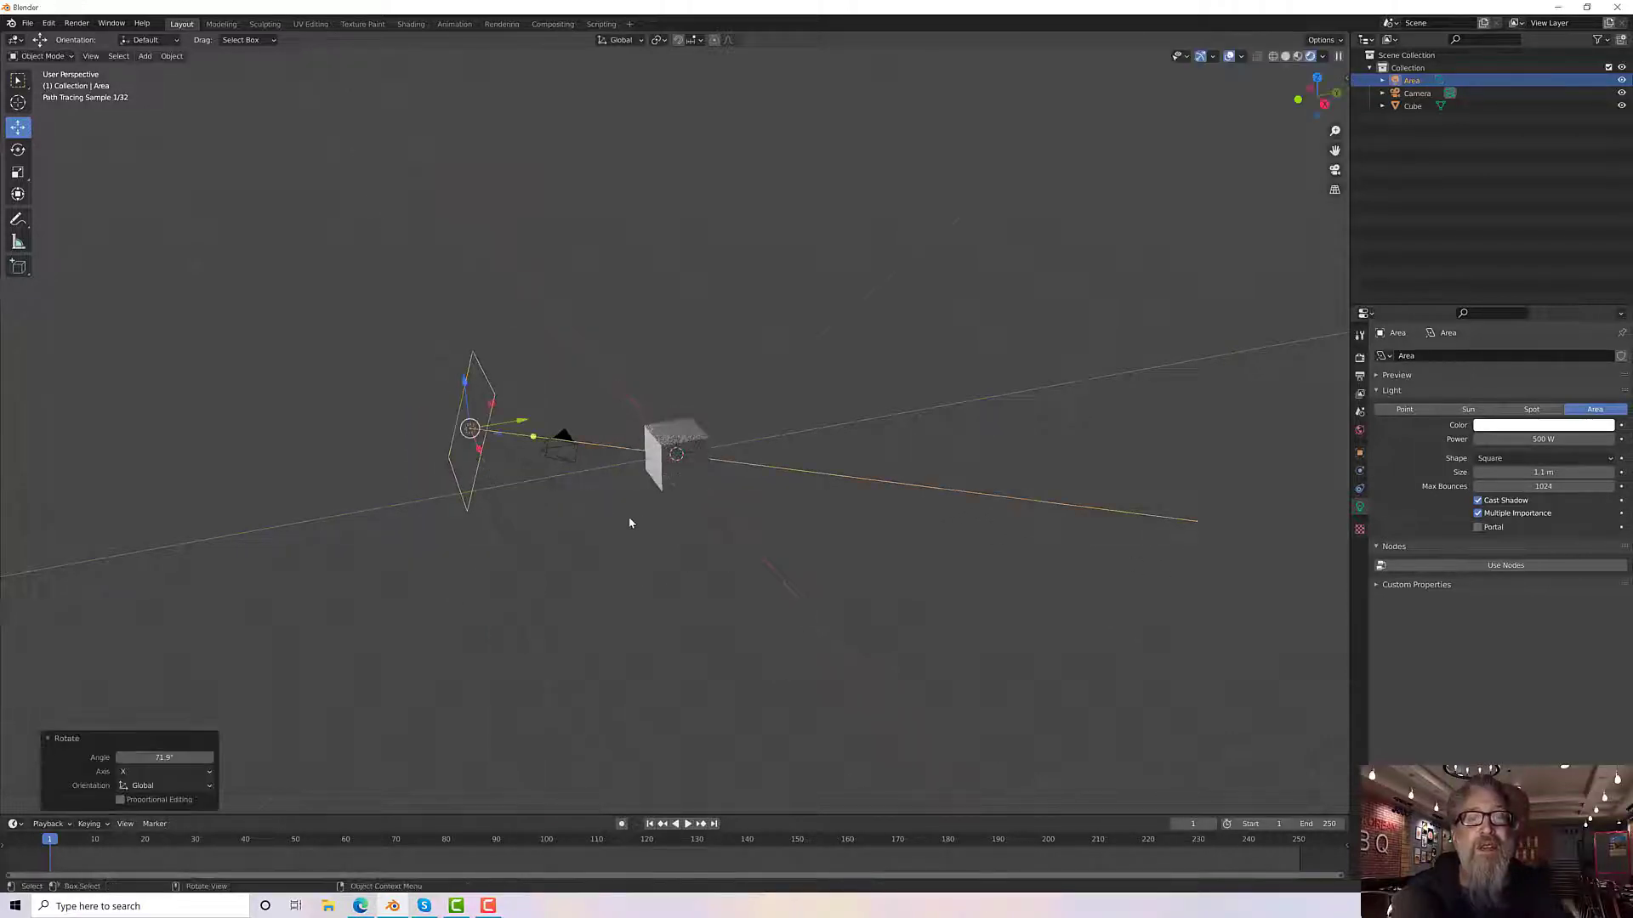
Step: Move the area light about 7.1 m along X and rotate it around the global Z axis to face the cube
middle_click_drag(627, 520, 732, 575)
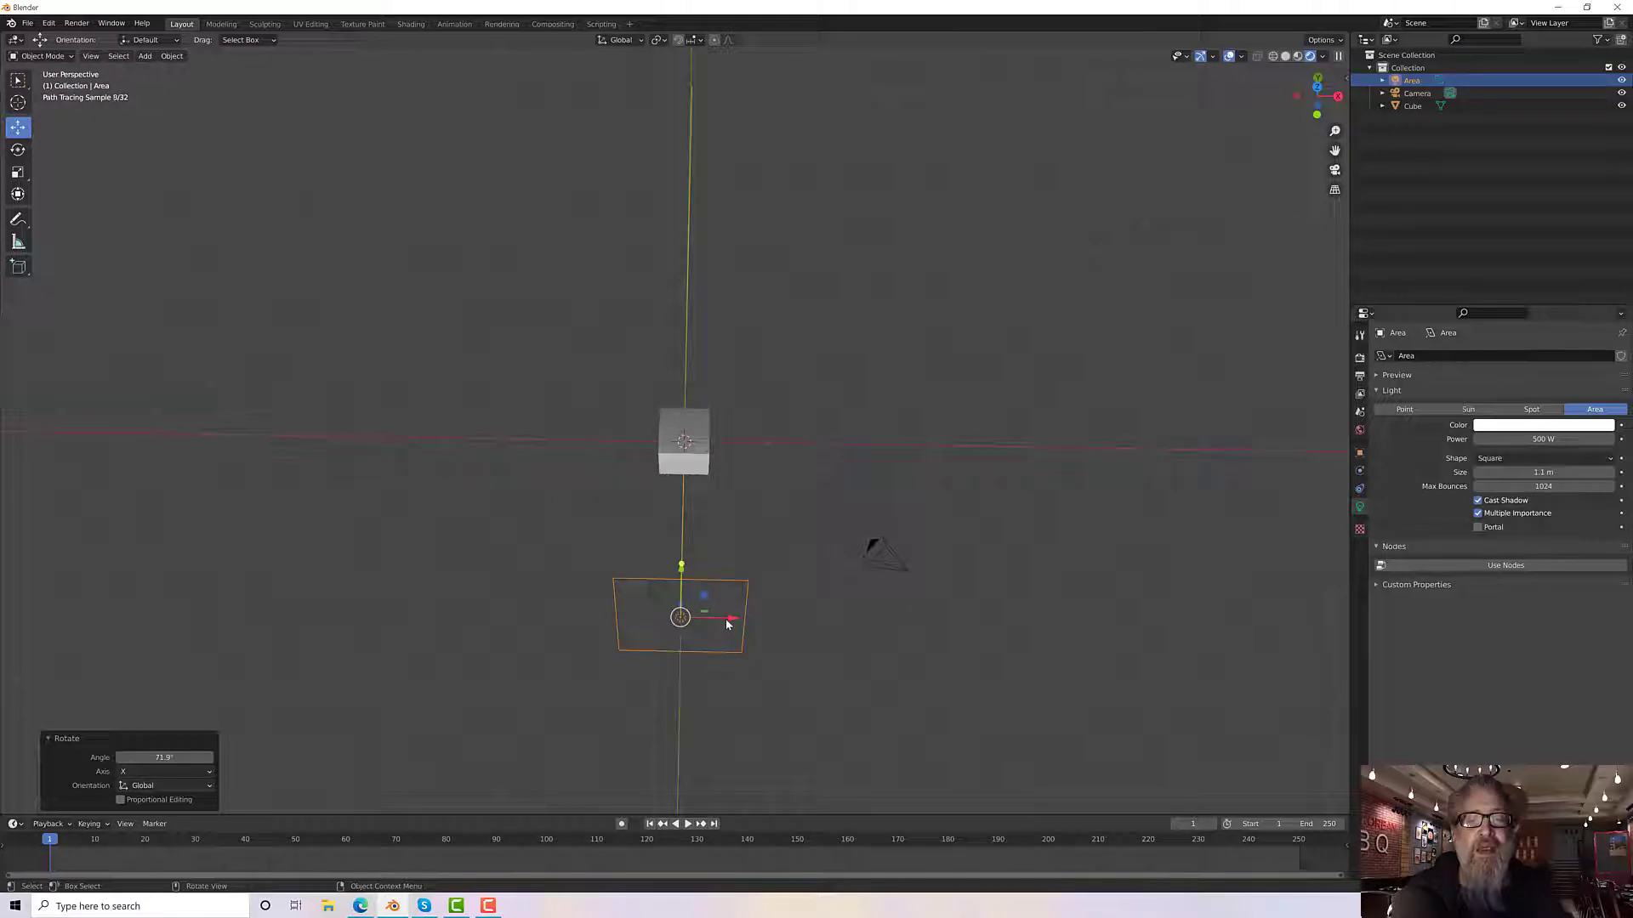
left_click_drag(728, 618, 941, 590)
middle_click_drag(966, 553, 964, 565)
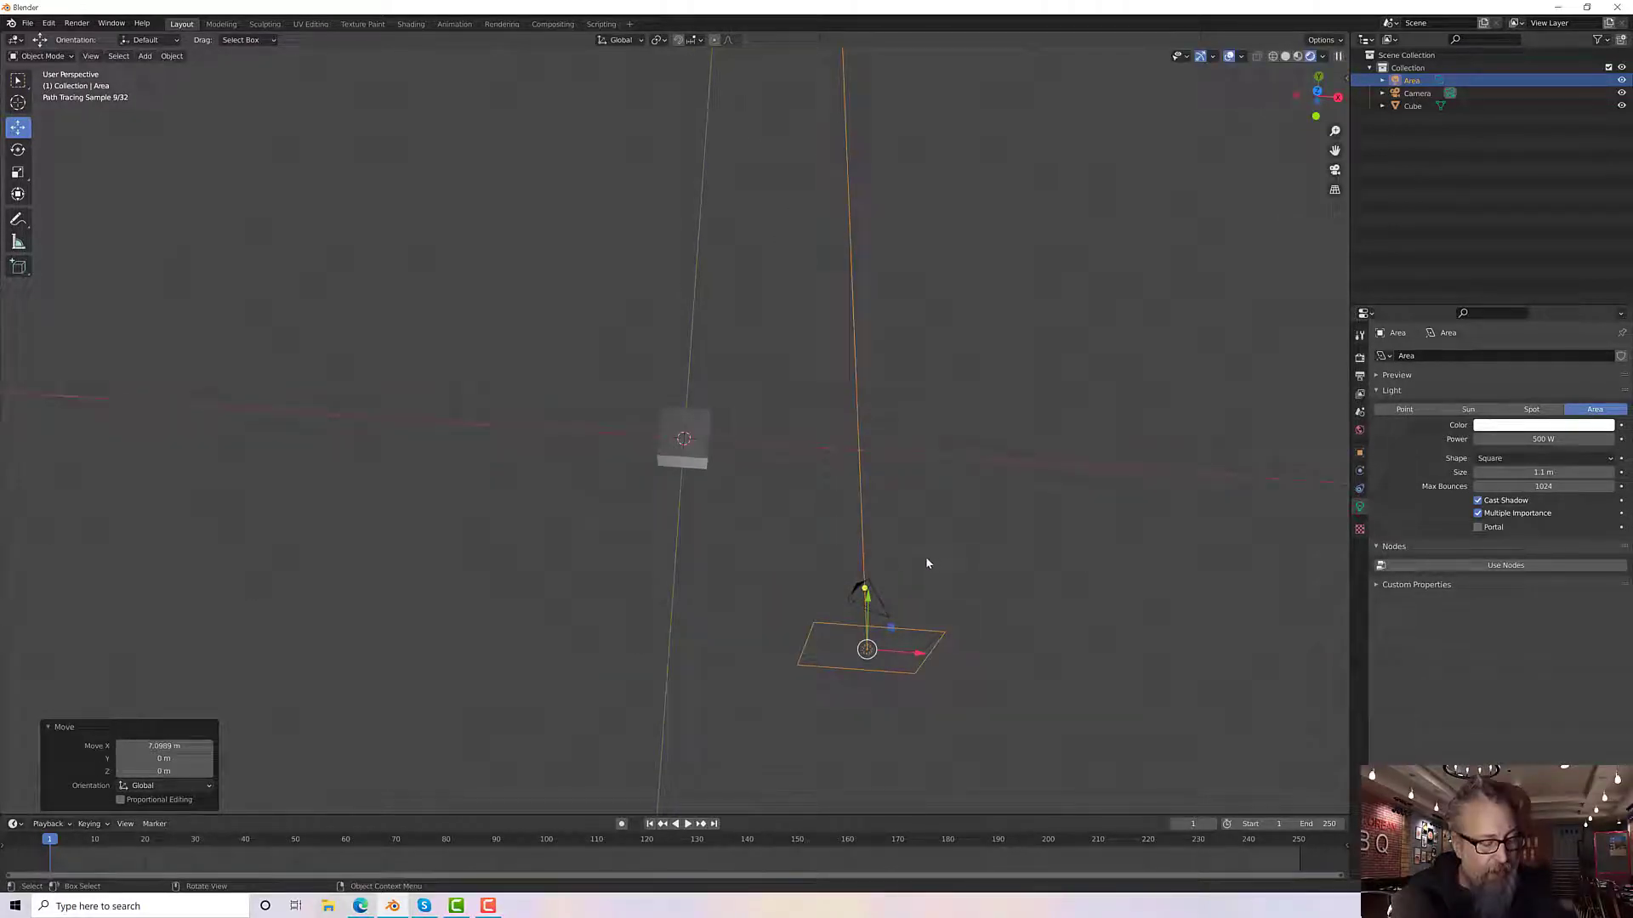
key("r")
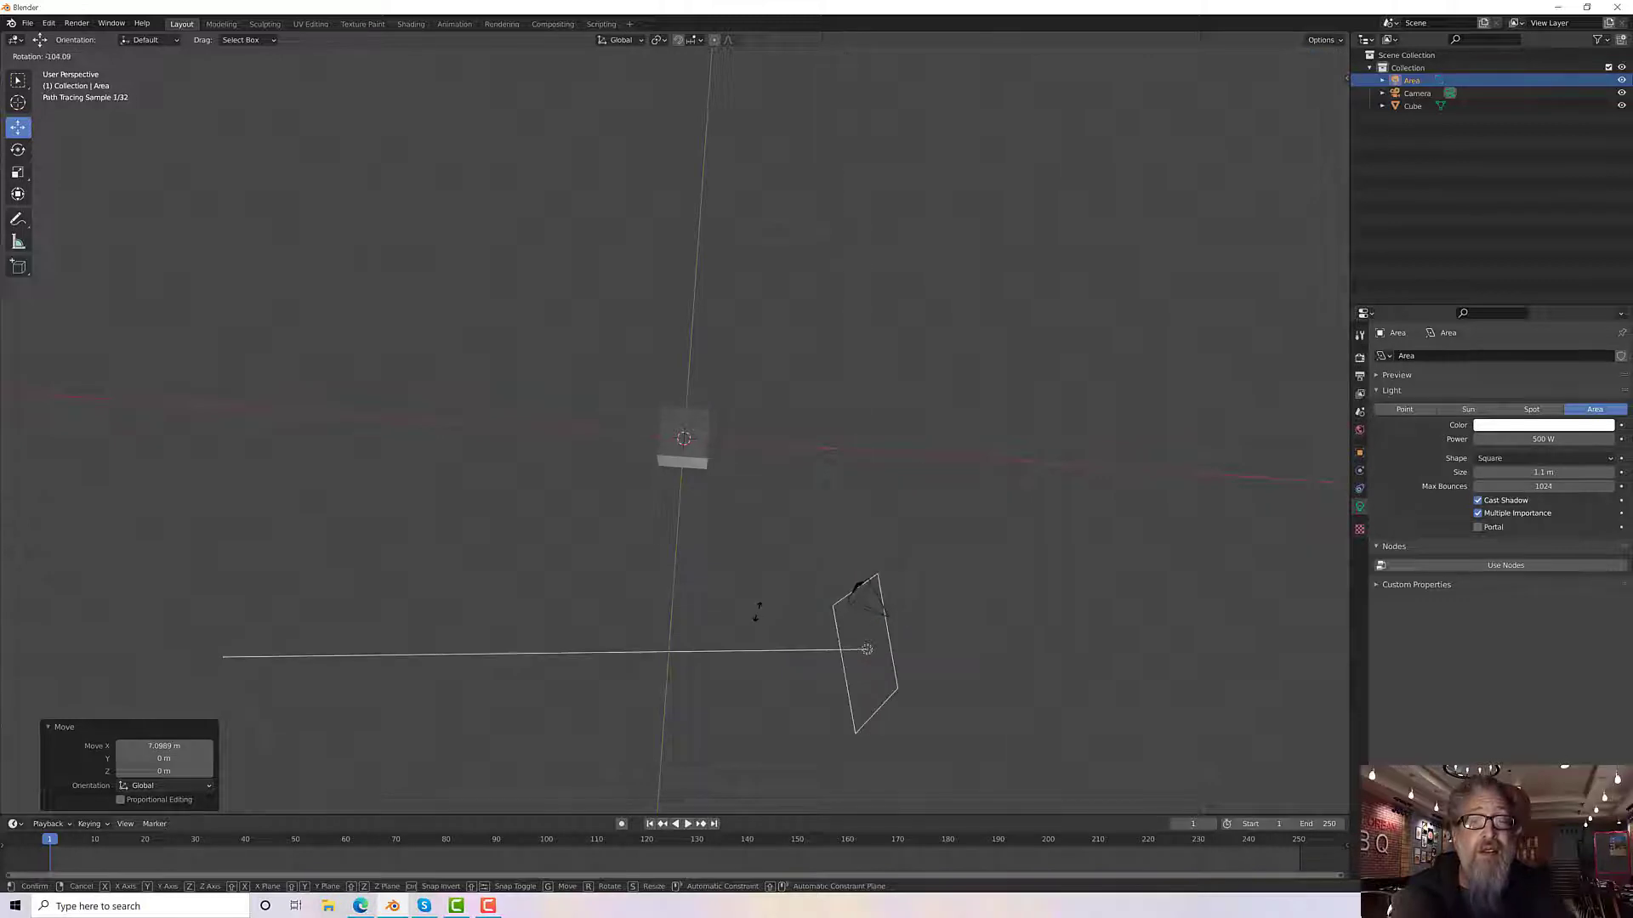
key("z")
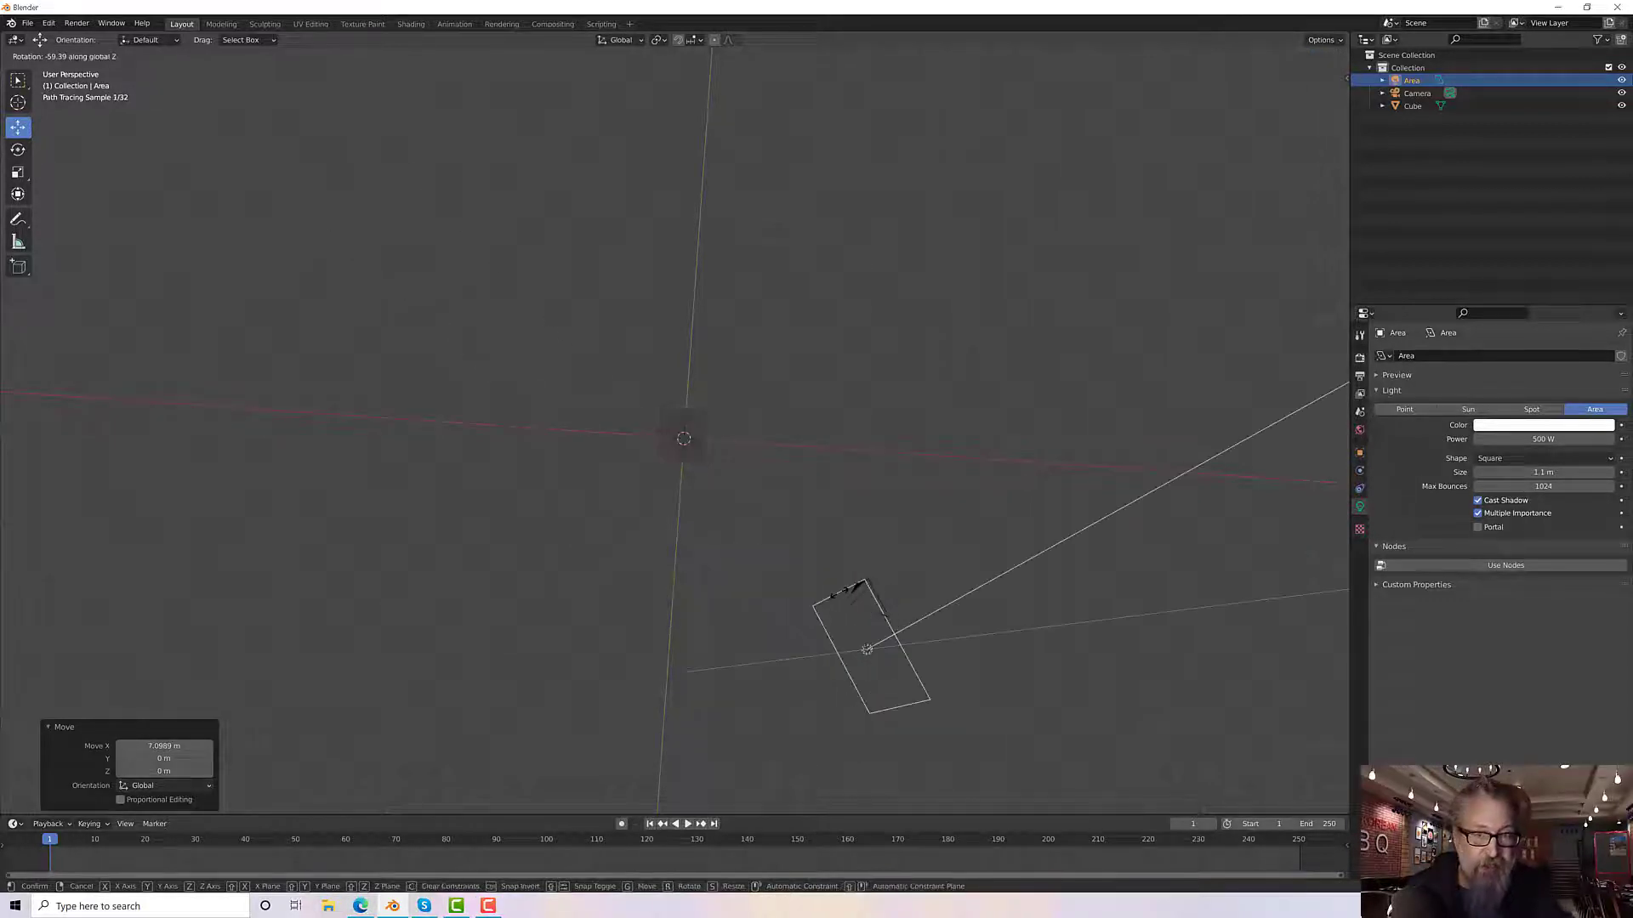
left_click(843, 524)
Step: Raise the area light about 1 m in Z and shift it about 0.14 m in both X and Y
middle_click_drag(846, 522, 915, 431)
left_click_drag(967, 342, 972, 304)
middle_click_drag(975, 312, 830, 459)
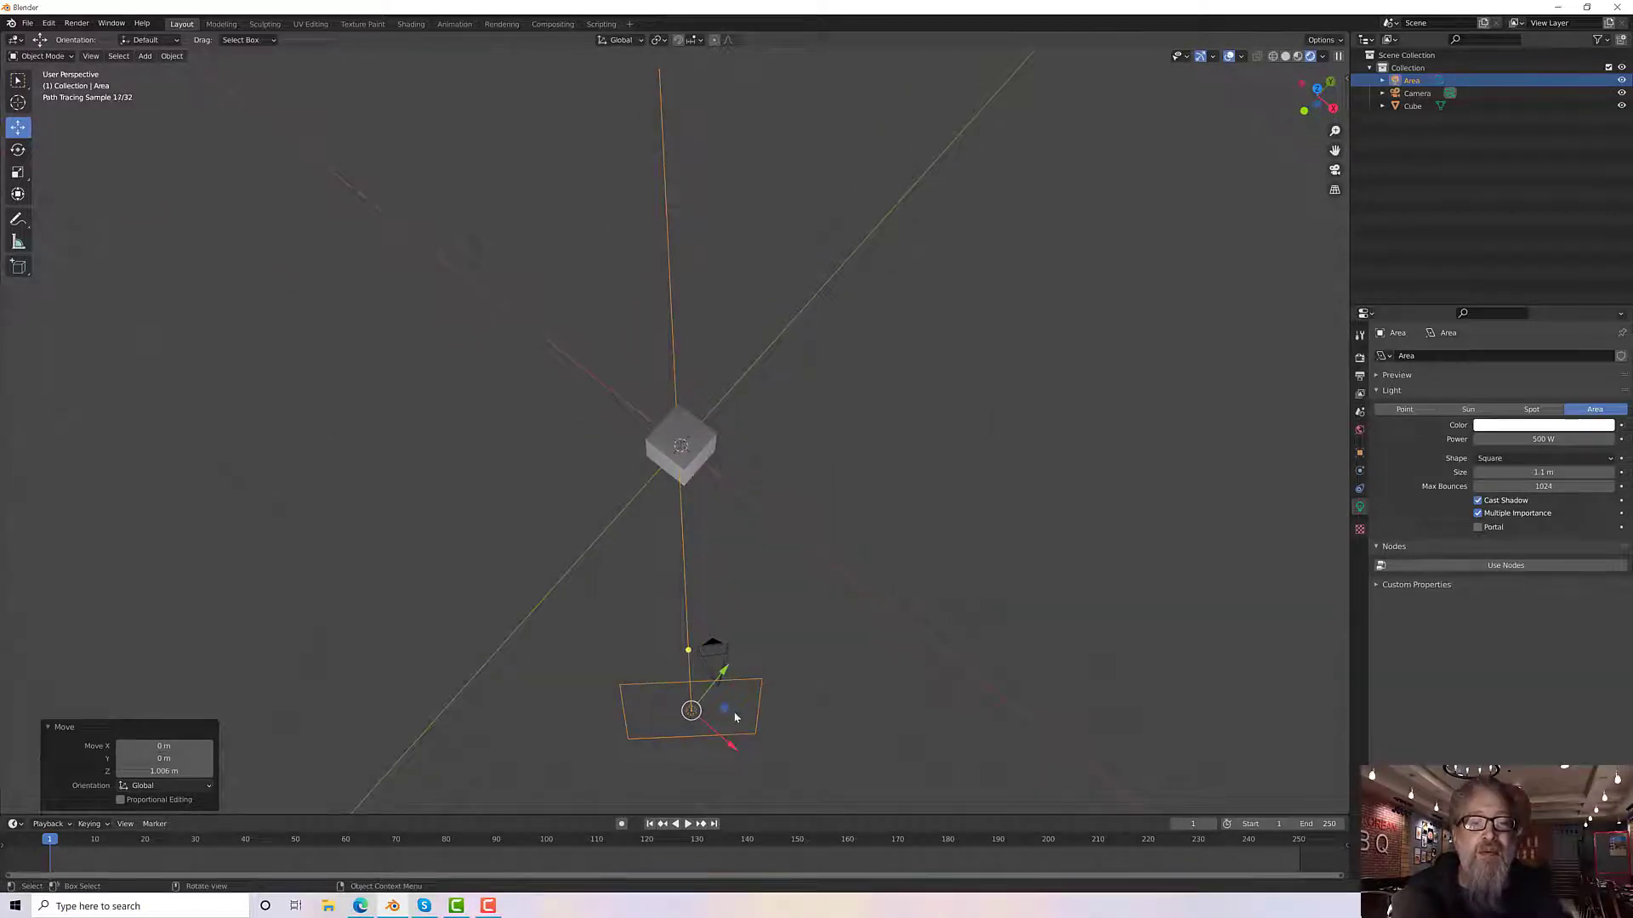
left_click_drag(724, 715, 730, 714)
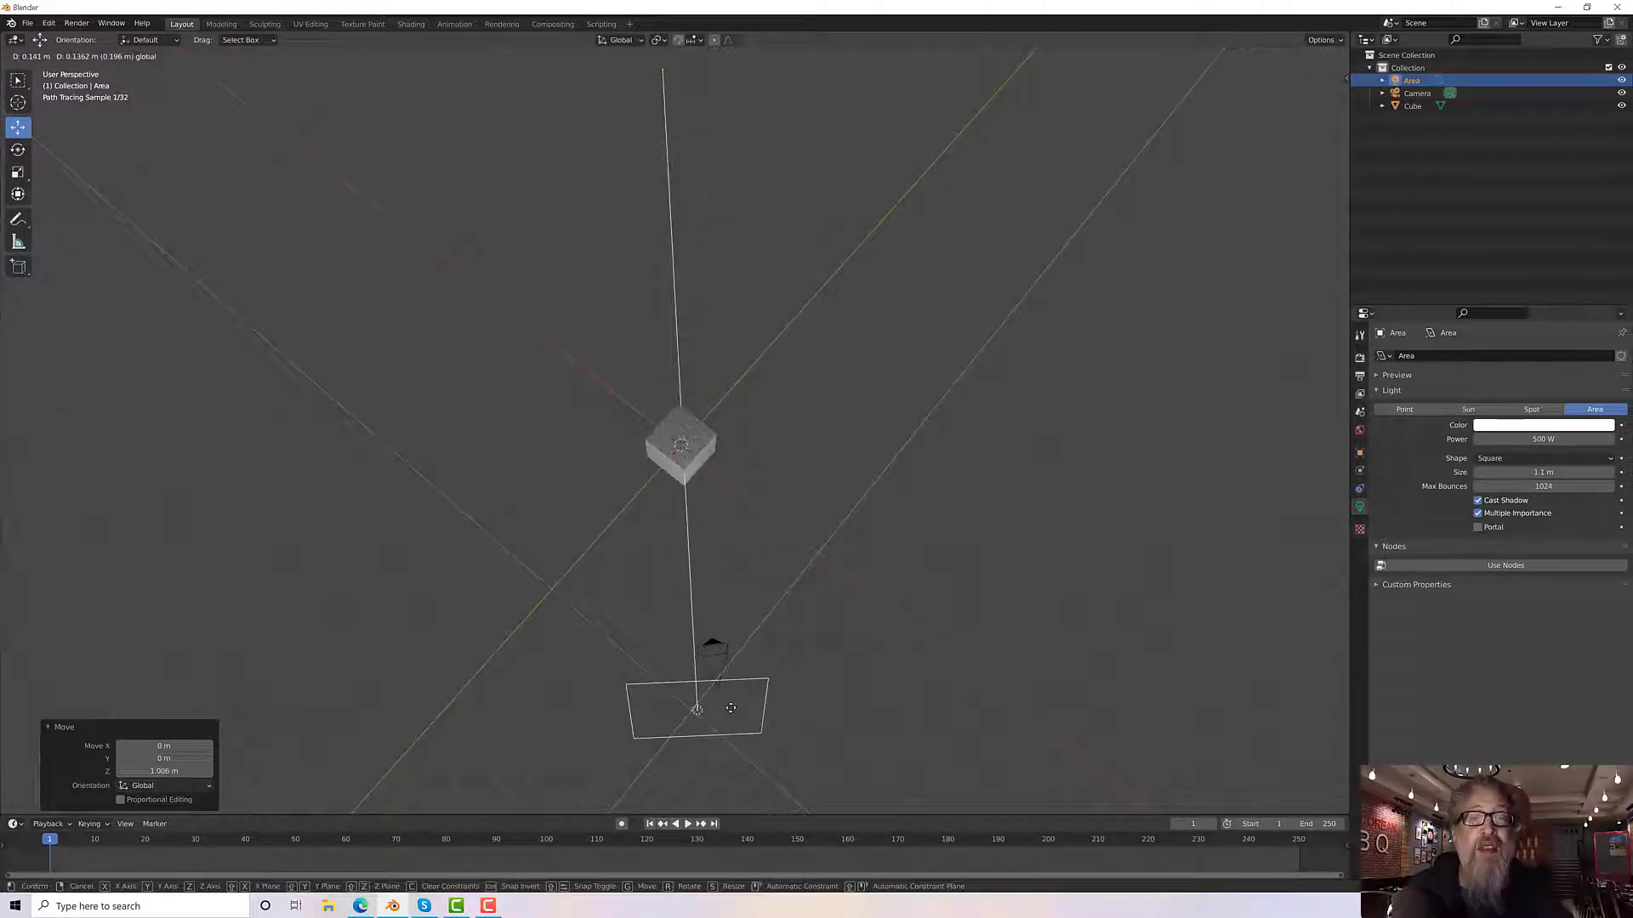
Step: Set the transform pivot point to 3D Cursor, rotate the area light about 1435° around it, and check the lighting through the camera
middle_click_drag(778, 514, 845, 428)
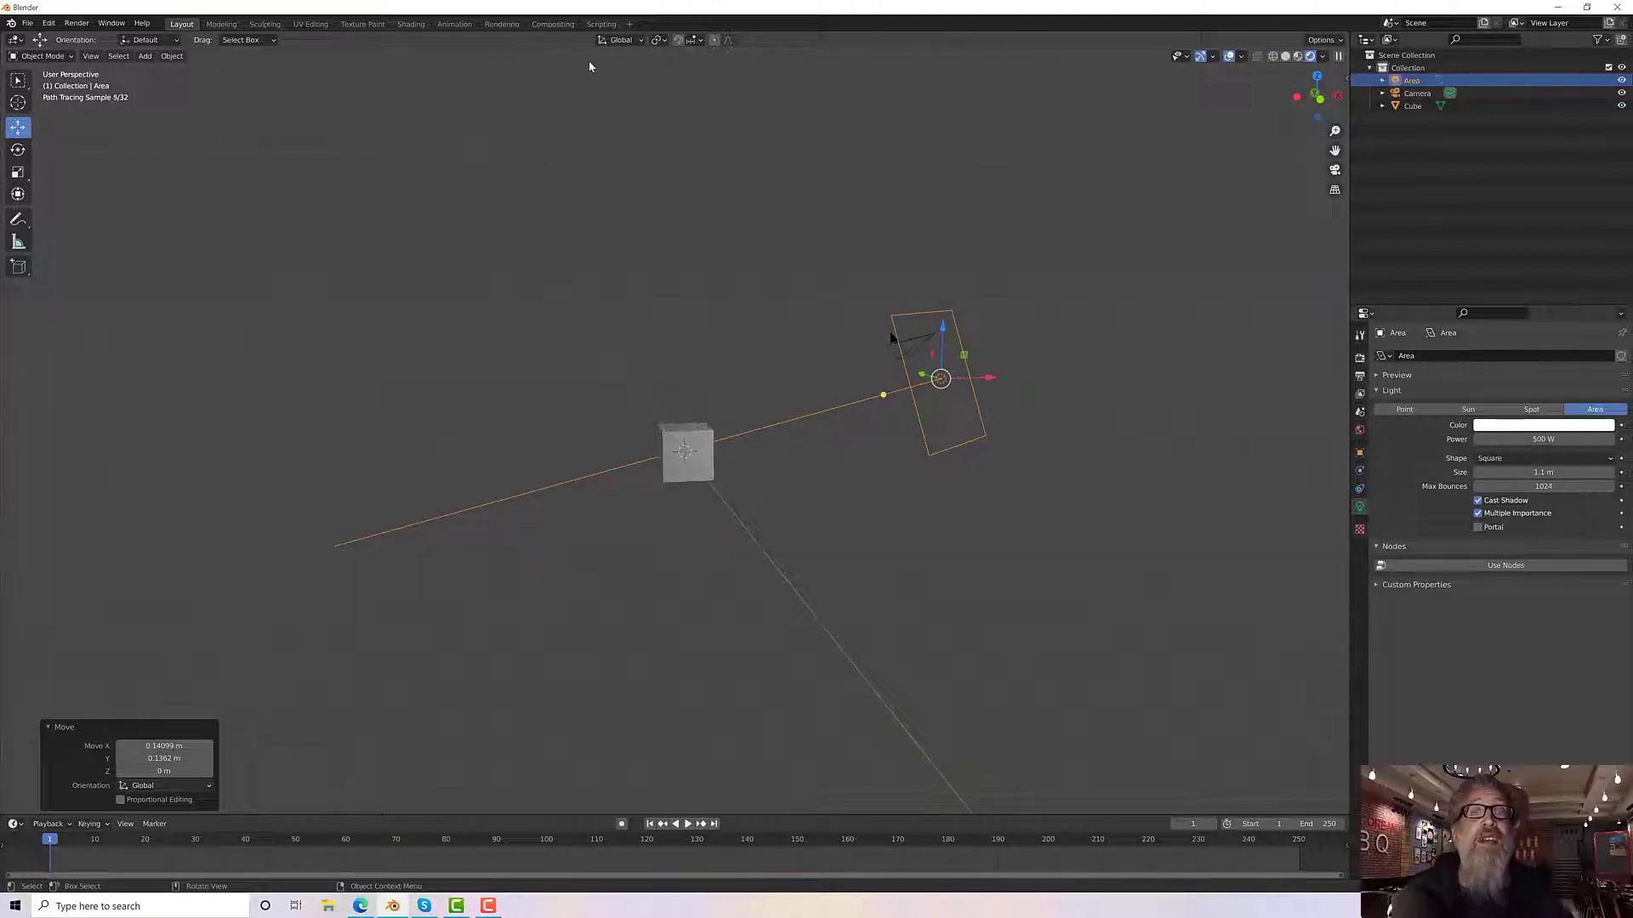
left_click(657, 41)
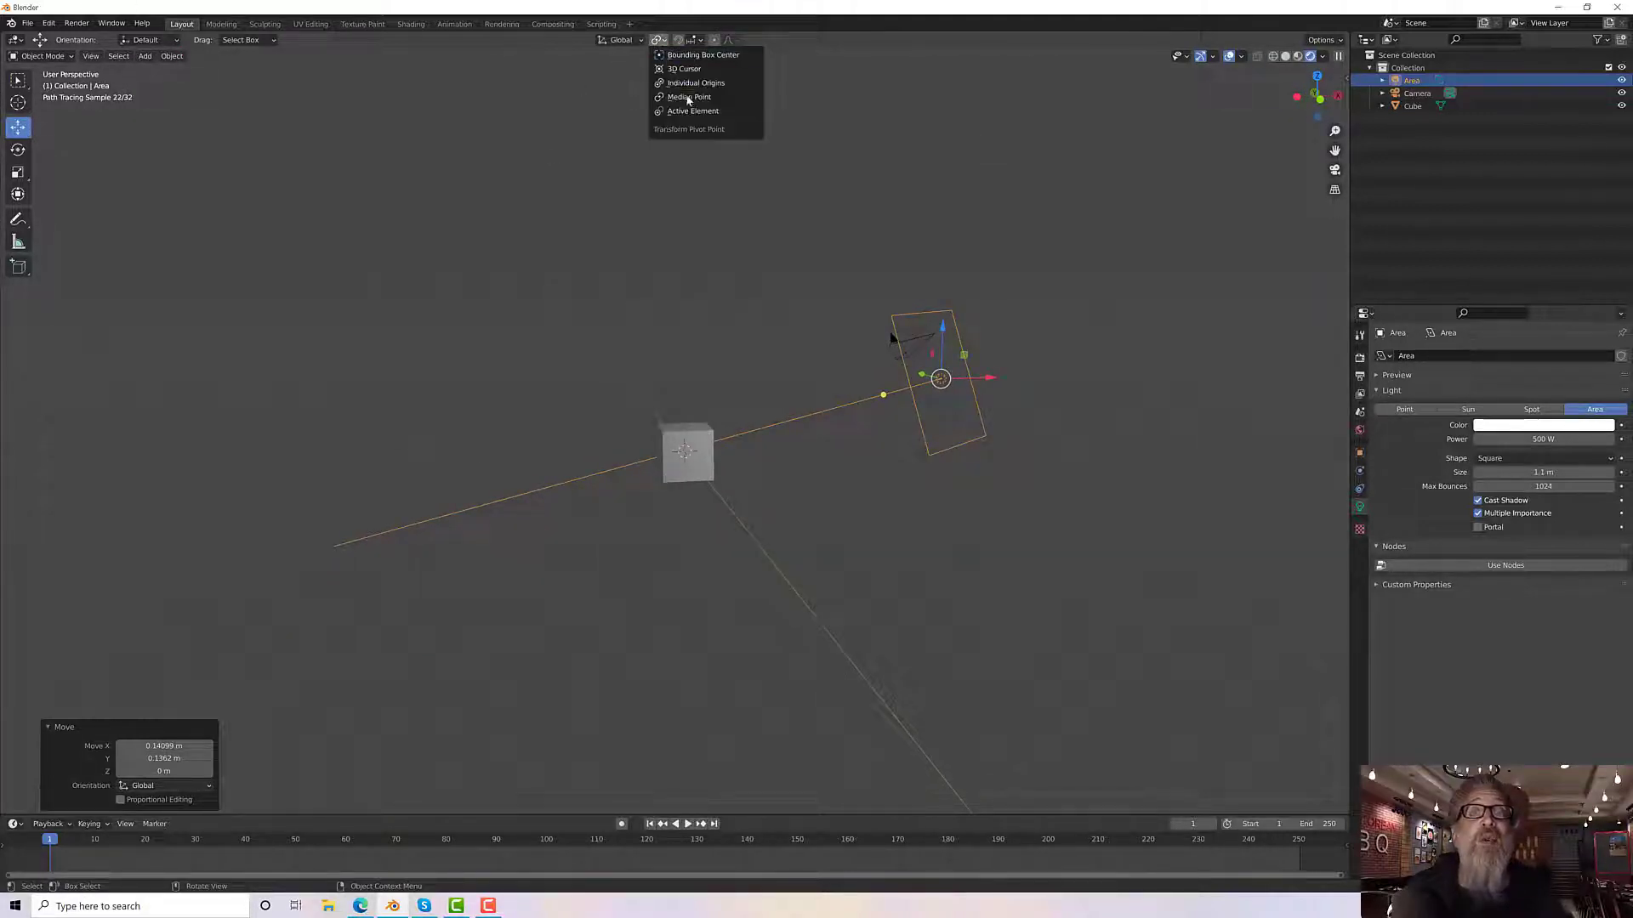
left_click(685, 69)
middle_click_drag(693, 82, 852, 348)
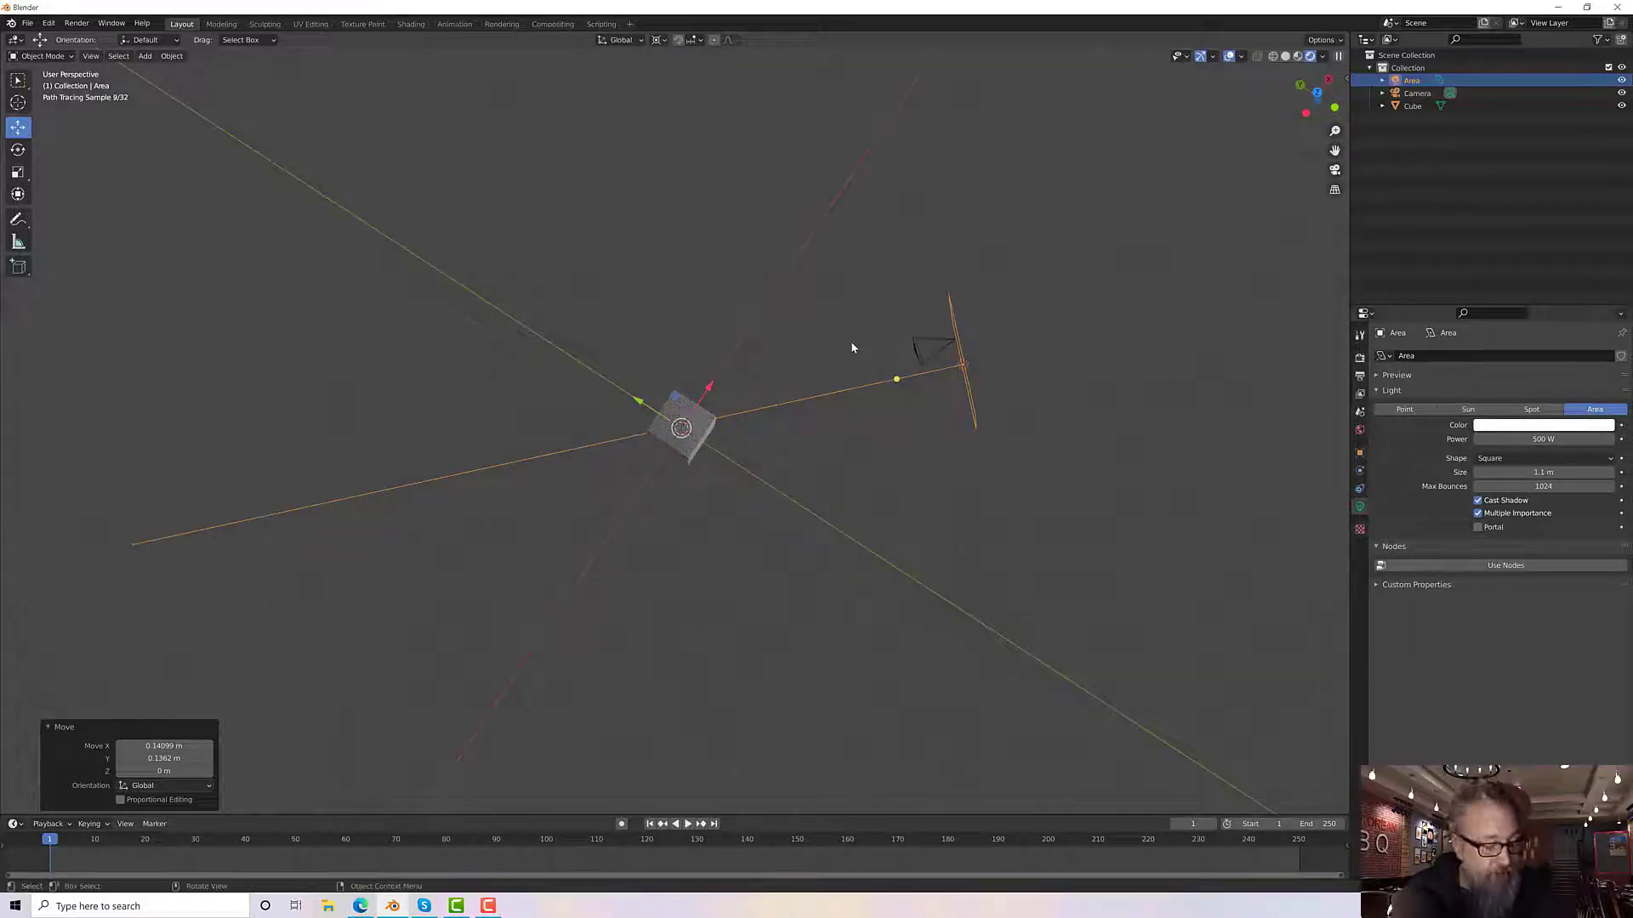
key("r")
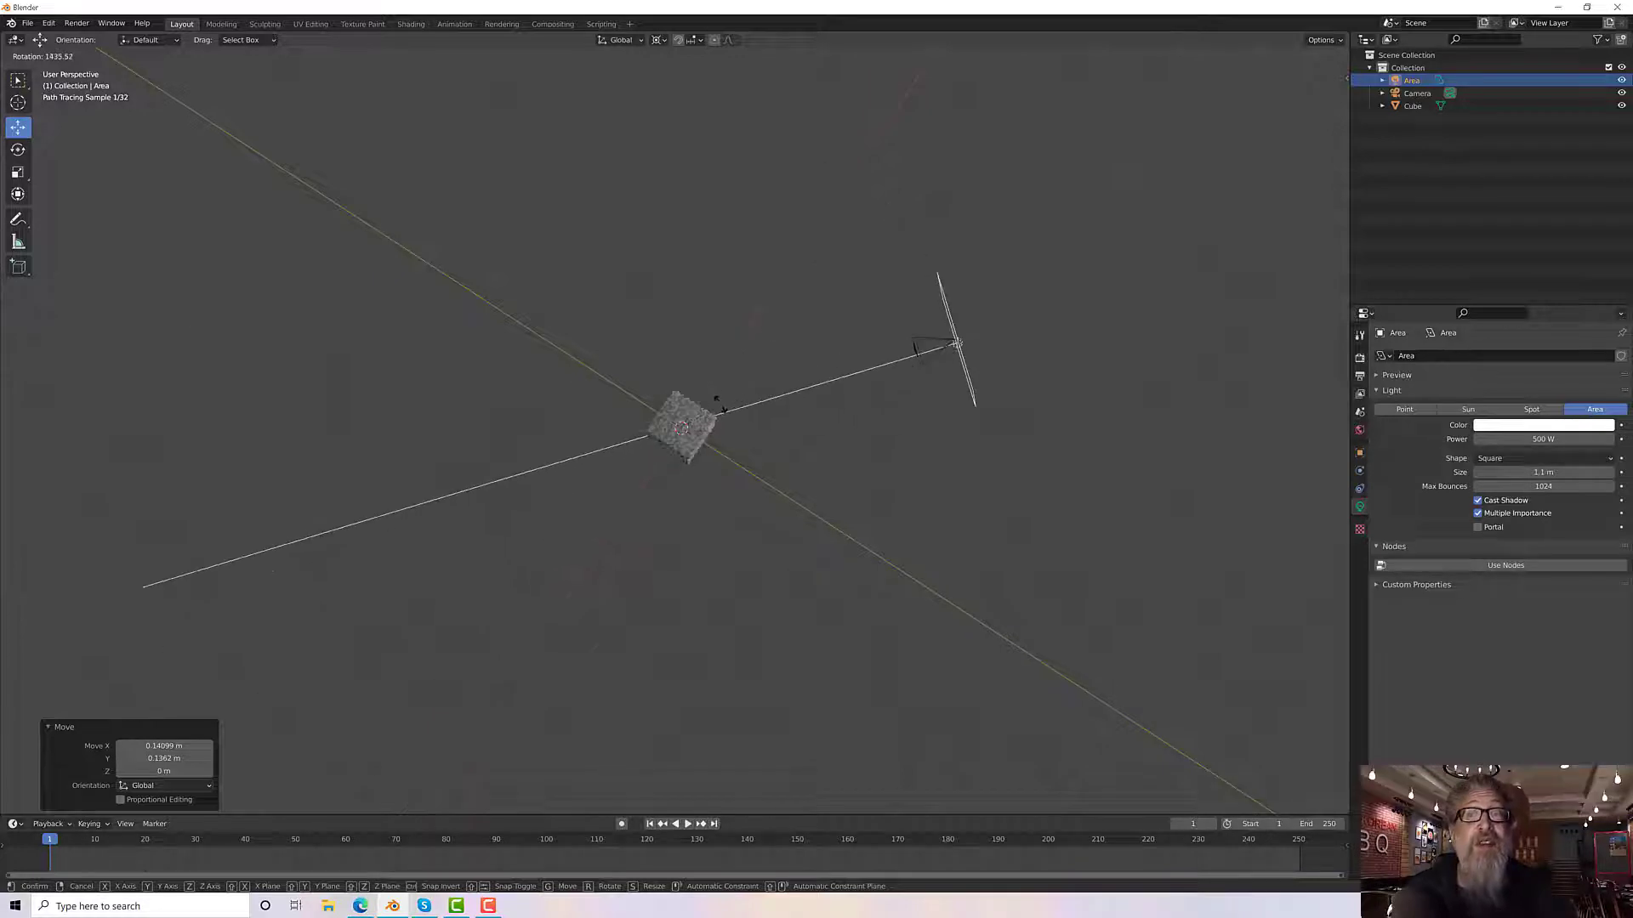
middle_click_drag(779, 431, 664, 340)
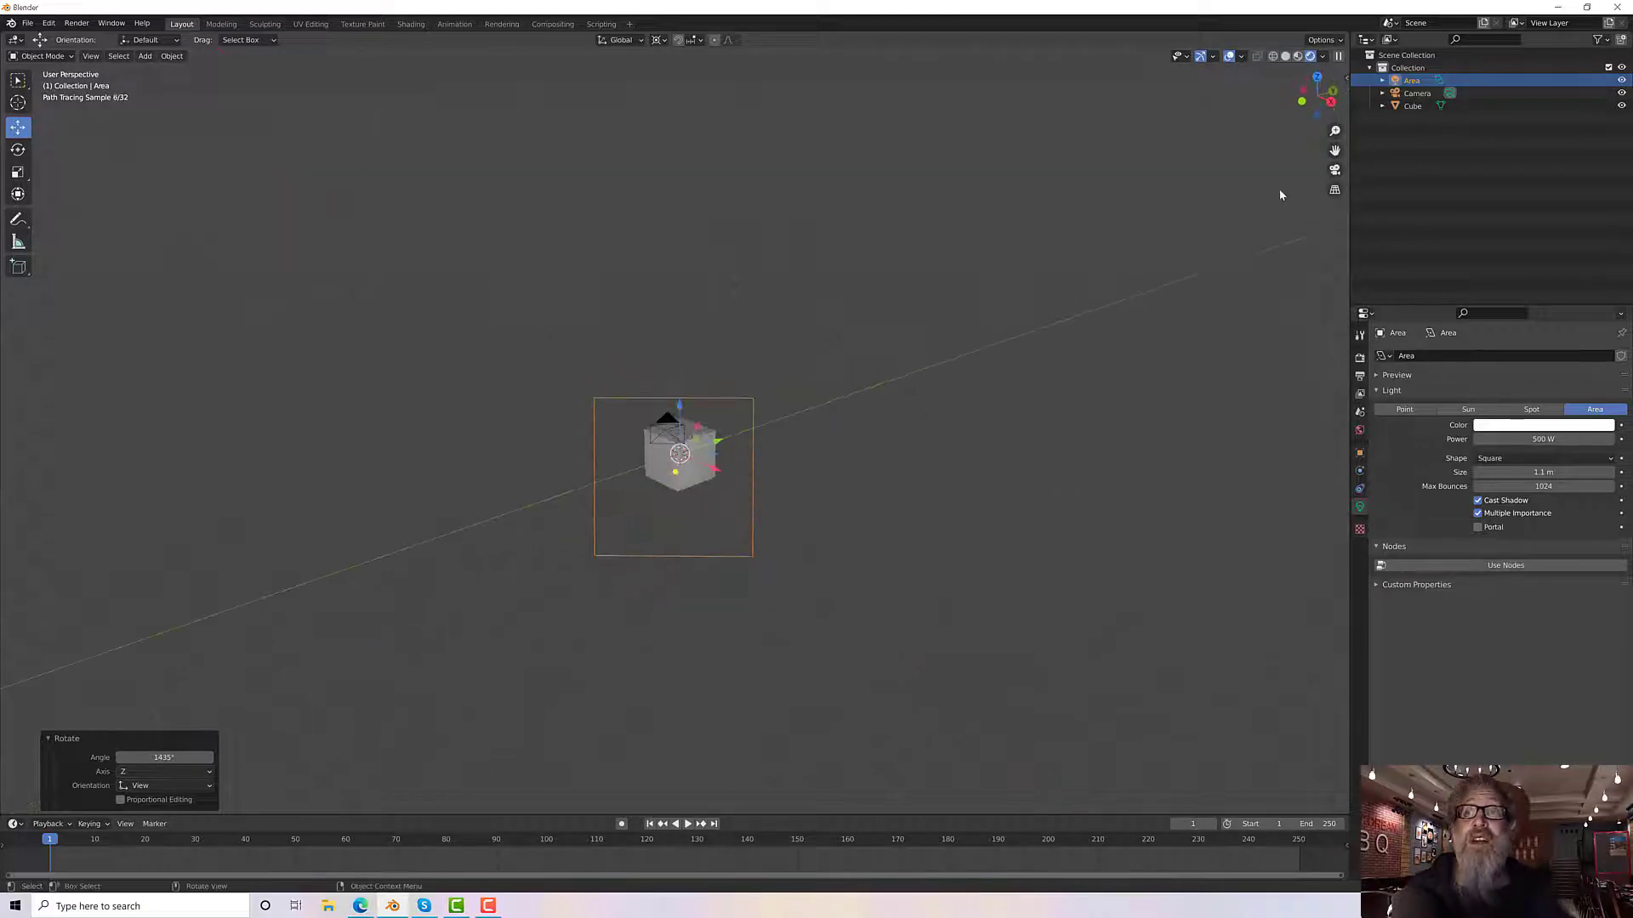
left_click(1334, 169)
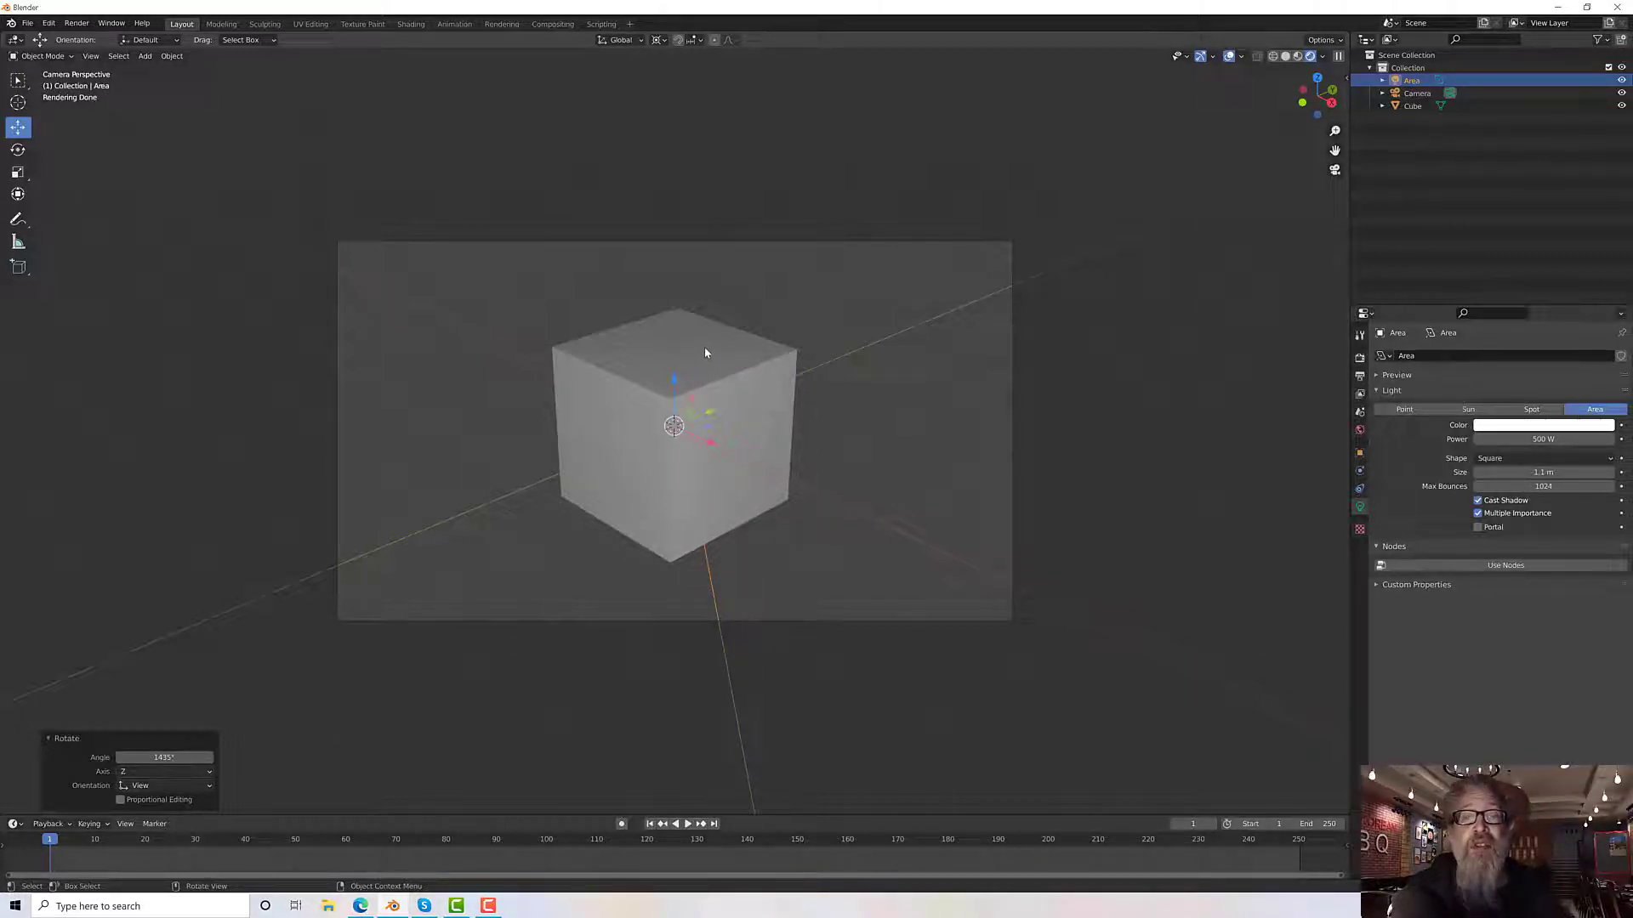
scroll(705, 353, "down", 3)
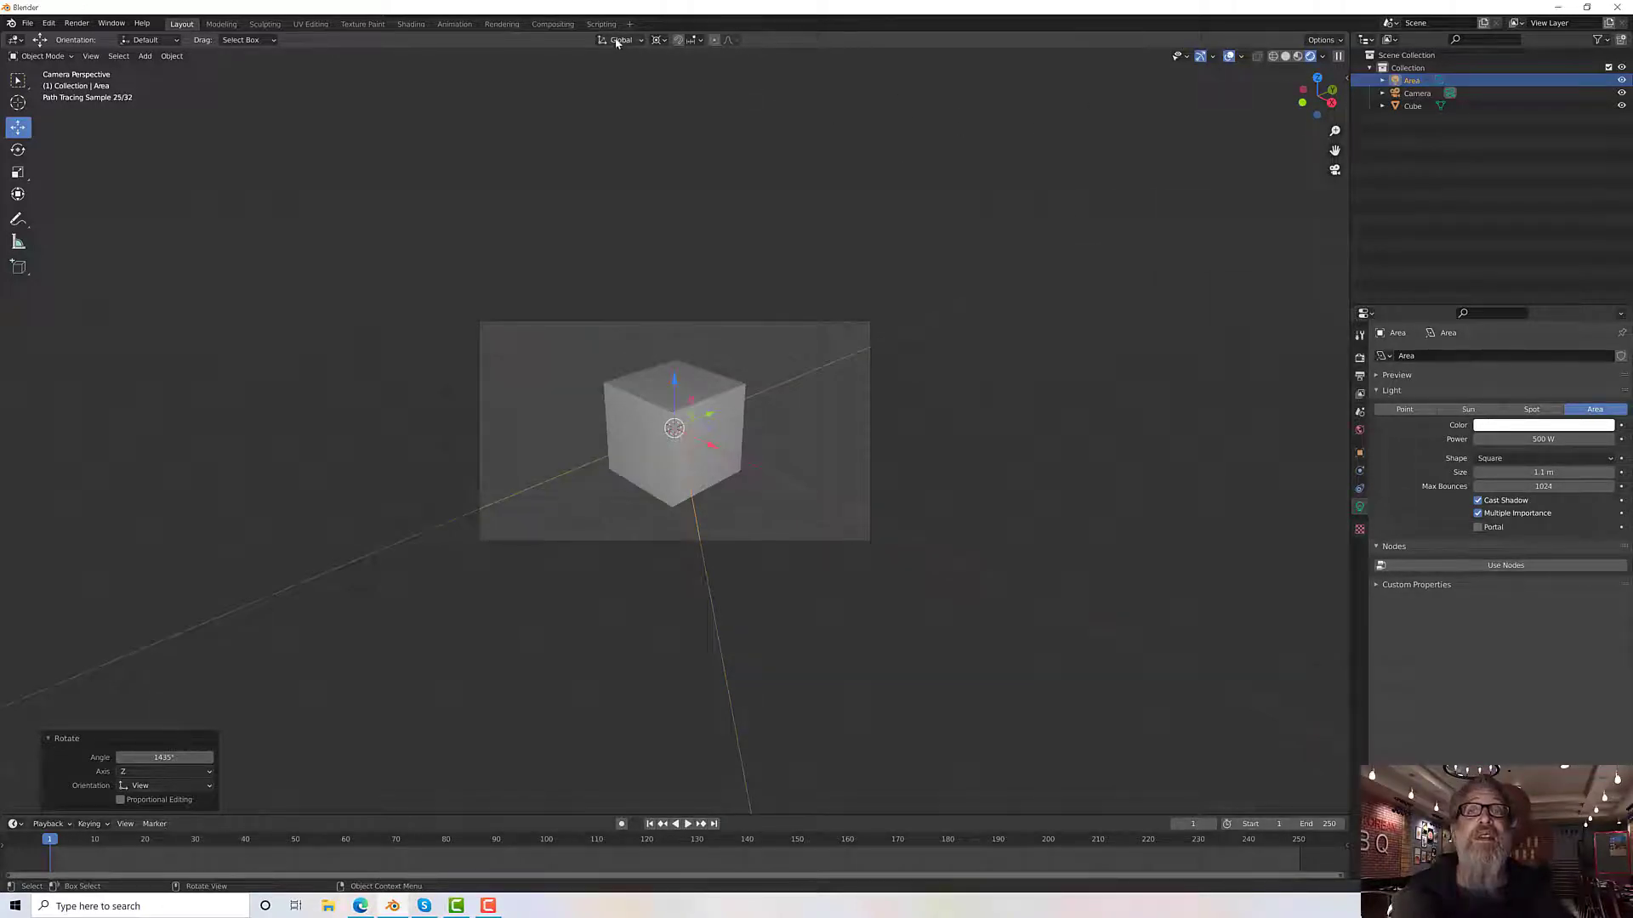
Step: Rotate the area light about -21.5° in the view around the 3D cursor, above the camera, and check the camera view
left_click(1334, 169)
middle_click_drag(976, 338, 1087, 315)
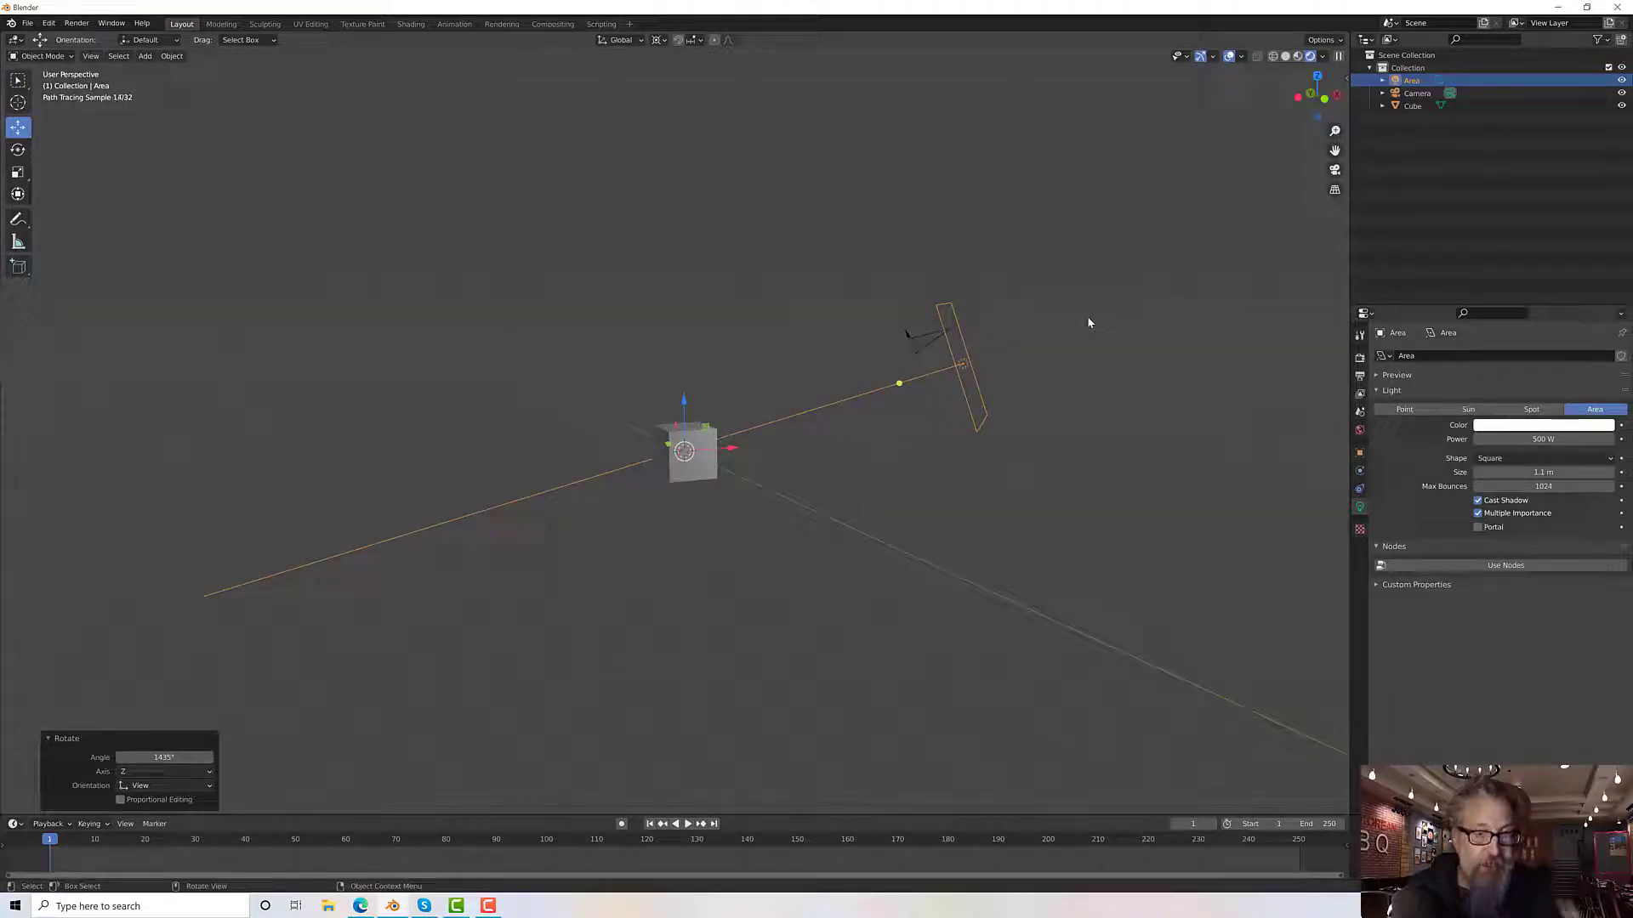
key("r")
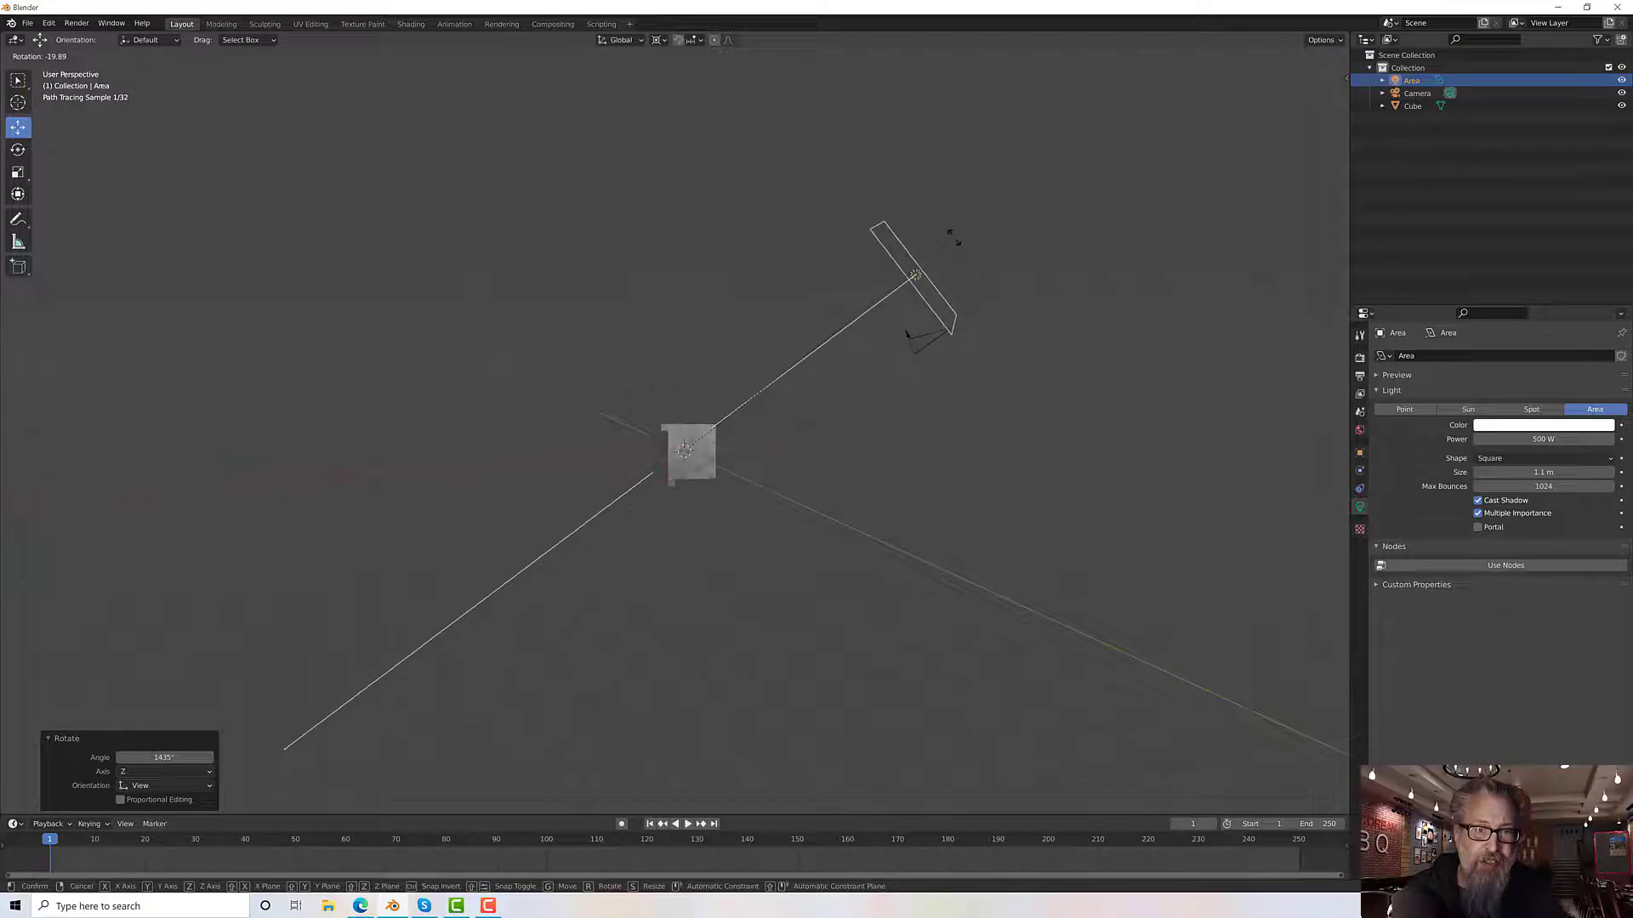
left_click(970, 249)
middle_click_drag(967, 250, 864, 277)
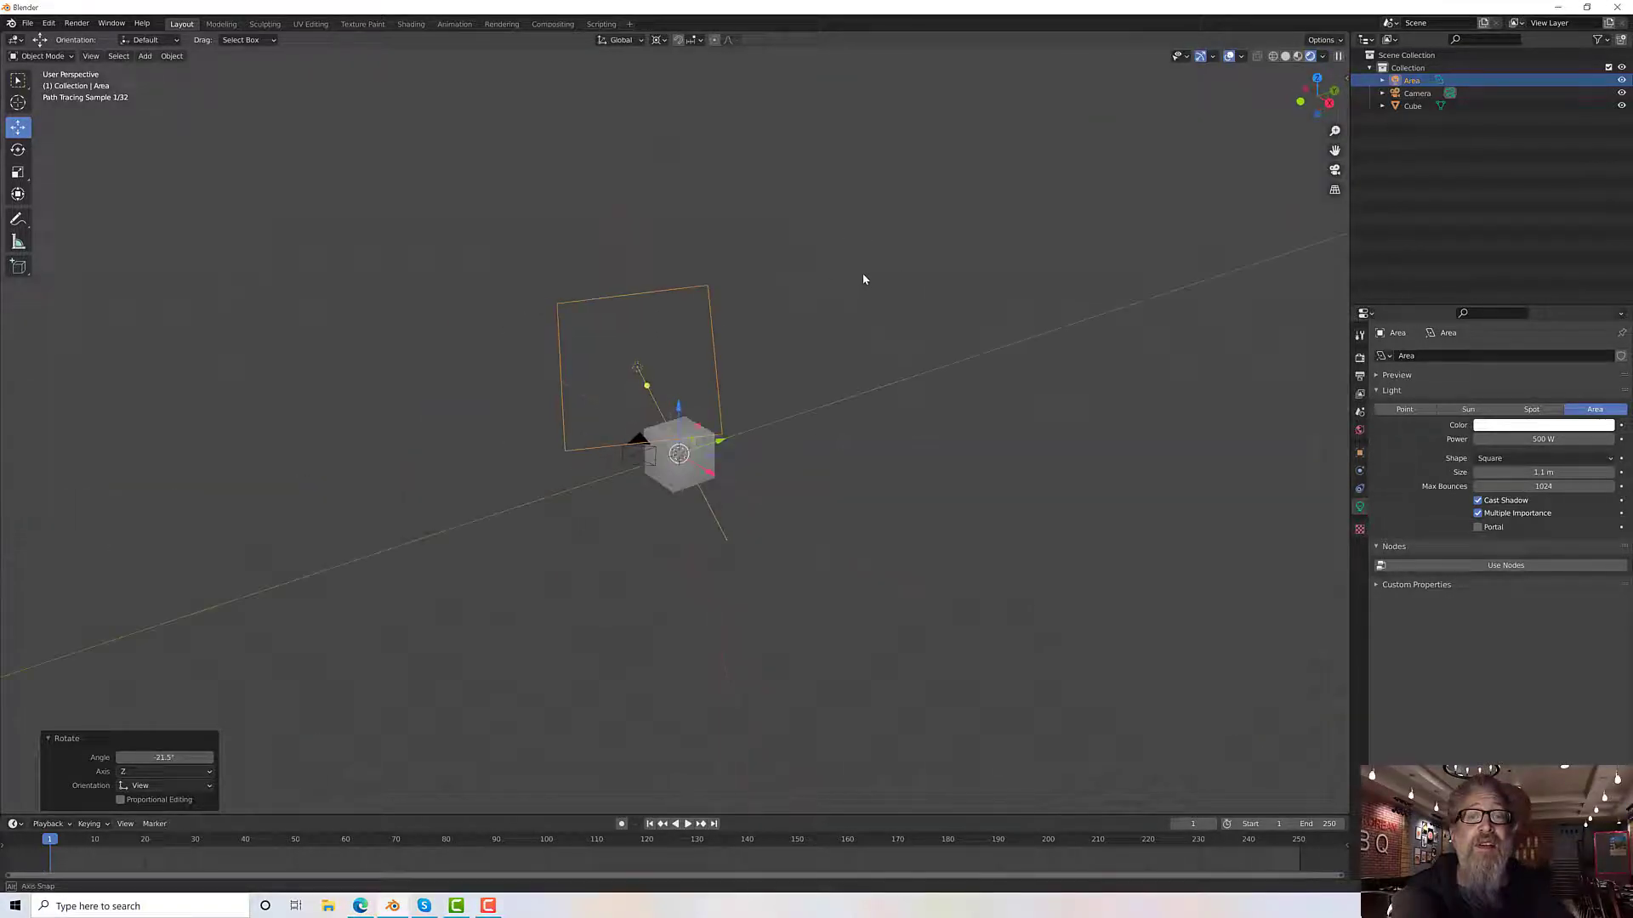
left_click(1333, 169)
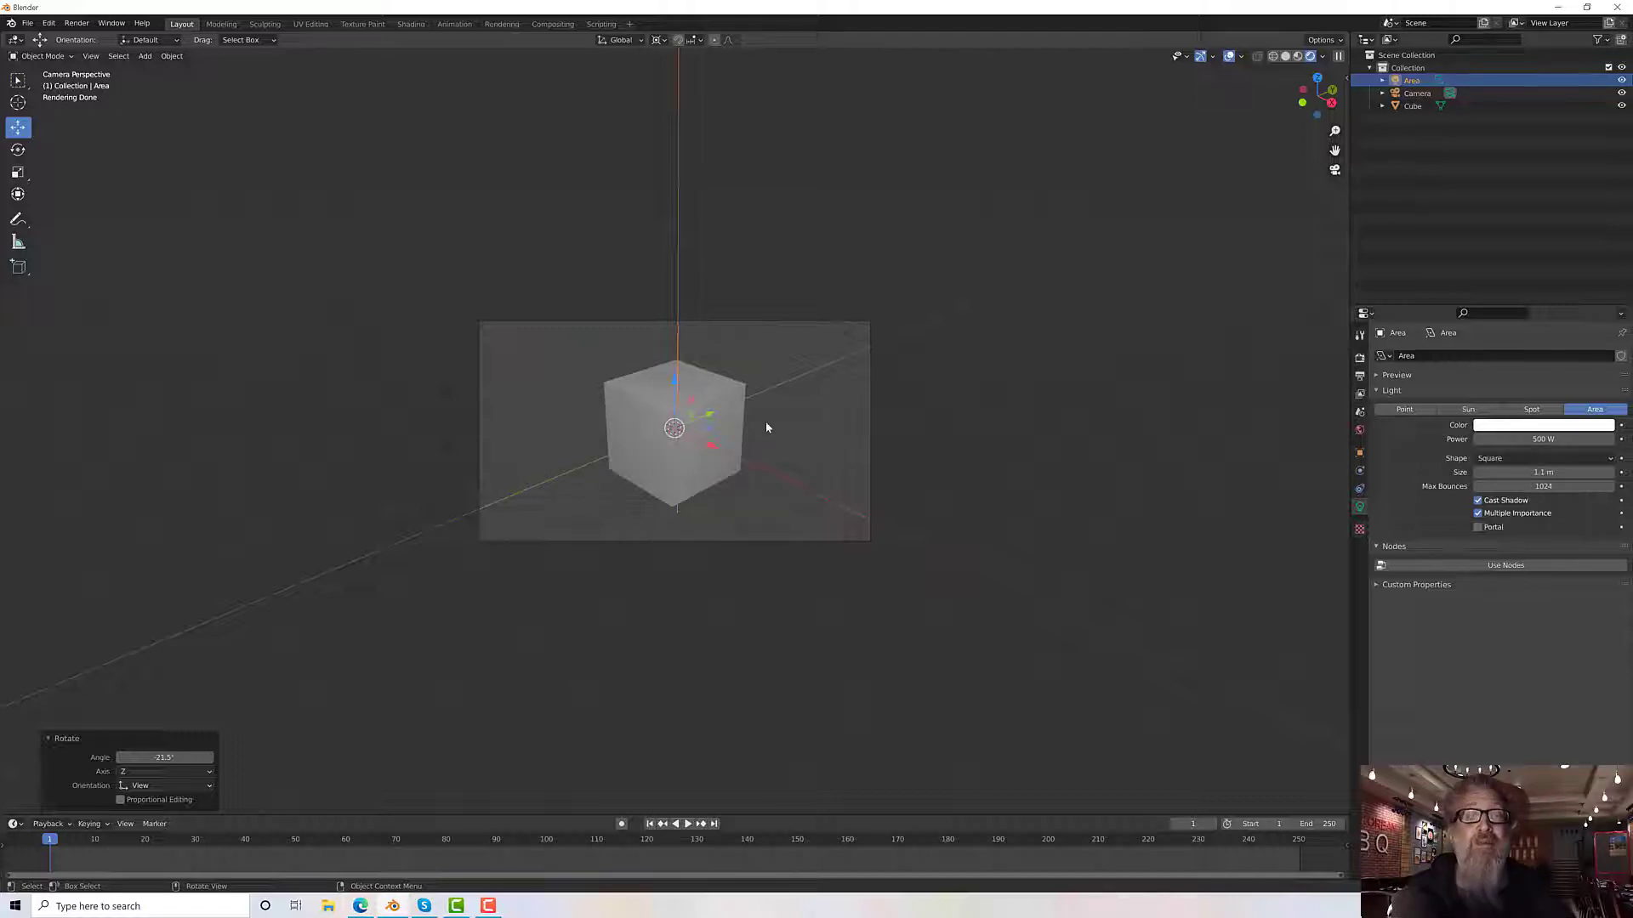
middle_click_drag(777, 418, 1046, 416)
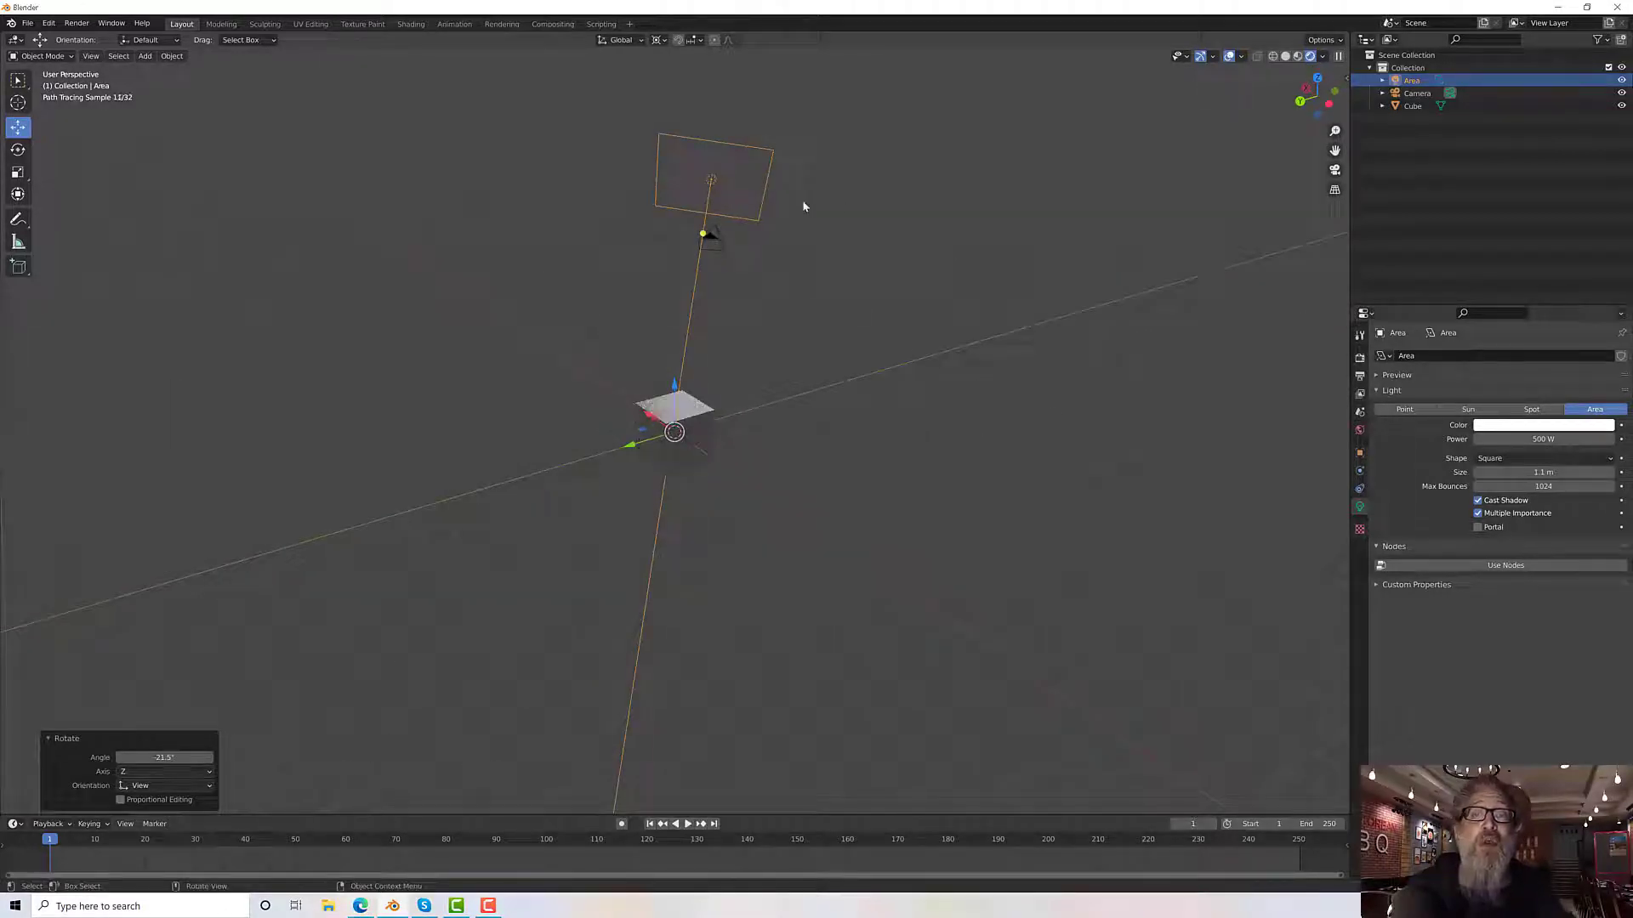
middle_click_drag(804, 207, 662, 351)
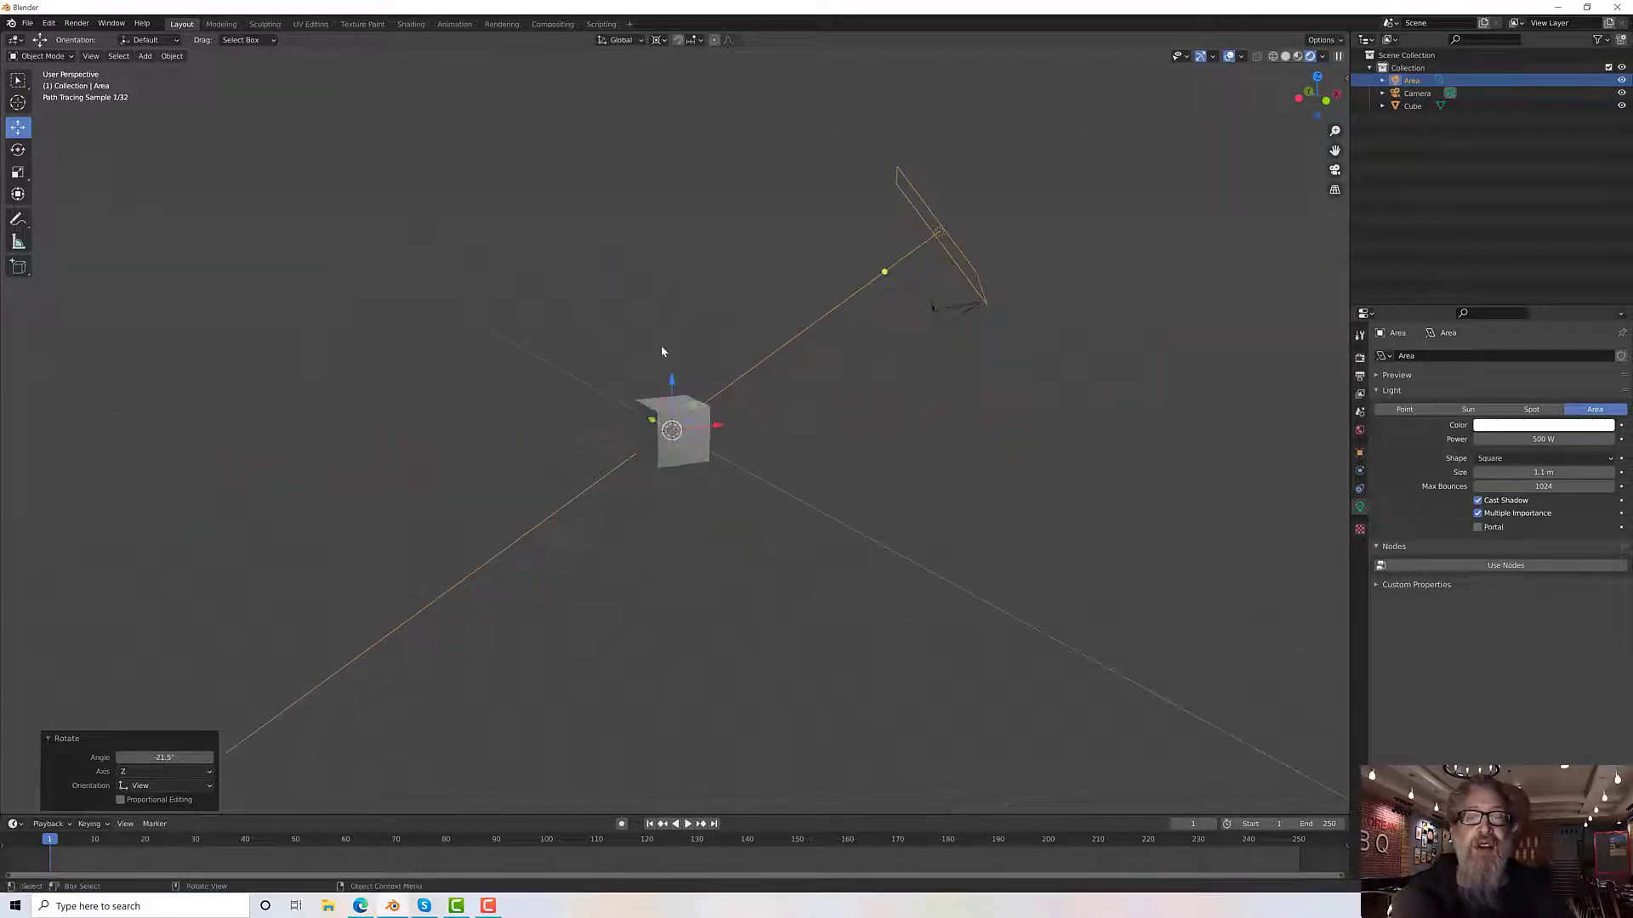
Step: Delete the cube and add a UV sphere with 32 segments, 16 rings and a 1 m radius in its place
left_click(680, 446)
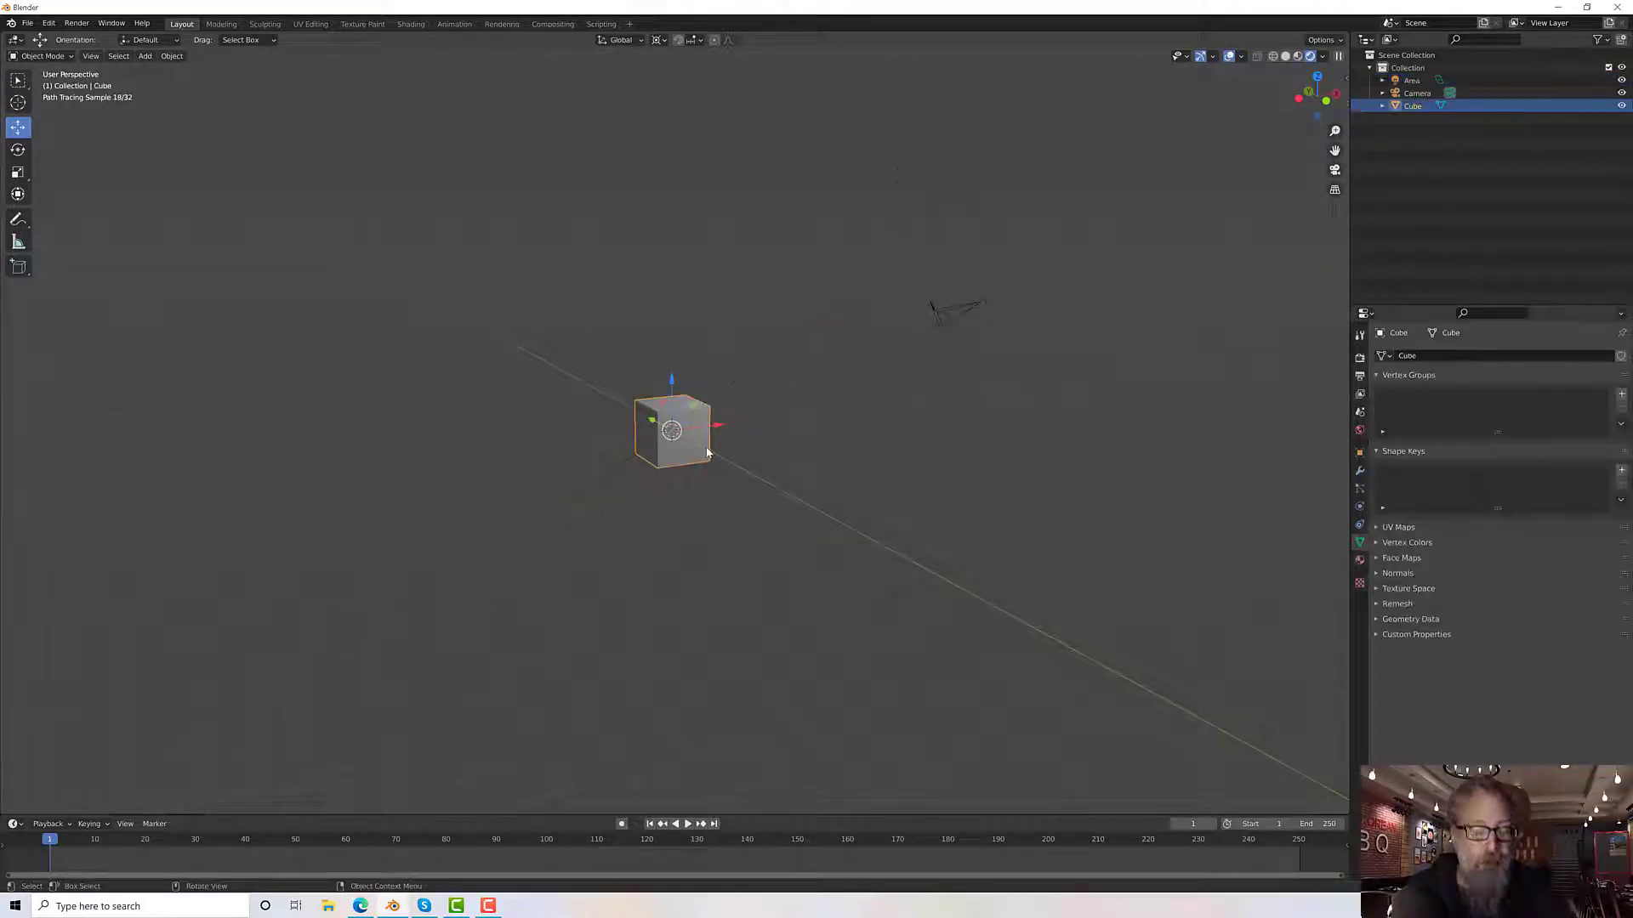
key("Delete")
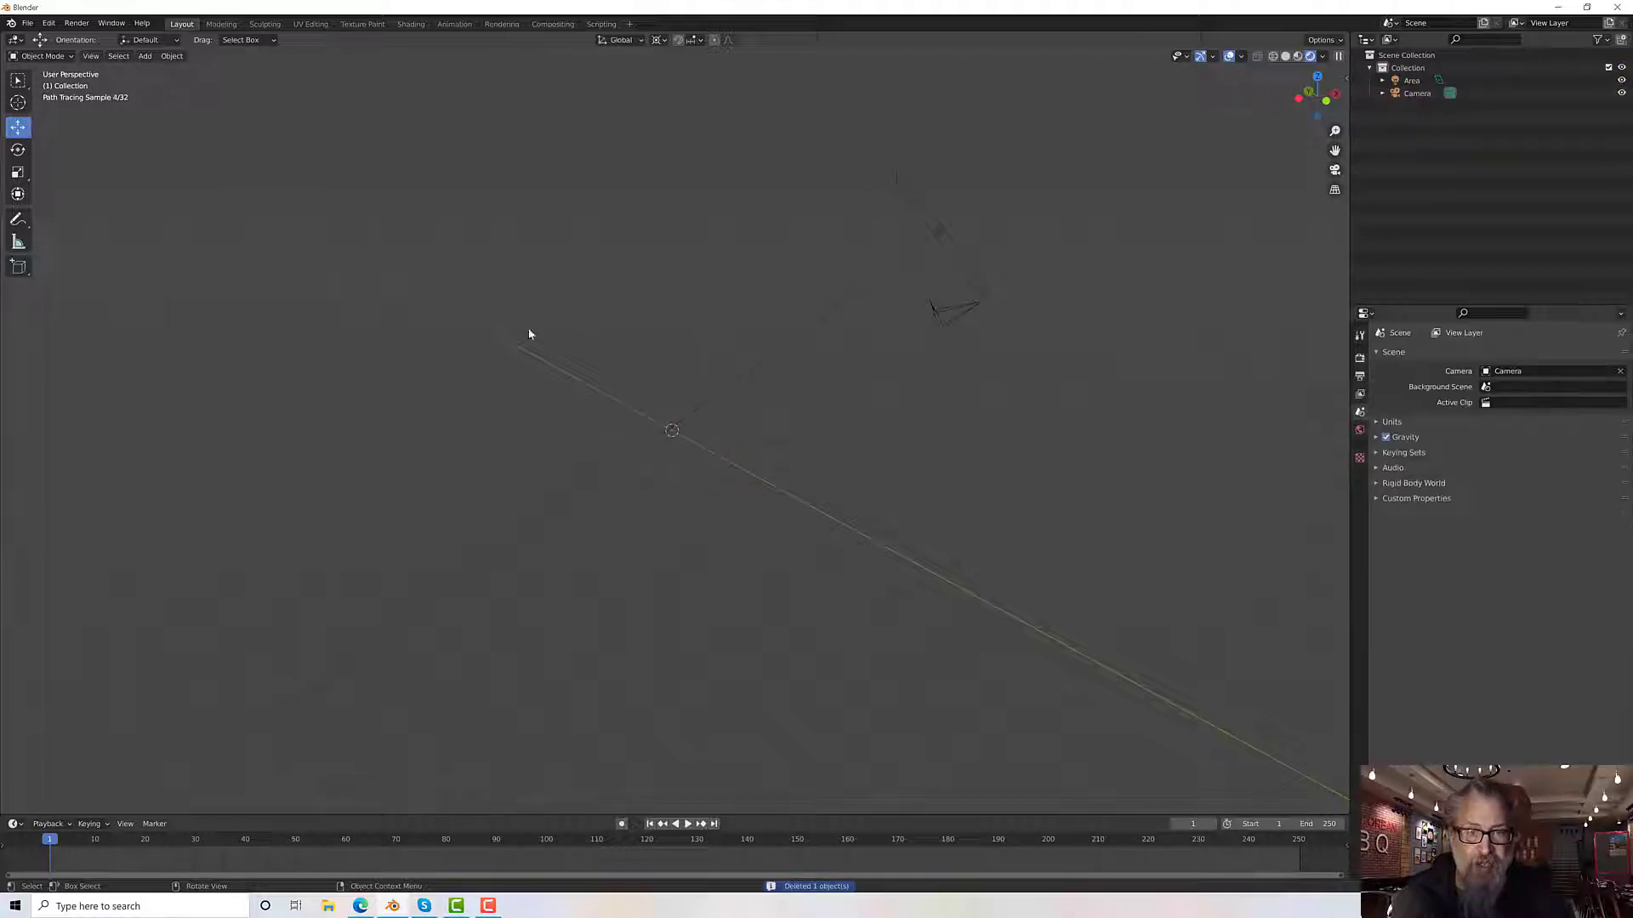
left_click(146, 56)
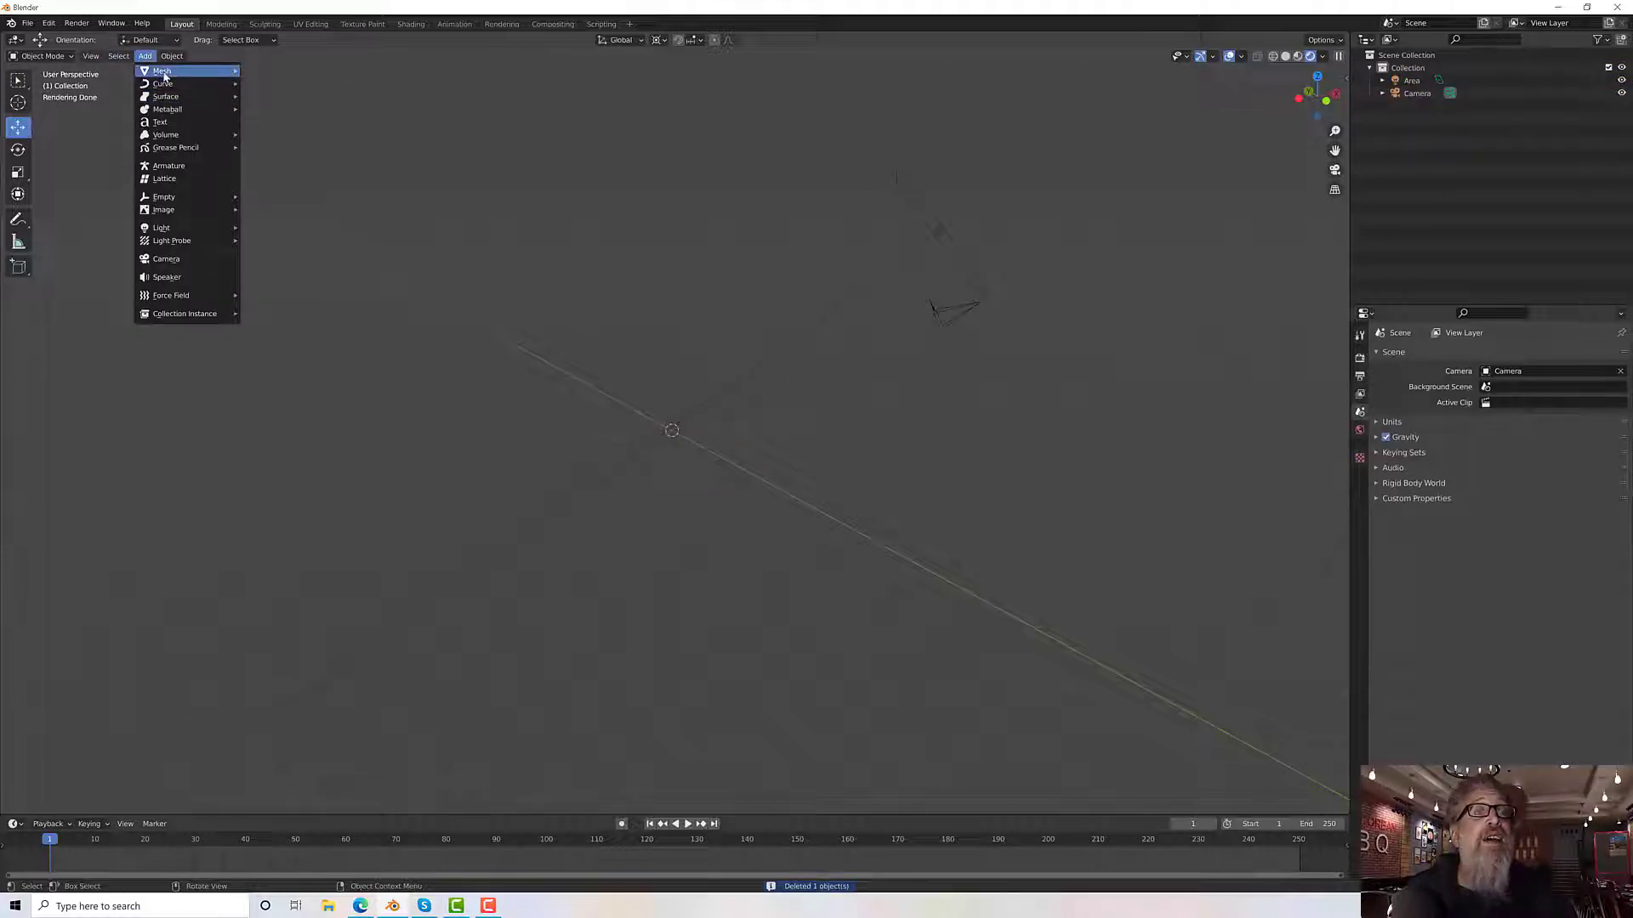
mouse_move(191, 70)
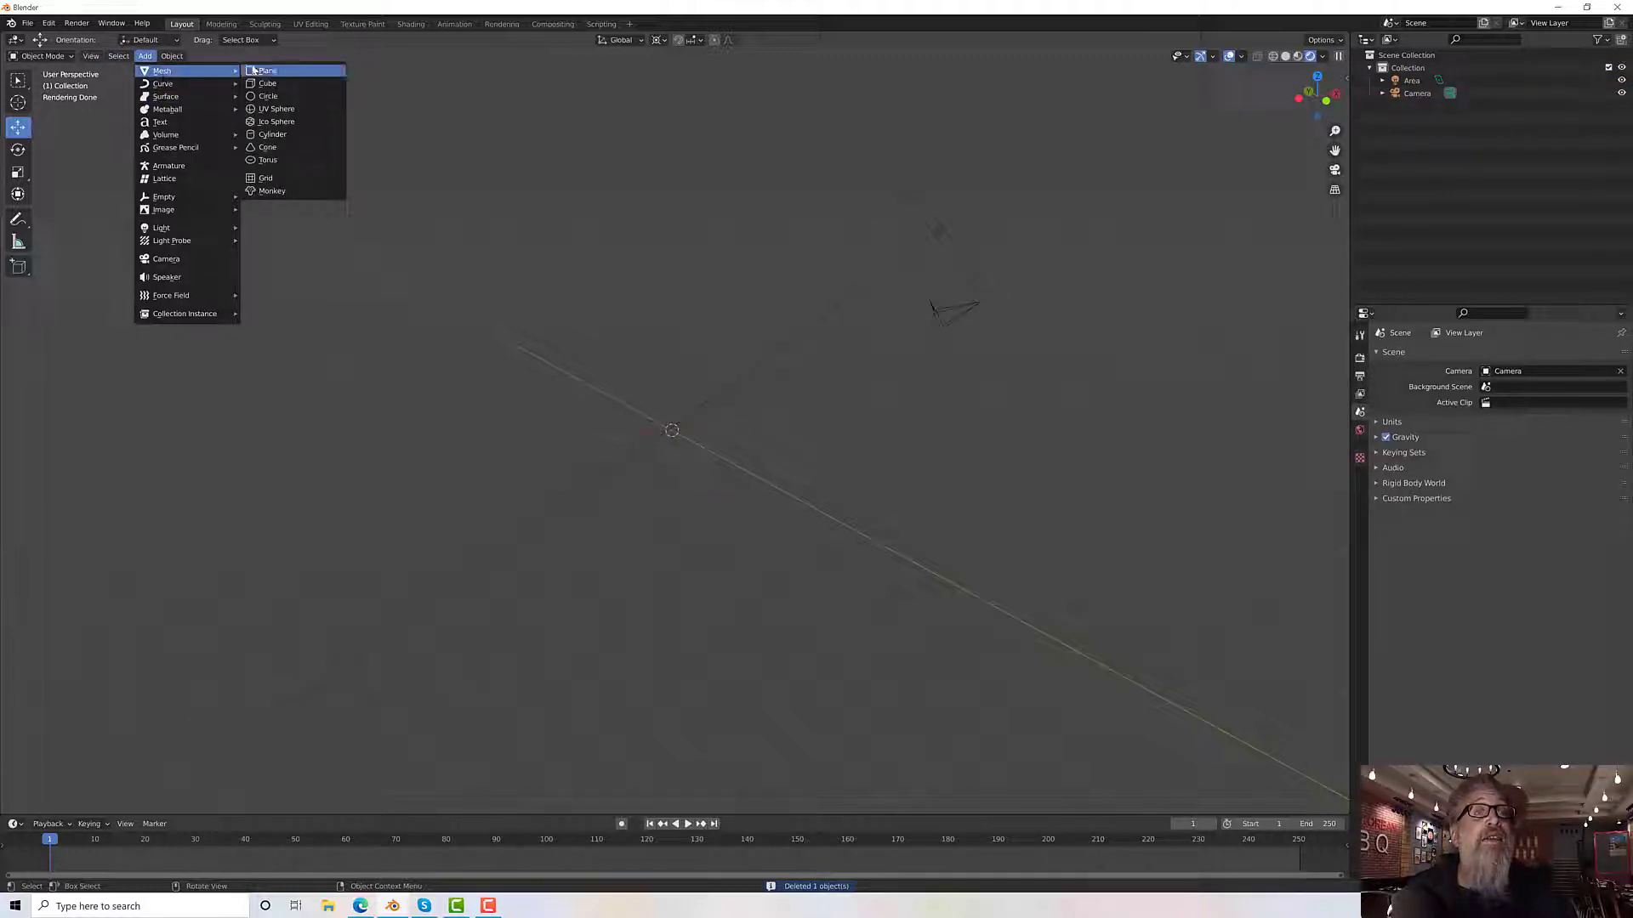
left_click(277, 109)
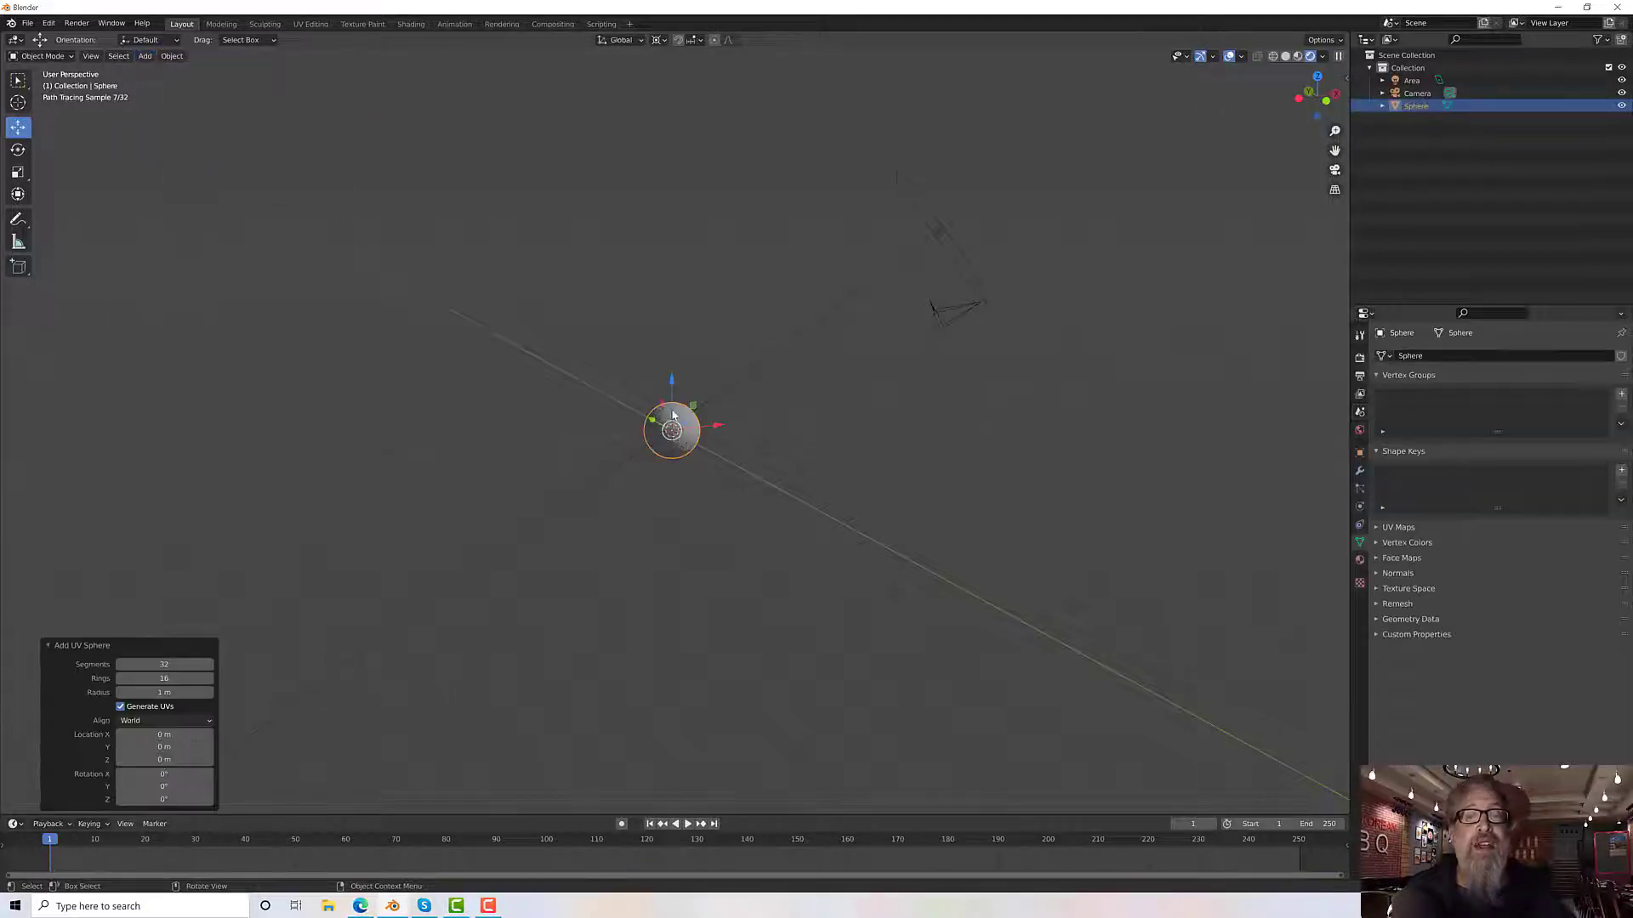
Step: Apply smooth shading to the UV sphere
scroll(672, 417, "up", 8)
right_click(659, 384)
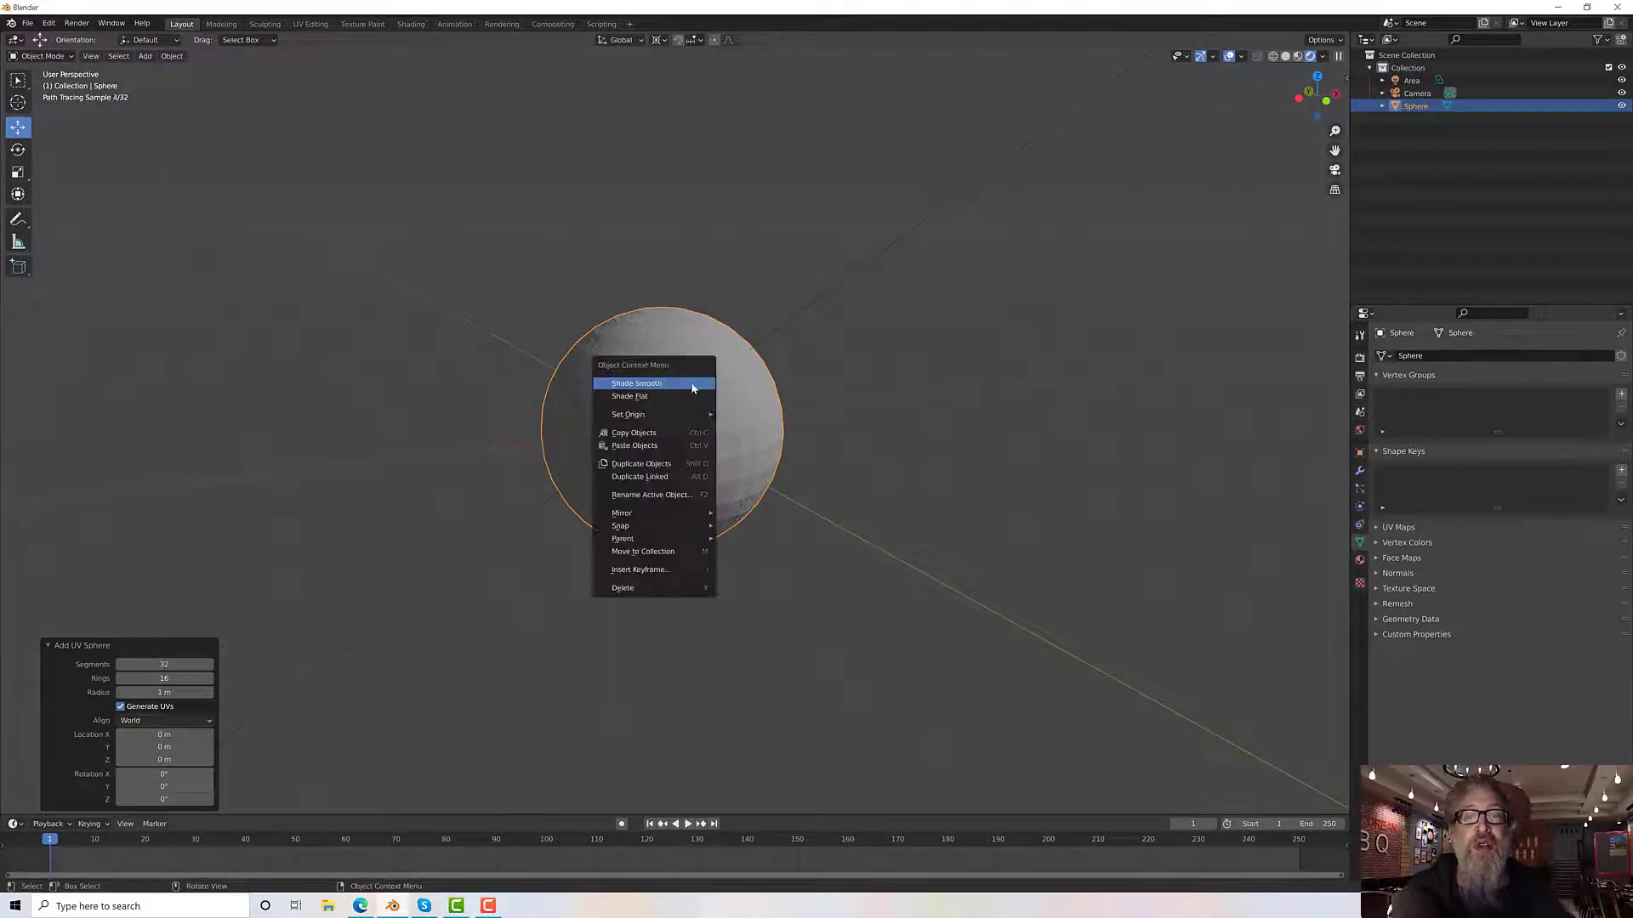
left_click(691, 389)
scroll(856, 392, "down", 8)
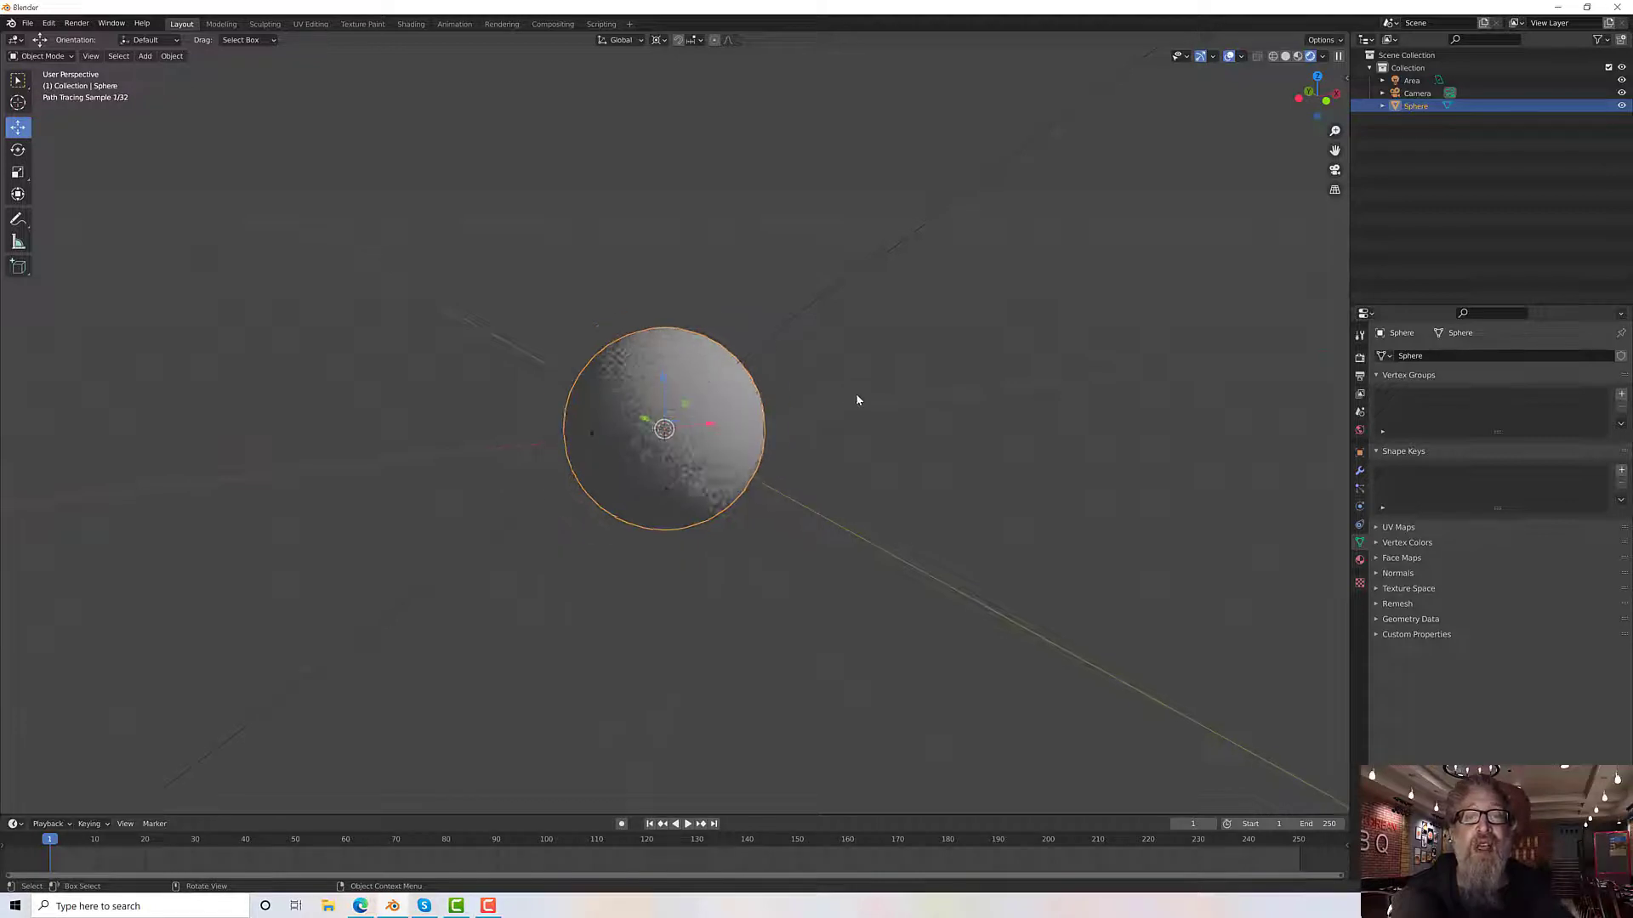
Step: Check the smooth sphere's lighting through the camera with nothing selected
middle_click_drag(859, 422, 929, 412)
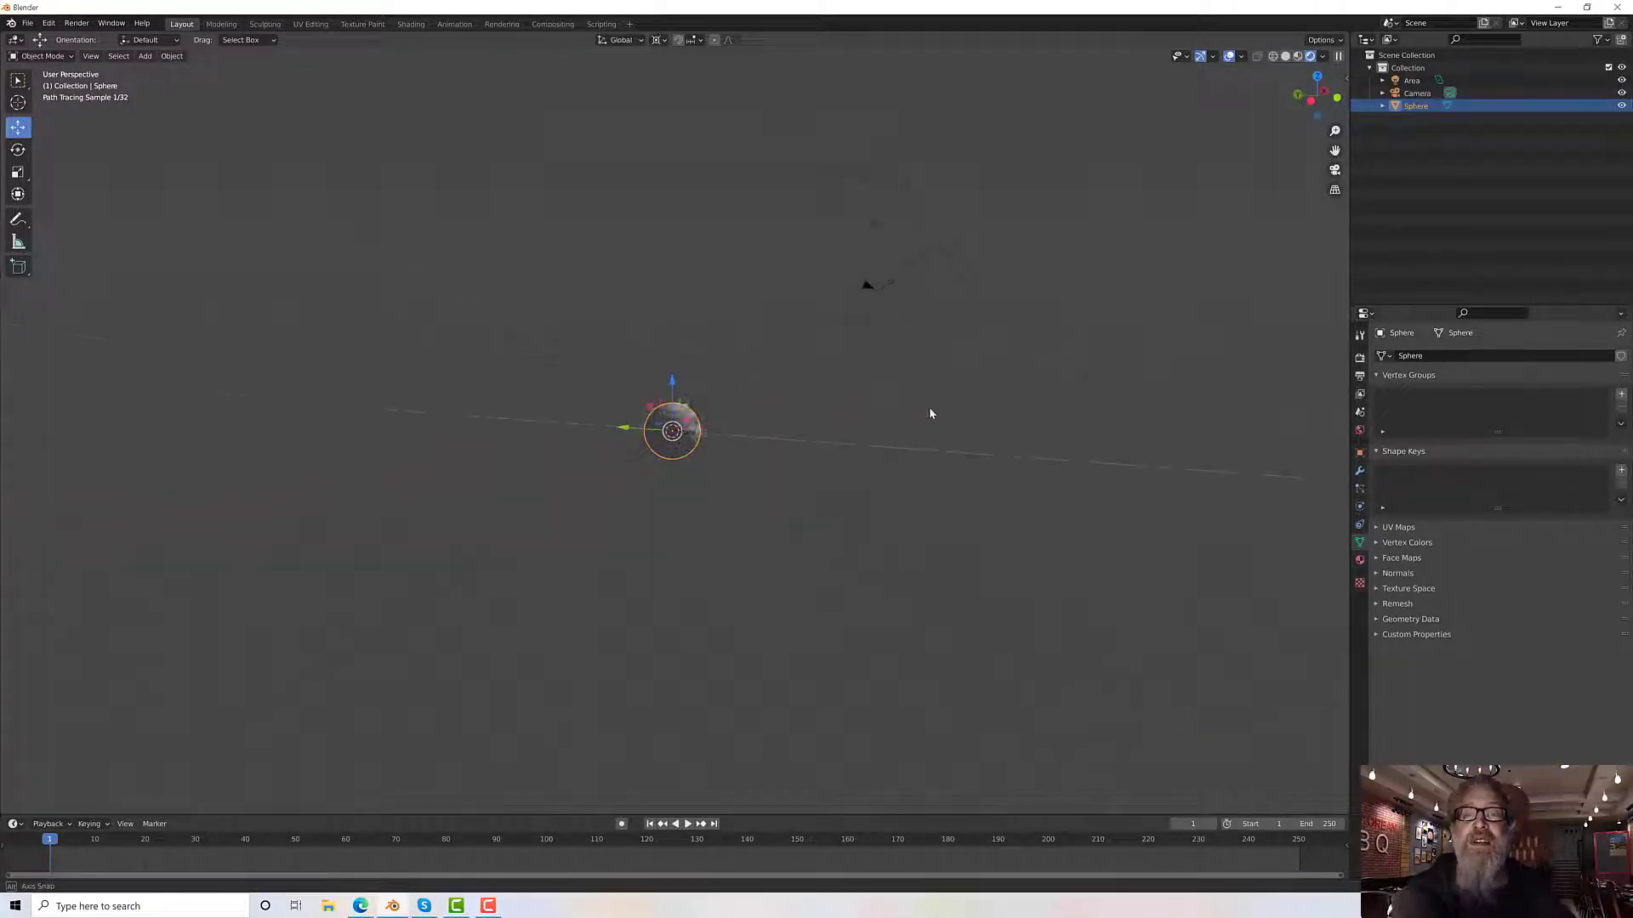
left_click(1334, 169)
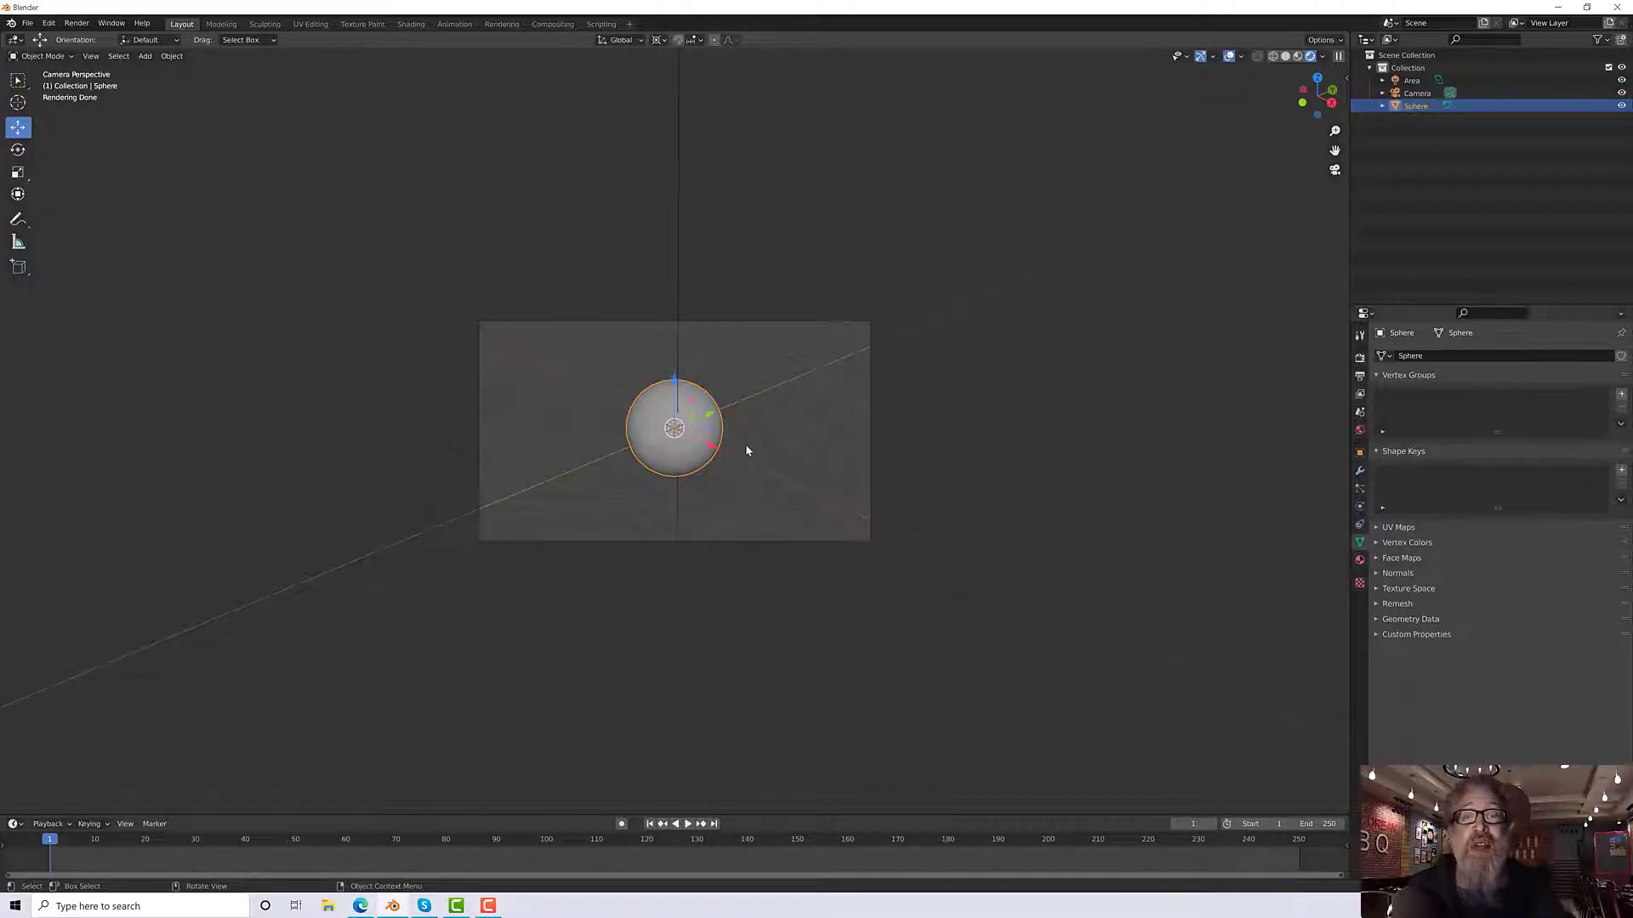
left_click(780, 428)
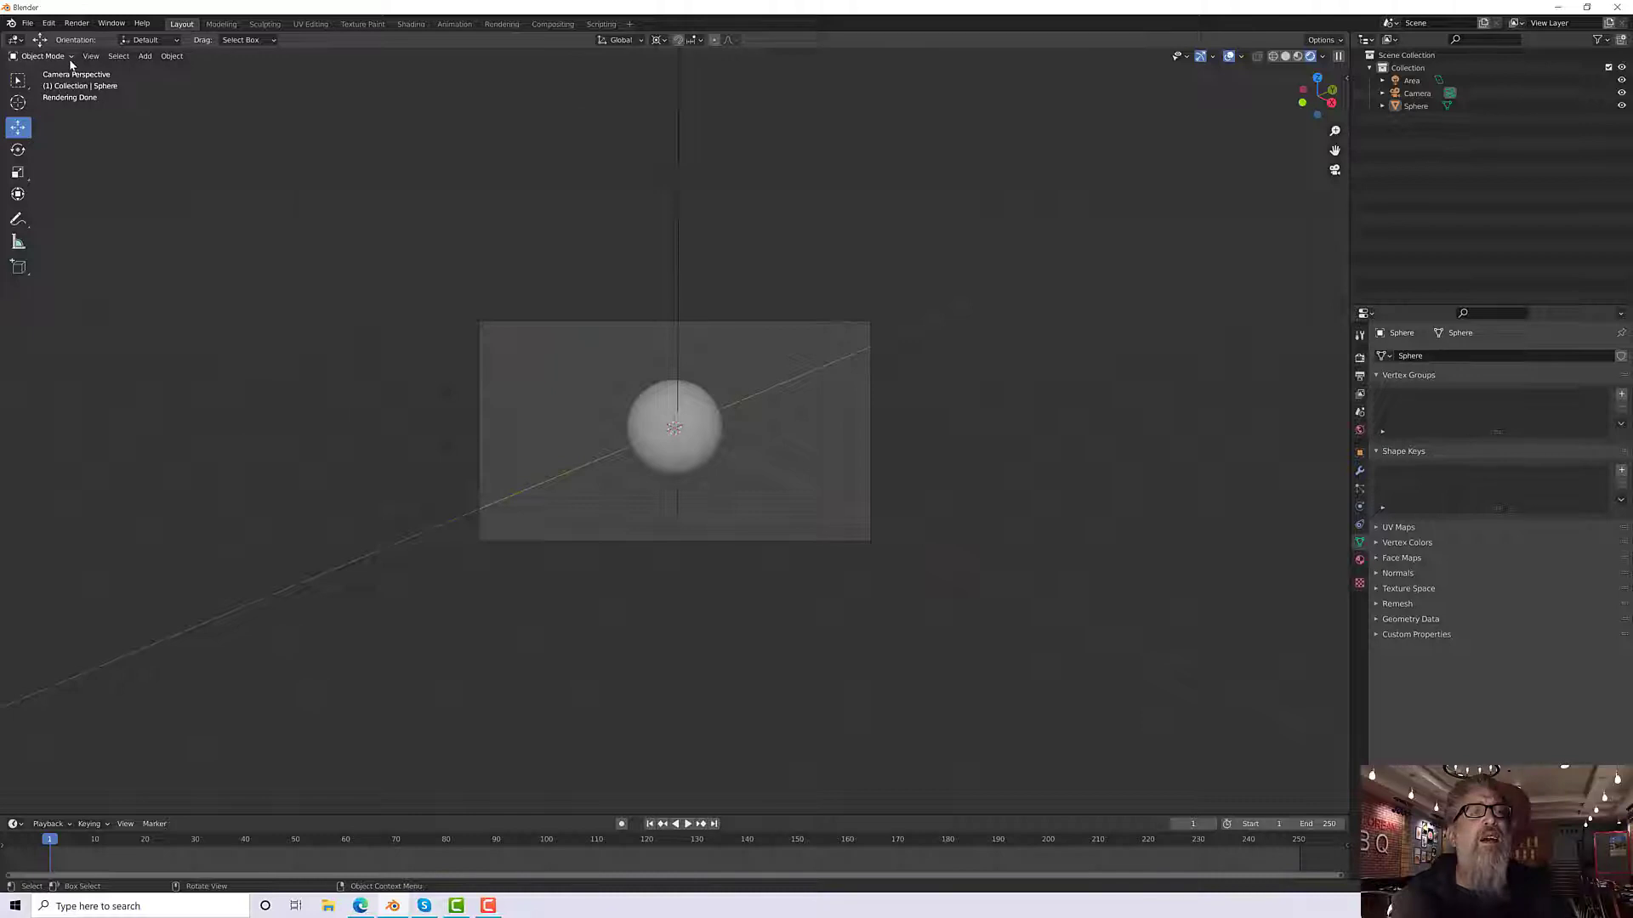
Step: Rotate the area light about 9.36° in the view around the 3D cursor and check the lighting through the camera
left_click(1333, 172)
left_click(892, 219)
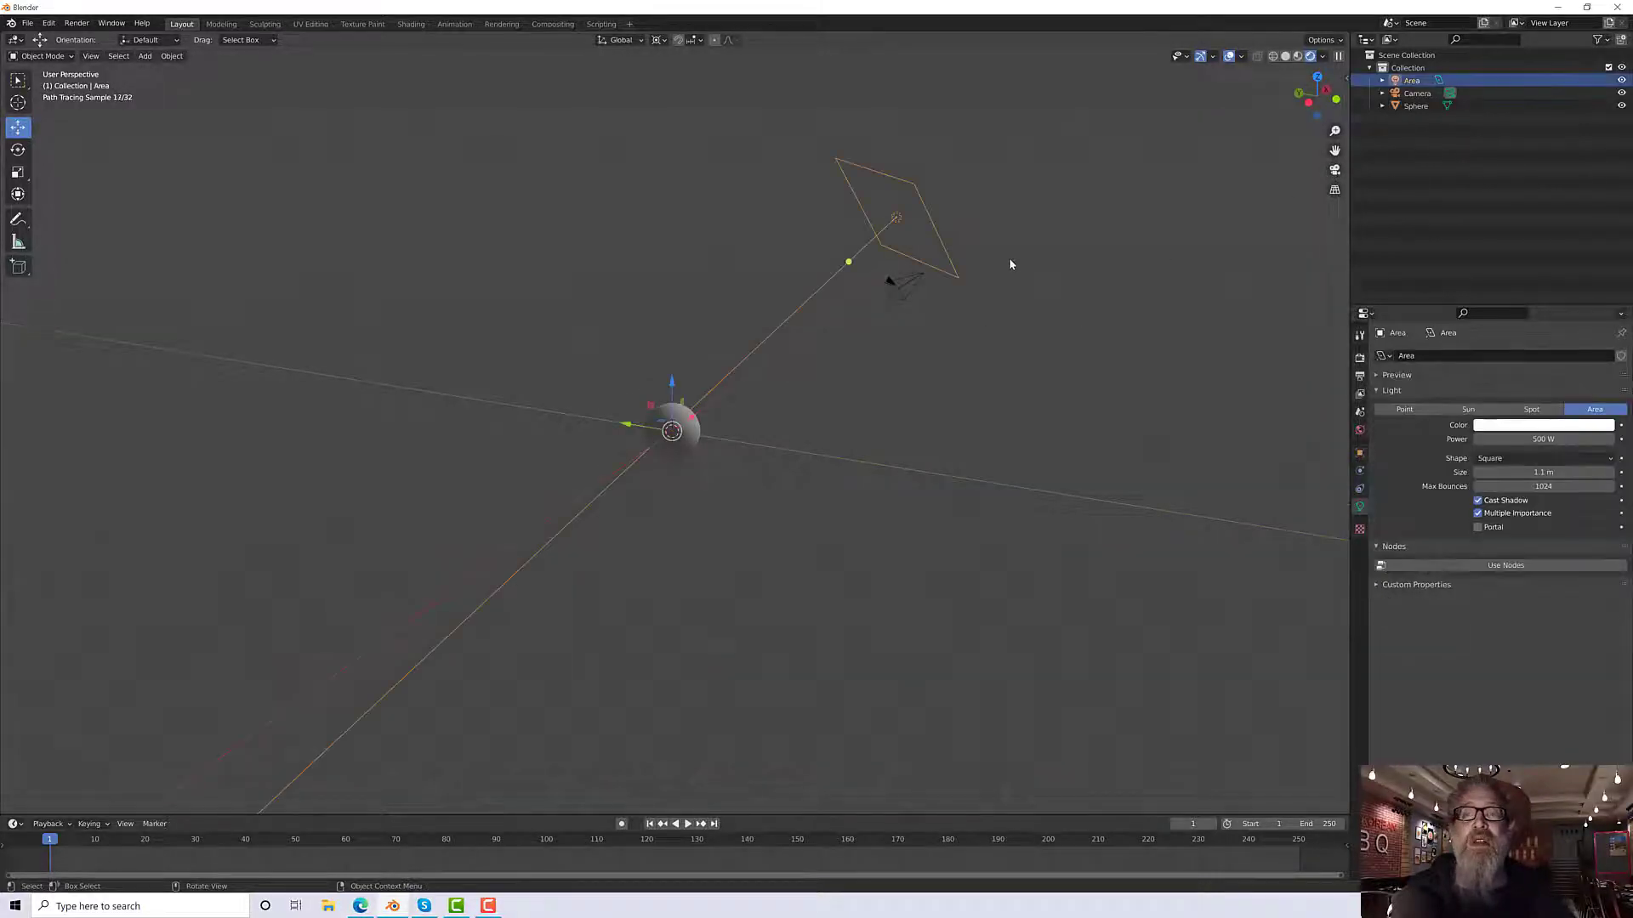
middle_click_drag(1009, 259, 948, 258)
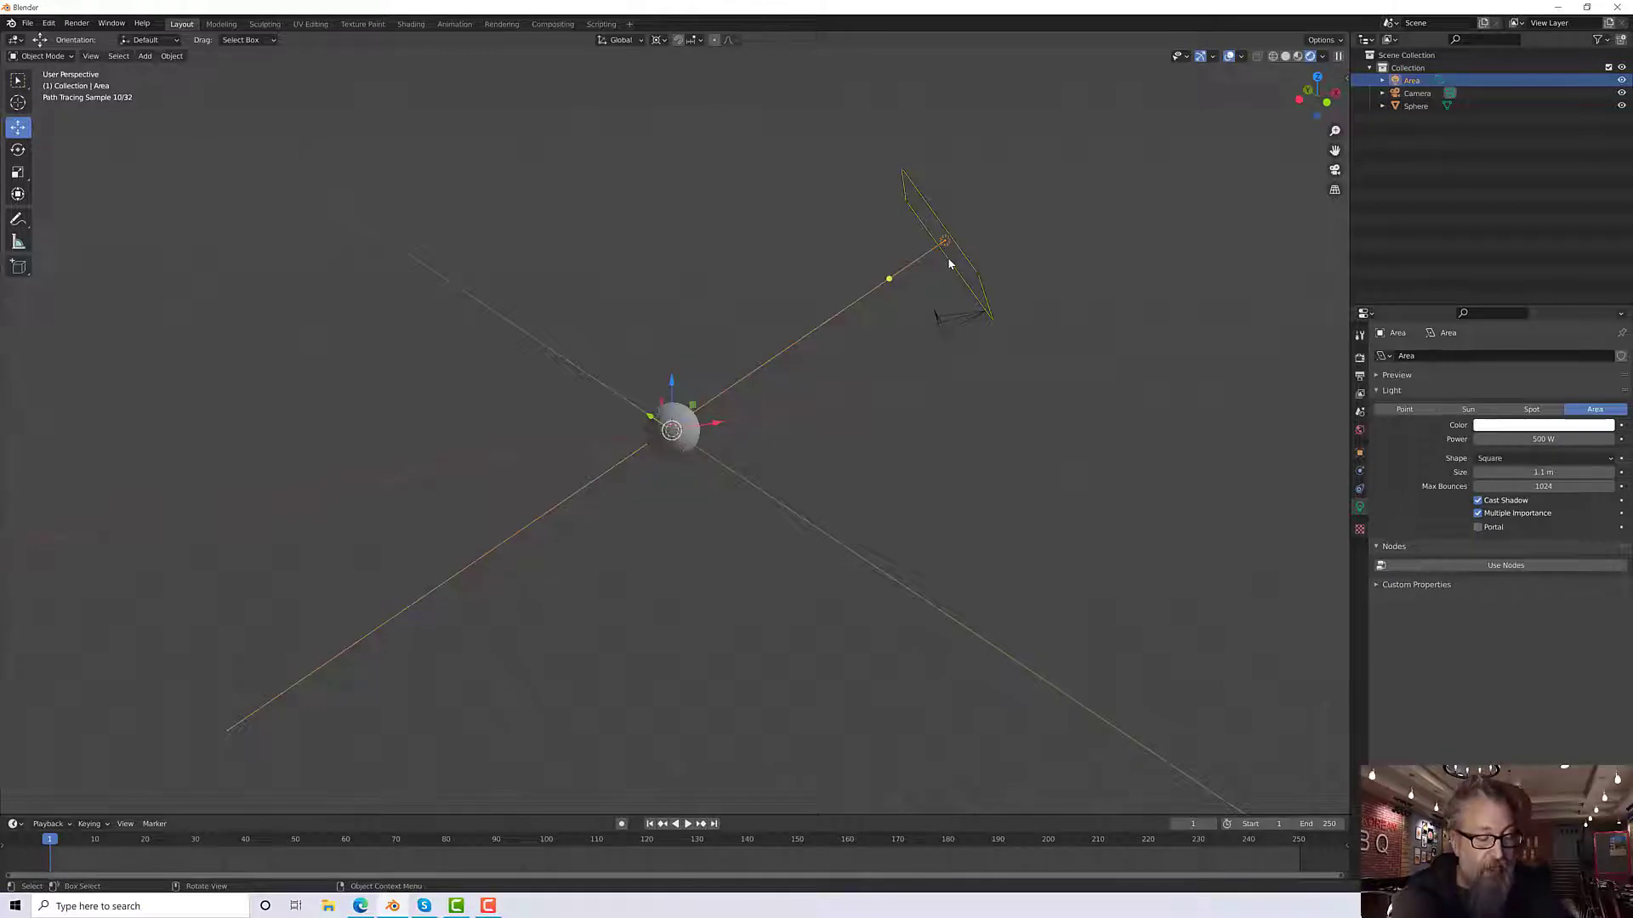
key("r")
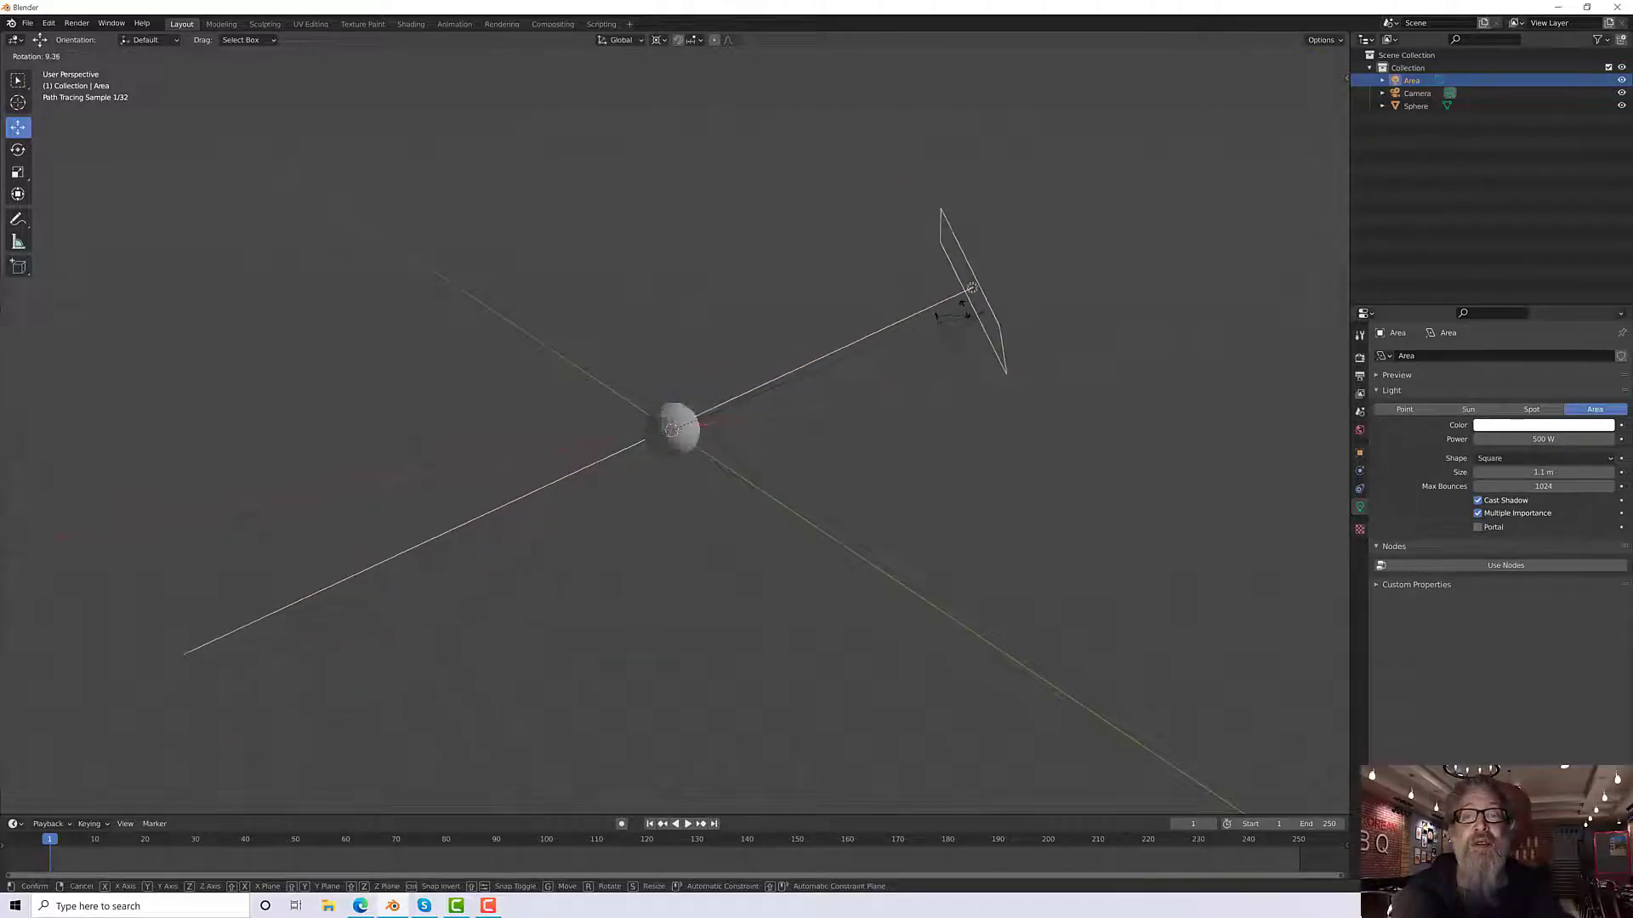
left_click(964, 314)
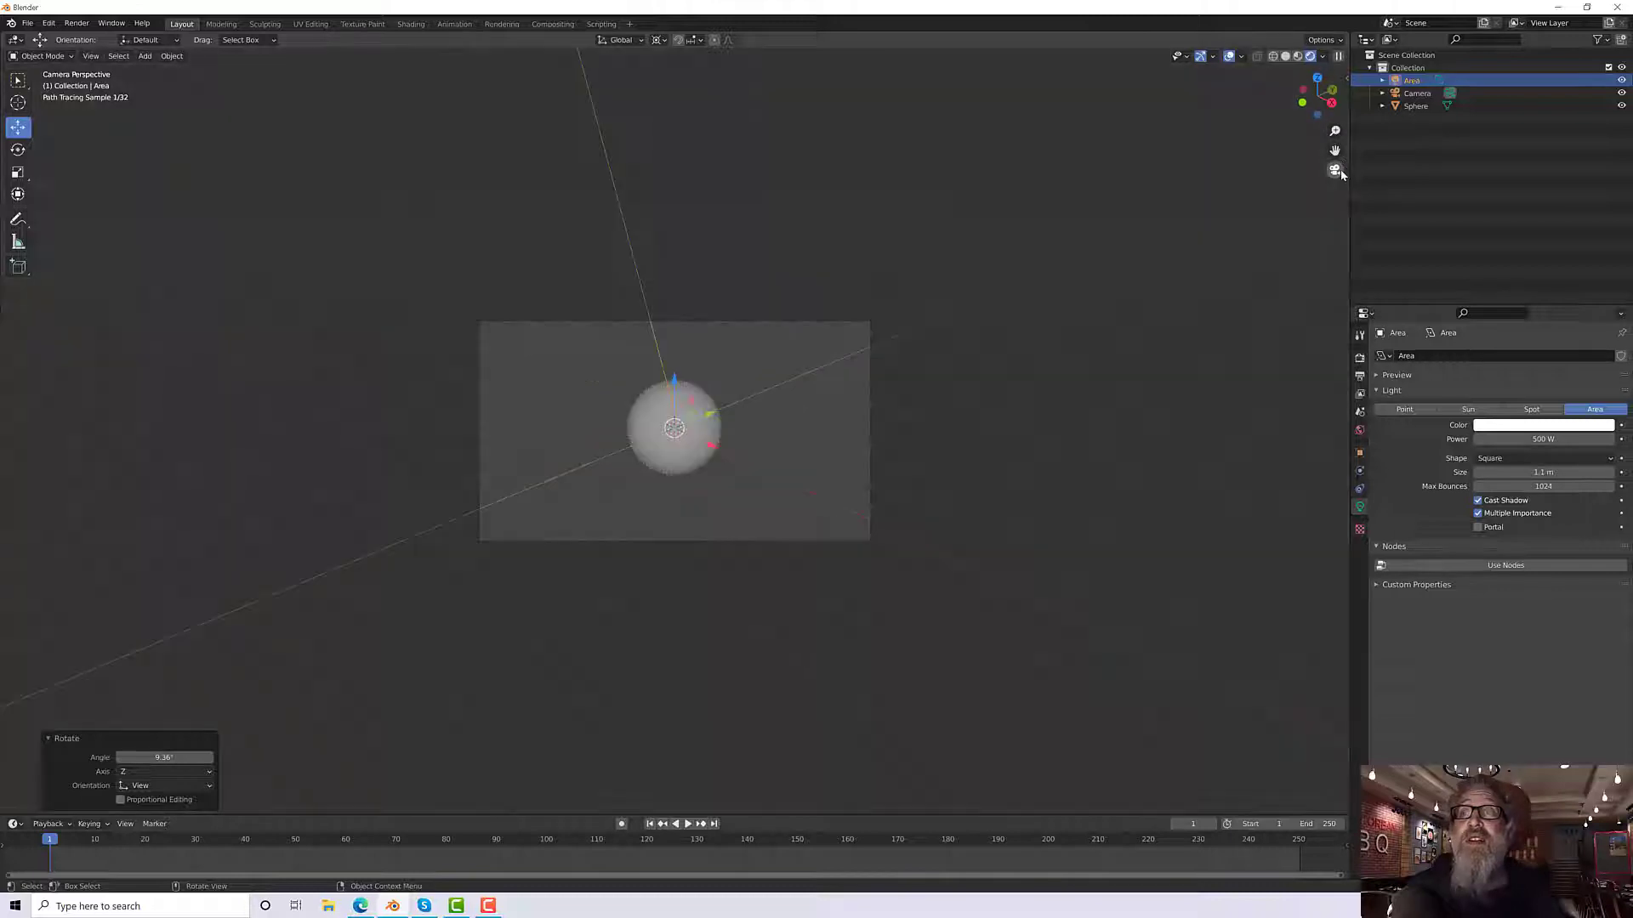
left_click(1334, 170)
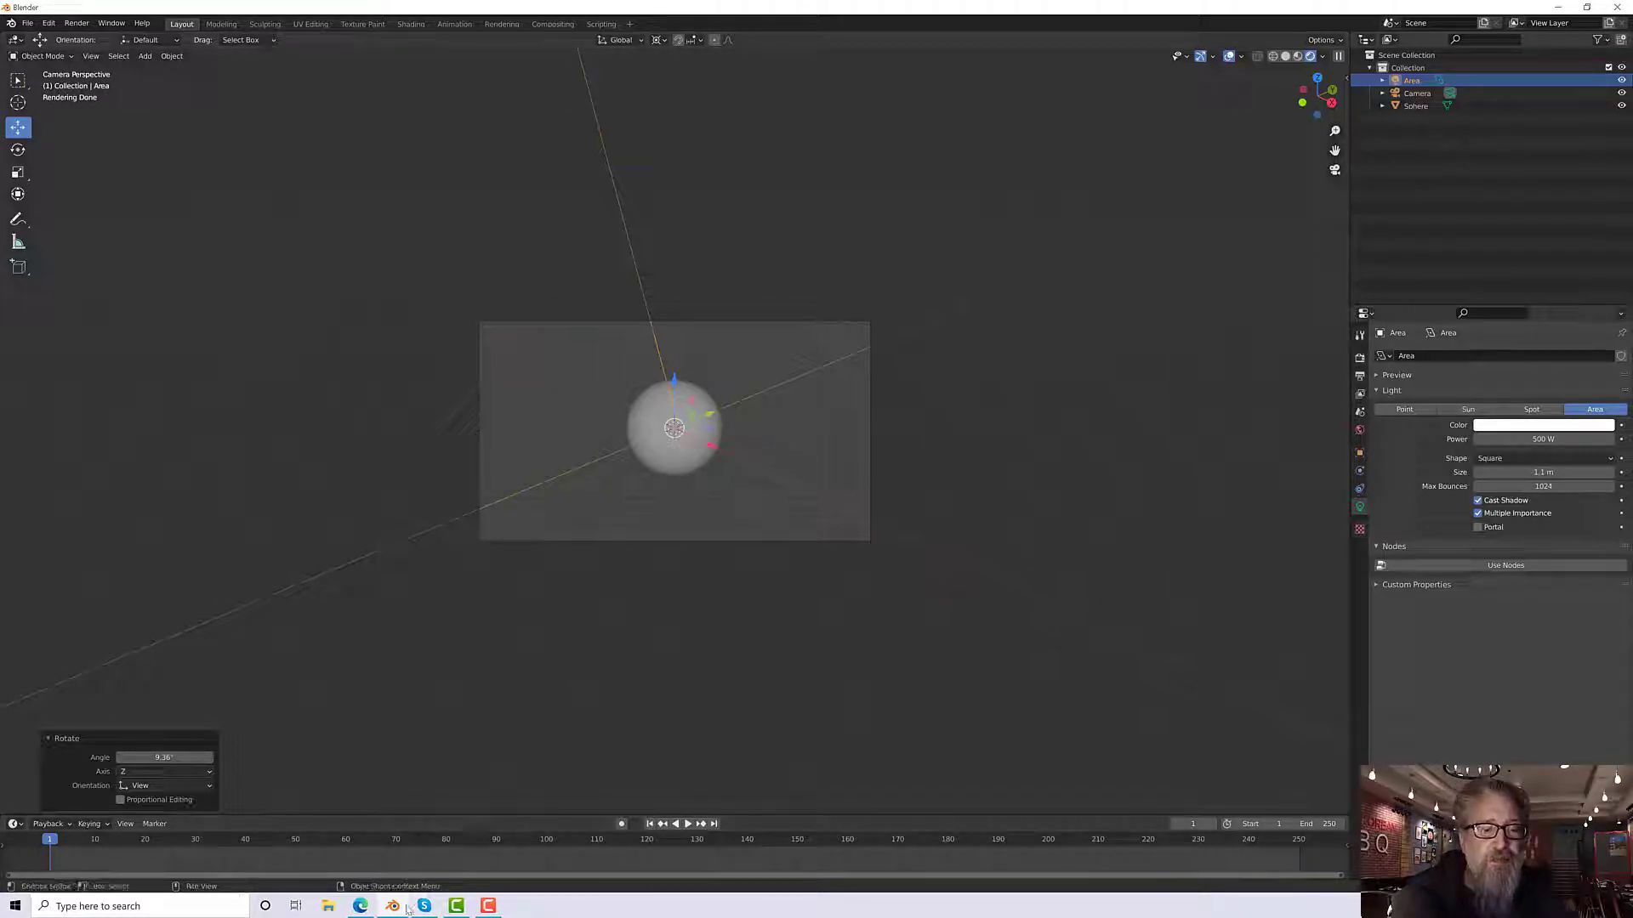
left_click(1335, 170)
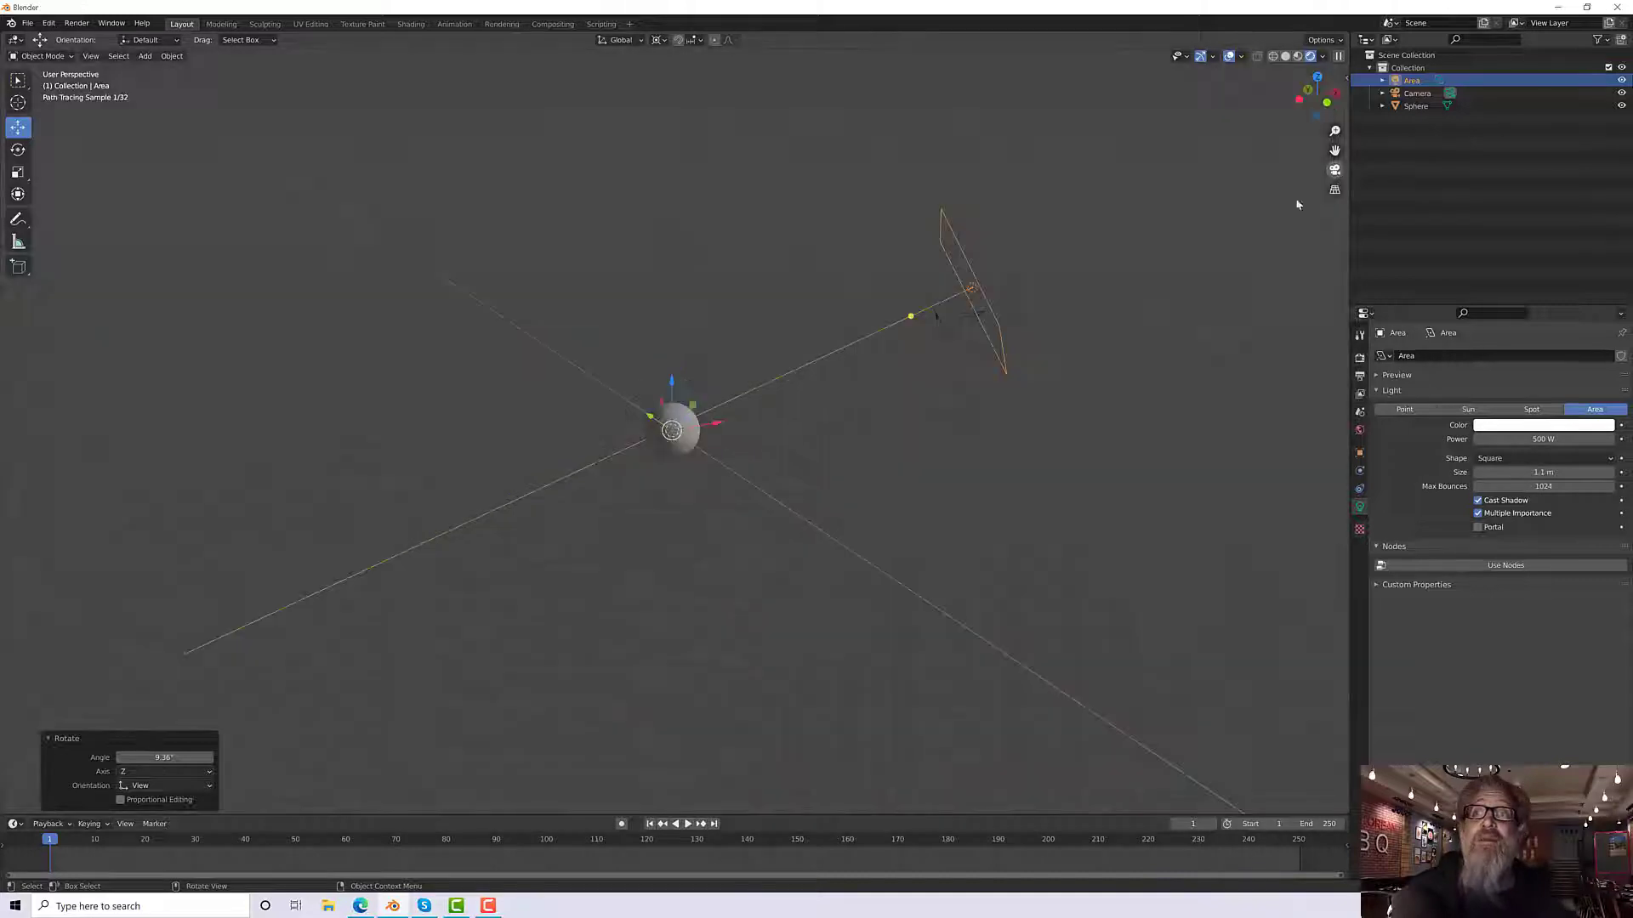
middle_click_drag(1039, 346, 982, 357)
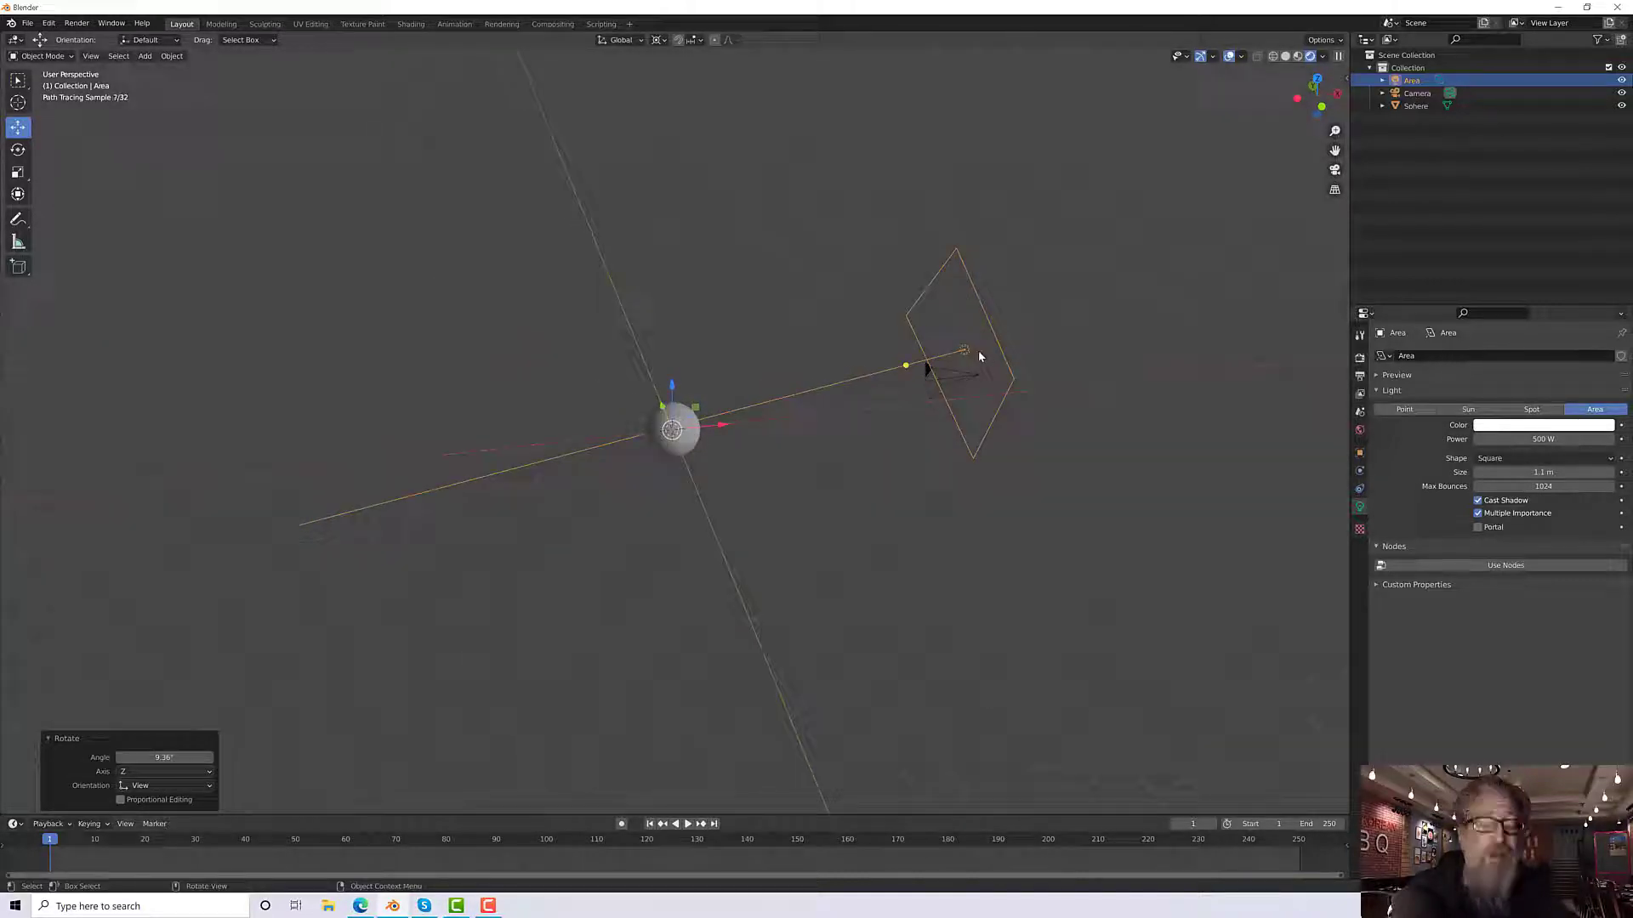
key("shift+d")
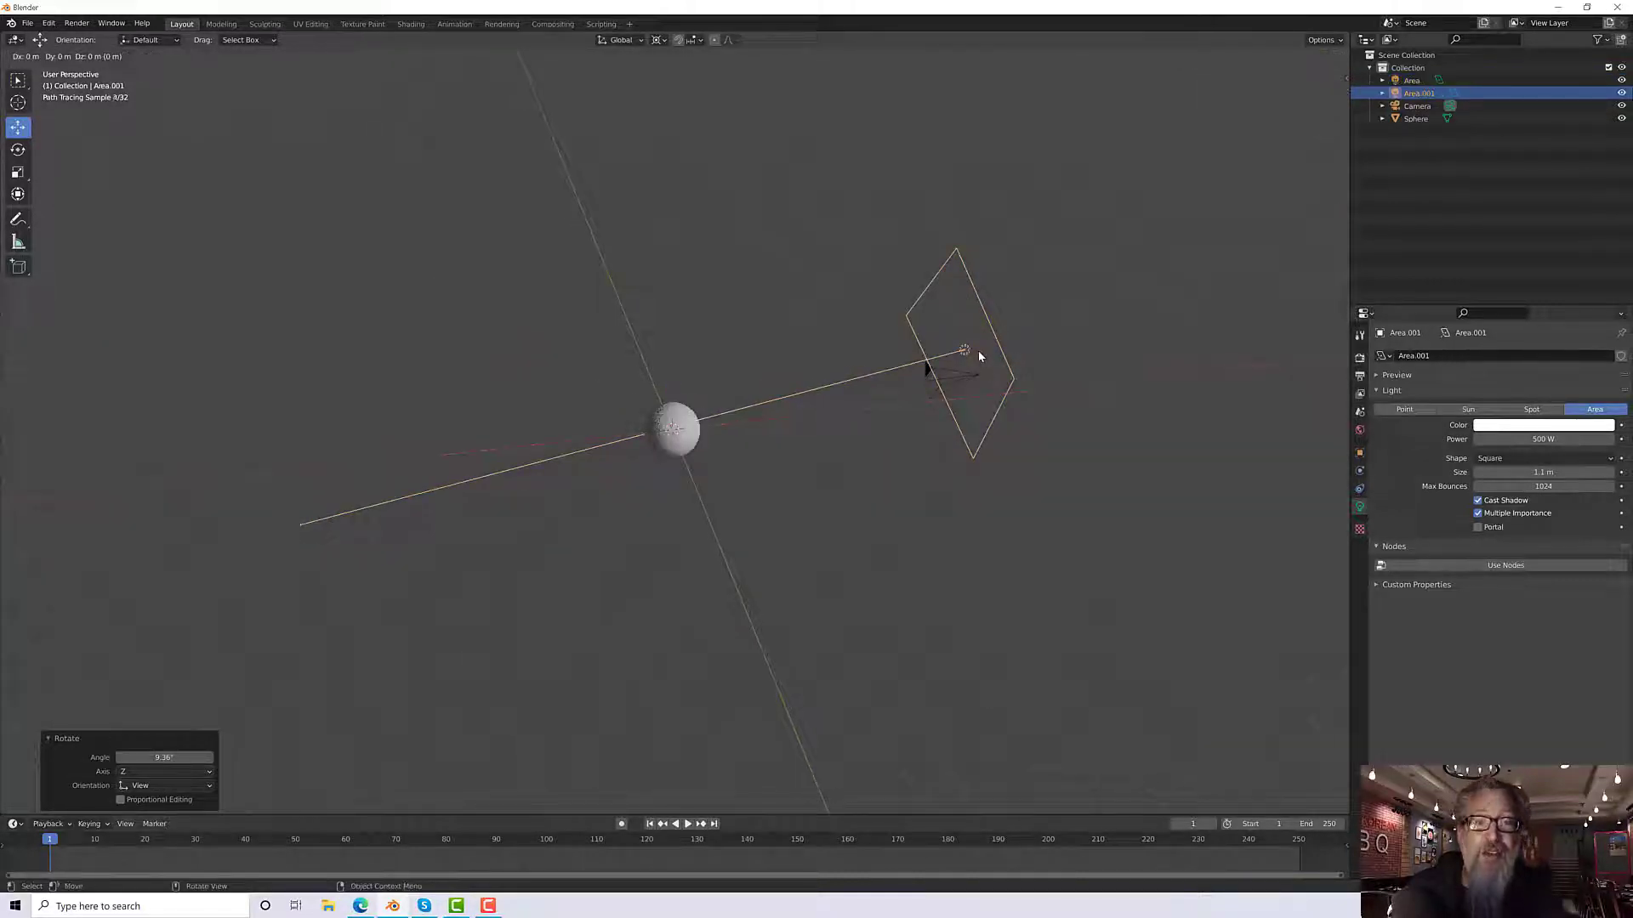
left_click(991, 343)
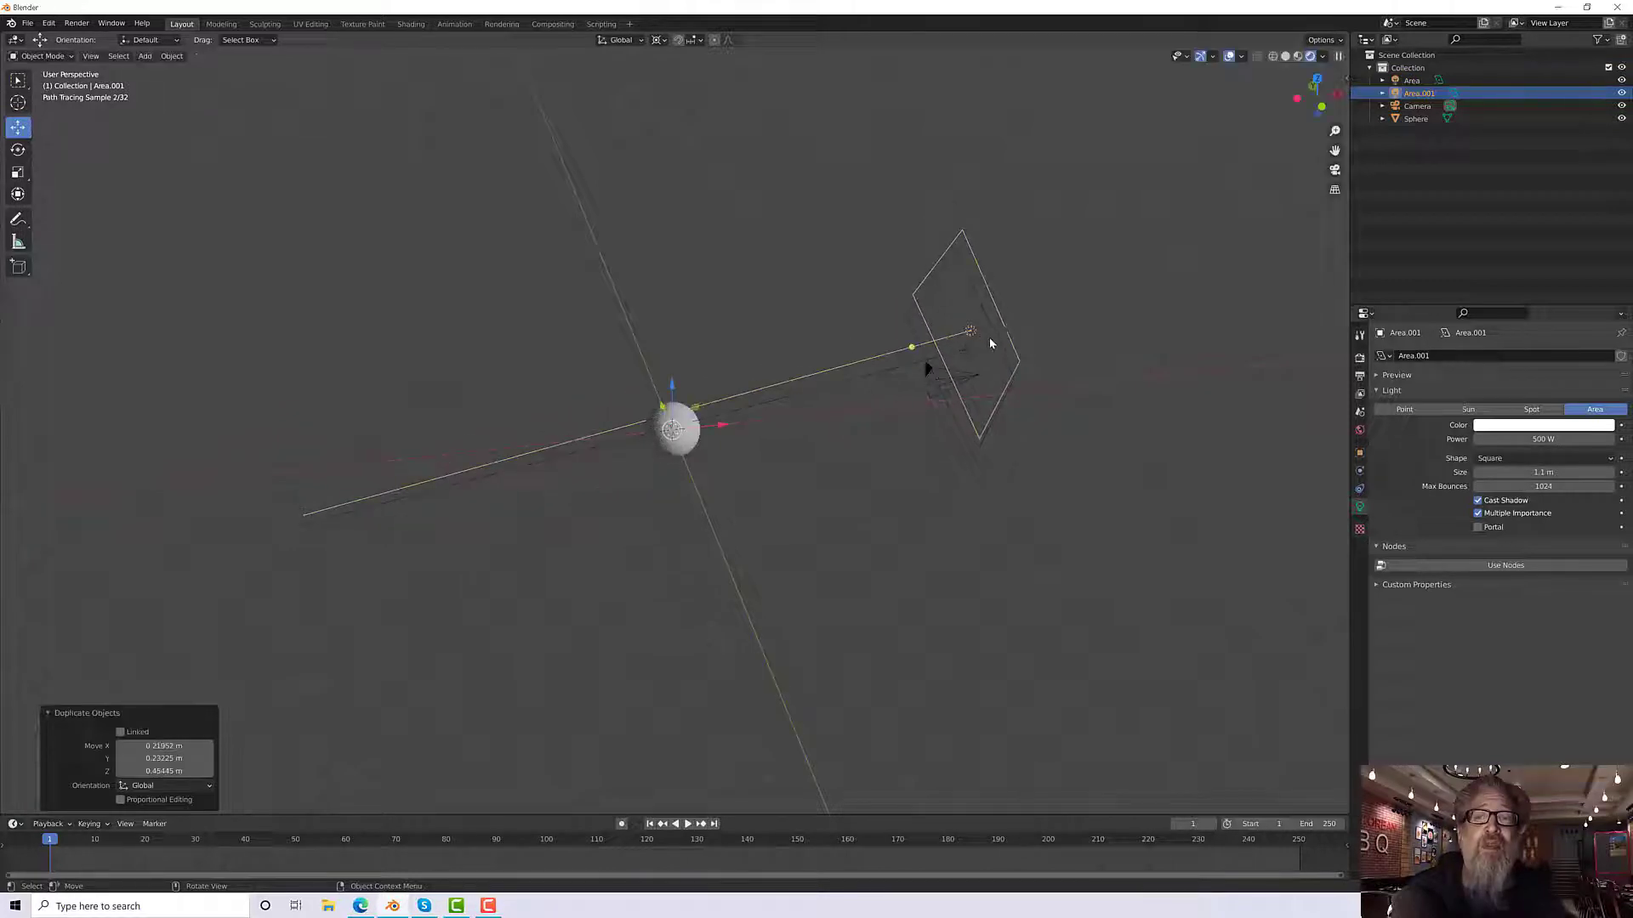
key("ctrl+z")
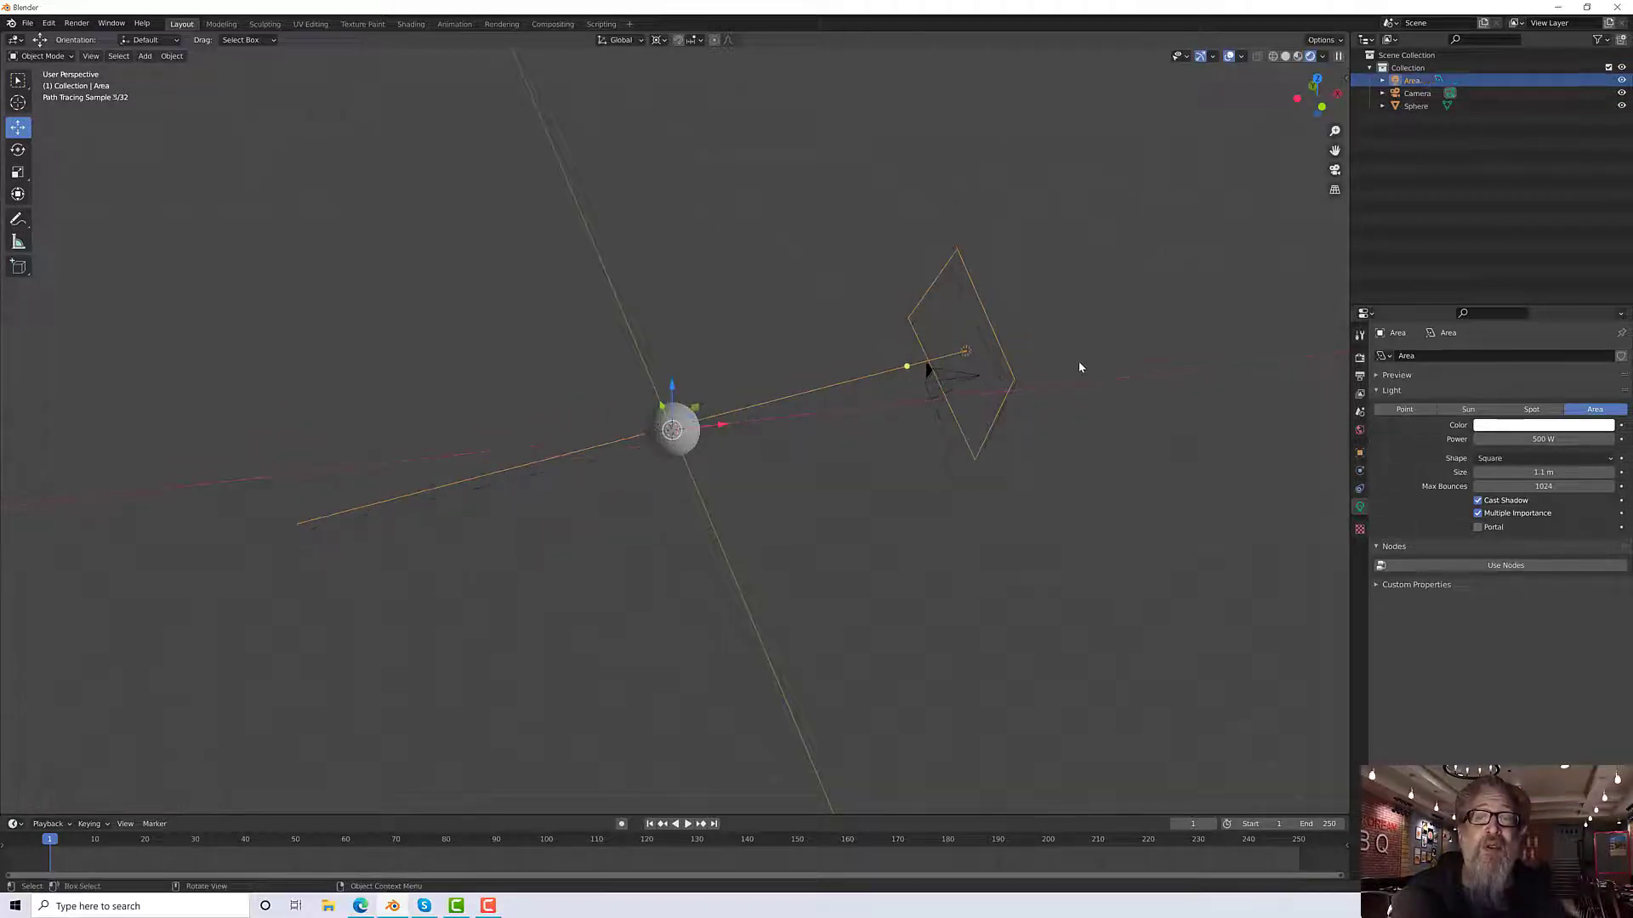
Step: Duplicate the area light in place and rotate the copy about -59.4° in the view around the 3D cursor
middle_click_drag(1079, 367, 902, 277)
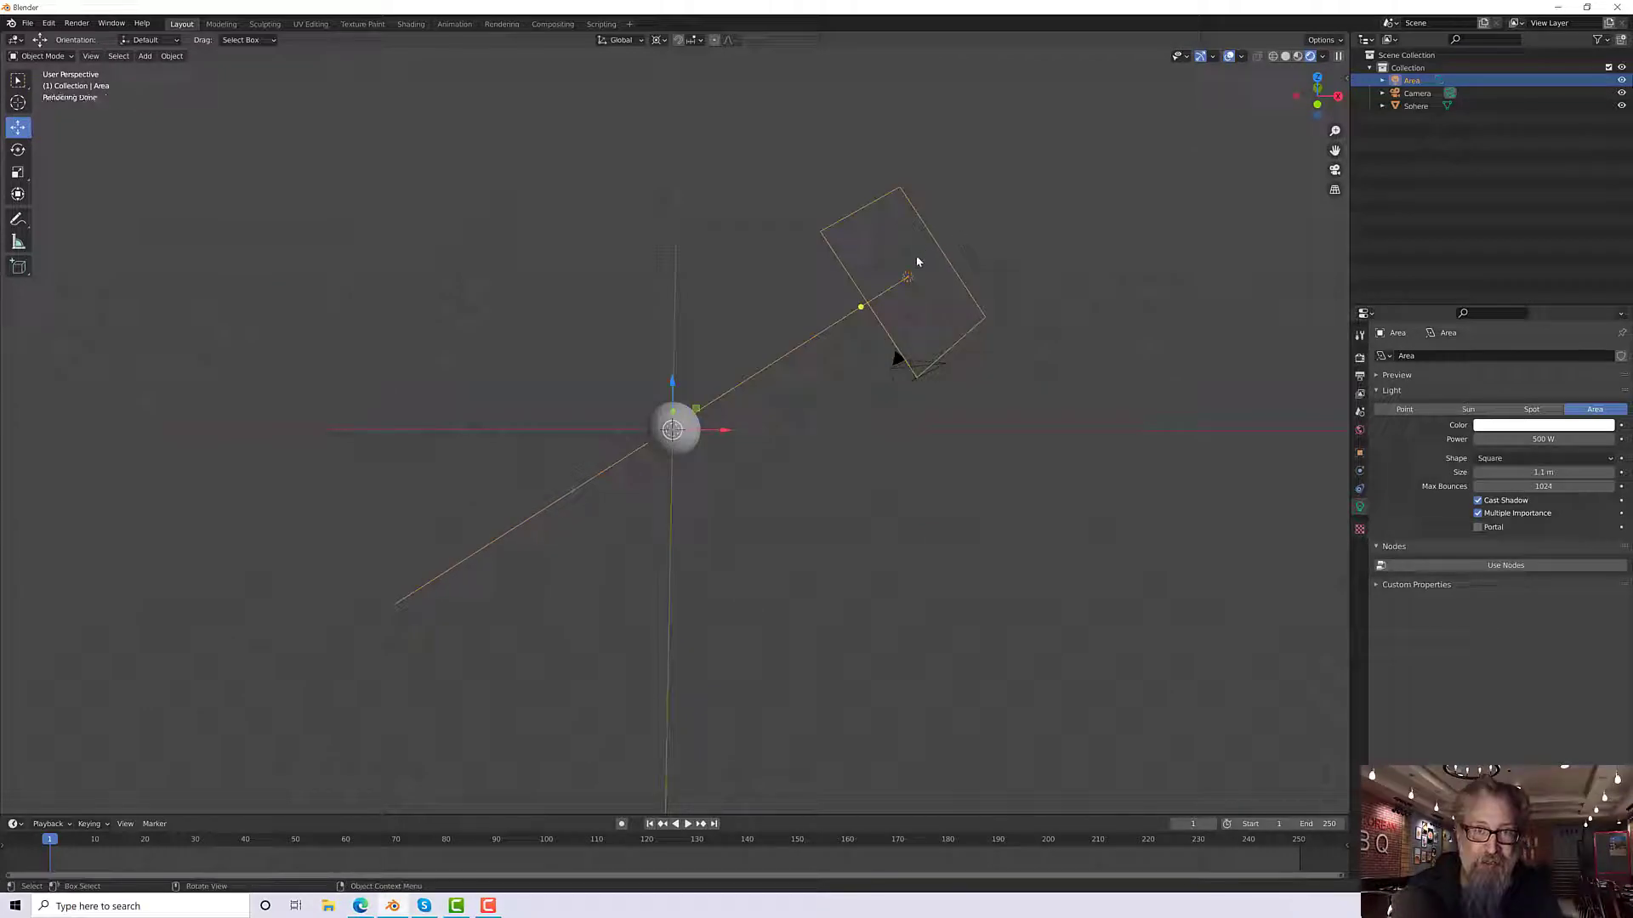
key("shift+d")
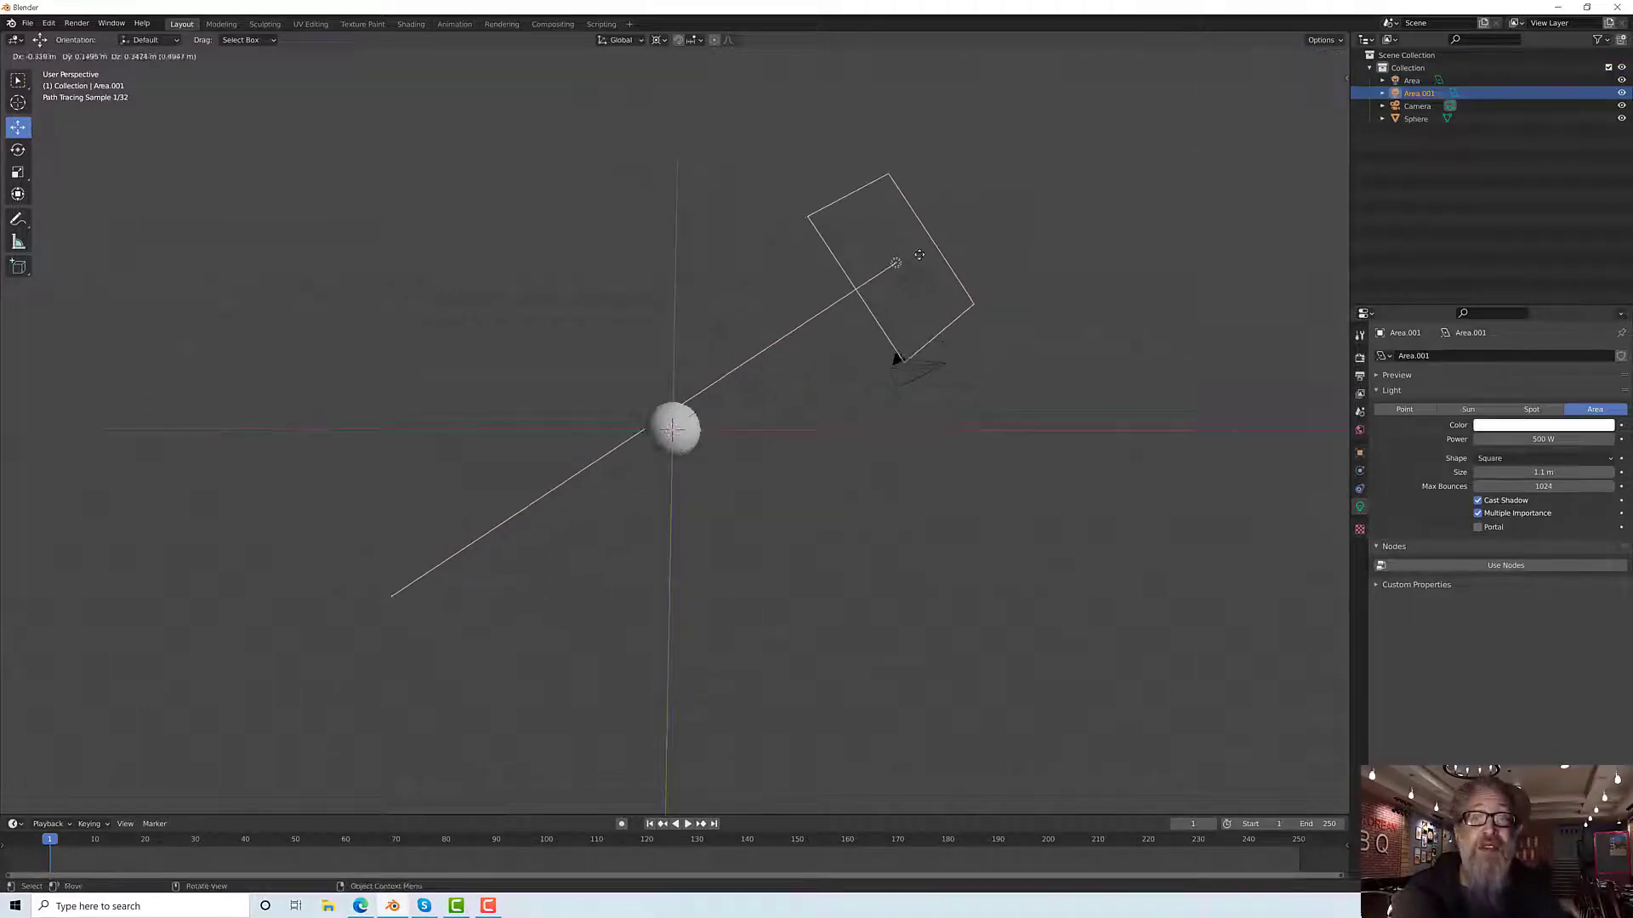
right_click(916, 256)
middle_click_drag(963, 279, 989, 318)
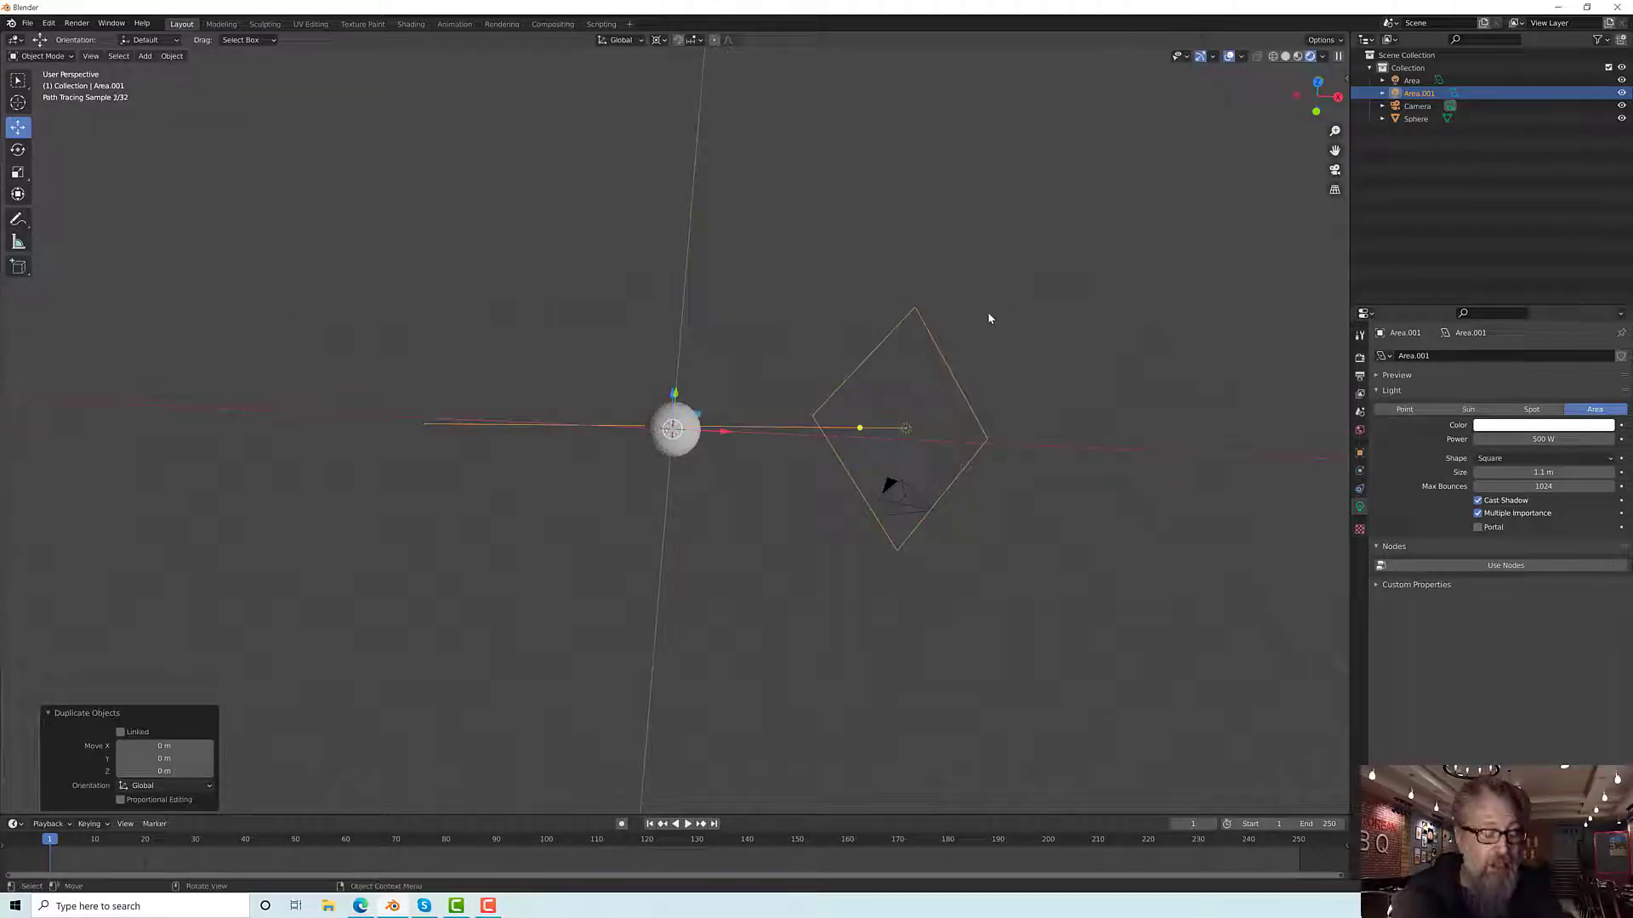
key("r")
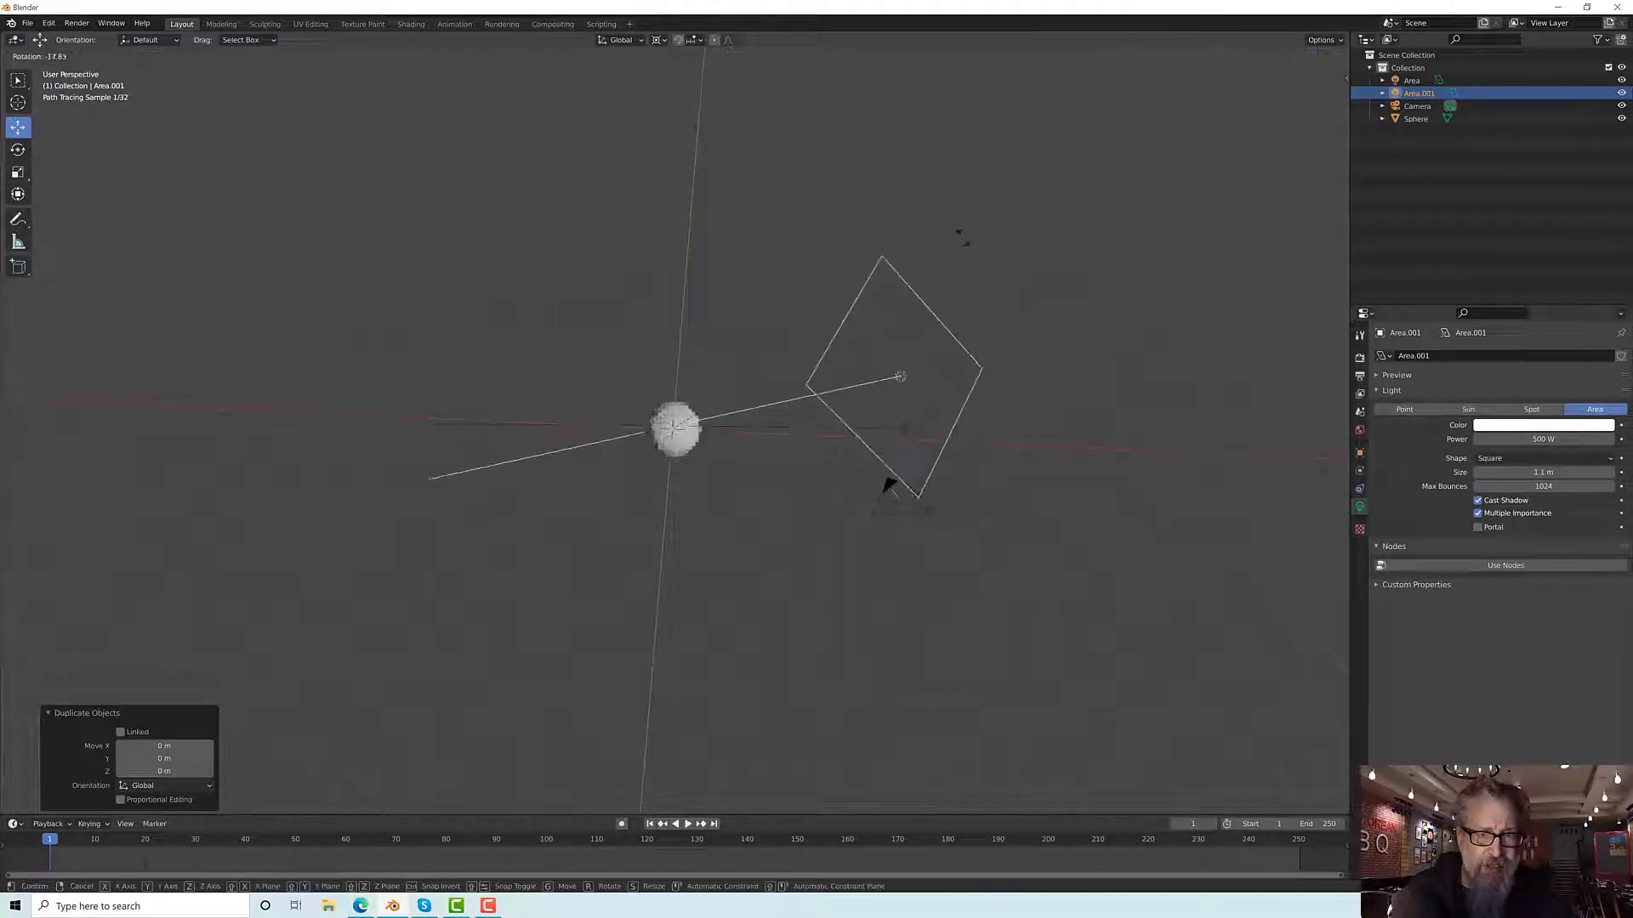
left_click(716, 196)
Step: Rotate the duplicated light around the 3D cursor by about -24.7° and 44.3° from two different views, and check it through the camera
middle_click_drag(716, 195, 1008, 164)
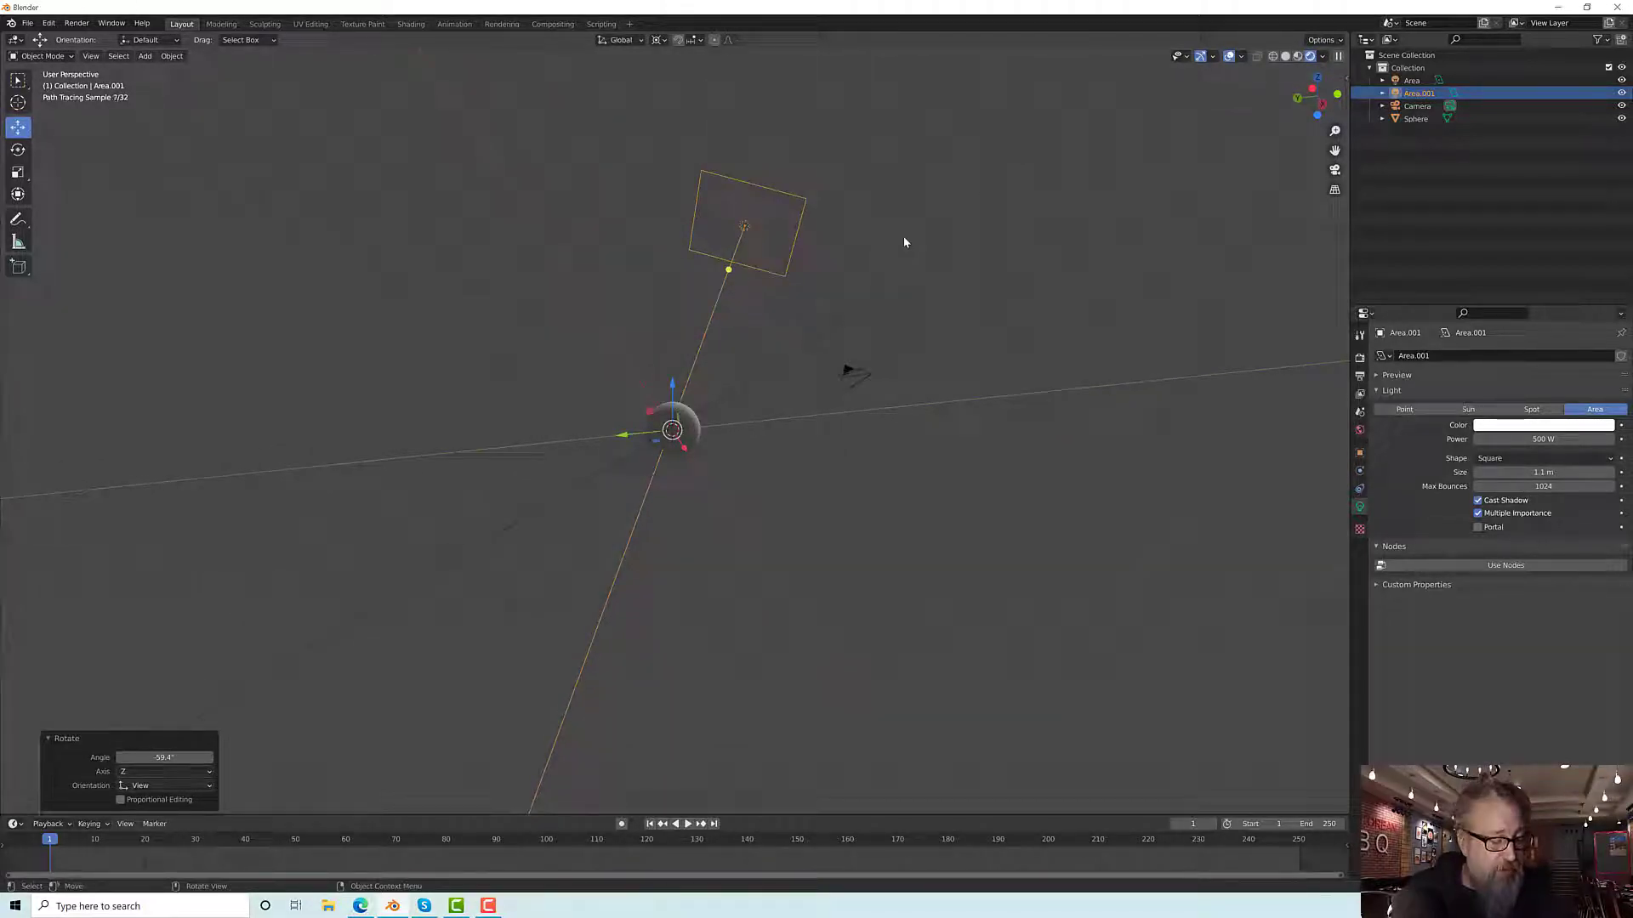
key("r")
left_click(794, 278)
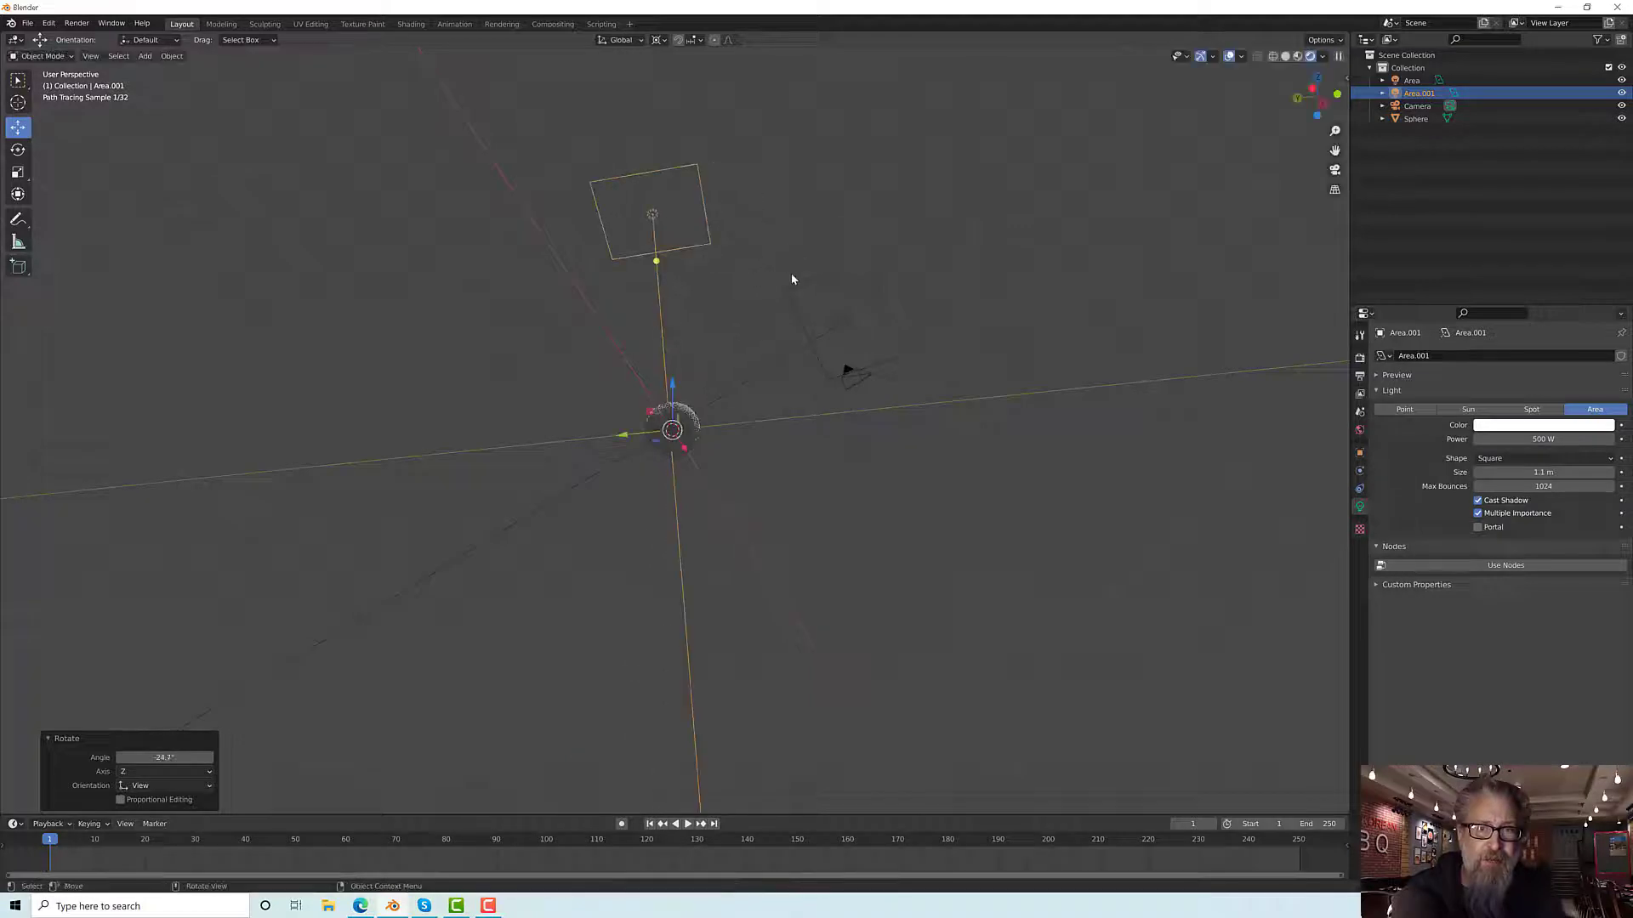
middle_click_drag(794, 277, 595, 338)
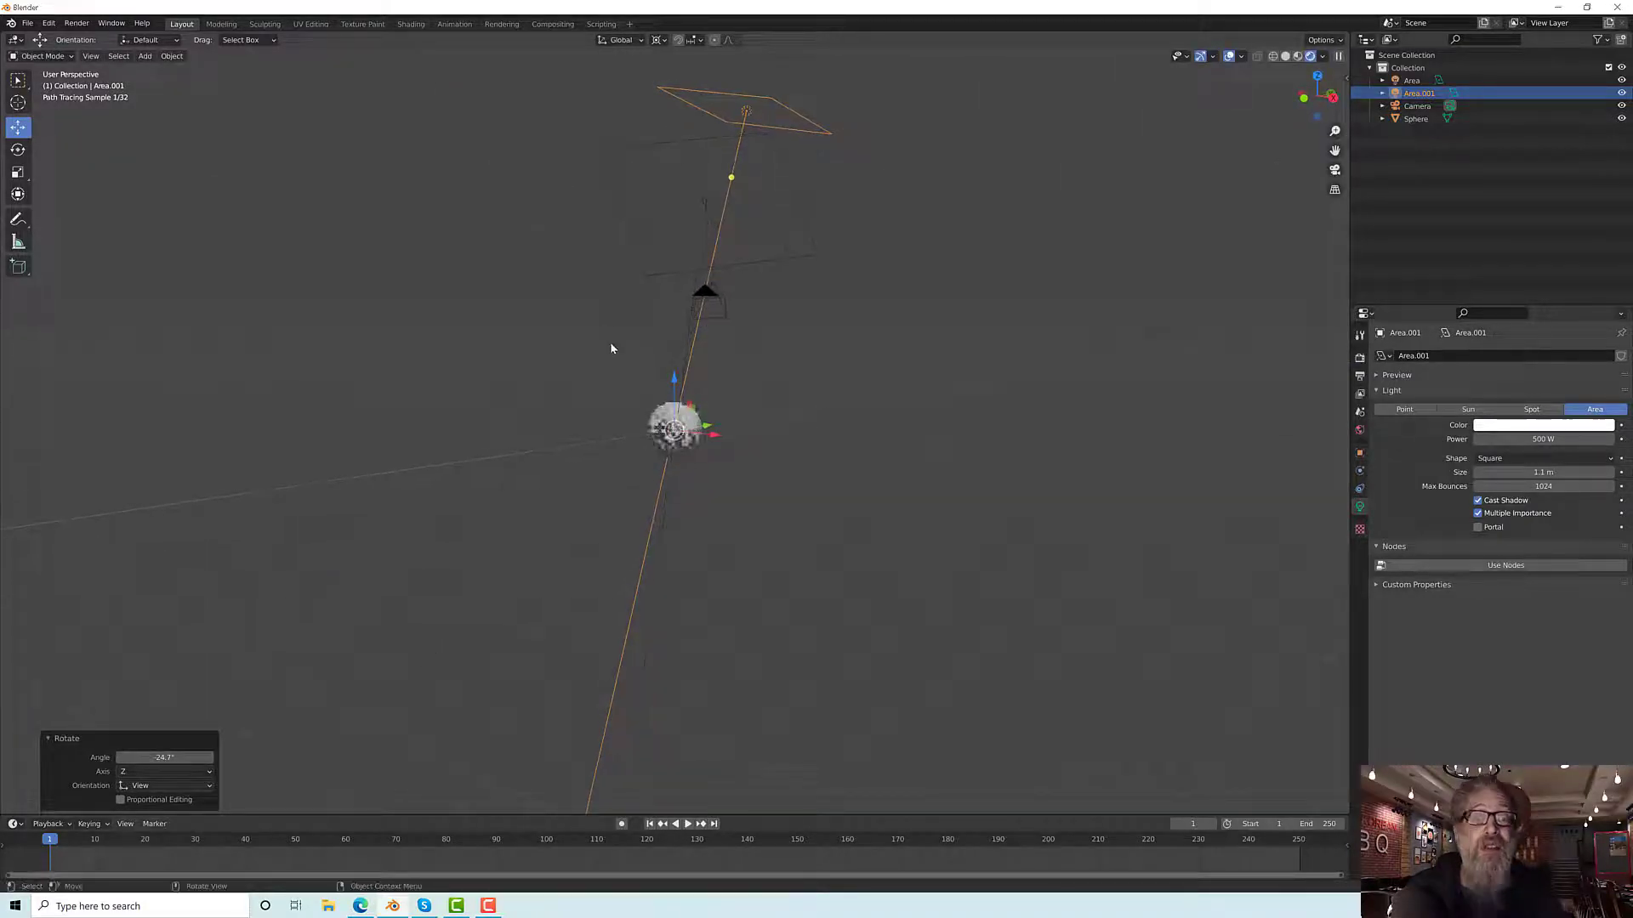
key("r")
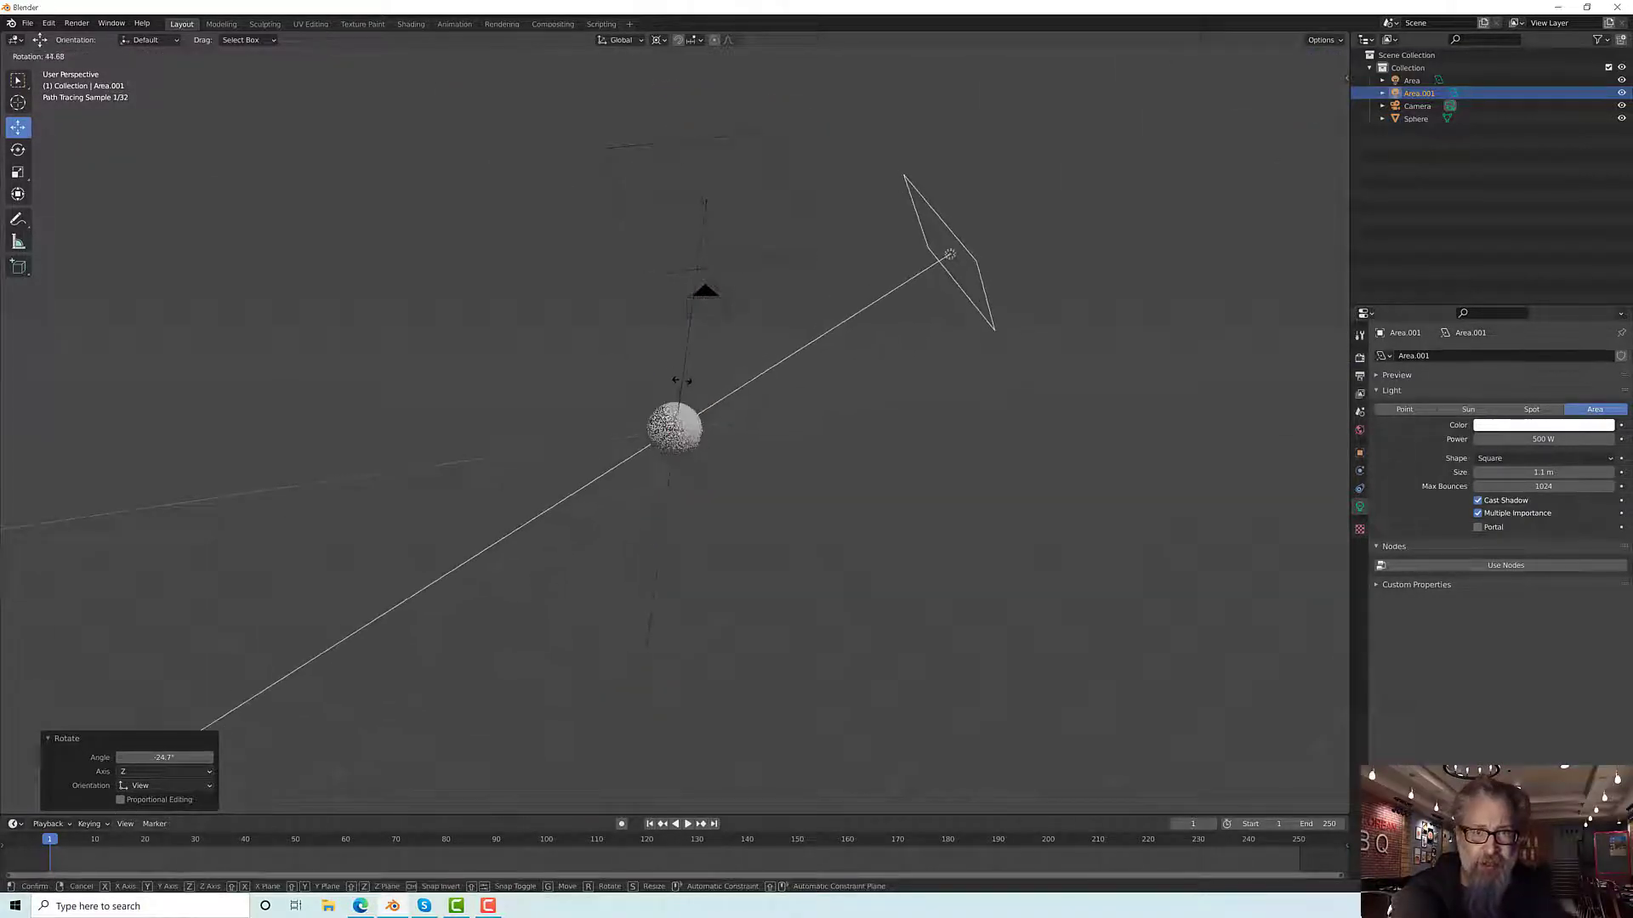
left_click(975, 375)
middle_click_drag(975, 375, 859, 395)
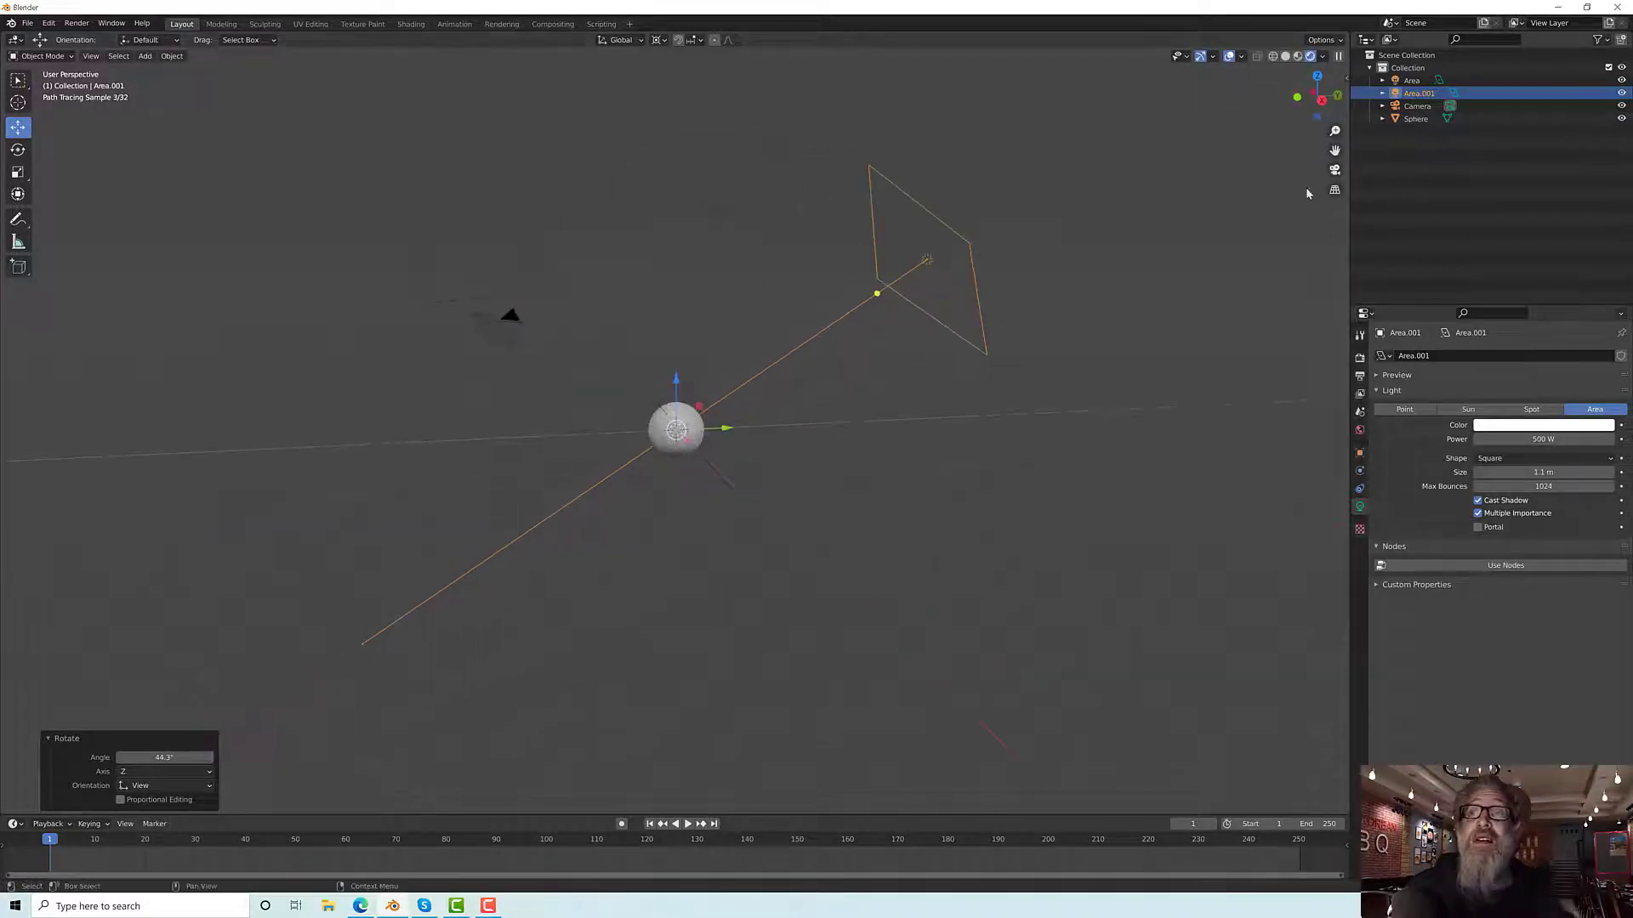
left_click(1335, 170)
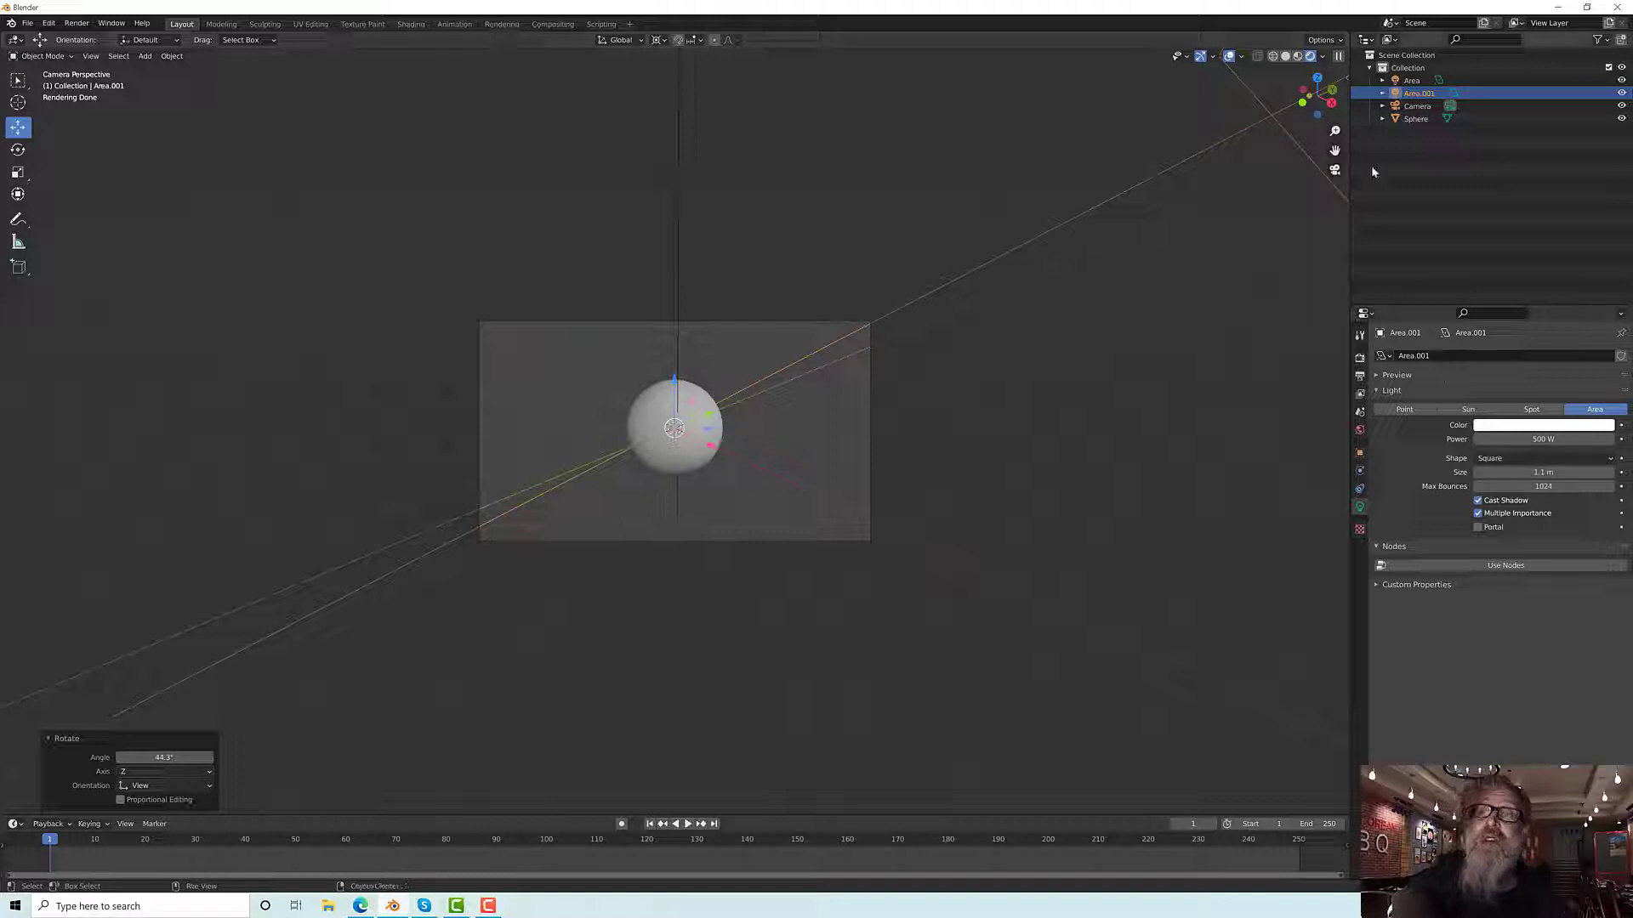
Step: Set the duplicated area light's power to 250 W
left_click(1538, 438)
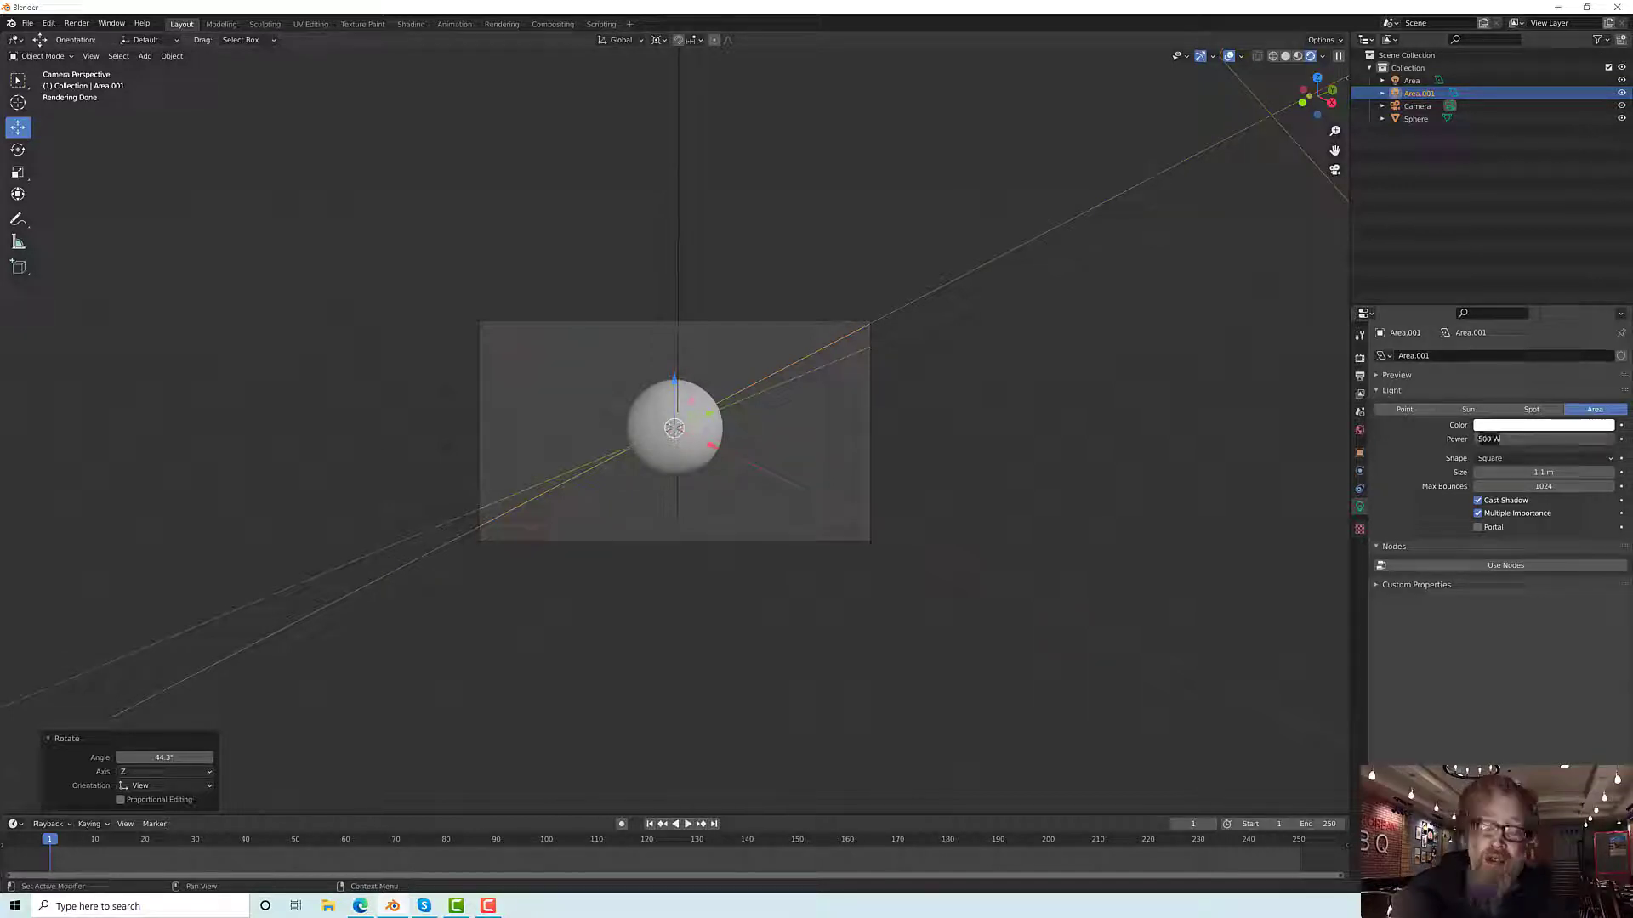
type("250")
key("Return")
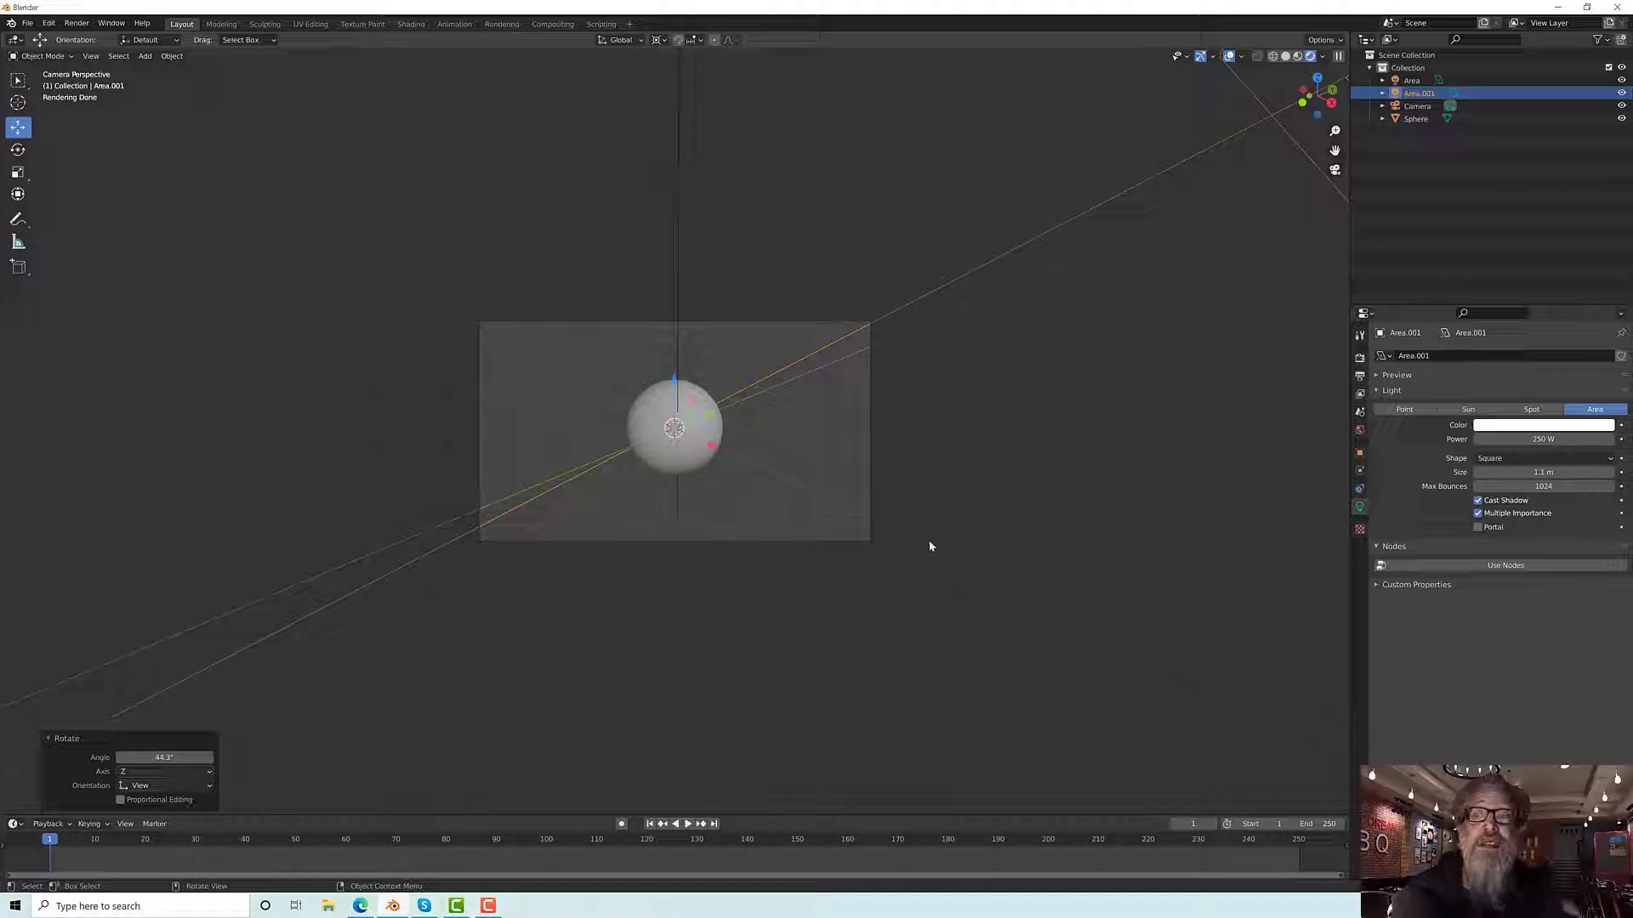
Step: Duplicate the 250 W area light in place and rotate the new copy about -136° in the view around the 3D cursor
left_click(1335, 169)
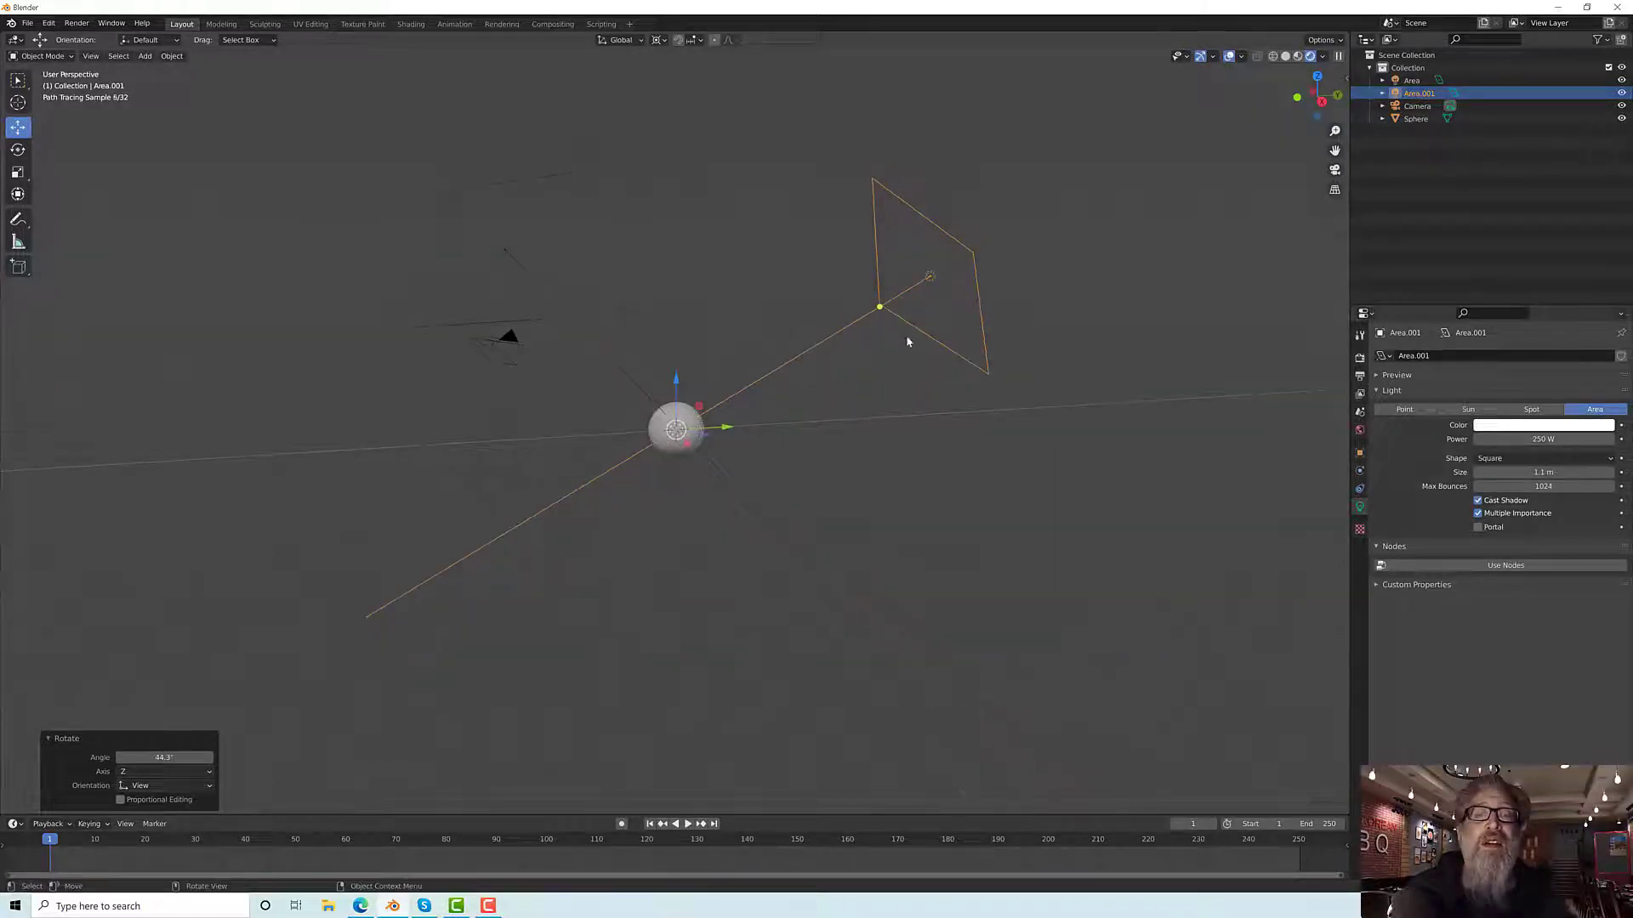
middle_click_drag(907, 339, 758, 395)
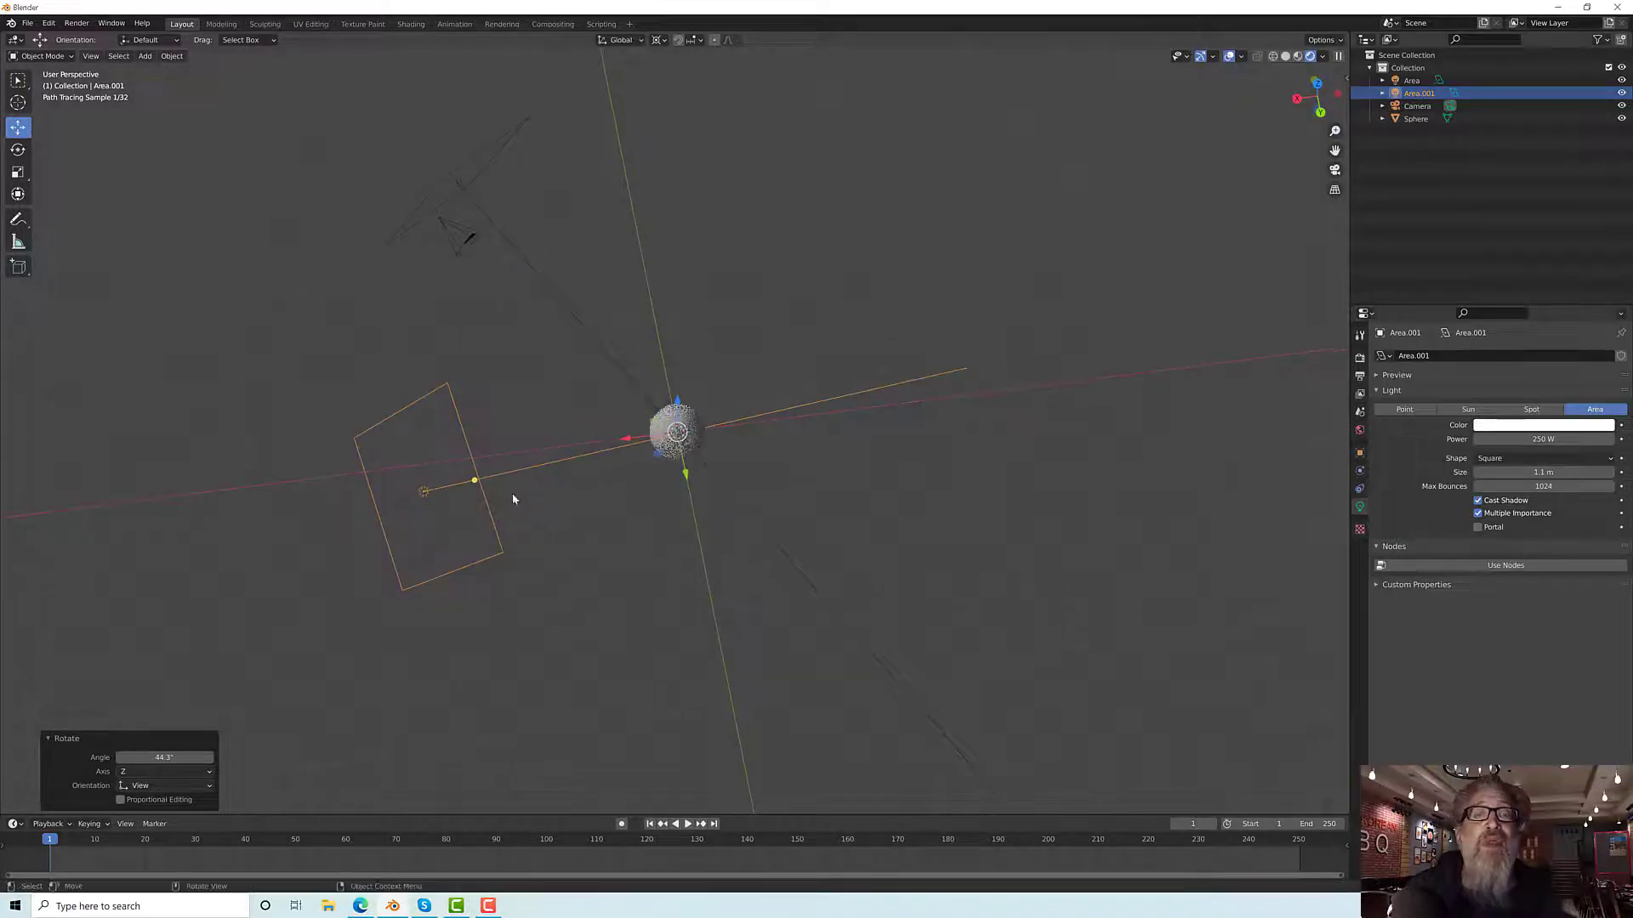
middle_click_drag(483, 505, 426, 344)
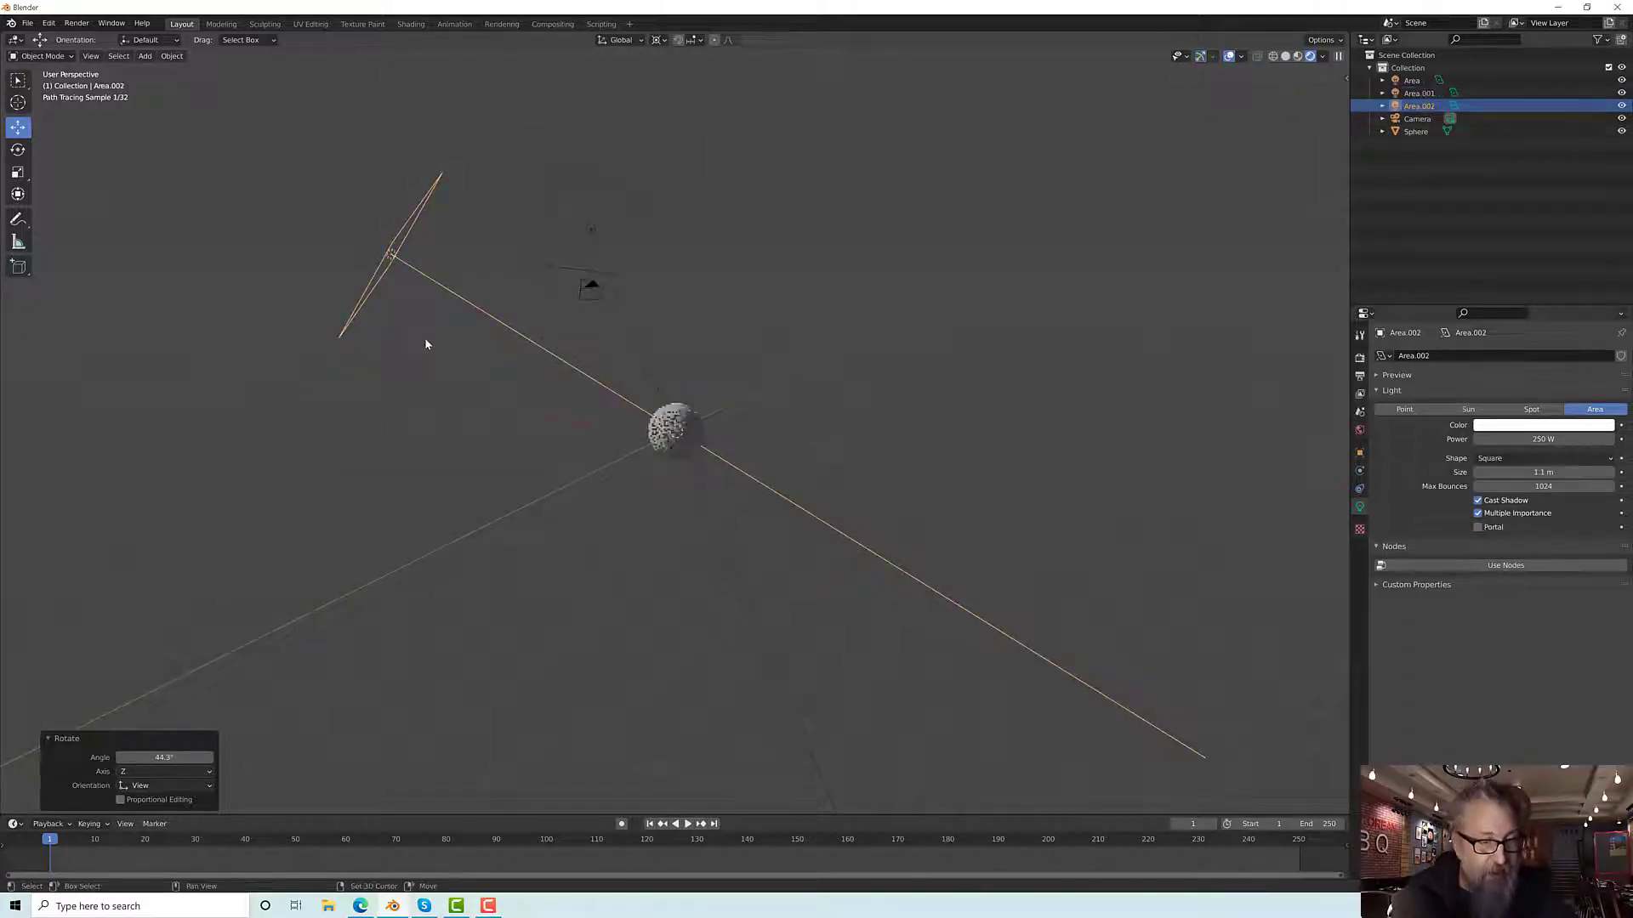
key("shift+d")
right_click(429, 340)
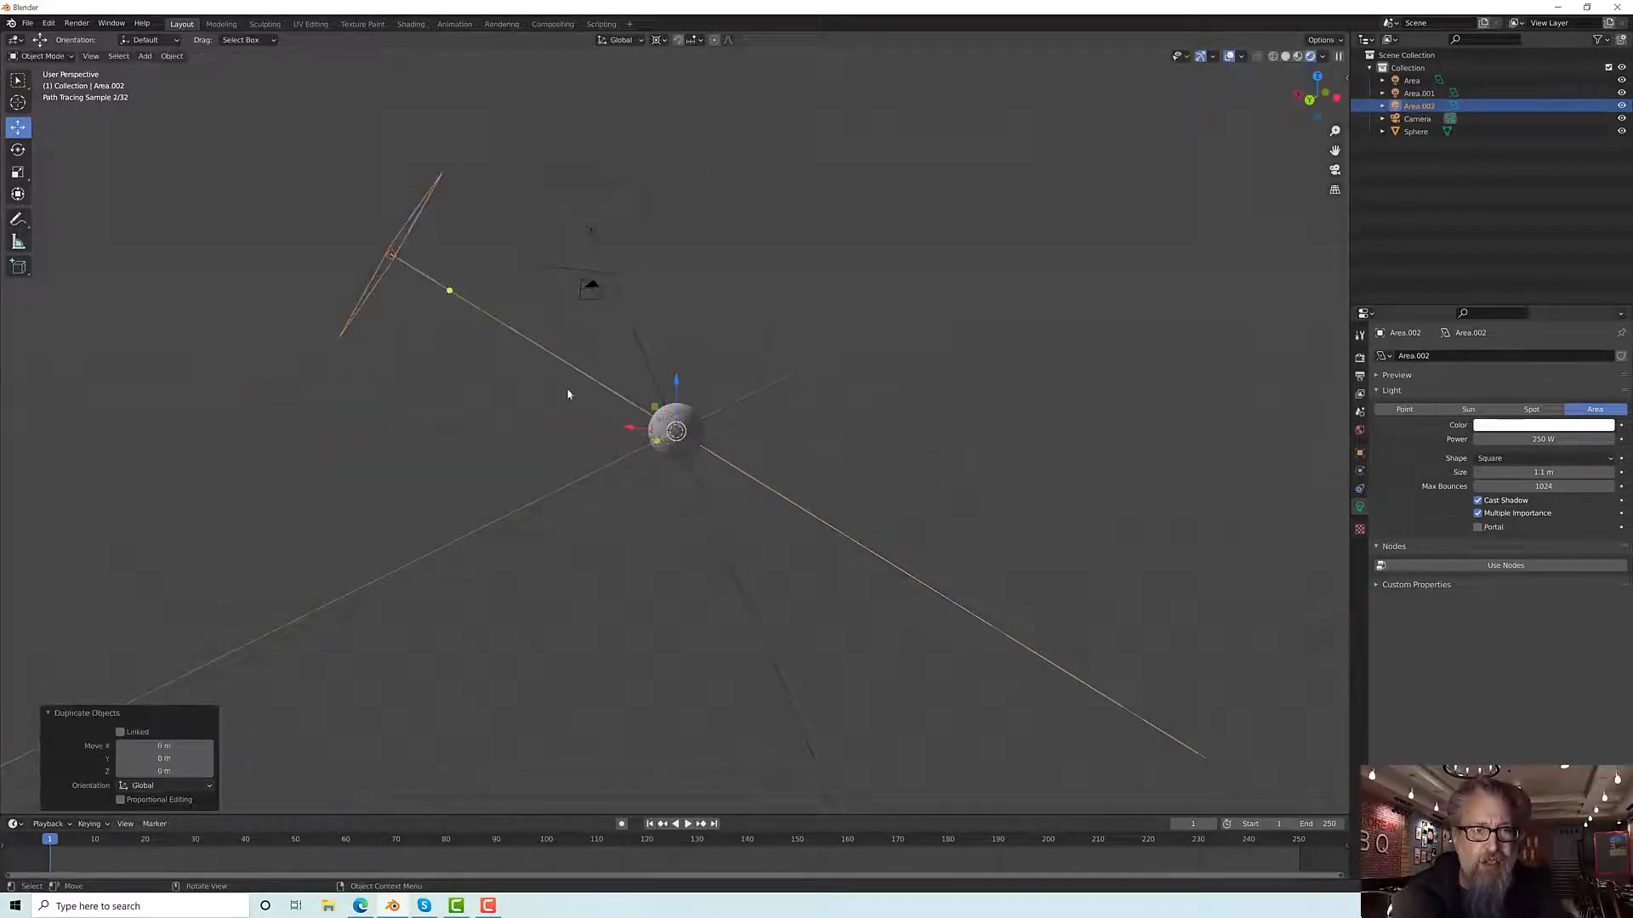
middle_click_drag(567, 392, 491, 527)
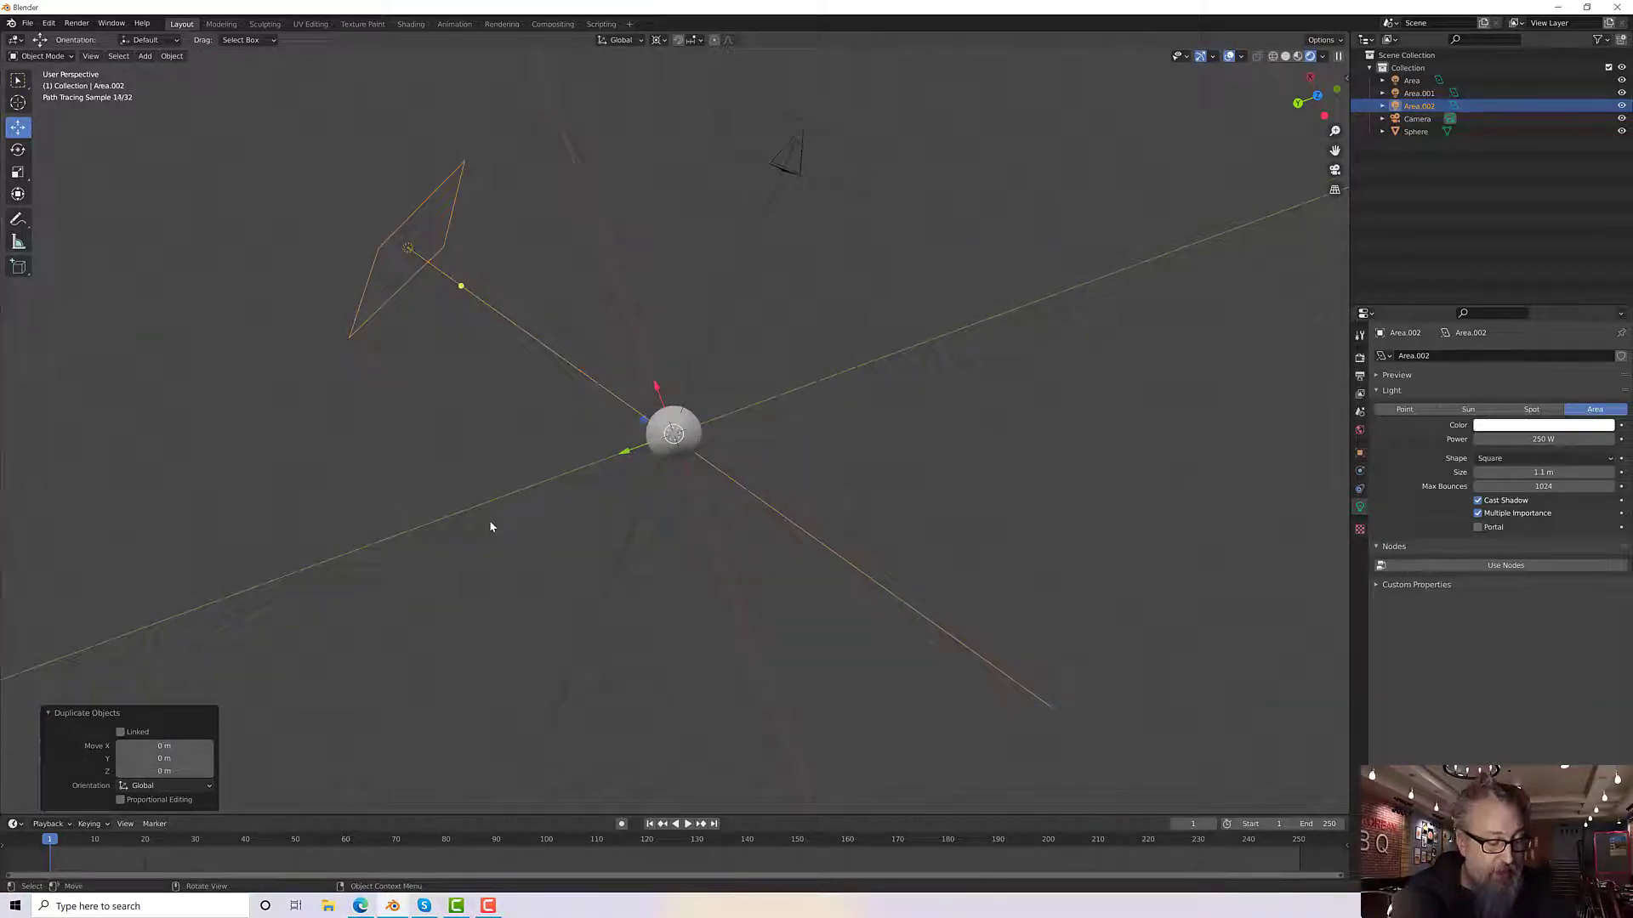
key("r")
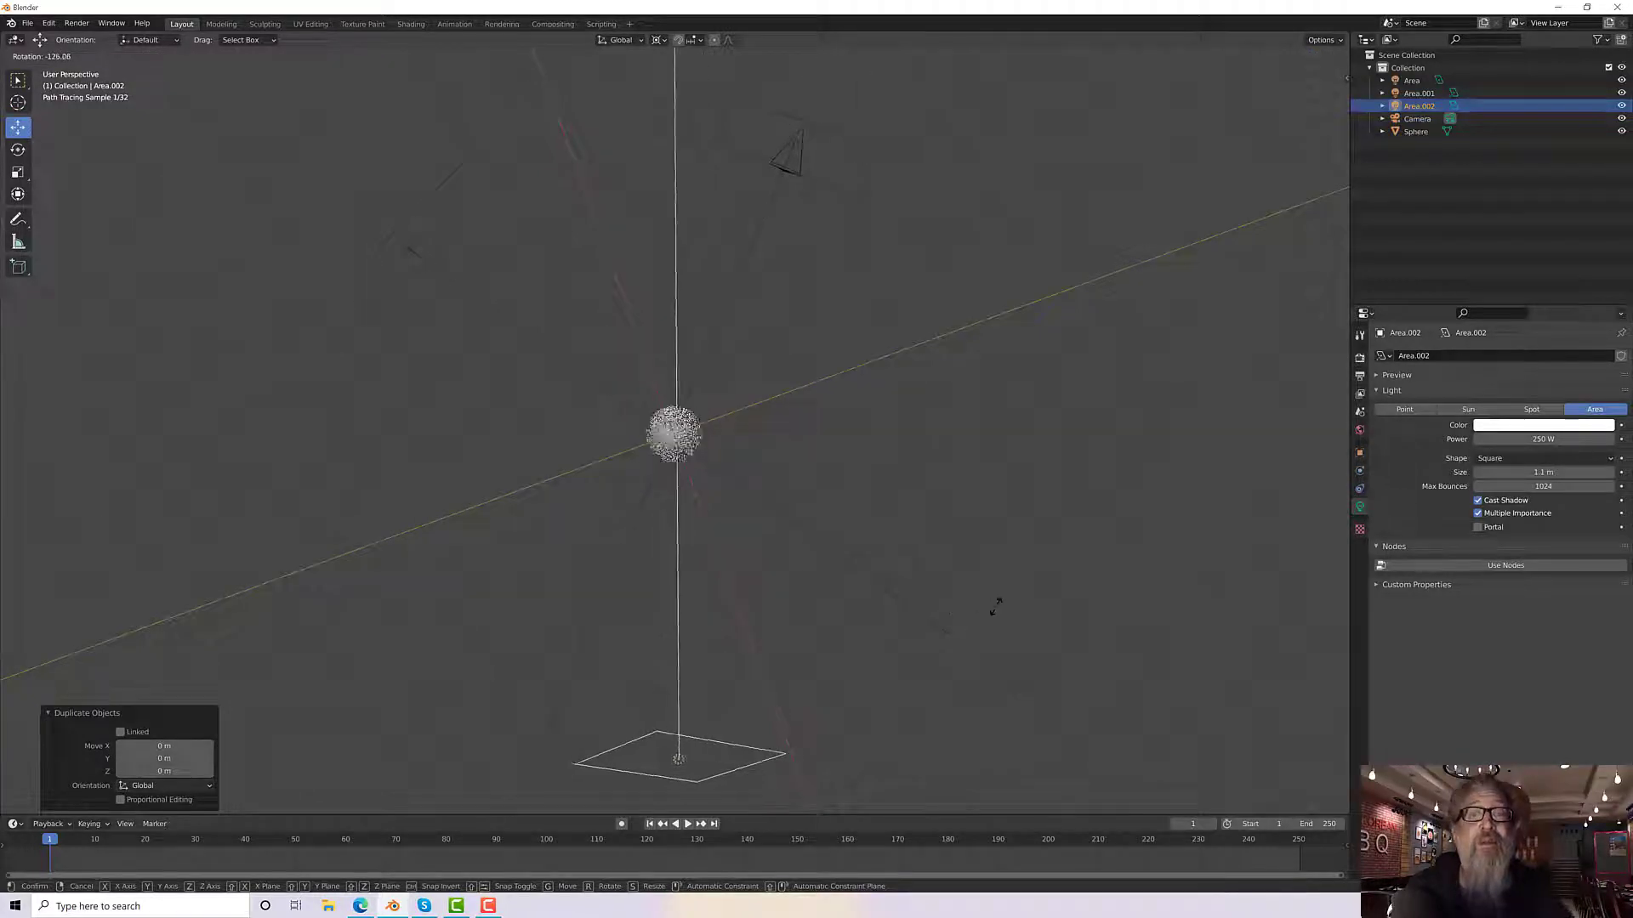
left_click(1037, 574)
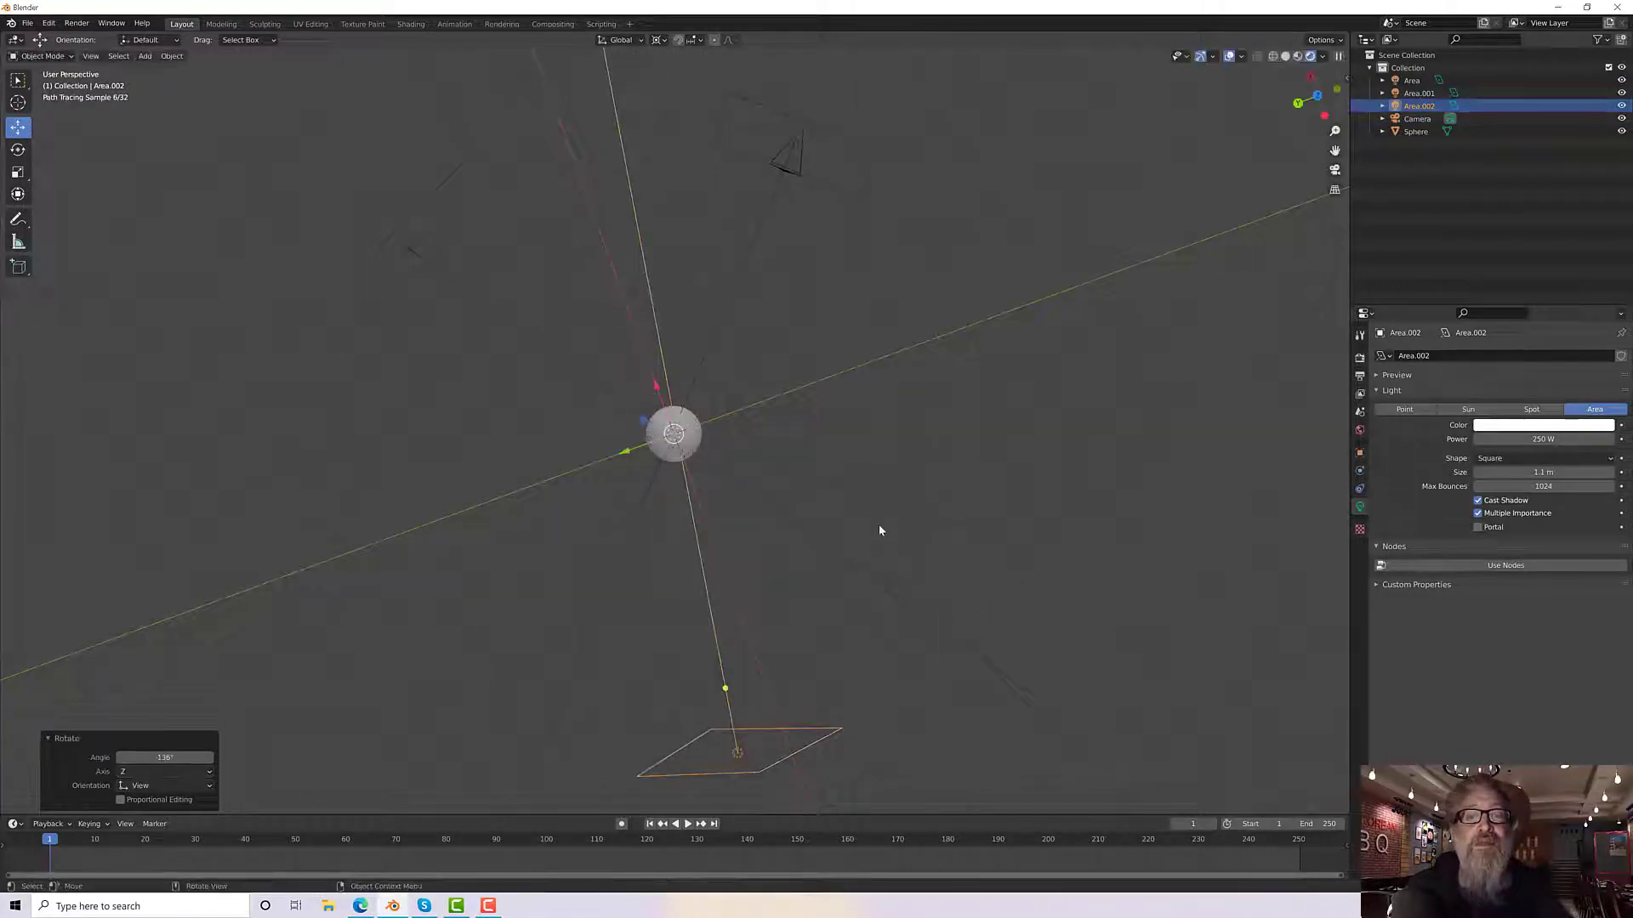
Step: Rotate the third area light about -3.07° around the 3D cursor in the camera view
middle_click_drag(861, 441, 821, 387)
middle_click_drag(736, 326, 680, 408)
scroll(680, 407, "up", 6)
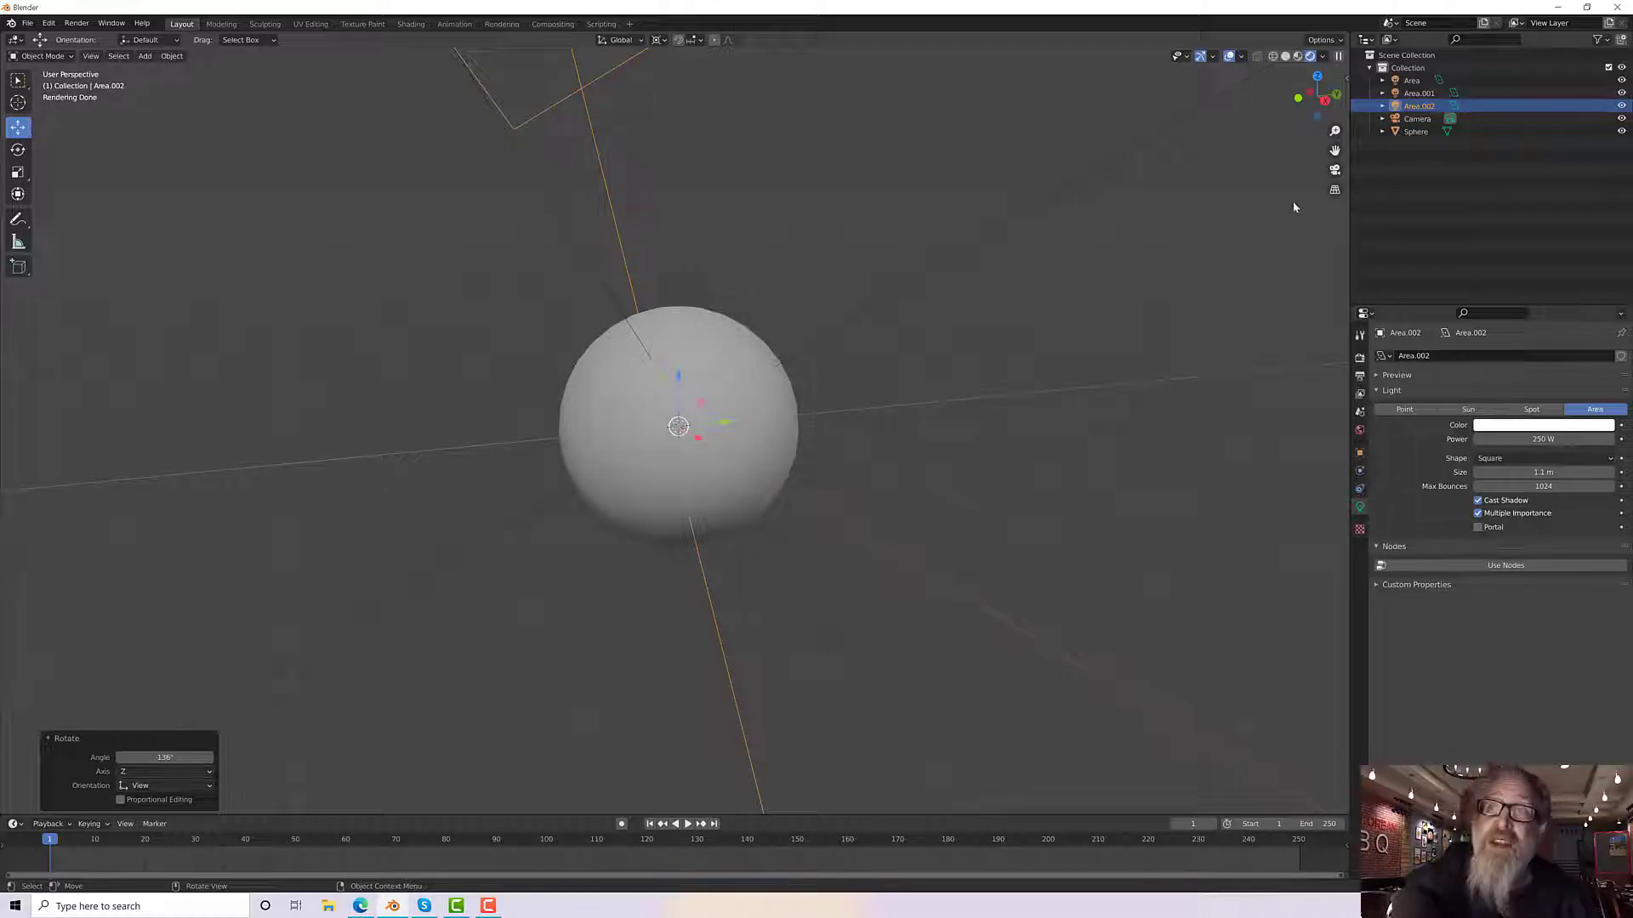
left_click(1335, 169)
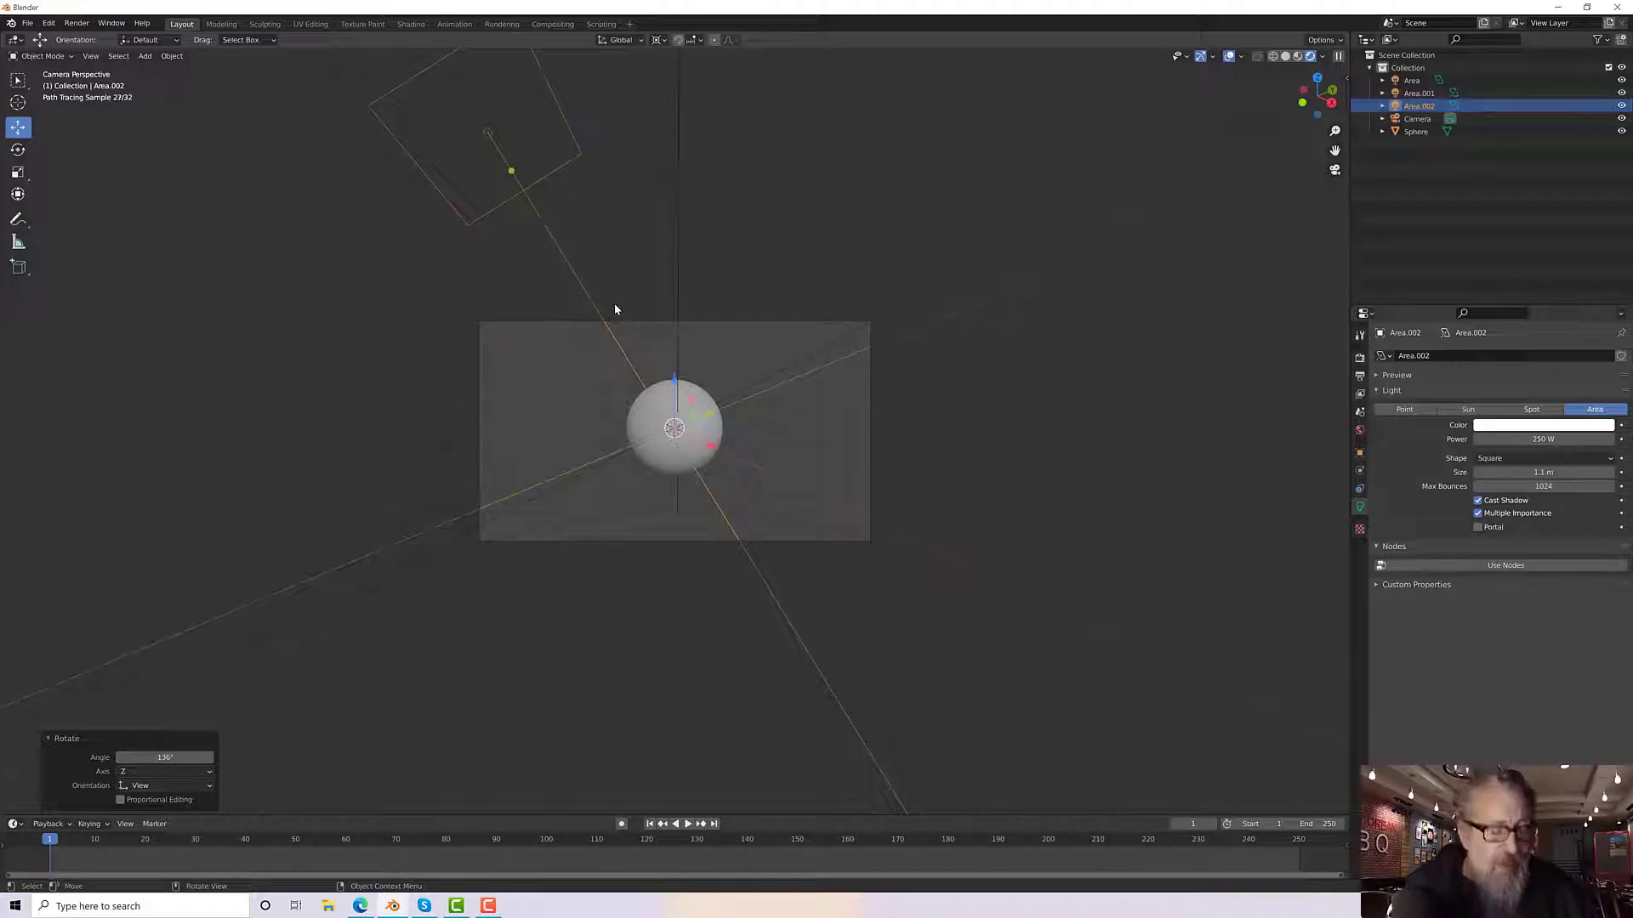
key("r")
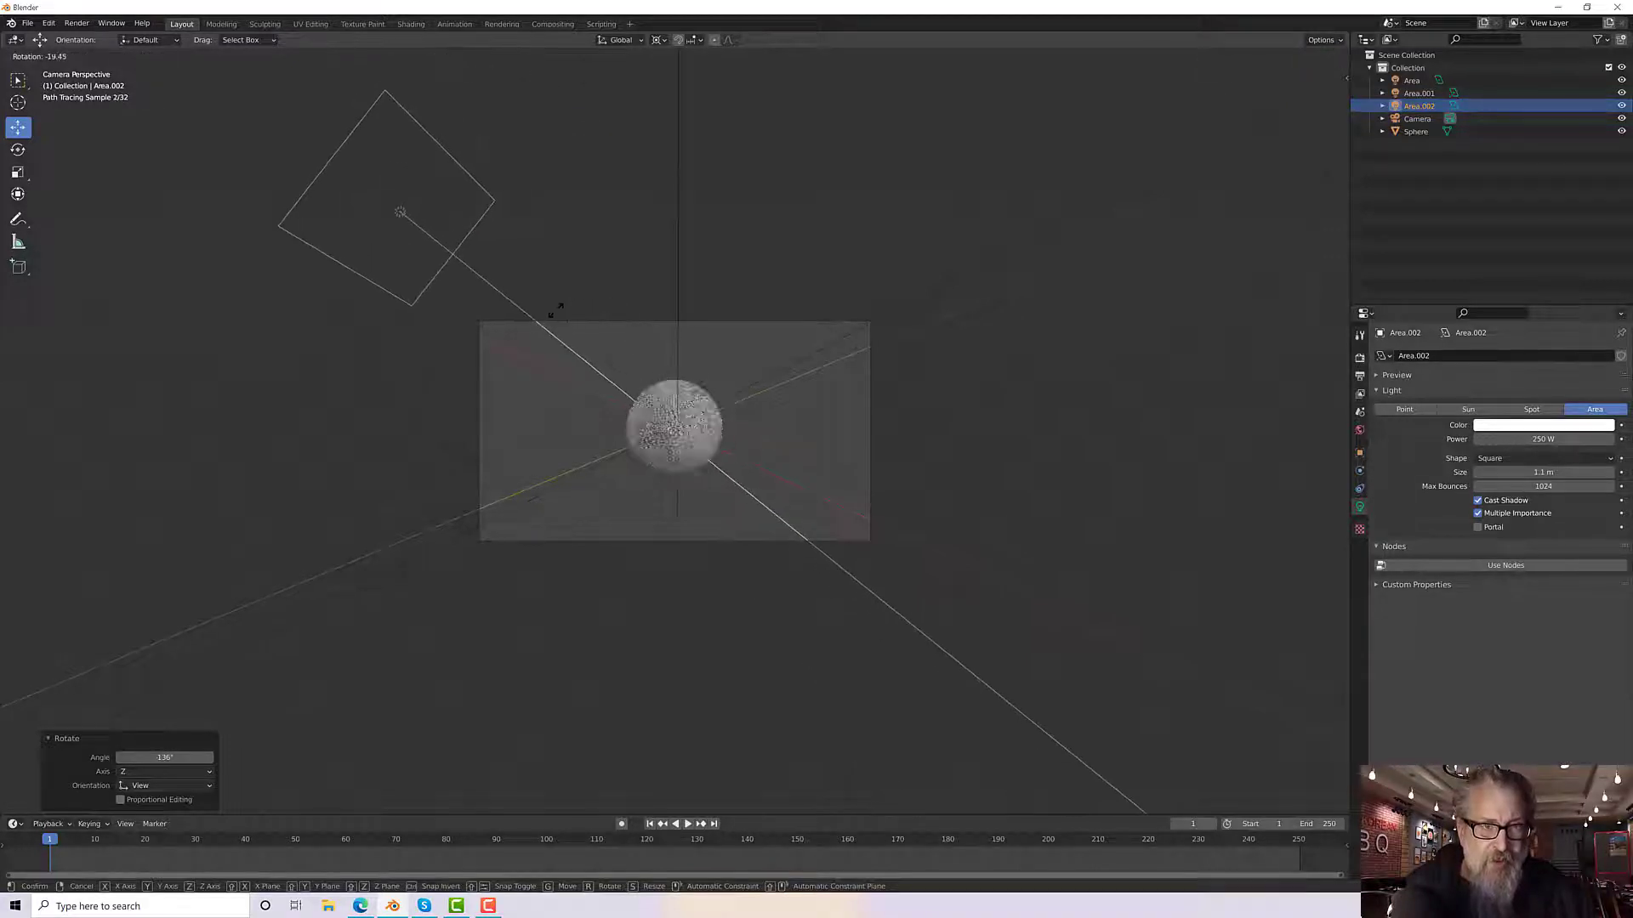
left_click(680, 294)
Step: Rotate the third area light about 46.3° around the global Z axis and check the sphere's lighting through the camera
mouse_move(680, 295)
middle_mouse_down()
mouse_move(680, 277)
mouse_move(677, 313)
middle_mouse_up()
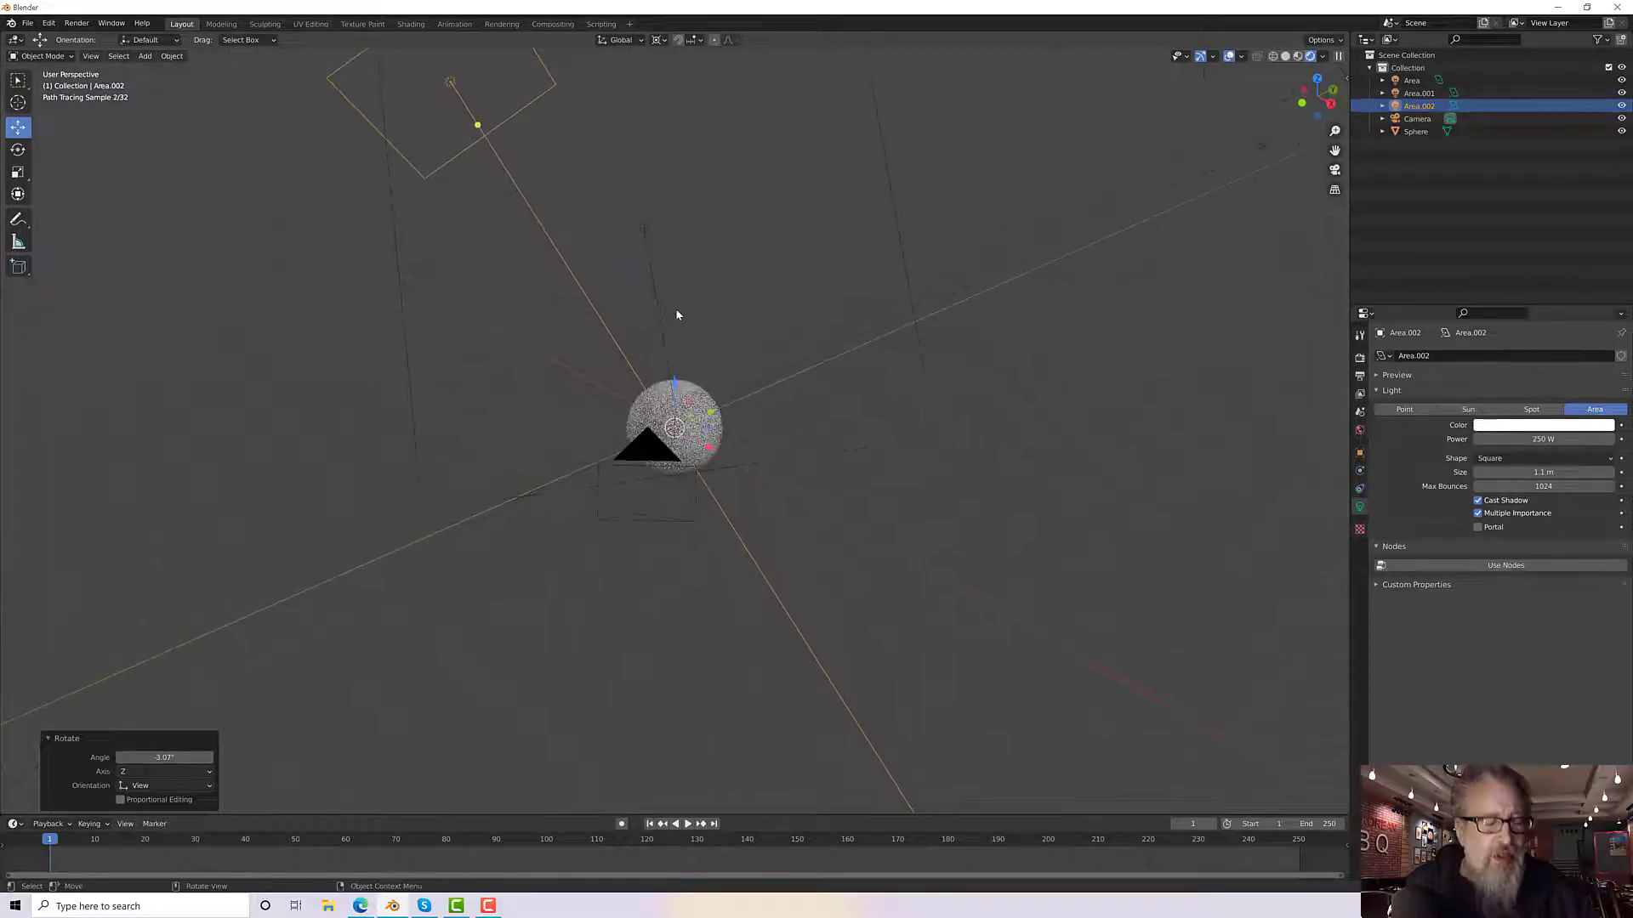
key("r")
key("z")
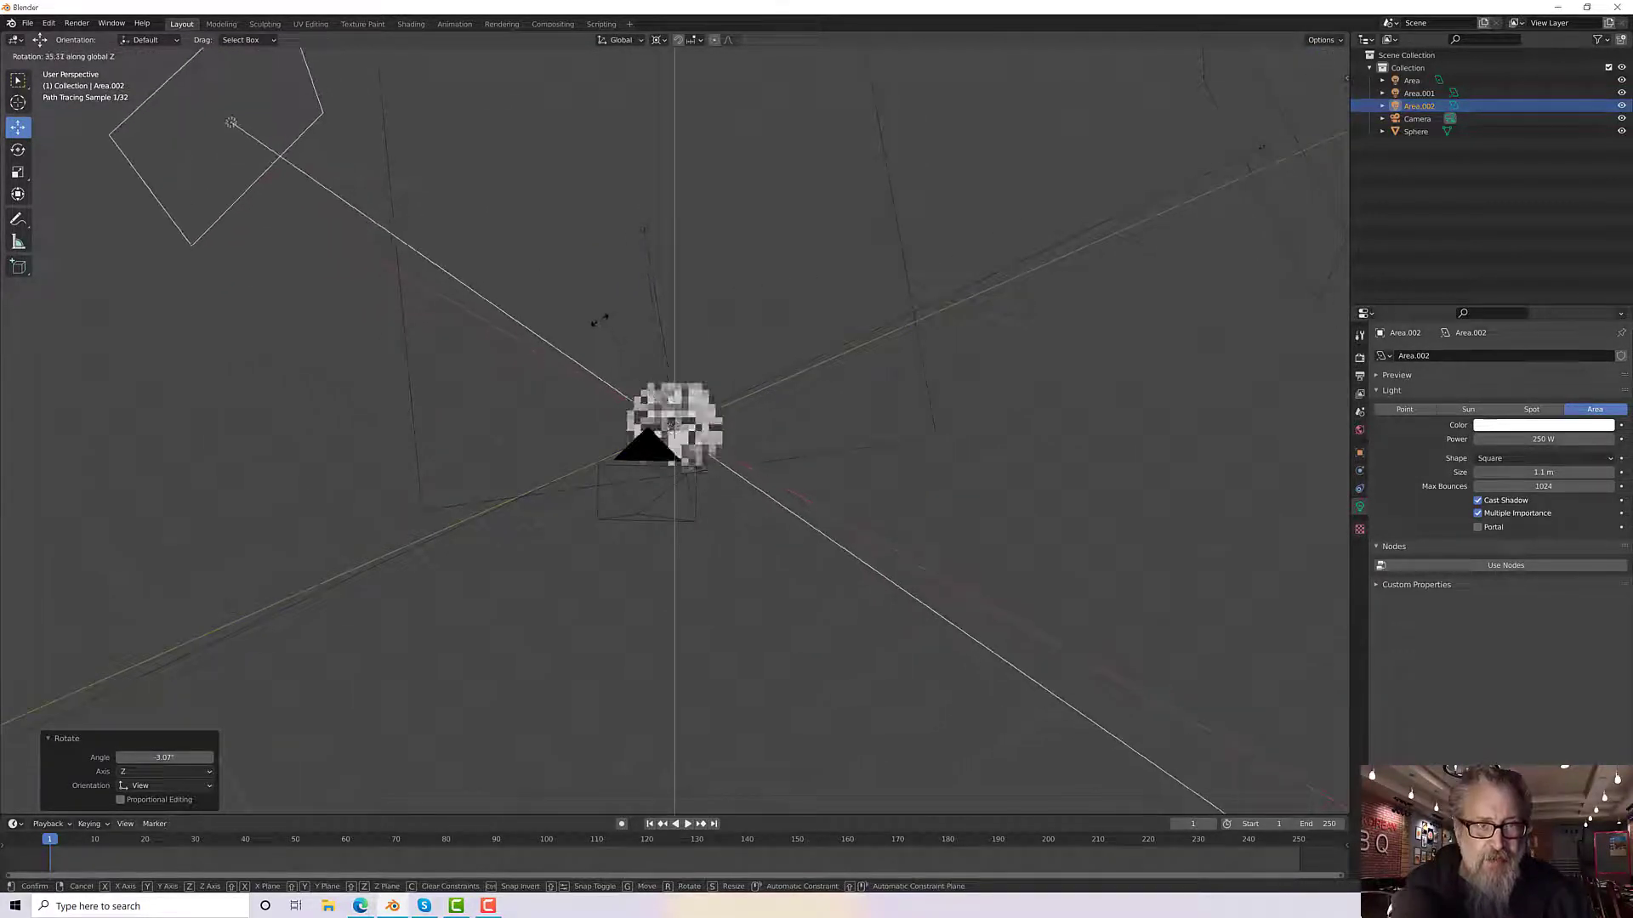
left_click(690, 340)
middle_click_drag(690, 340, 687, 303)
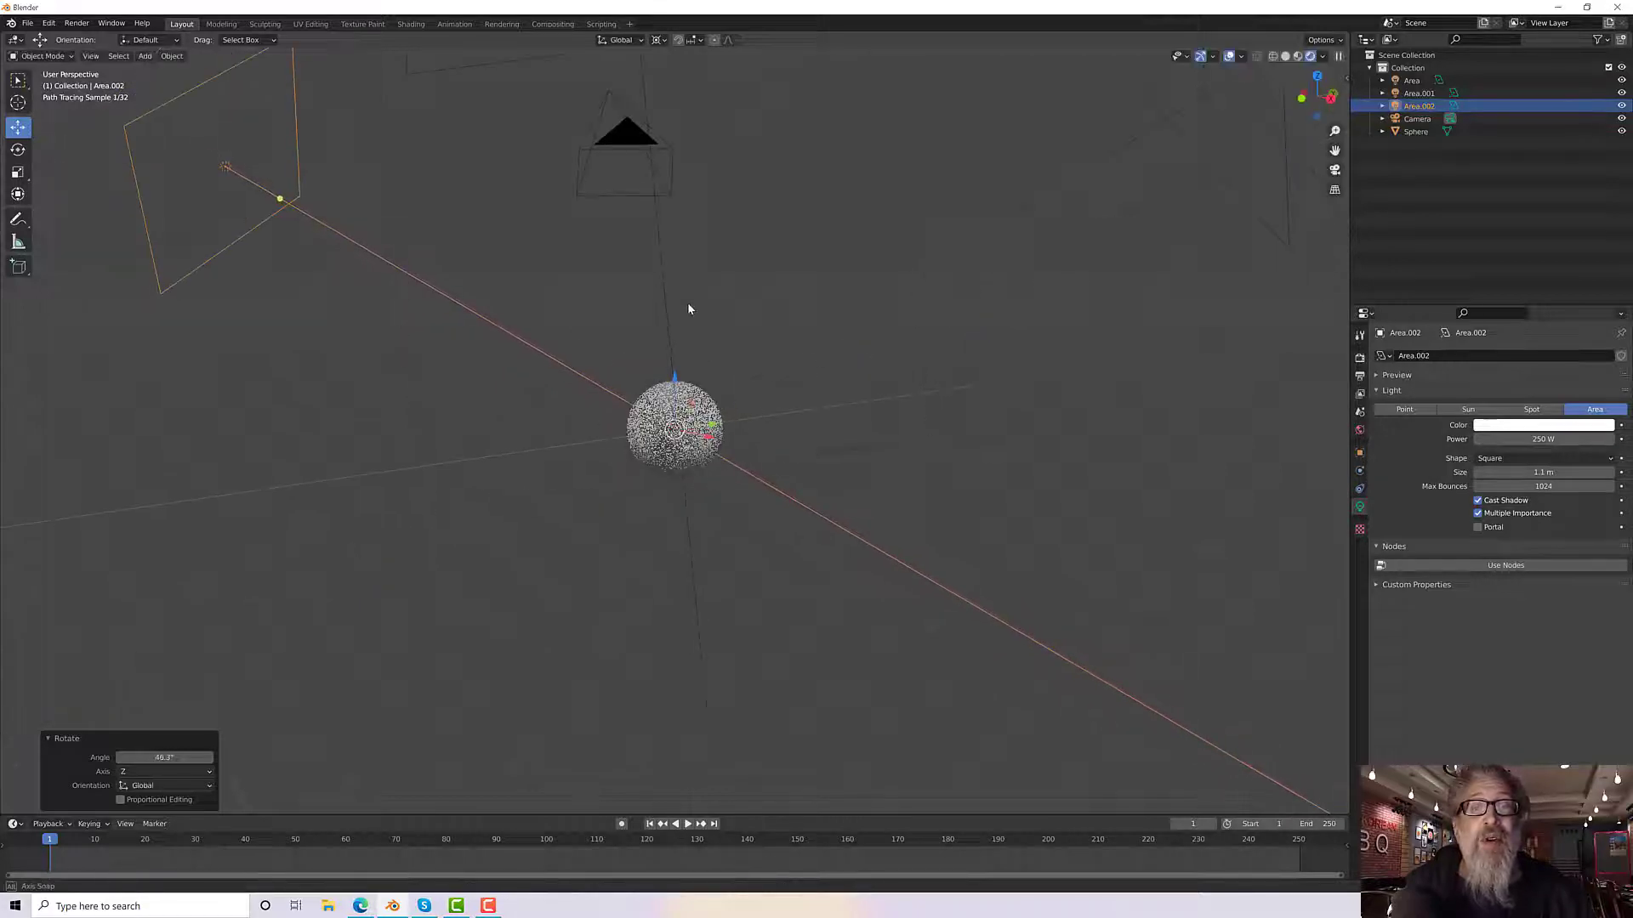
left_click(1335, 170)
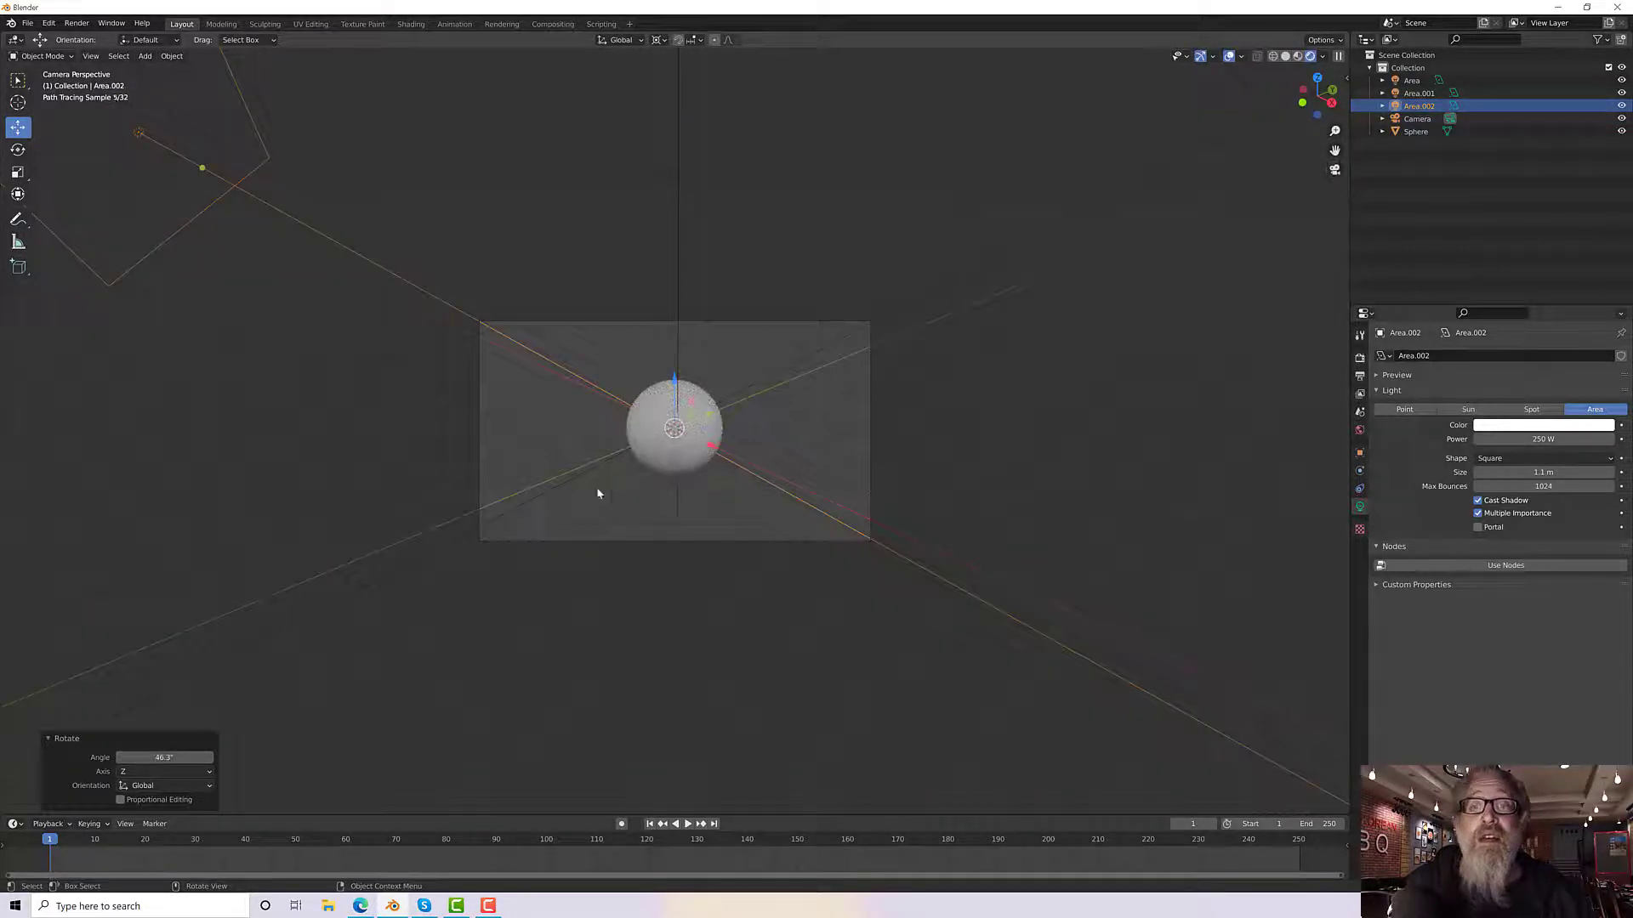
middle_click_drag(722, 436, 765, 425)
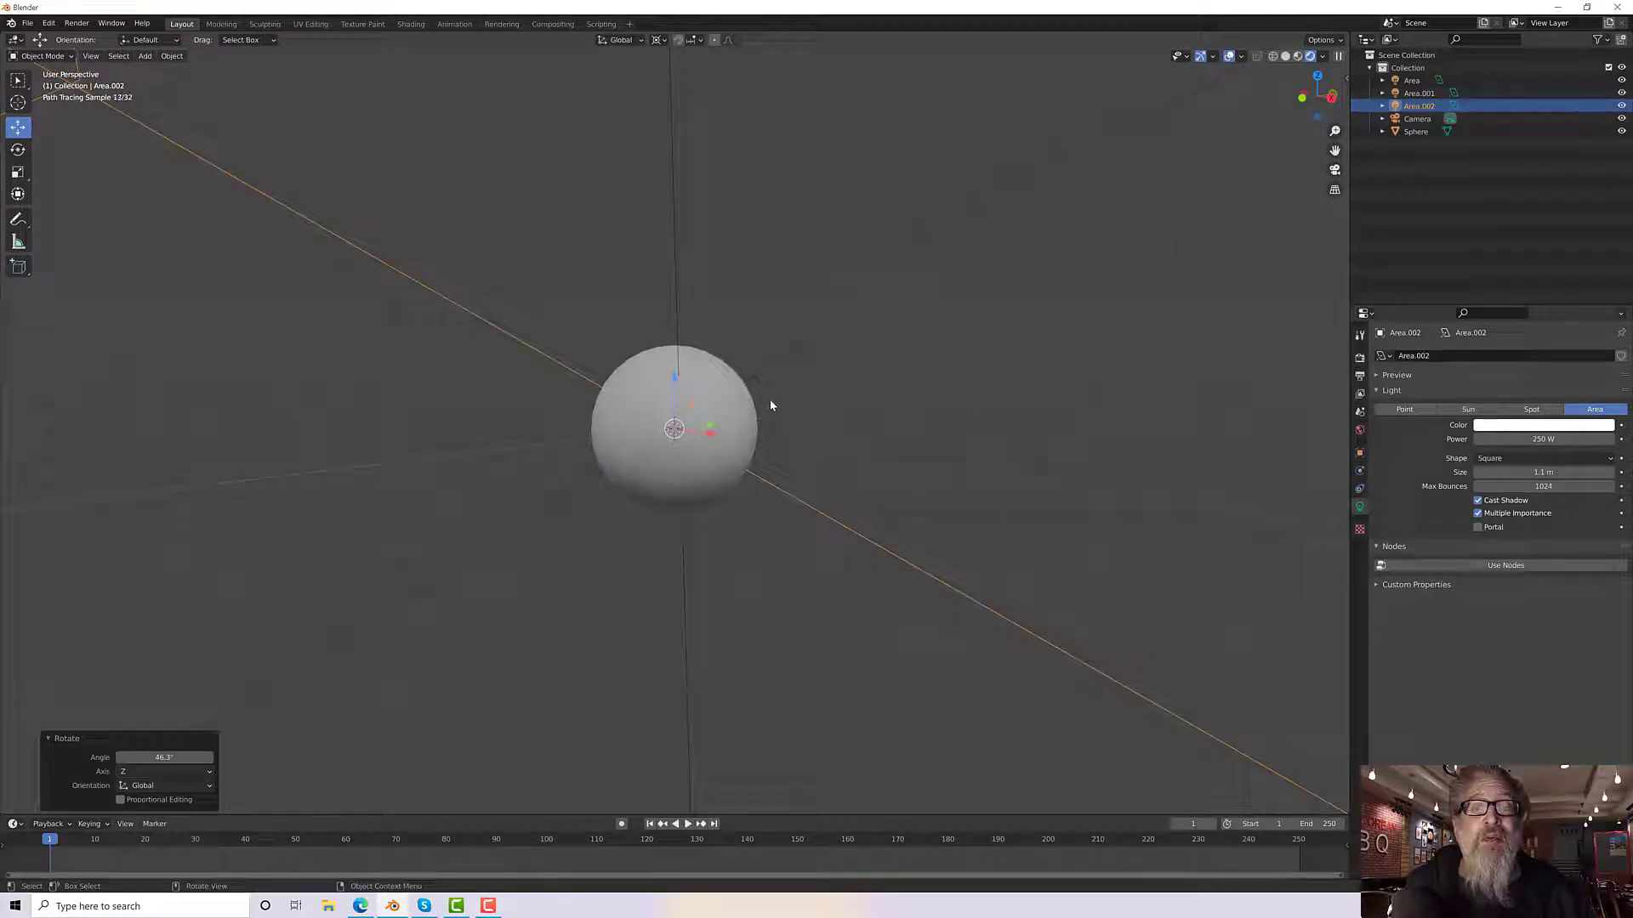
scroll(769, 407, "down", 2)
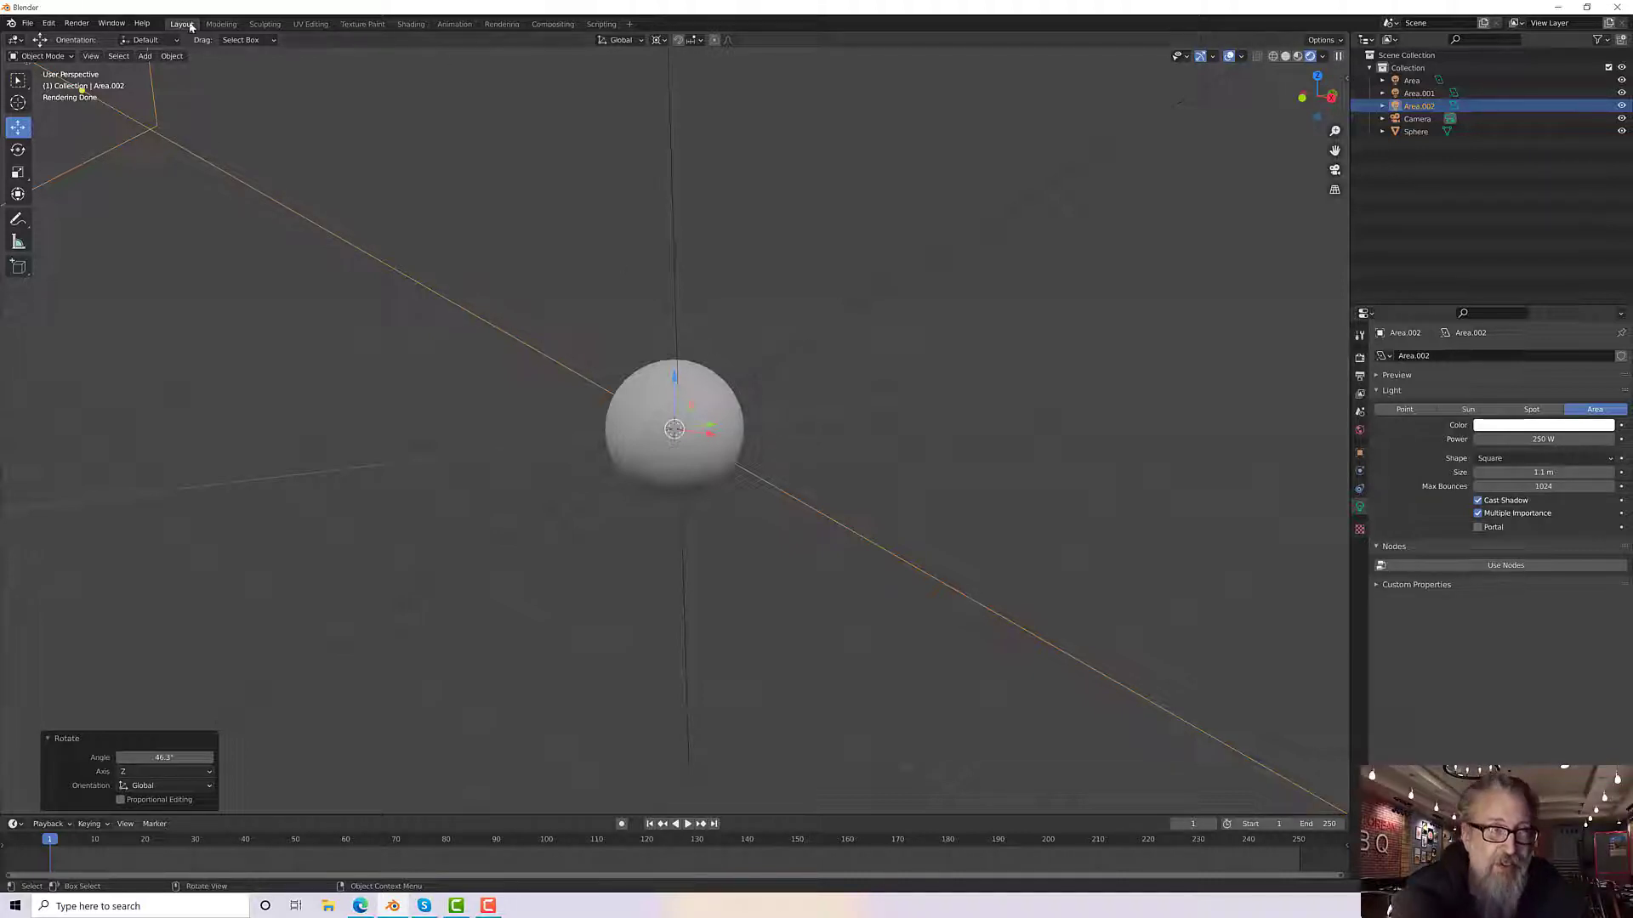
Step: Start saving the scene under a new name and create and open a folder named Shaders inside the youtube folder
left_click(28, 23)
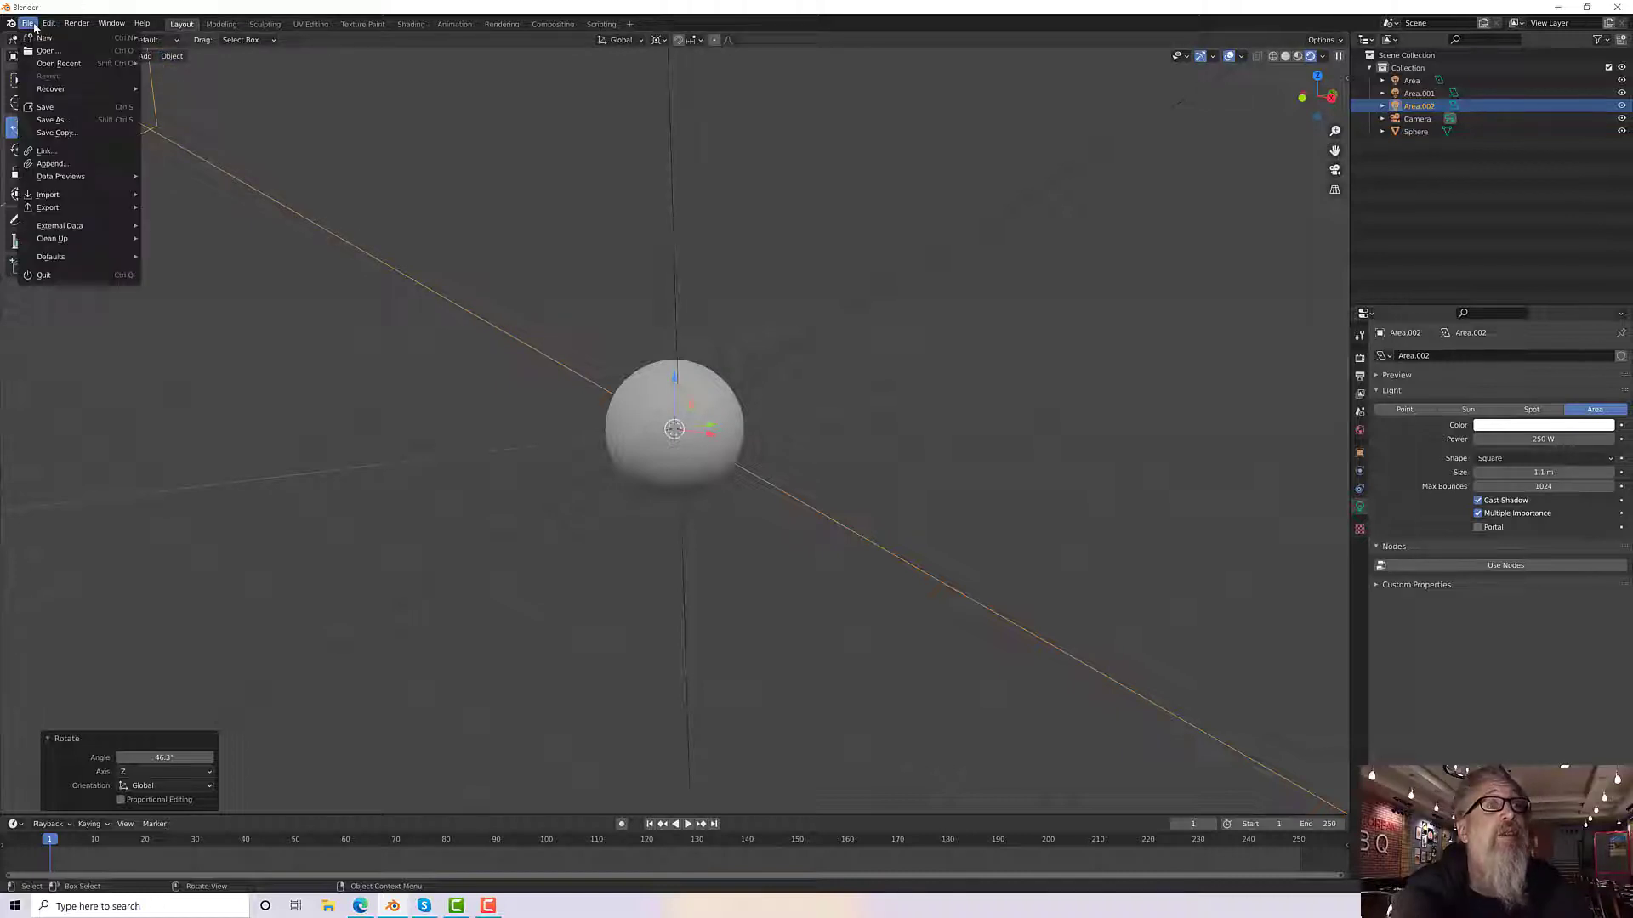
left_click(53, 120)
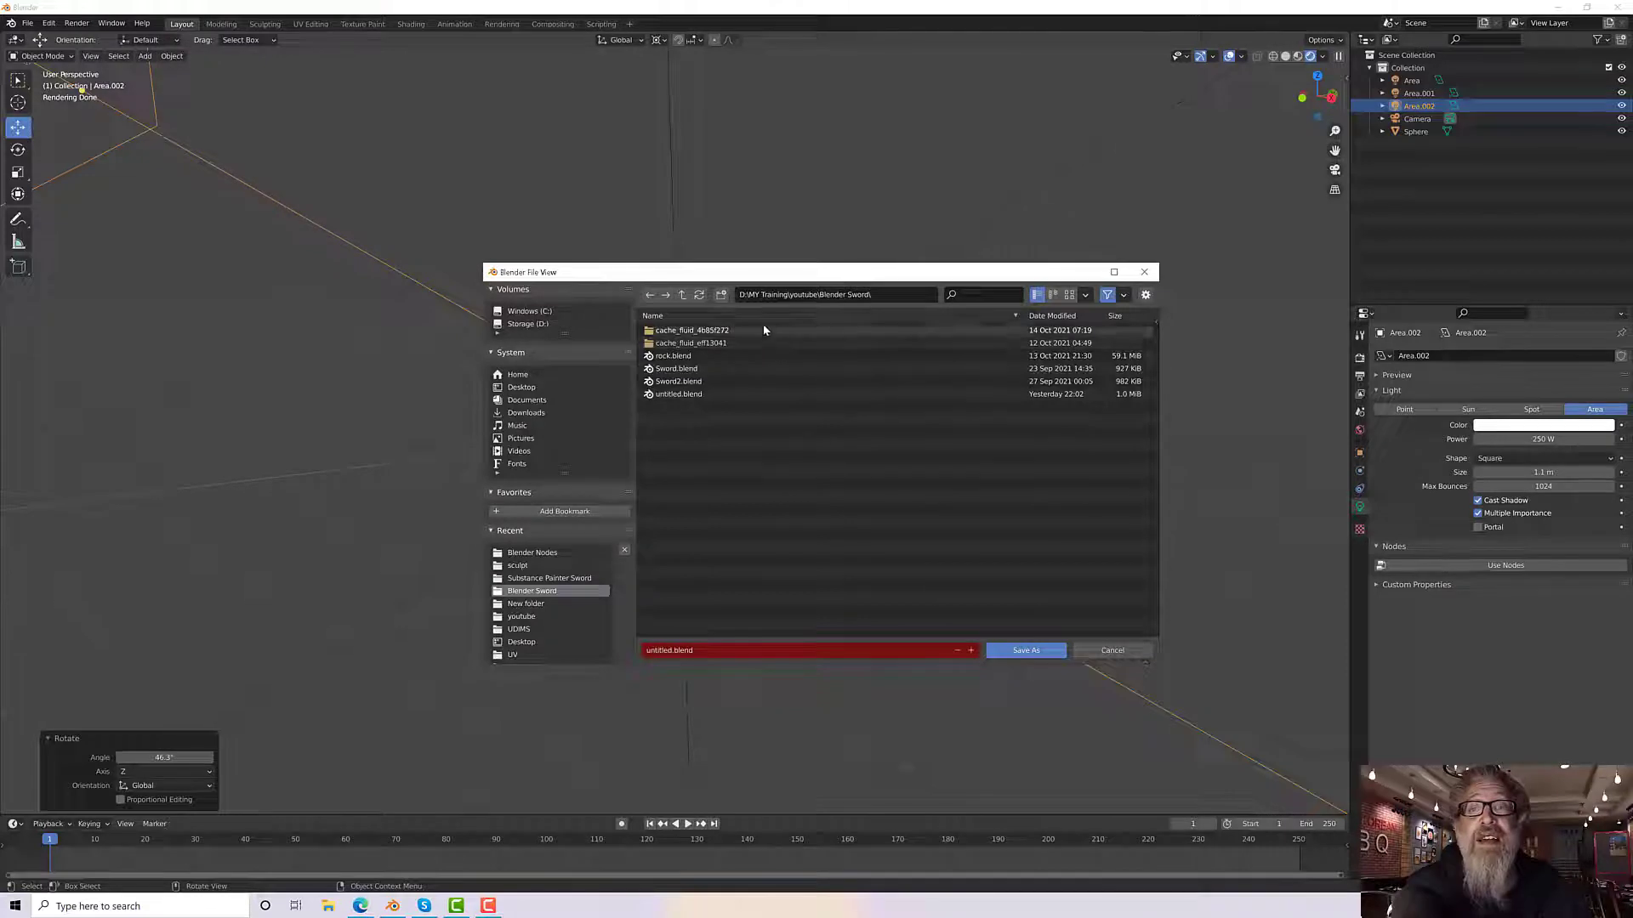
left_click(682, 294)
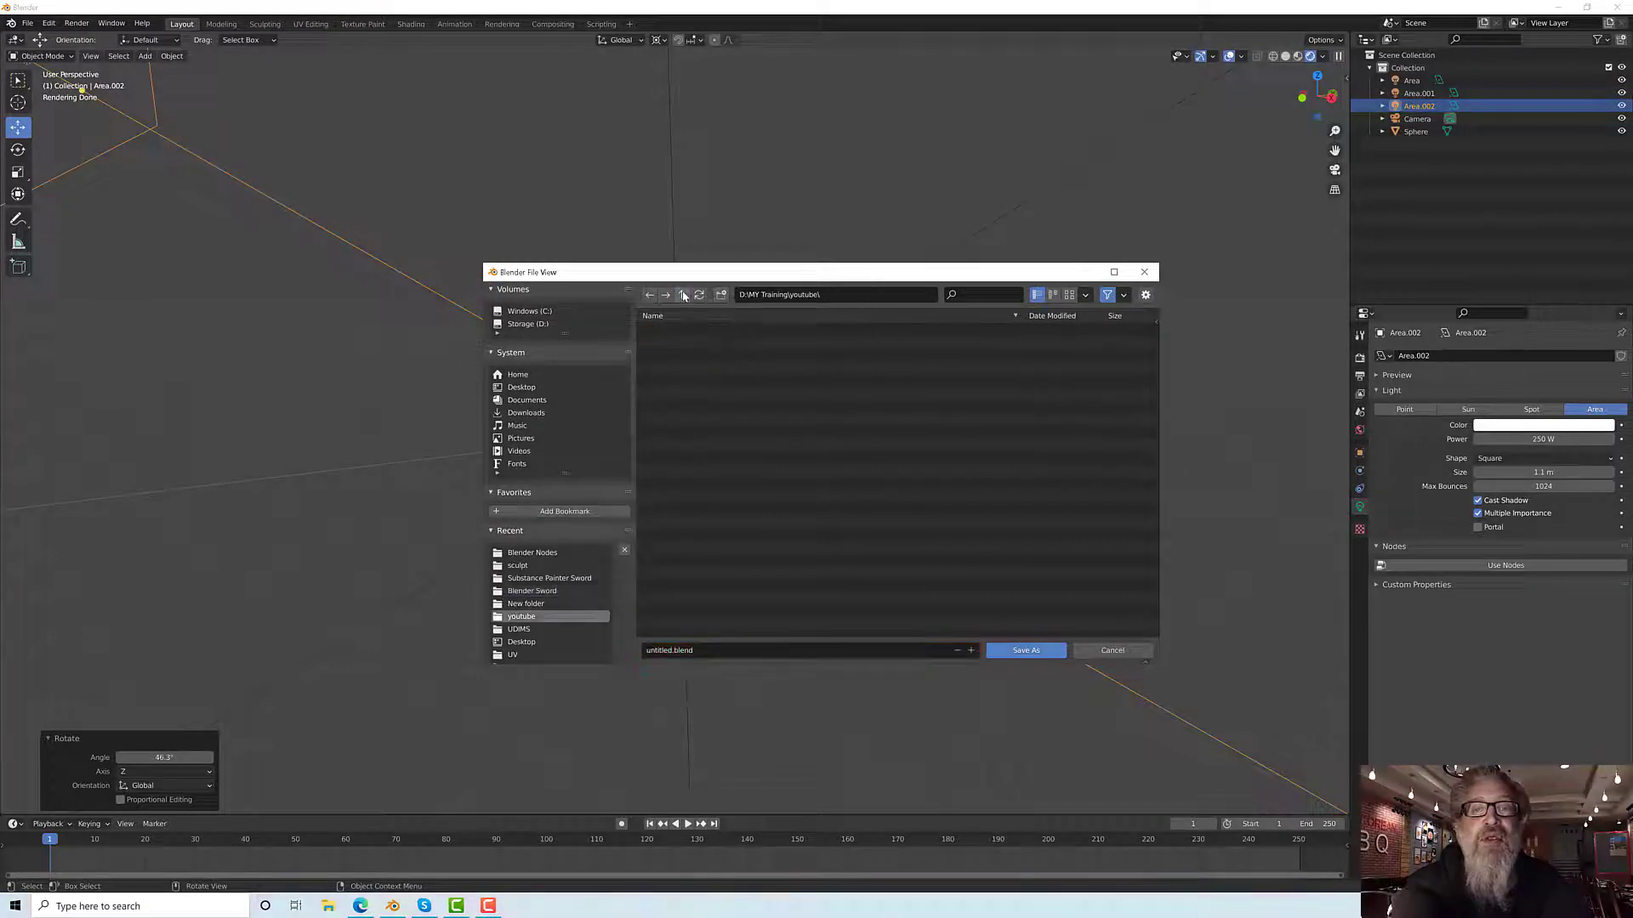
left_click(683, 295)
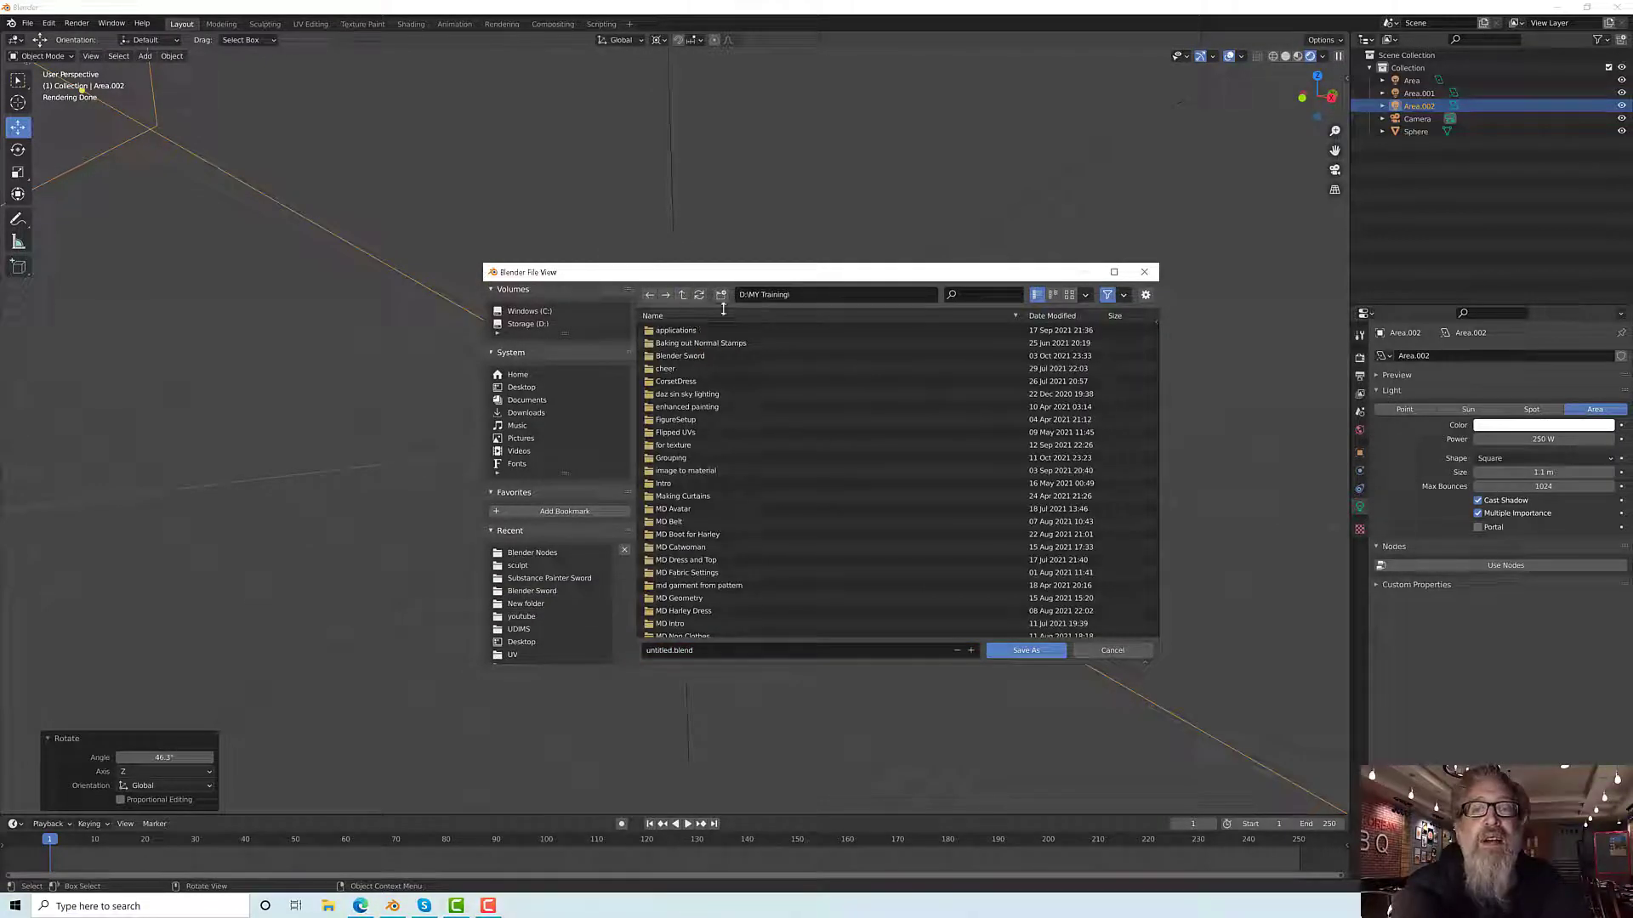
left_click(651, 296)
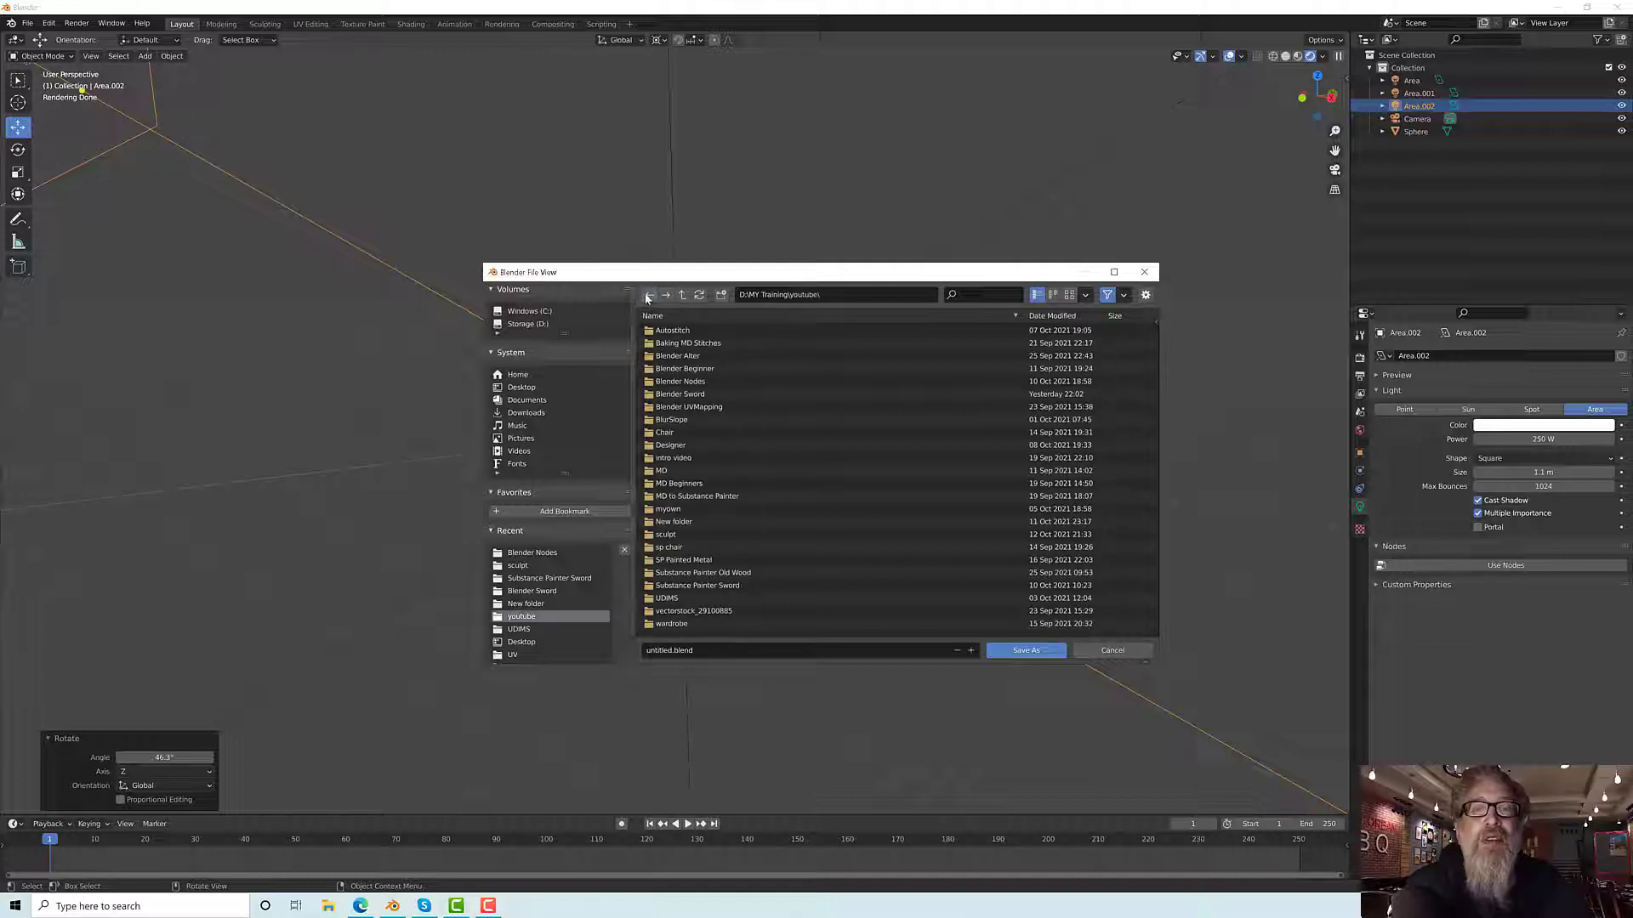
left_click(721, 295)
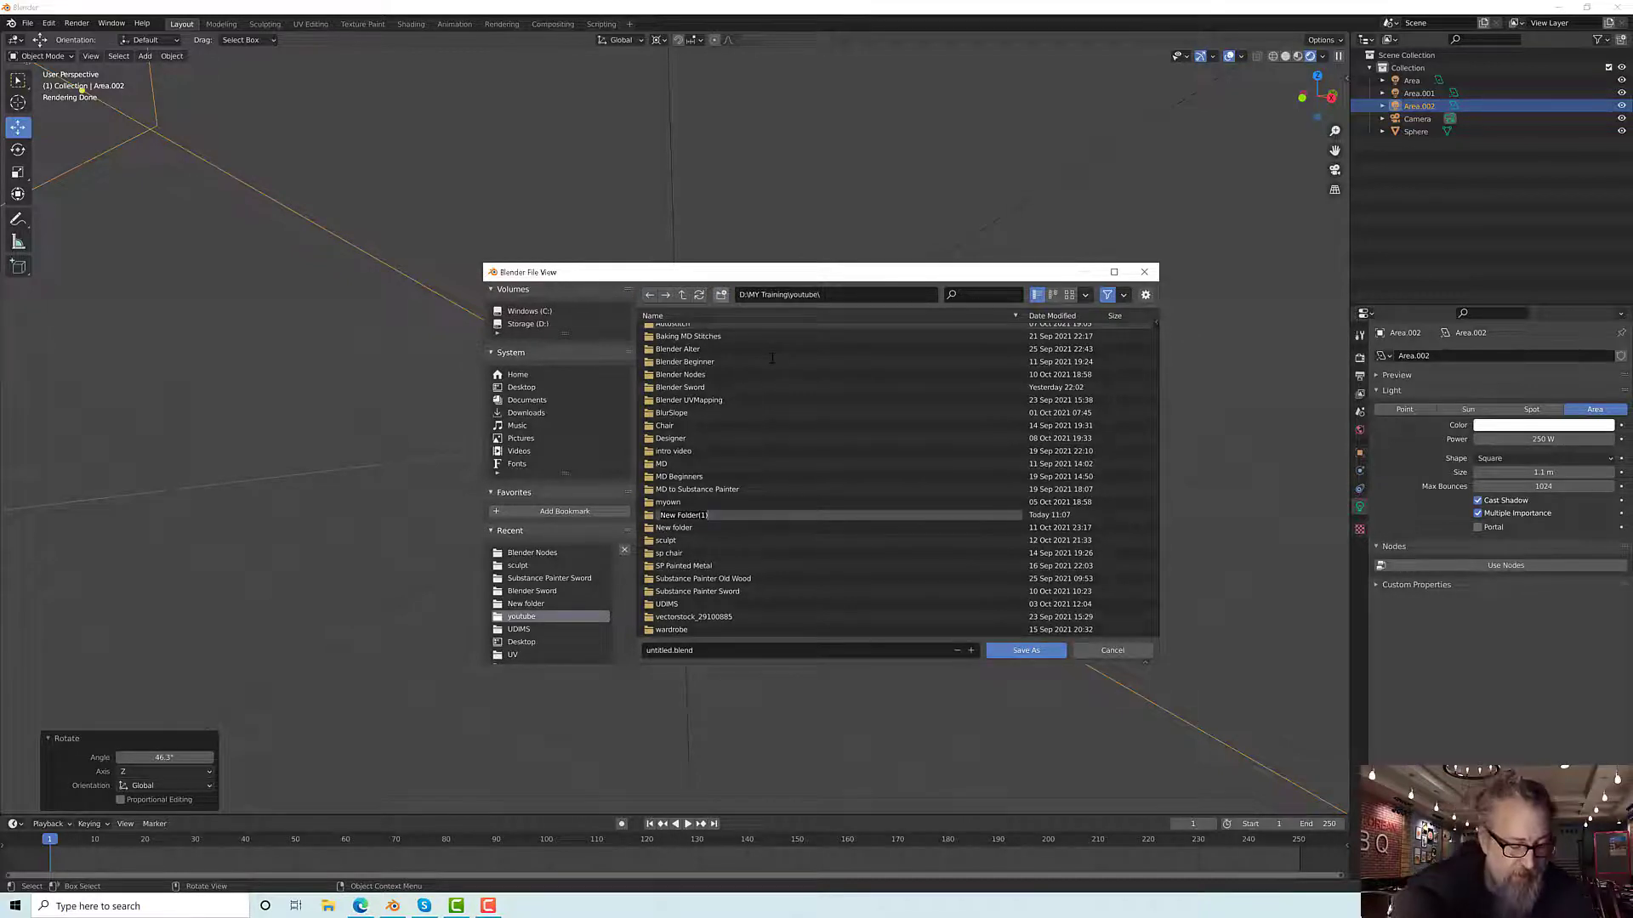
type("Shaders")
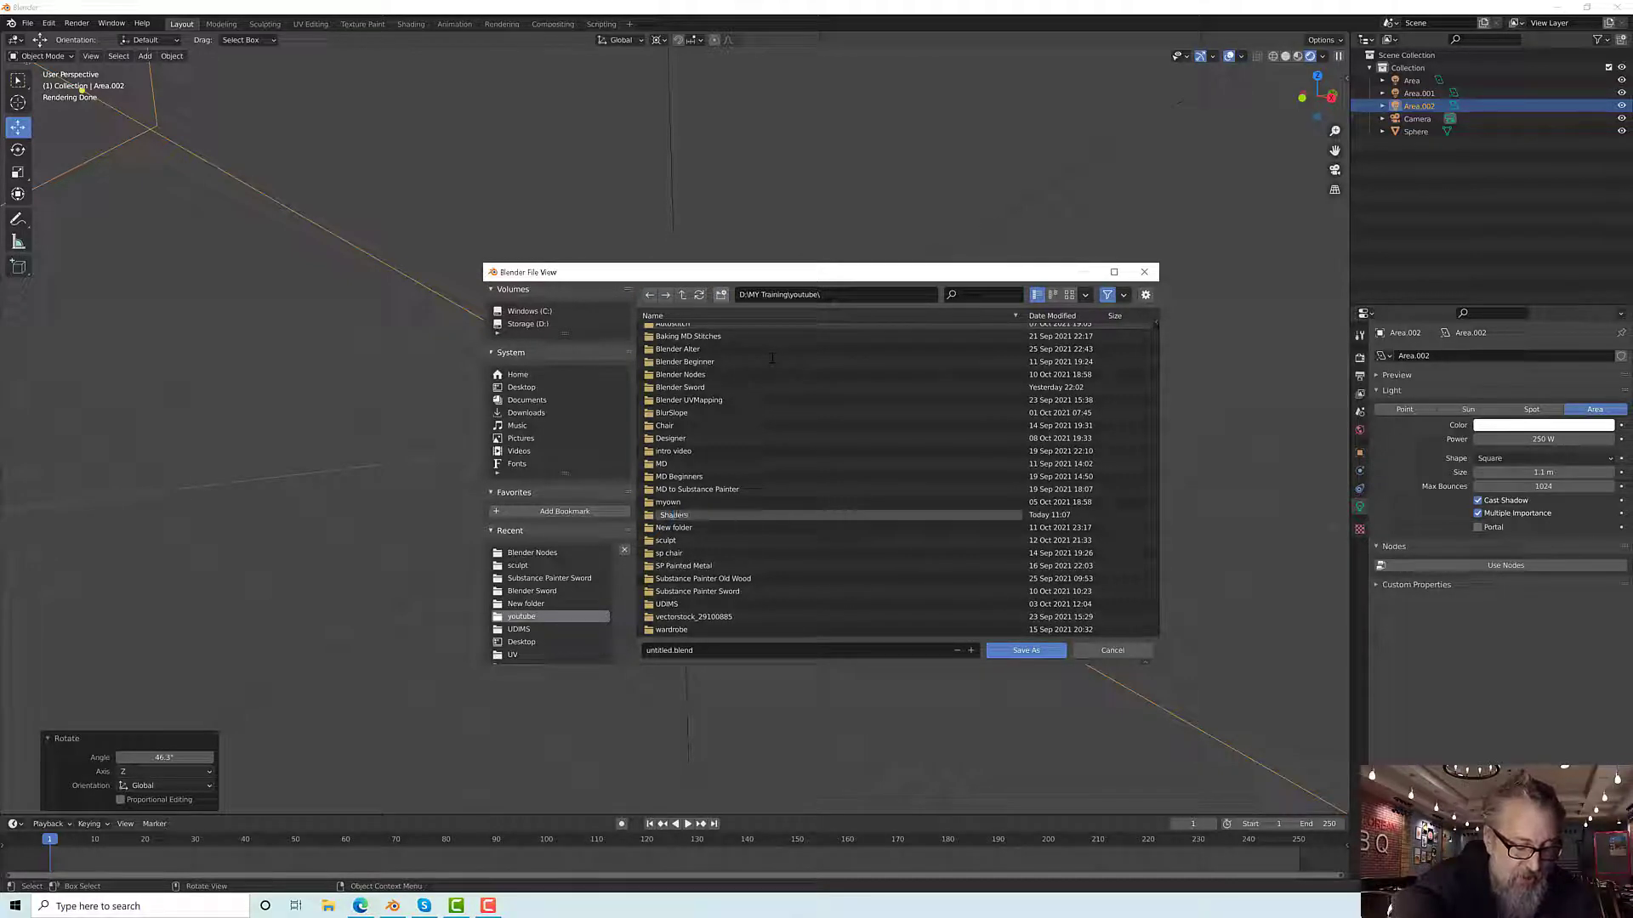
key("Return")
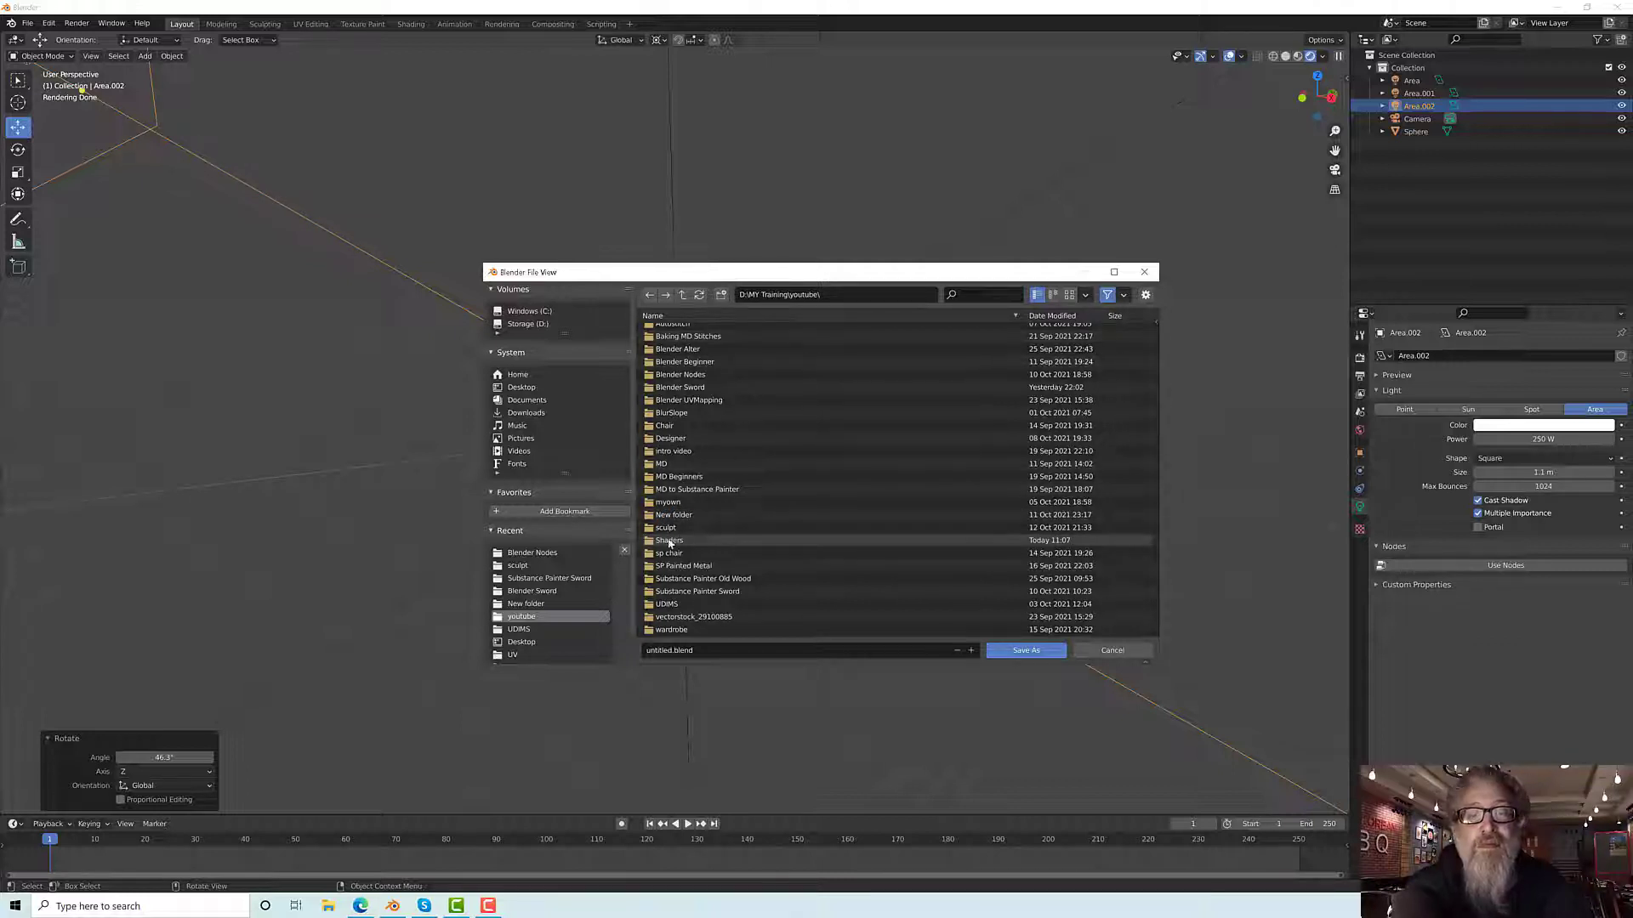
double_click(670, 541)
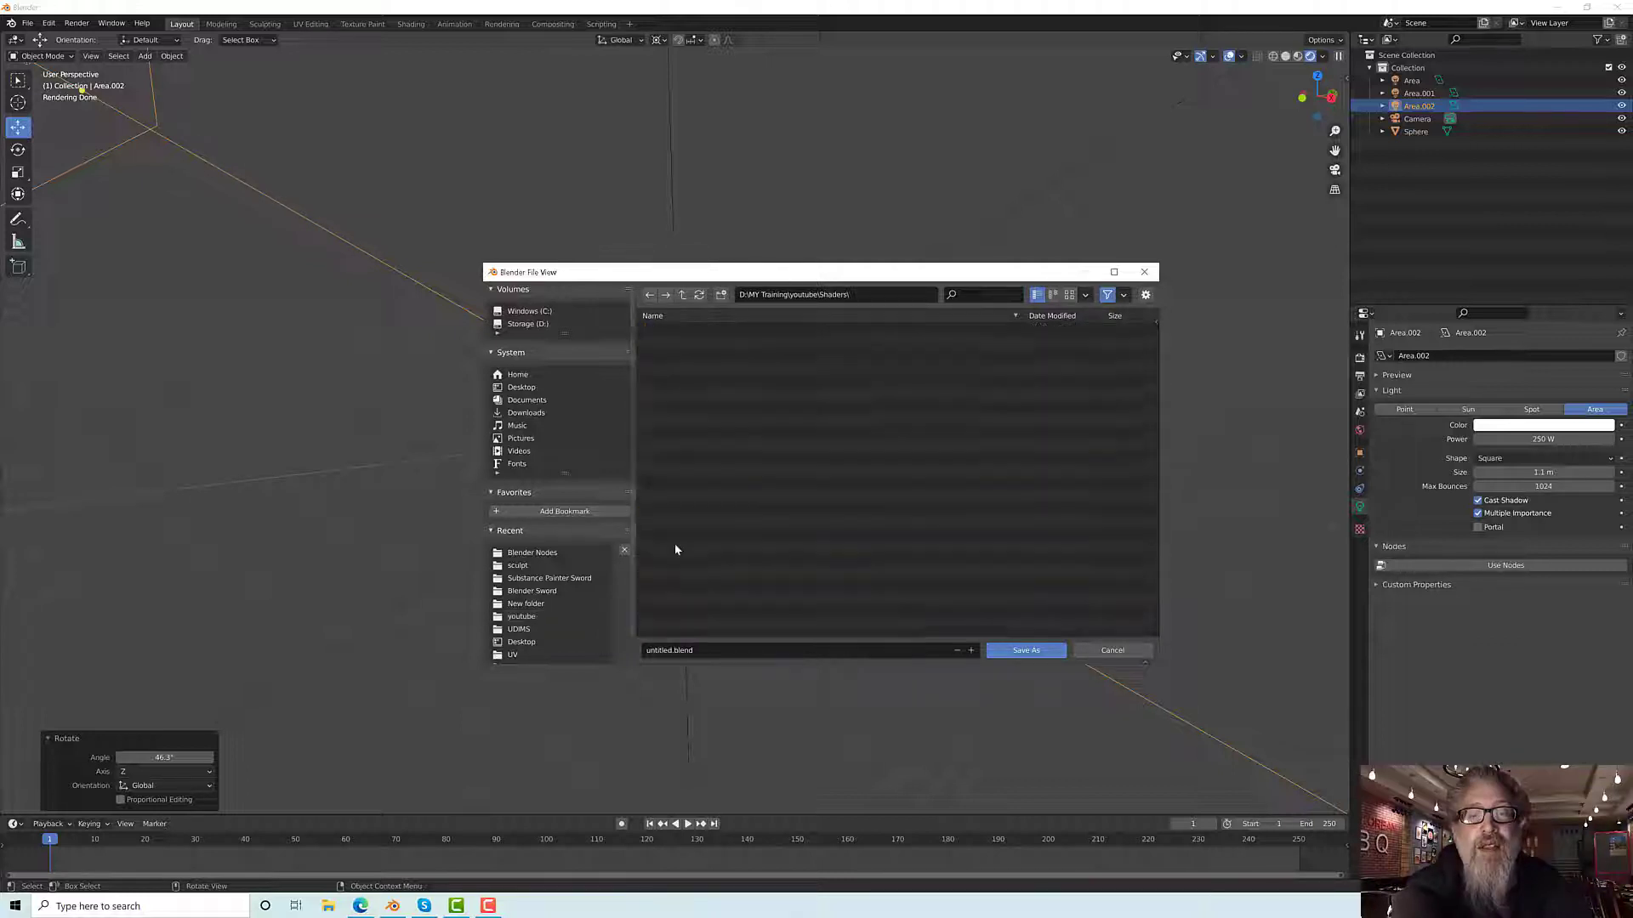
Step: Save the scene as ShaderBase.blend in the Shaders folder
left_click(708, 653)
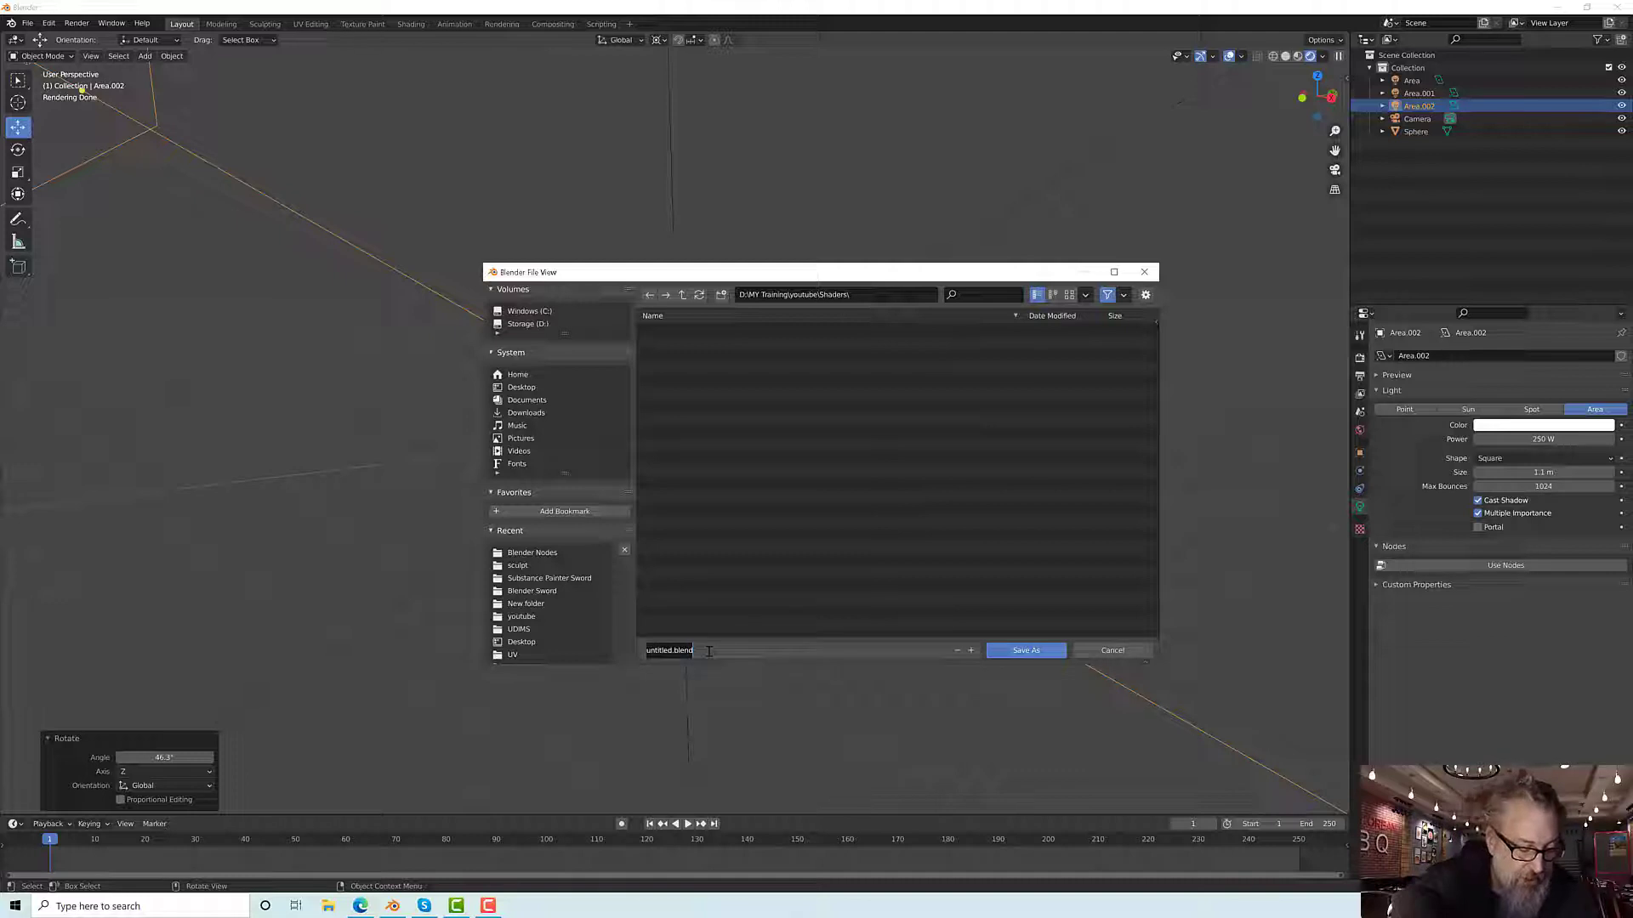
type("ShaderBas")
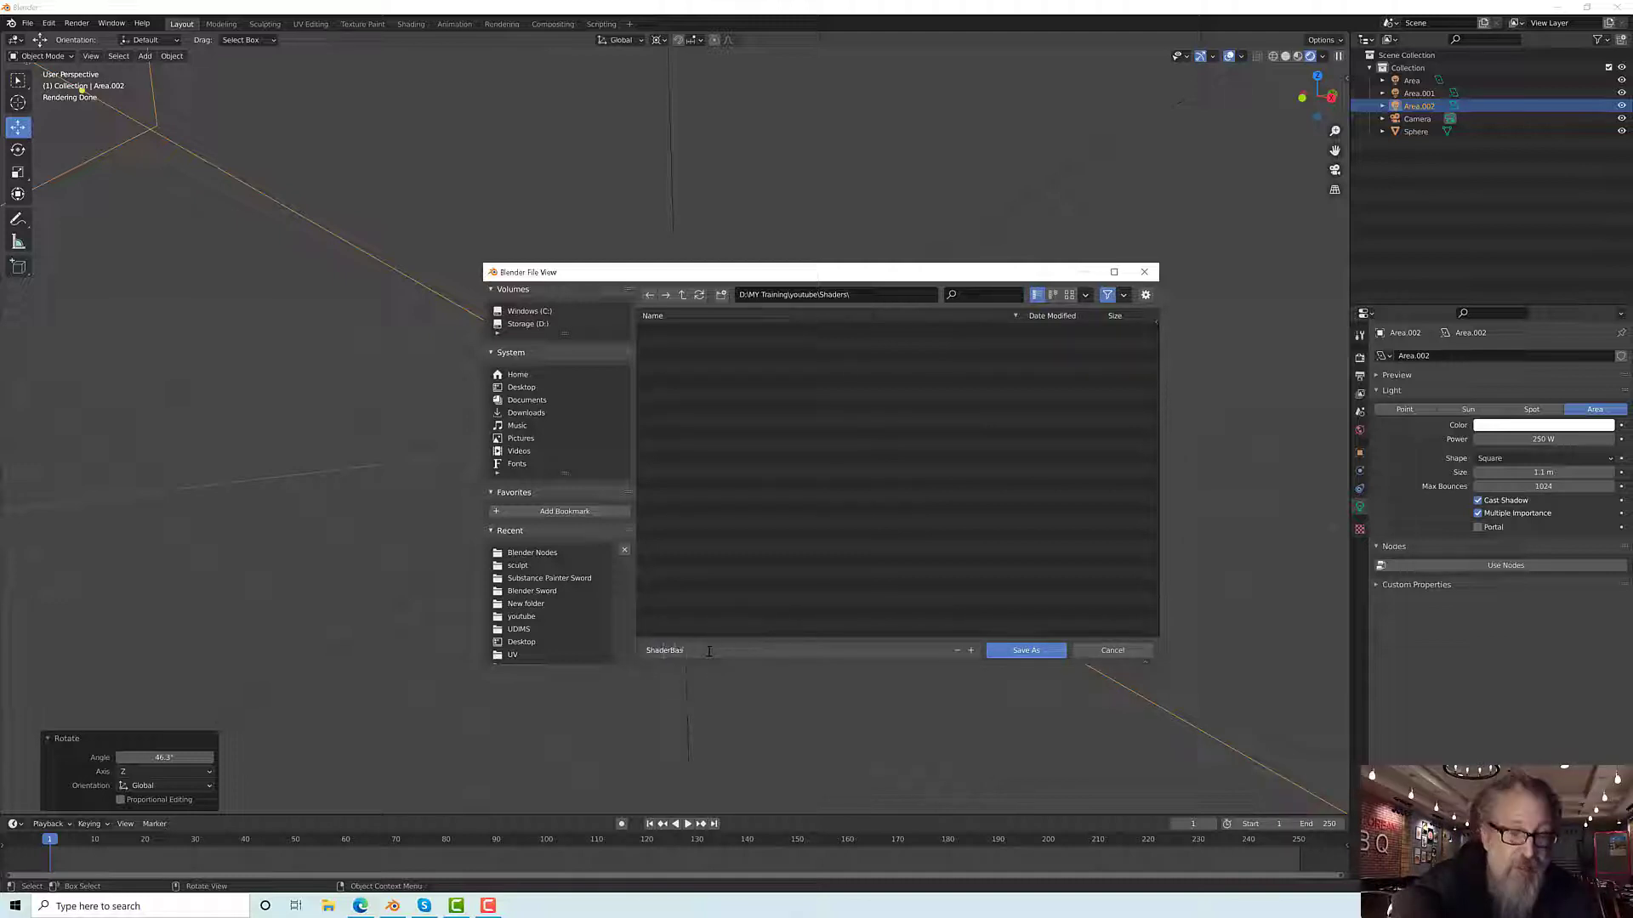
type("e")
key("Return")
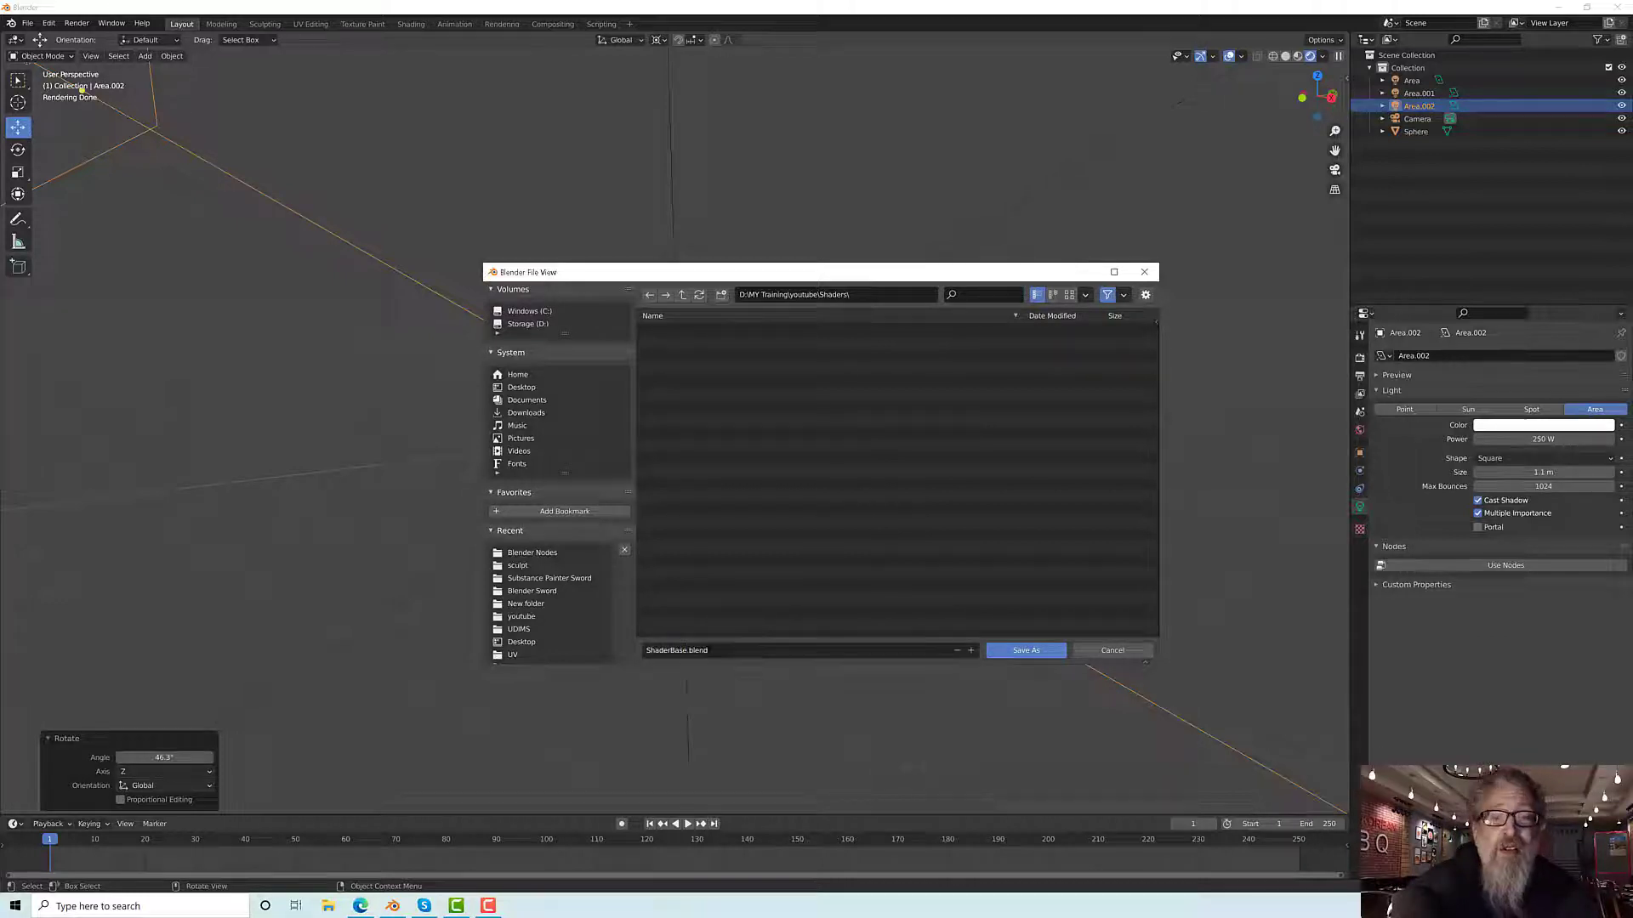
left_click(1029, 650)
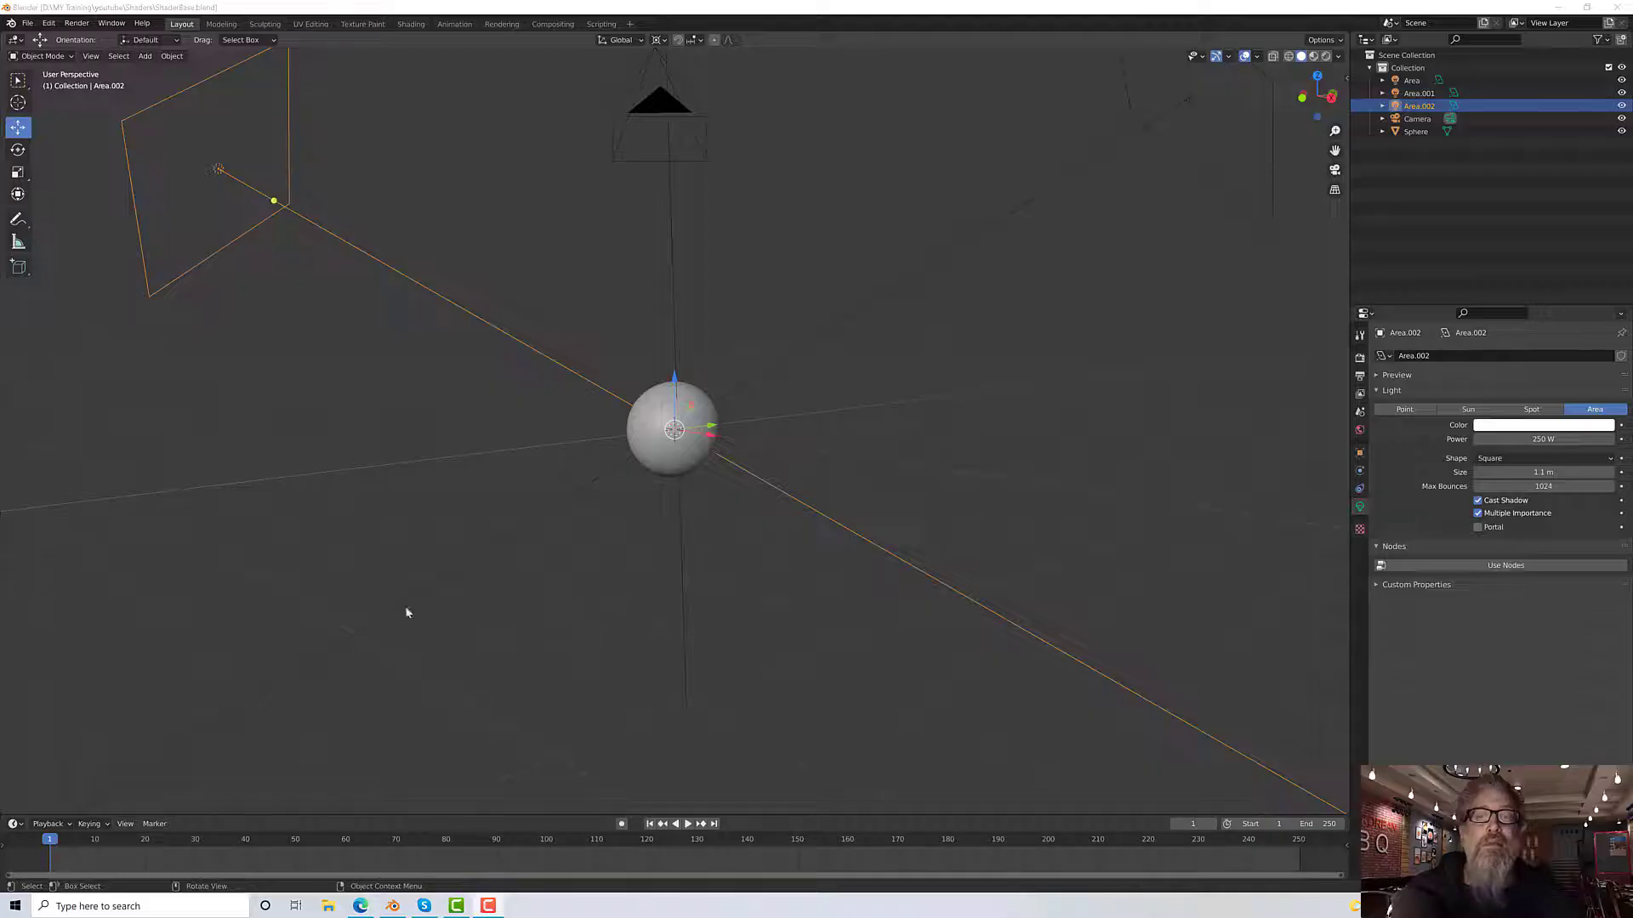
Step: Split the 3D viewport horizontally into two areas and turn the upper one into a Shader Editor
middle_click_drag(404, 613, 473, 524)
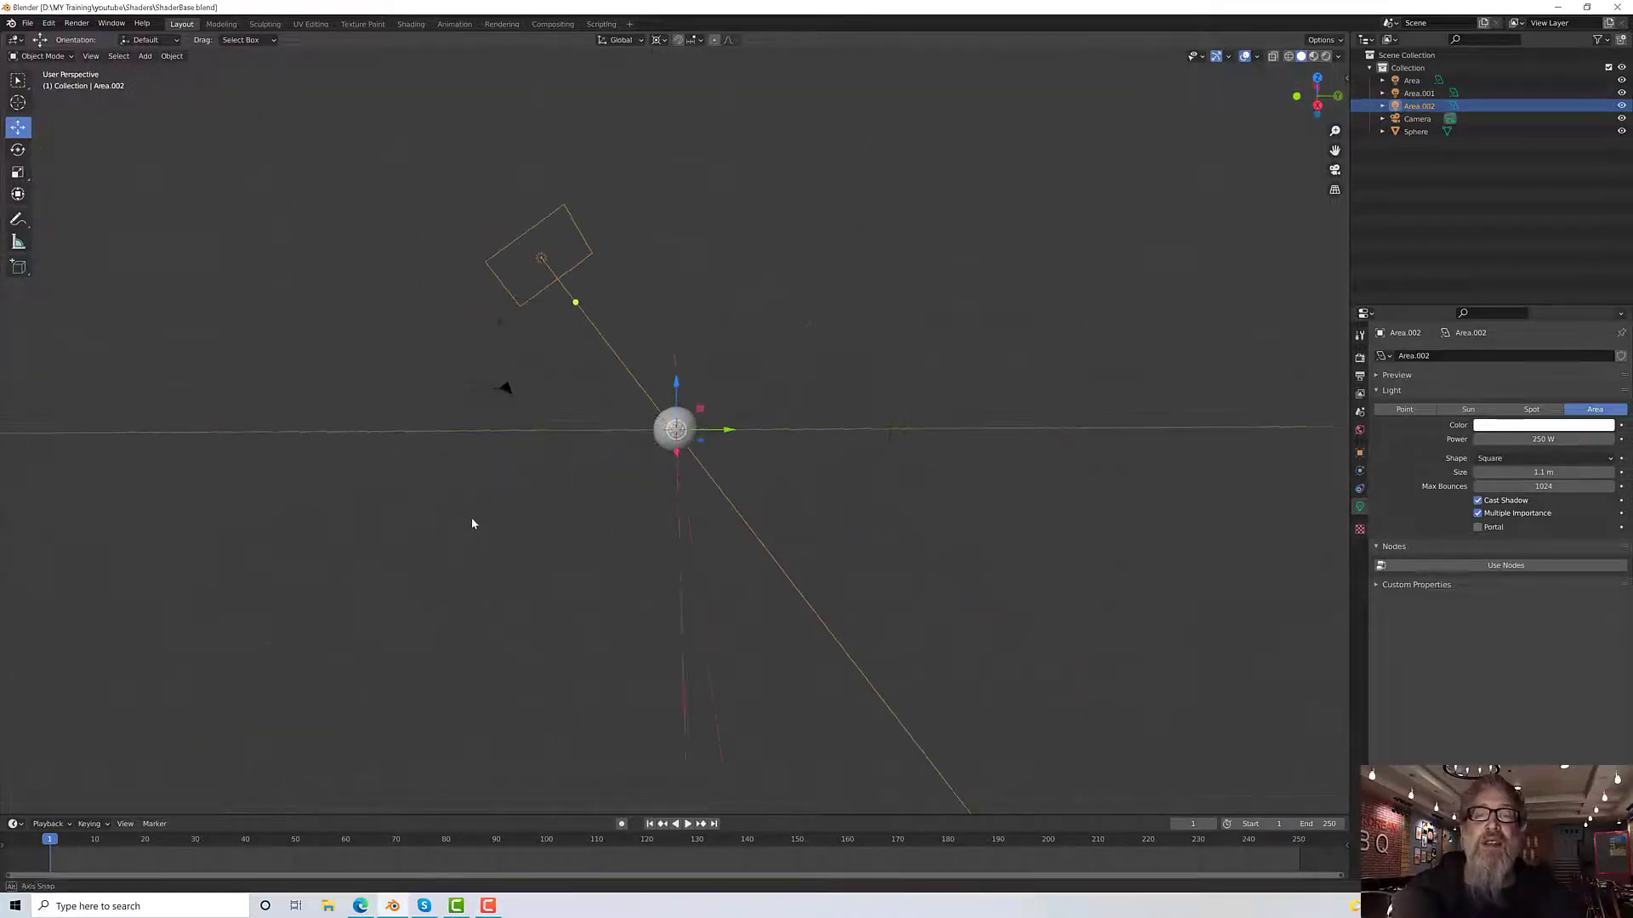
scroll(473, 524, "up", 3)
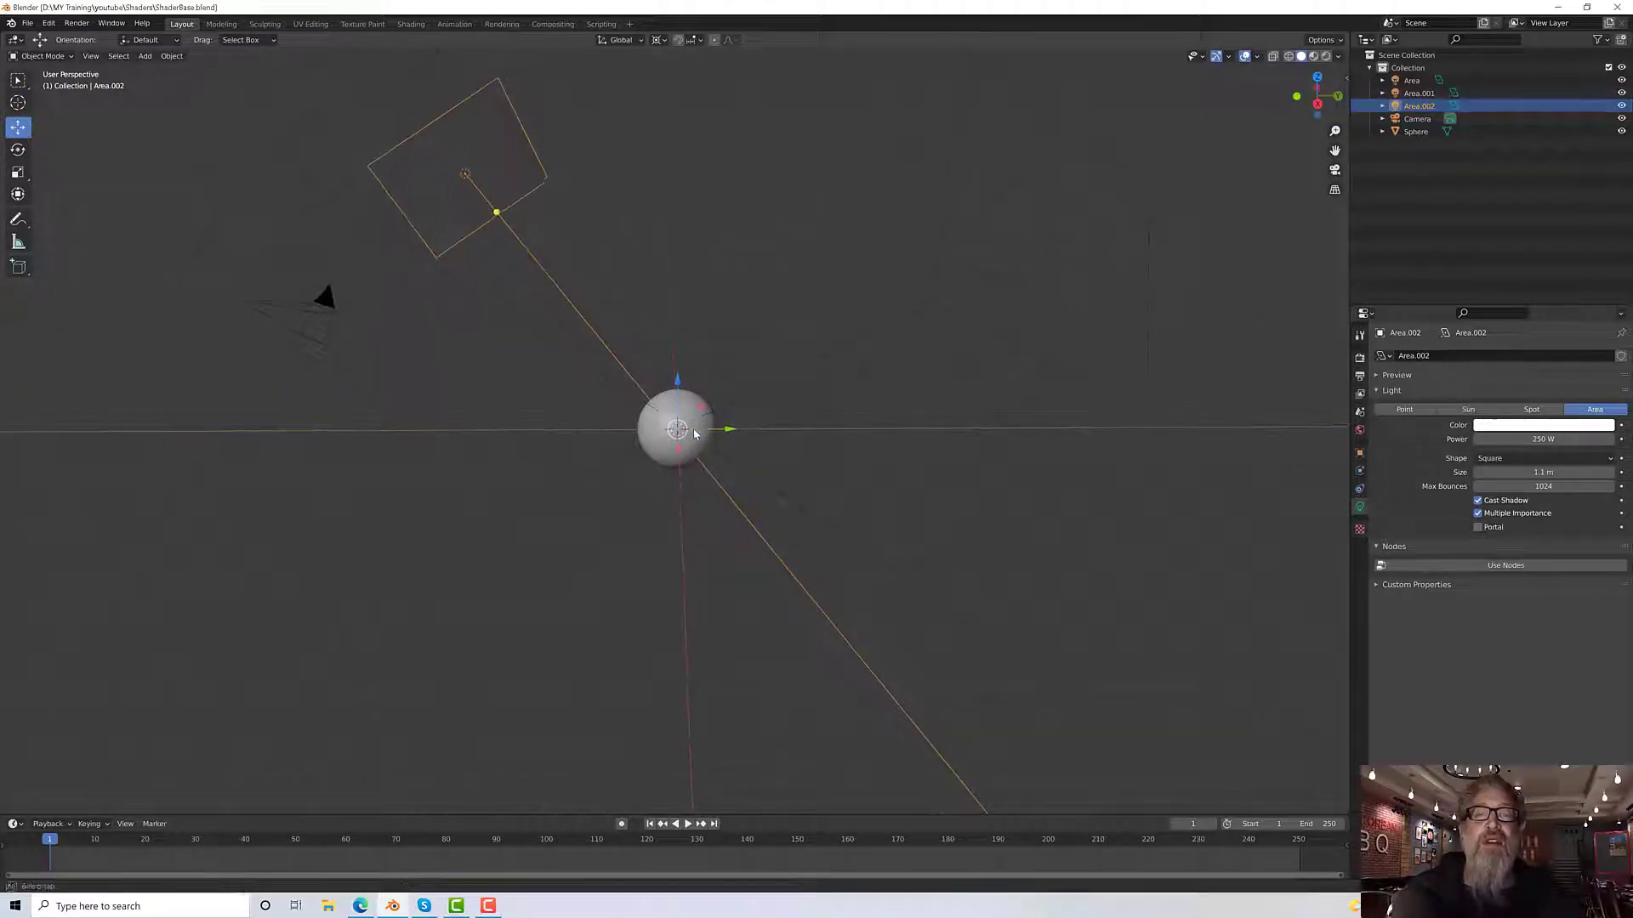
middle_click_drag(694, 434, 631, 485)
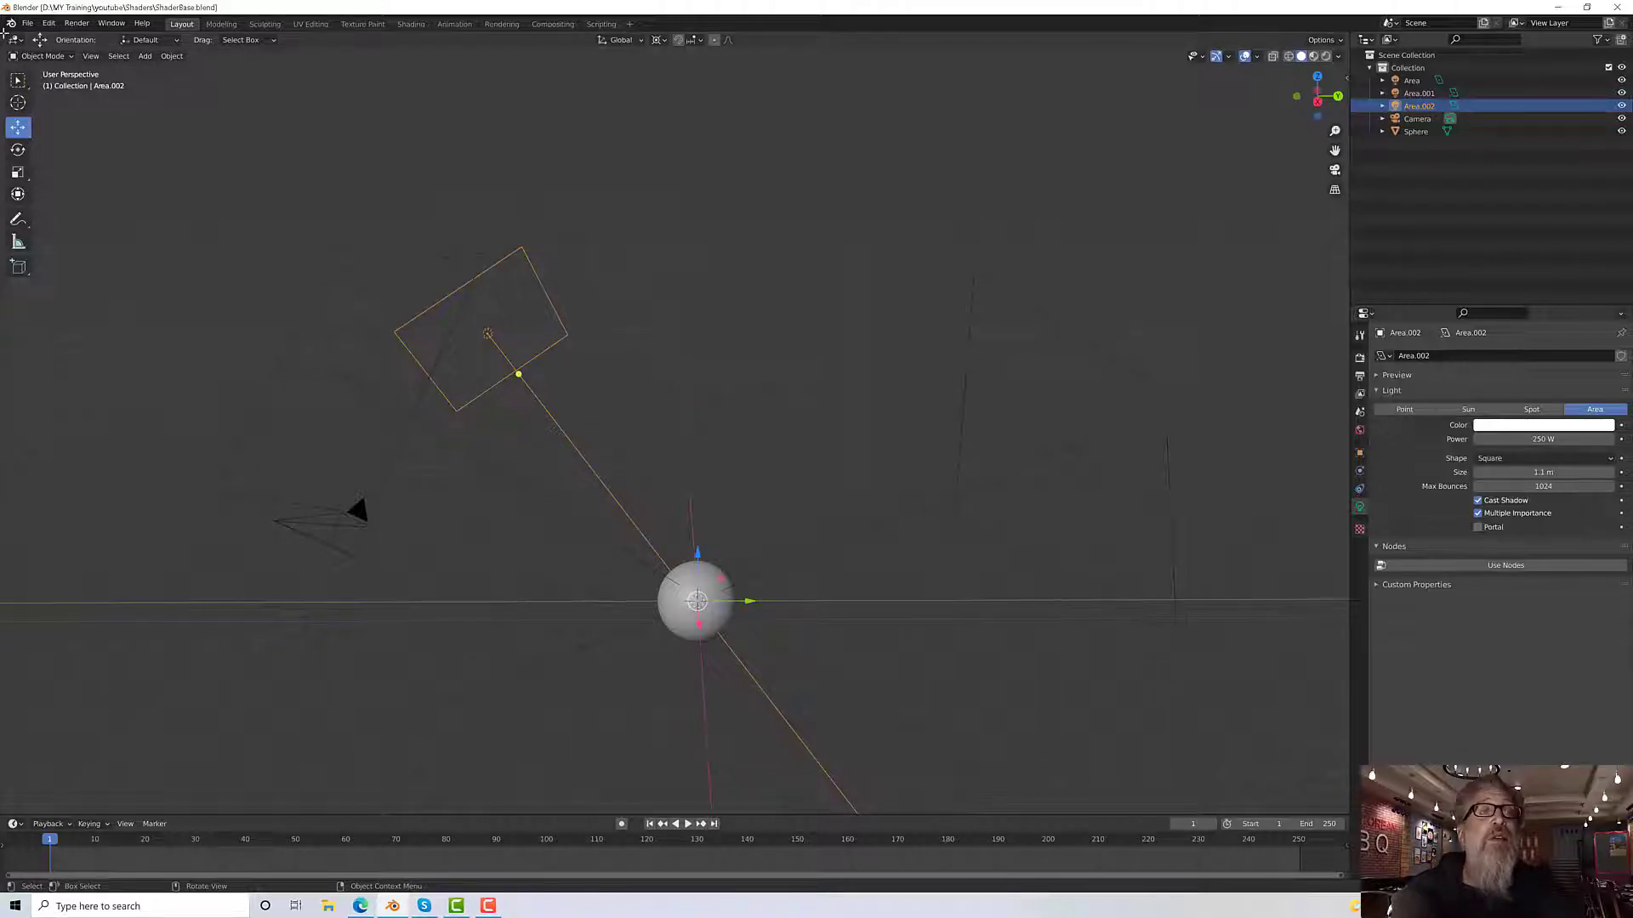
left_click_drag(5, 32, 5, 441)
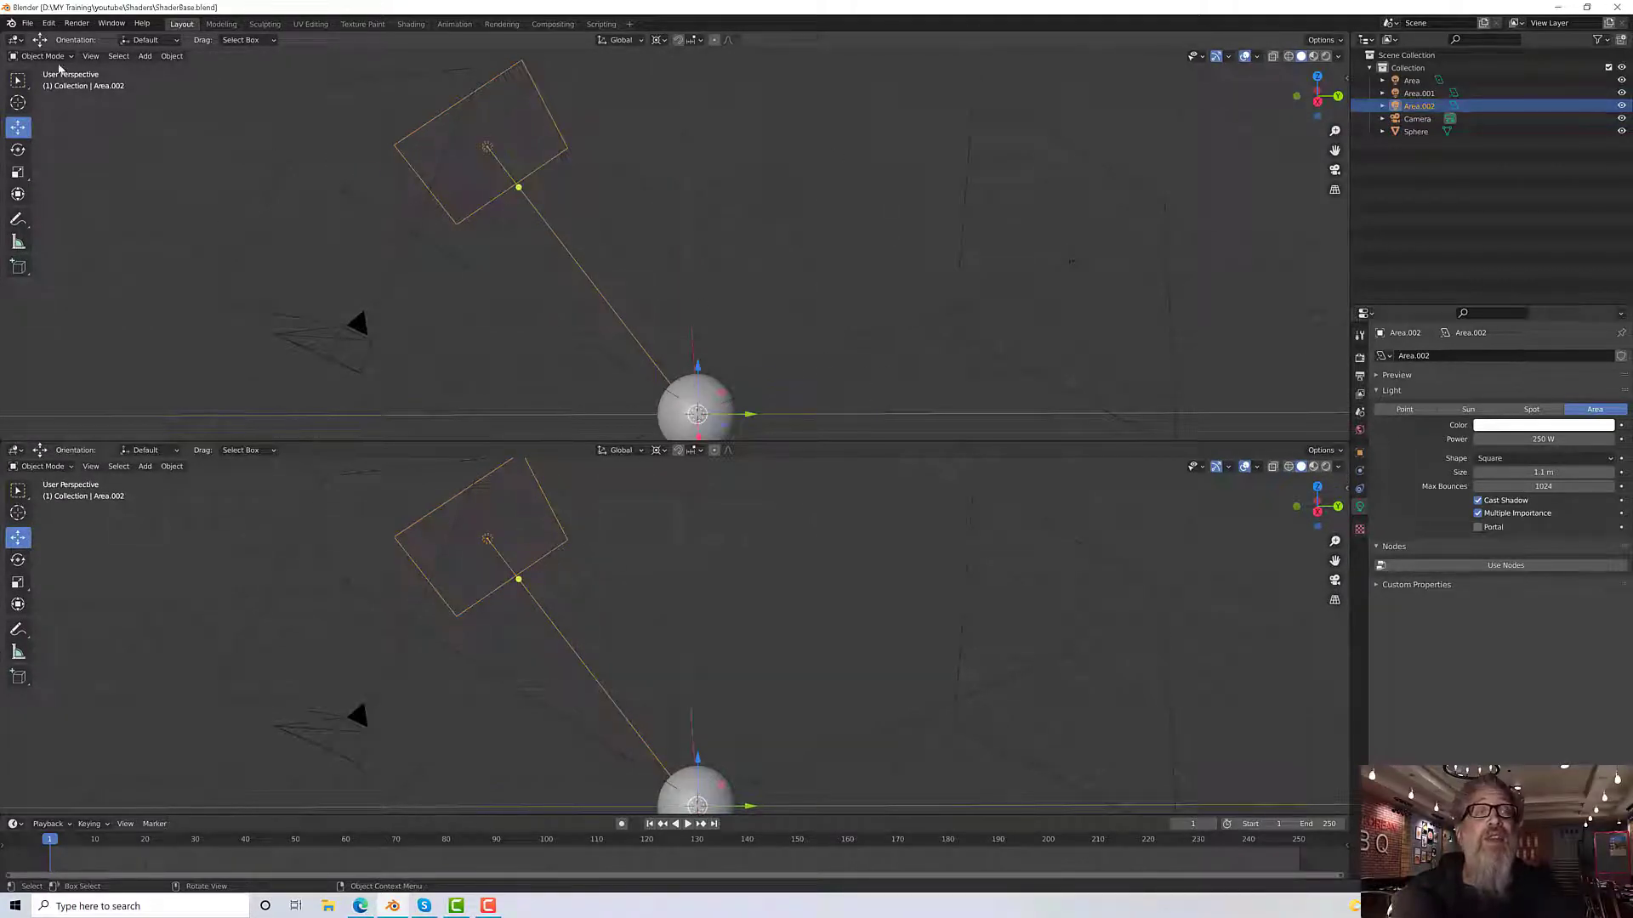
left_click(17, 40)
left_click(47, 159)
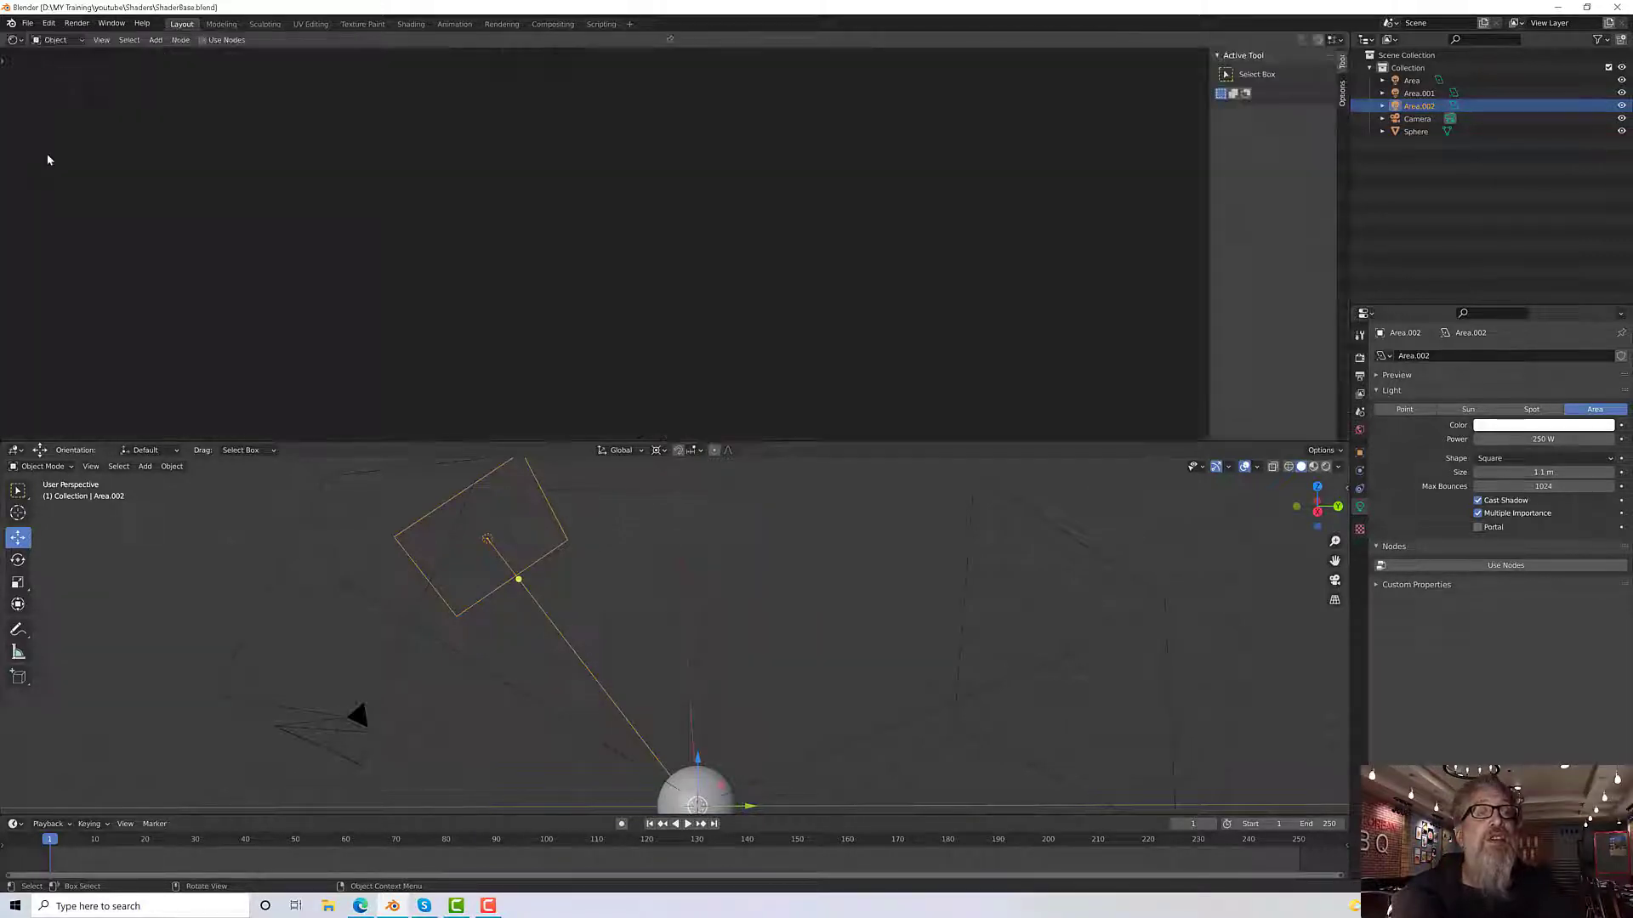
Step: Add a new material to the sphere and name it Sphere
left_click(719, 777)
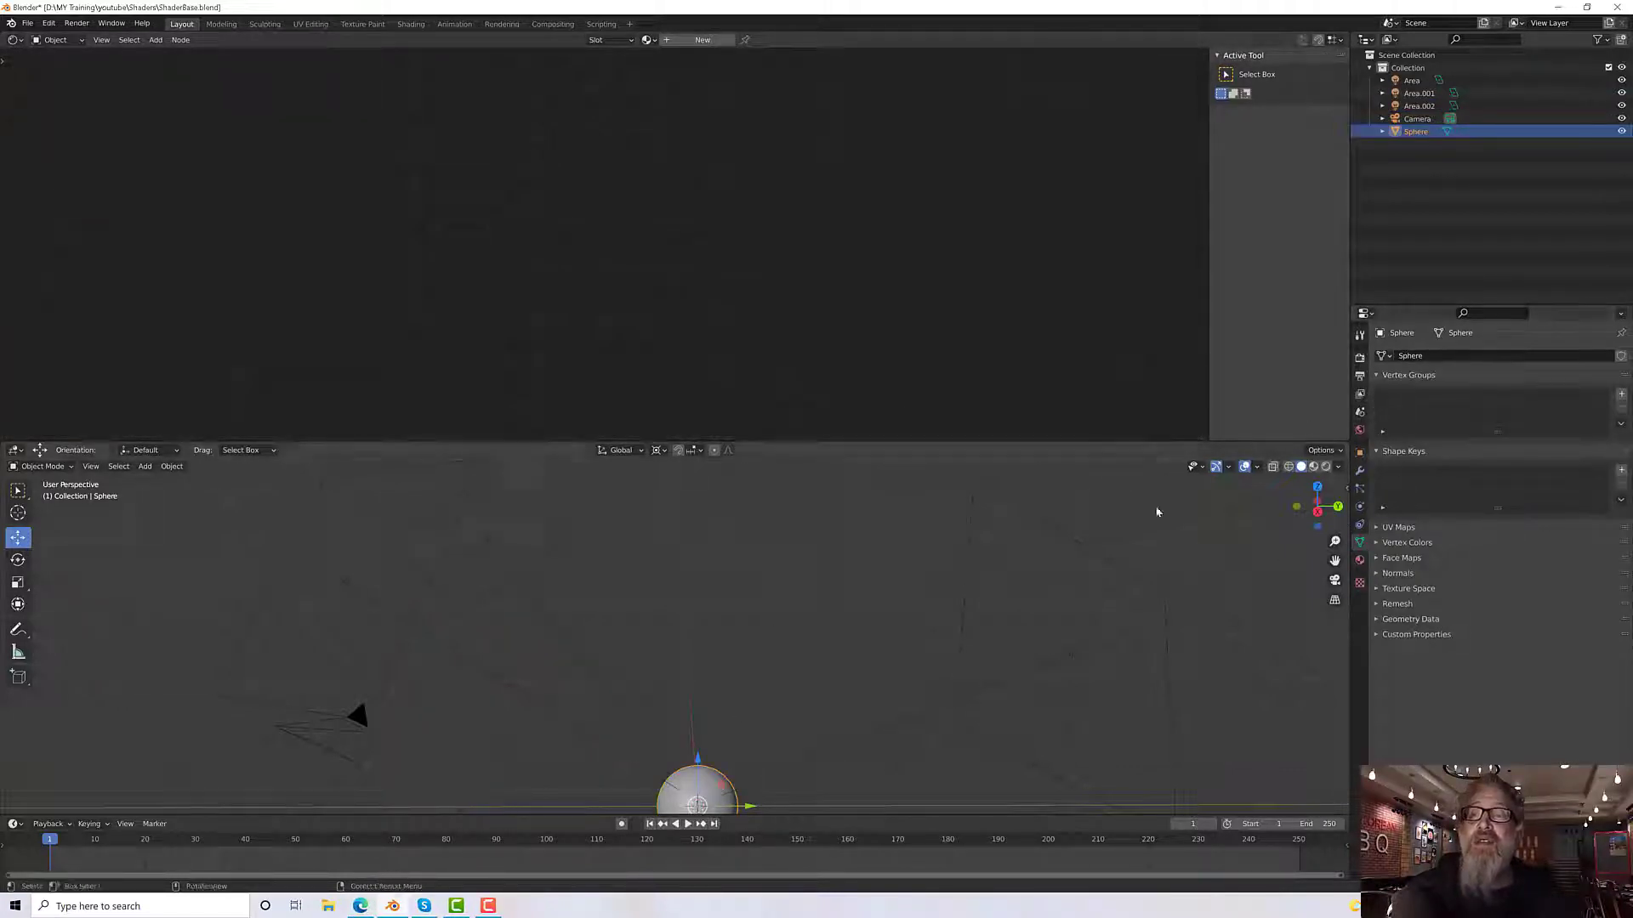
left_click(1360, 560)
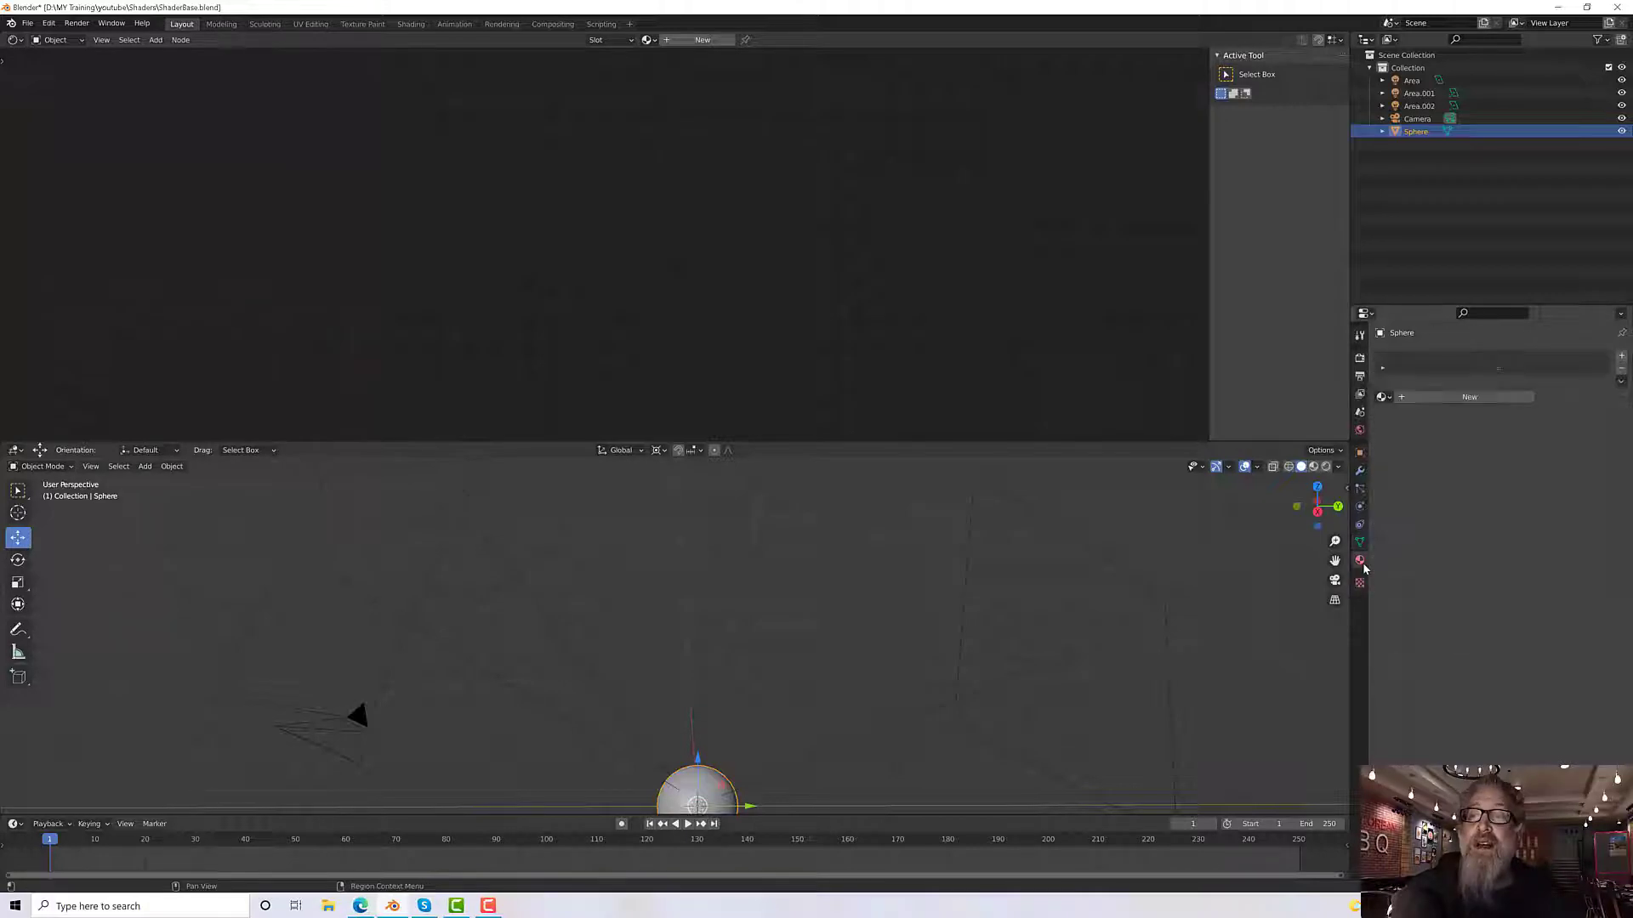
left_click(1441, 398)
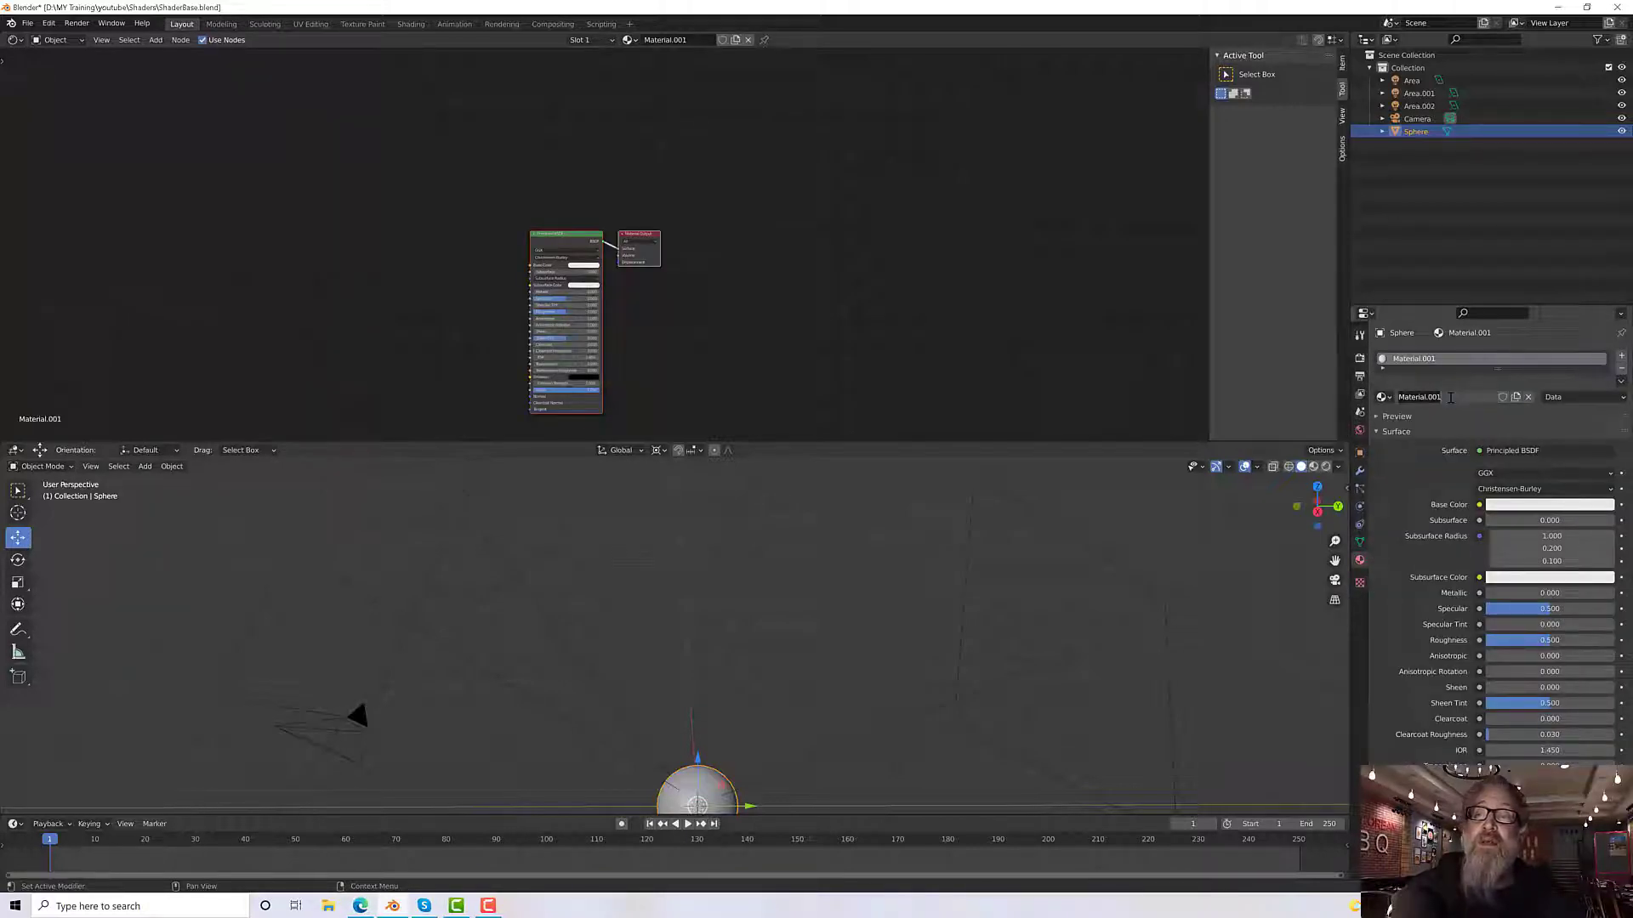
double_click(1450, 397)
type("S")
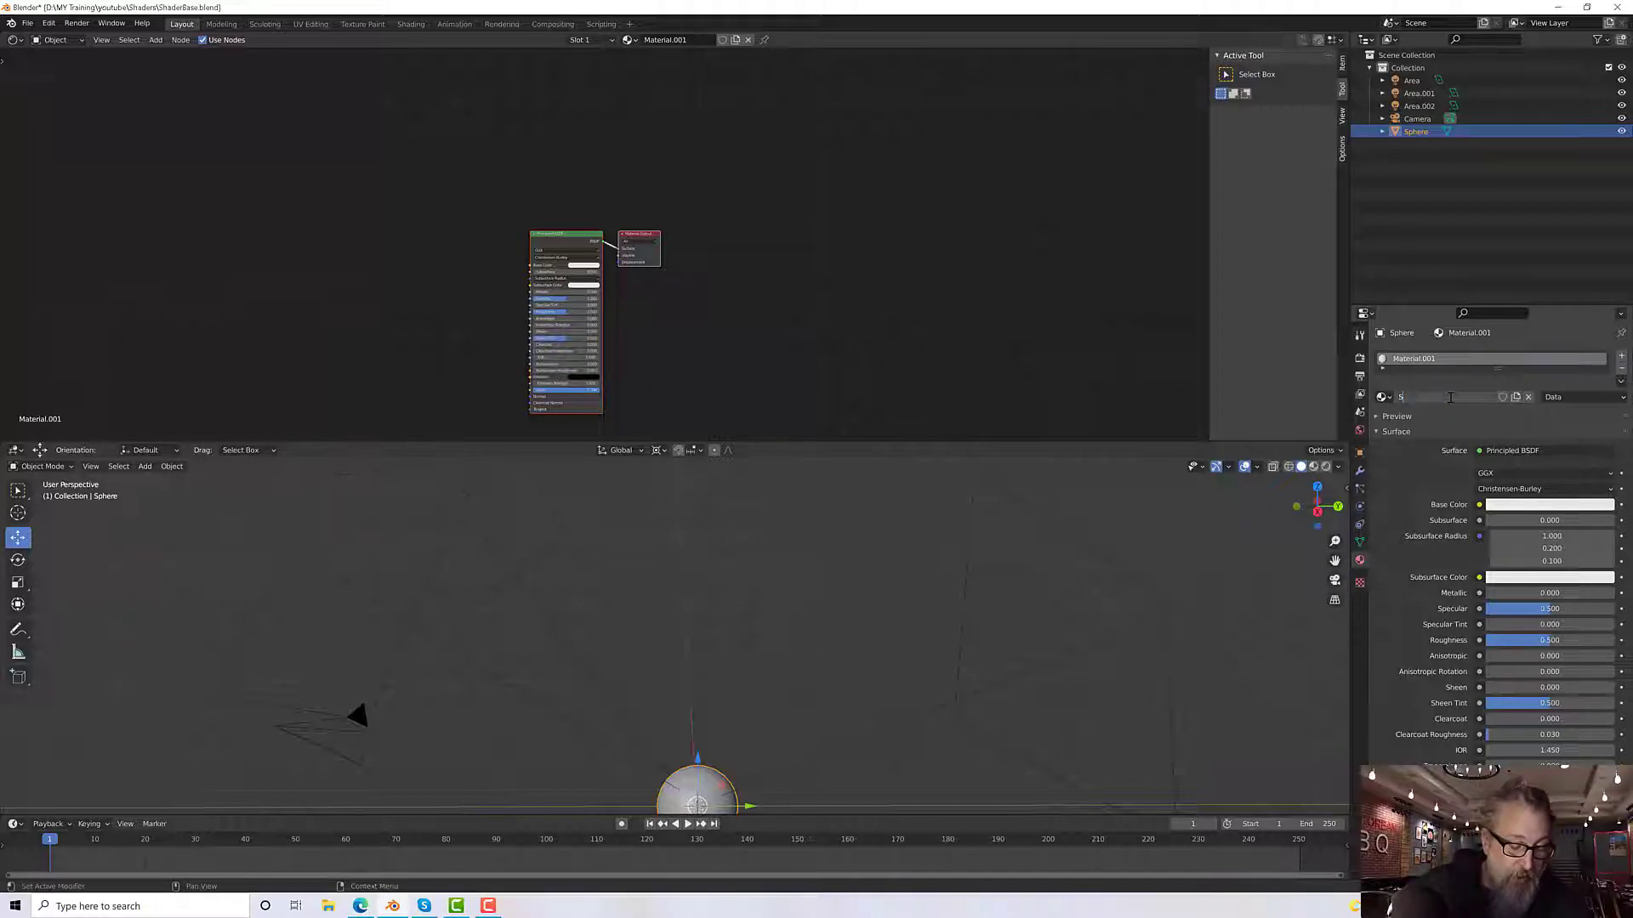
type("phere")
key("Return")
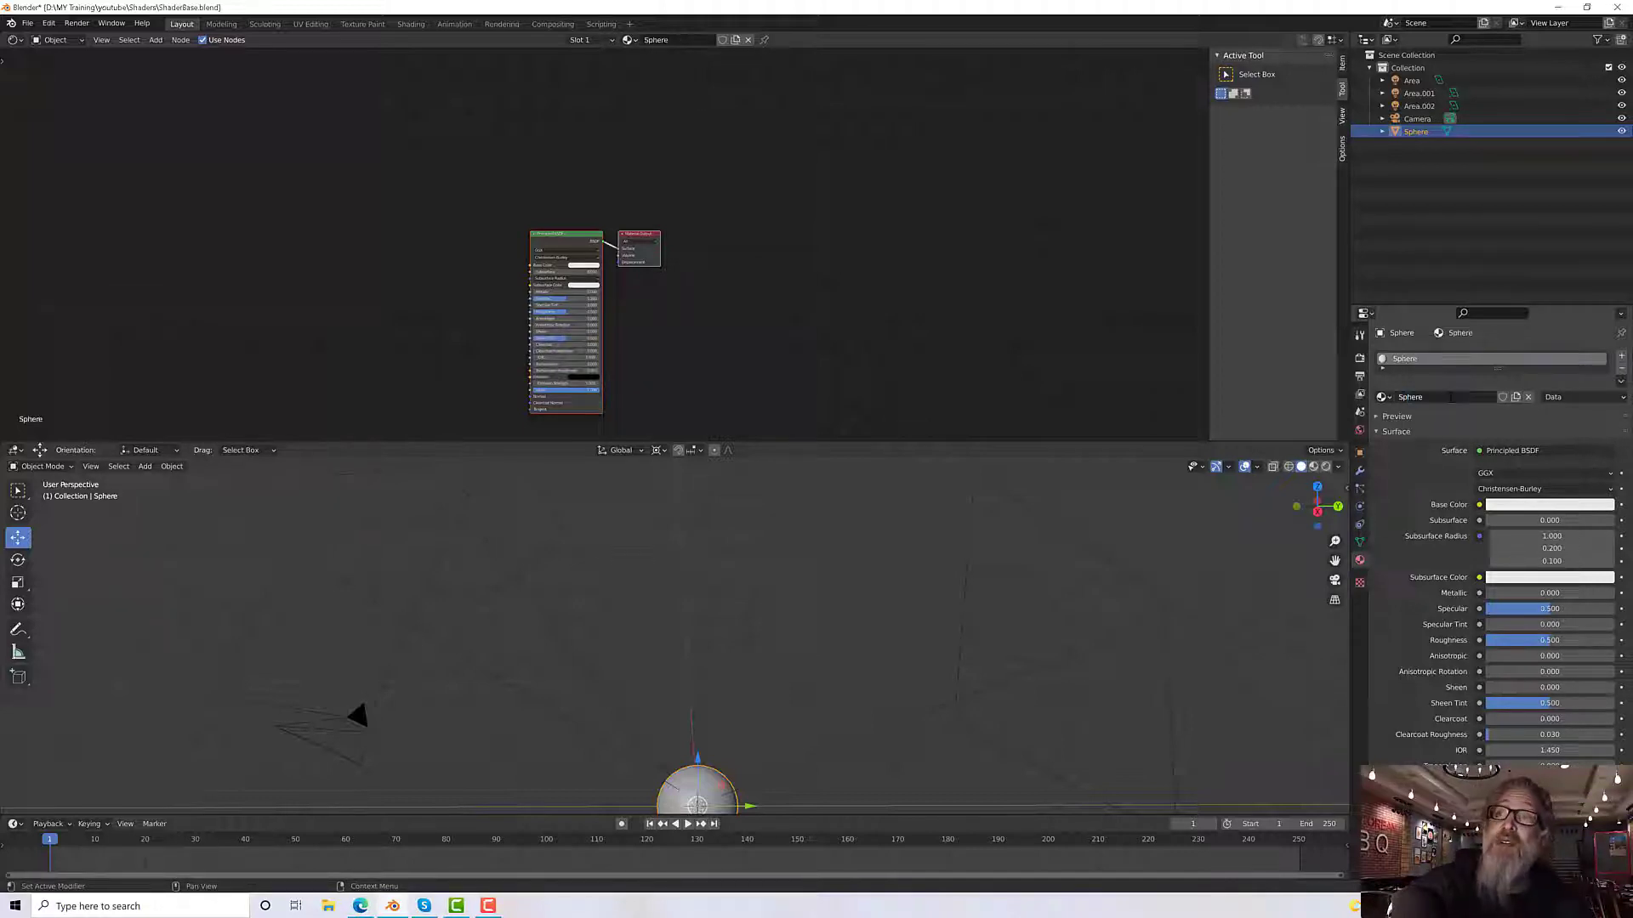
Step: Examine the Principled BSDF and Material Output nodes of the sphere's material up close
scroll(610, 282, "up", 3)
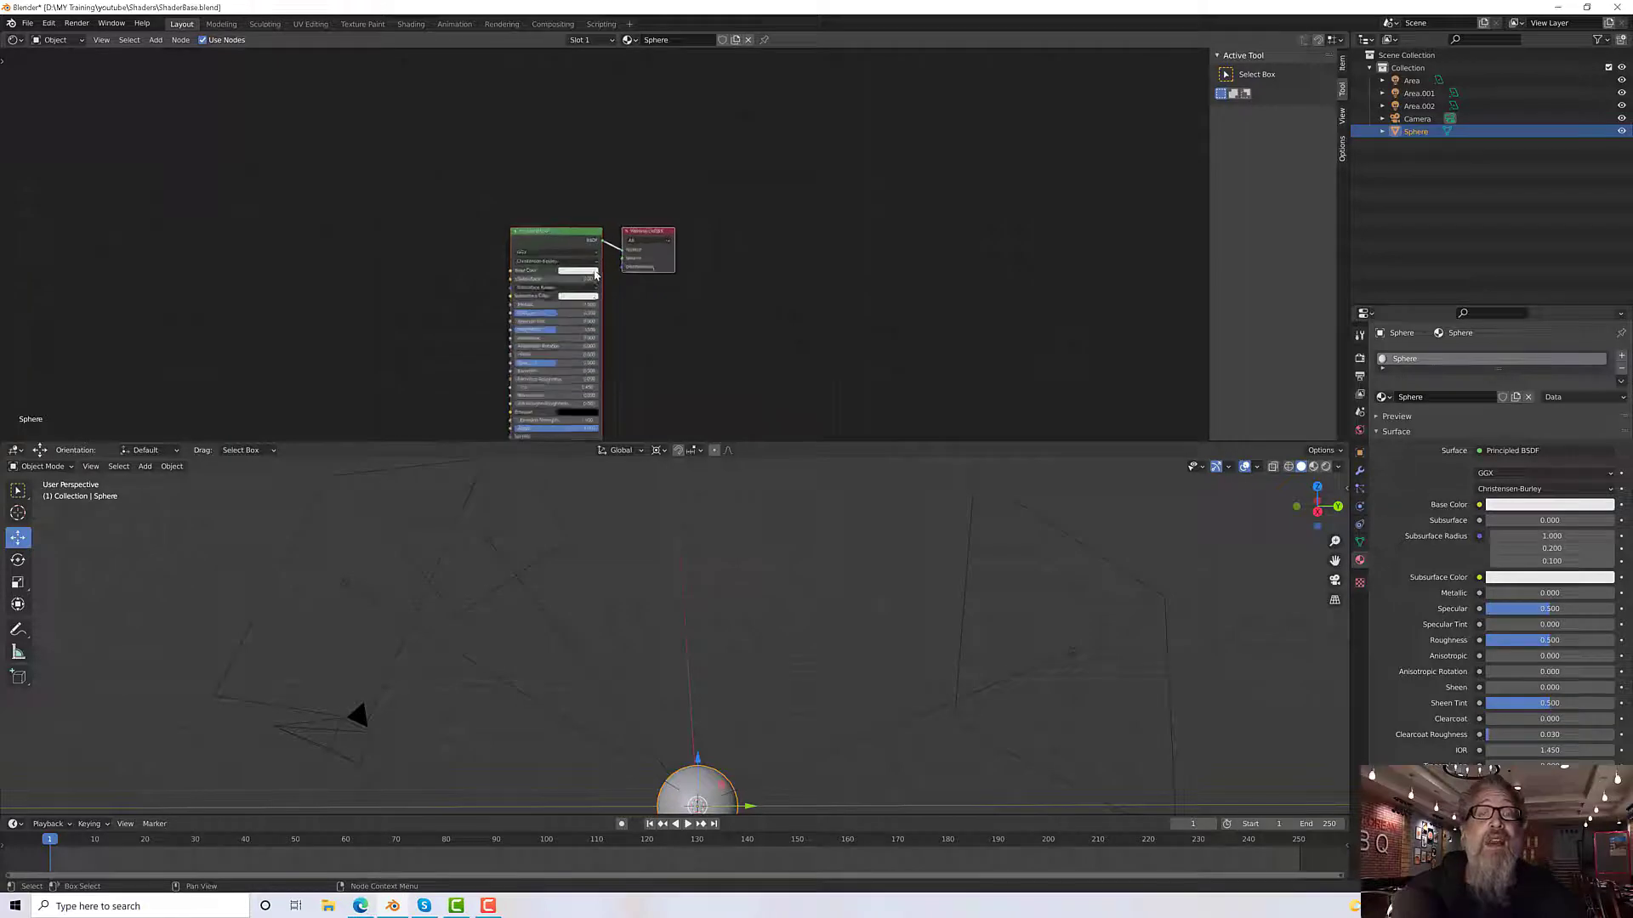
scroll(610, 280, "down", 3)
middle_click_drag(695, 311, 1023, 245)
scroll(803, 268, "up", 1)
scroll(804, 271, "up", 1)
scroll(986, 216, "up", 2)
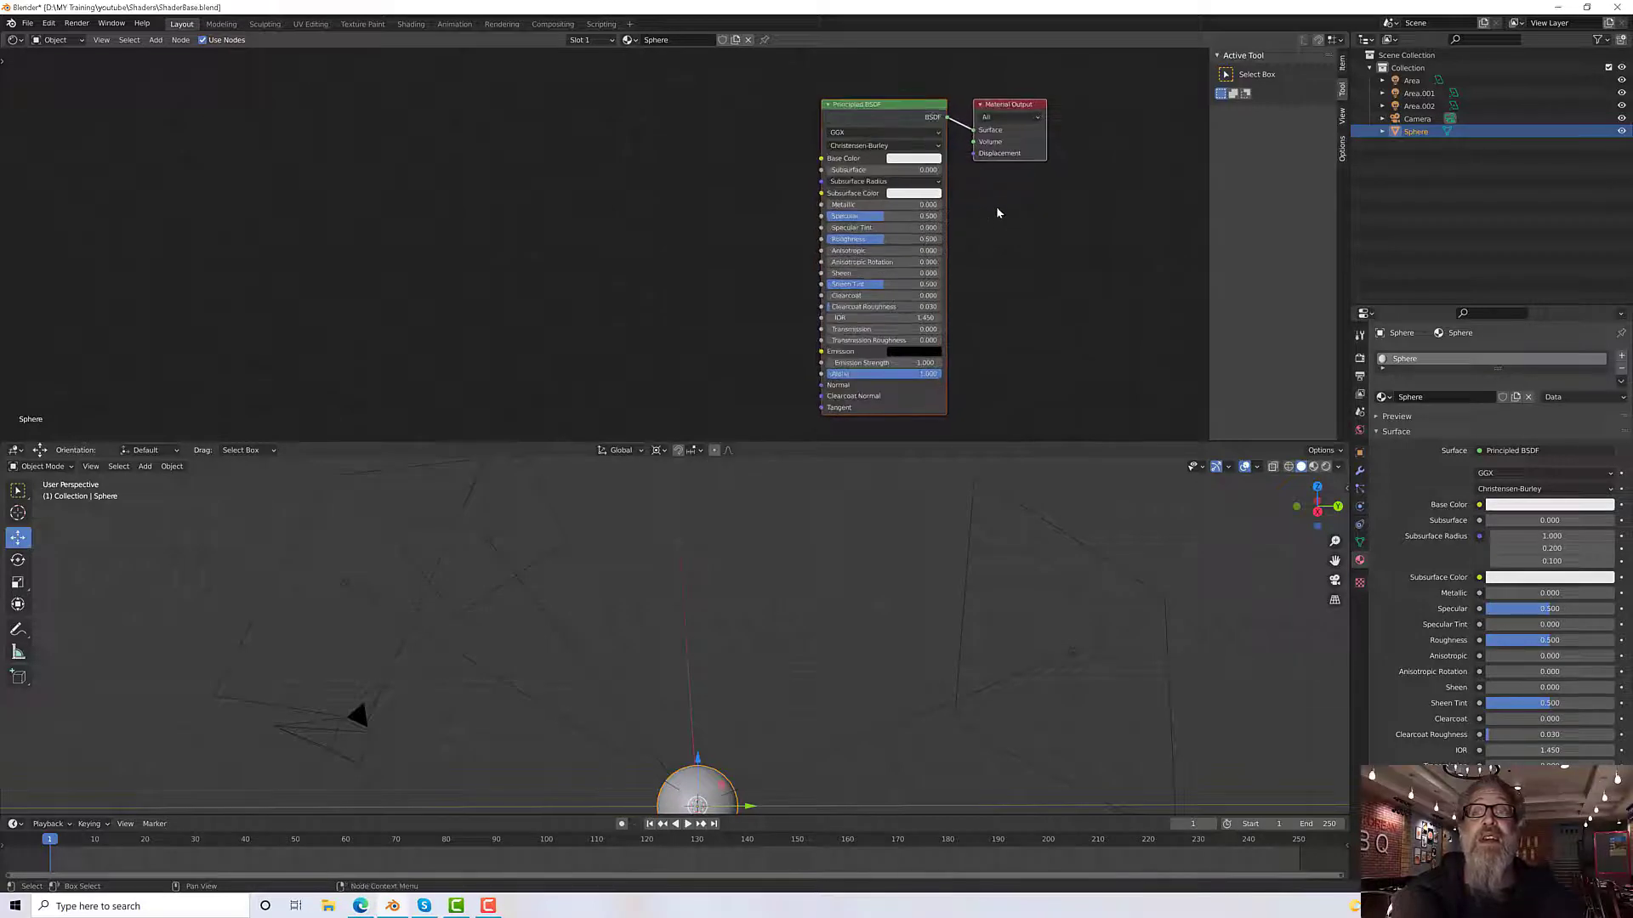
scroll(944, 214, "up", 3)
middle_click_drag(1013, 219, 933, 288)
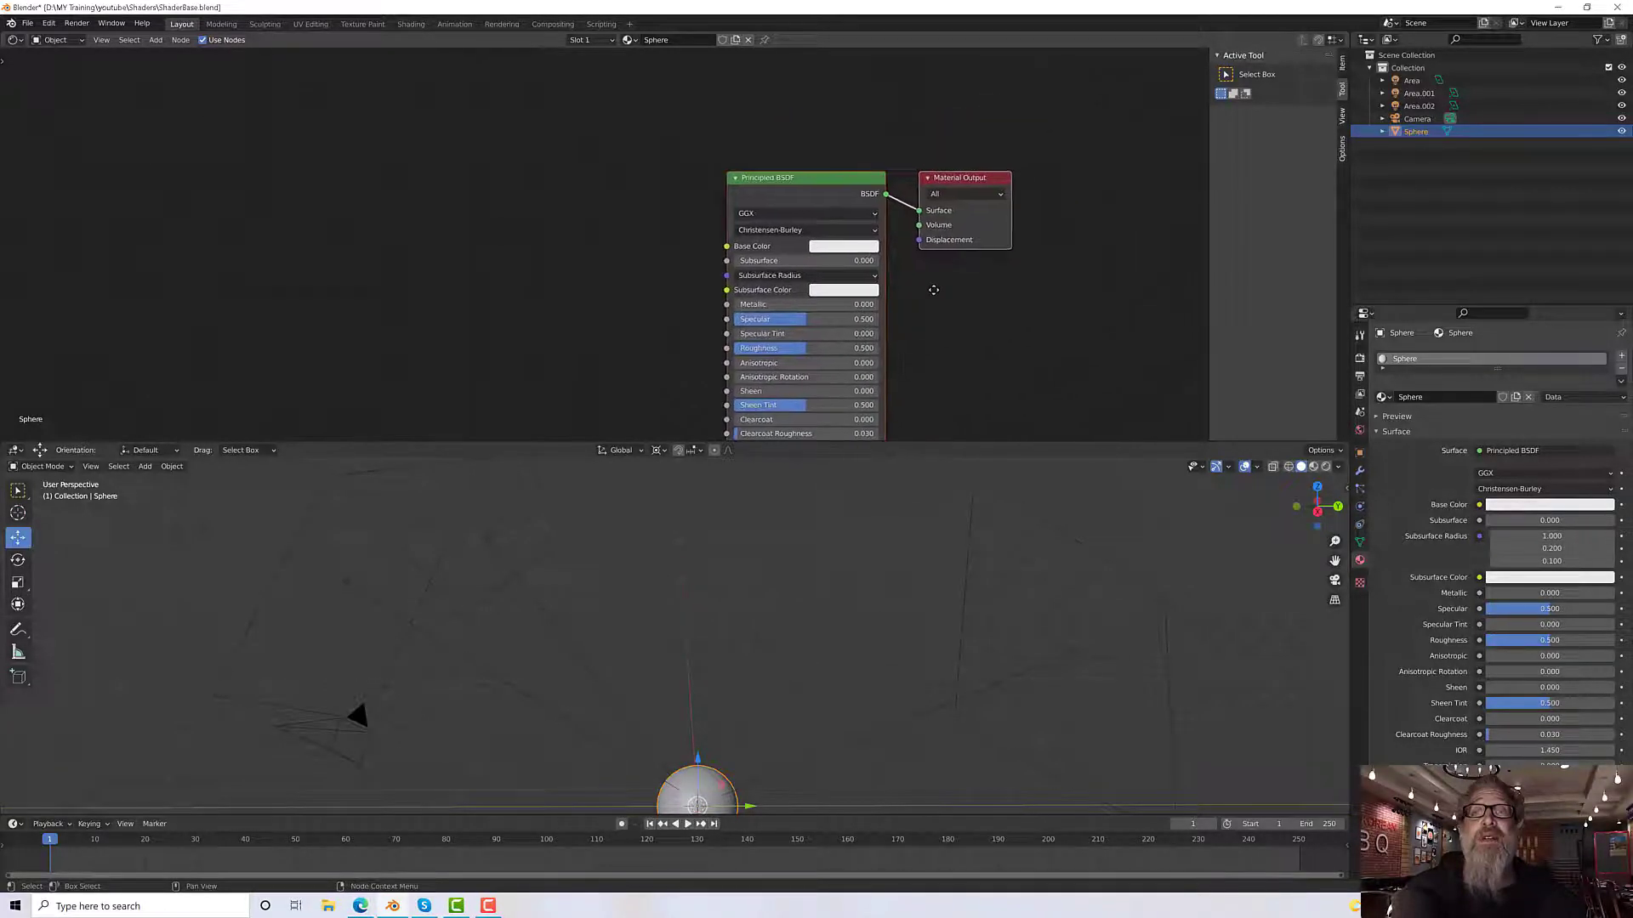
Step: Shift the Material Output and Principled BSDF nodes along the node graph to leave free space before the shader inputs
left_click(788, 131)
left_click_drag(795, 174, 787, 162)
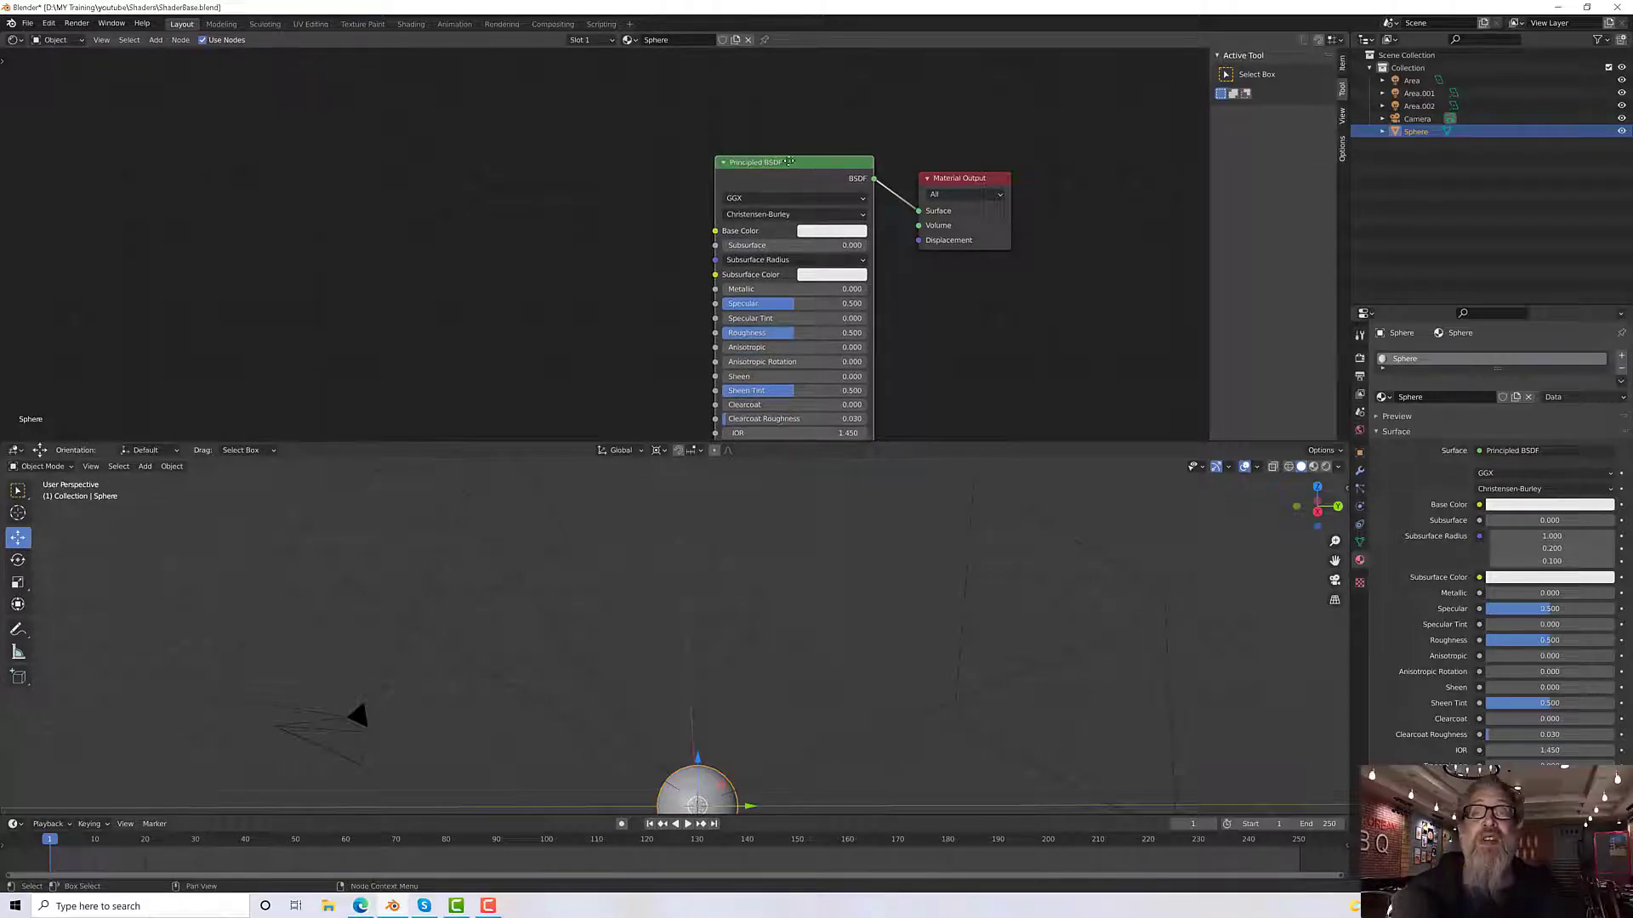
middle_click_drag(805, 155, 775, 206)
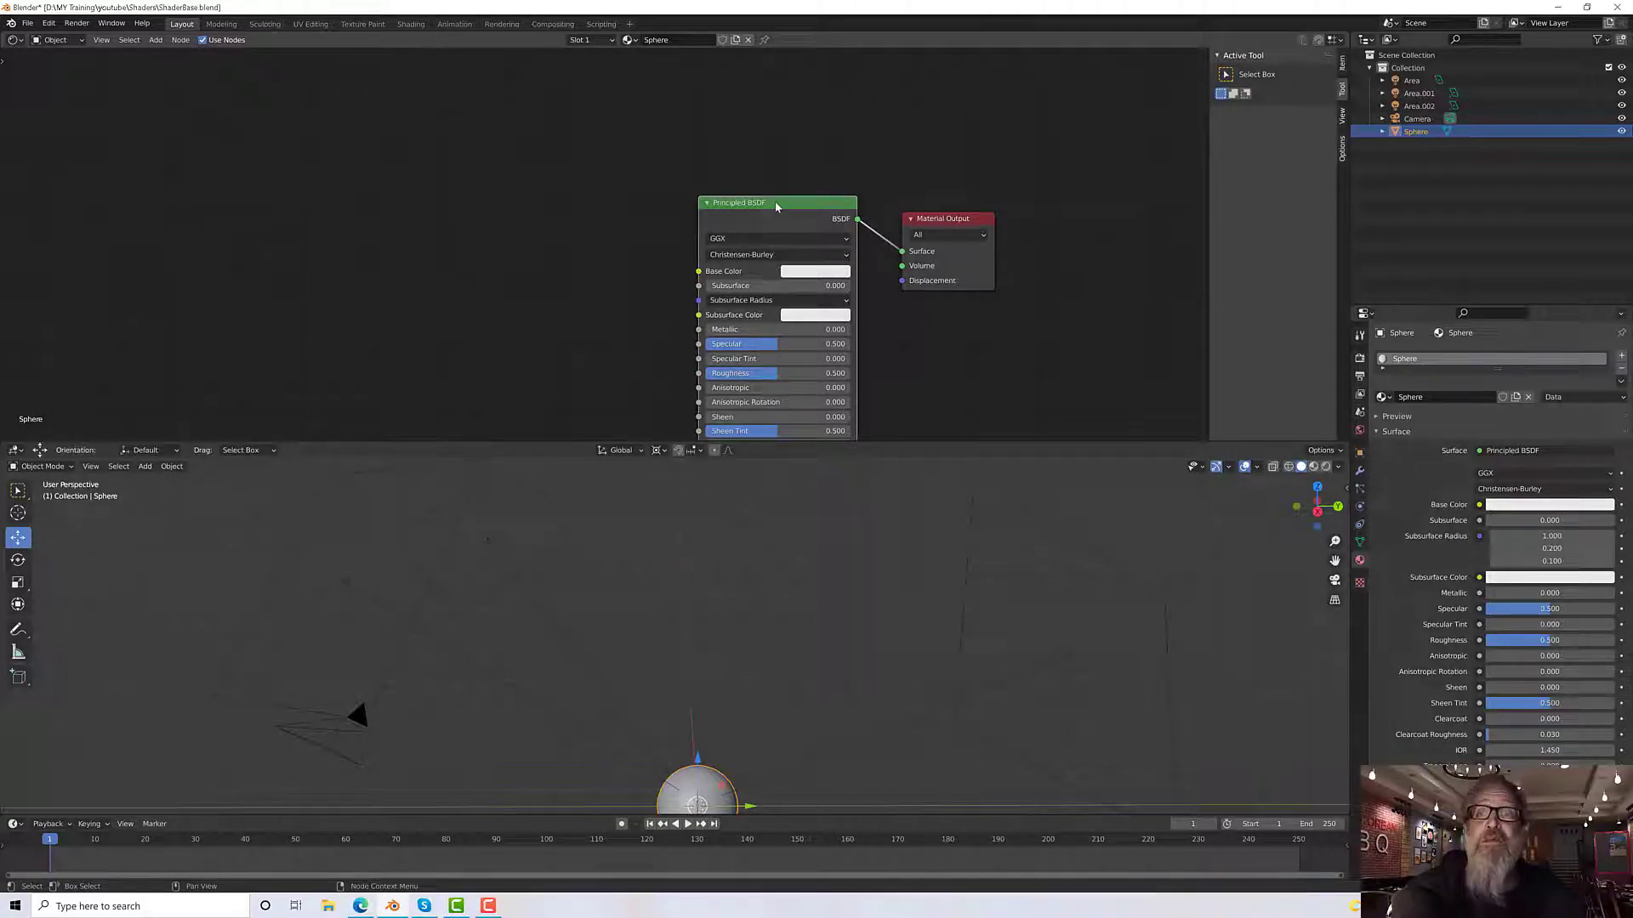
left_click_drag(962, 215, 1012, 190)
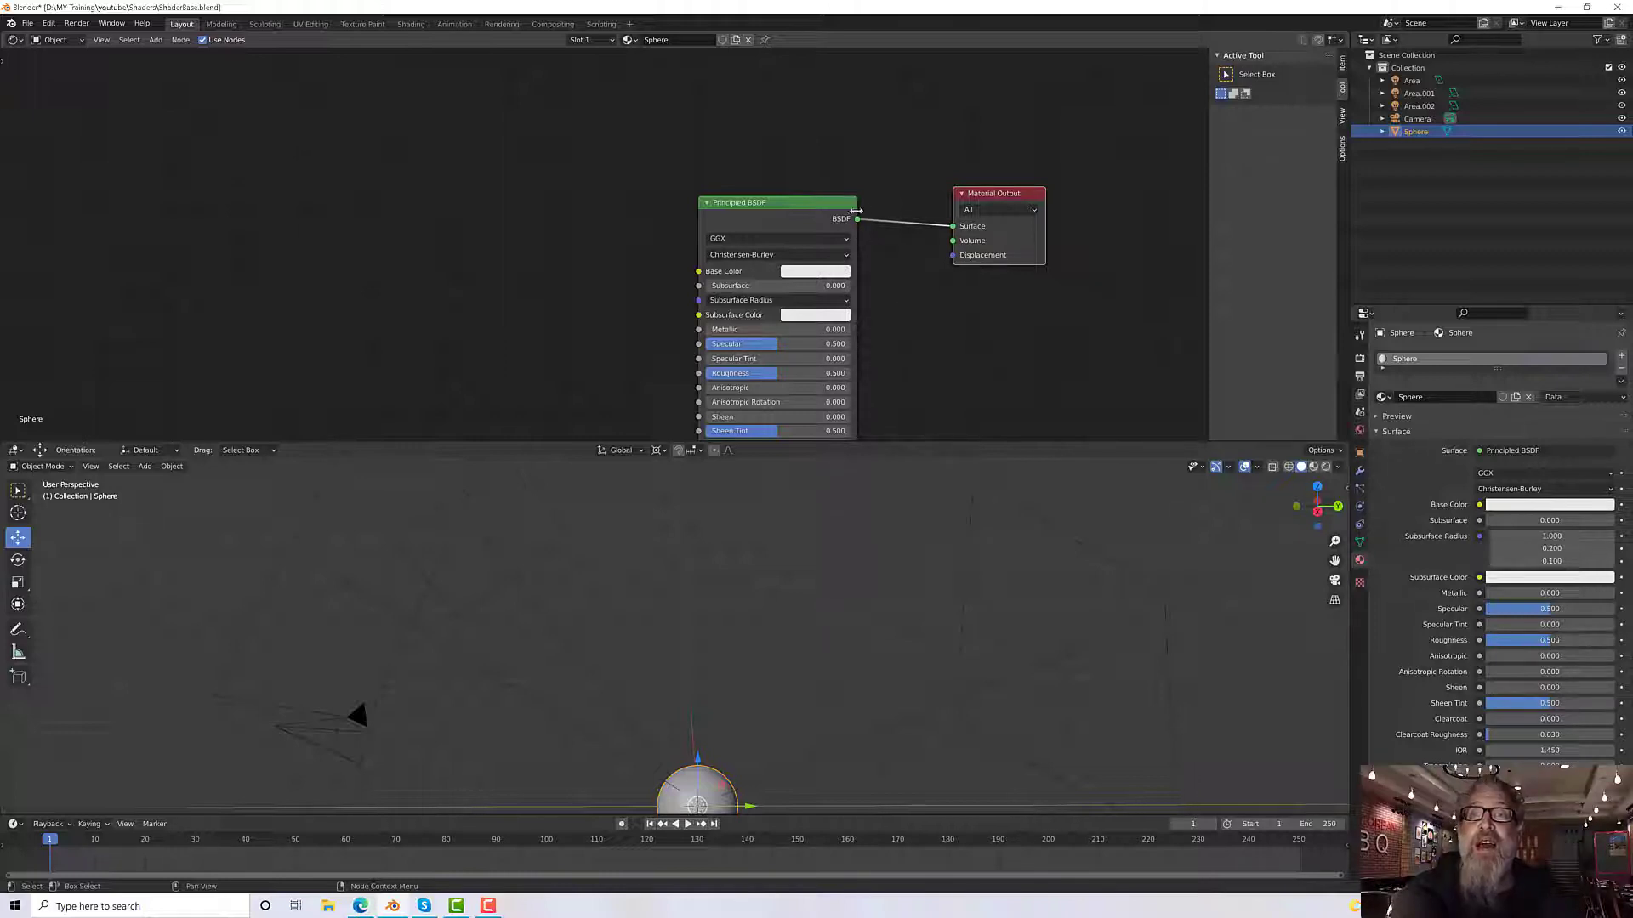
middle_click_drag(784, 682, 806, 576)
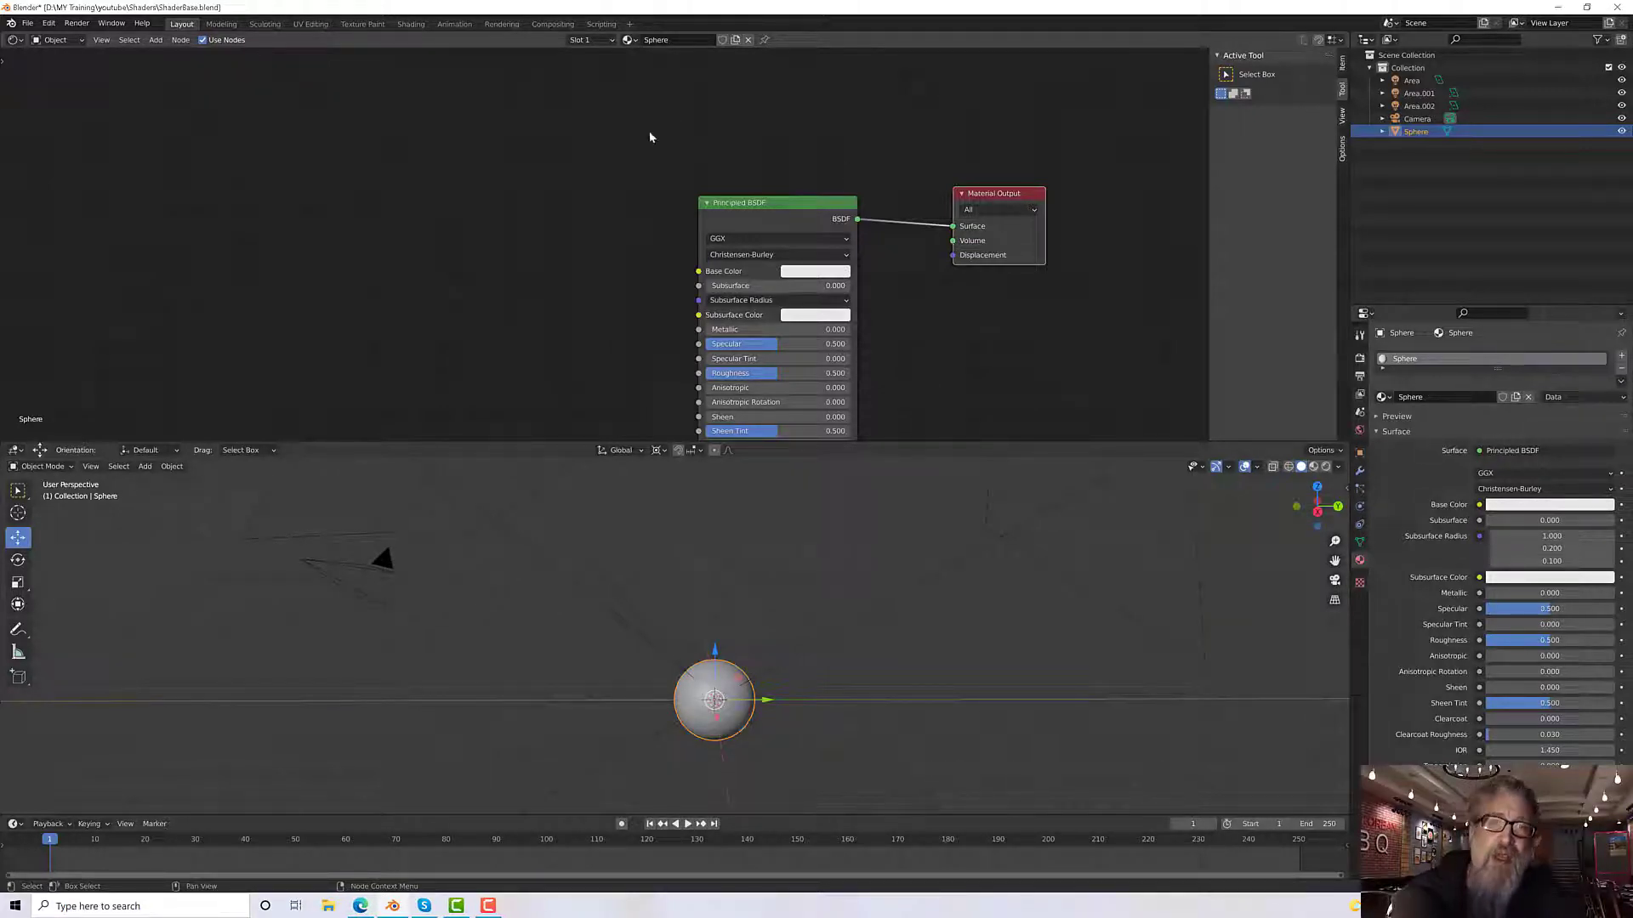
left_click_drag(721, 212, 757, 206)
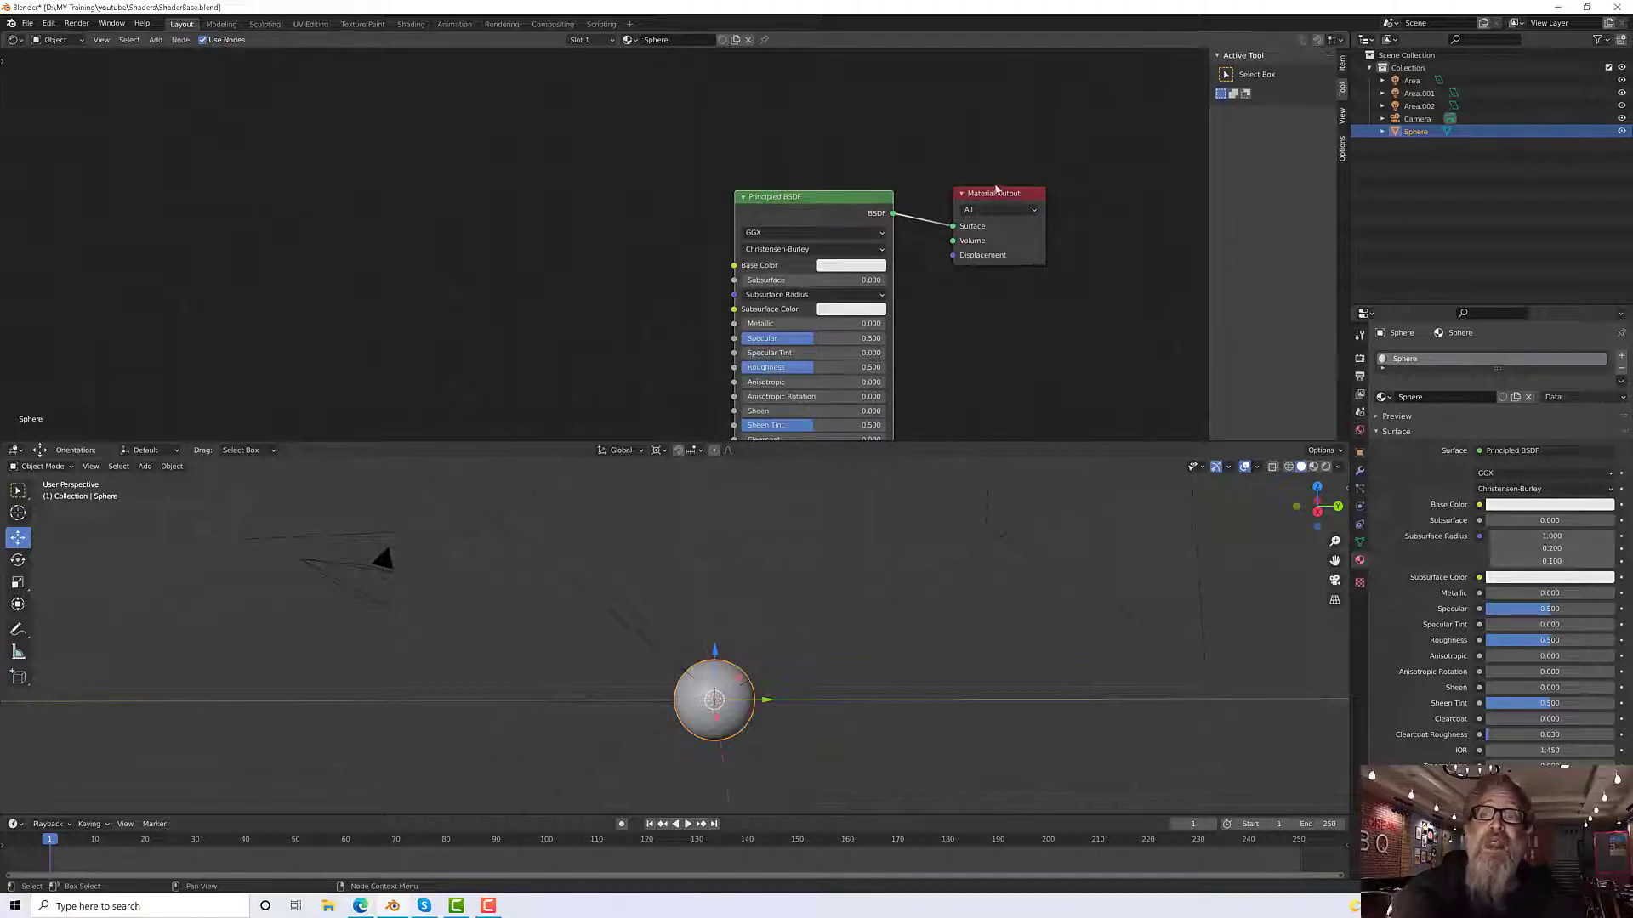
left_click_drag(1018, 197, 1114, 198)
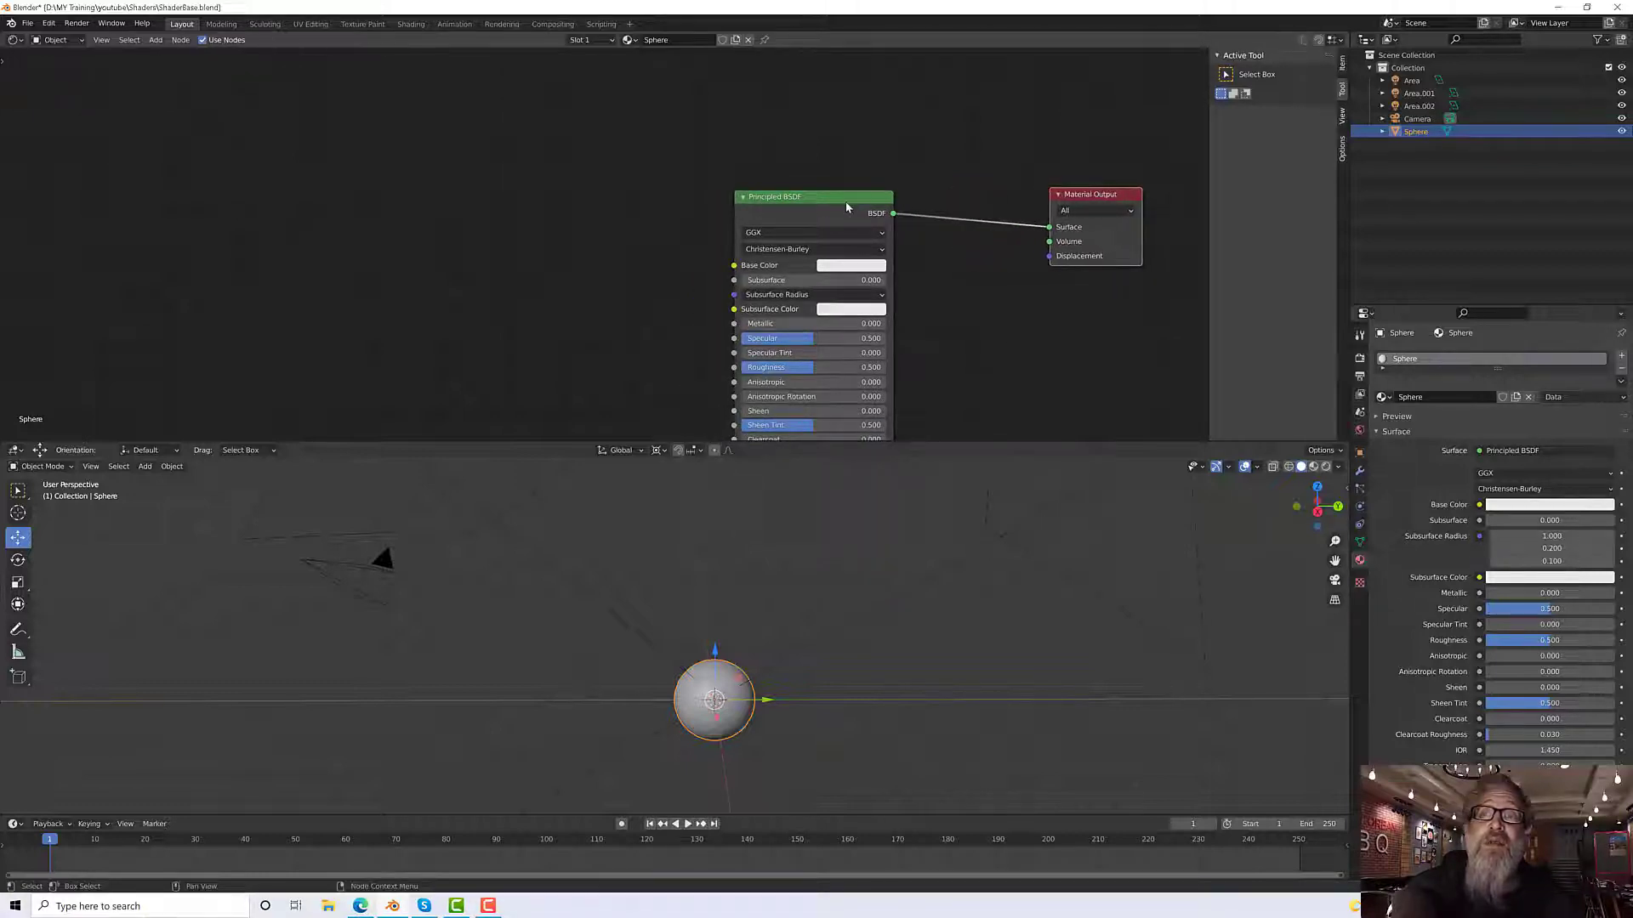
left_click_drag(846, 208, 963, 209)
middle_click_drag(614, 203, 711, 150)
scroll(758, 229, "up", 1)
scroll(757, 234, "down", 5)
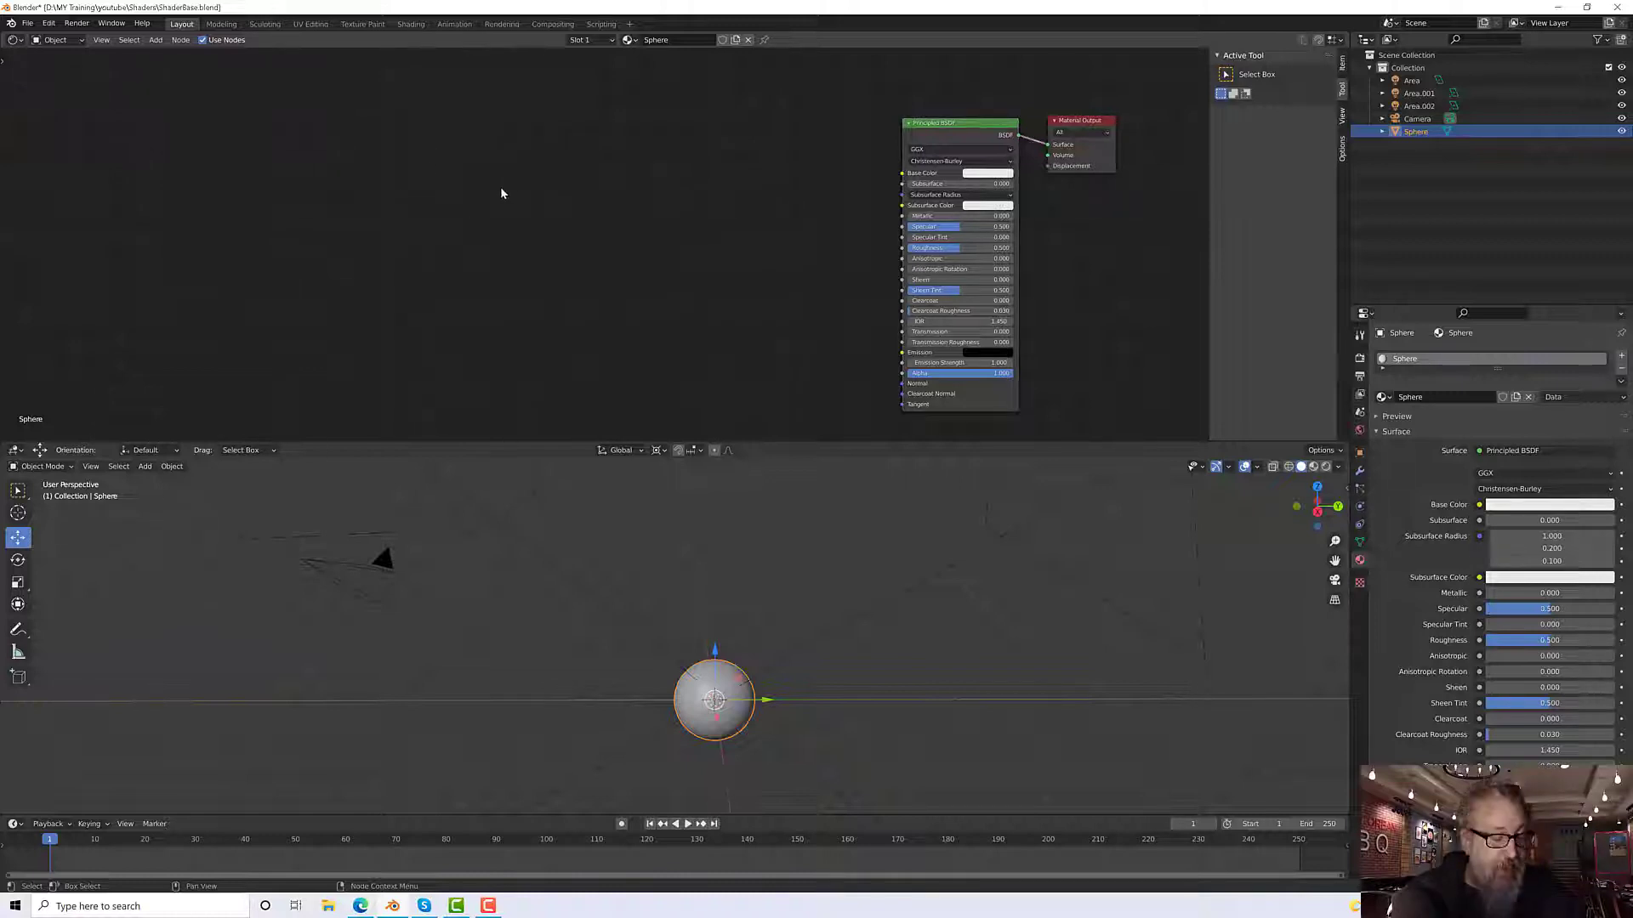
Step: Add a Texture Coordinate node and place it well ahead of the Principled BSDF, leaving wide space between them
key("shift+a")
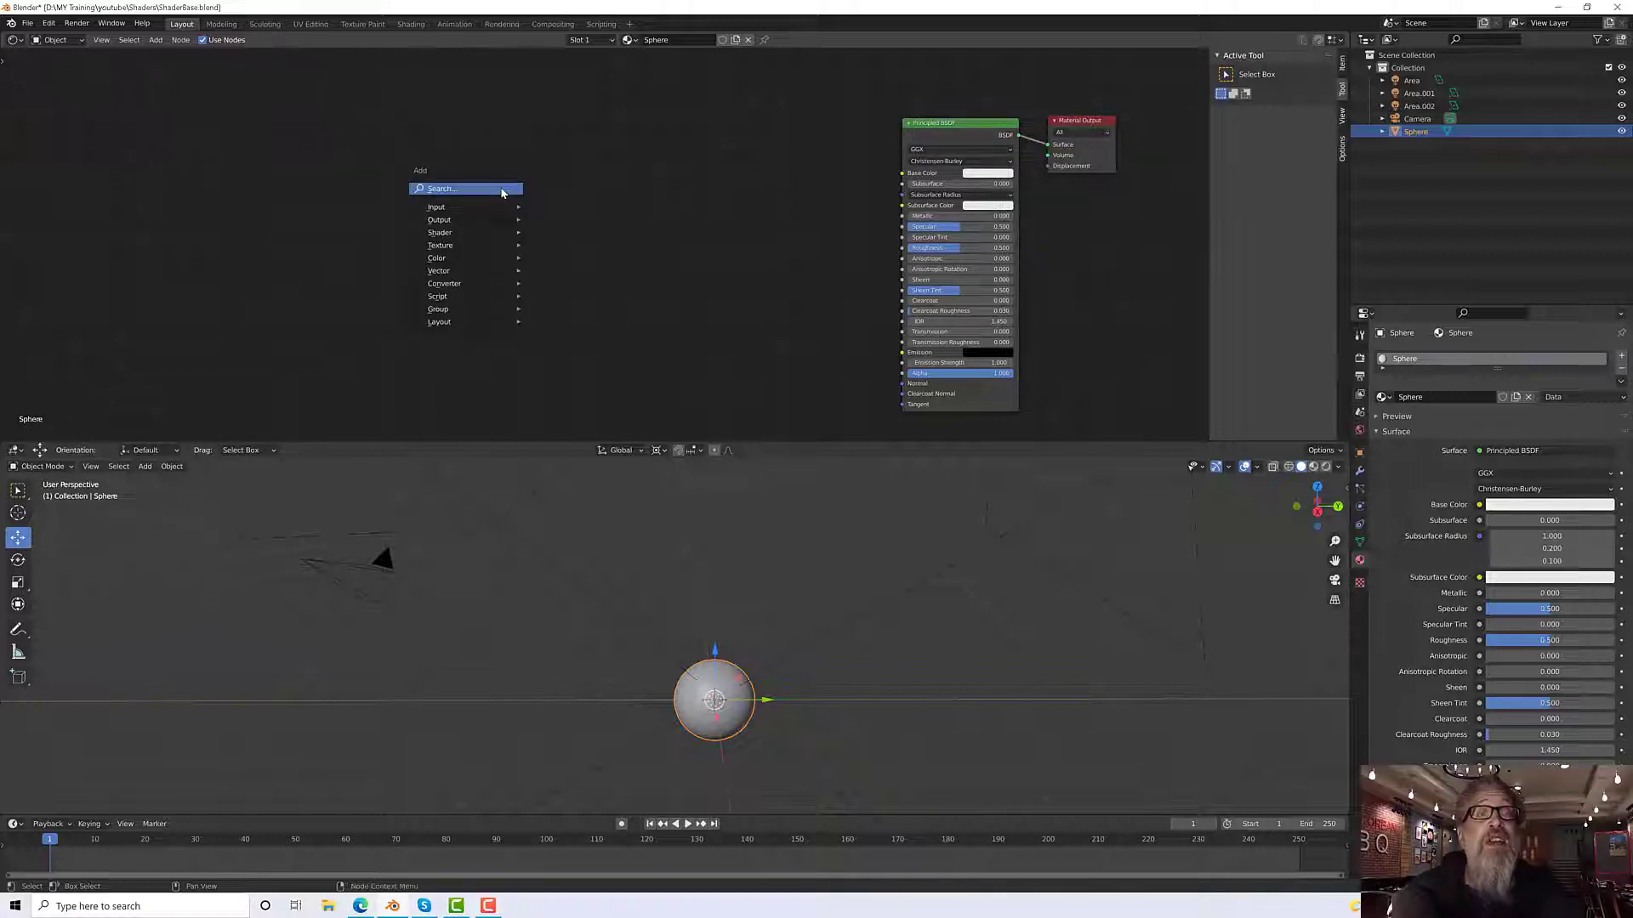
mouse_move(497, 208)
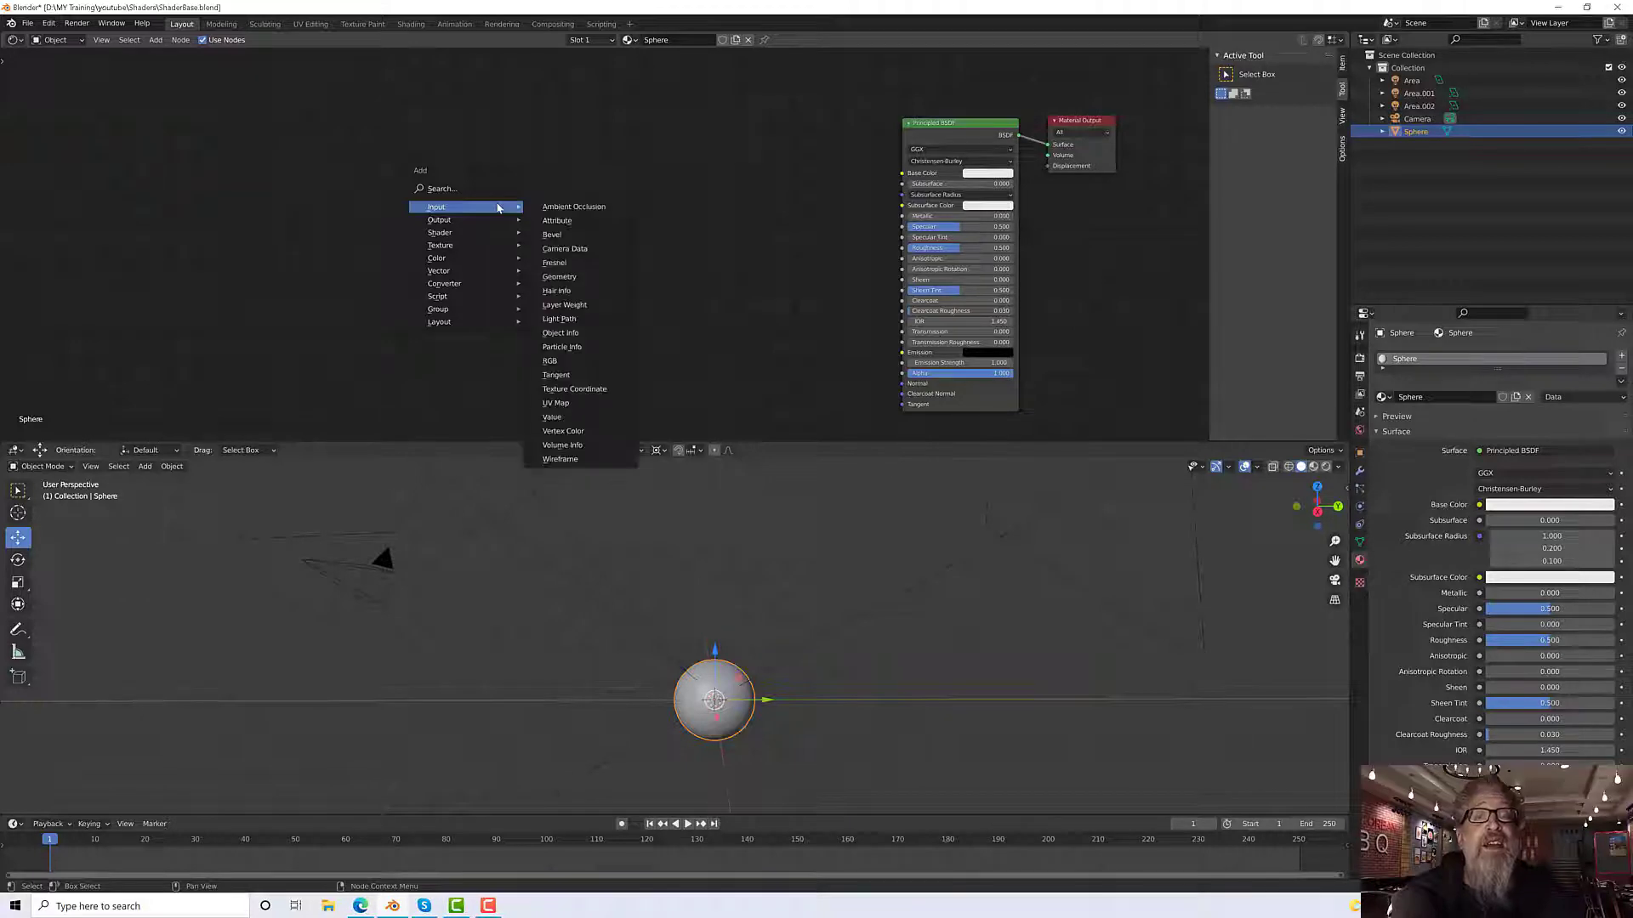
left_click(590, 390)
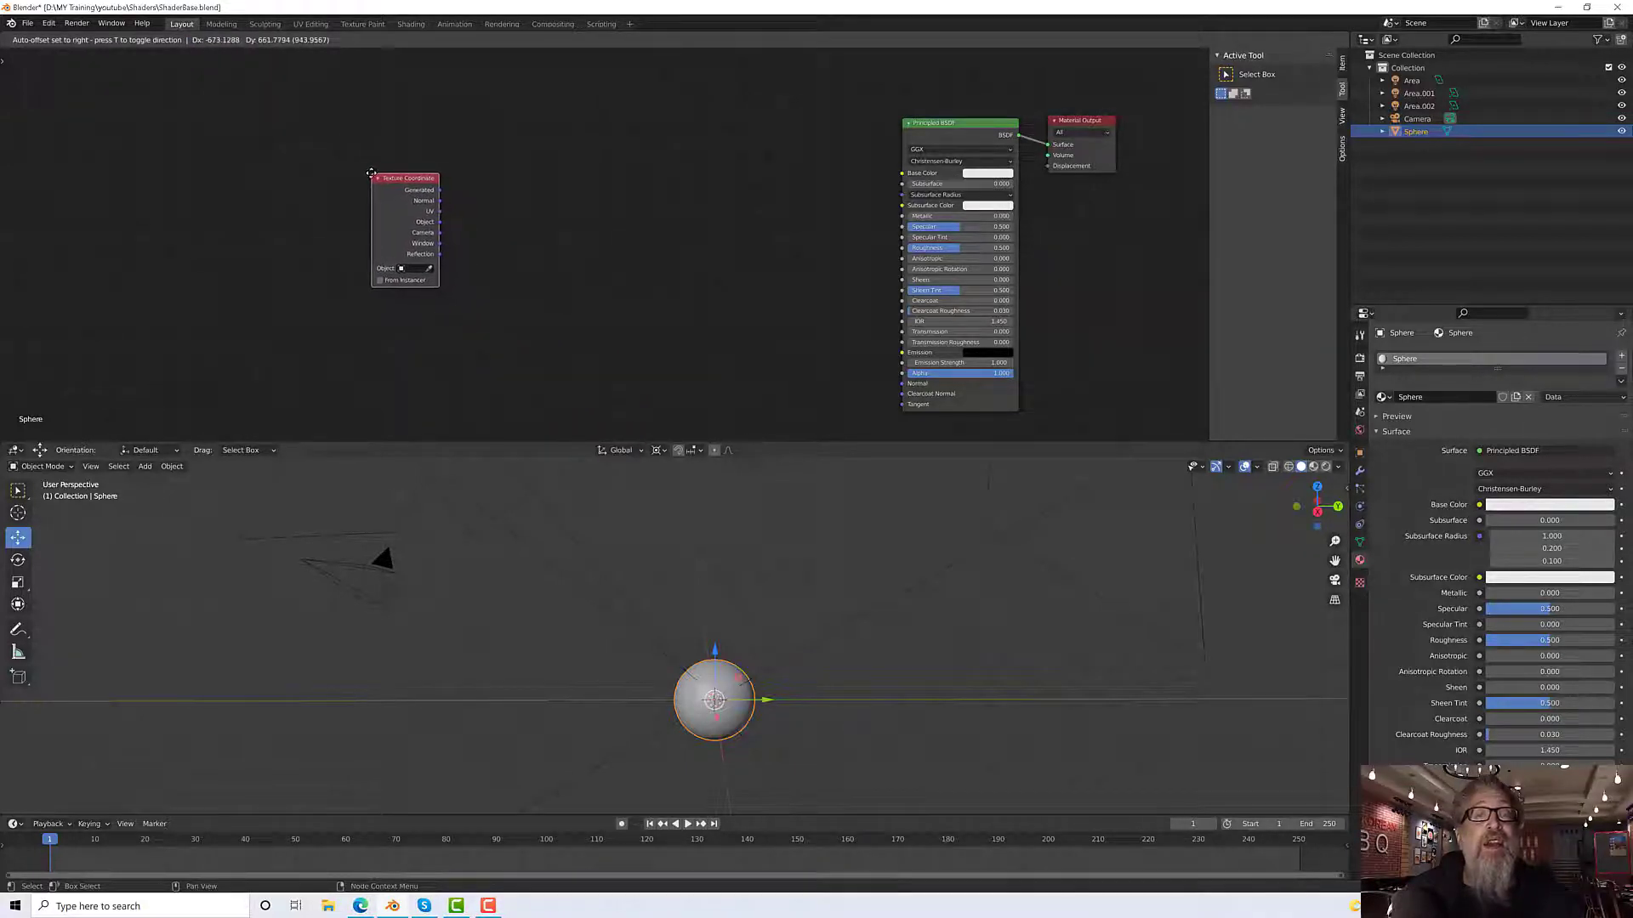
left_click(372, 167)
scroll(425, 180, "up", 3)
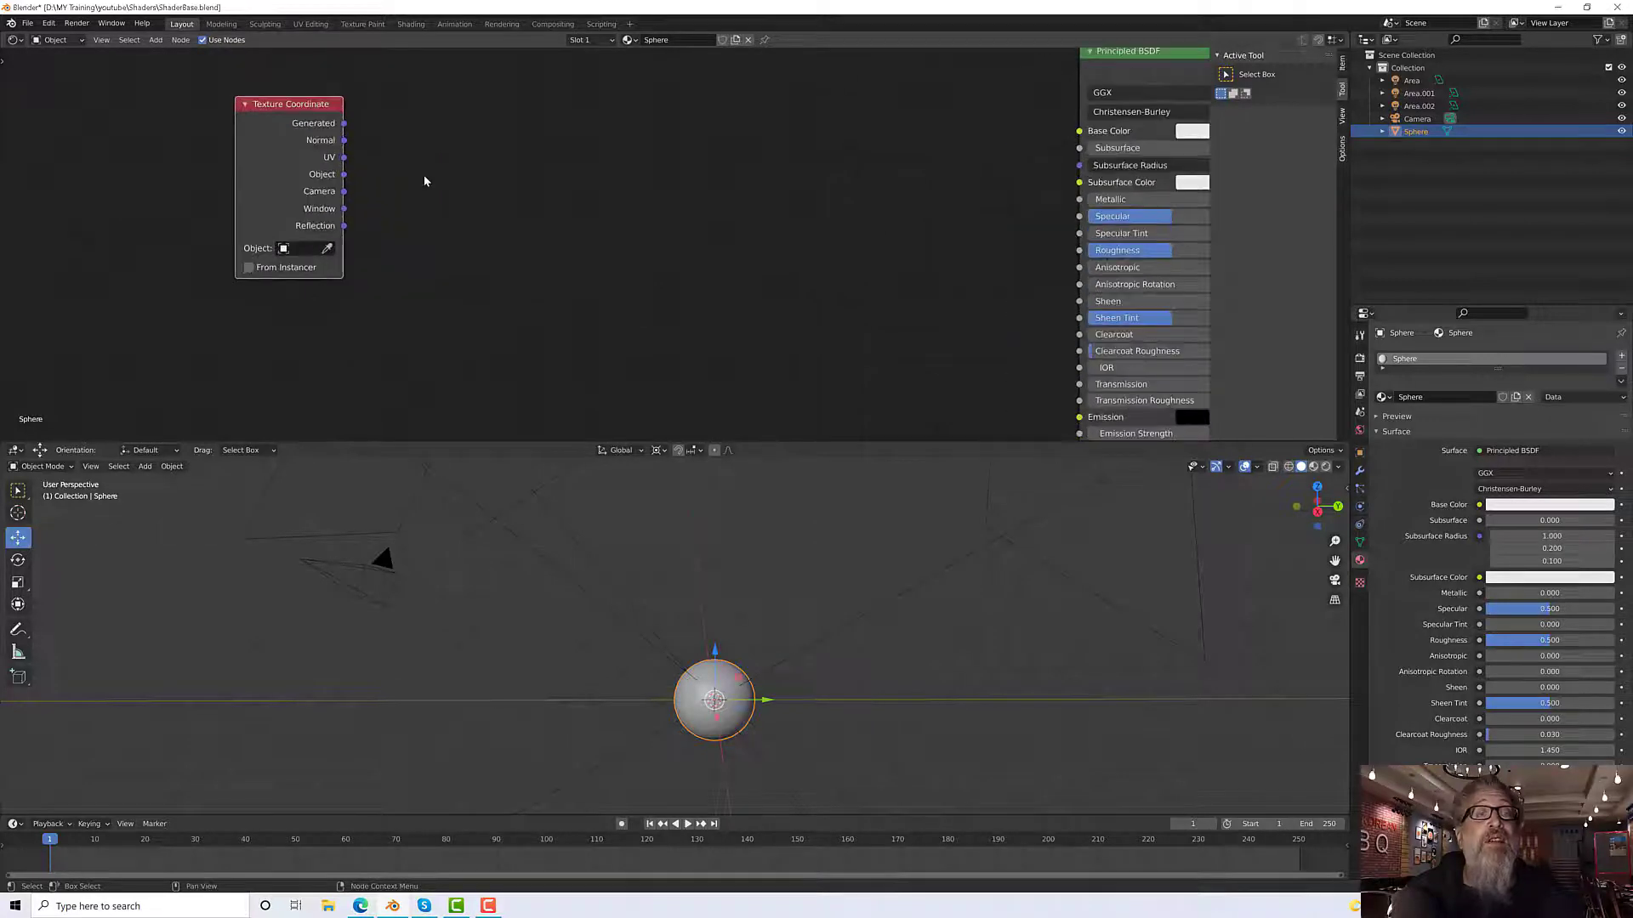
middle_click_drag(425, 181, 608, 230)
left_click_drag(448, 145, 475, 141)
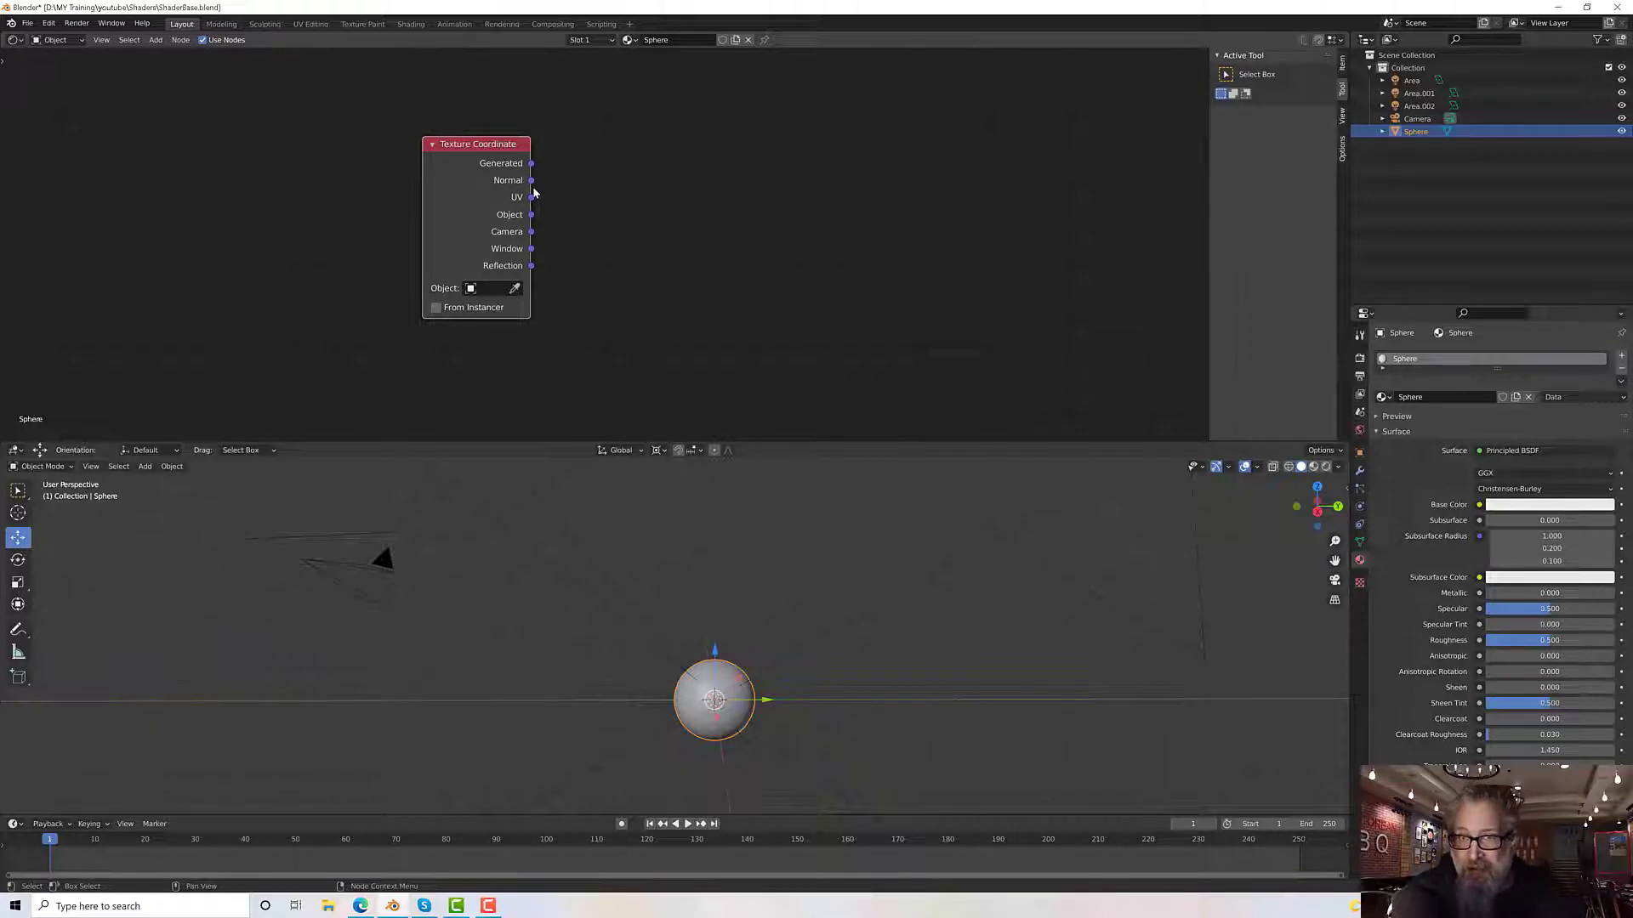
key("Home")
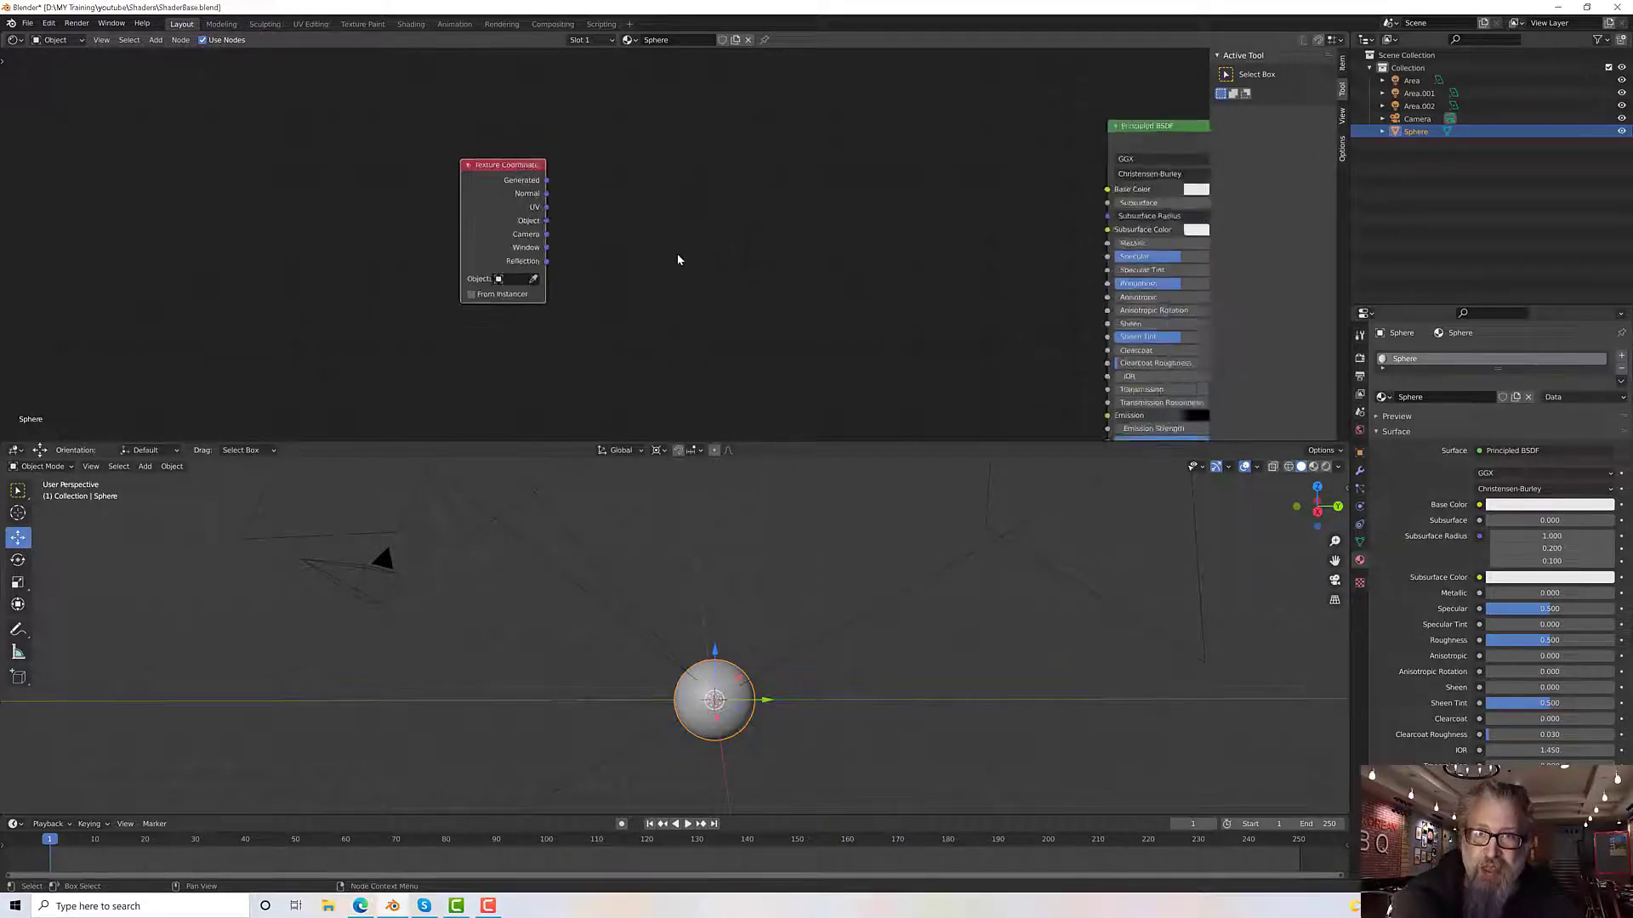
left_click_drag(447, 183, 75, 142)
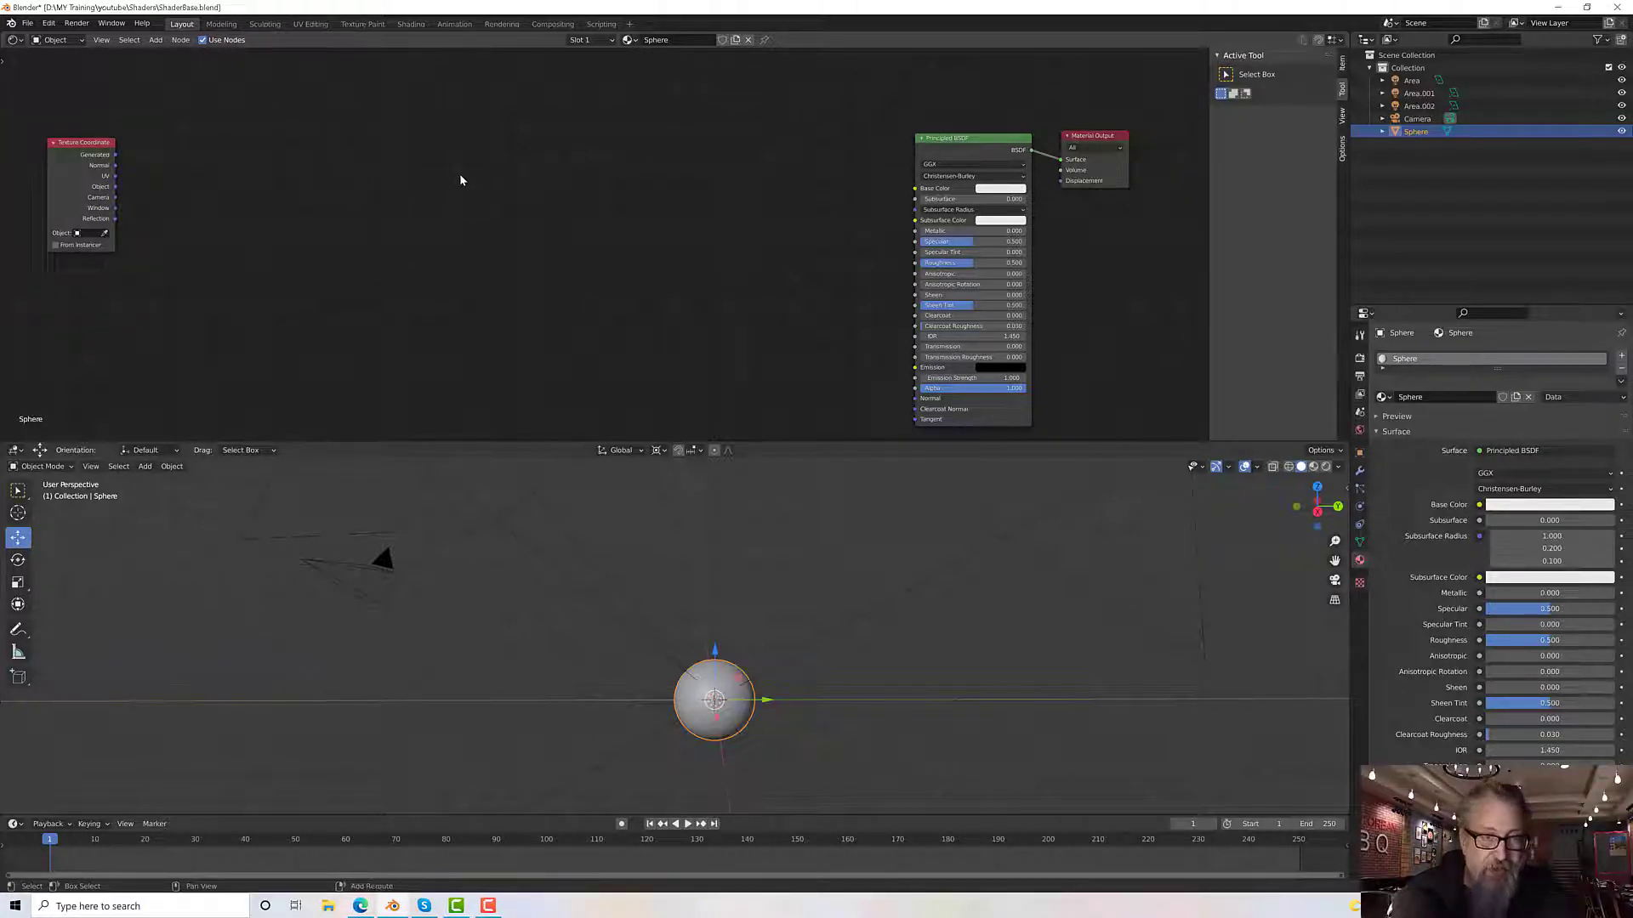
Step: Add a Noise Texture node between the existing nodes and connect its Color output to the Principled BSDF's Base Color
key("shift+a")
mouse_move(446, 205)
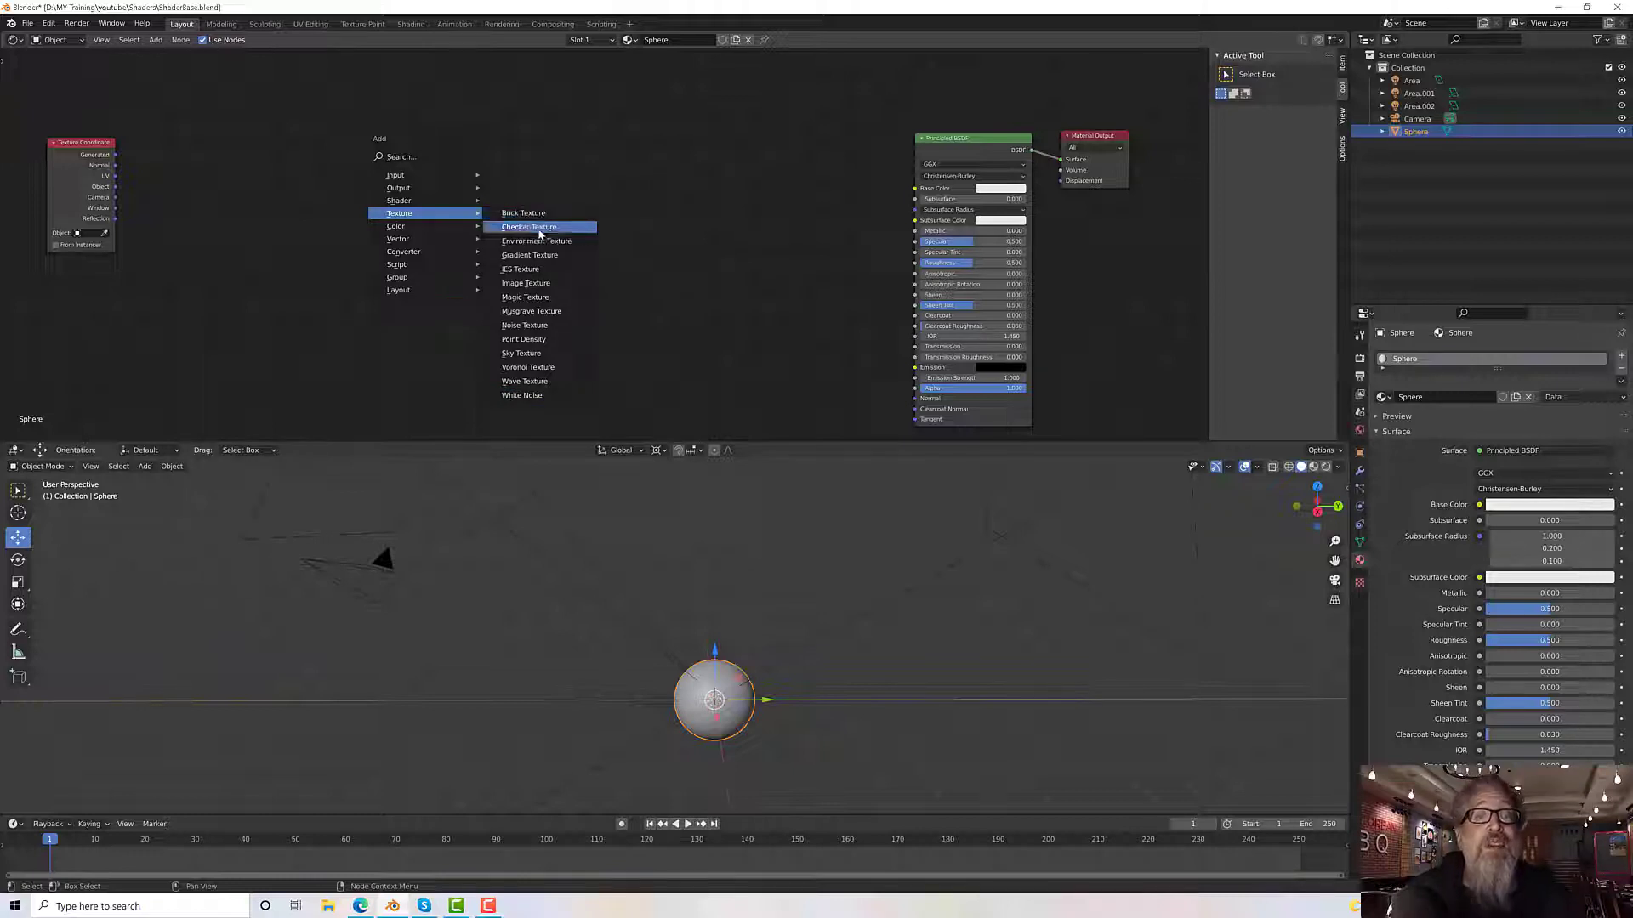
left_click(534, 325)
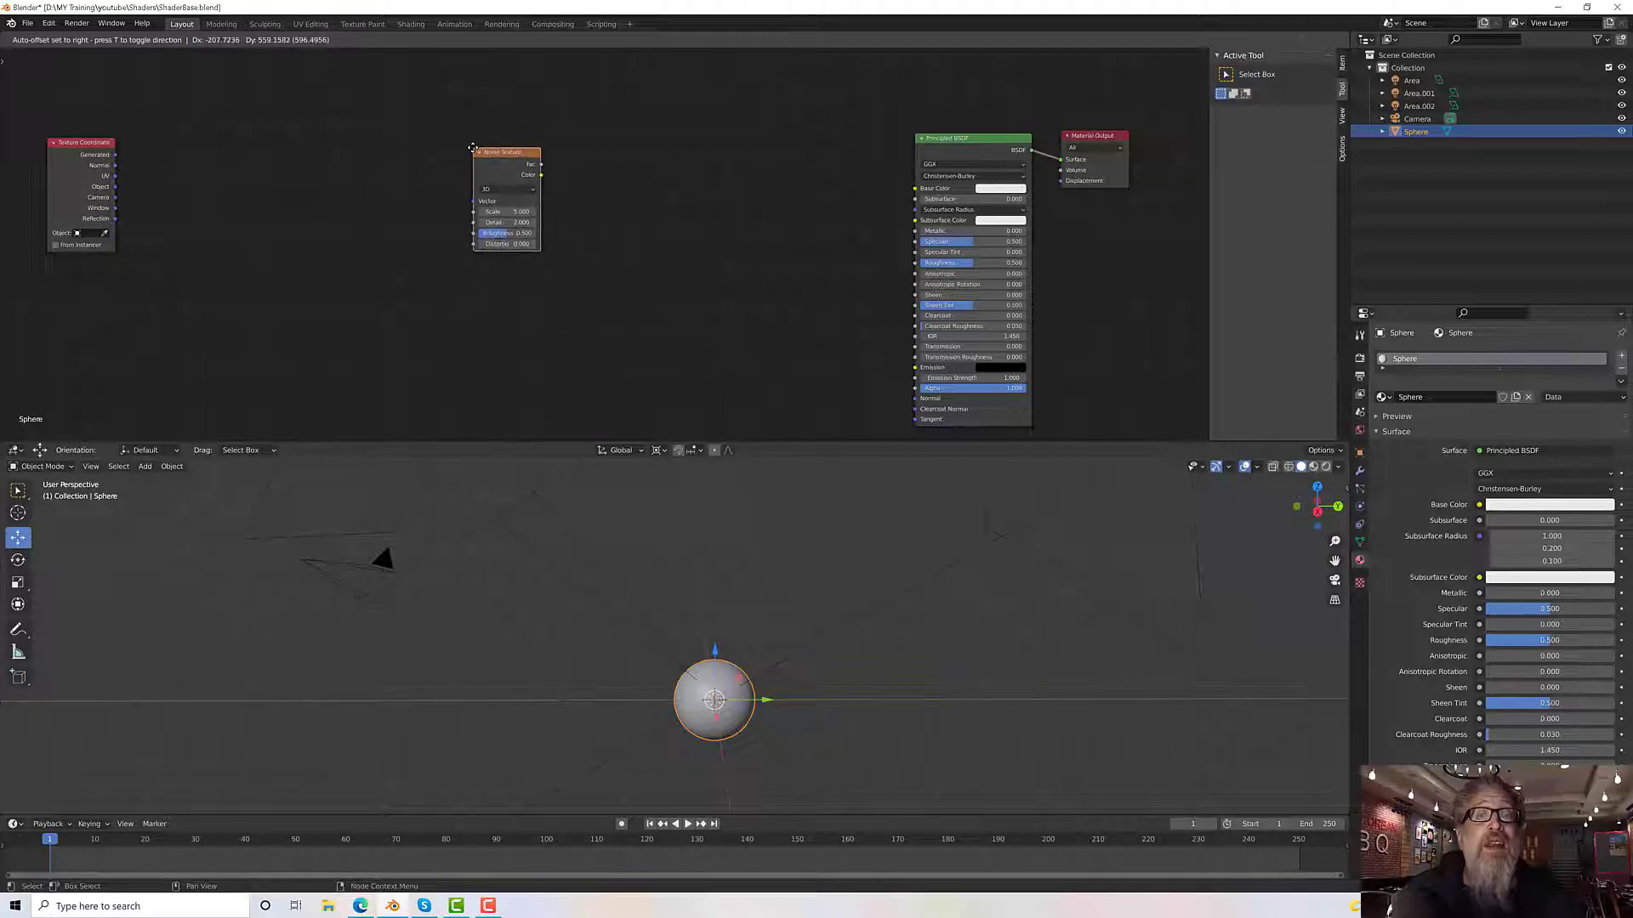
left_click(473, 148)
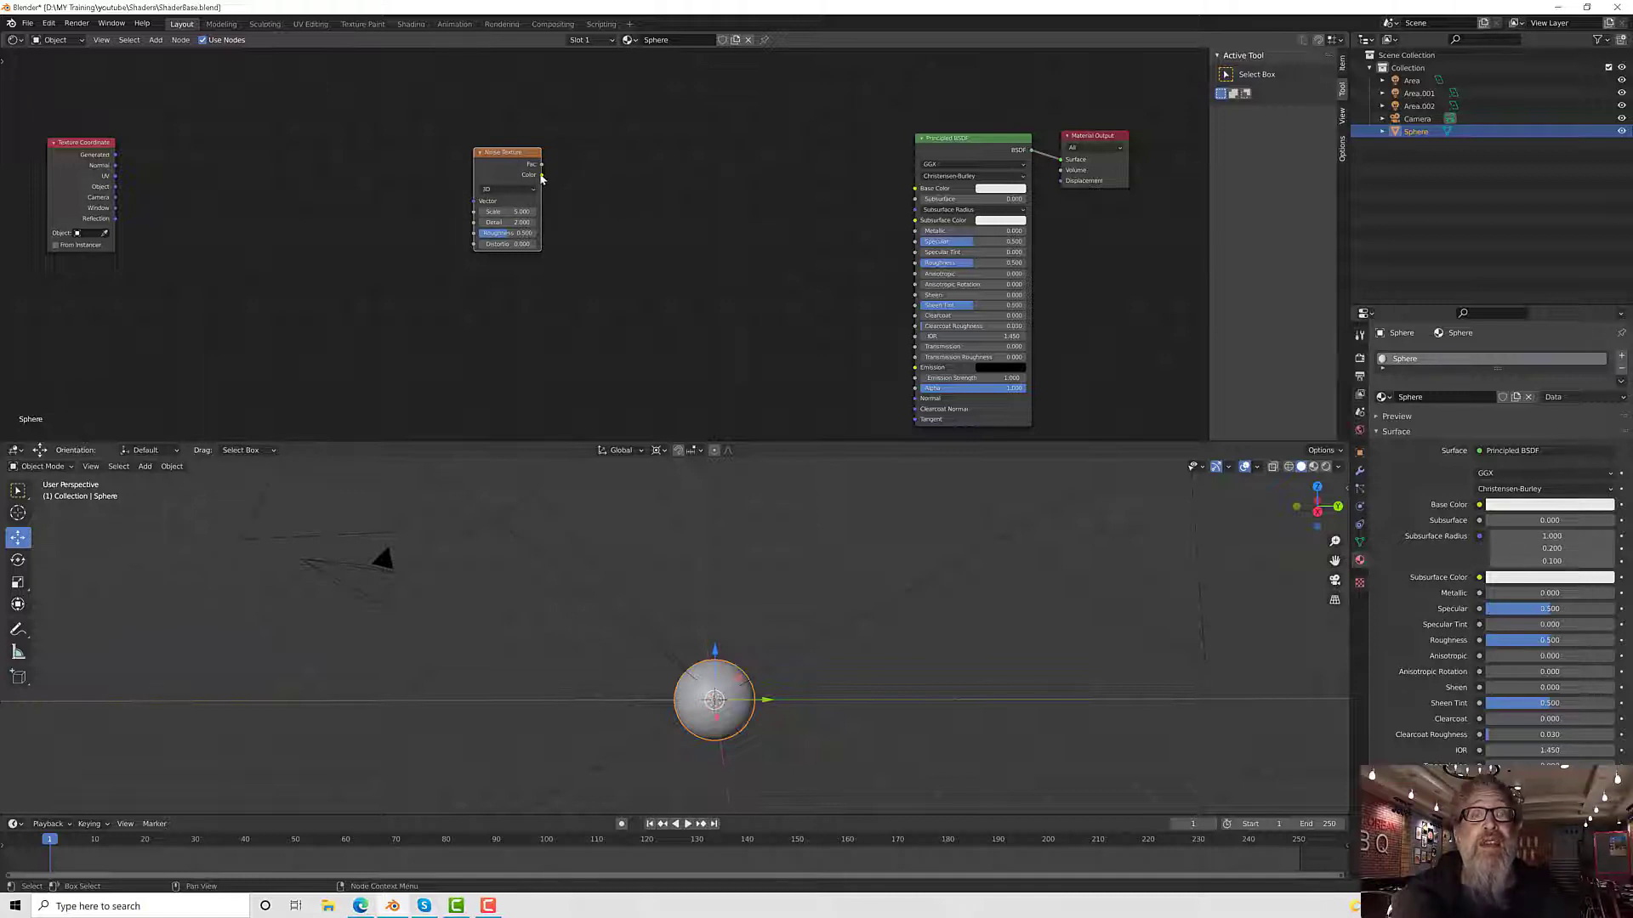
left_click_drag(542, 174, 918, 191)
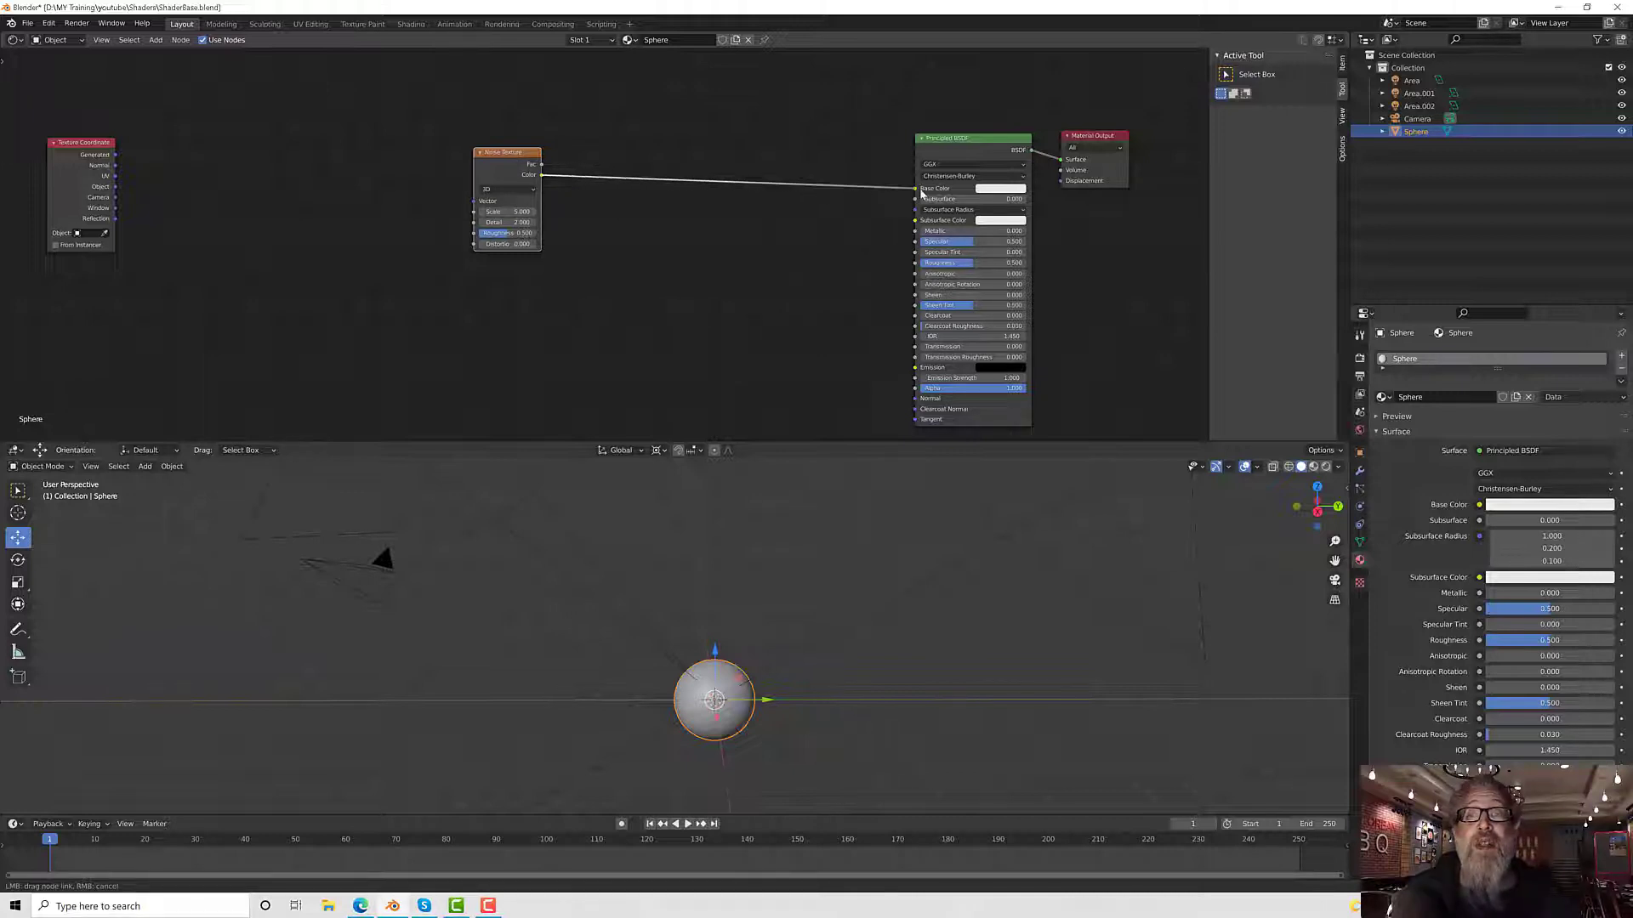
Step: Switch the 3D viewport to Rendered shading and view the textured sphere up close
left_click(1327, 466)
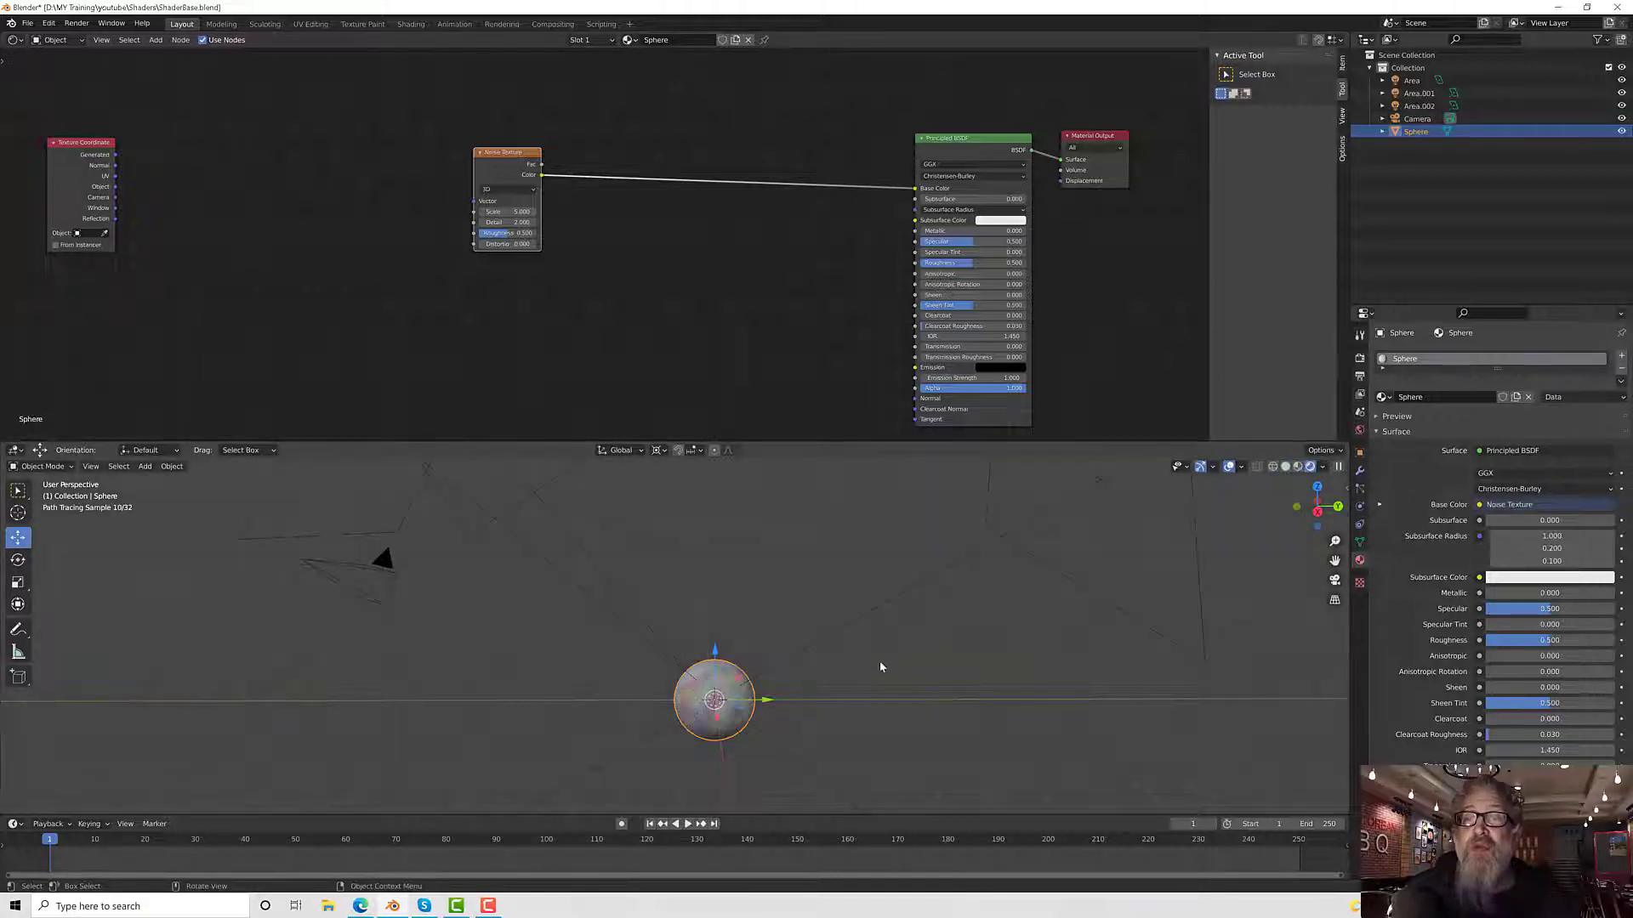
scroll(867, 664, "up", 3)
middle_click_drag(855, 662, 743, 567, "shift")
scroll(743, 568, "up", 2)
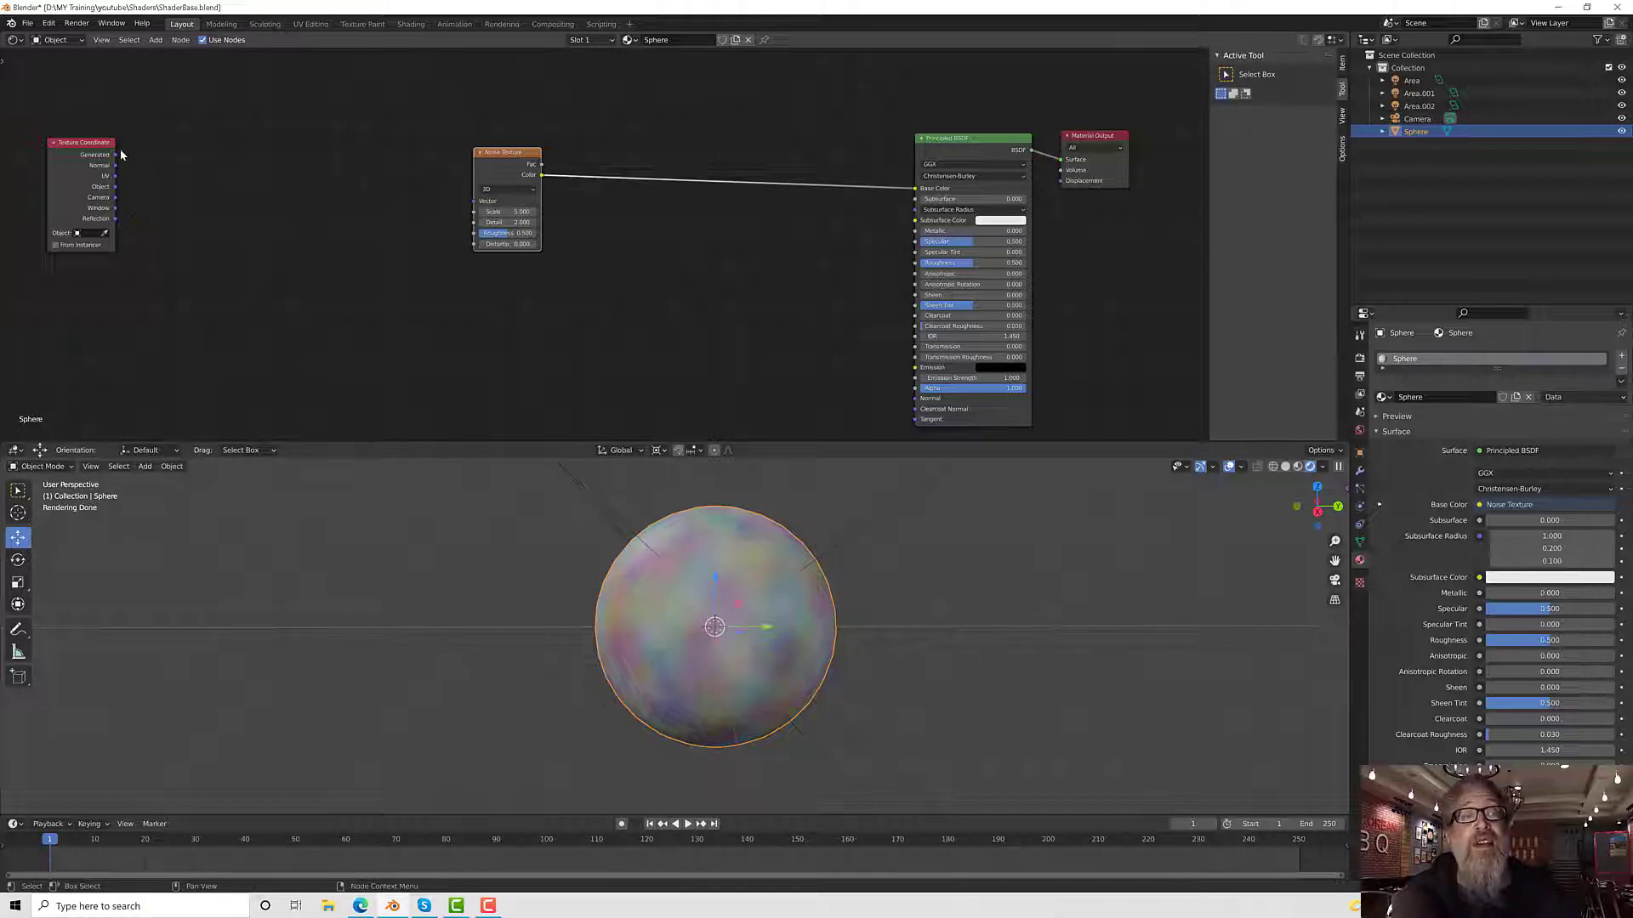
Step: Compare Generated, Object and UV coordinates as the Noise Texture's Vector input, finishing with Object connected
left_click_drag(115, 155, 476, 204)
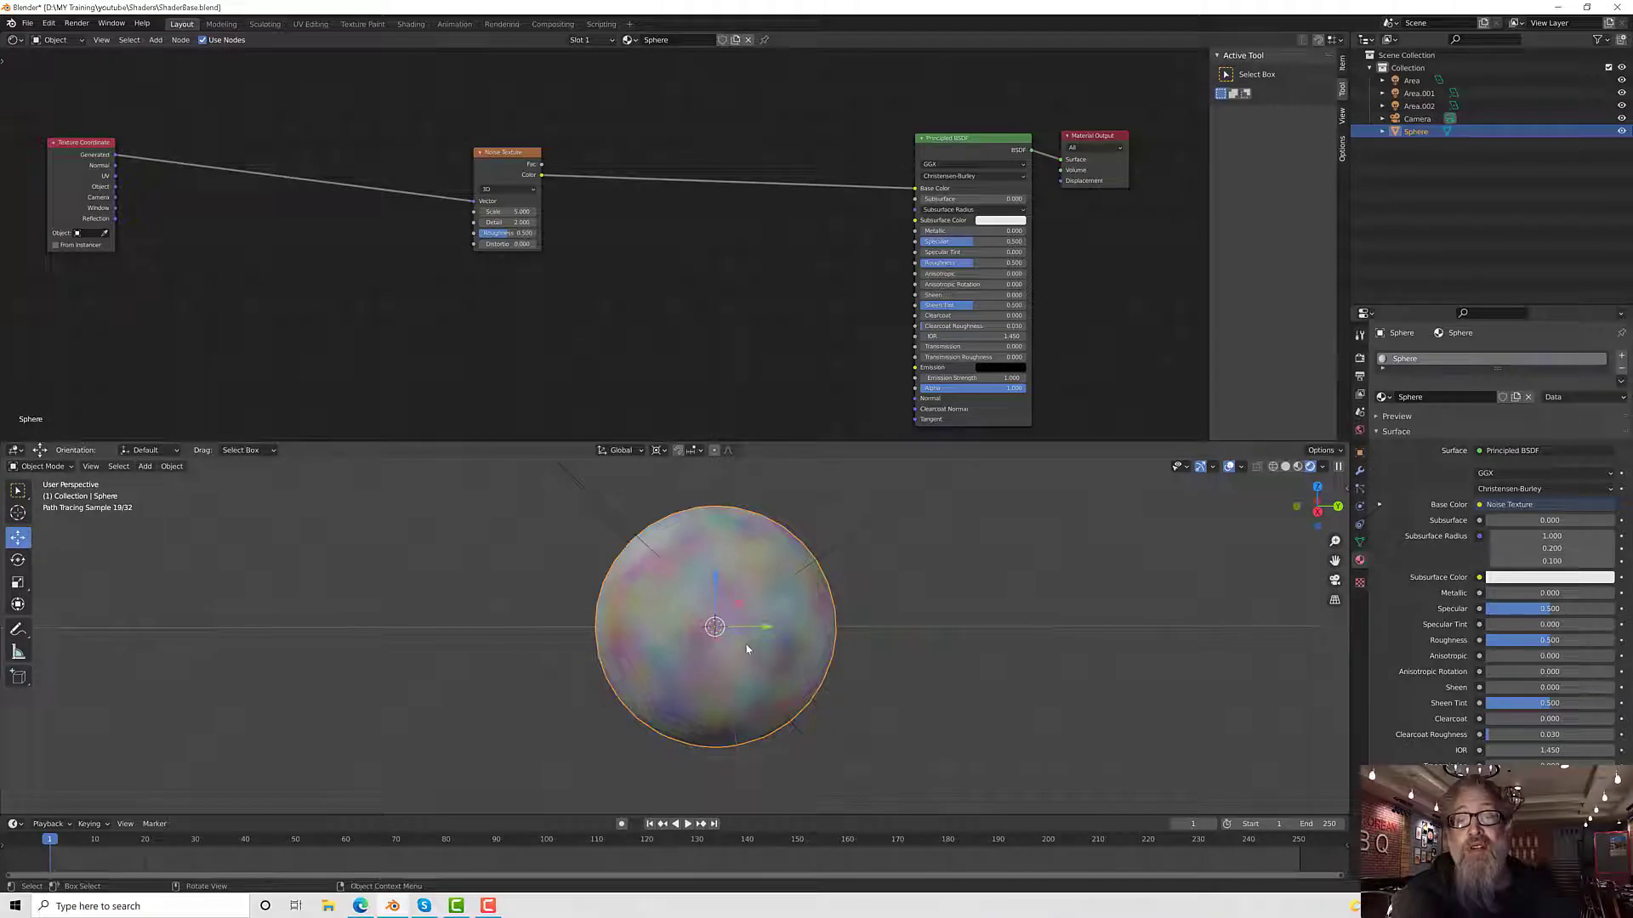
left_click_drag(115, 186, 487, 206)
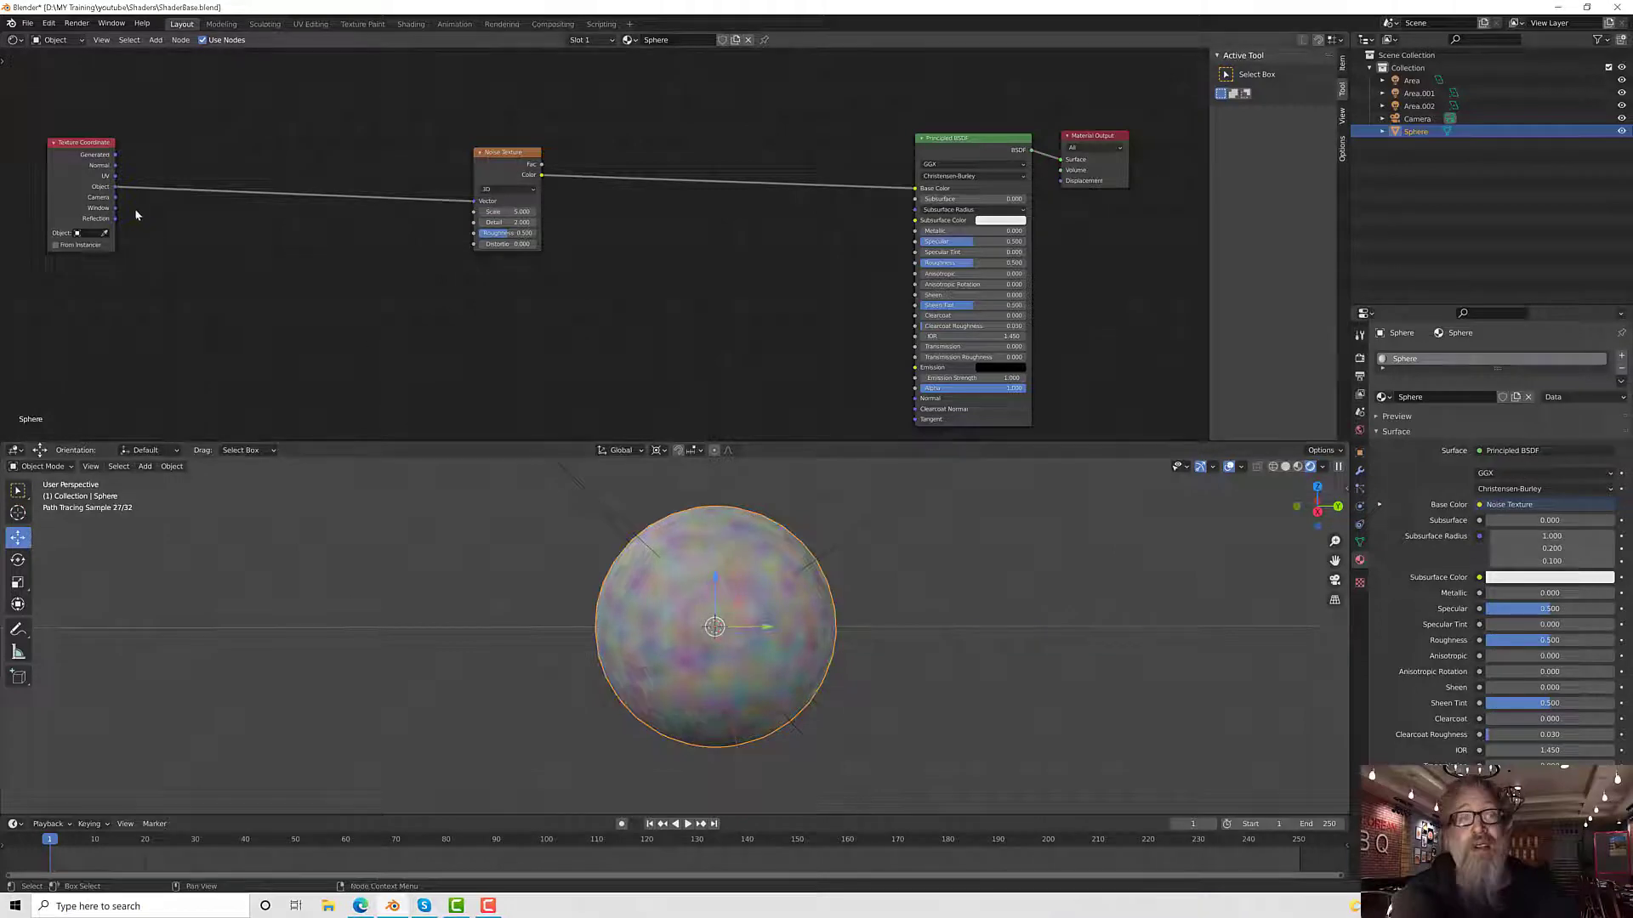
left_click_drag(115, 176, 476, 202)
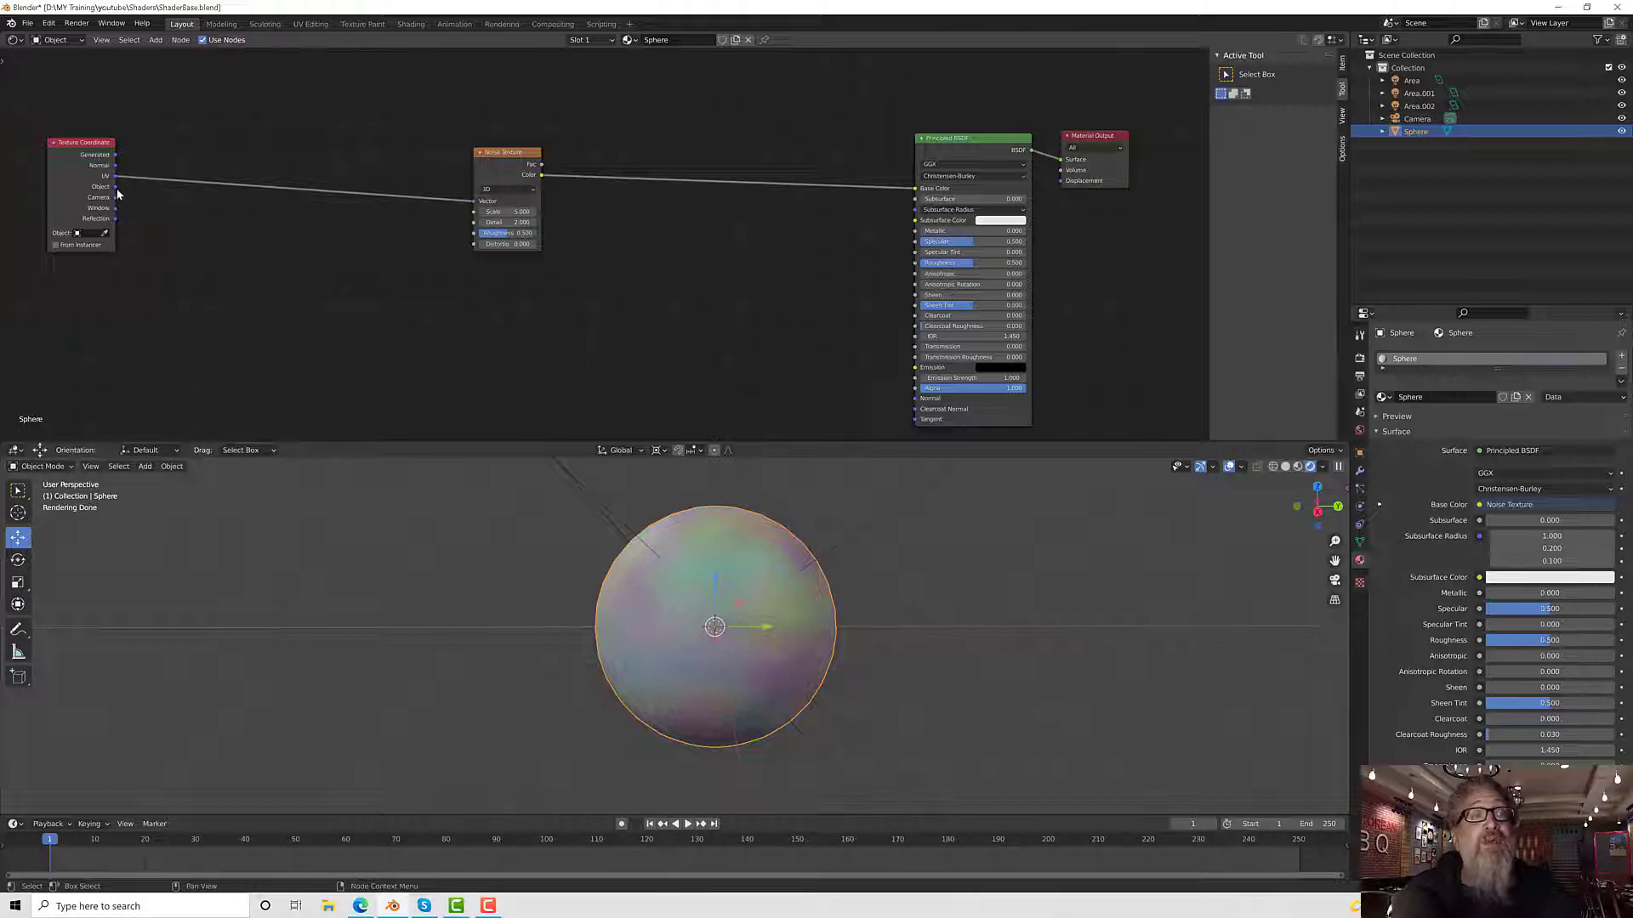
left_click_drag(115, 187, 476, 209)
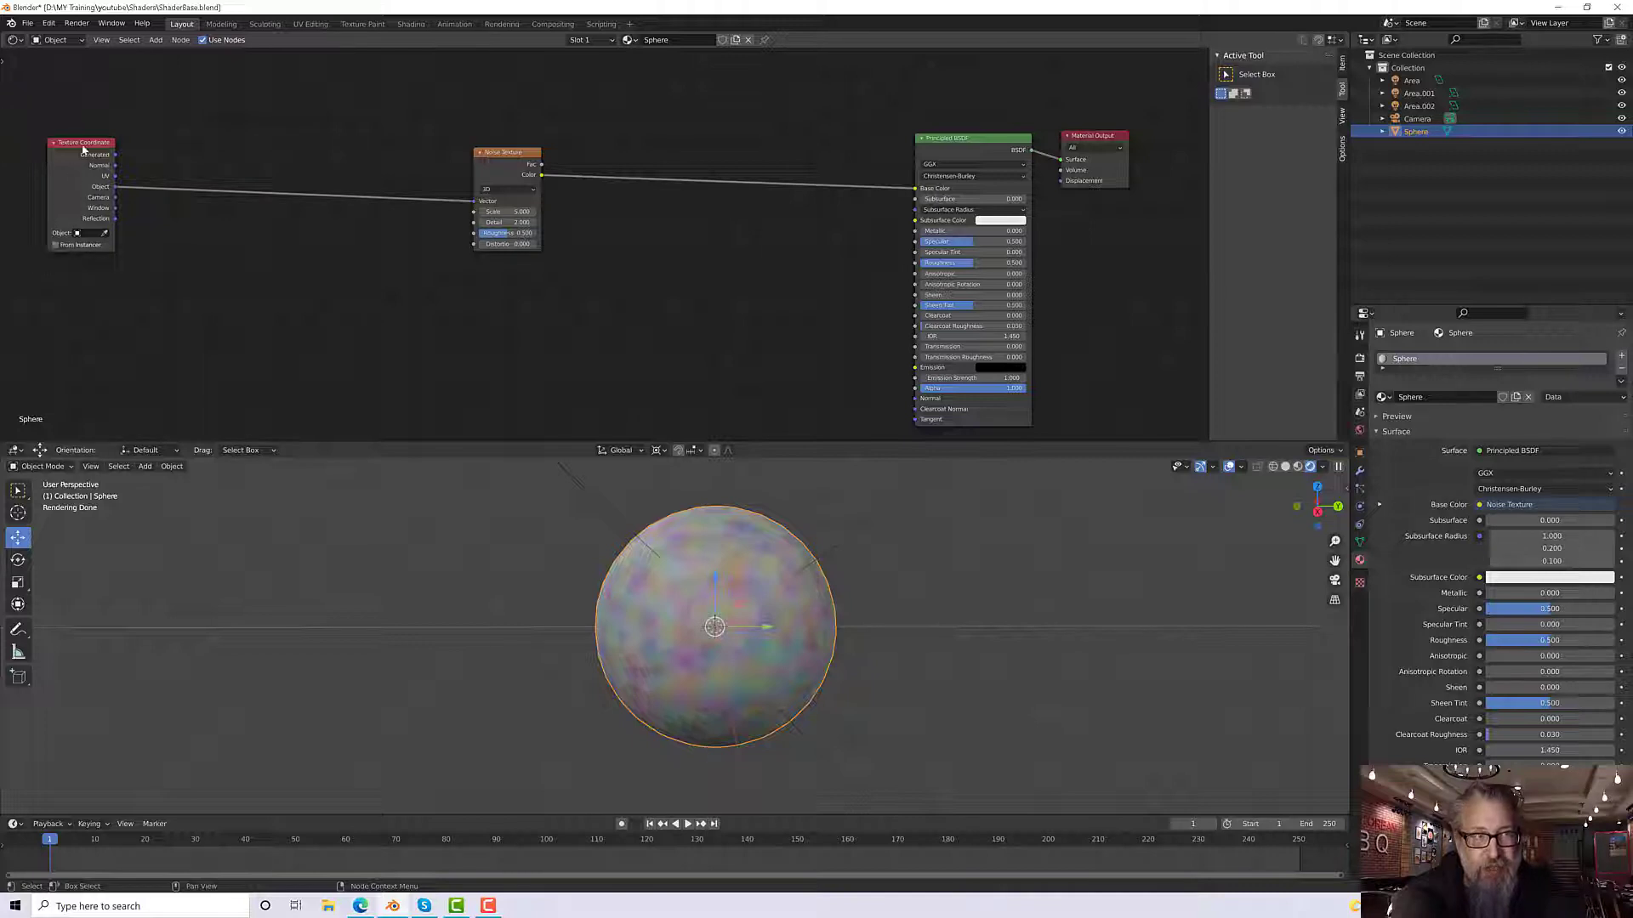
Step: Space out the Texture Coordinate, Principled BSDF, Material Output and Noise Texture nodes, leaving Material Output expanded
left_click_drag(59, 246, 28, 246)
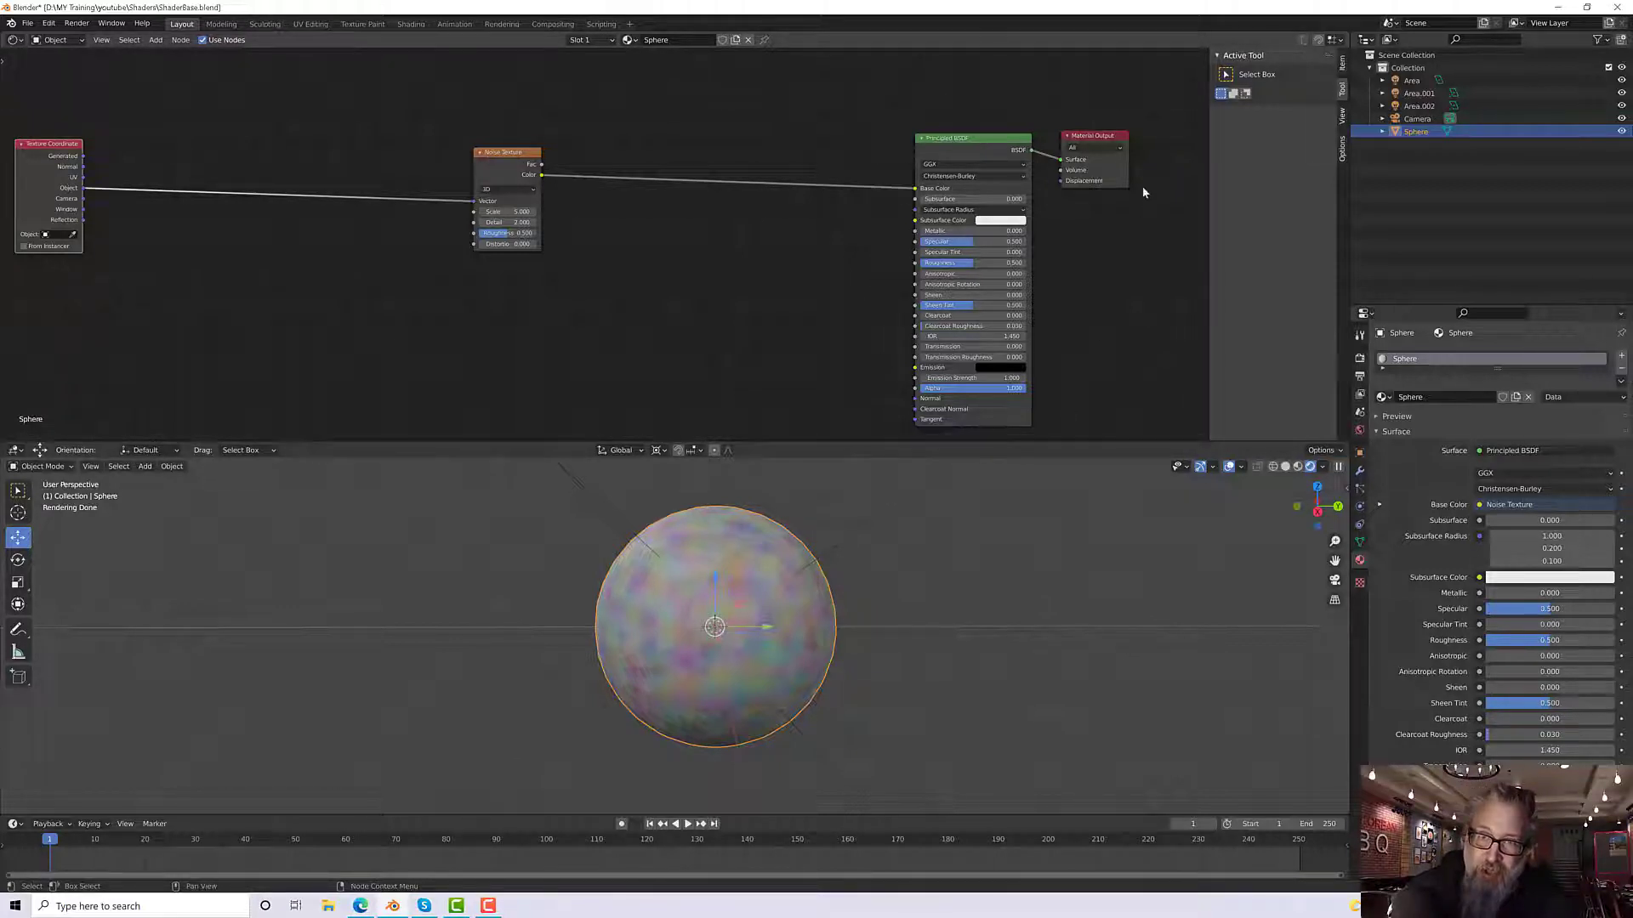
mouse_move(956, 141)
left_mouse_down()
mouse_move(920, 136)
mouse_move(938, 134)
left_mouse_up()
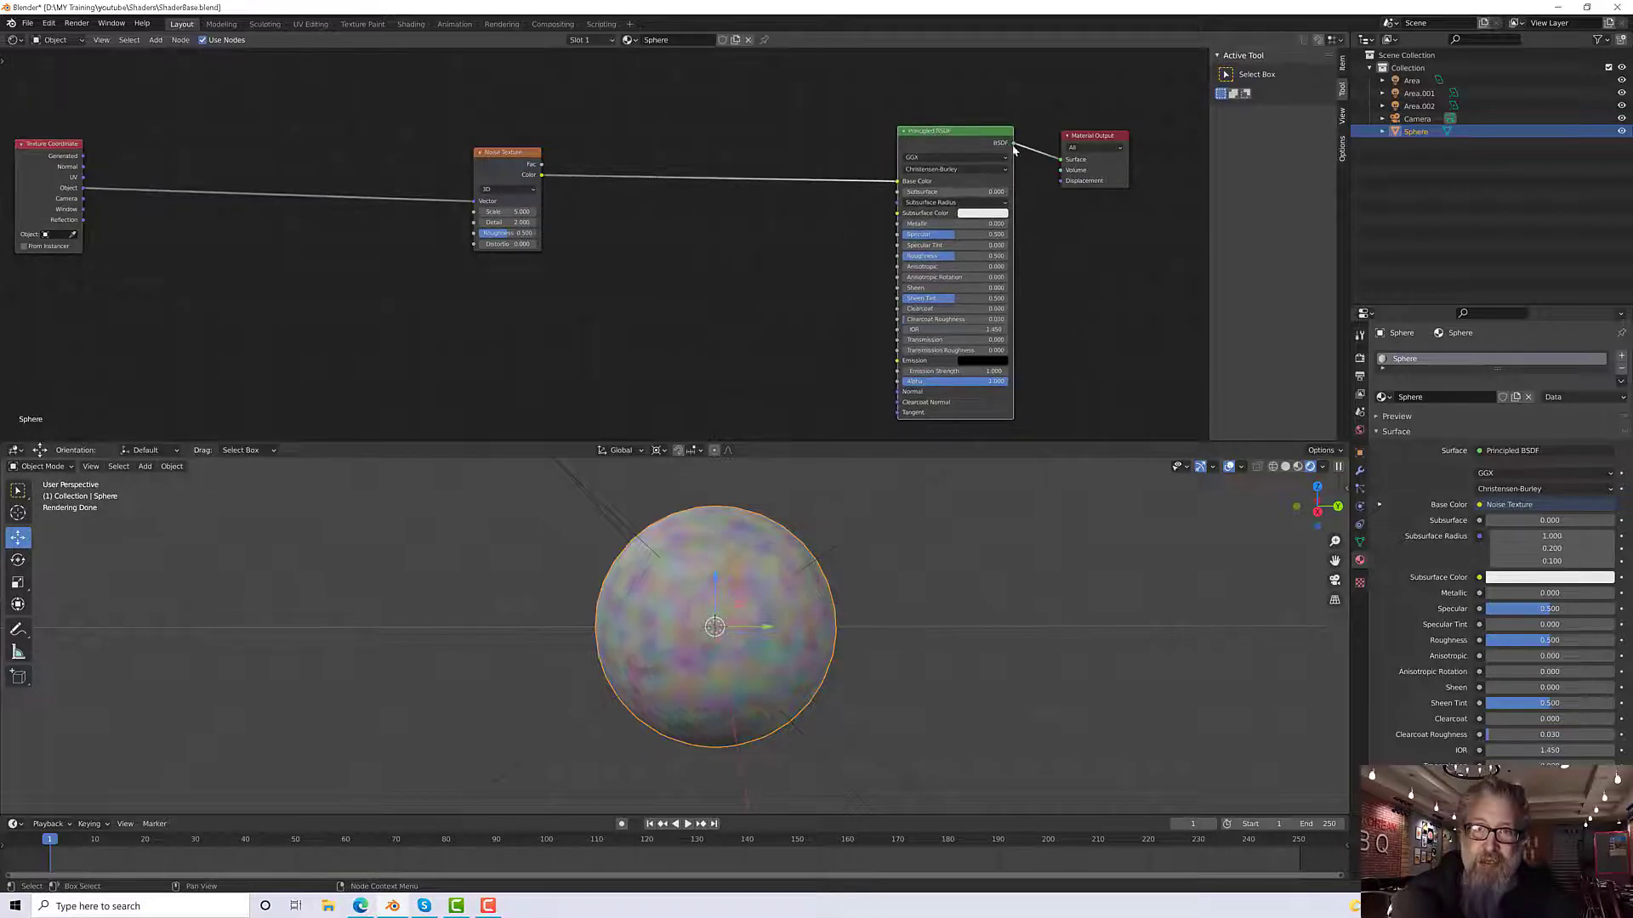
left_click(1068, 136)
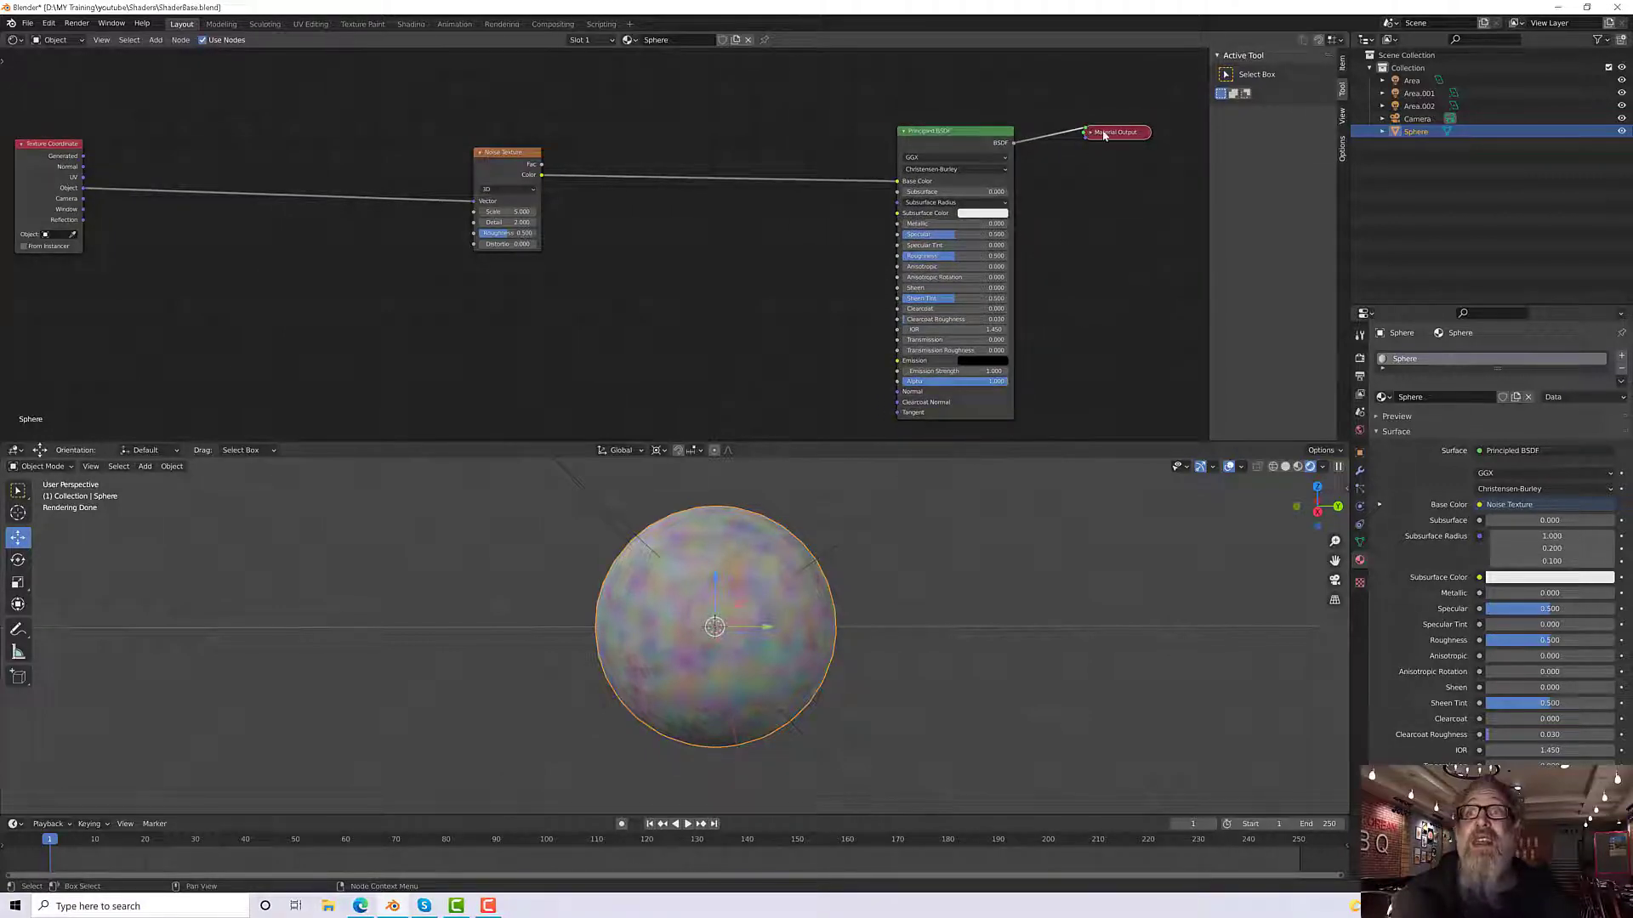
left_click(1089, 133)
left_click_drag(1094, 135, 1135, 130)
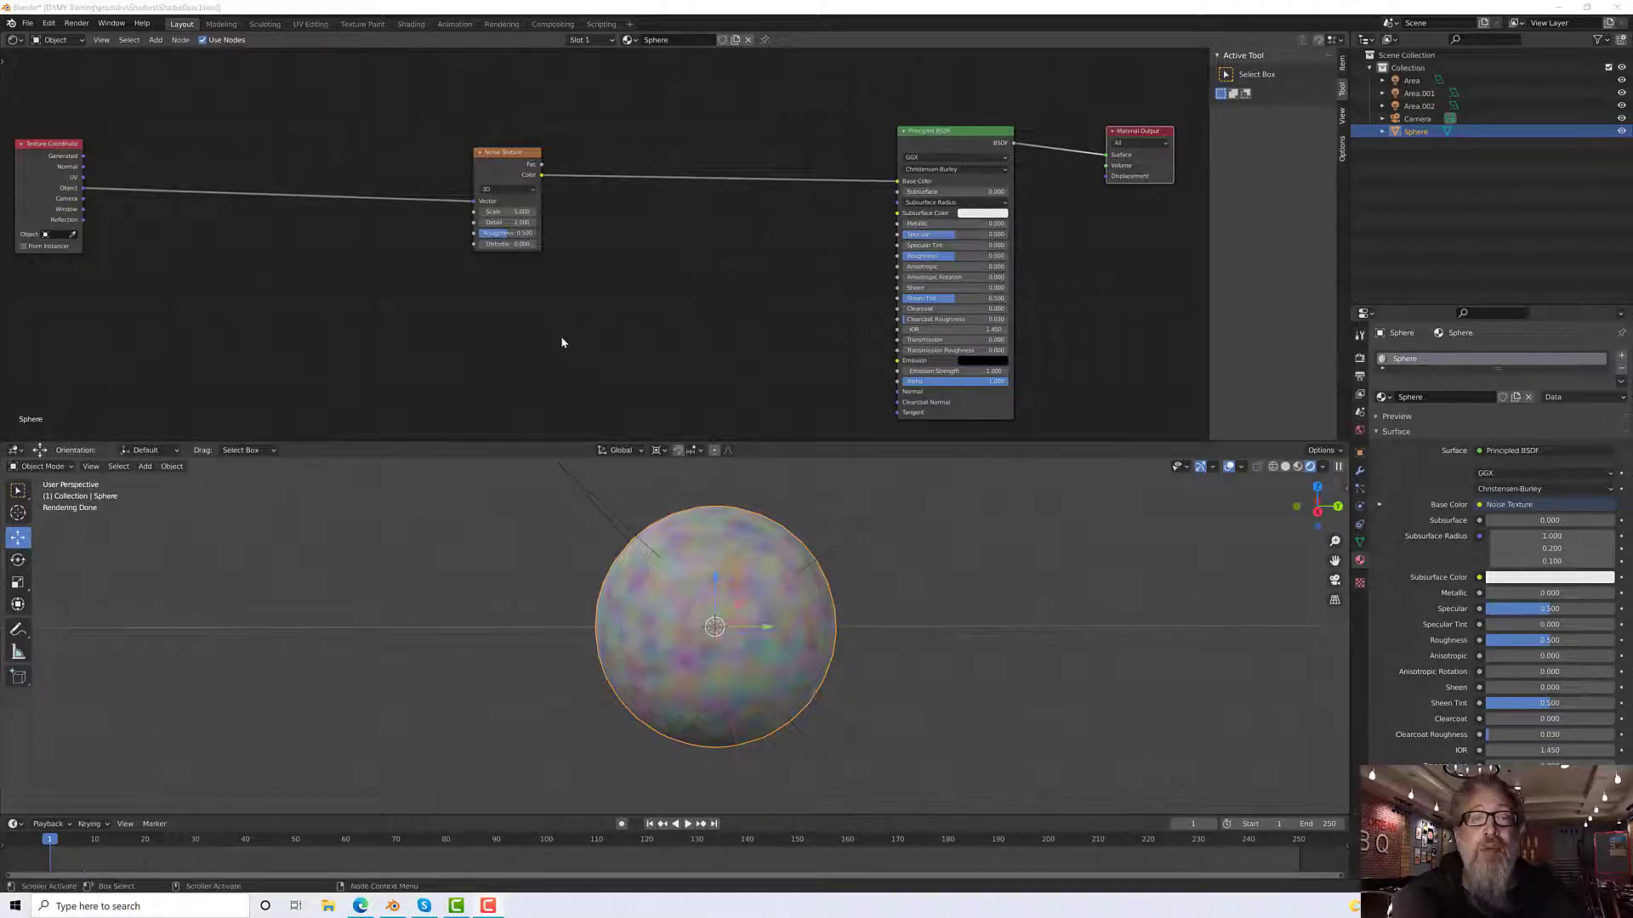
middle_click_drag(587, 320, 592, 359)
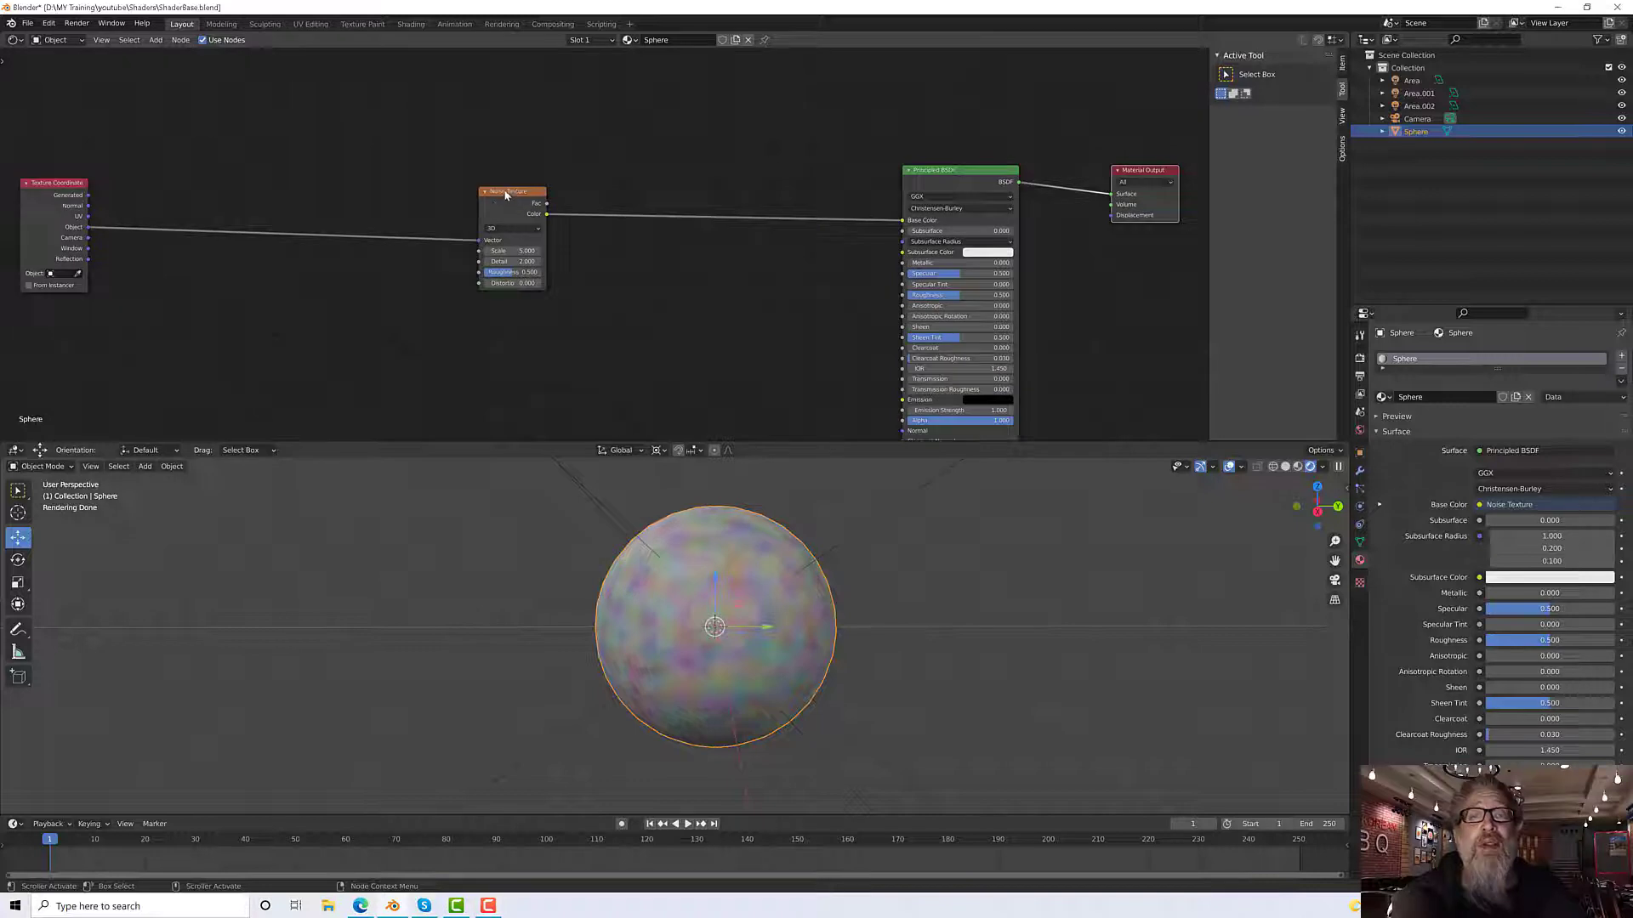
left_click_drag(506, 194, 520, 188)
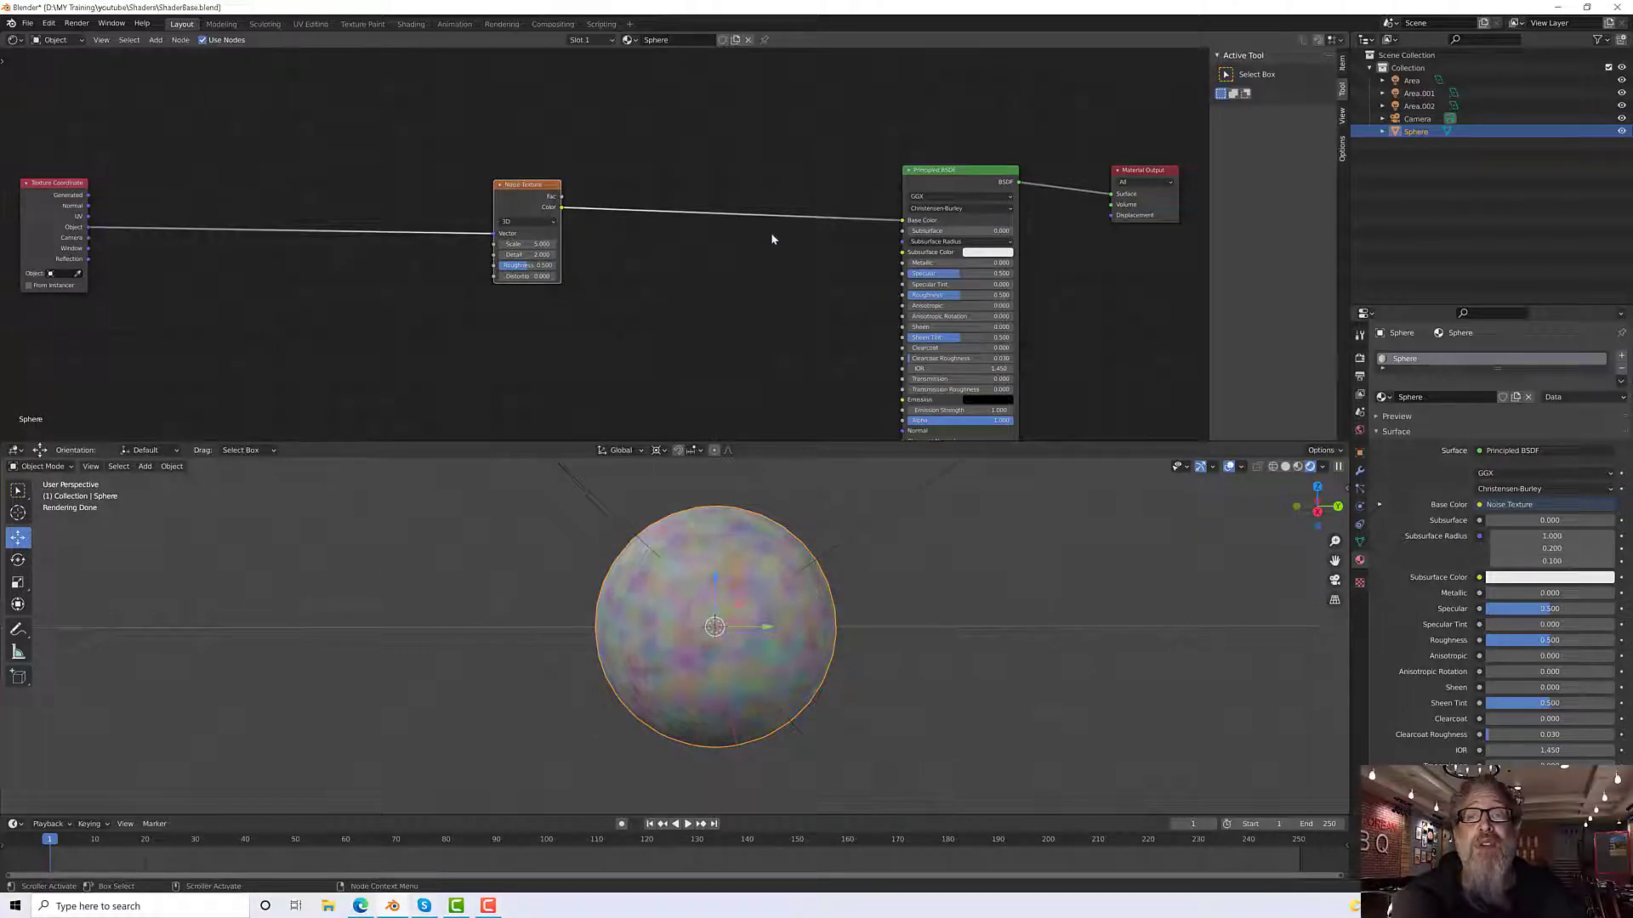
Step: Set the Principled BSDF's Metallic value to 1 and view the sphere's rendered surface more closely
middle_click_drag(770, 235, 632, 269)
scroll(638, 273, "up", 2)
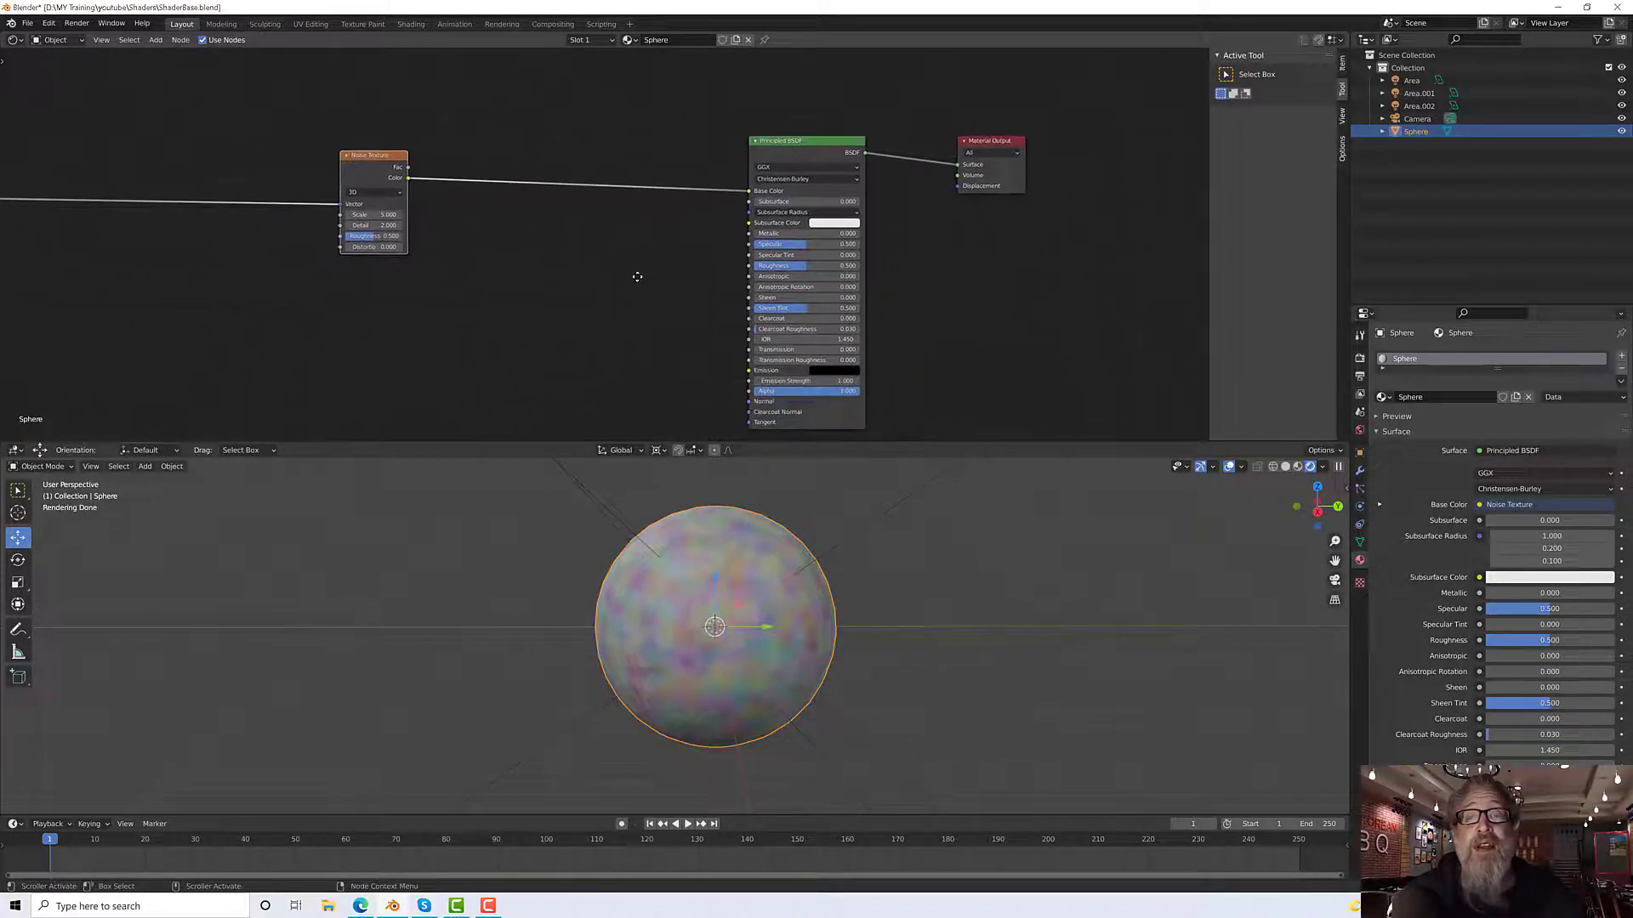
scroll(634, 307, "up", 1)
middle_click_drag(636, 308, 533, 226)
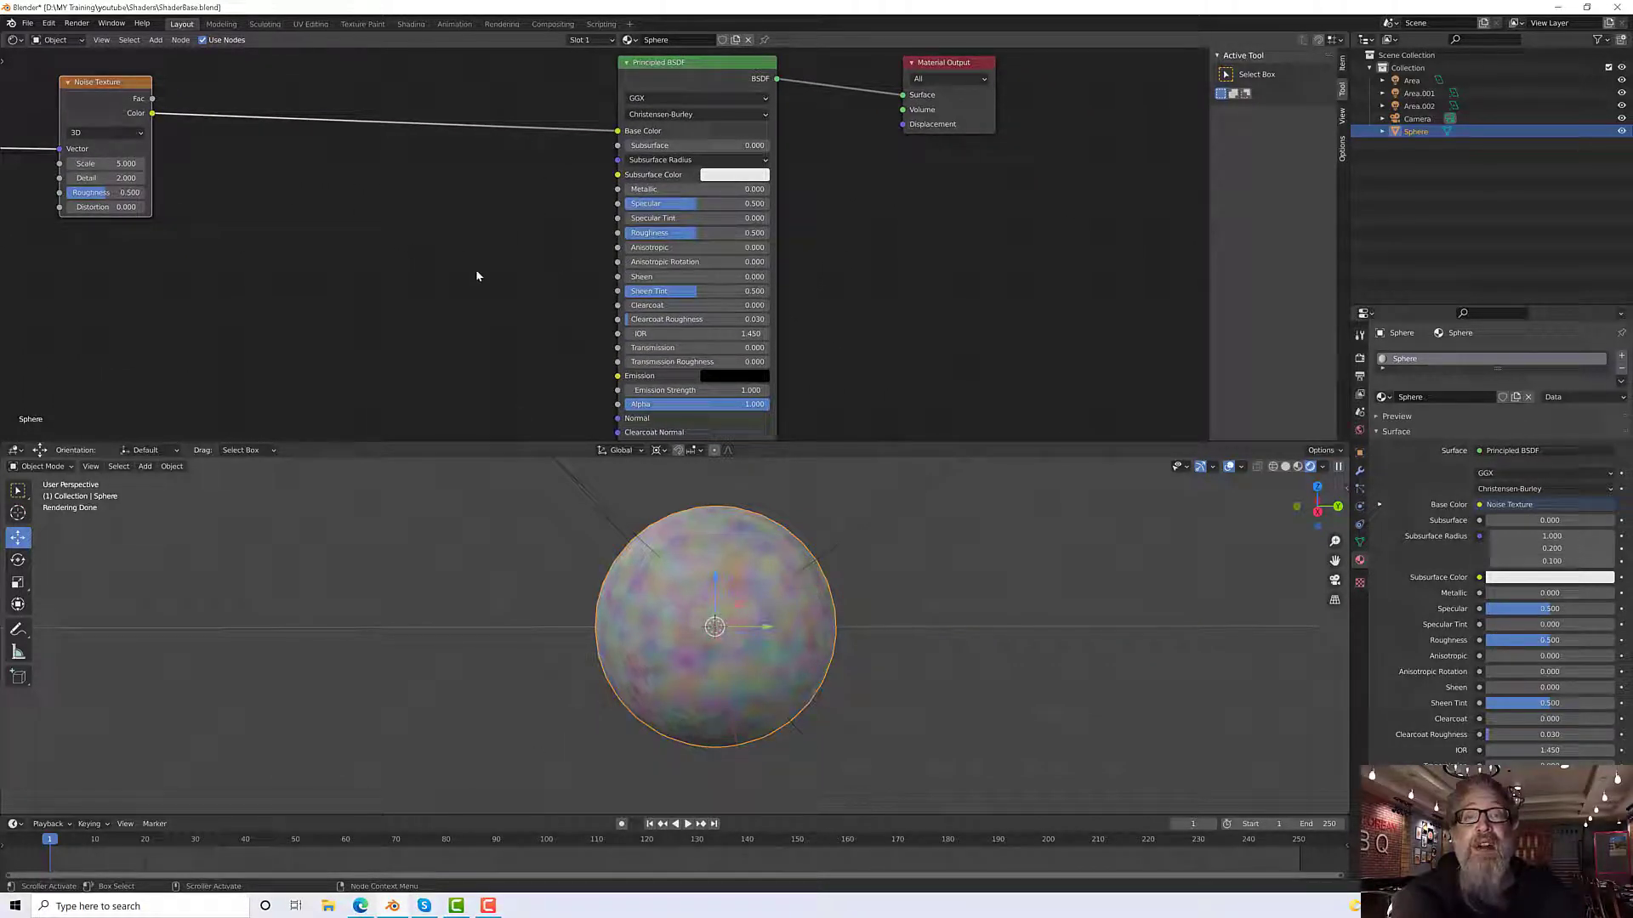
middle_click_drag(477, 270, 642, 245)
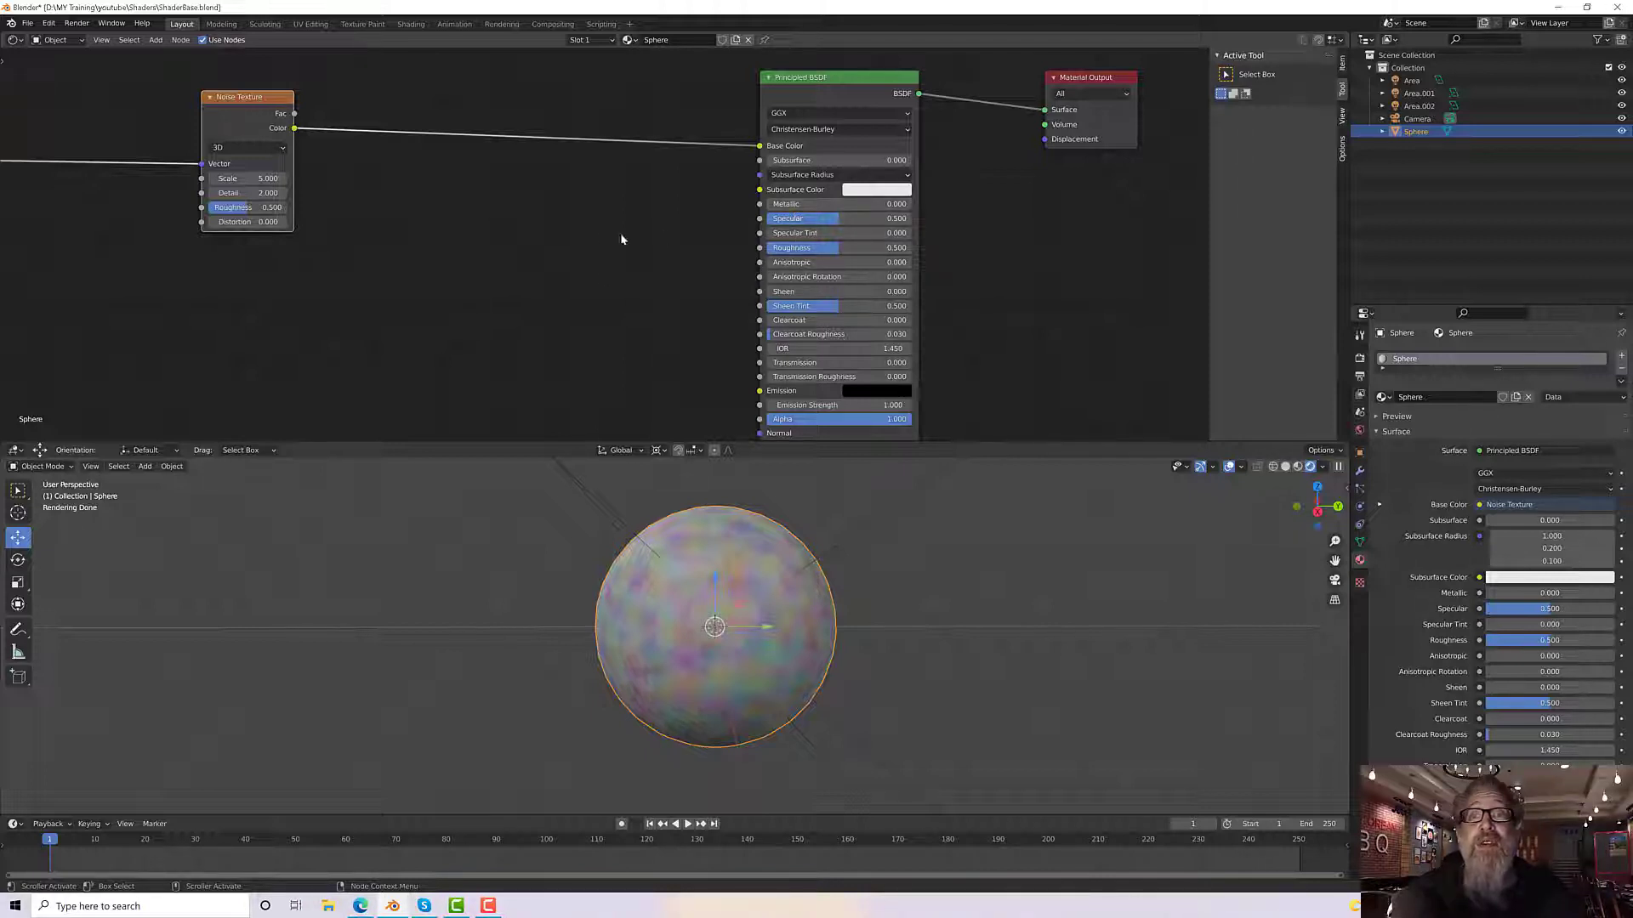
double_click(791, 205)
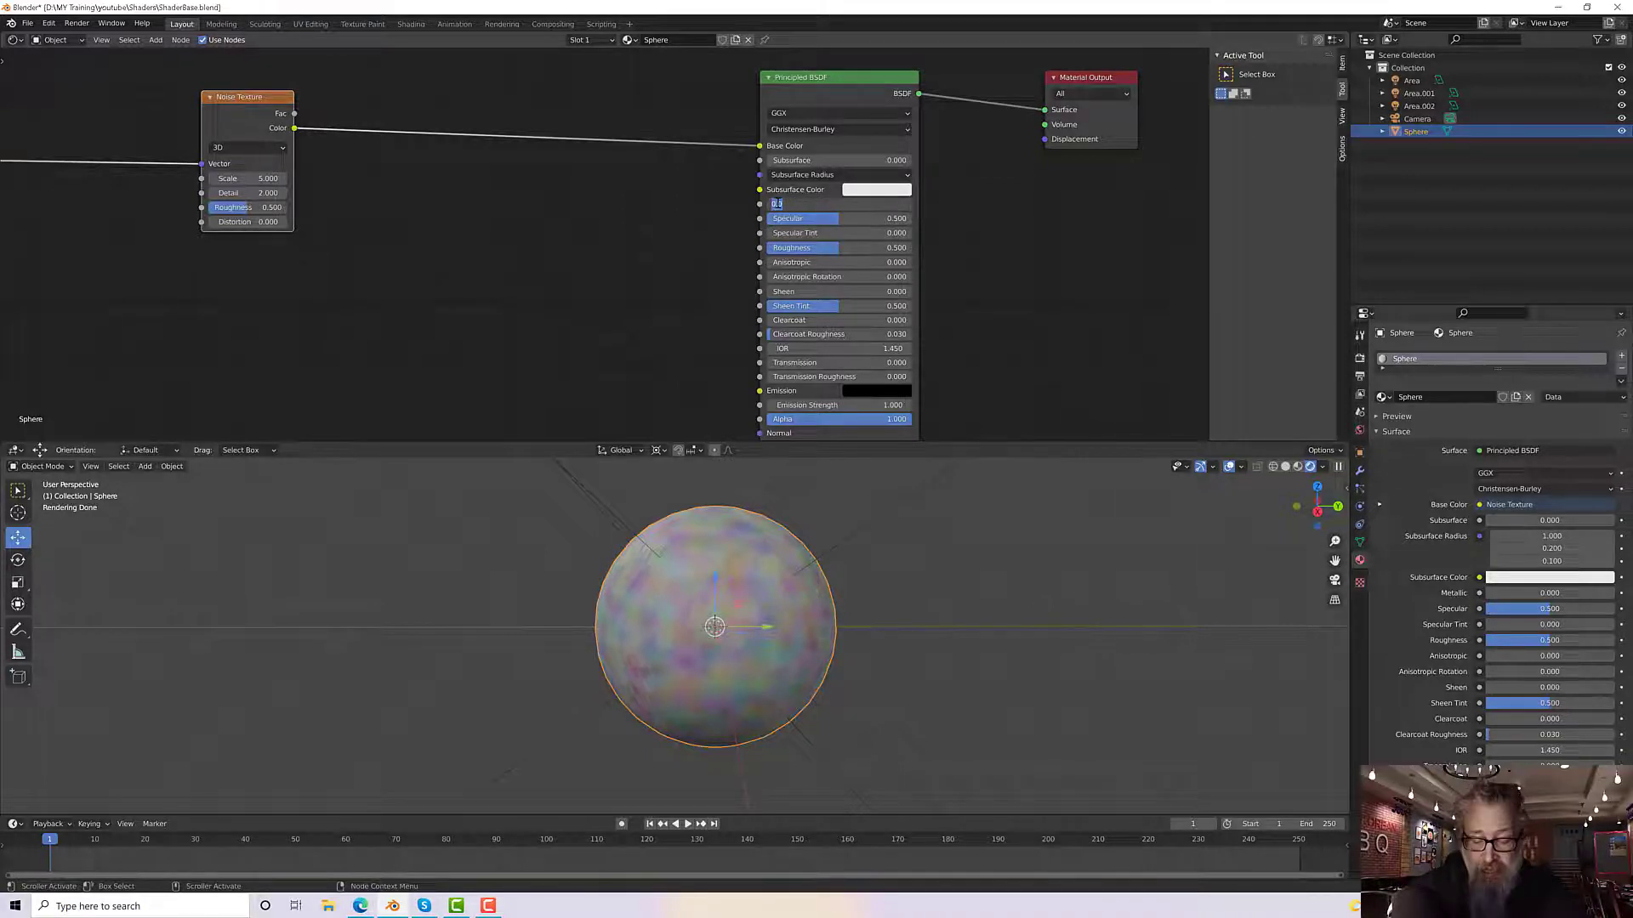
type("1")
key("Return")
scroll(716, 657, "up", 1)
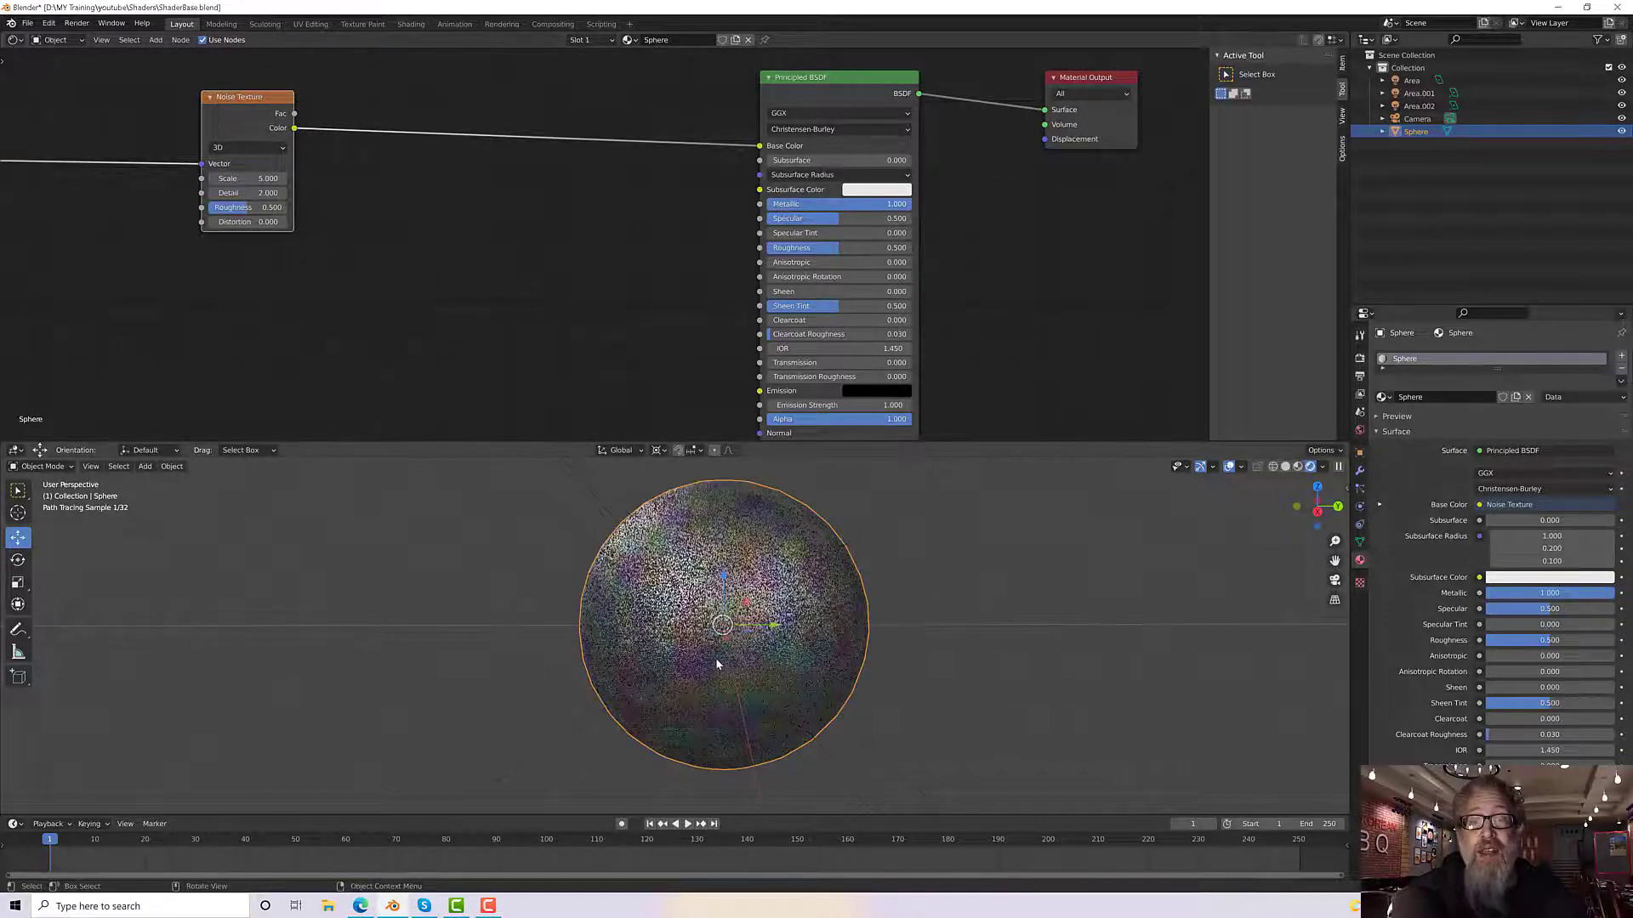
Step: Set the Principled BSDF's Roughness to 0 and view the light reflections on the sphere from another angle
scroll(706, 641, "up", 1)
middle_click_drag(518, 598, 473, 582)
scroll(488, 574, "down", 1)
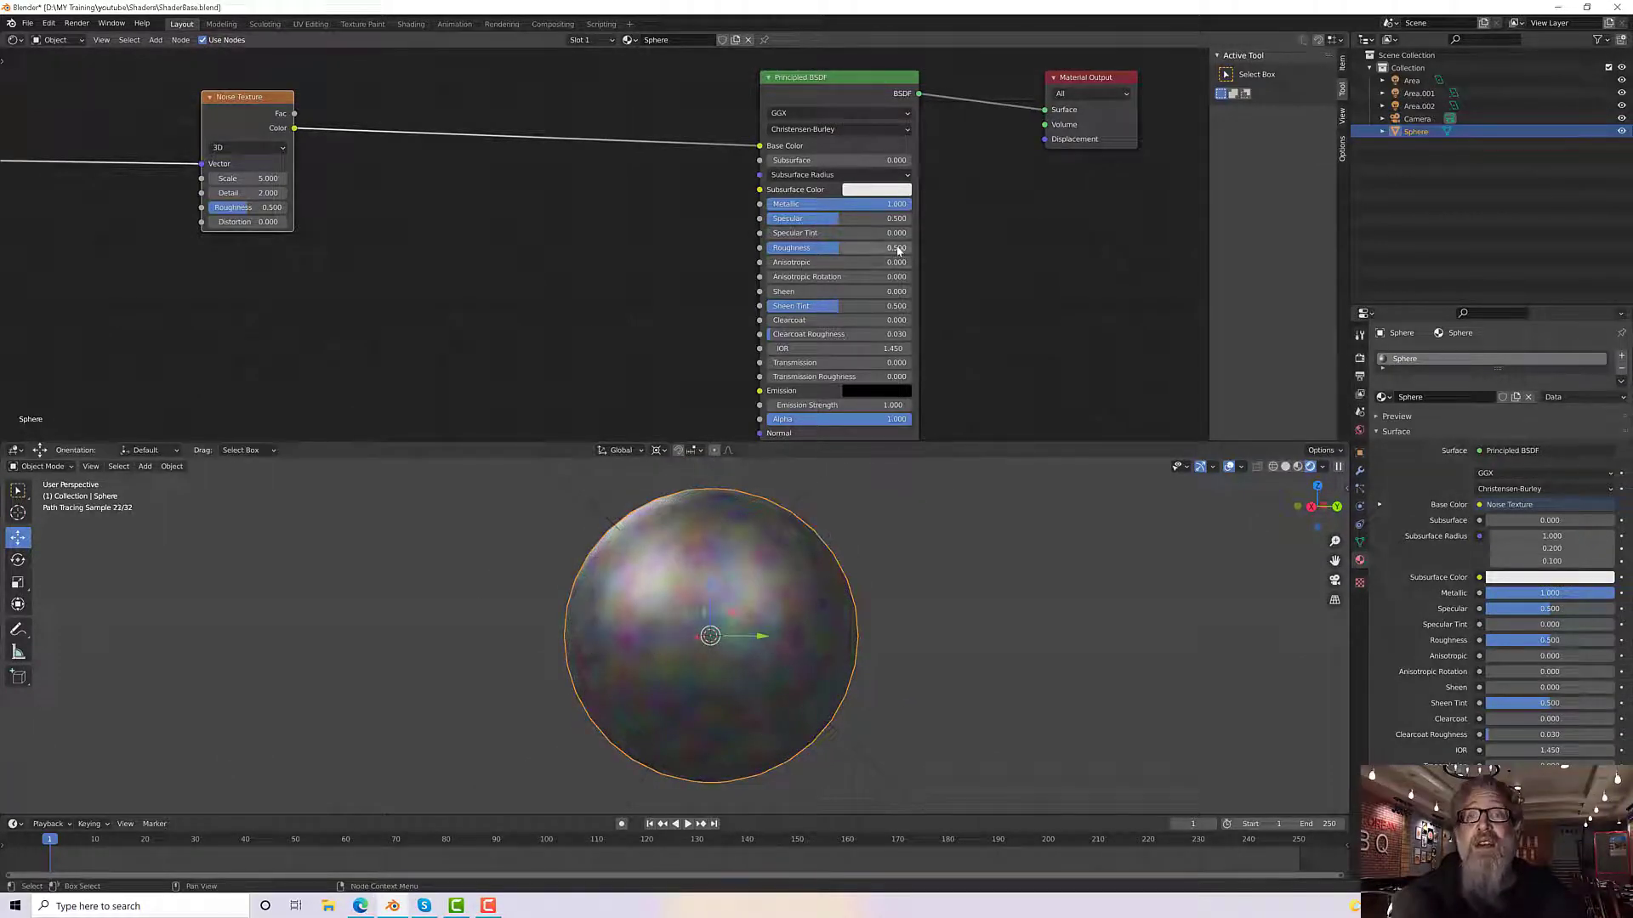
left_click_drag(839, 246, 769, 248)
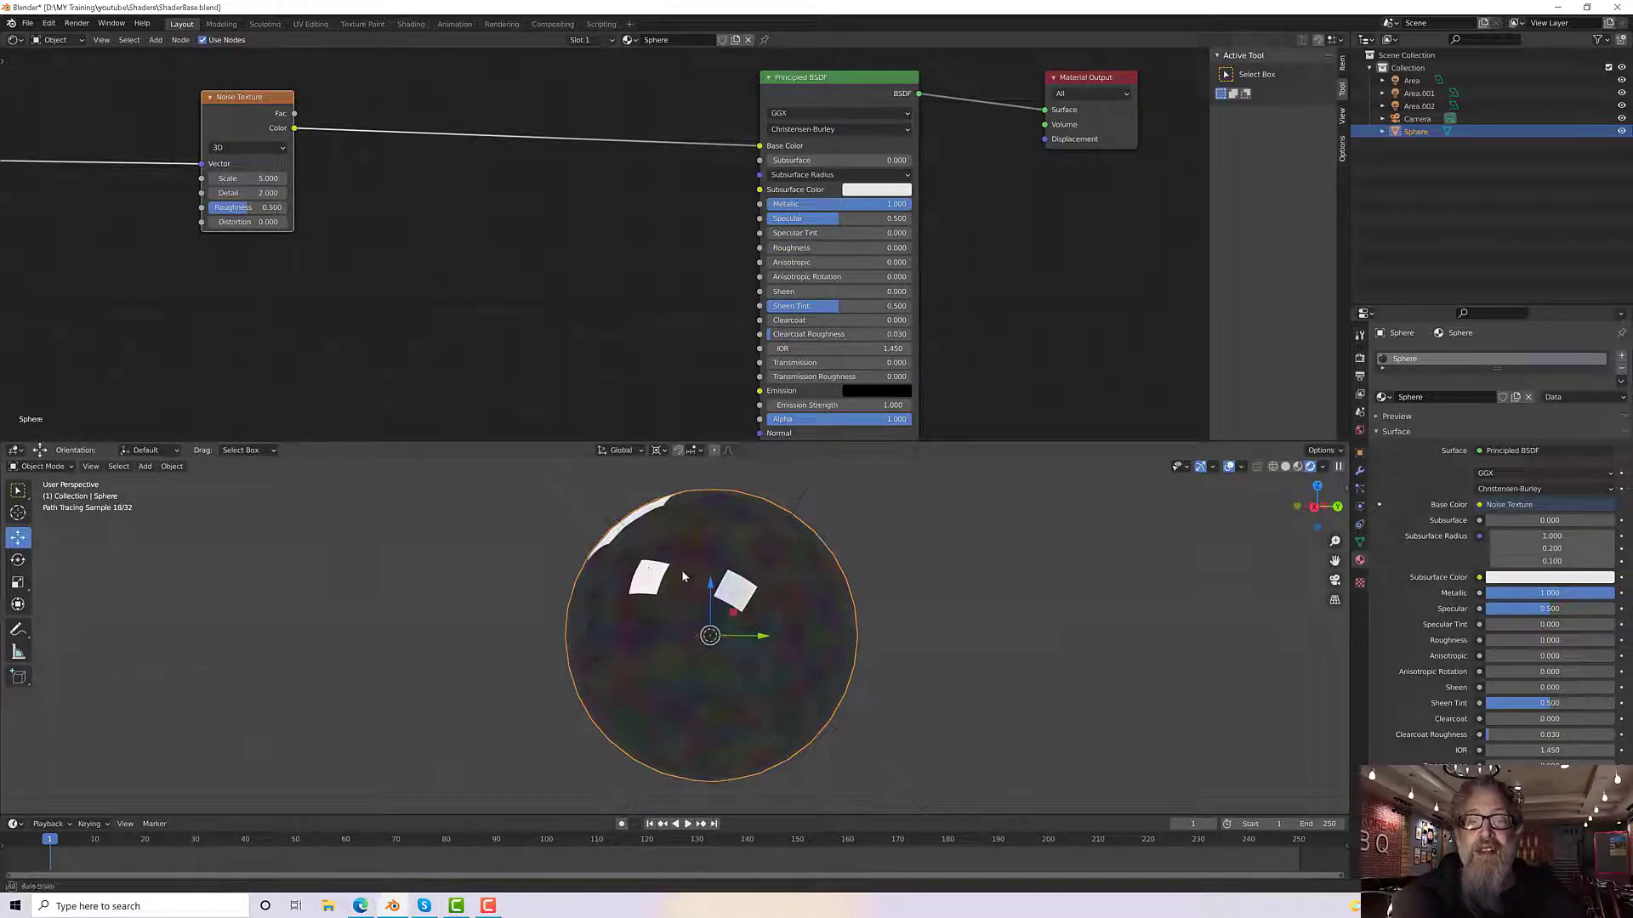
mouse_move(683, 576)
middle_mouse_down()
mouse_move(948, 569)
mouse_move(711, 578)
mouse_move(786, 595)
middle_mouse_up()
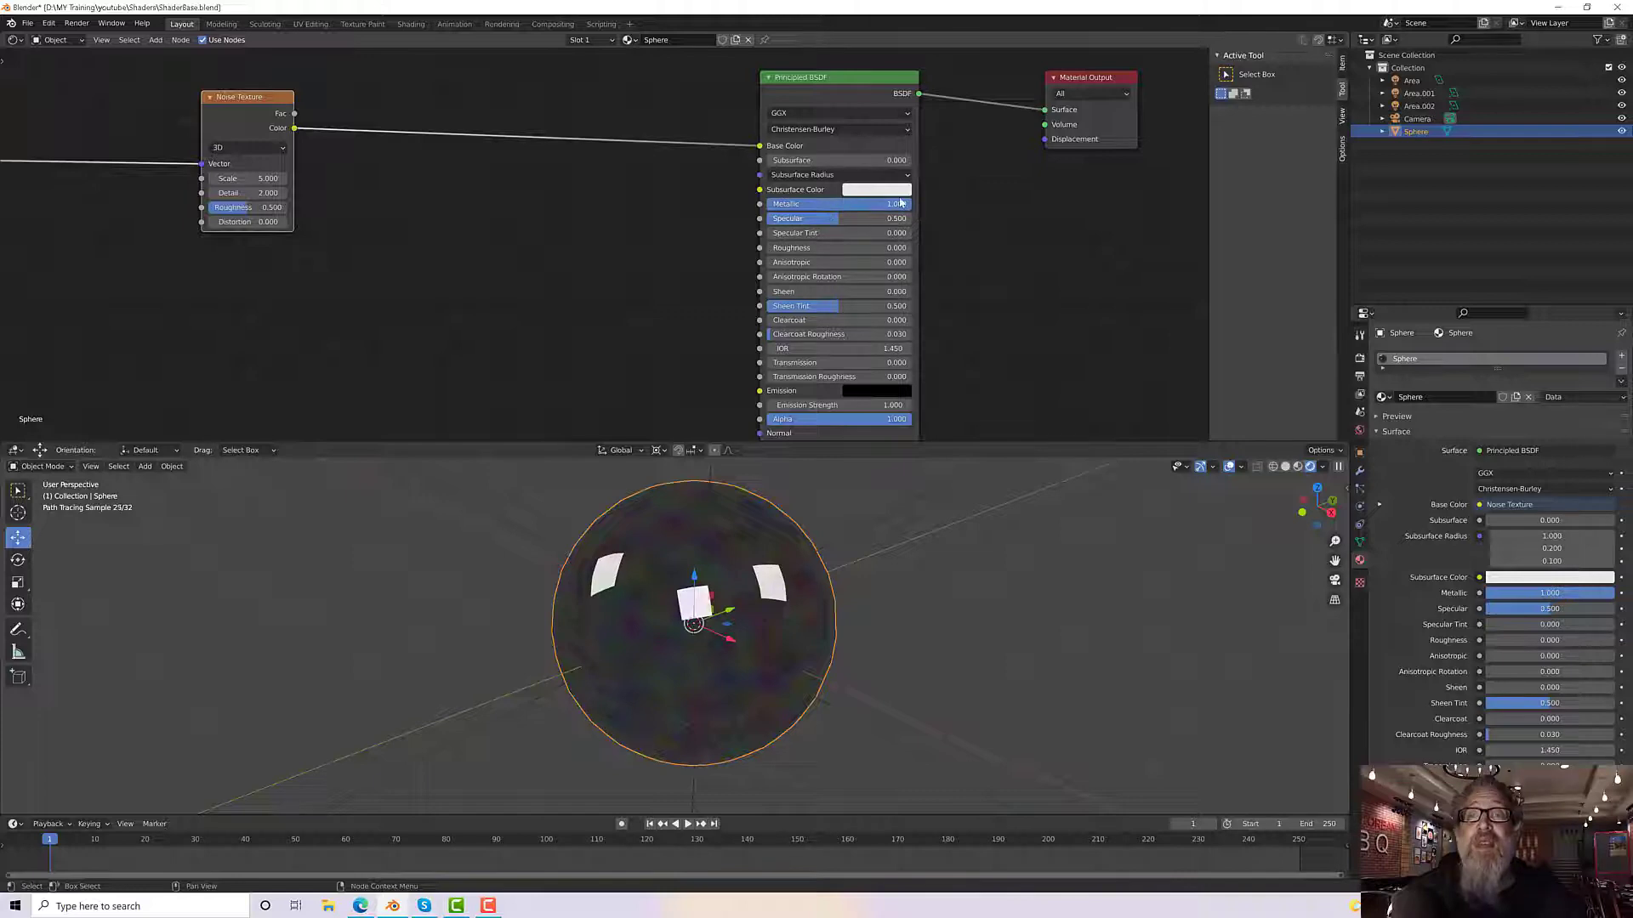
Step: Compare the sphere's look with the Principled BSDF's Metallic at 0, finishing with Metallic at 1
left_click_drag(900, 202, 766, 204)
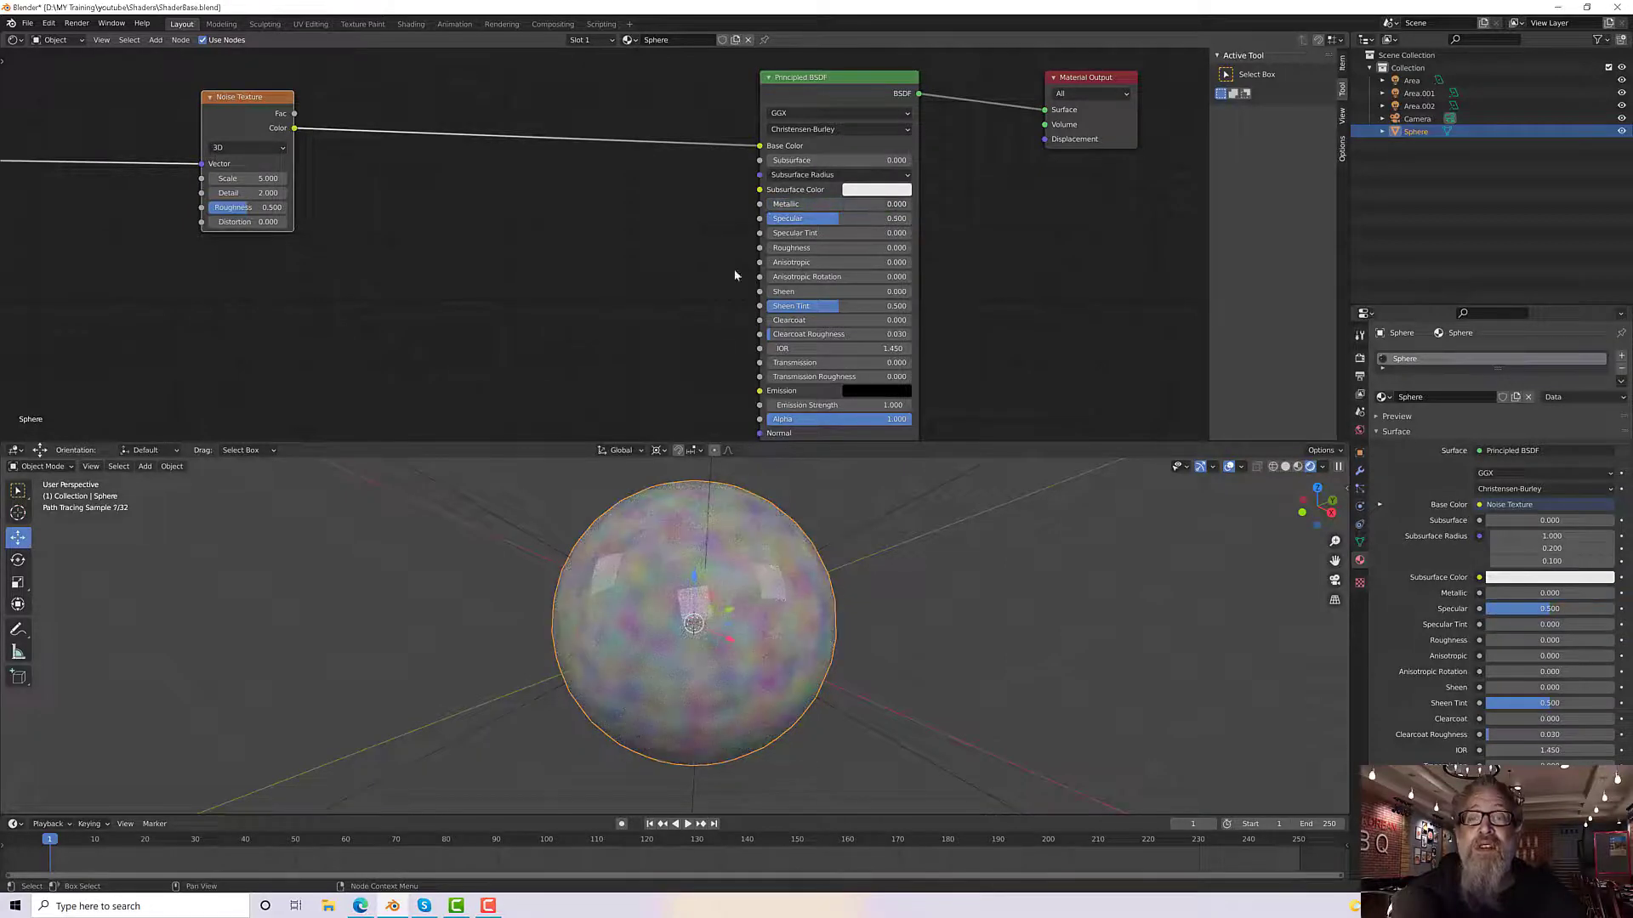
mouse_move(729, 557)
middle_mouse_down()
mouse_move(737, 571)
mouse_move(757, 544)
middle_mouse_up()
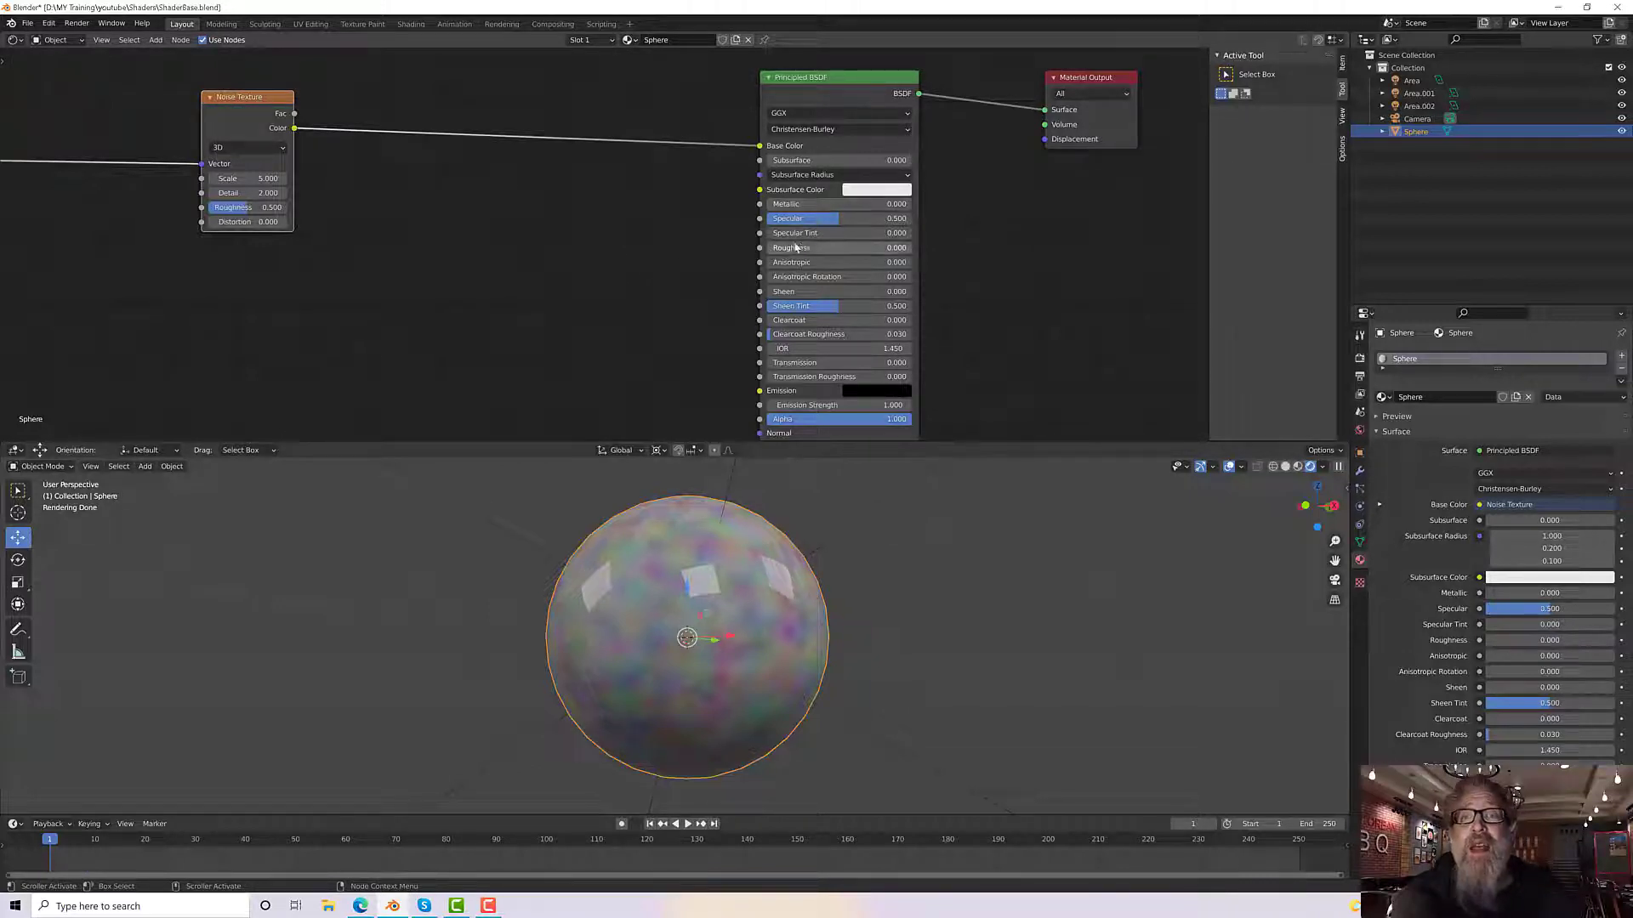
left_click_drag(790, 204, 914, 205)
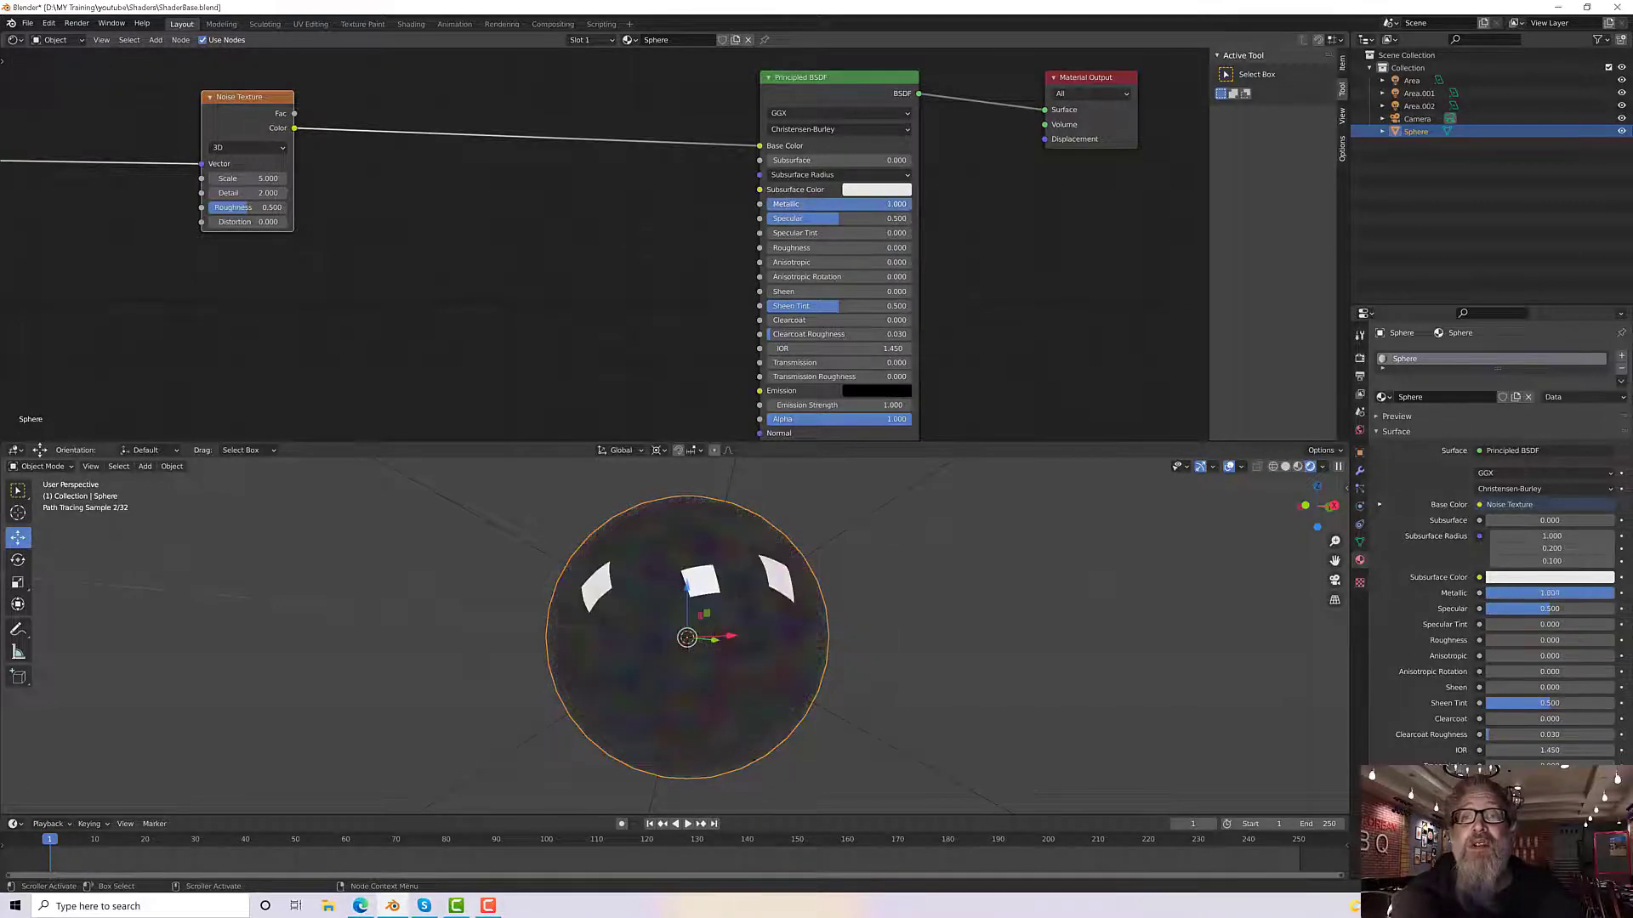
Step: Raise the Principled BSDF's Roughness to about 0.697 and view the sphere's surface up close
left_click_drag(776, 253, 887, 248)
mouse_move(834, 612)
middle_mouse_down()
mouse_move(868, 641)
mouse_move(900, 630)
mouse_move(864, 644)
mouse_move(818, 617)
middle_mouse_up()
scroll(829, 615, "up", 2)
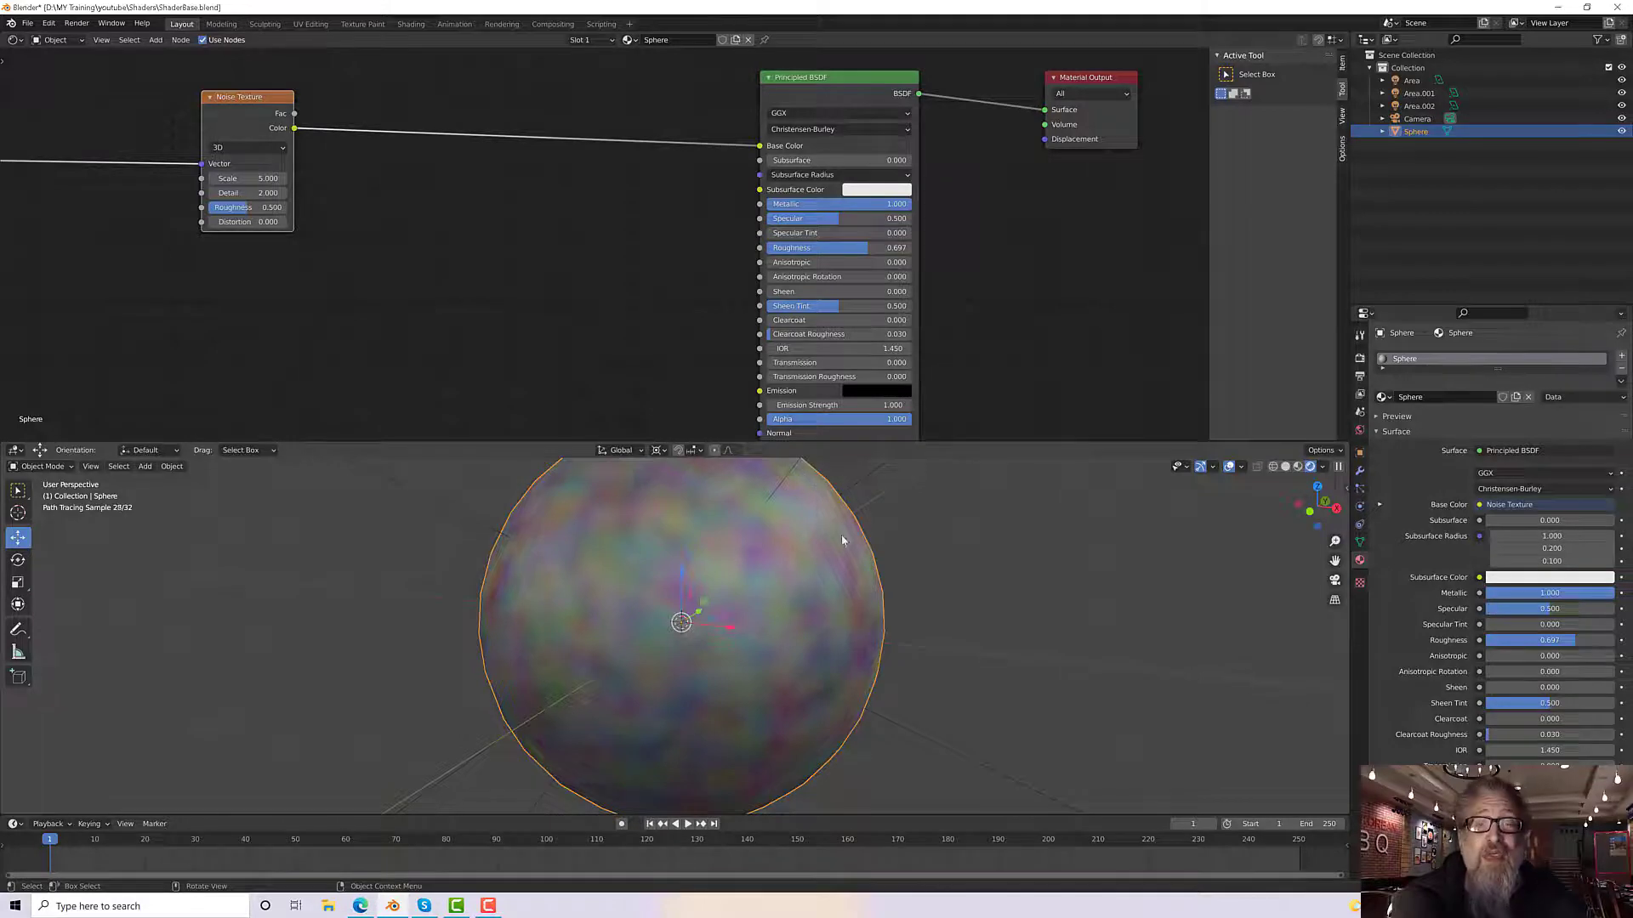
scroll(840, 536, "down", 2)
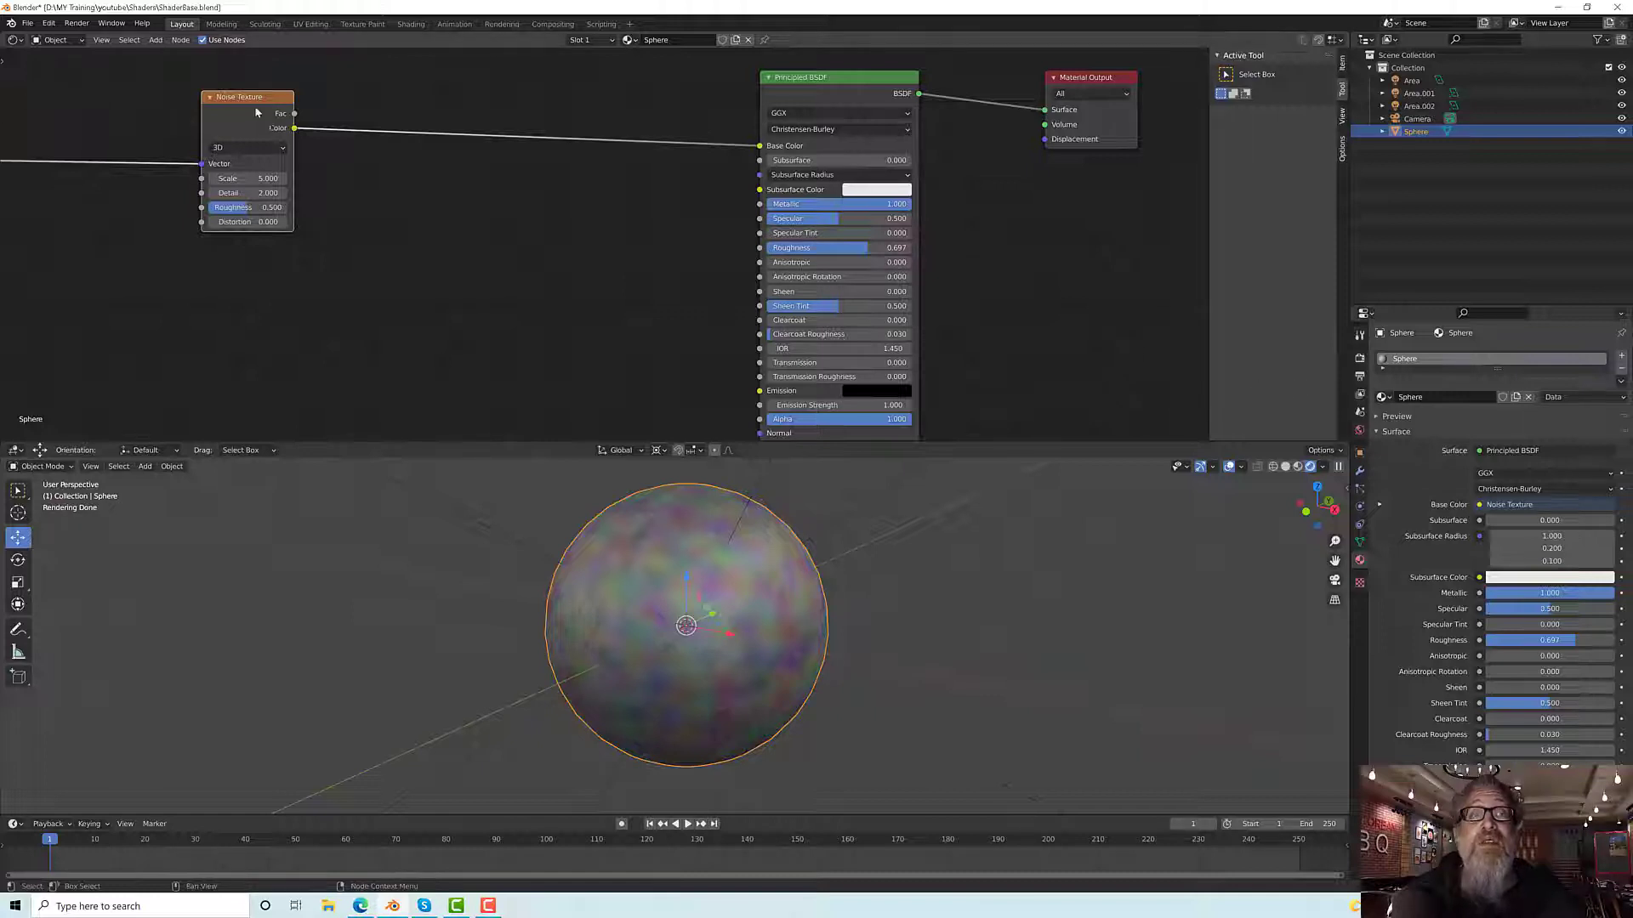
Step: Connect the Noise Texture's Fac output to the Principled BSDF's Metallic input and raise the sphere about 0.09 m along Z
left_click_drag(257, 111, 266, 114)
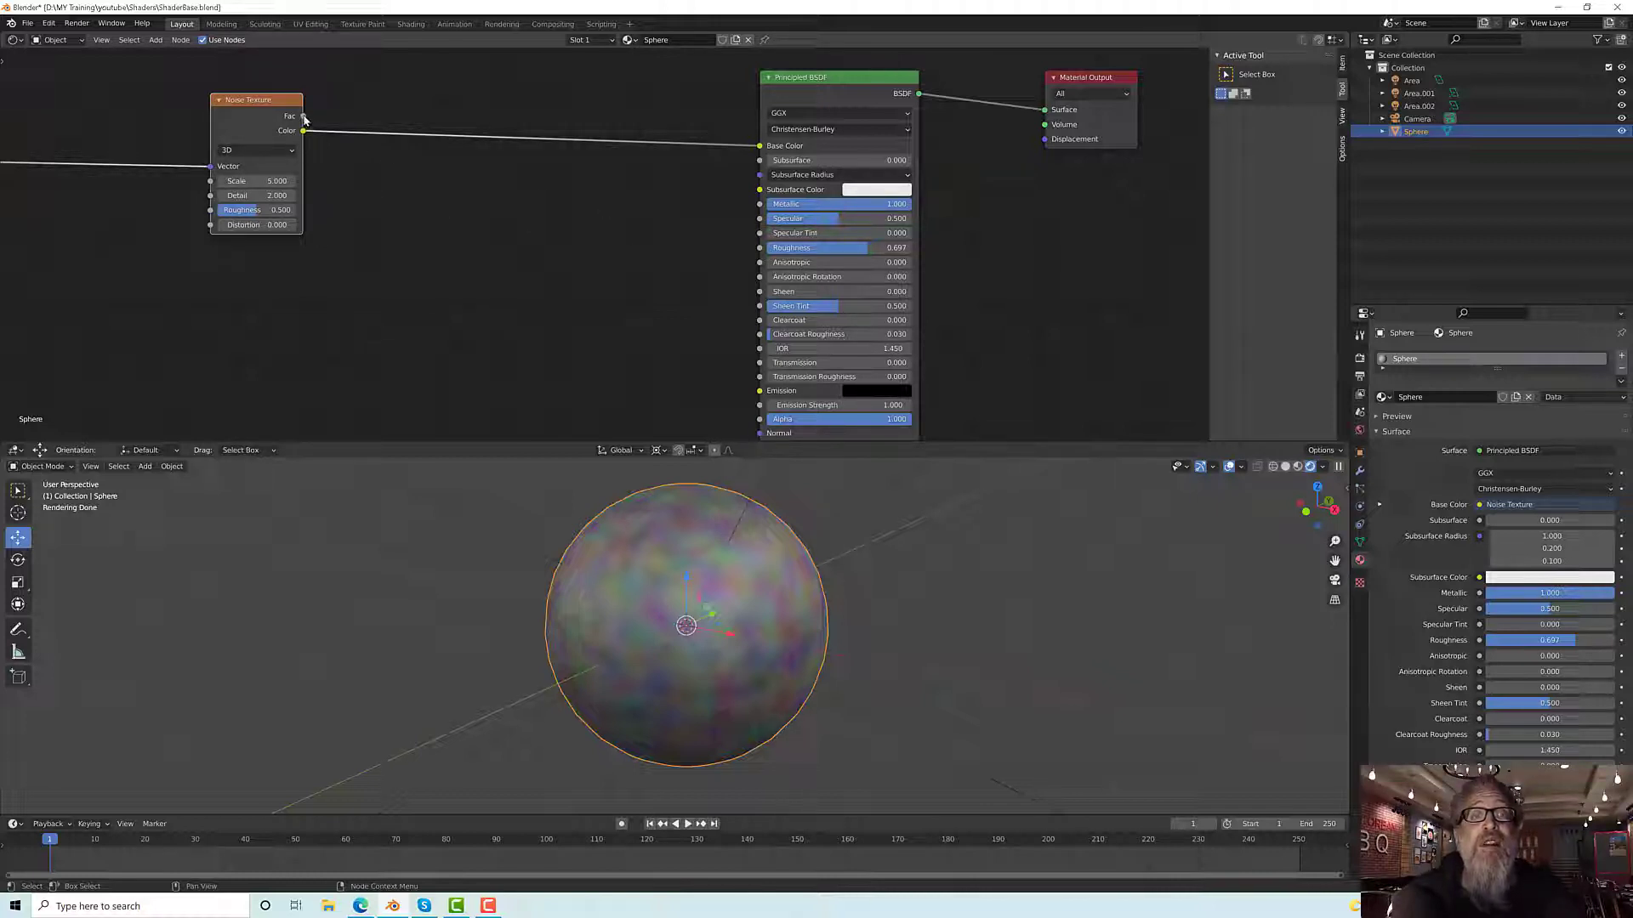
left_click_drag(303, 116, 769, 212)
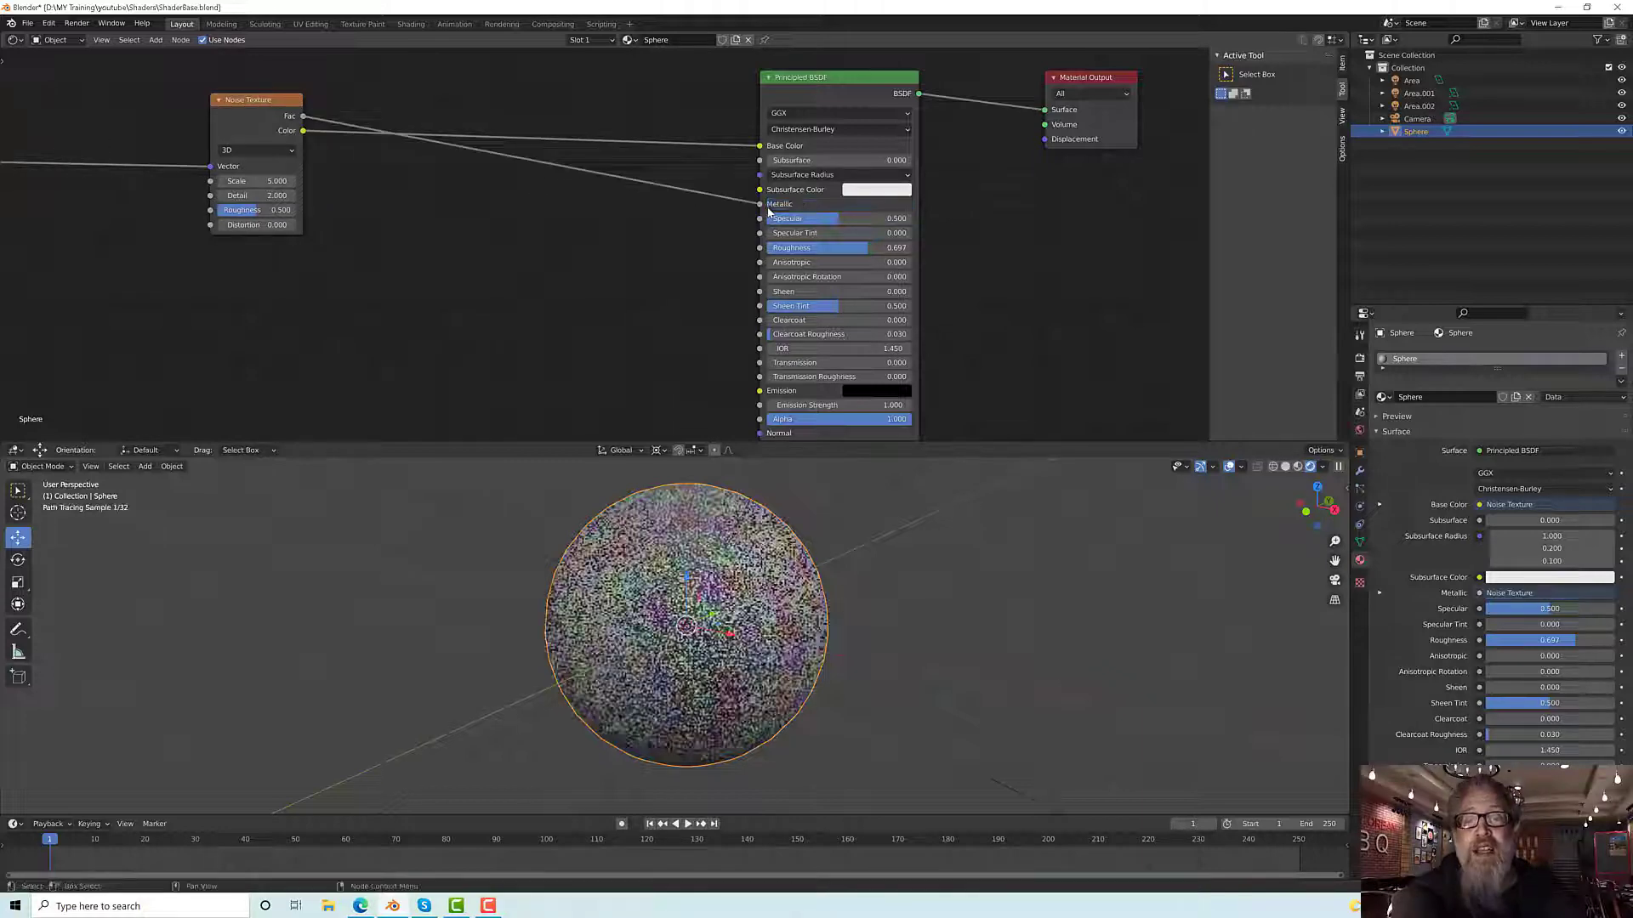
key("g")
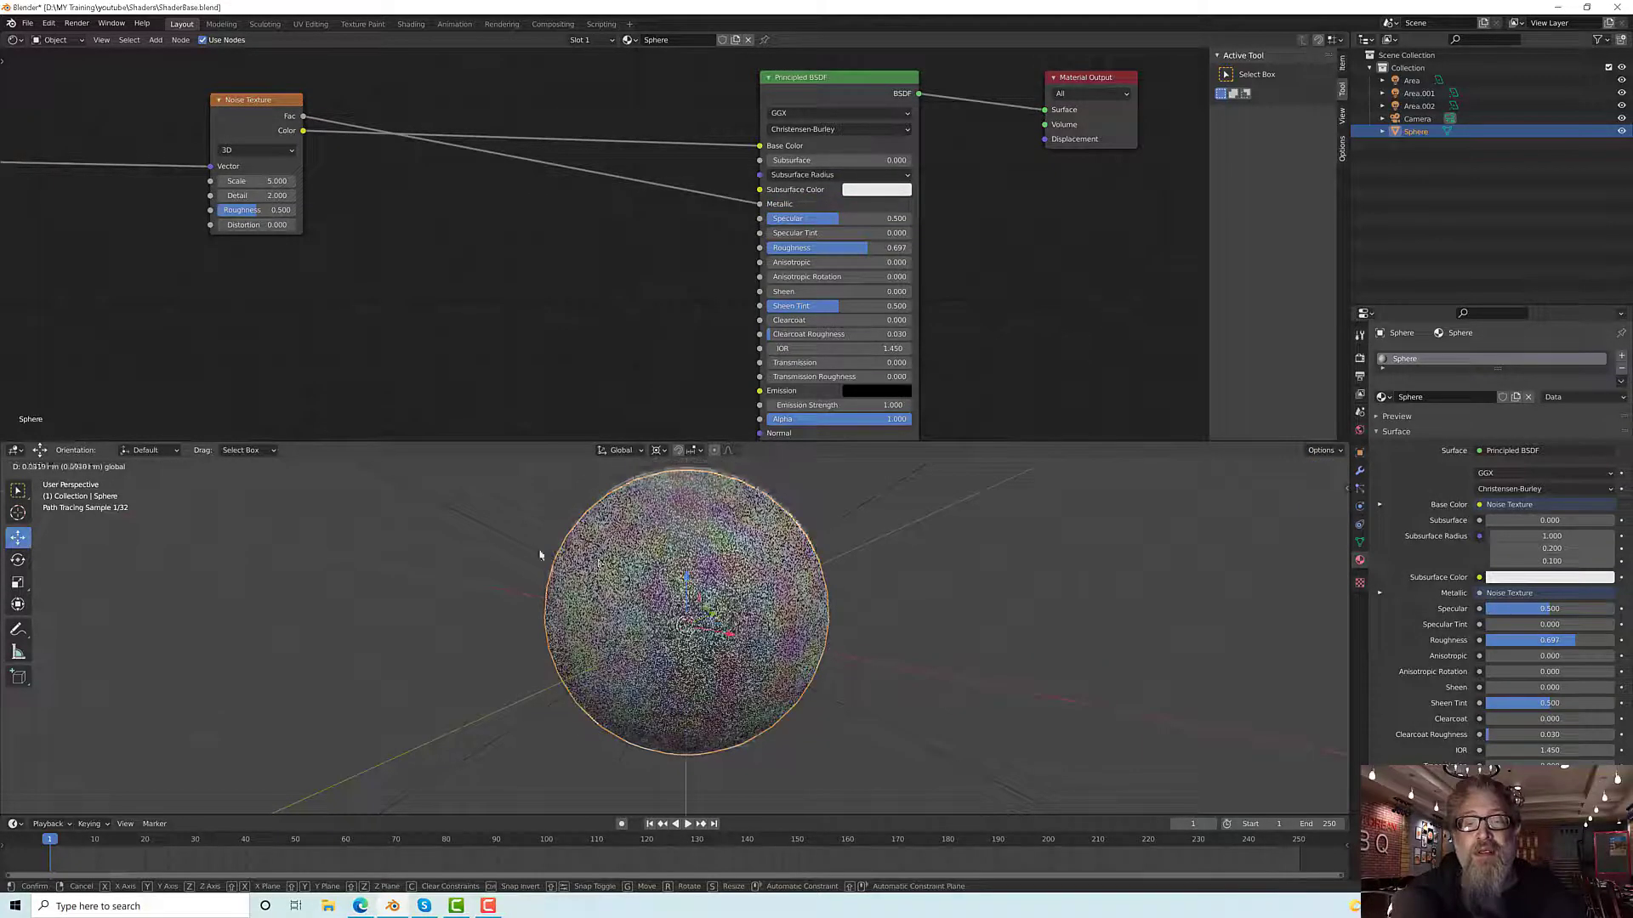
left_click(539, 553)
scroll(668, 587, "up", 3)
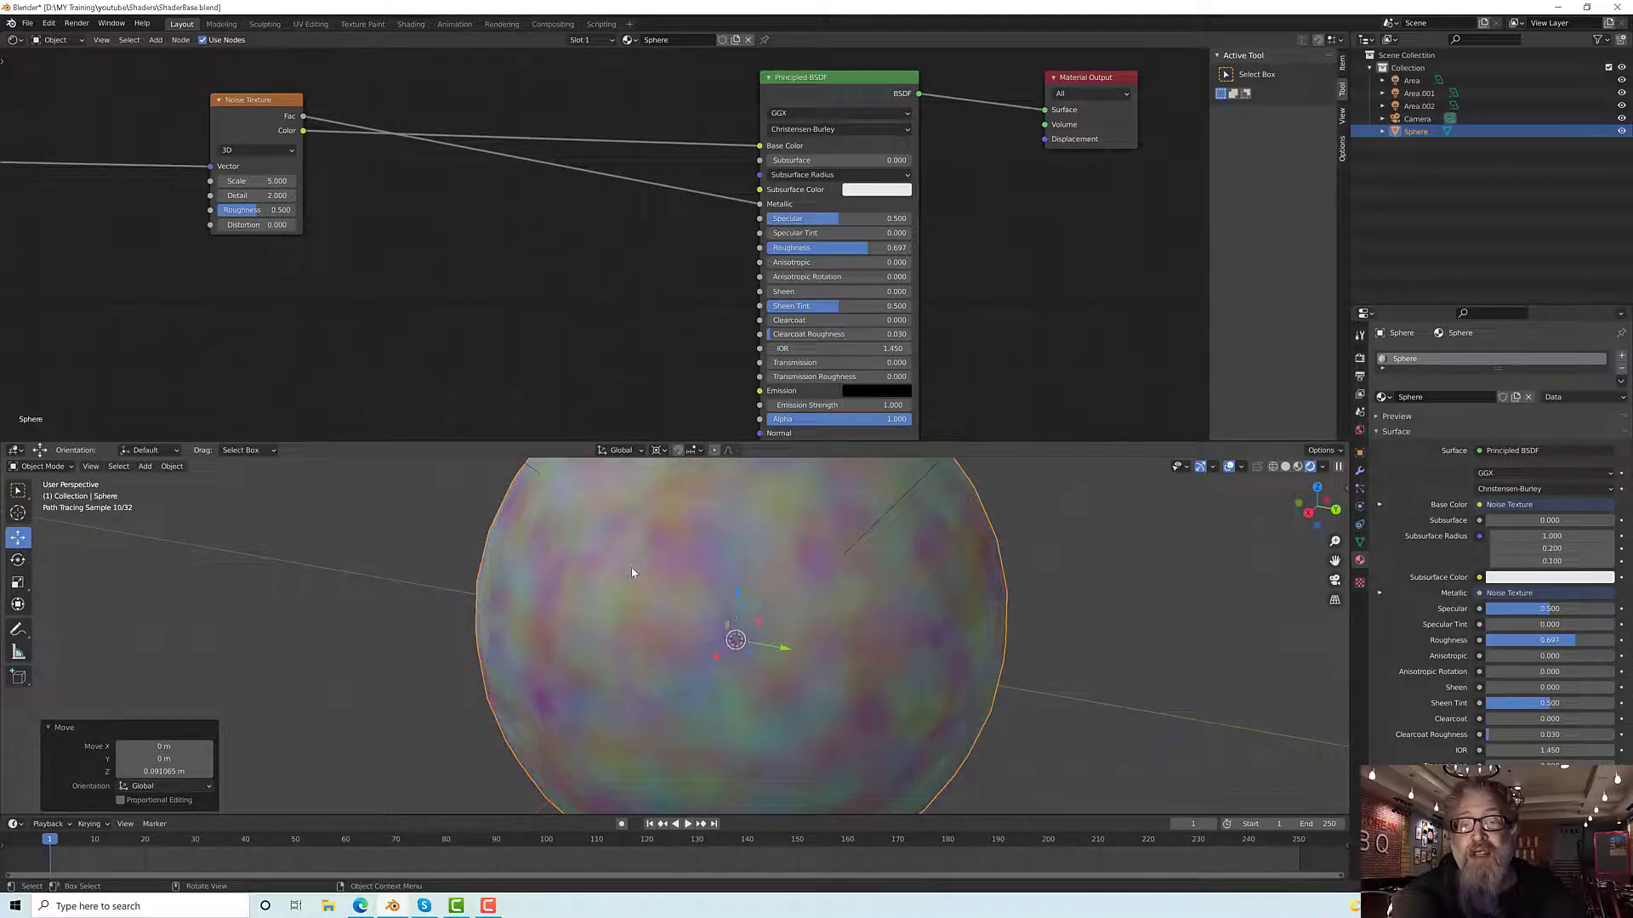
middle_click_drag(631, 568, 553, 536)
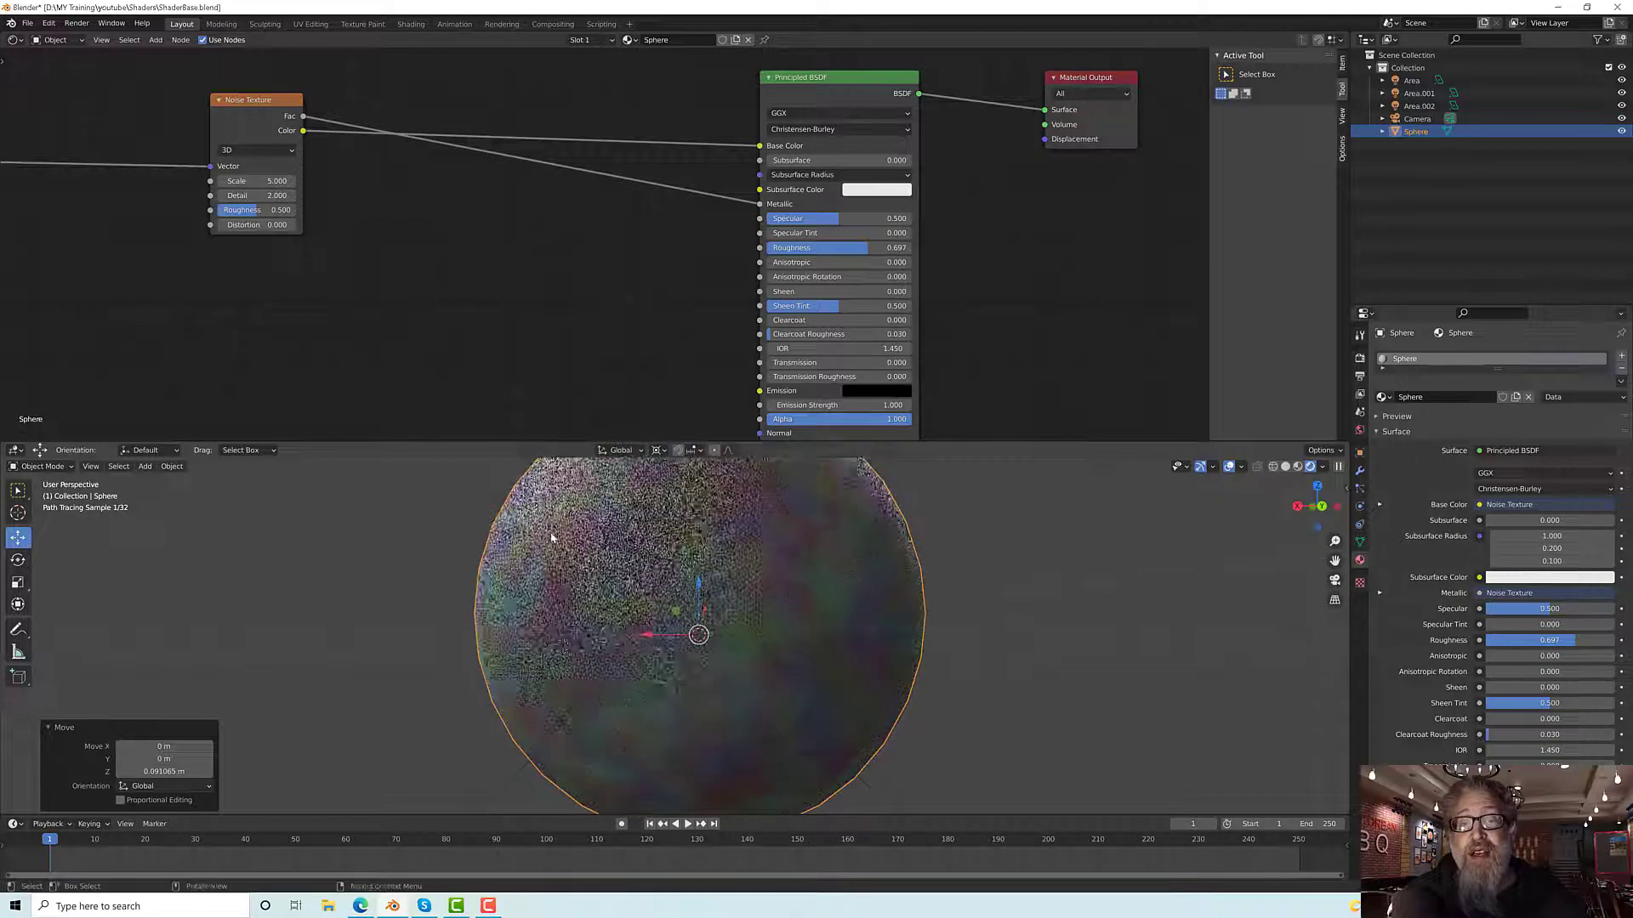
Step: Shift the Noise Texture node slightly closer to the Principled BSDF with the whole node chain in view
scroll(446, 279, "down", 2)
scroll(451, 273, "down", 1)
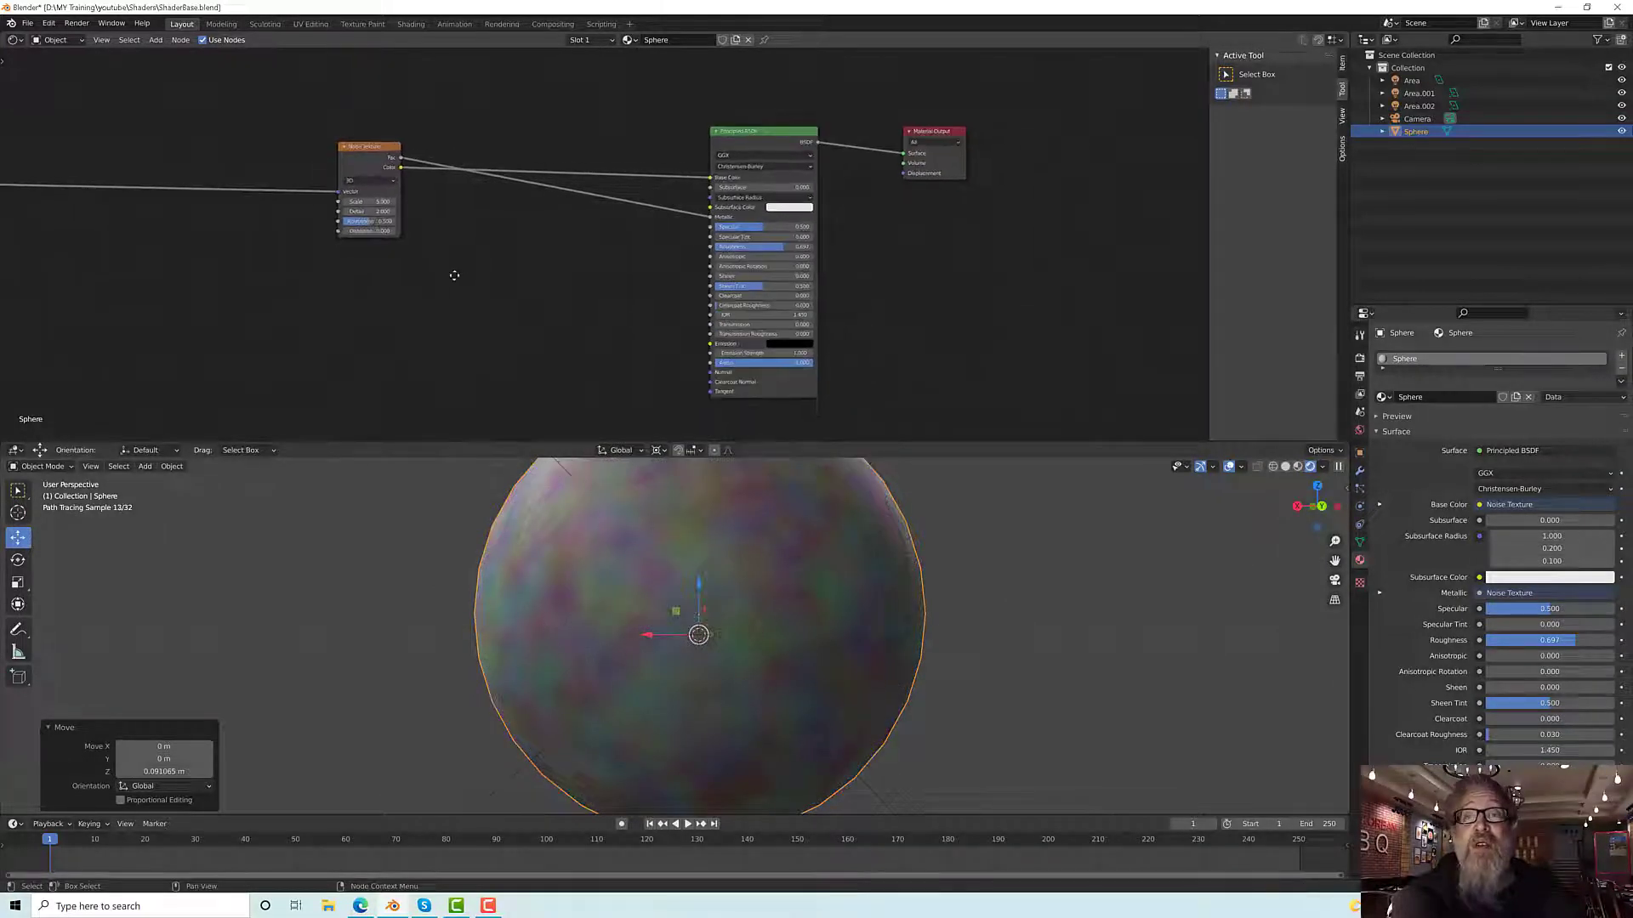
middle_click_drag(453, 277, 488, 349)
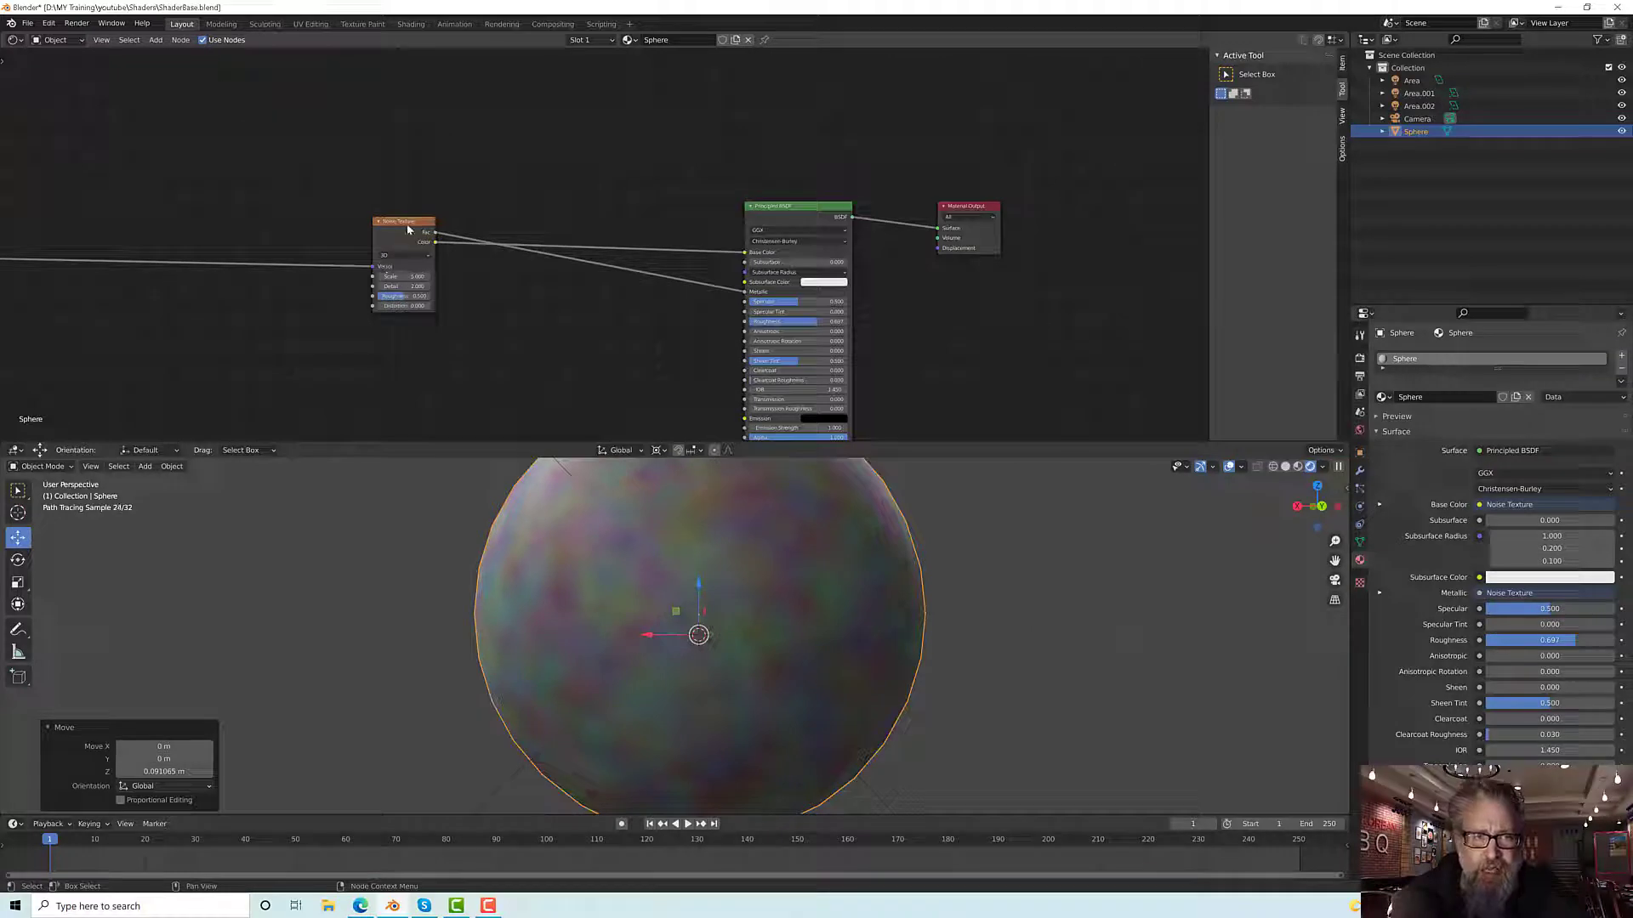
mouse_move(406, 230)
left_mouse_down()
mouse_move(392, 230)
mouse_move(413, 231)
left_mouse_up()
middle_click_drag(413, 231, 538, 316)
left_click_drag(516, 303, 535, 299)
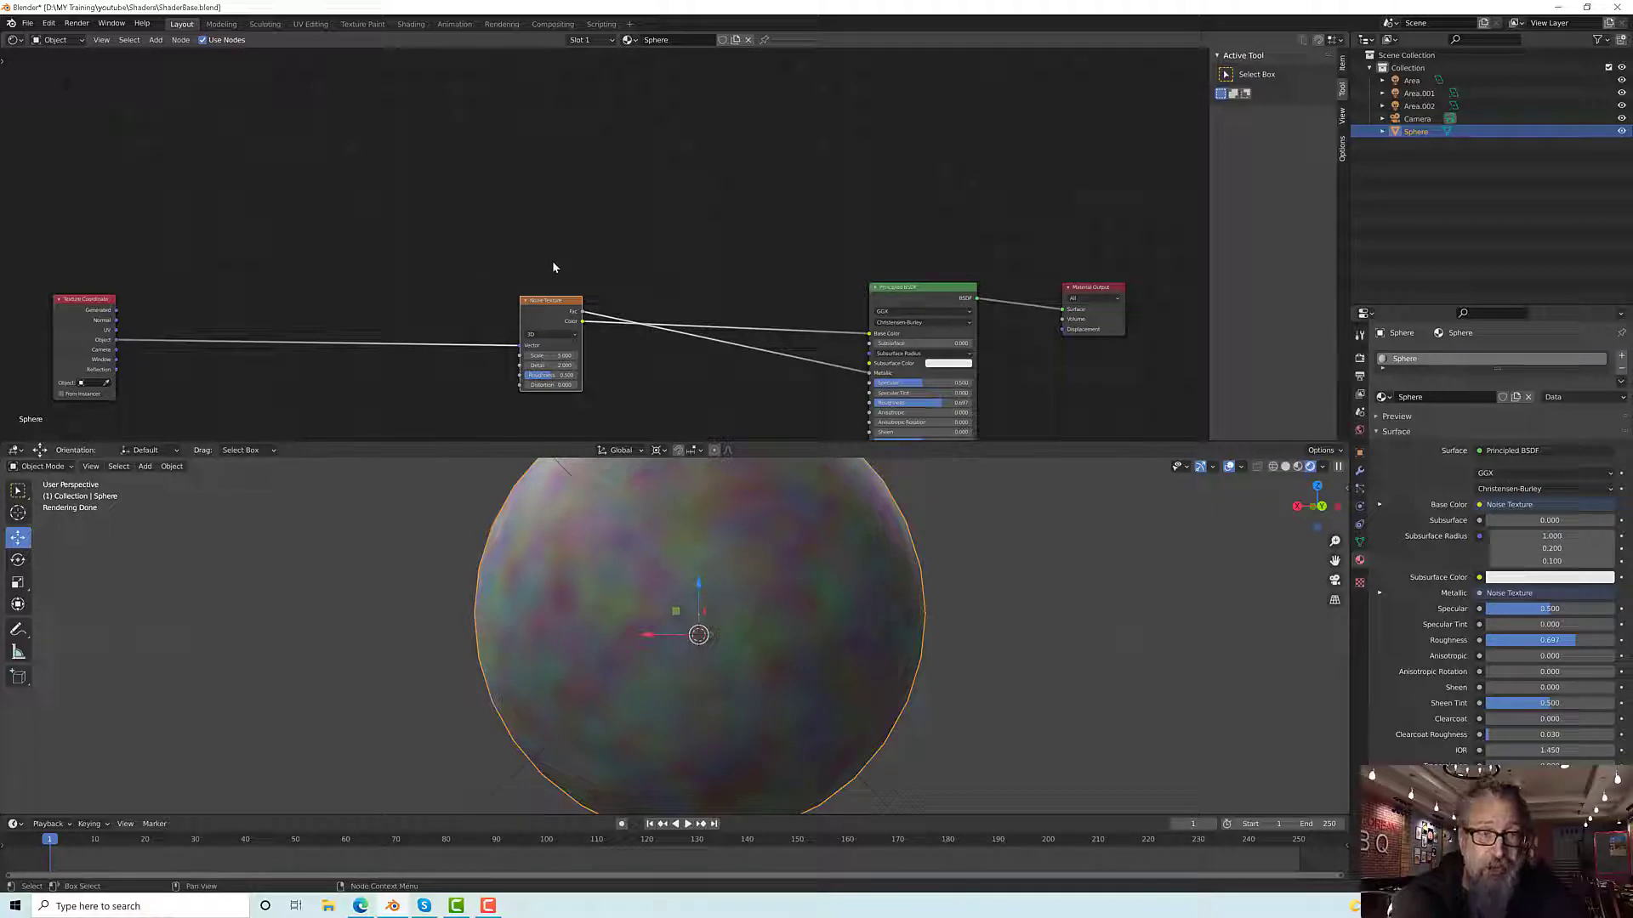
Step: Enable the Node Wrangler add-on in the preferences, finding it by searching for "node", and close the preferences
left_click(48, 23)
left_click(83, 205)
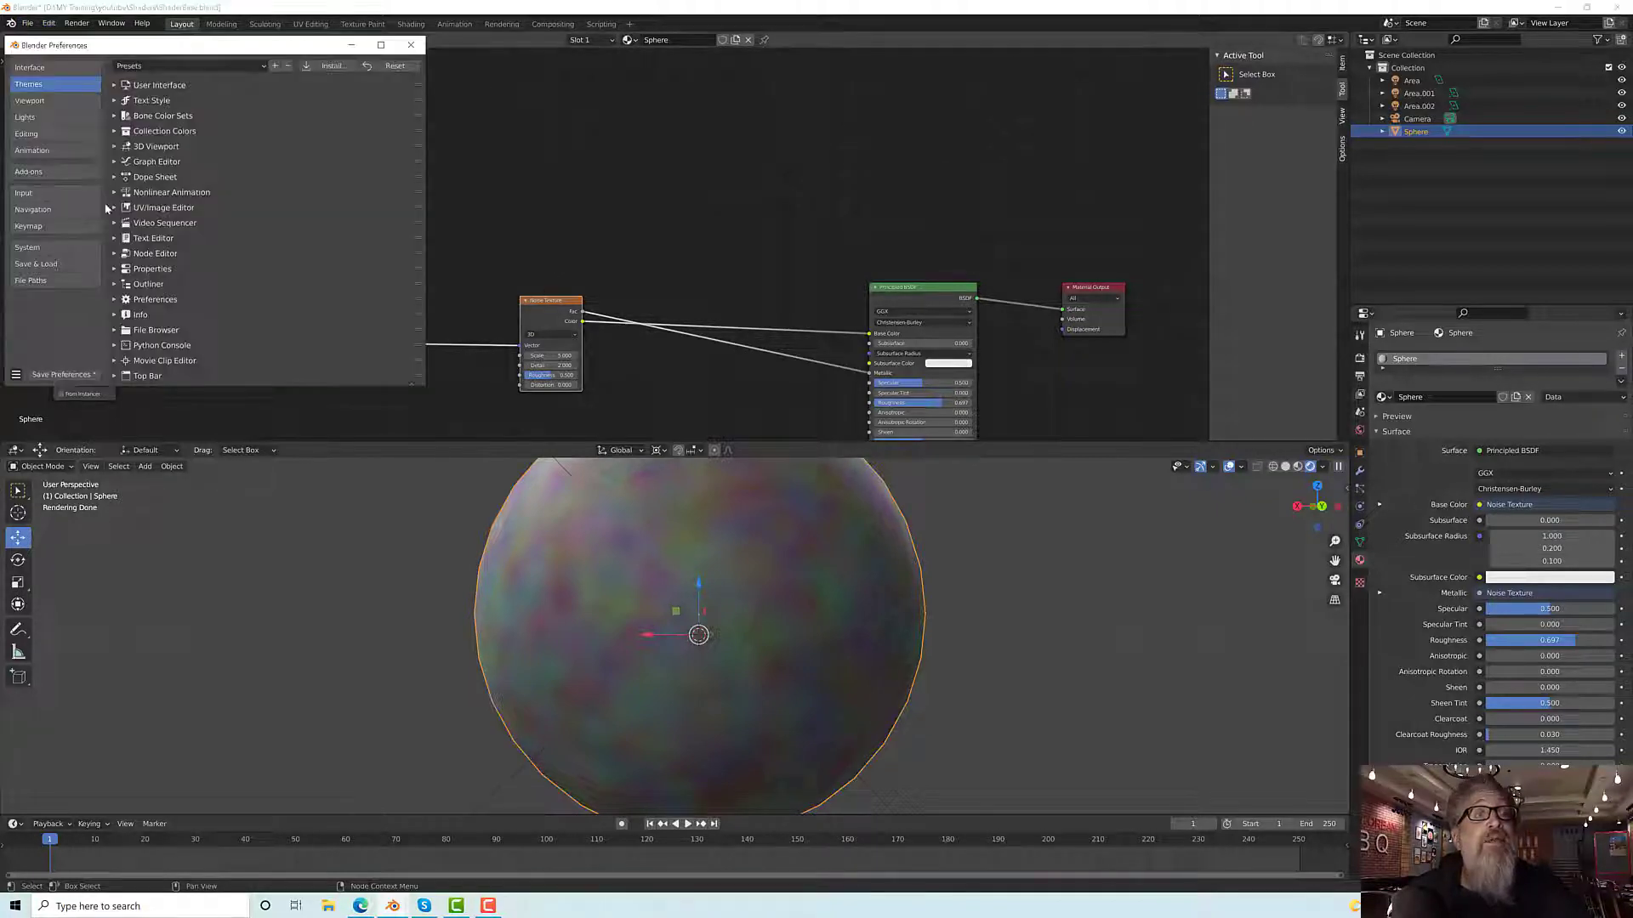
left_click(57, 173)
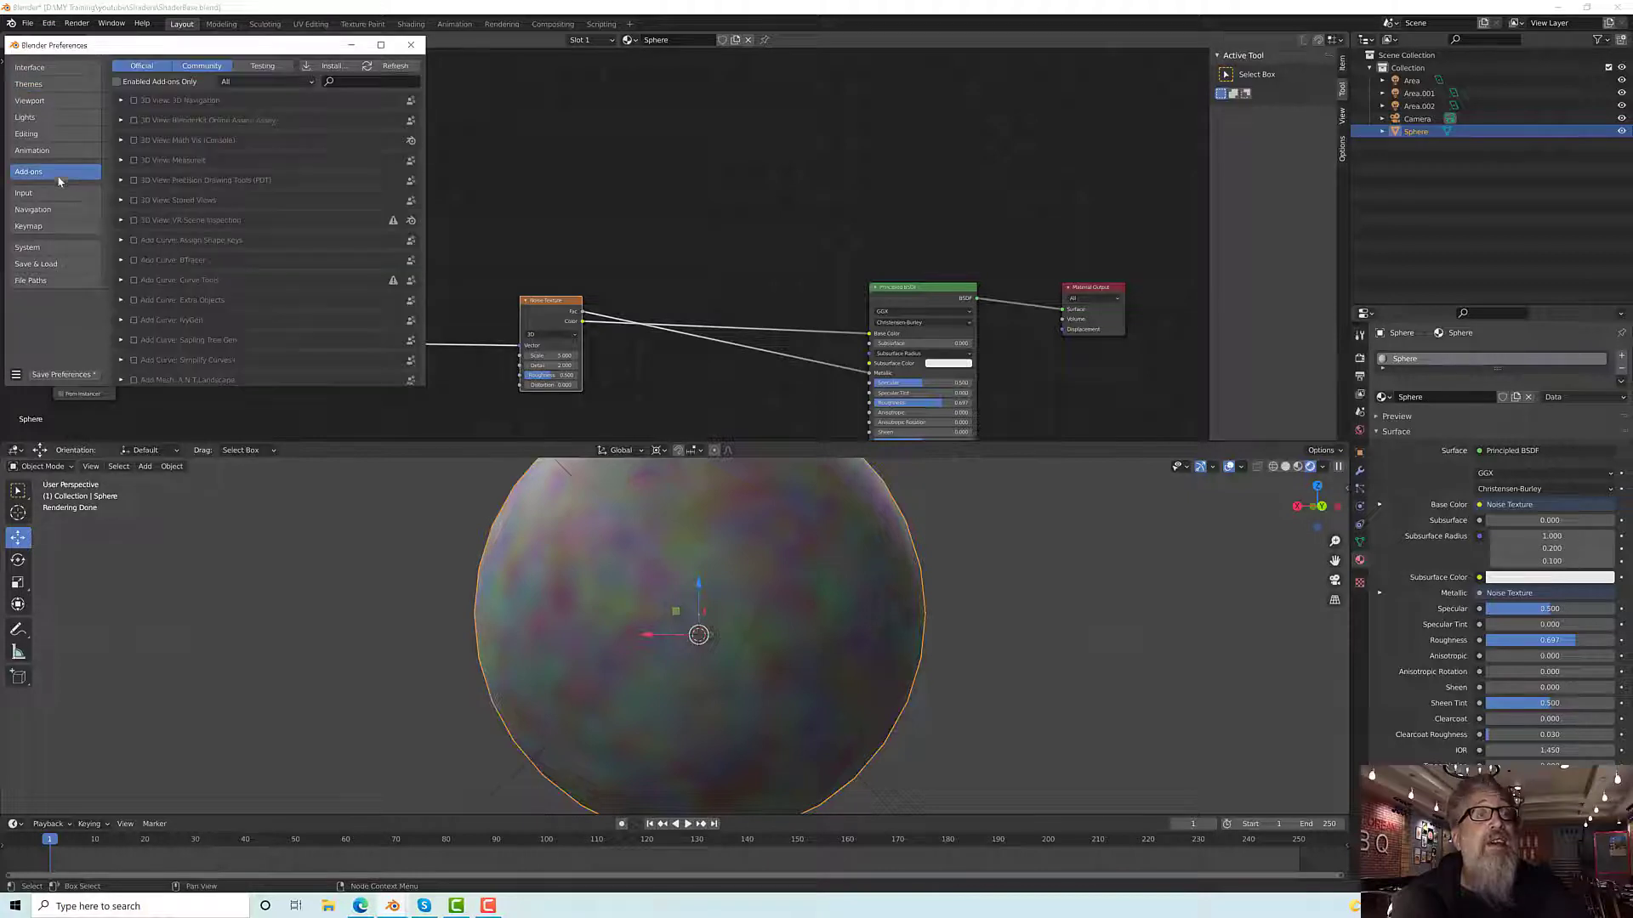
left_click(349, 84)
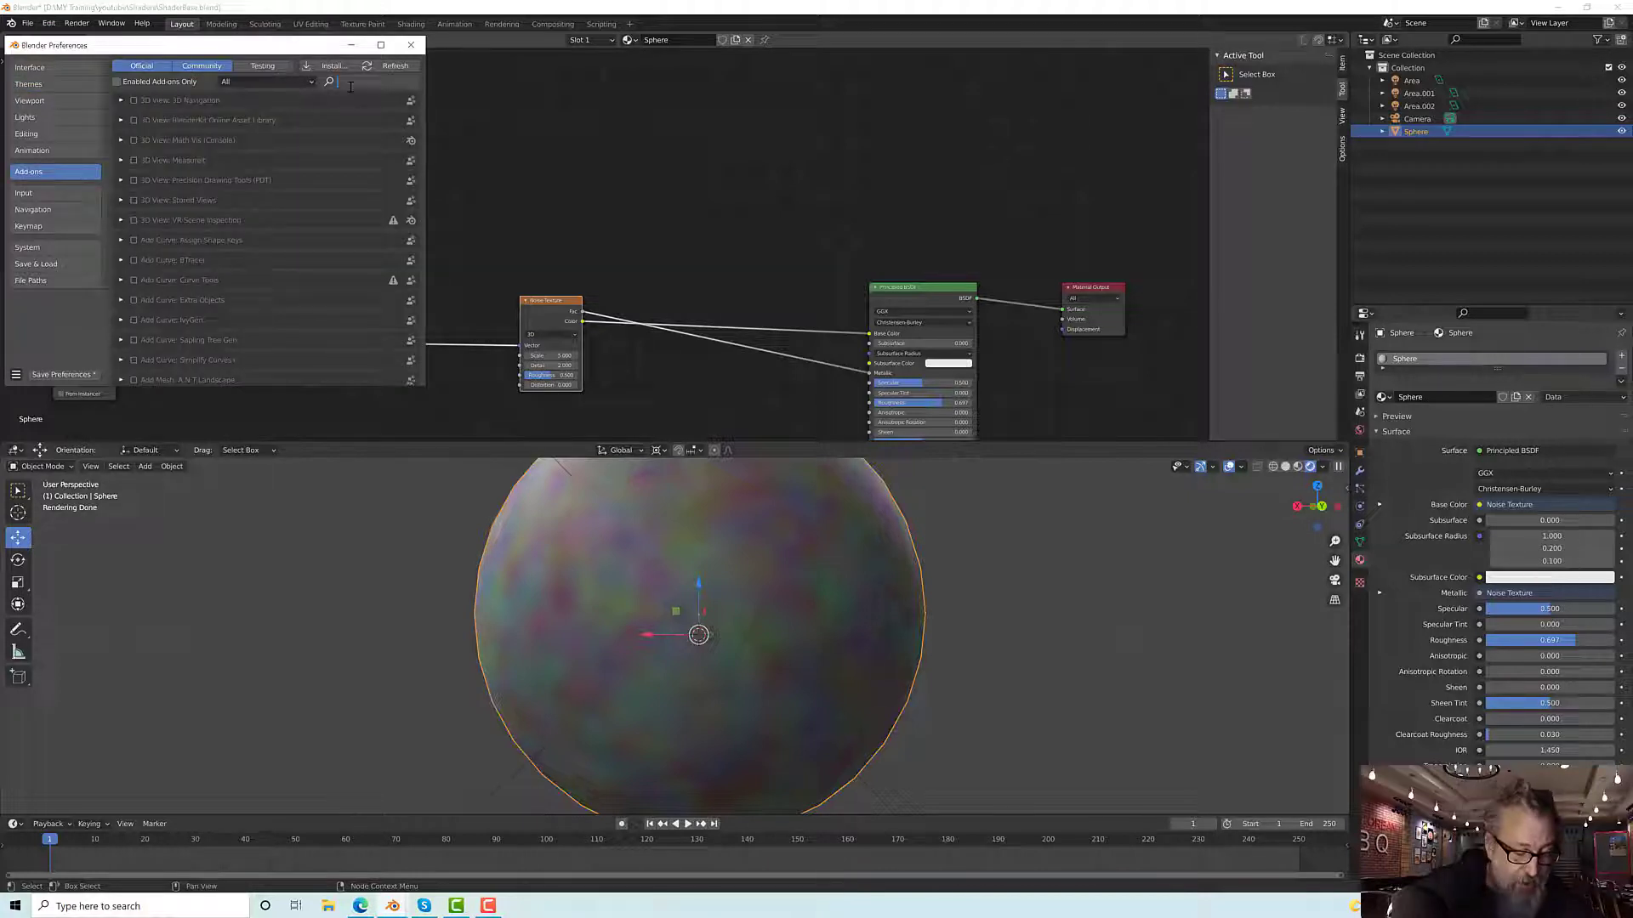
type("node")
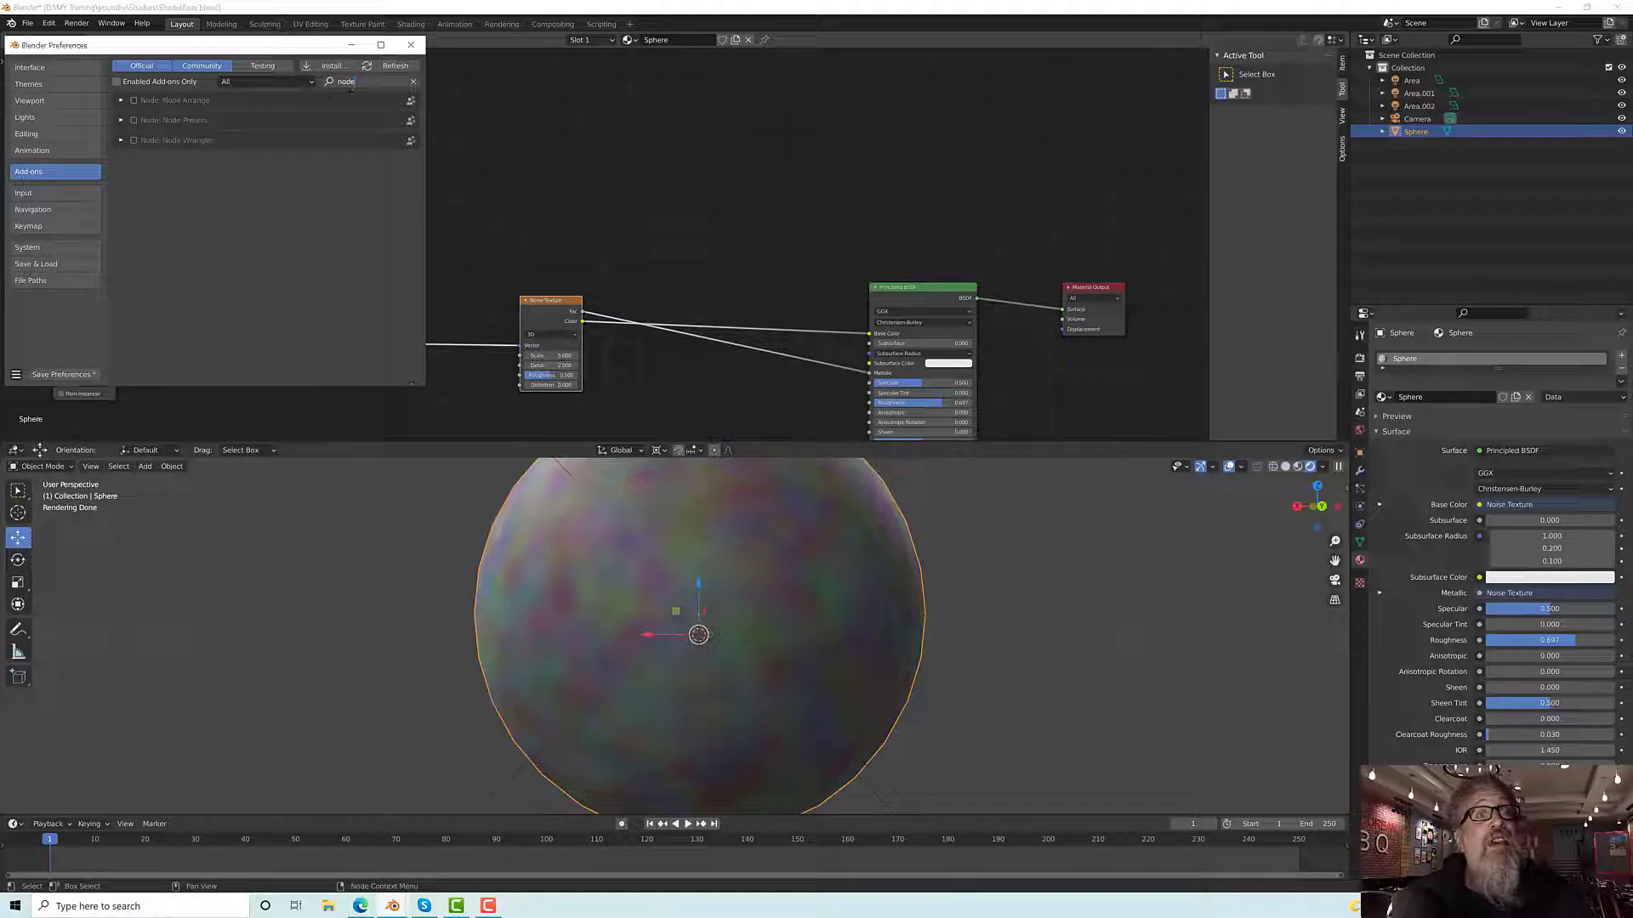
key("Return")
left_click(134, 142)
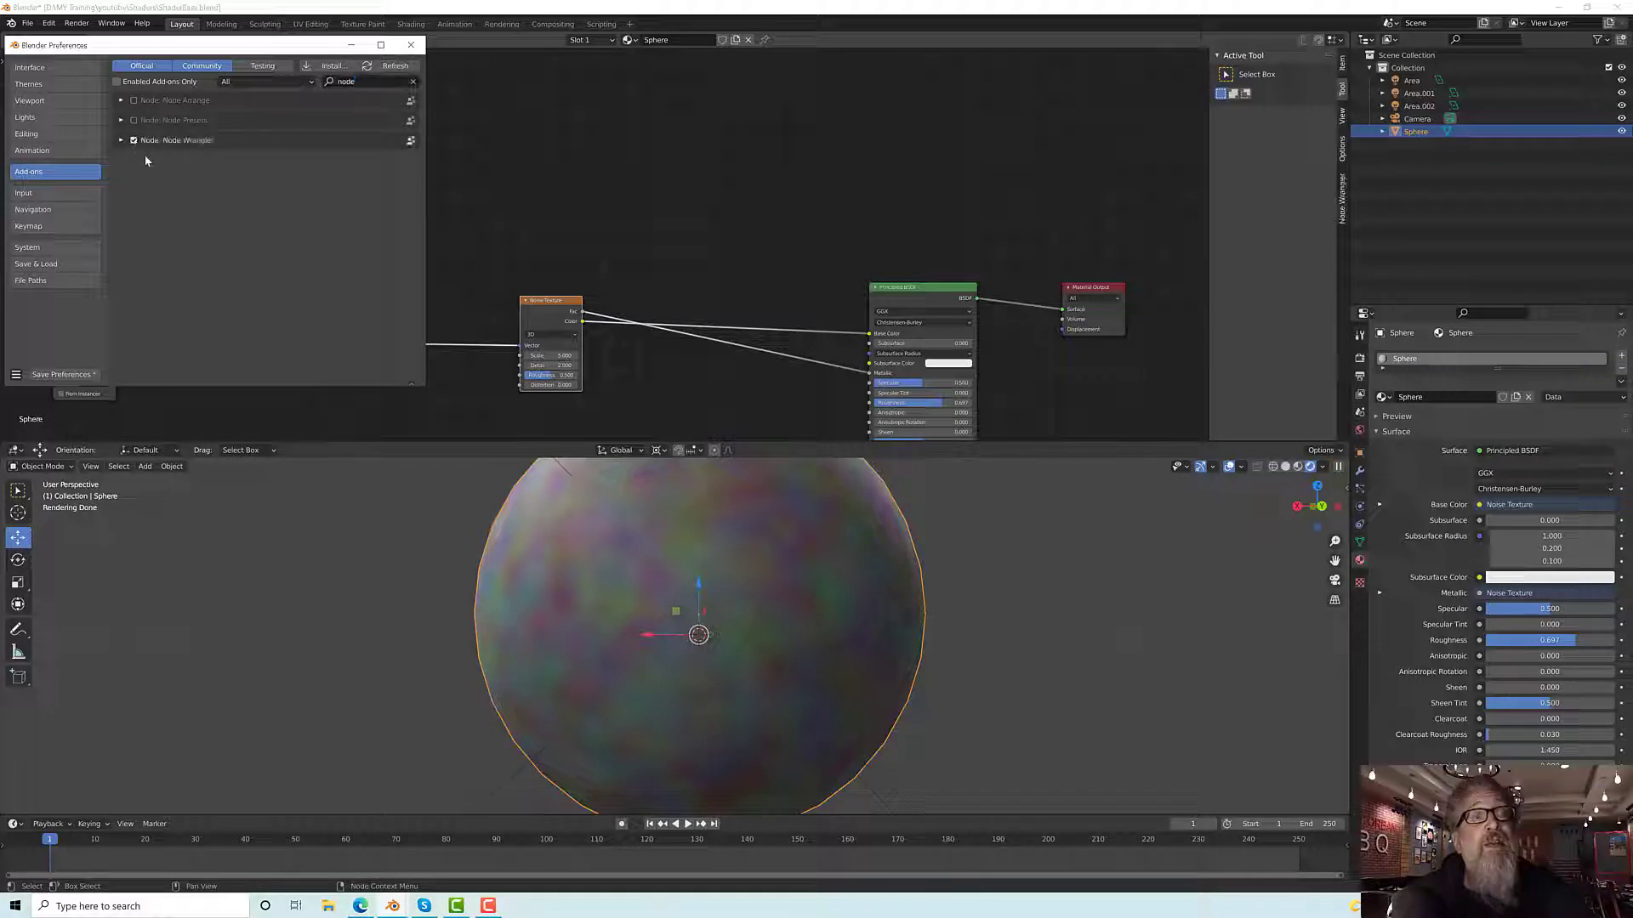
left_click(411, 44)
Step: Preview the Noise Texture on the sphere through a Viewer node, placing the Viewer above the Principled BSDF
mouse_move(547, 308)
left_mouse_down()
mouse_move(570, 308)
mouse_move(534, 308)
left_mouse_up()
scroll(595, 323, "down", 2)
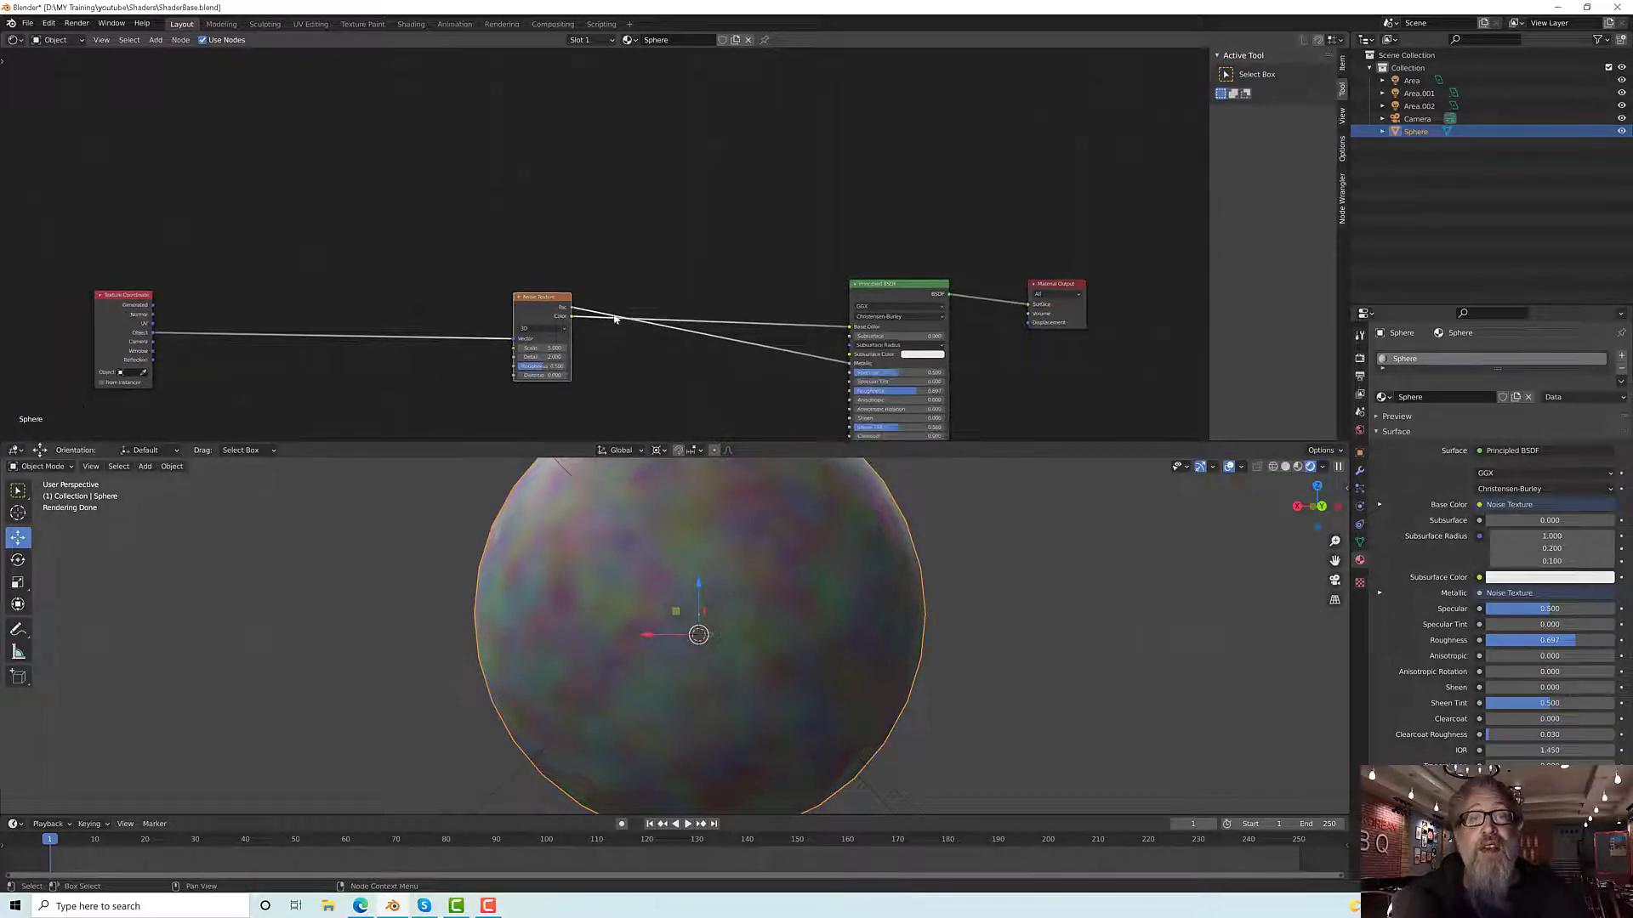
left_click(546, 304, "ctrl+shift")
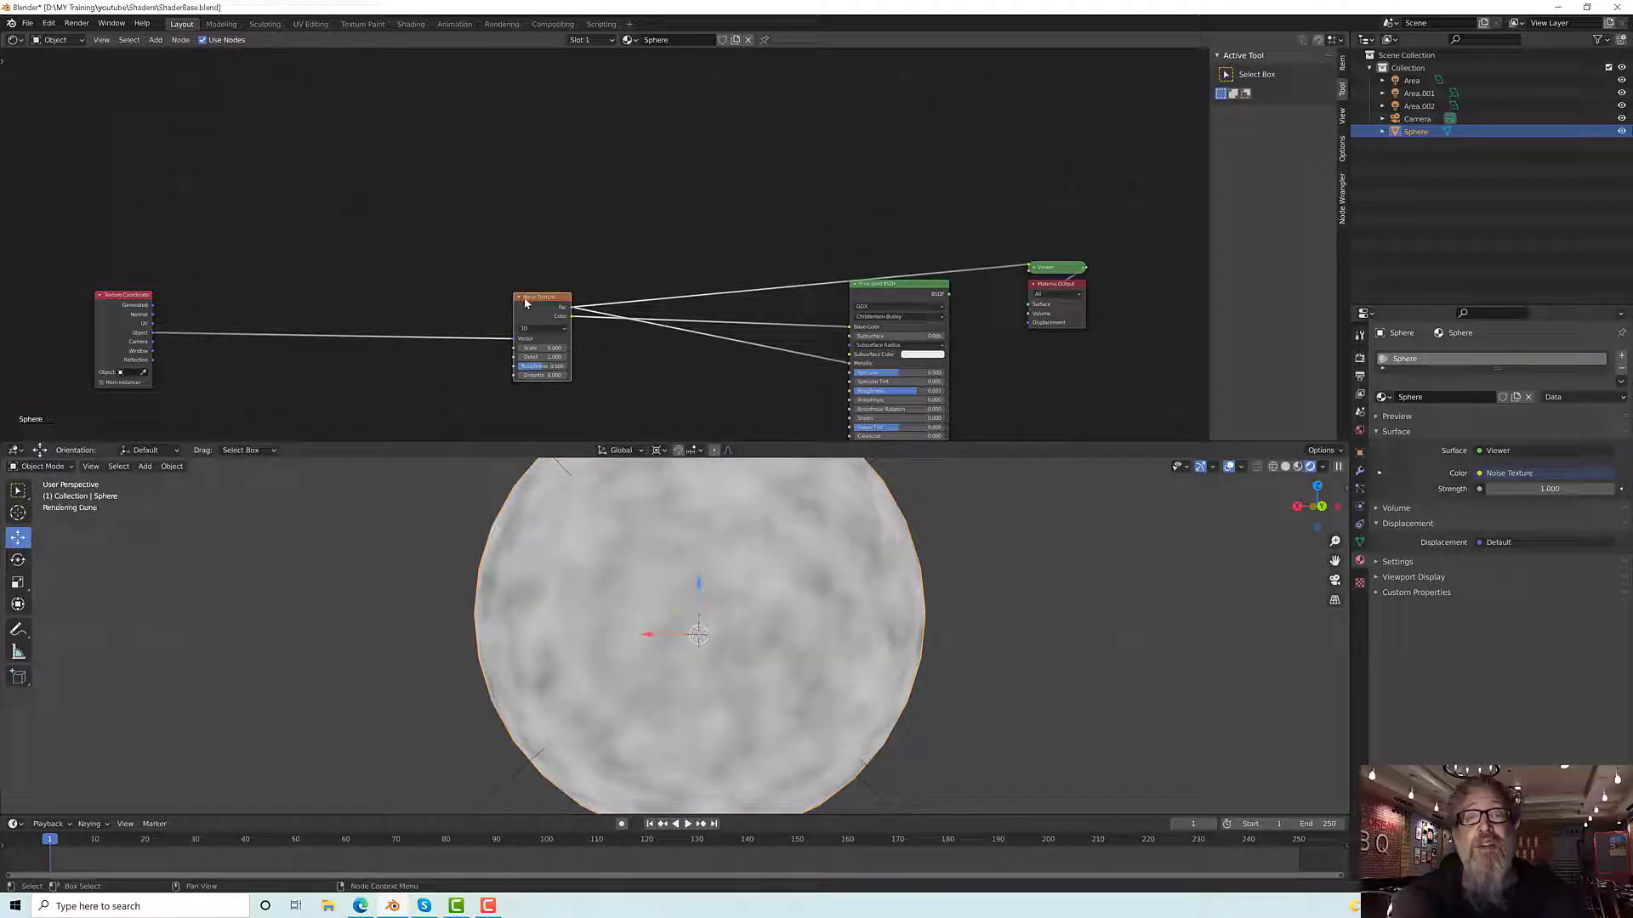
left_click_drag(1052, 268, 971, 232)
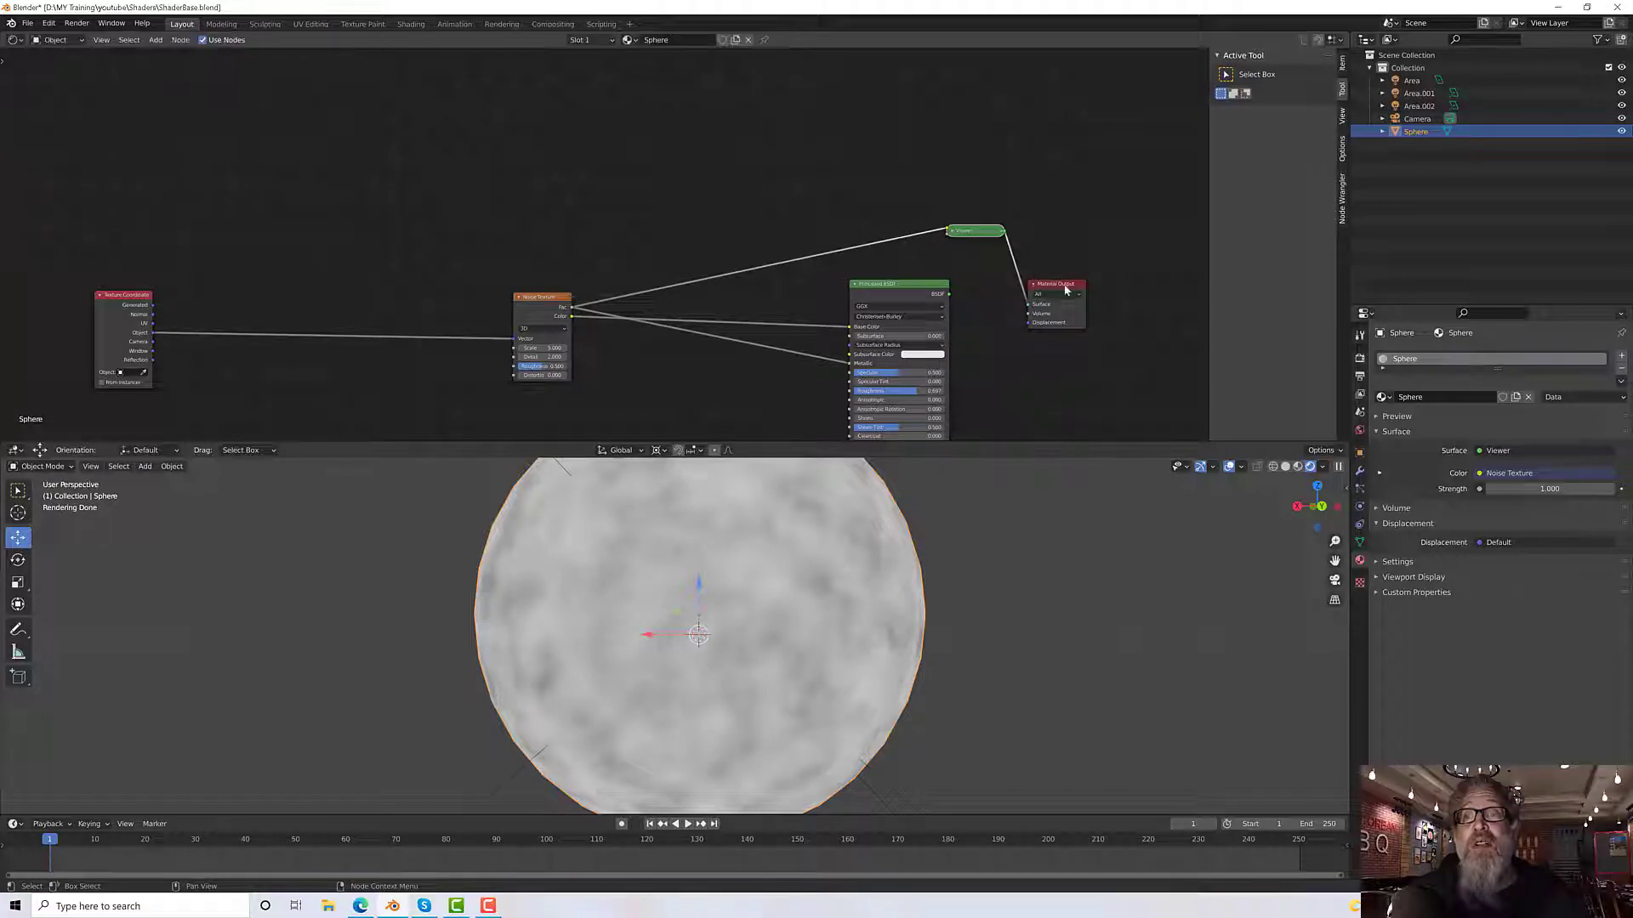
mouse_move(784, 580)
middle_mouse_down()
mouse_move(691, 560)
mouse_move(749, 600)
middle_mouse_up()
scroll(748, 600, "up", 3)
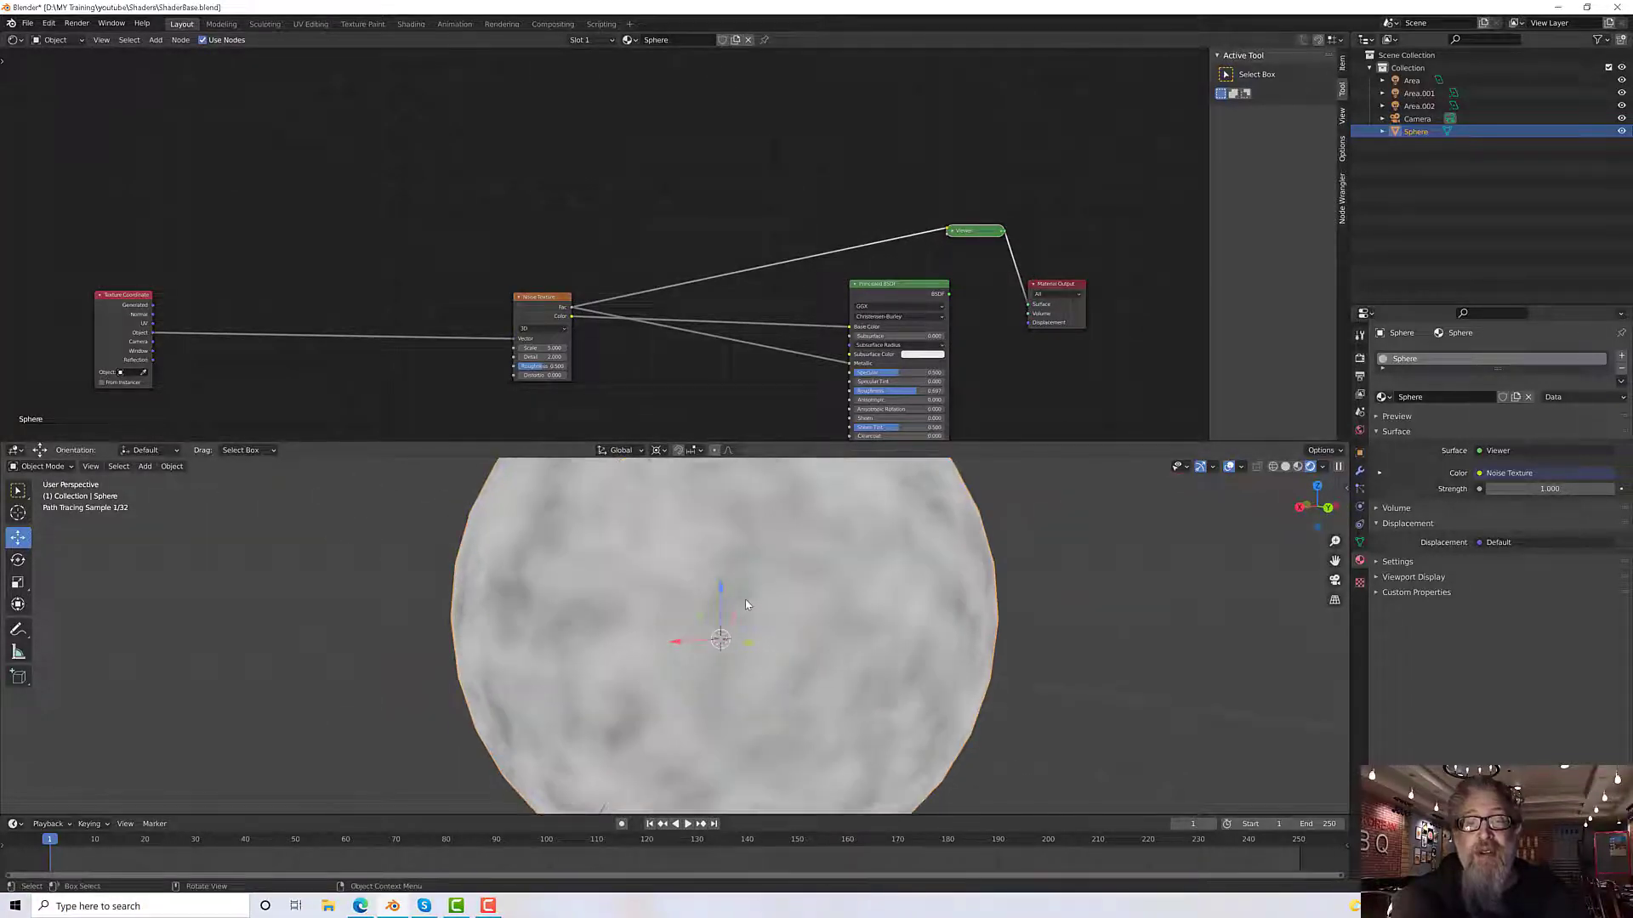
scroll(745, 599, "down", 1)
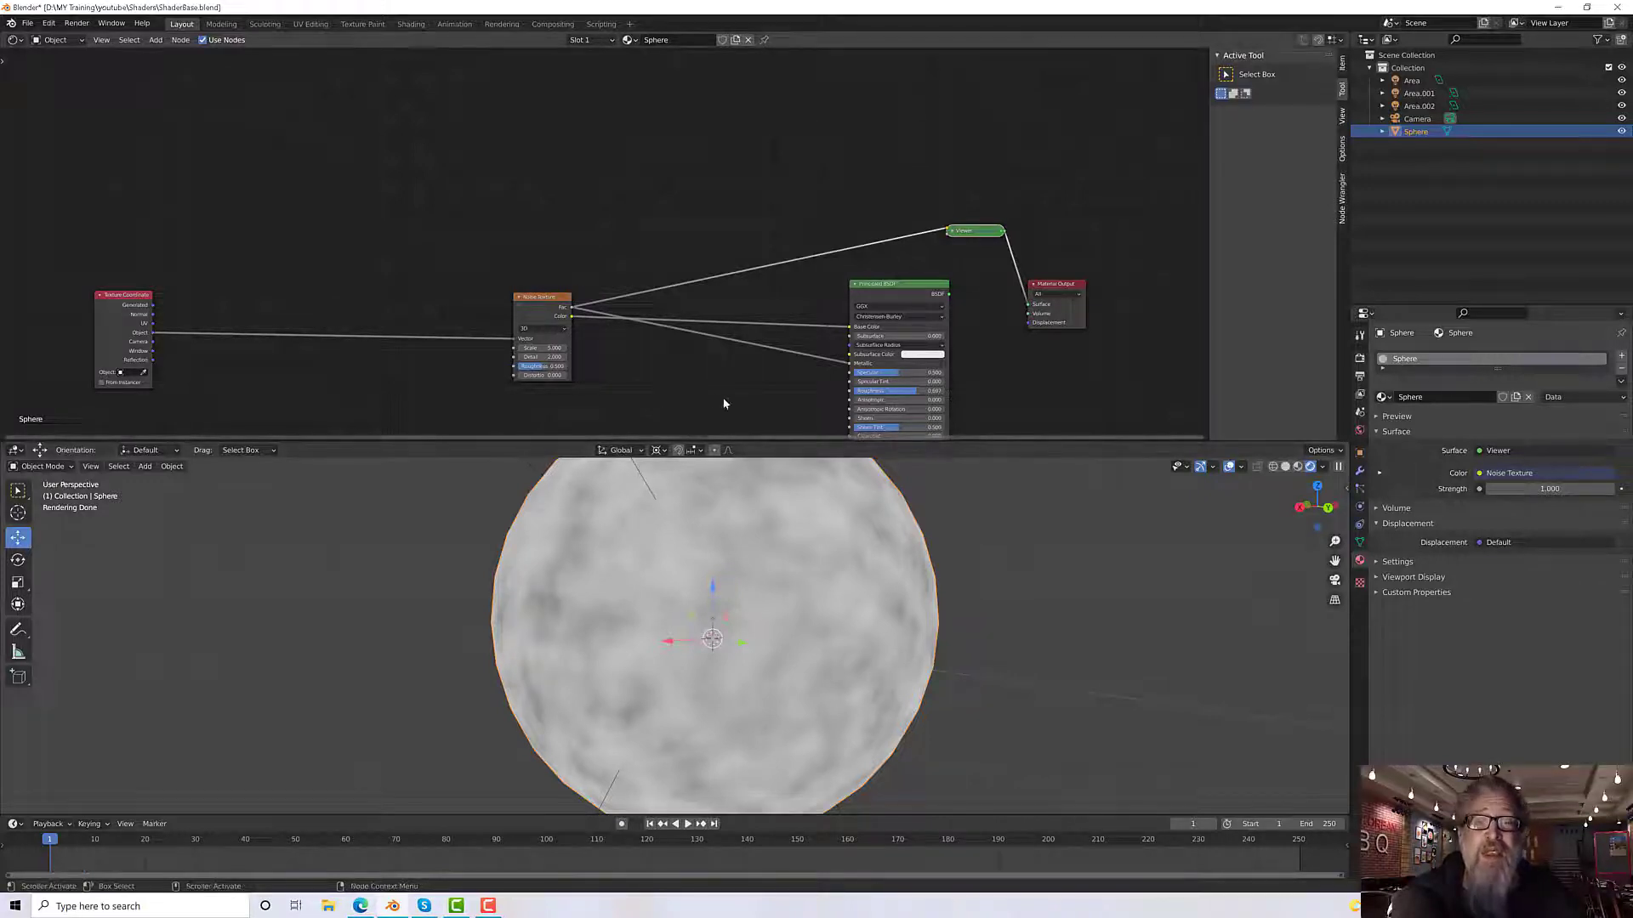
Step: Connect the Noise Texture's Fac output to Roughness and switch the Material Output back to the Principled BSDF
scroll(727, 404, "down", 2)
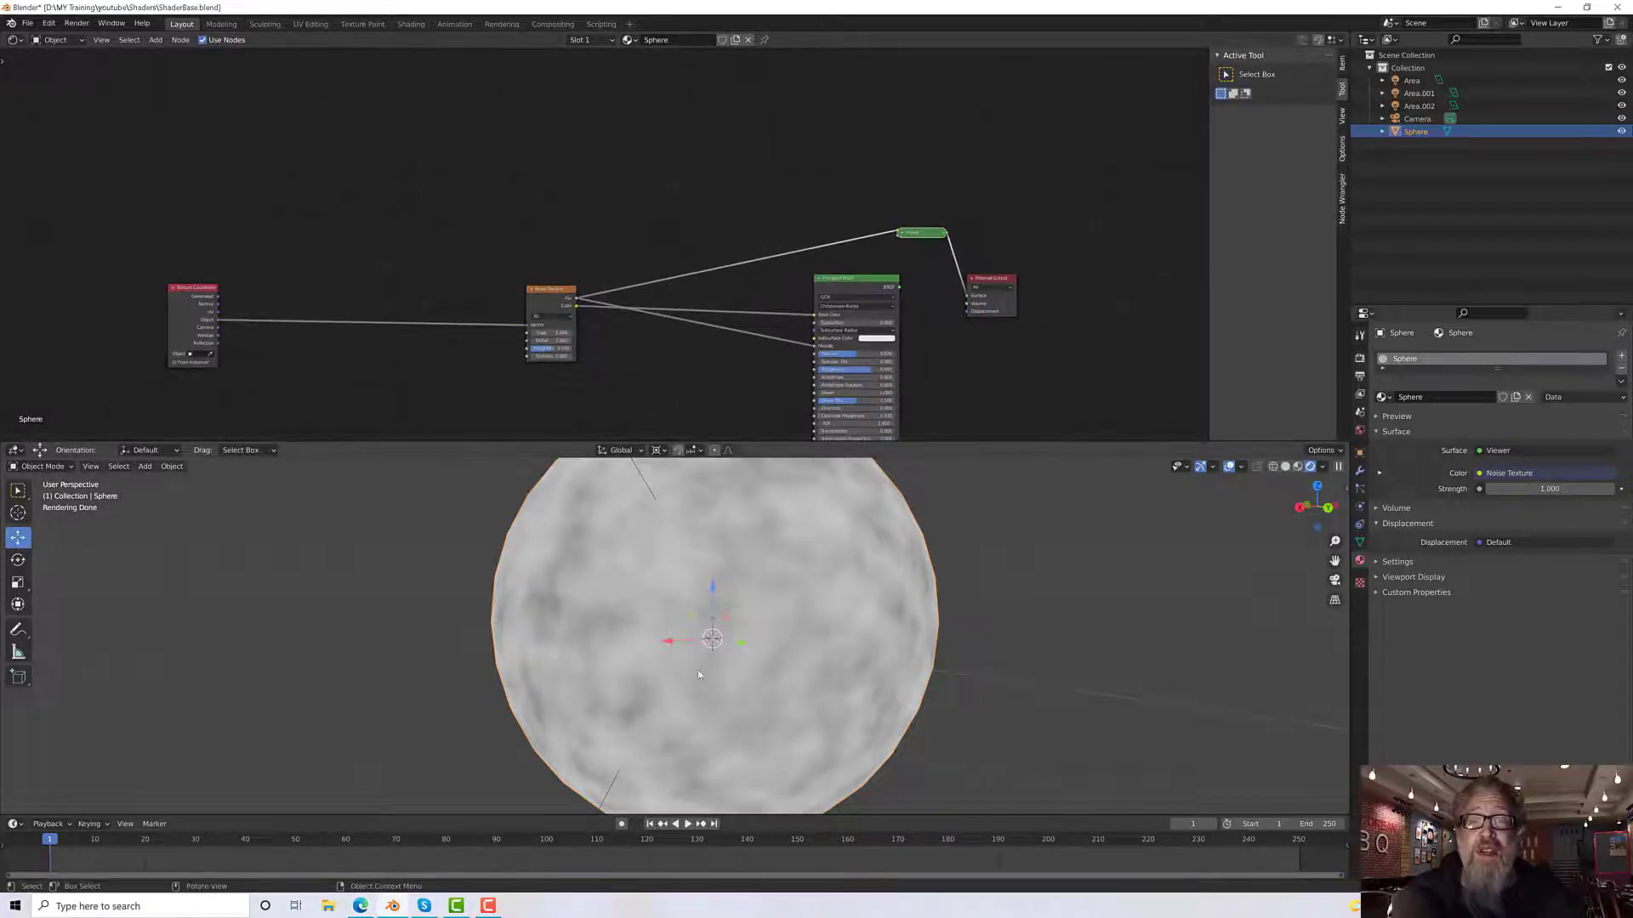
scroll(641, 360, "down", 1)
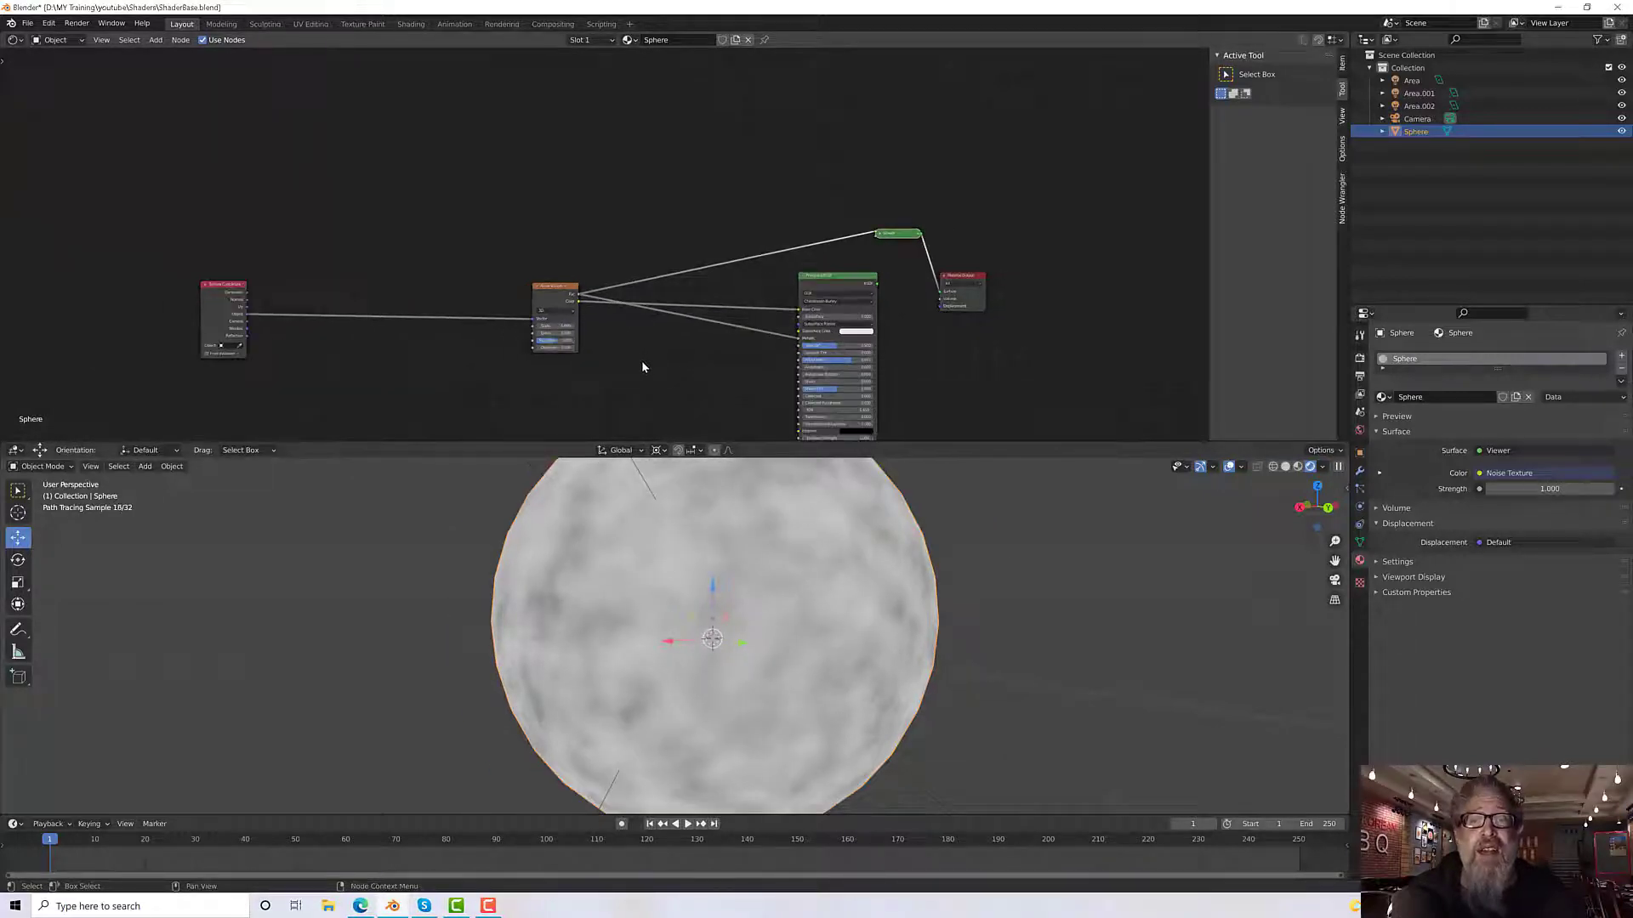
scroll(696, 367, "up", 2)
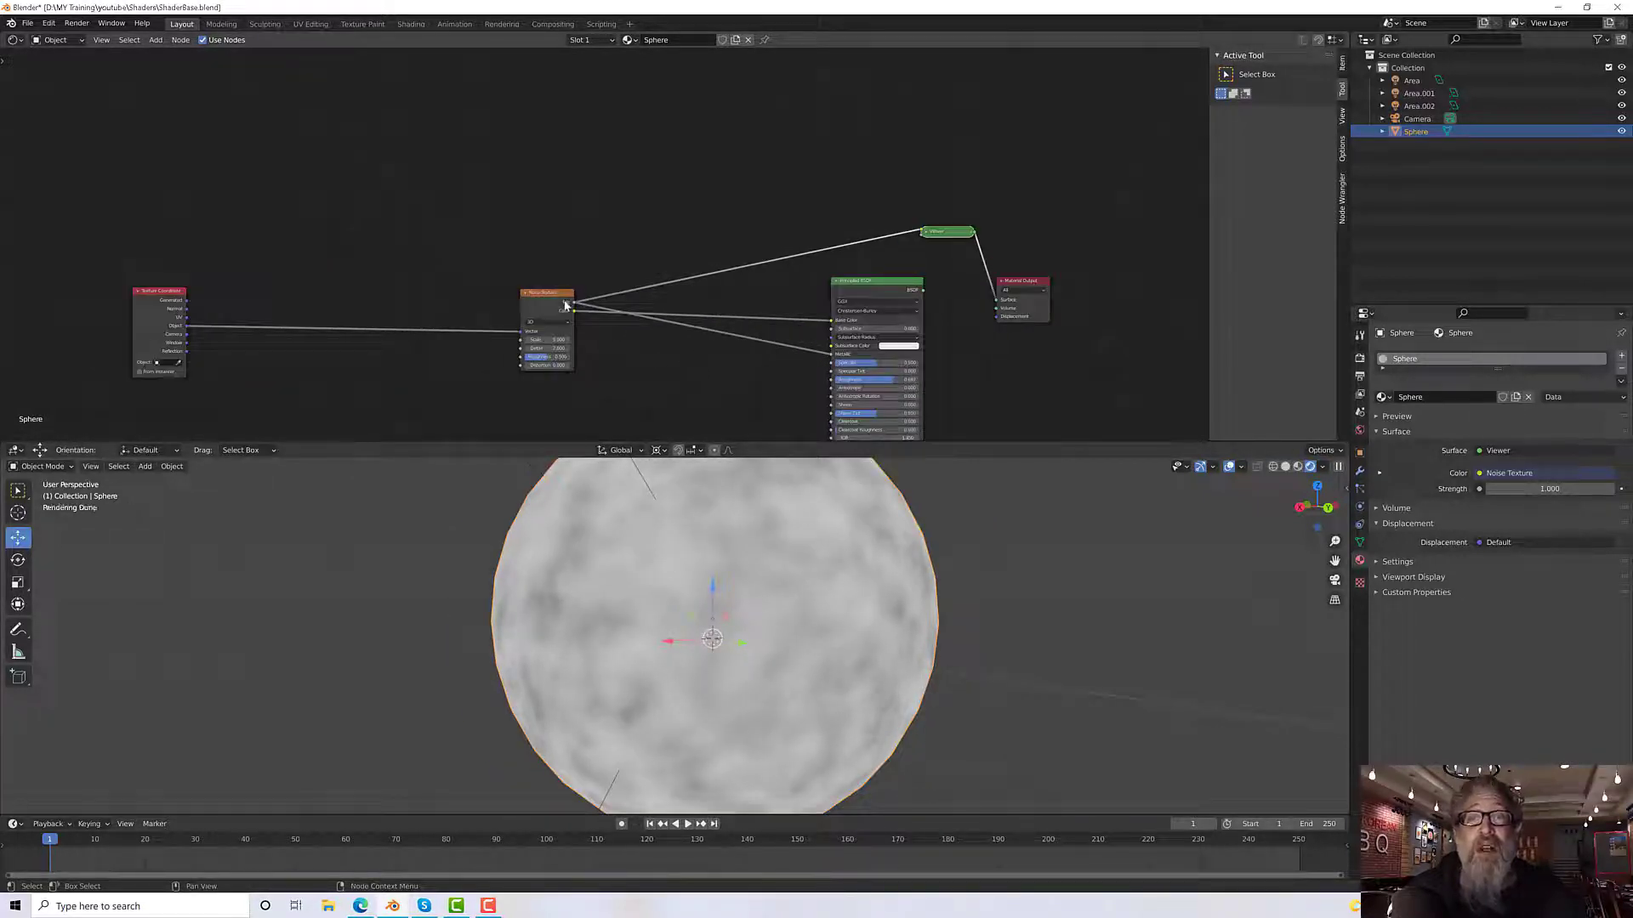
left_click_drag(574, 303, 831, 379)
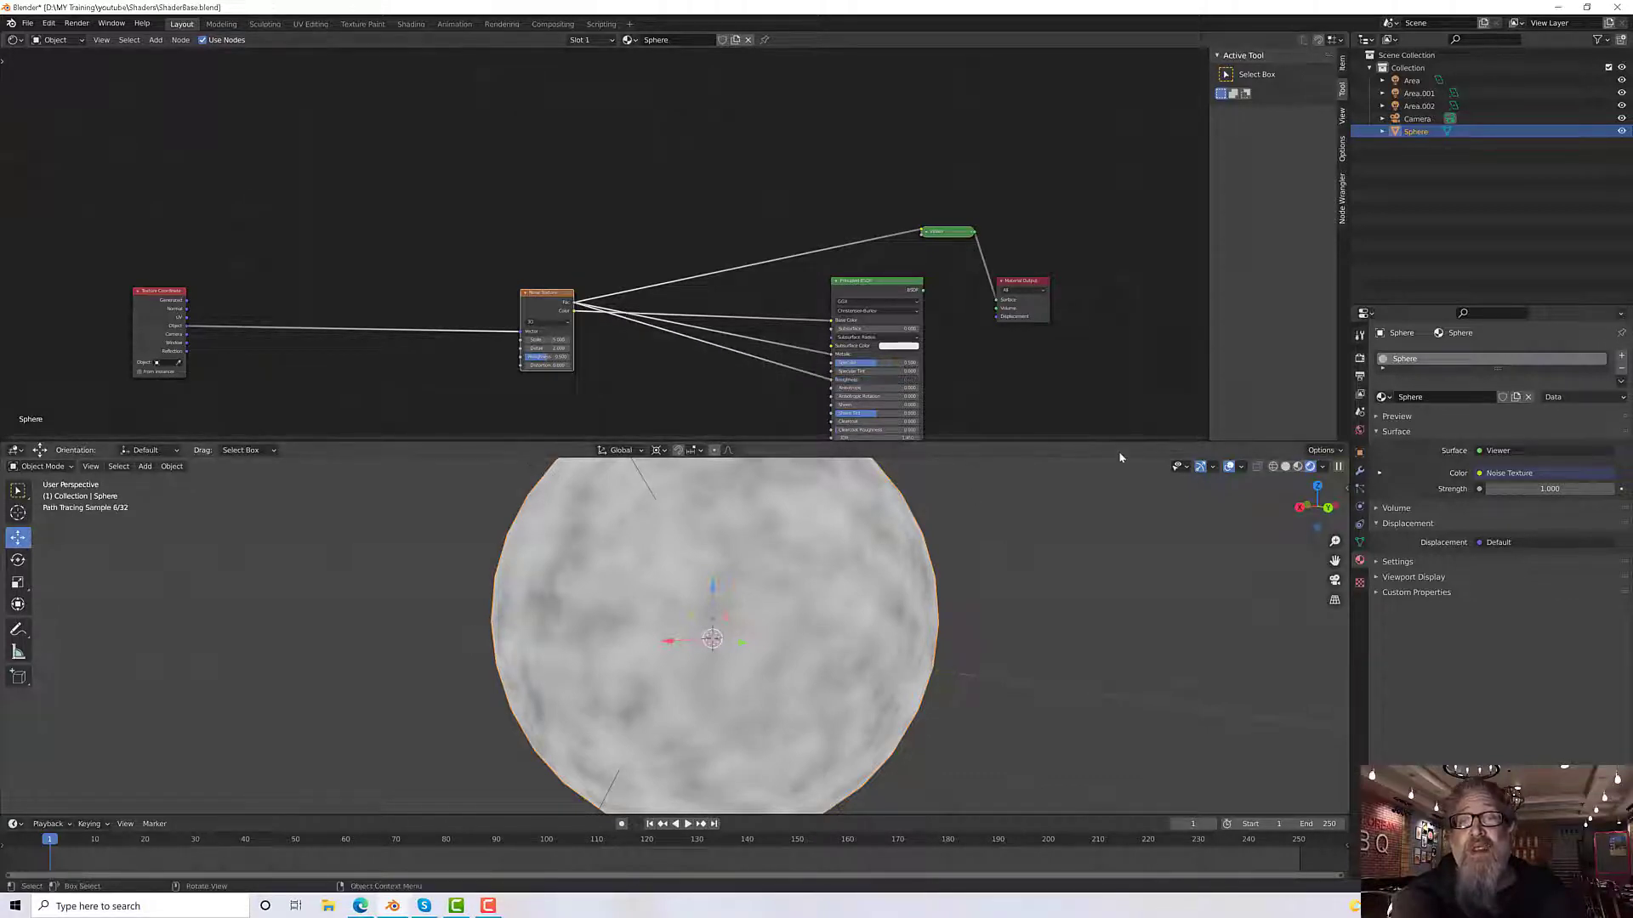
left_click_drag(878, 280, 877, 266)
left_click(851, 276, "ctrl+shift")
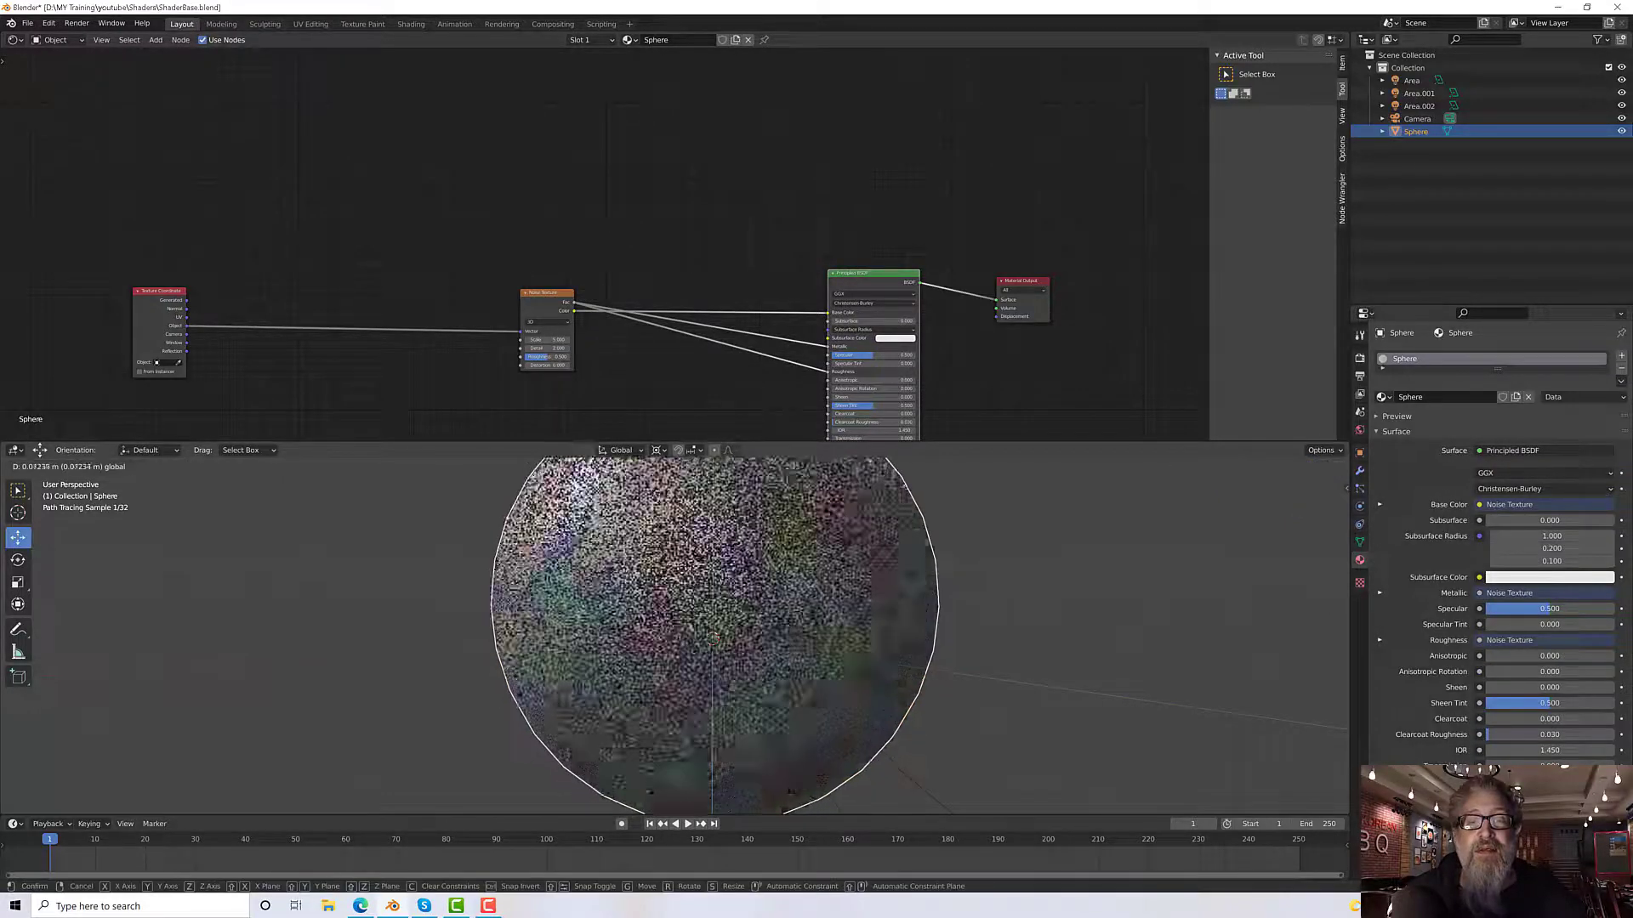
Step: Lower the sphere about 0.08 m along Z and view its material from the camera's angle up close
left_click_drag(714, 602, 713, 609)
scroll(623, 567, "down", 1)
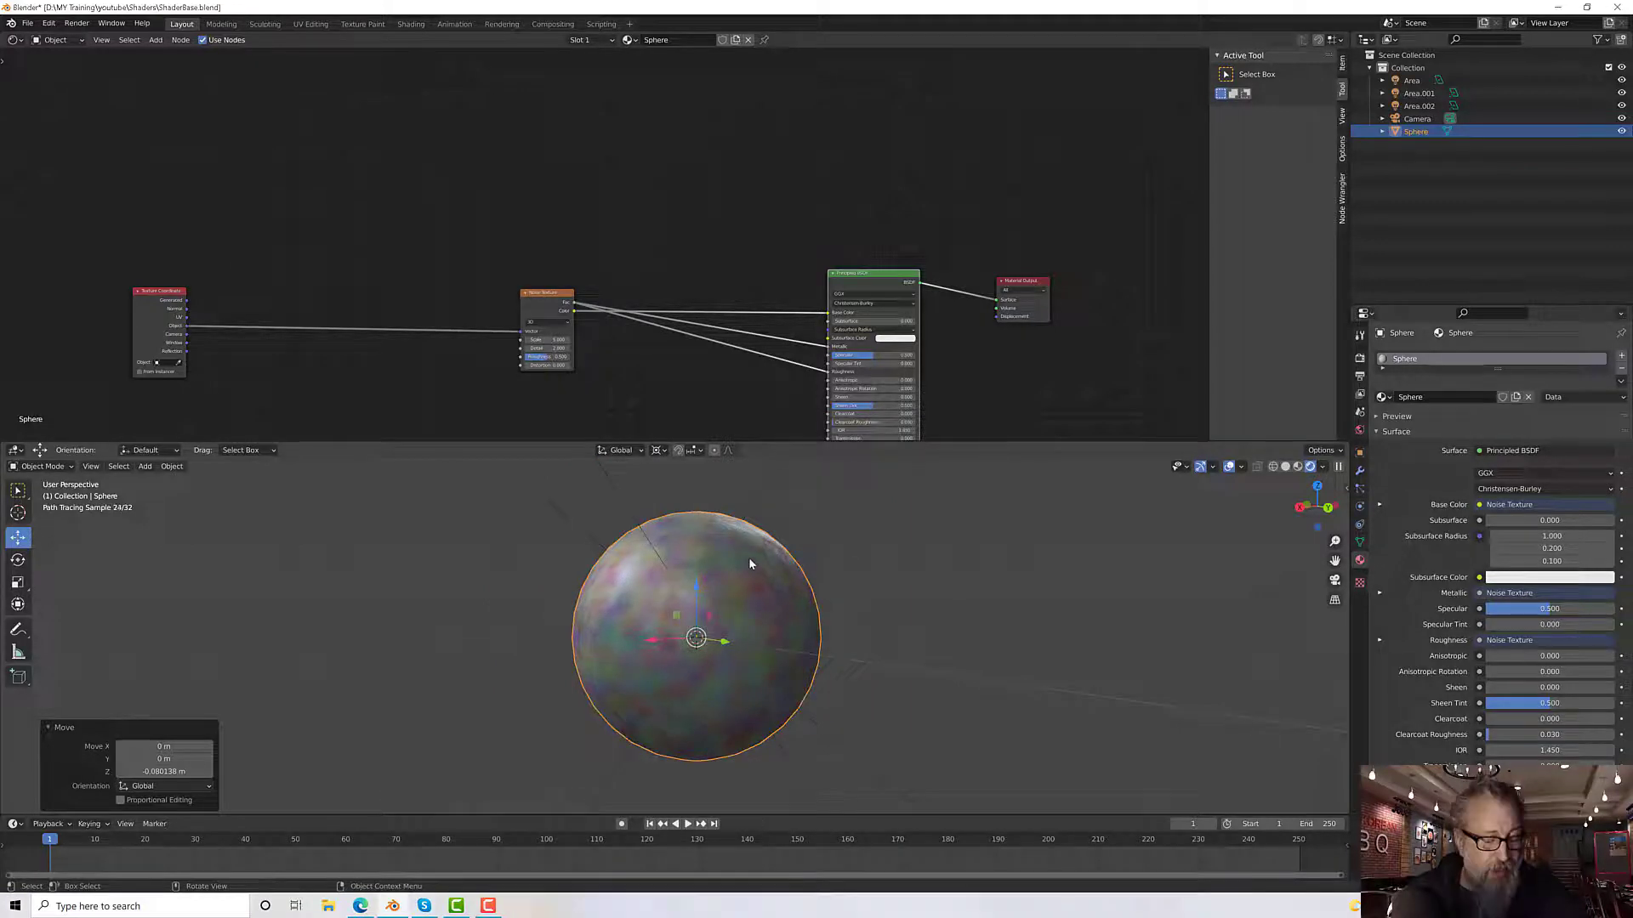
middle_click_drag(749, 558, 755, 553)
left_click(1334, 579)
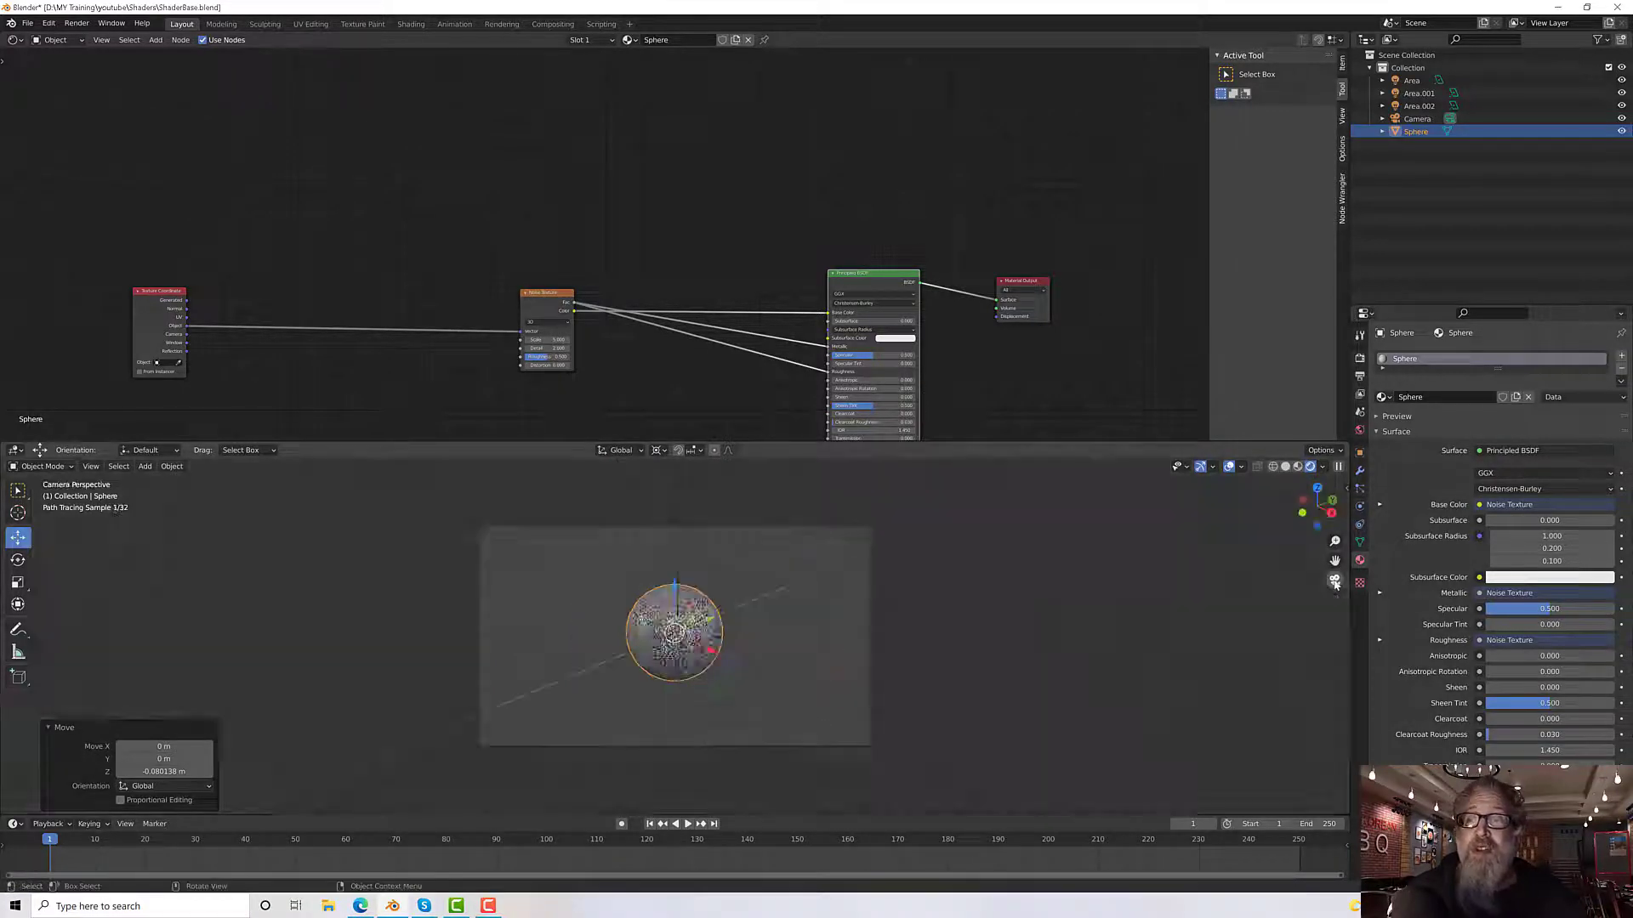
scroll(629, 630, "up", 6)
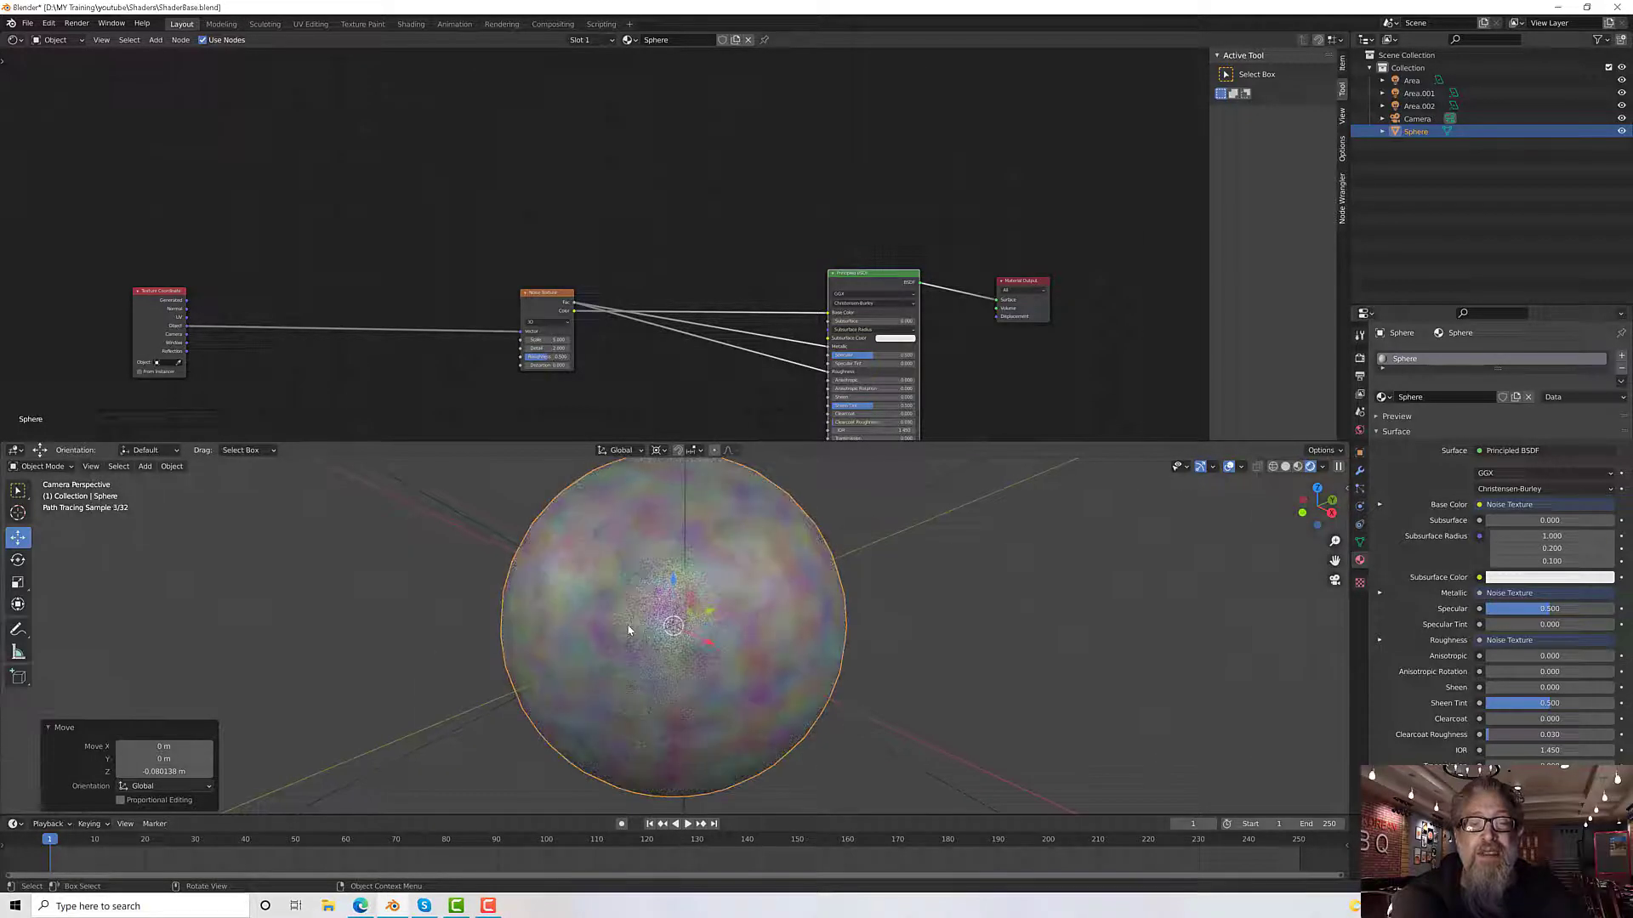
scroll(851, 657, "down", 1)
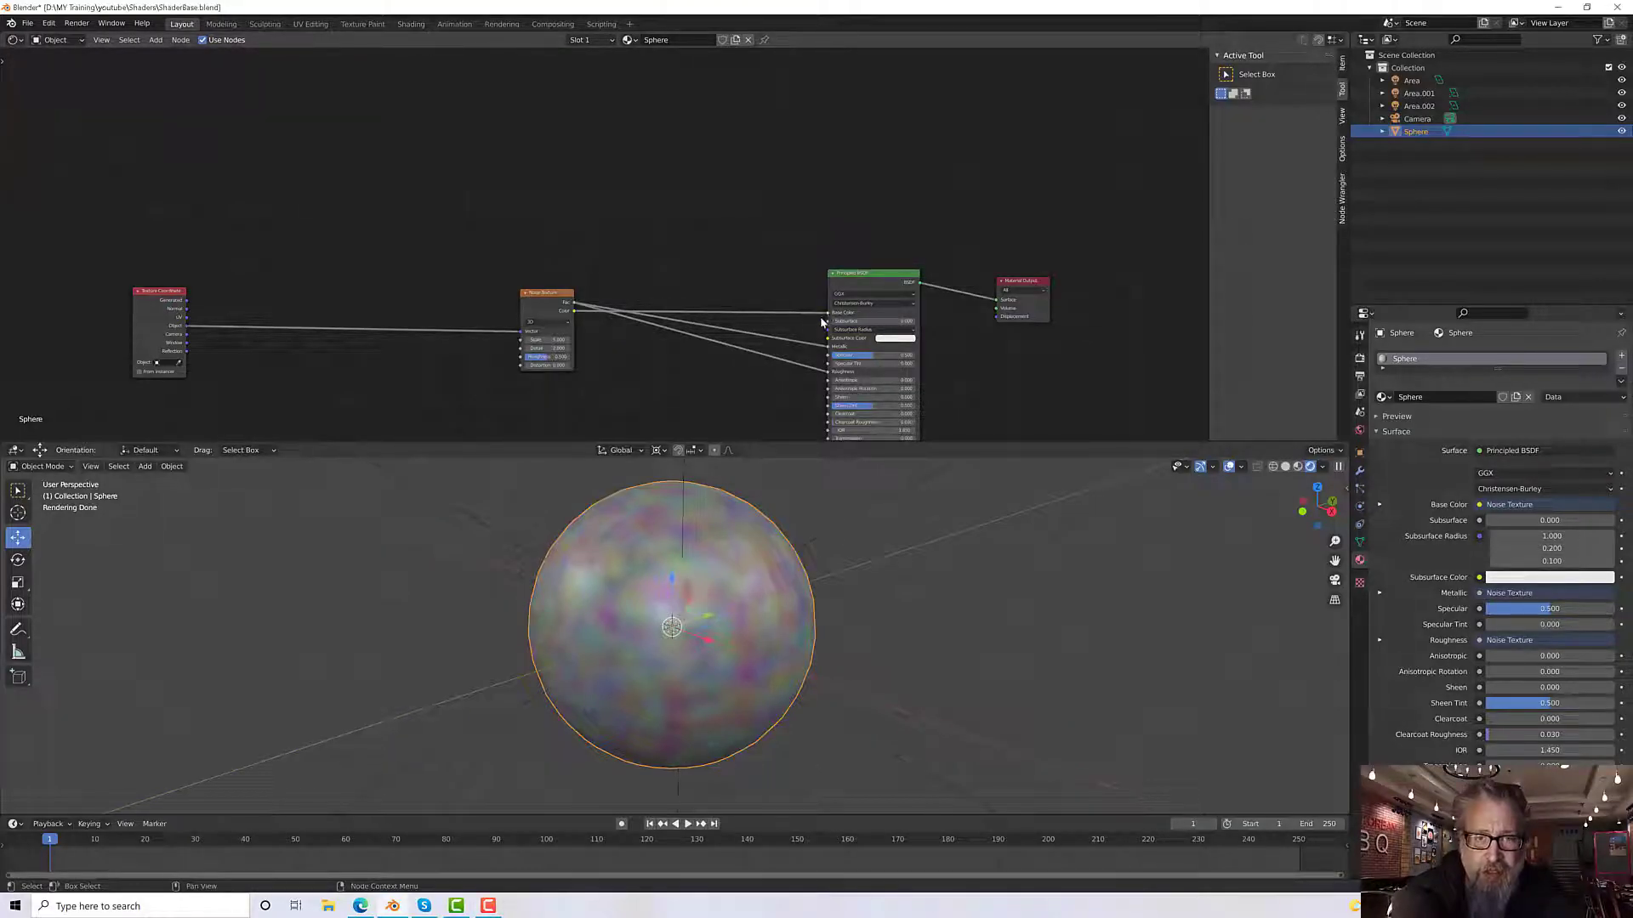
Step: Cut the Noise Texture's links to the Principled BSDF and darken the shader's Base Color to near black
scroll(792, 319, "up", 1)
left_click_drag(846, 318, 799, 380)
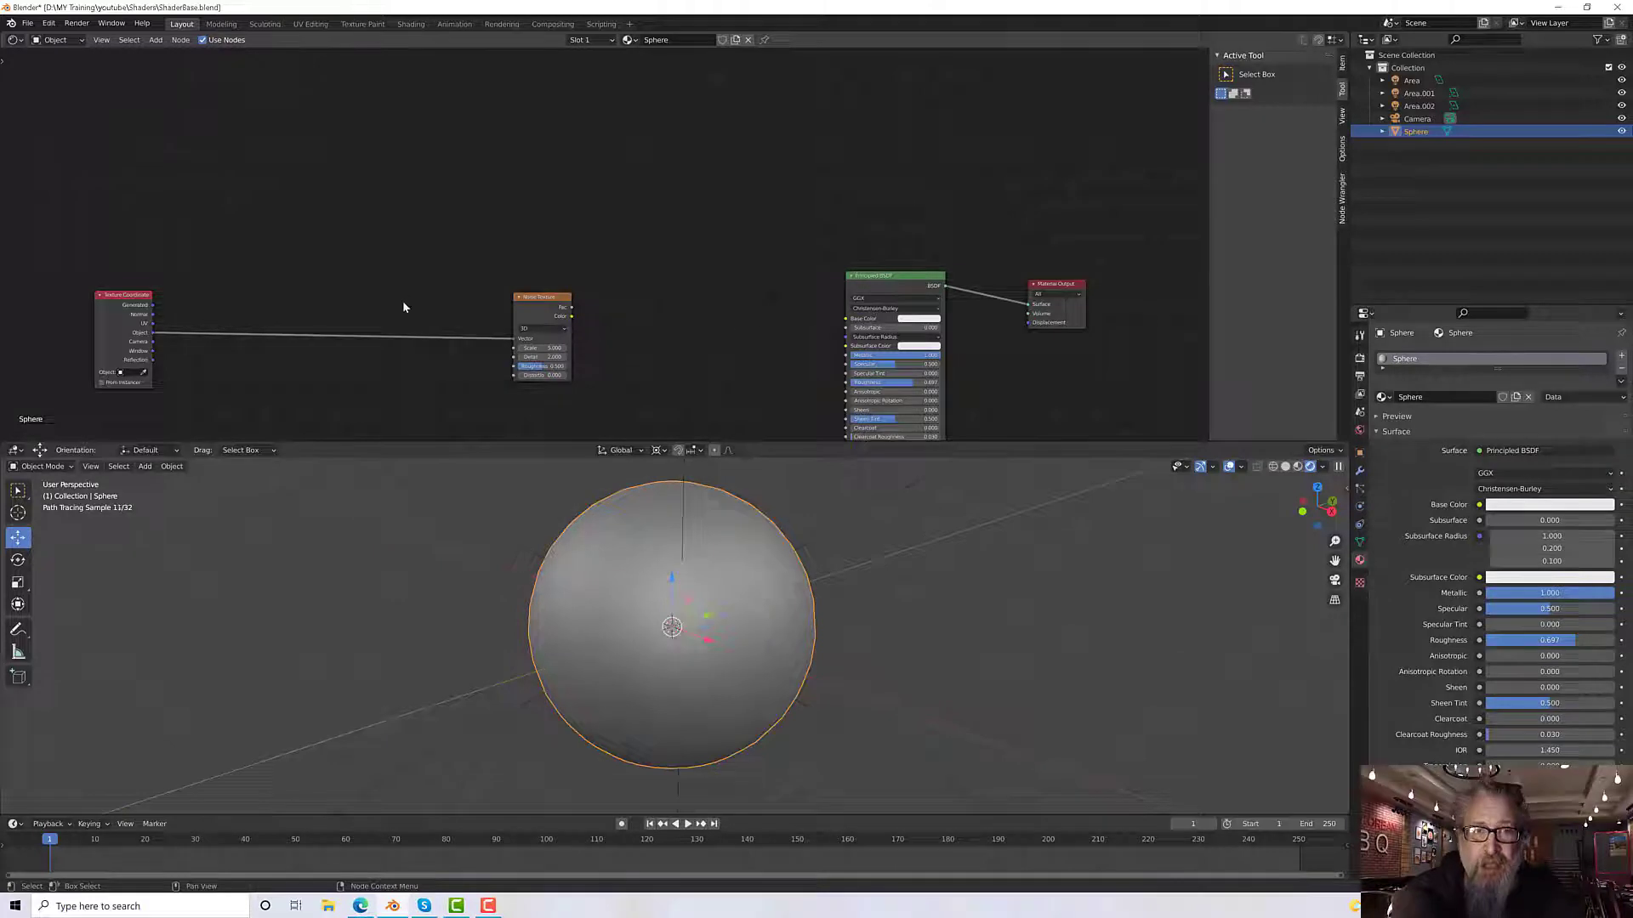
left_click(915, 320)
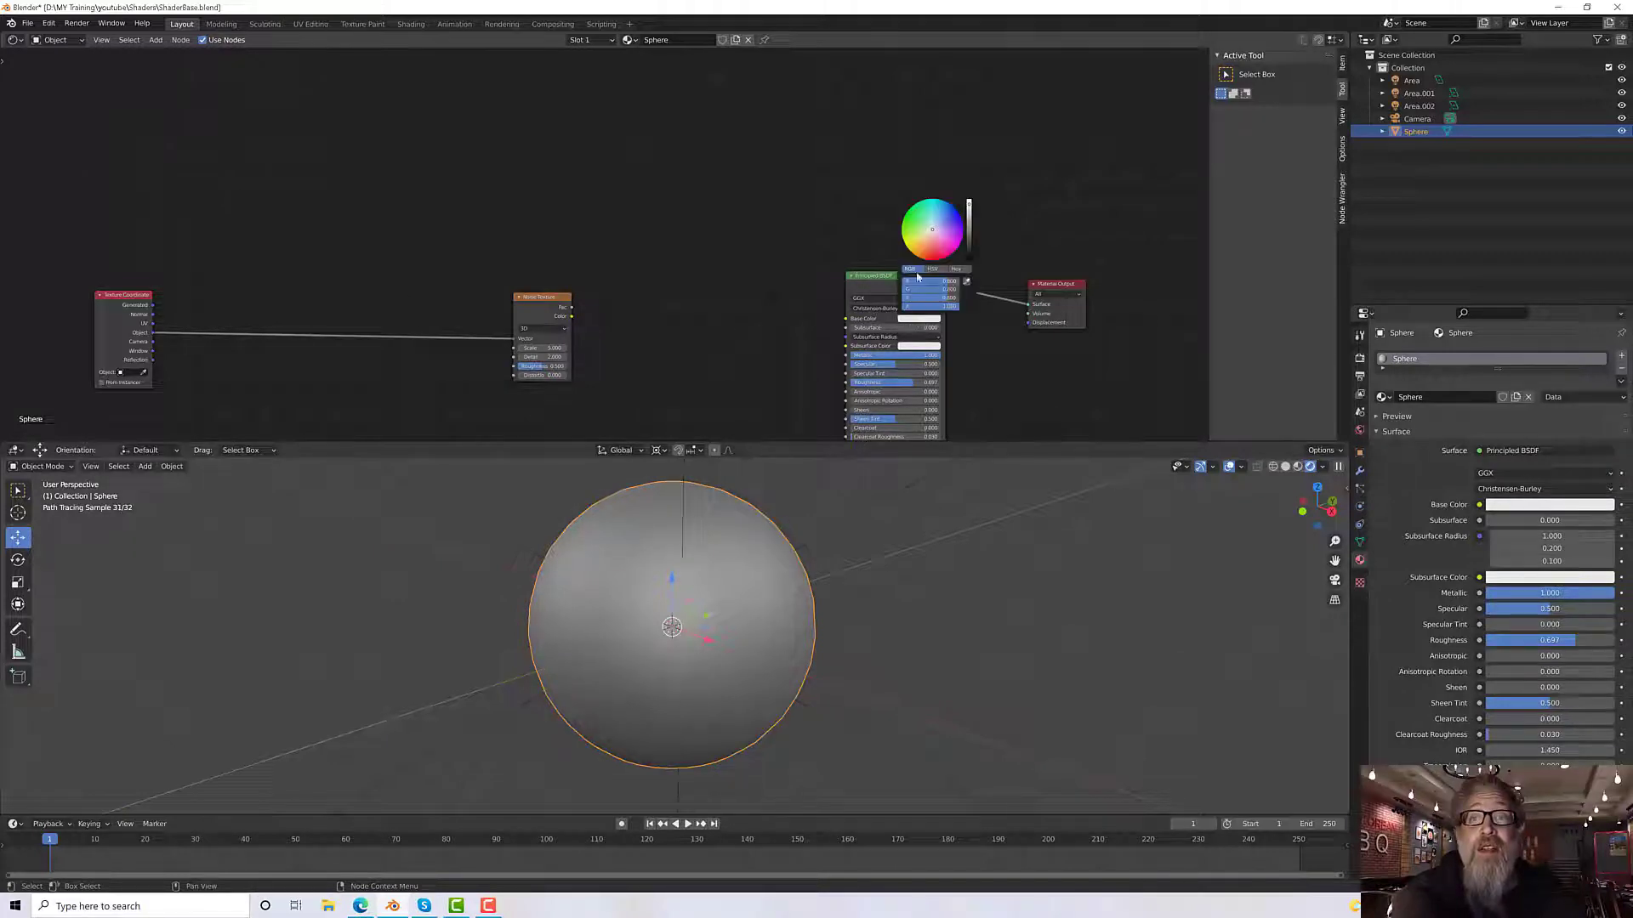
left_click(969, 257)
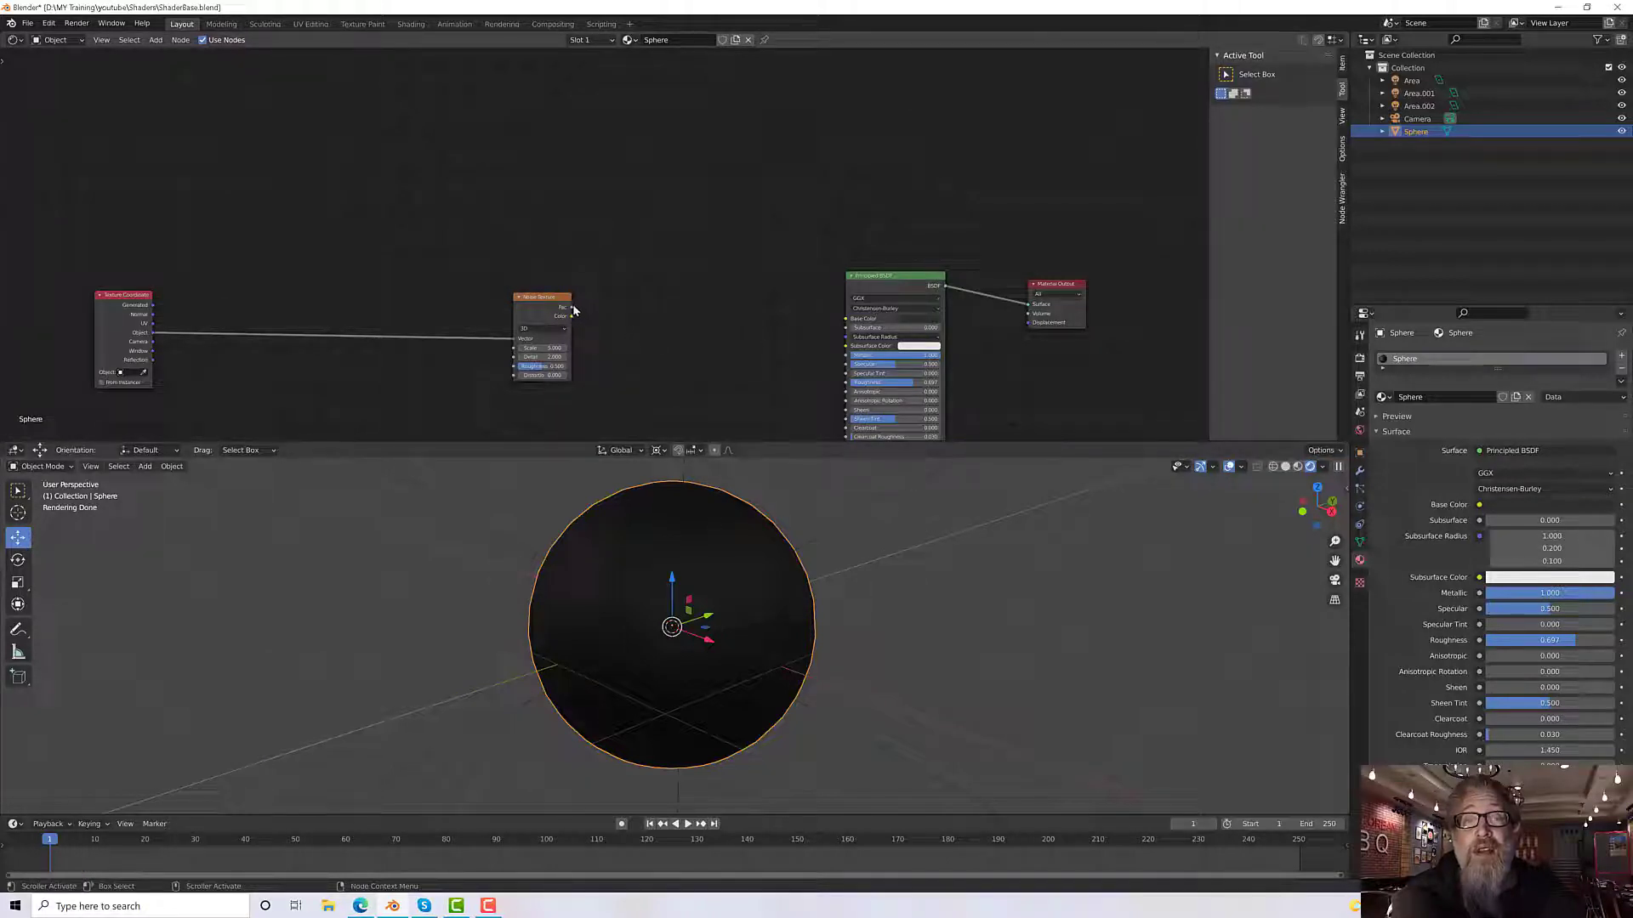
Step: Connect the Noise Texture's Fac output to both the Metallic and Roughness inputs of the Principled BSDF
left_click_drag(572, 307, 846, 357)
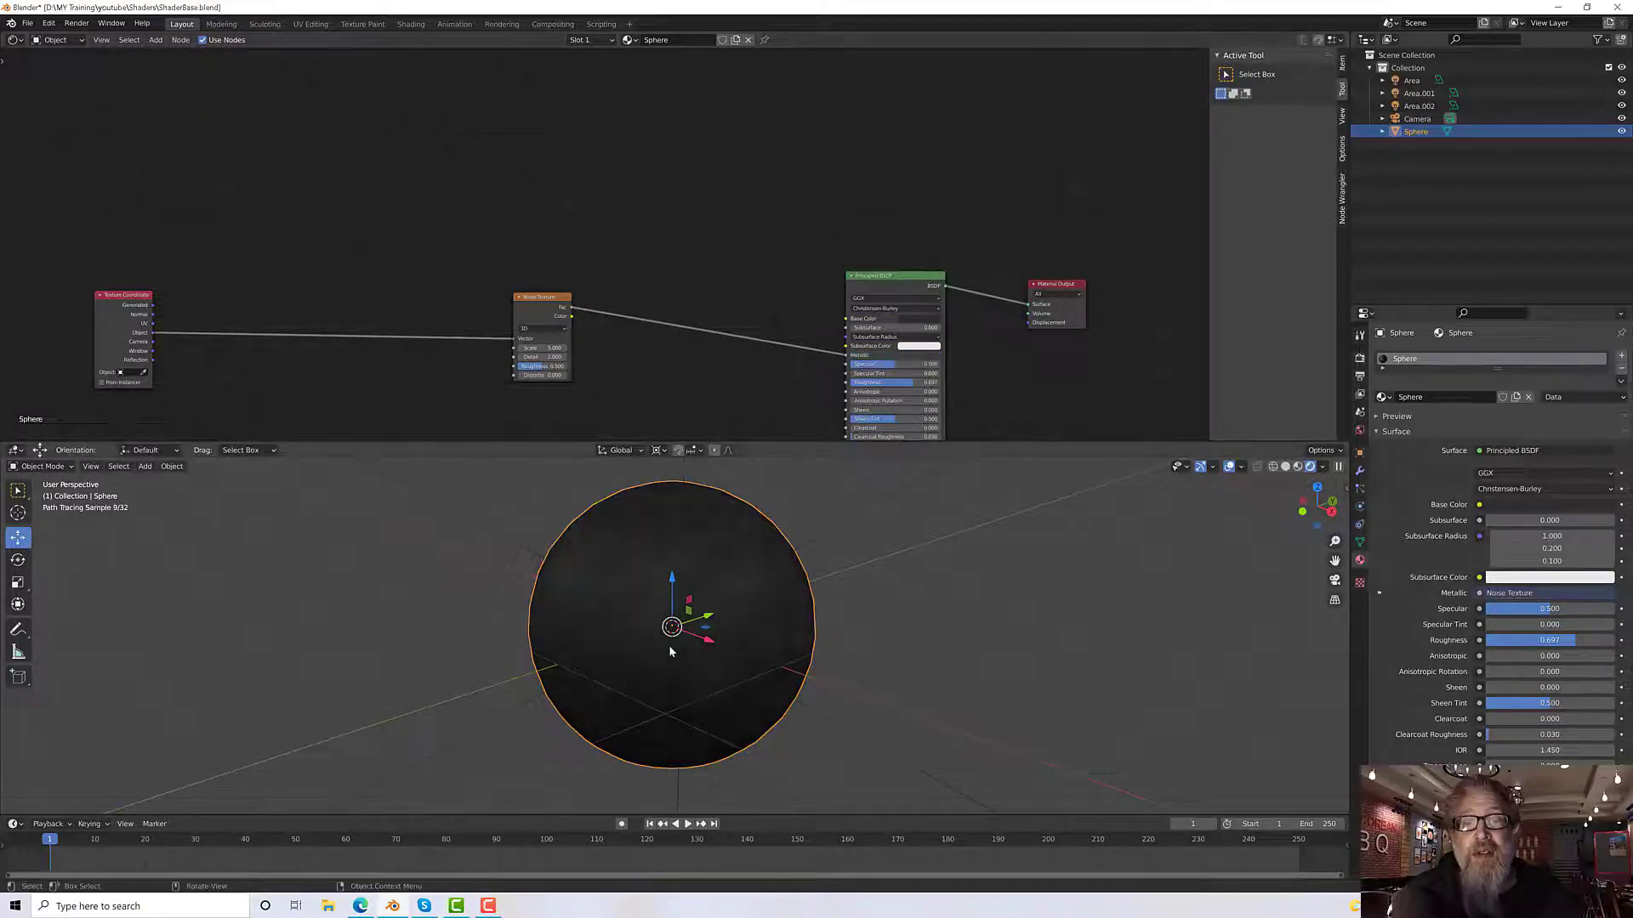
scroll(669, 634, "up", 3)
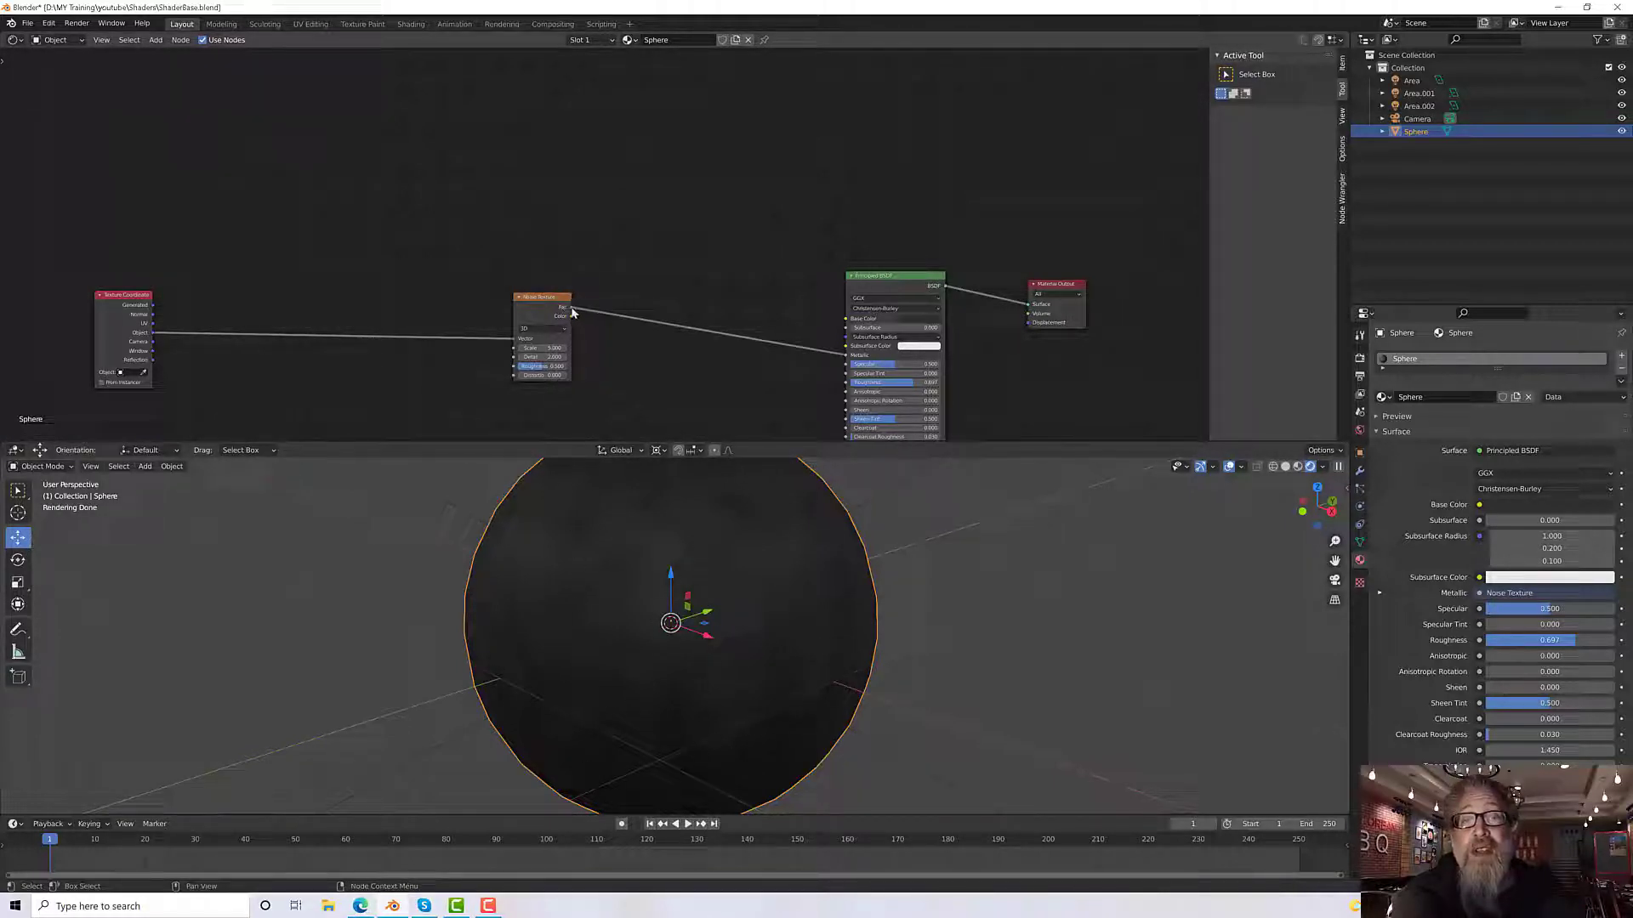
left_click_drag(573, 313, 847, 383)
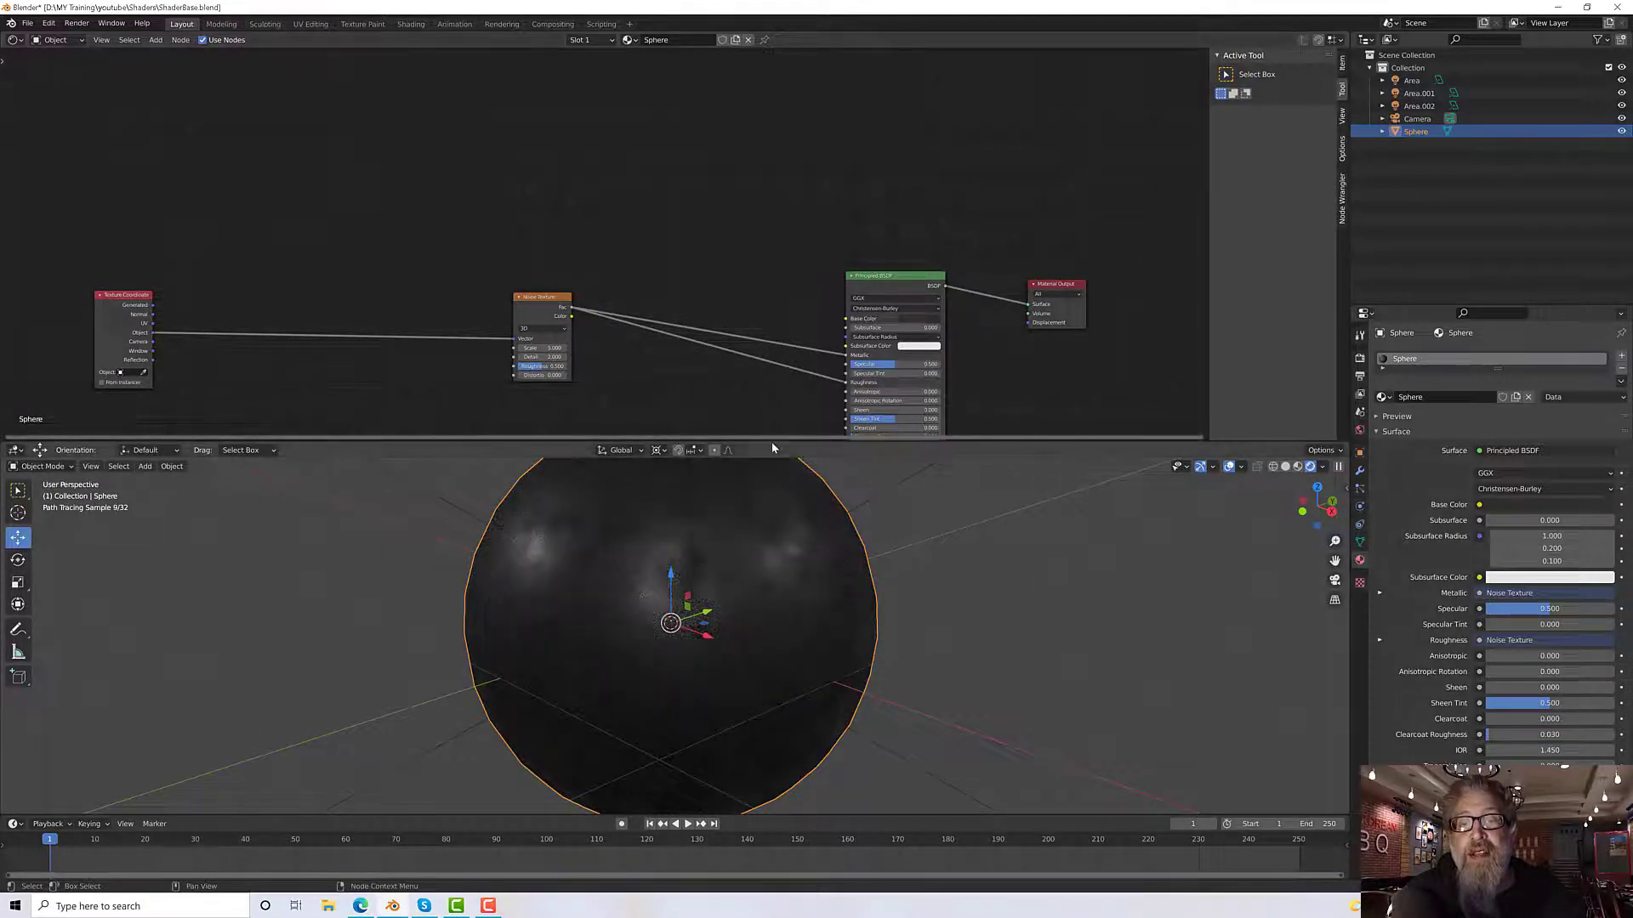
scroll(619, 631, "down", 2)
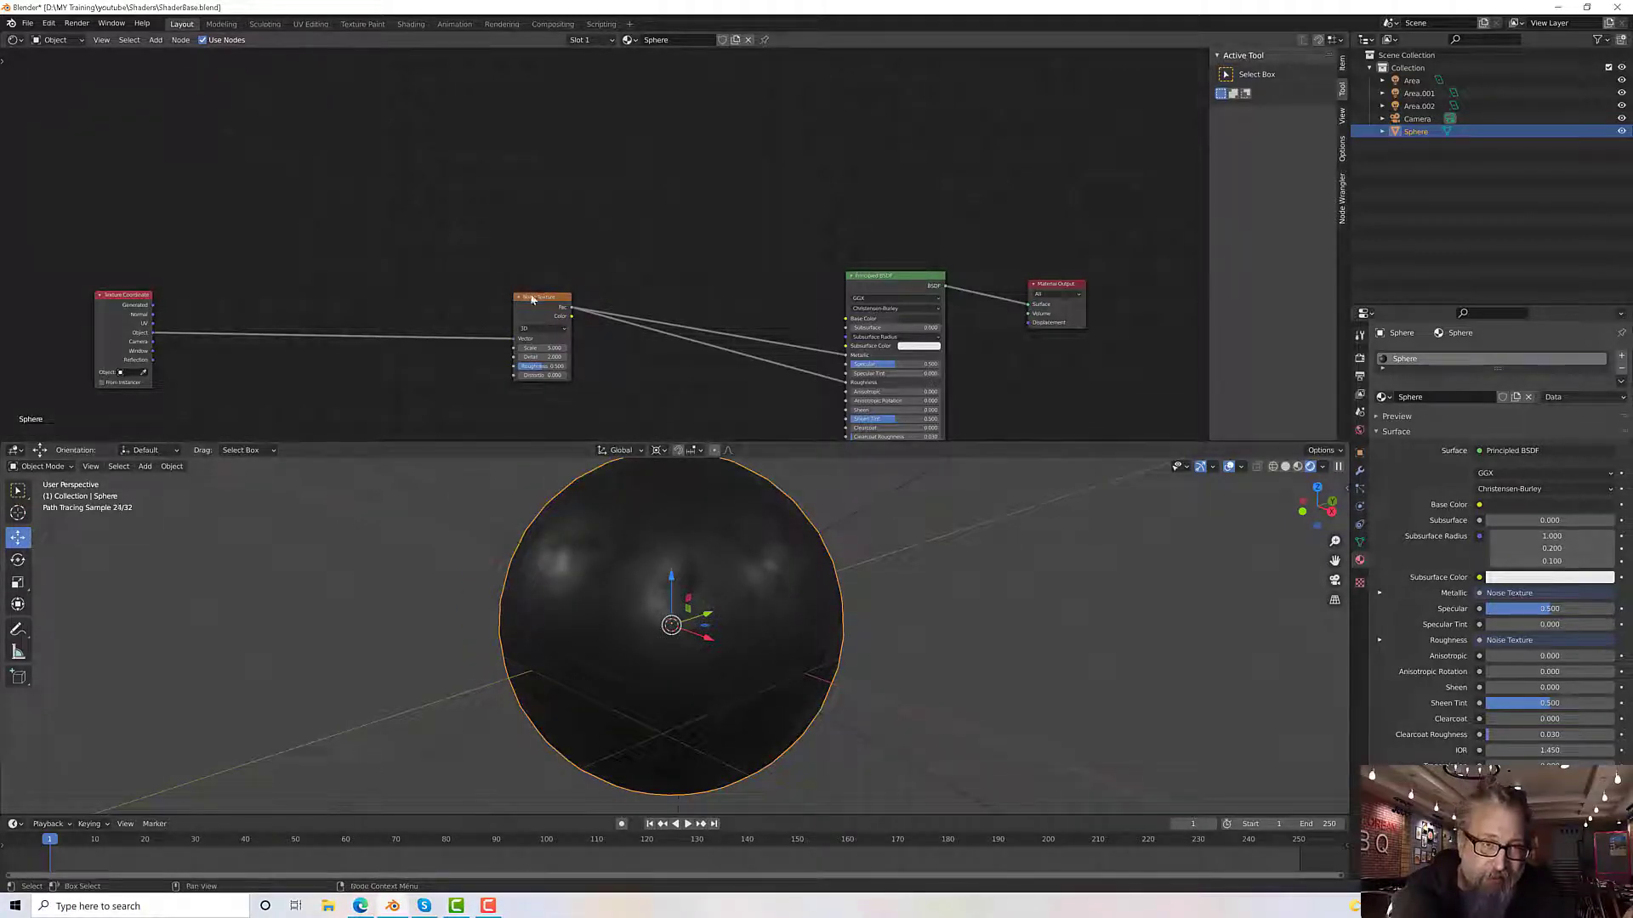
Step: Set the Noise Texture's Scale to about 10.8, Detail to 10 and Roughness to about 0.828
left_click_drag(538, 296, 528, 301)
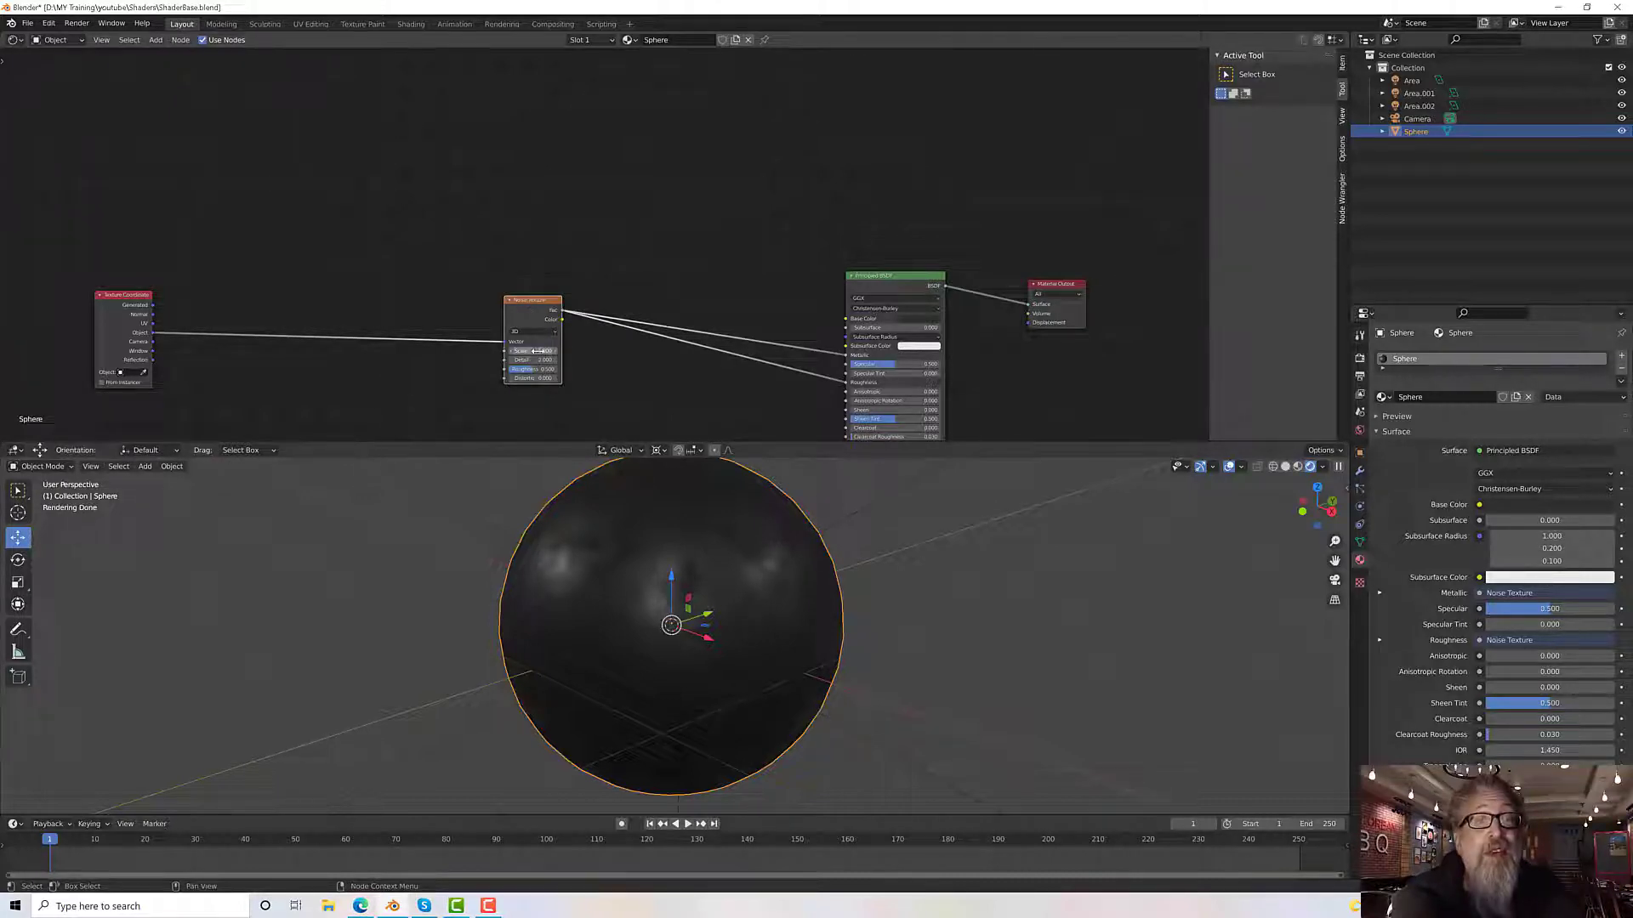
scroll(520, 362, "up", 1)
mouse_move(519, 368)
left_mouse_down()
mouse_move(732, 368)
mouse_move(518, 370)
left_mouse_up()
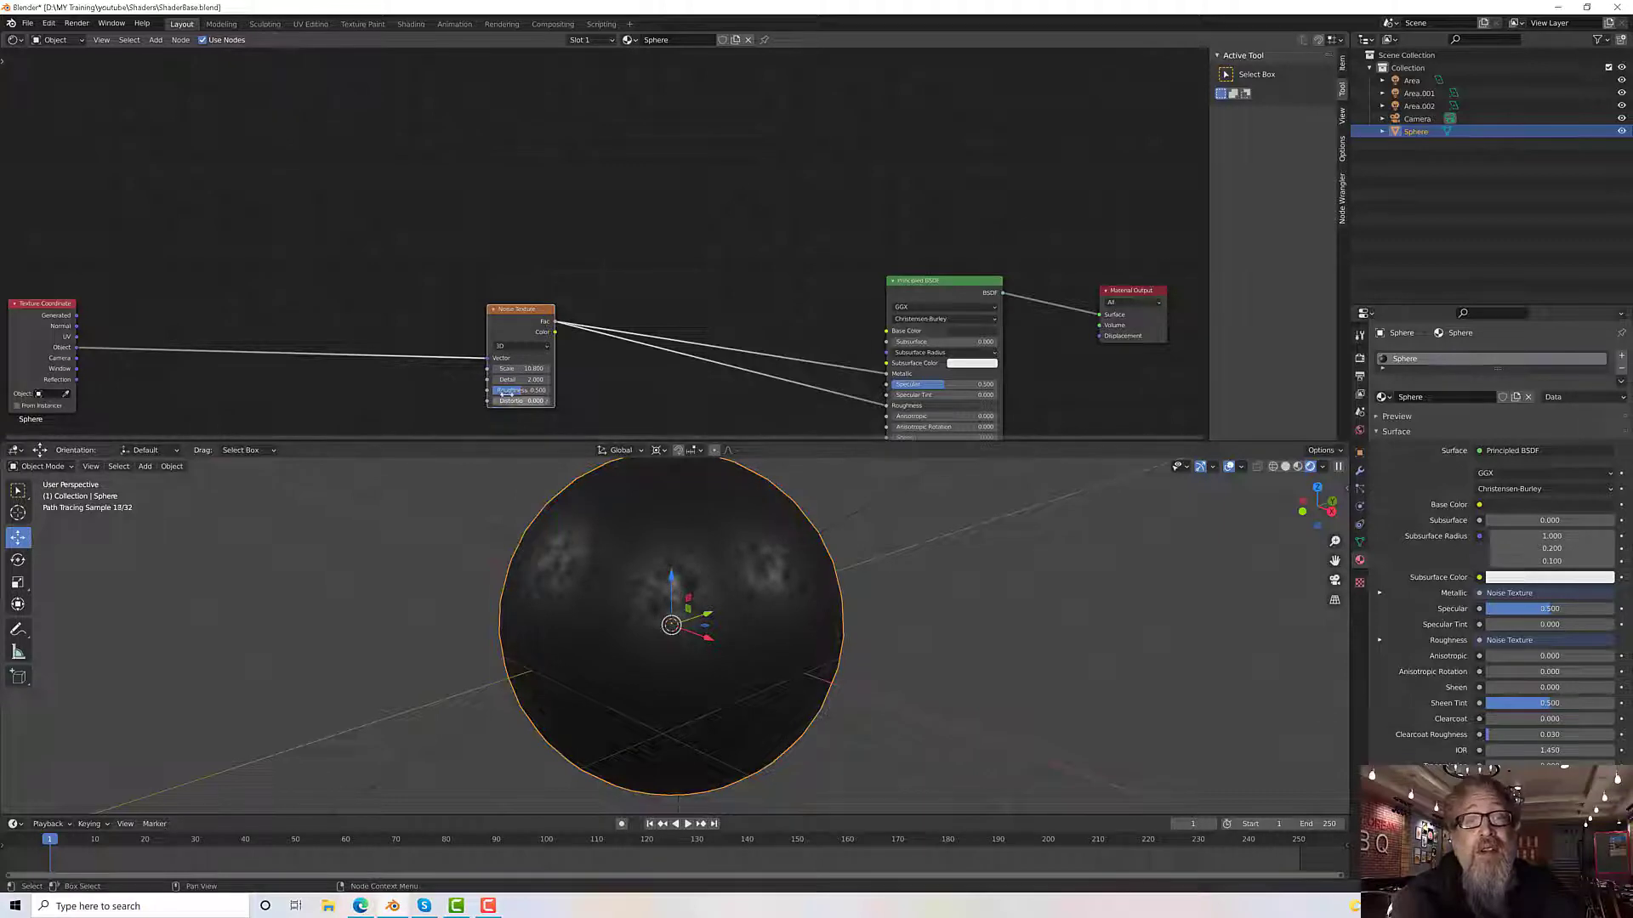
mouse_move(511, 380)
left_mouse_down()
mouse_move(562, 380)
mouse_move(521, 393)
mouse_move(536, 393)
left_mouse_up()
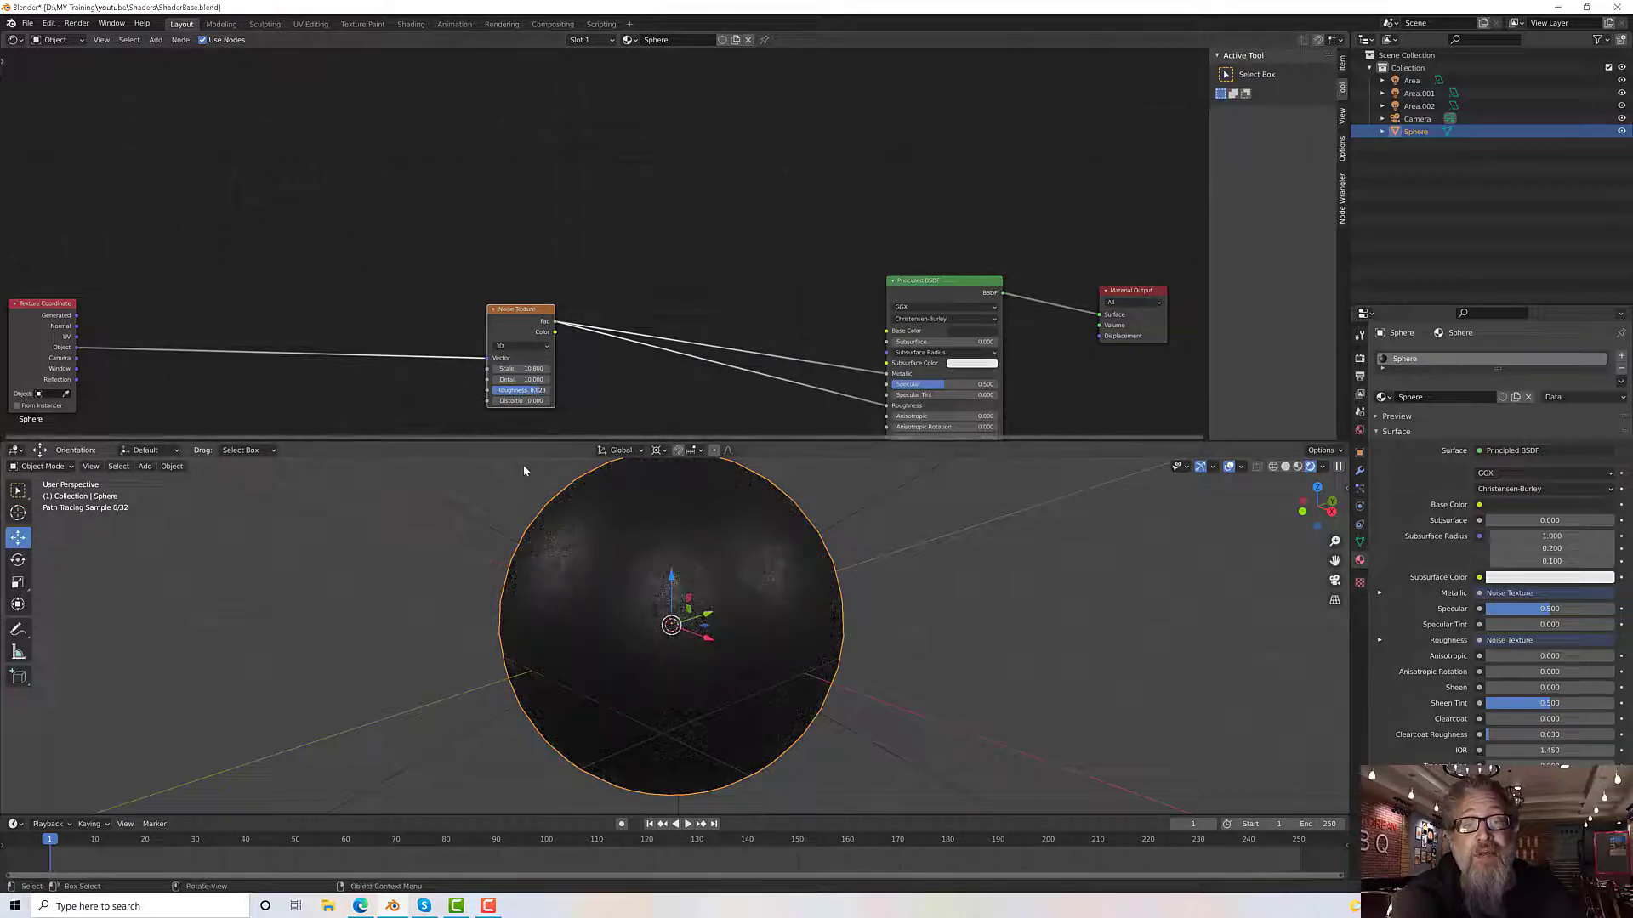
scroll(682, 572, "up", 2)
scroll(682, 571, "down", 2)
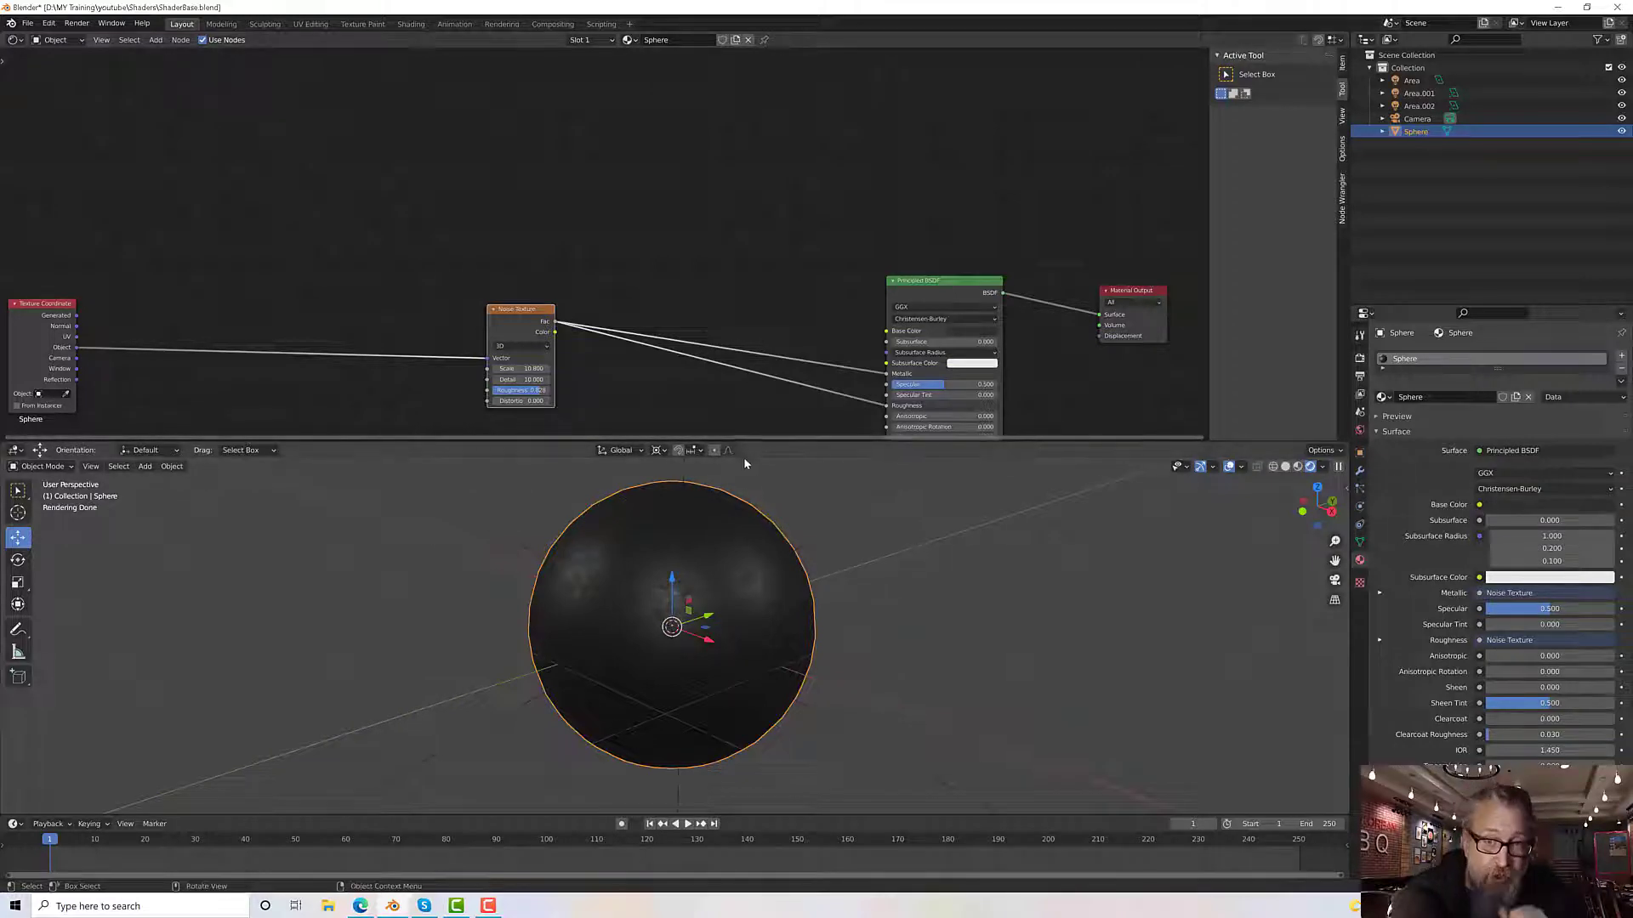
Step: Insert a ColorRamp node into the link between the Noise Texture and the Roughness input, making room around it
middle_click_drag(765, 400, 730, 391)
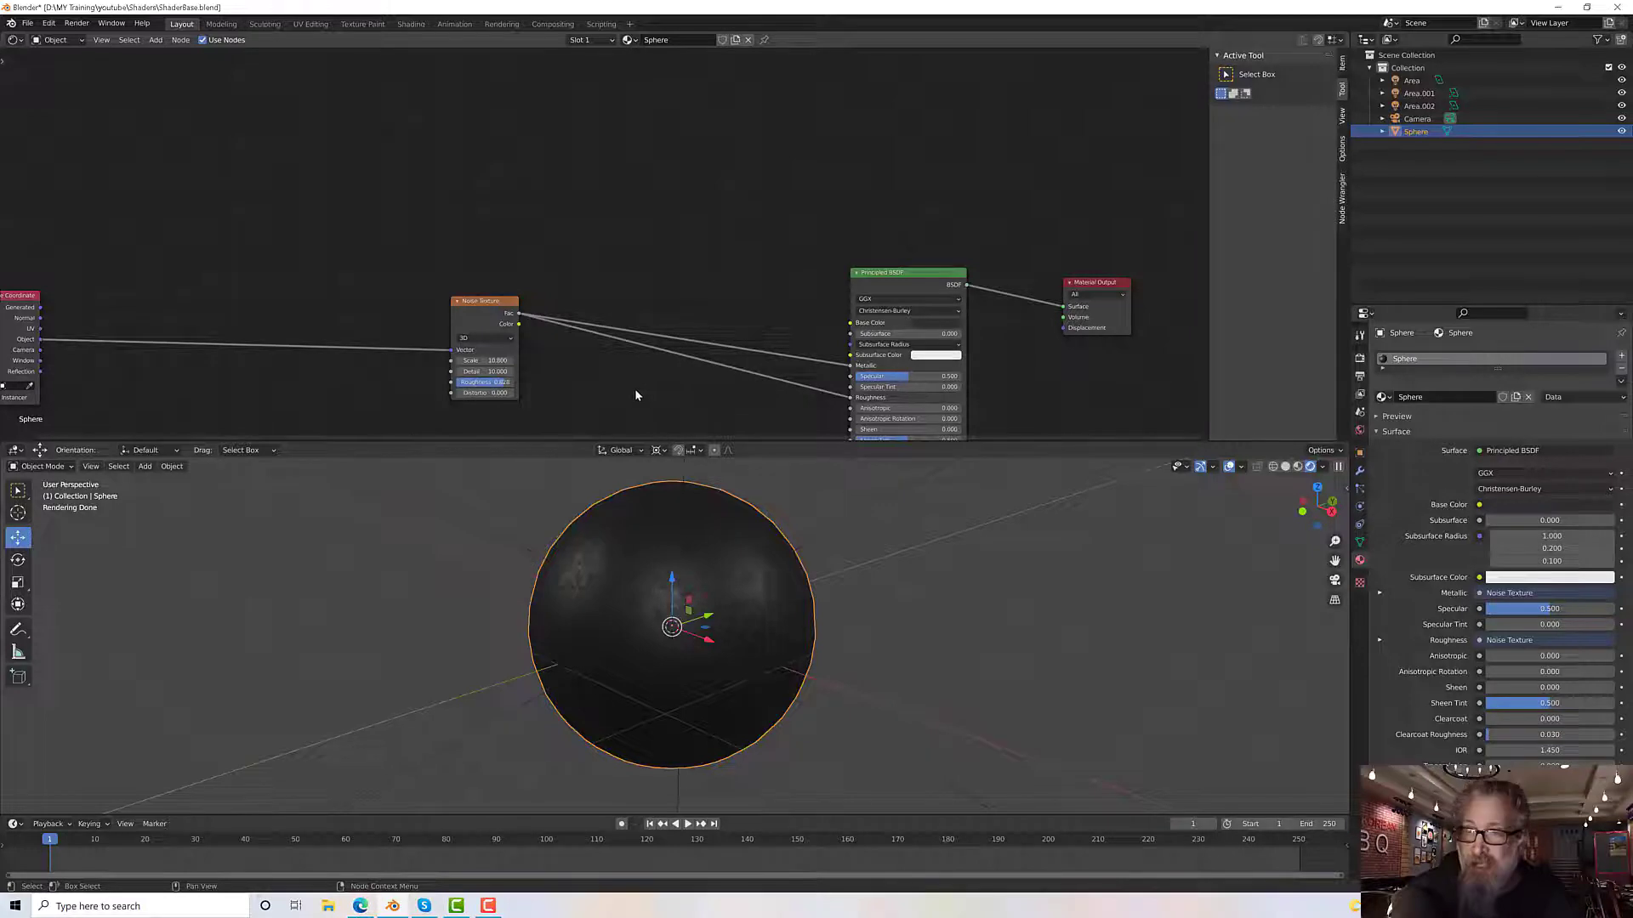
middle_click_drag(627, 394, 614, 363)
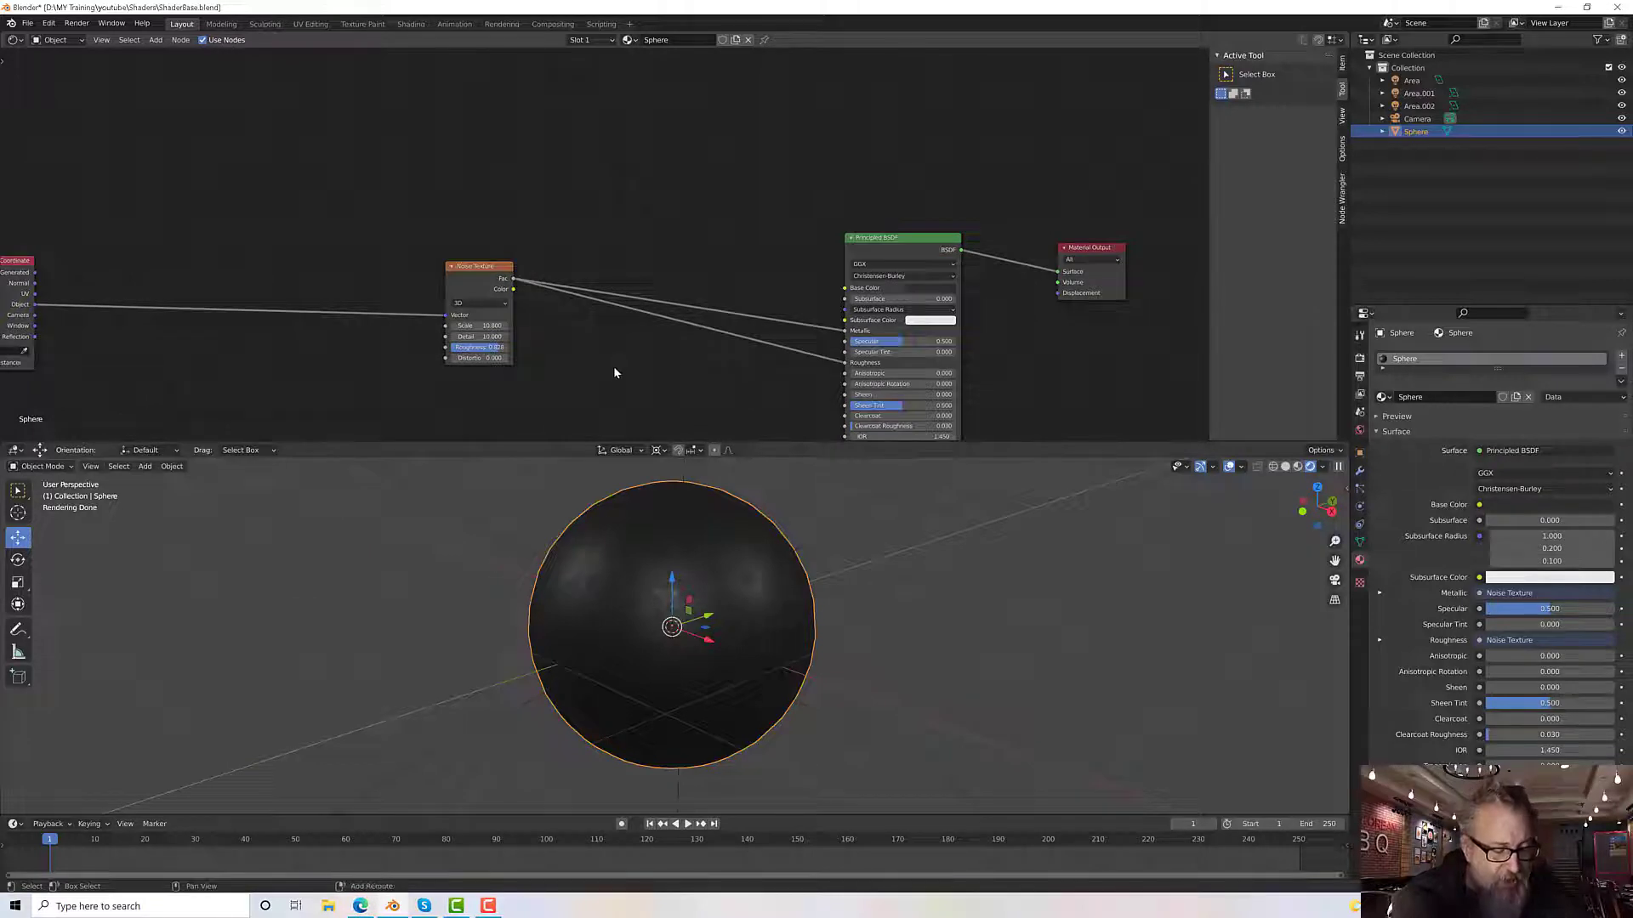
key("shift+a")
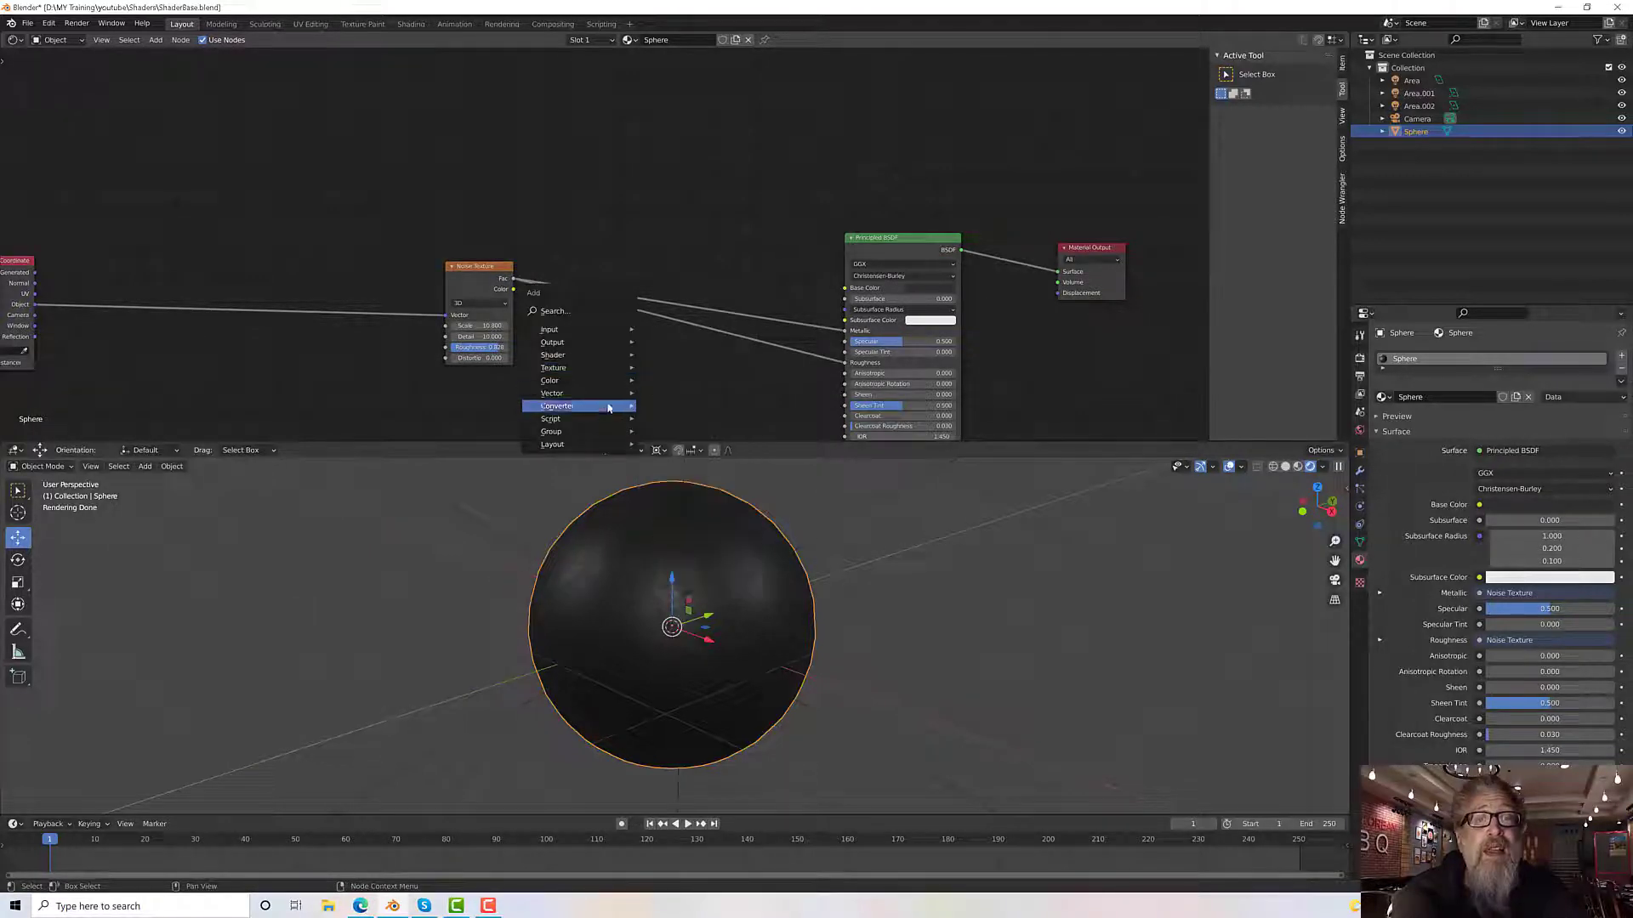
mouse_move(600, 405)
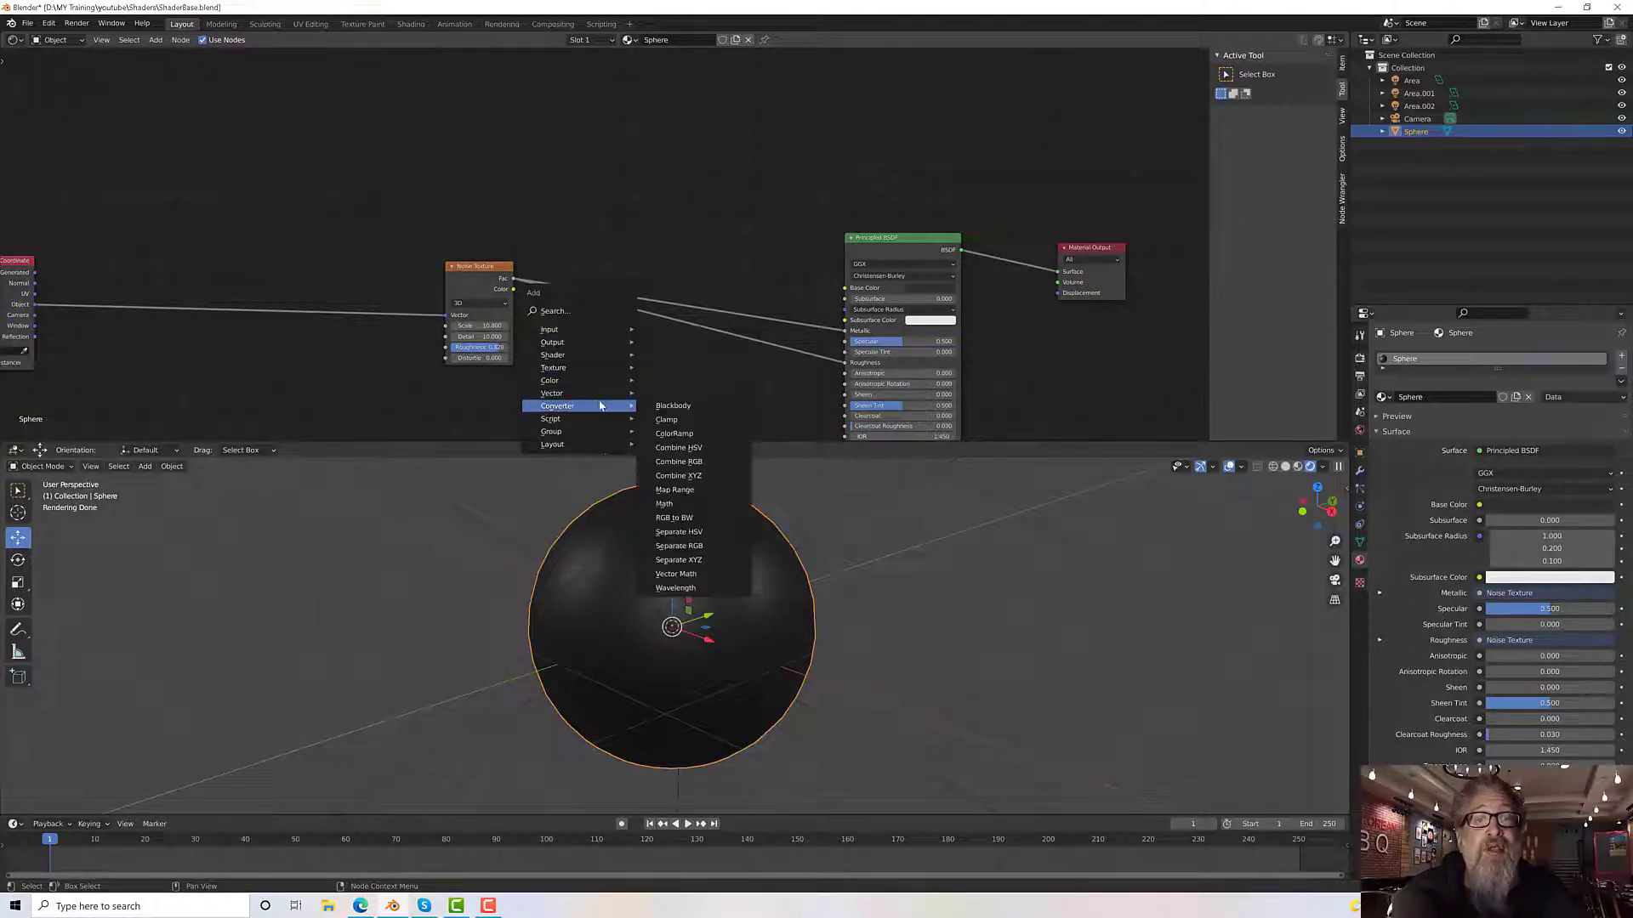
left_click(681, 436)
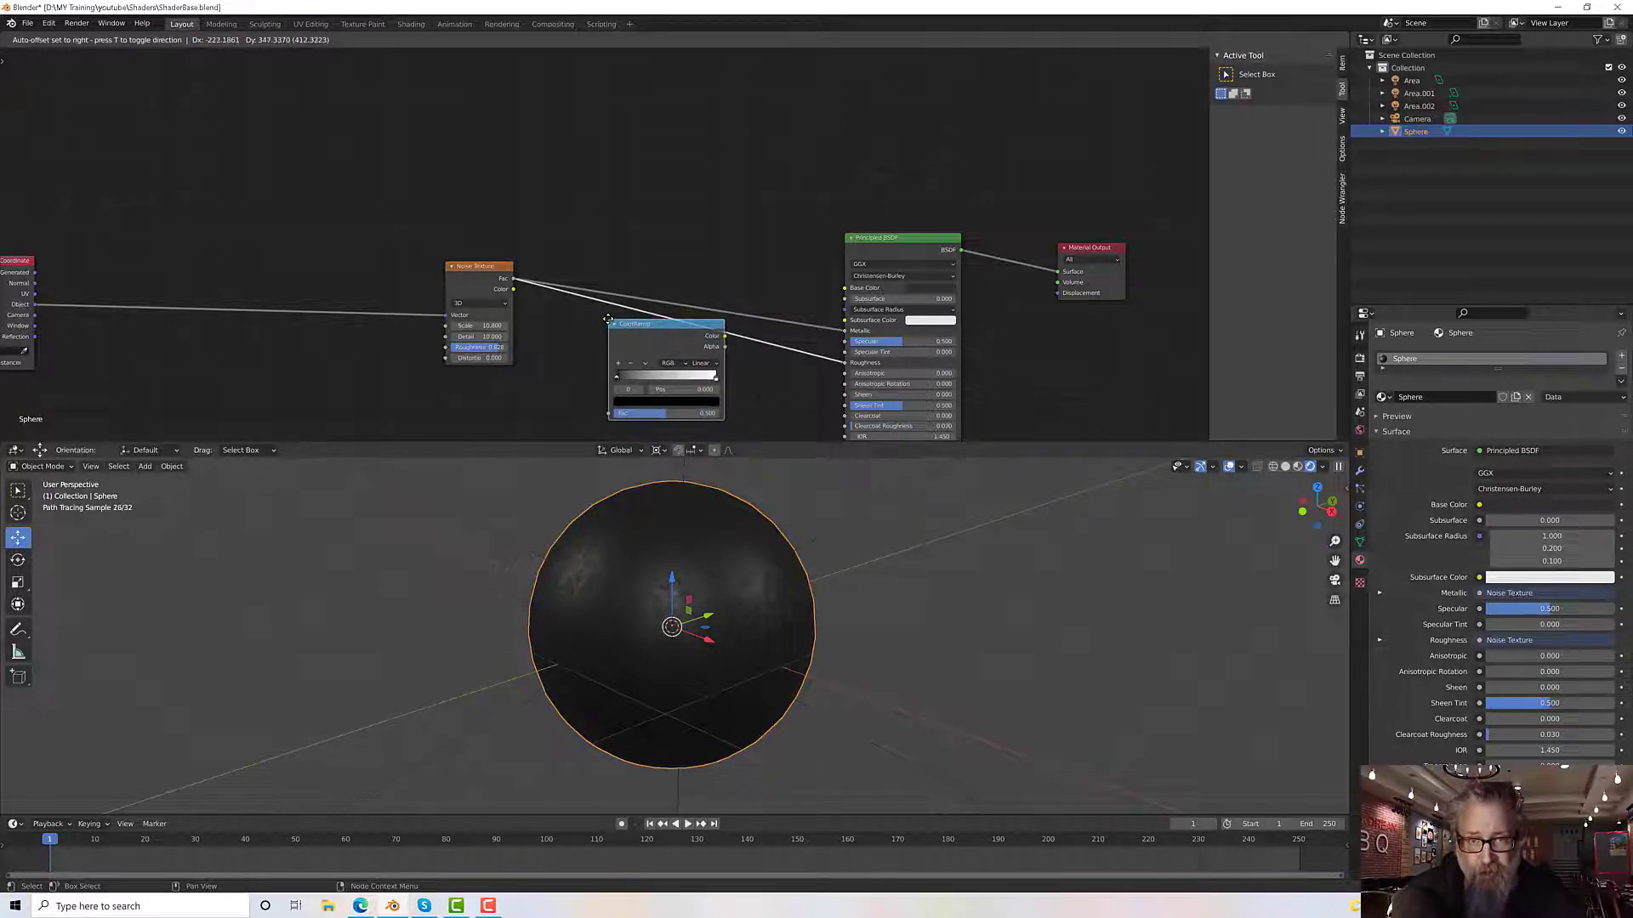
left_click(611, 324)
left_click_drag(635, 329, 627, 330)
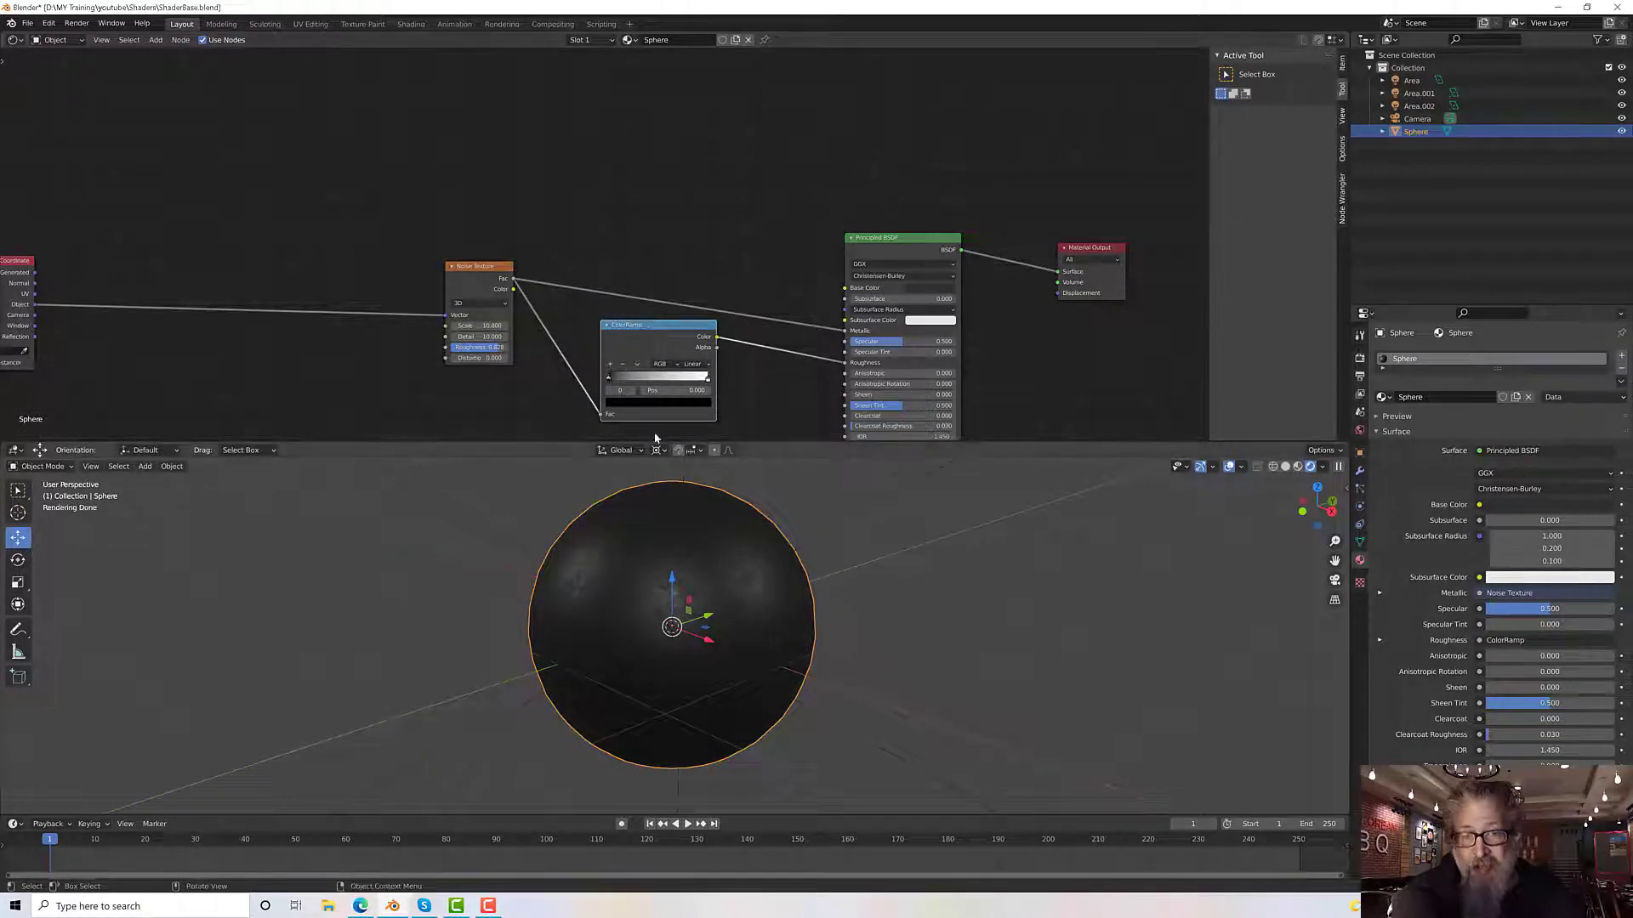
left_click_drag(623, 326, 647, 332)
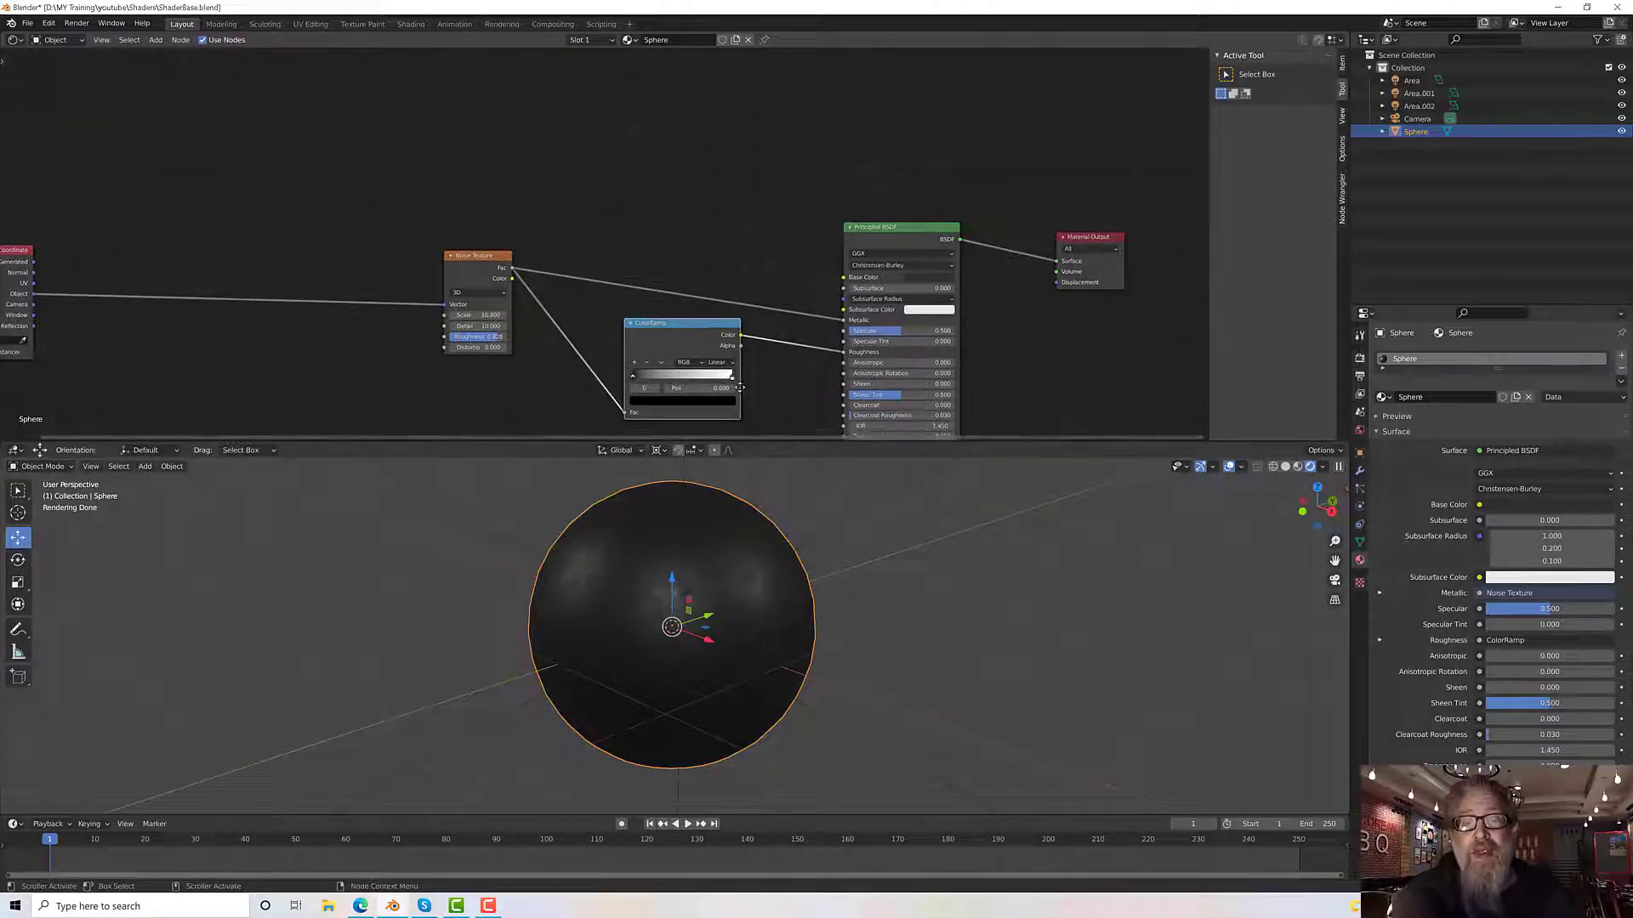
Step: Preview the ColorRamp's Color output on the sphere through a Viewer node and inspect it up close
scroll(681, 378, "up", 1)
middle_click_drag(706, 286, 686, 222)
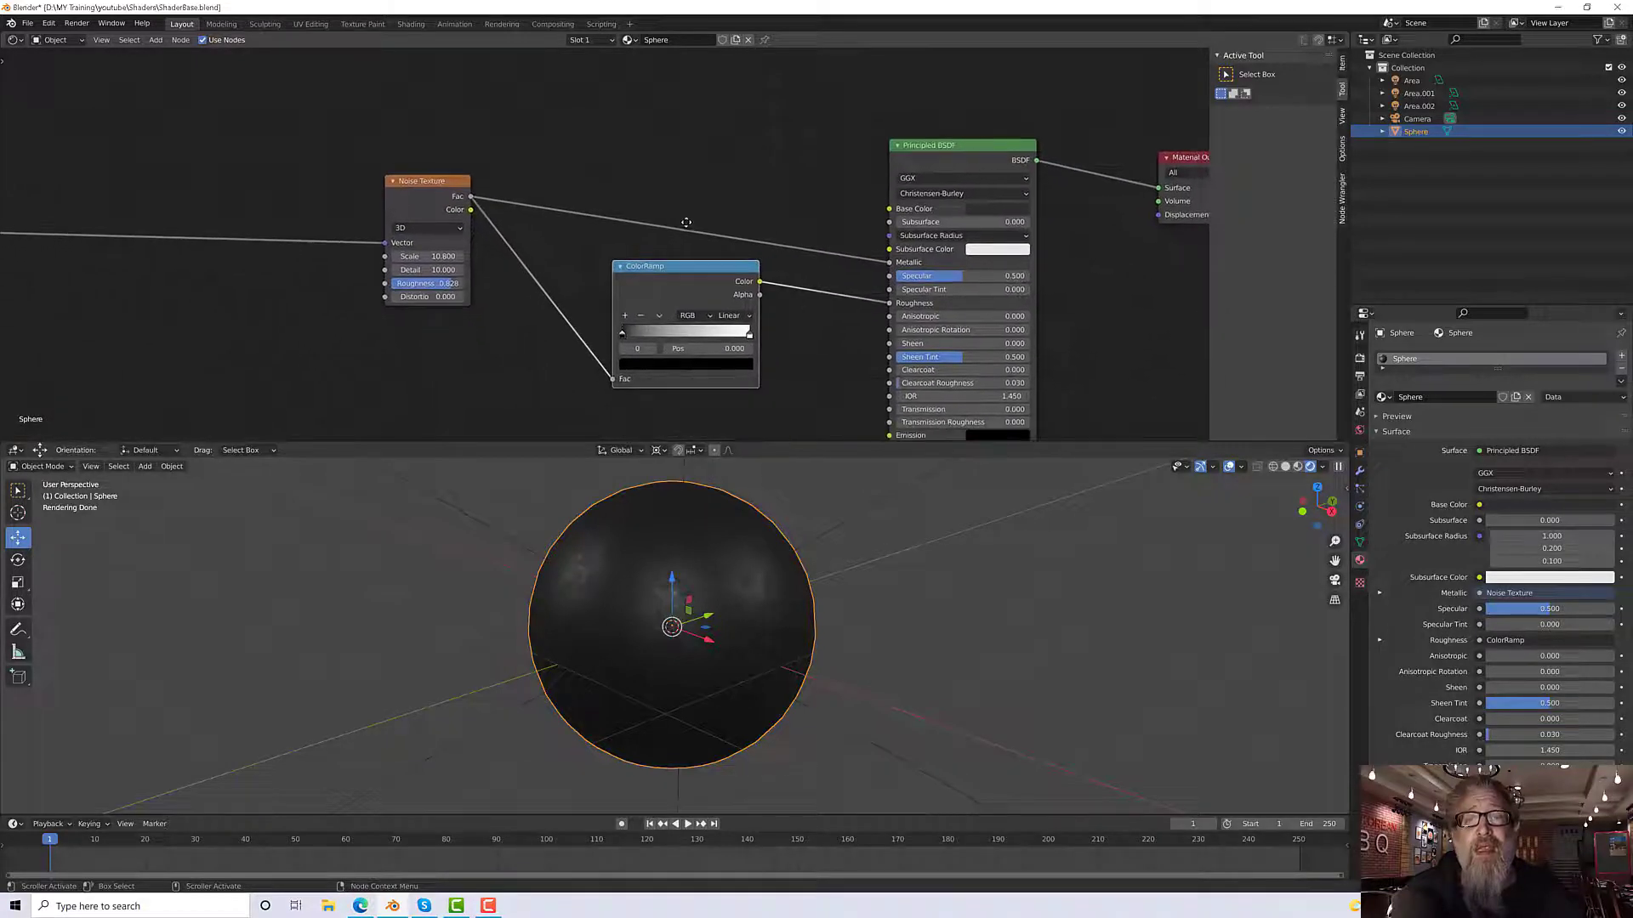
left_click_drag(674, 273, 679, 268)
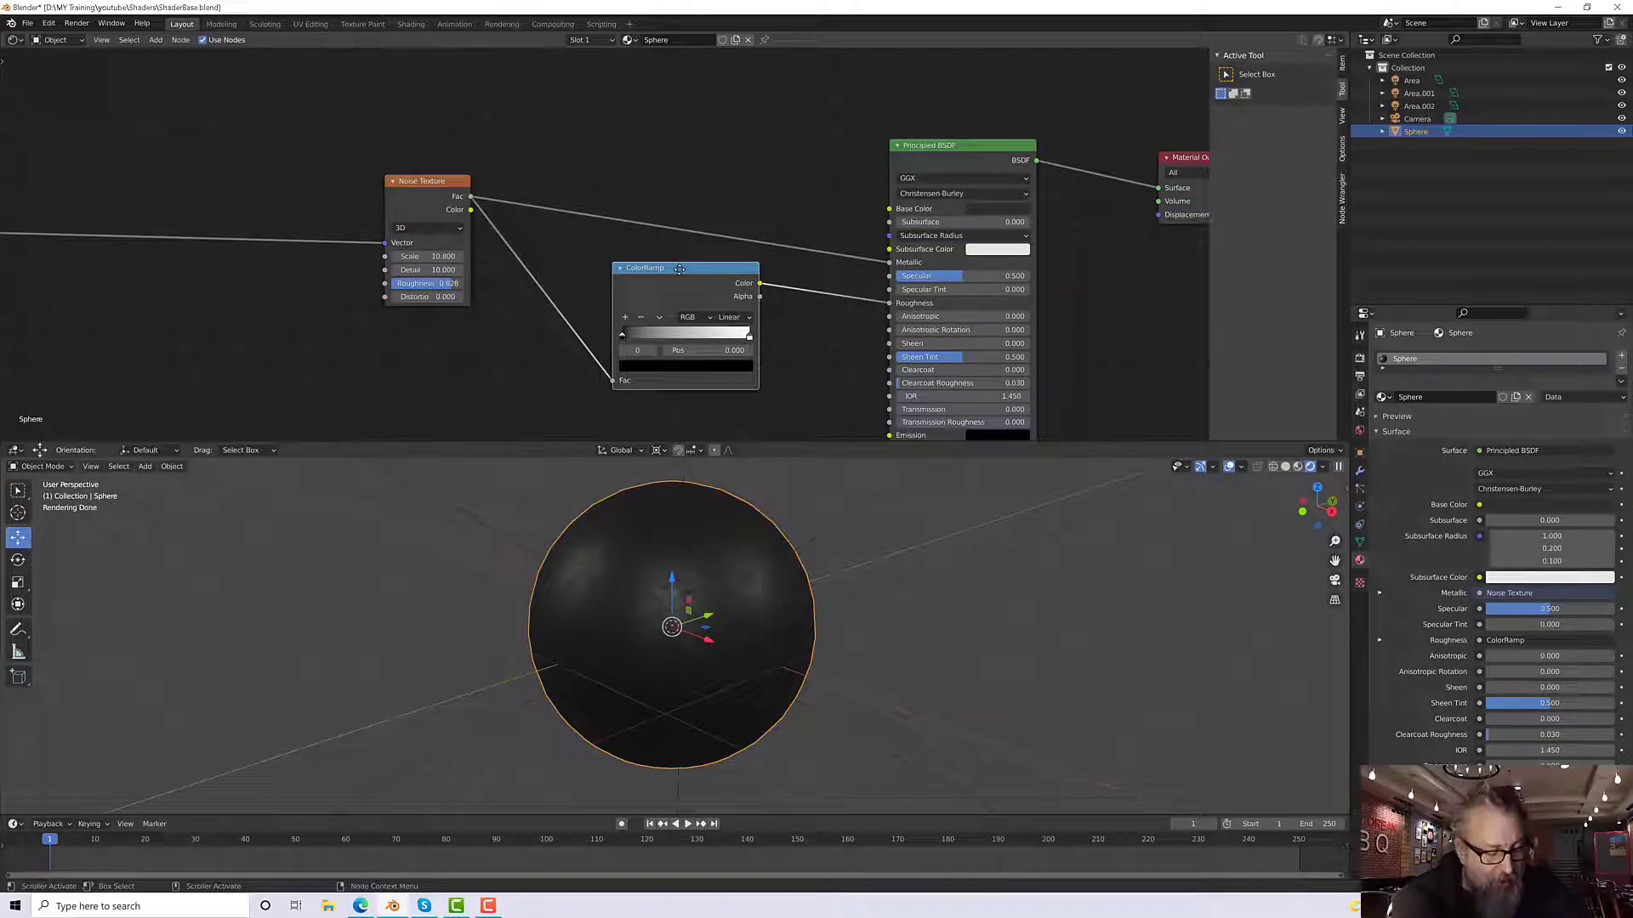
left_click(681, 272, "ctrl+shift")
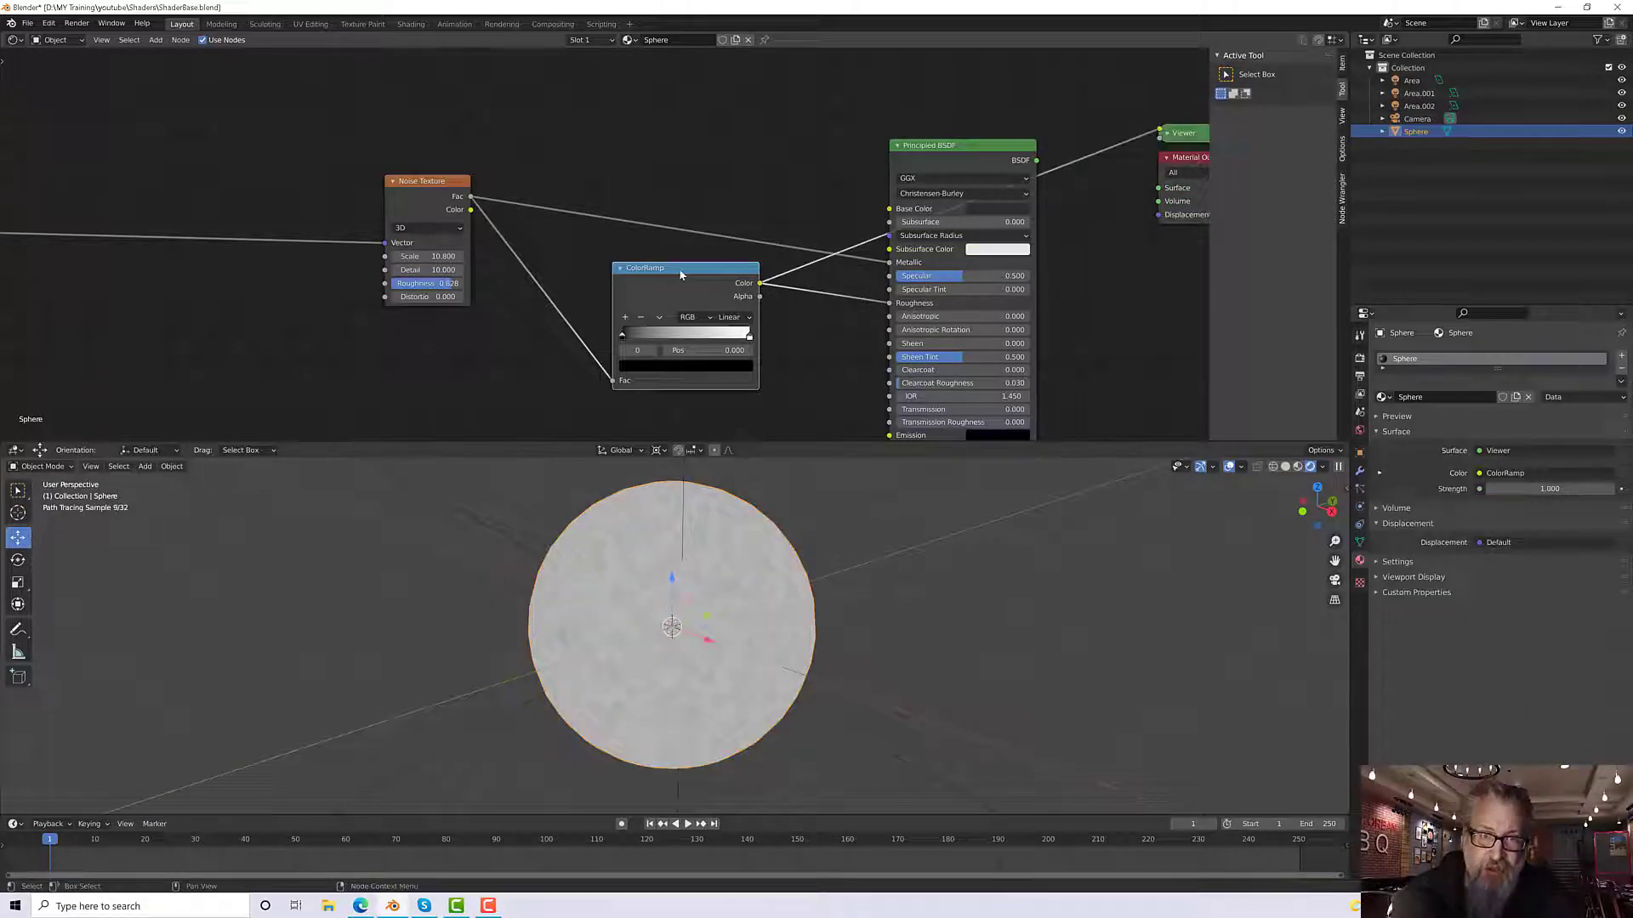
scroll(596, 510, "up", 3)
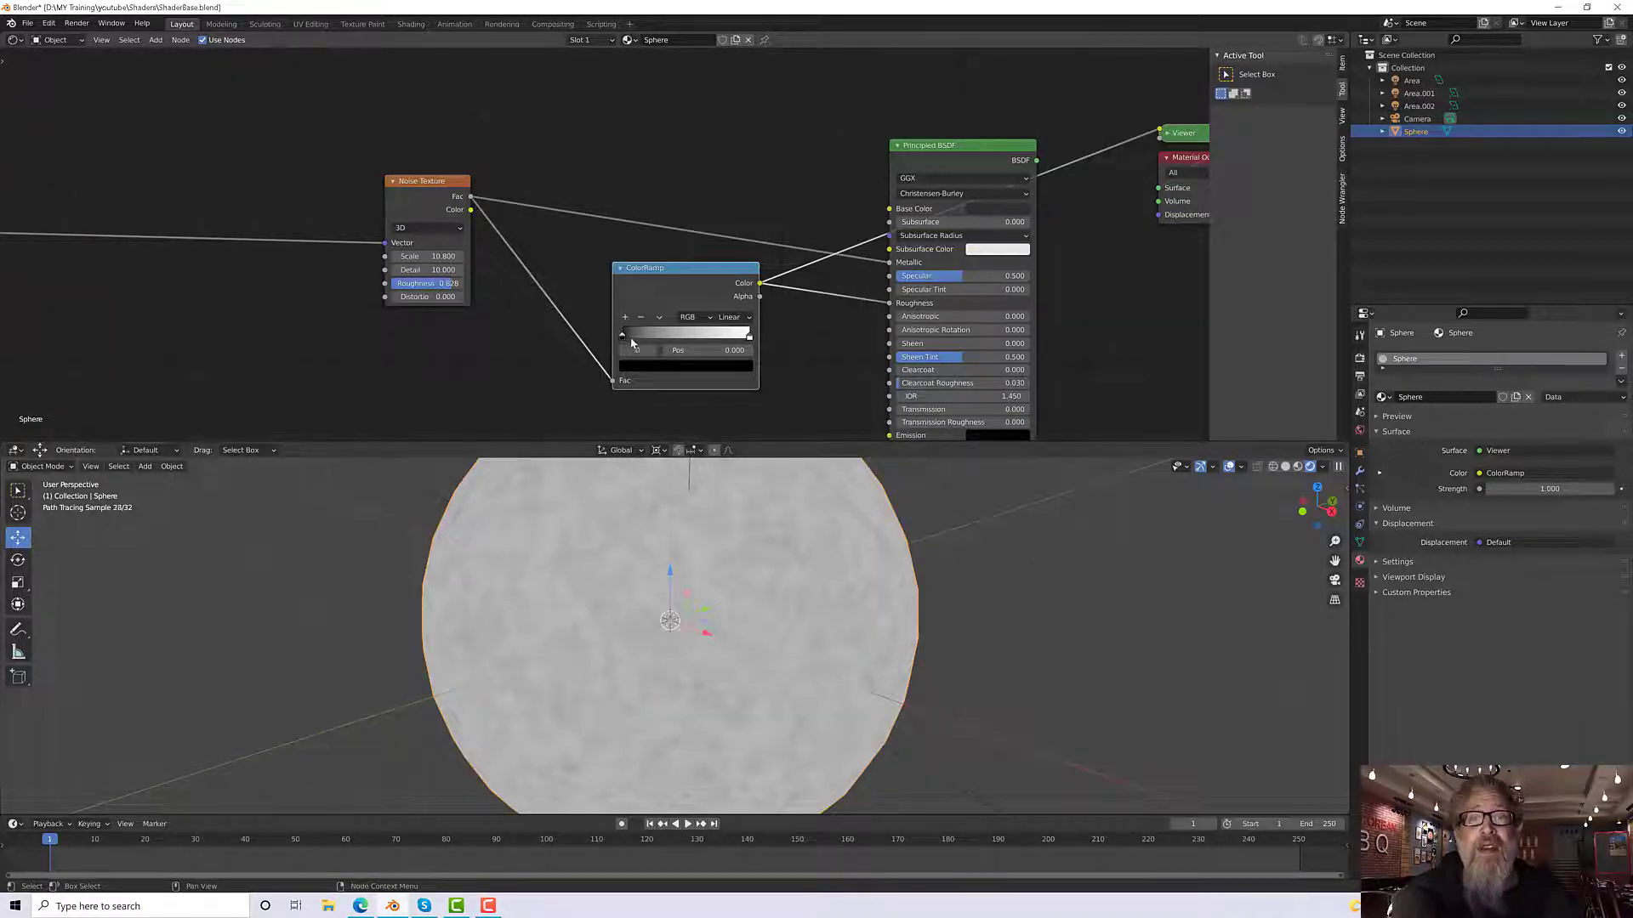
Step: Move the ColorRamp's black stop to about 0.470 and switch the Material Output back to the Principled BSDF
left_click_drag(622, 337, 686, 340)
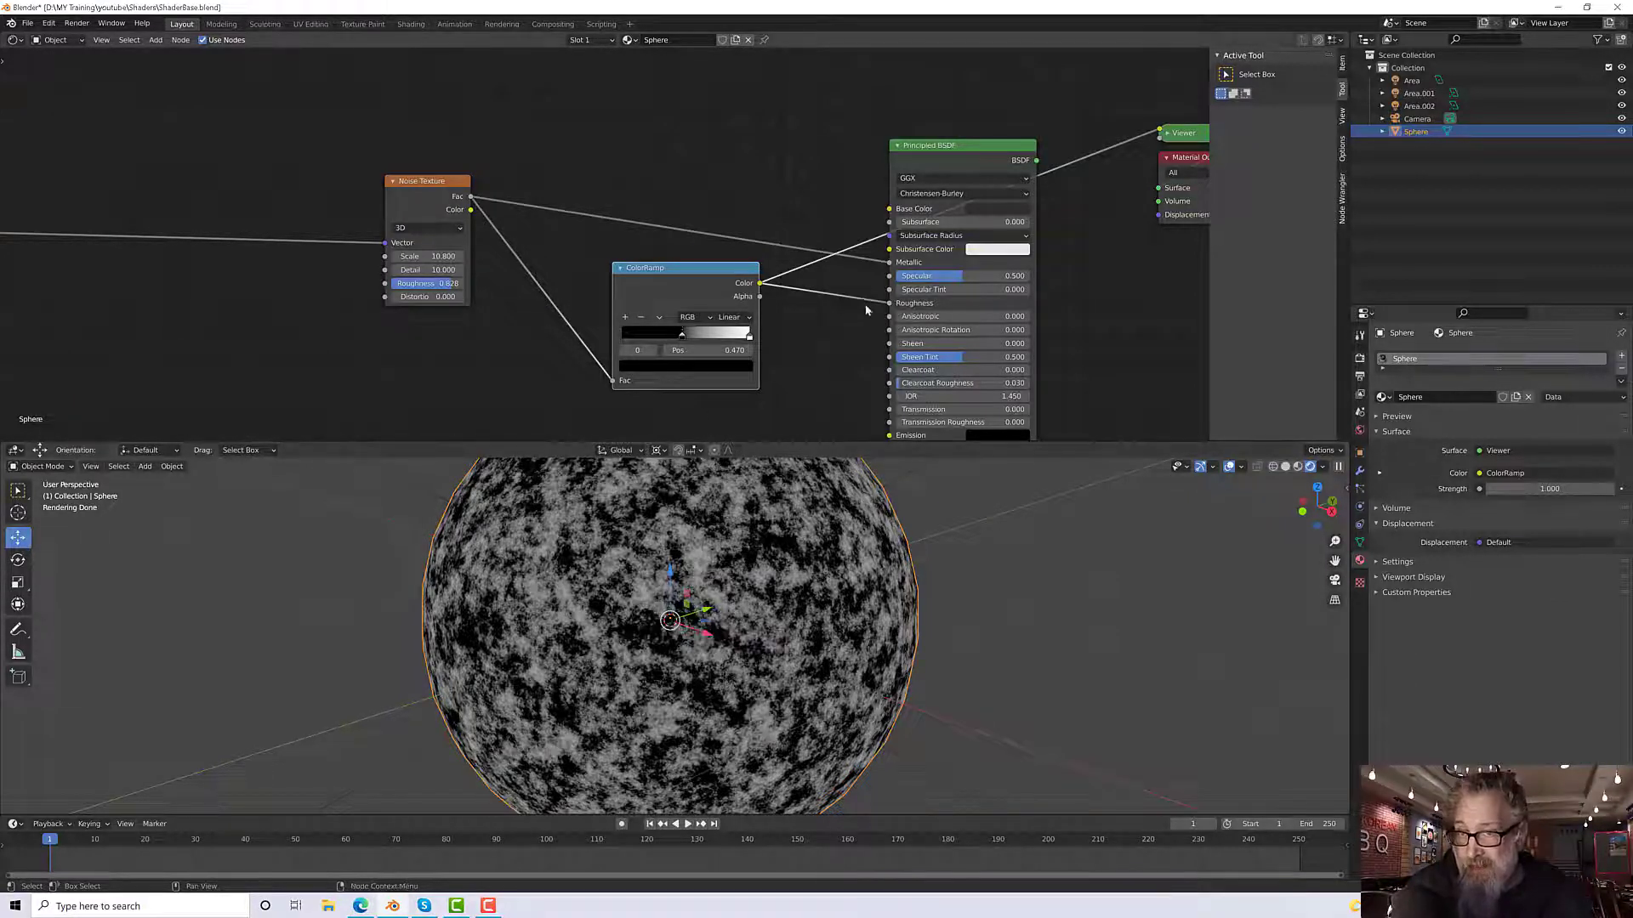
left_click(962, 147, "ctrl+shift")
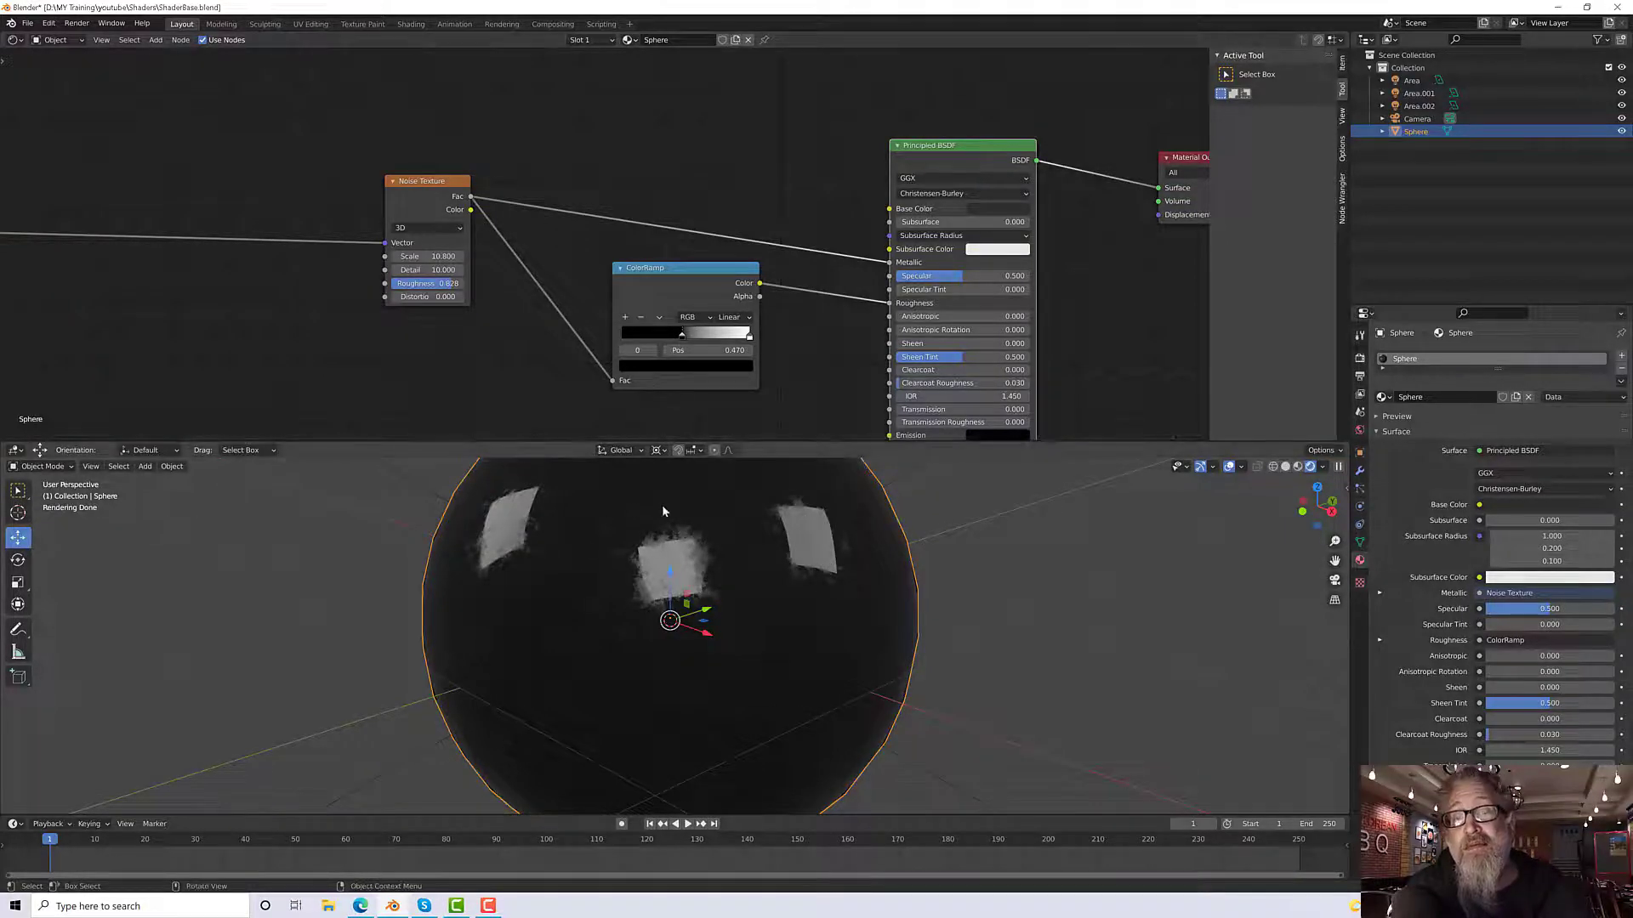
Step: Return the ColorRamp's black stop to 0 and try the white stop at about 0.115 before restoring it to 1.000
left_click_drag(681, 339, 622, 335)
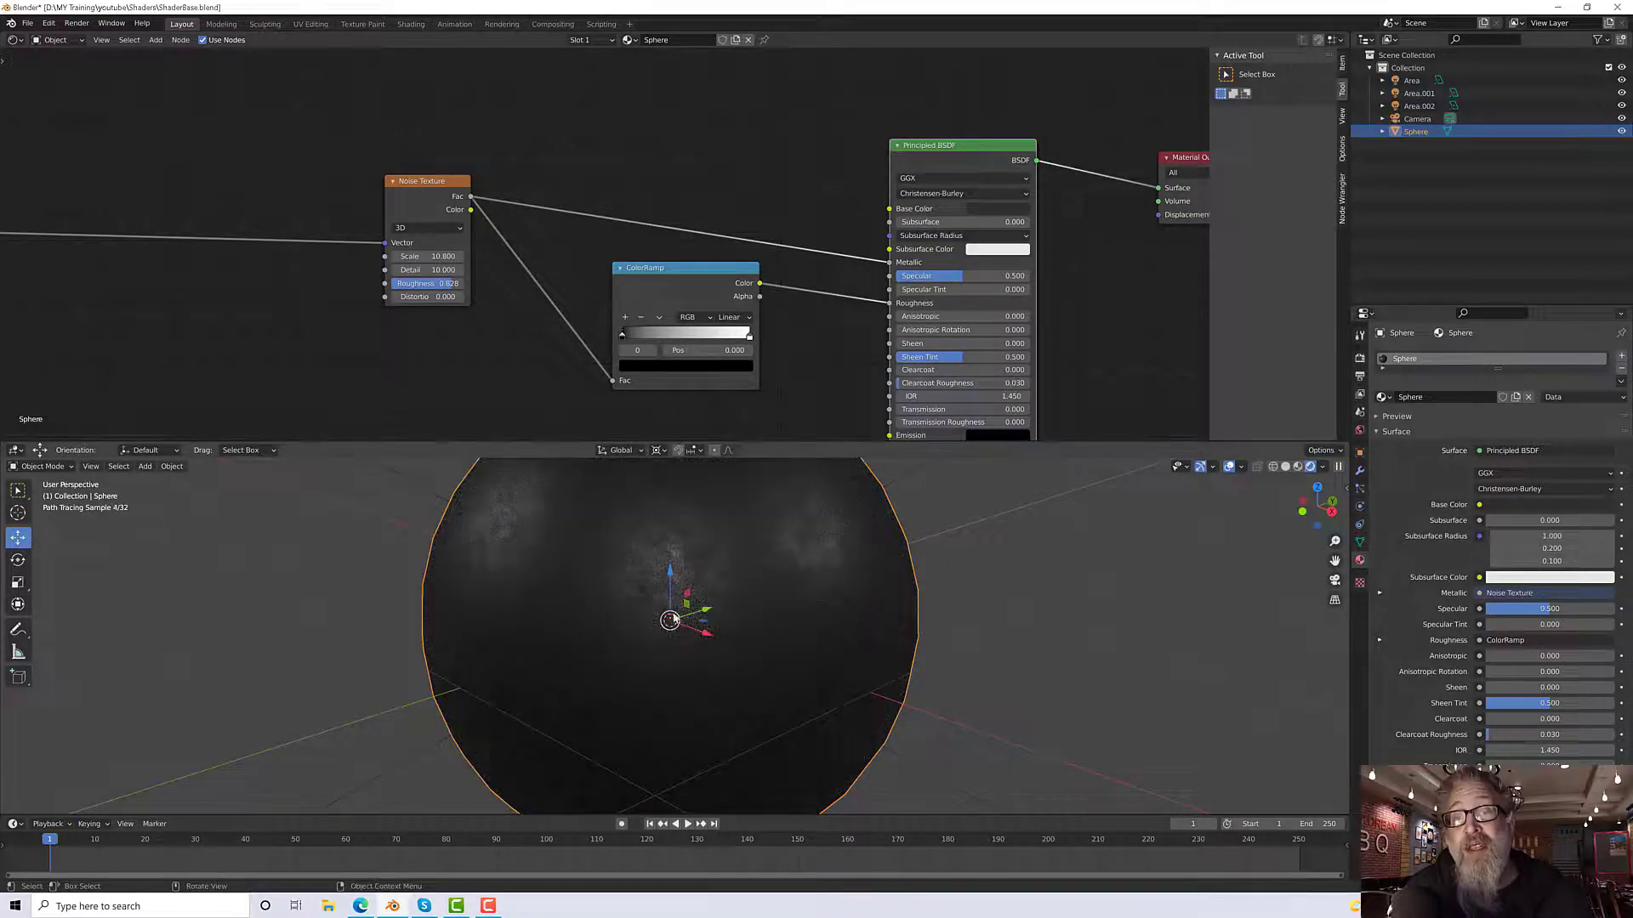
left_click_drag(747, 343, 627, 341)
left_click(741, 341)
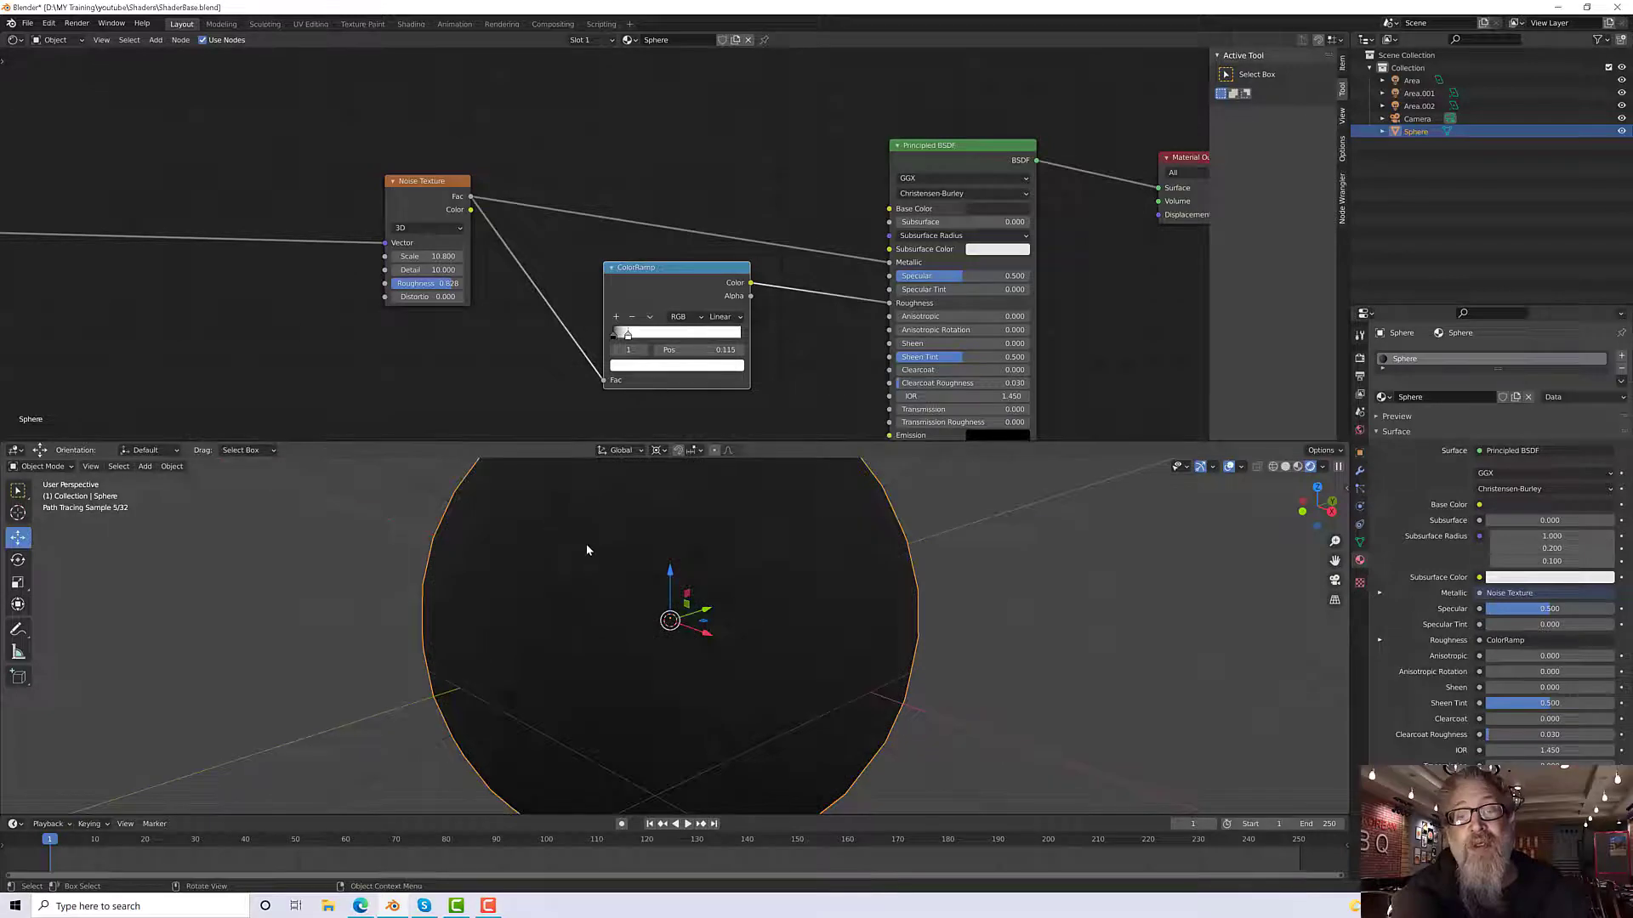
scroll(587, 550, "down", 2)
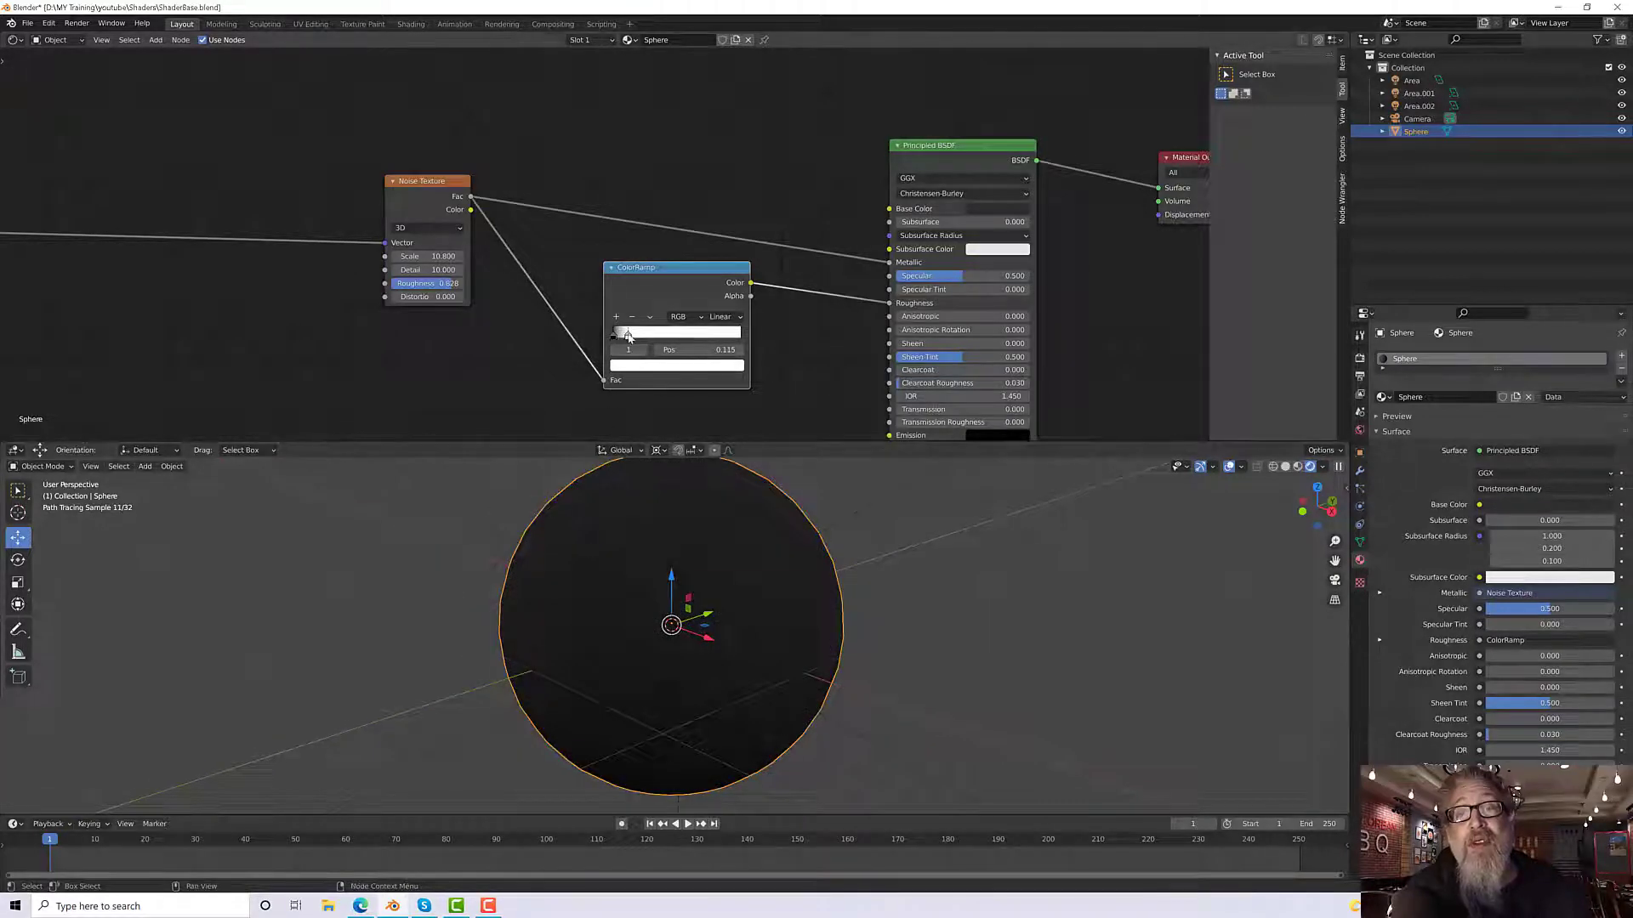
left_click_drag(627, 338, 772, 349)
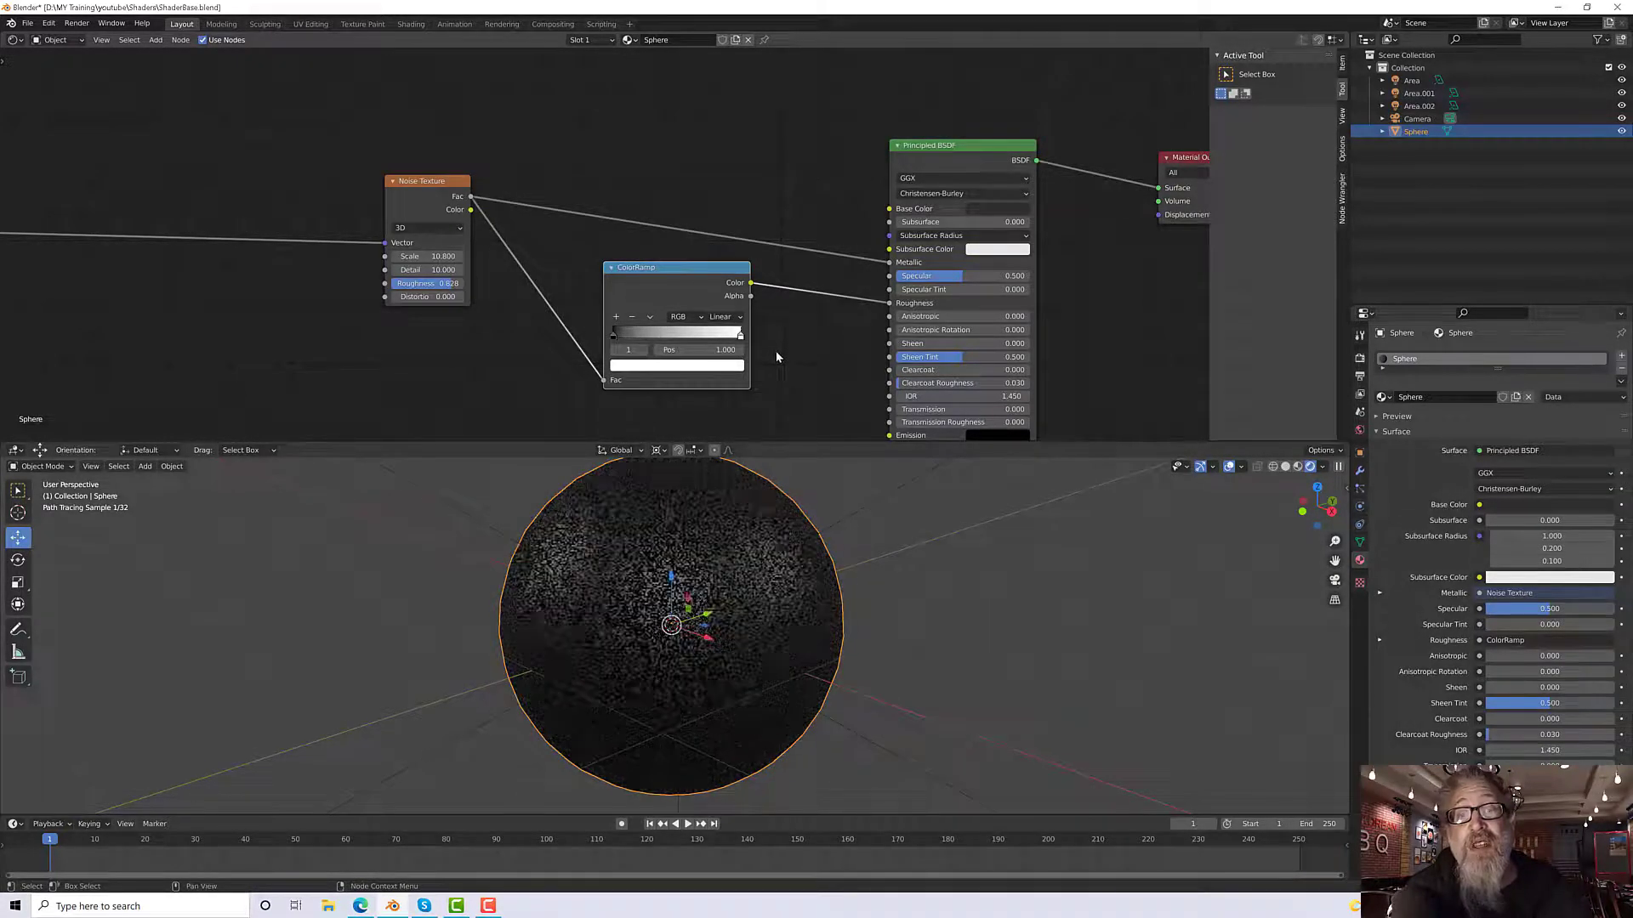
Step: Move the ColorRamp's black stop to about 0.291 and check the sphere's highlights up close
scroll(807, 383, "up", 3)
middle_click_drag(837, 411, 805, 326)
left_click_drag(642, 204, 639, 213)
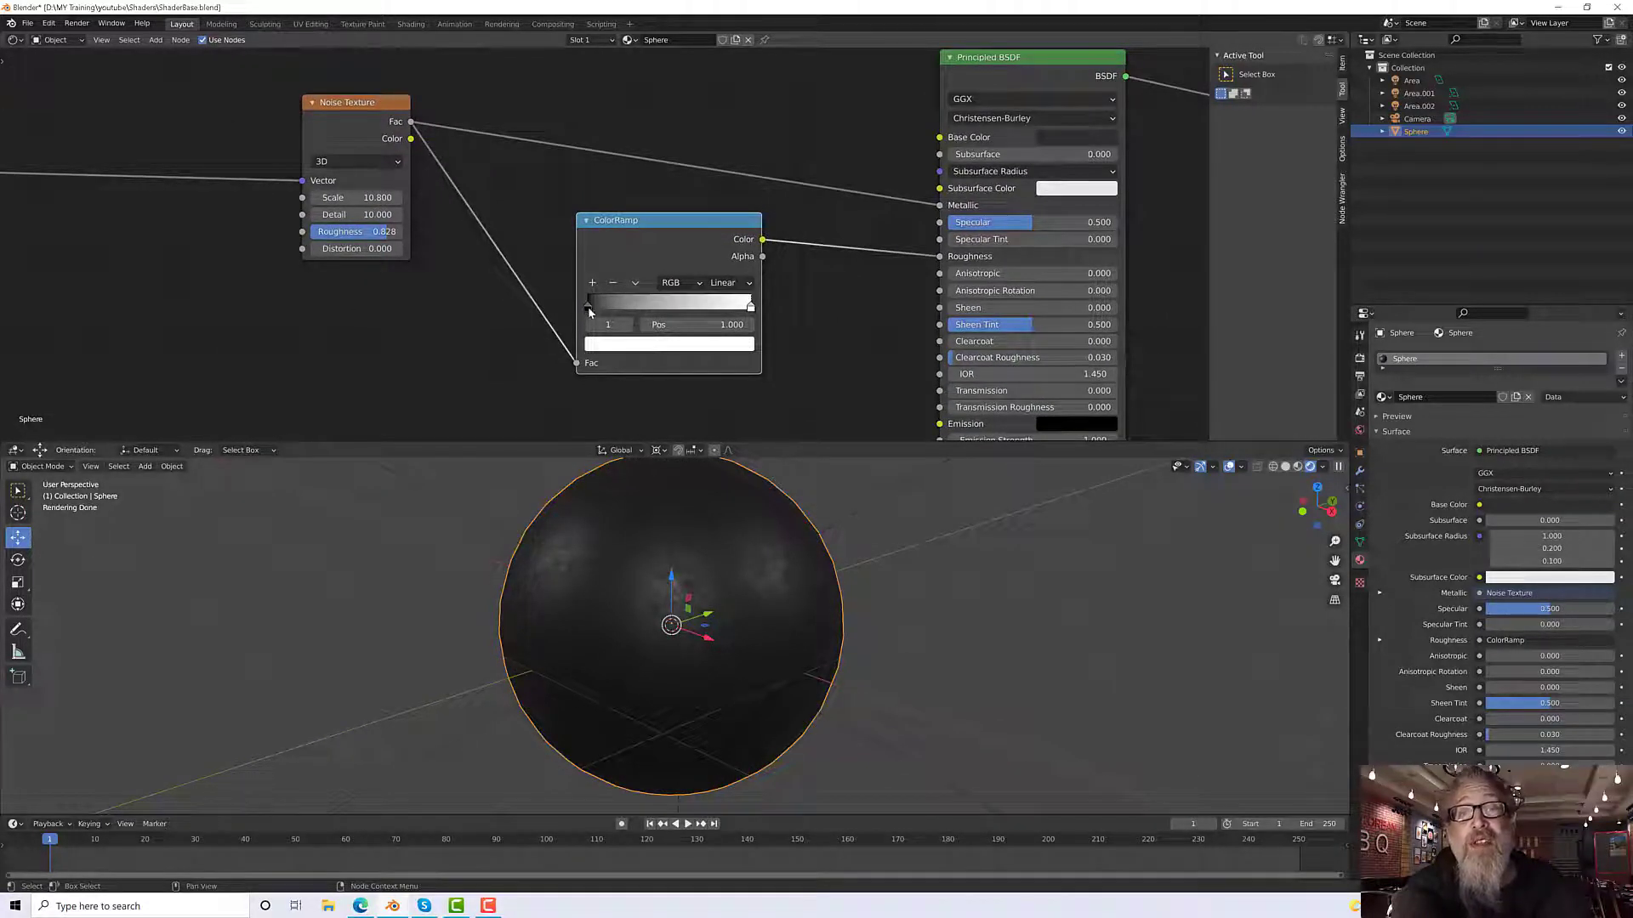
left_click_drag(588, 309, 636, 307)
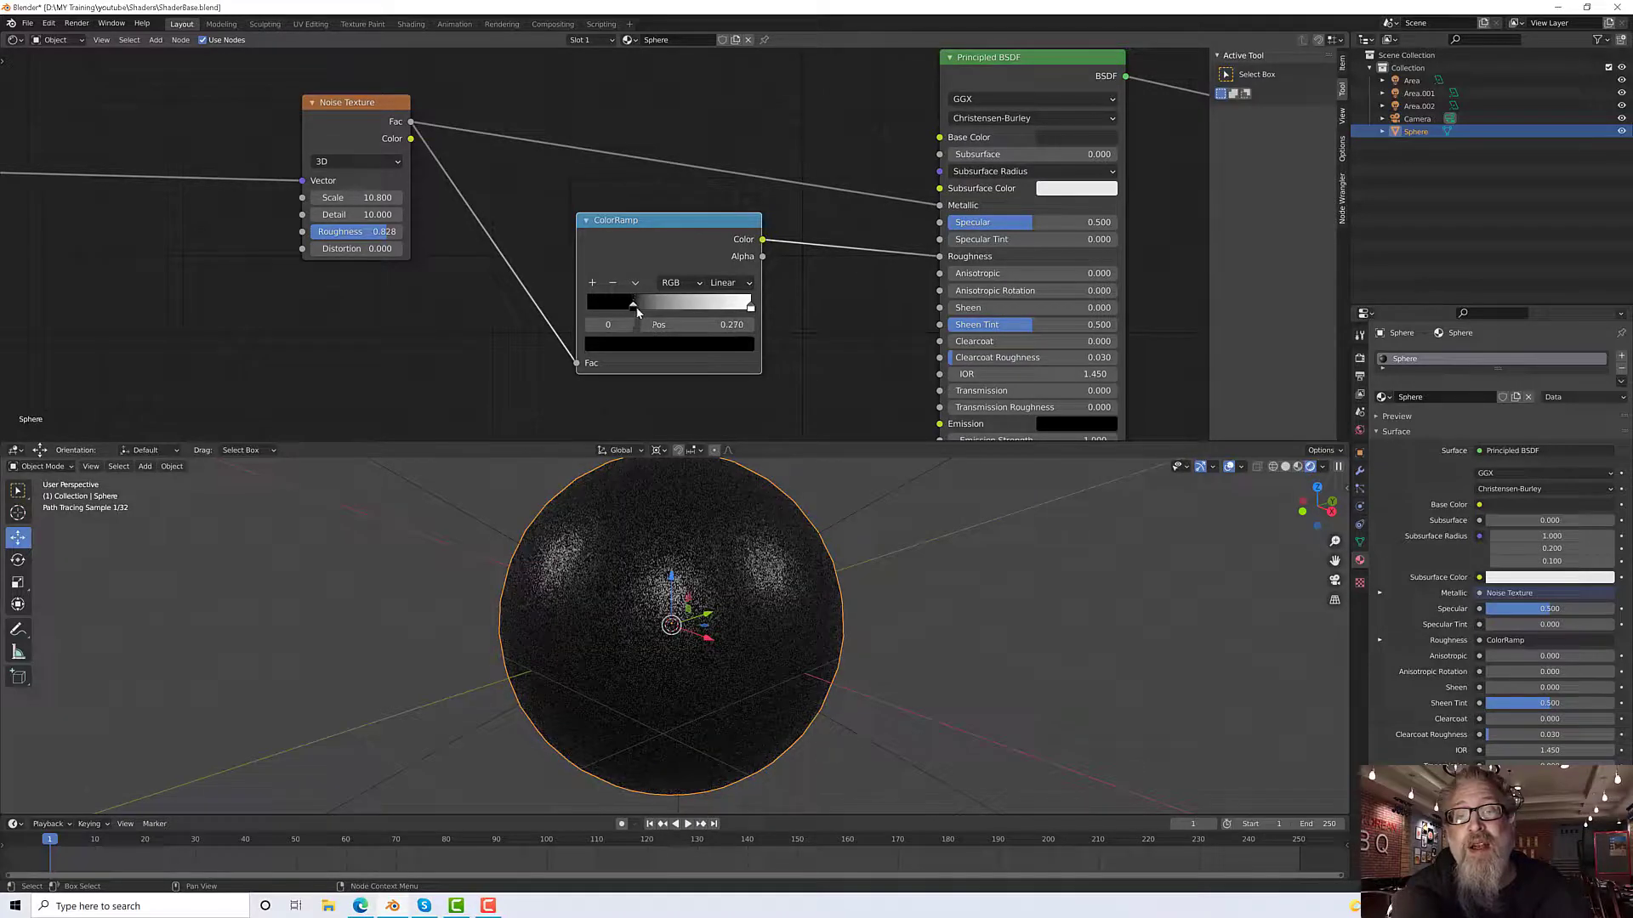
scroll(624, 581, "up", 2)
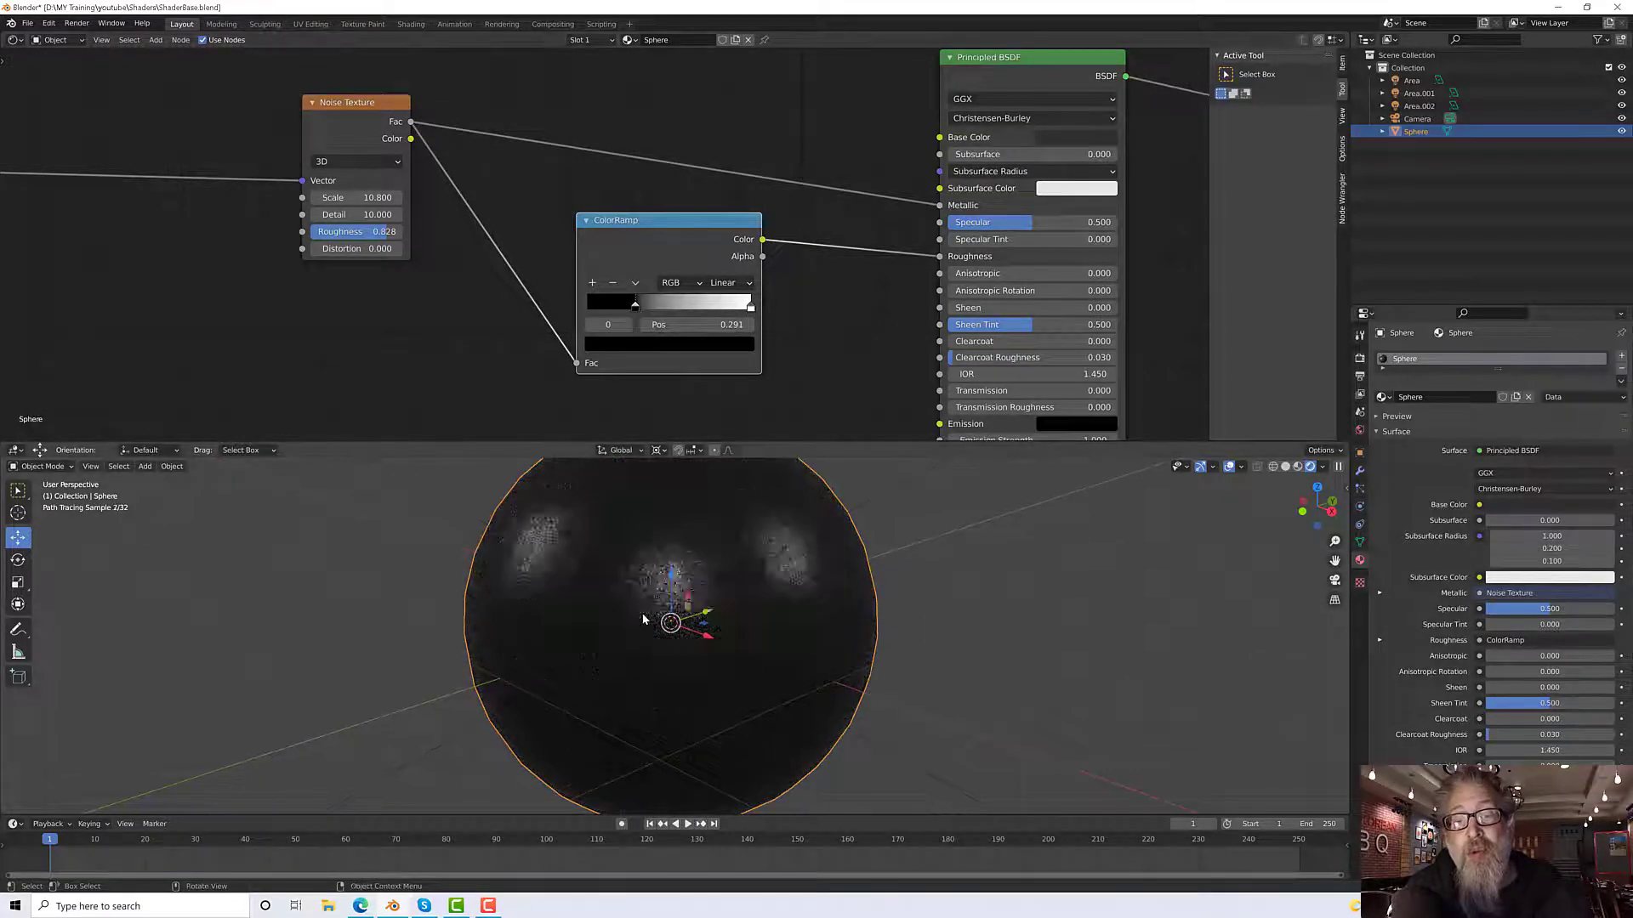
scroll(653, 522, "down", 2)
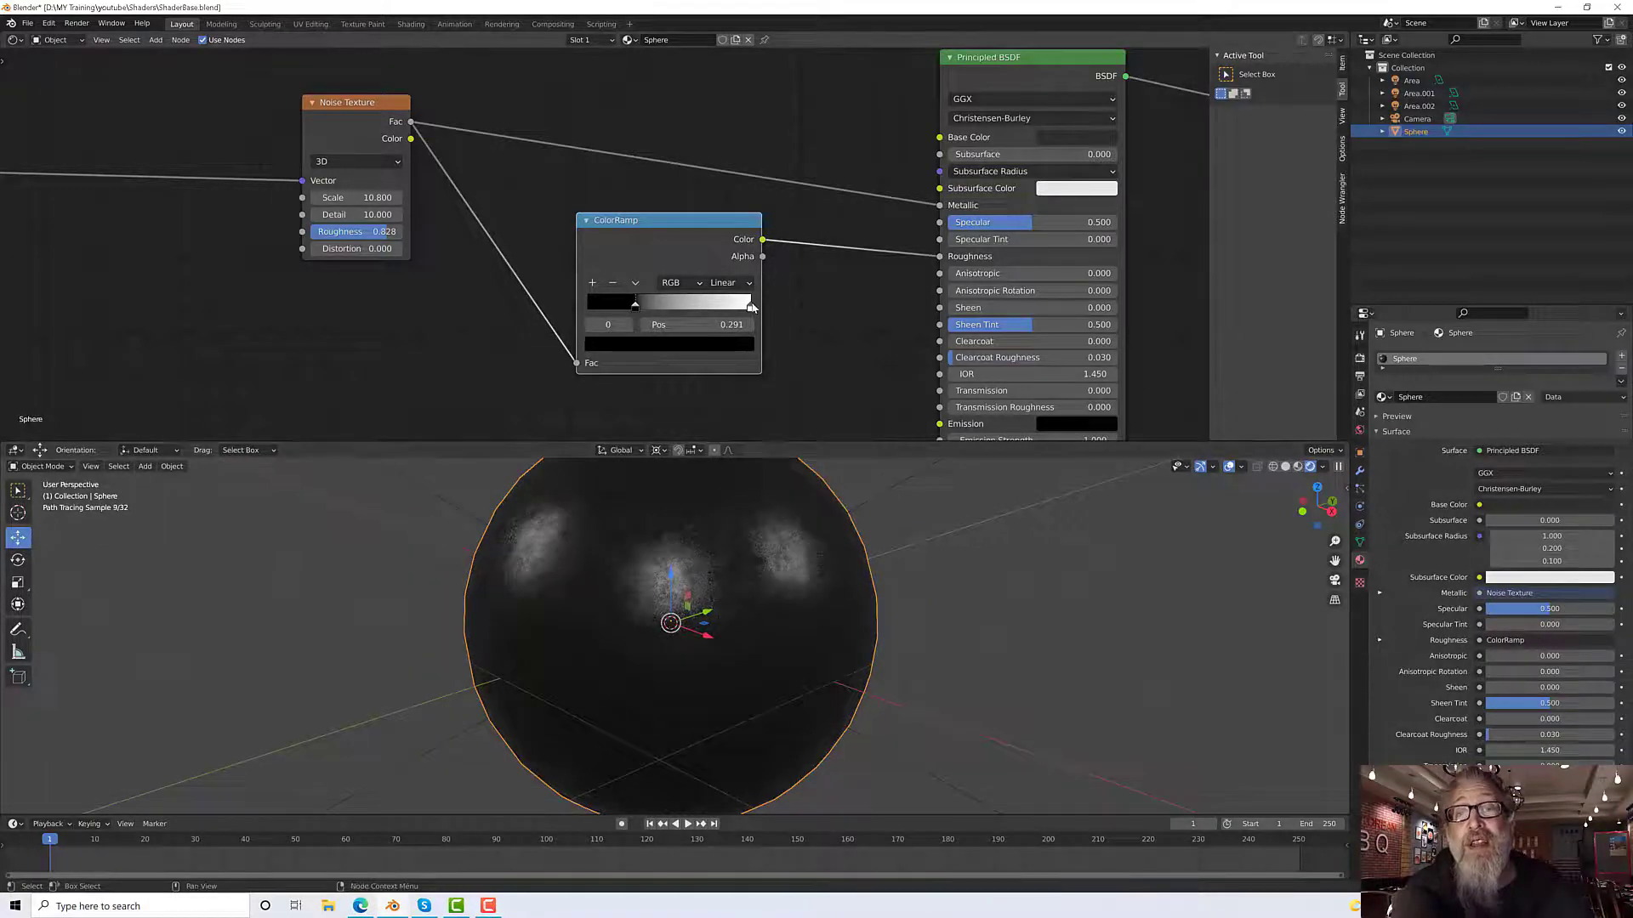
Step: Try the ColorRamp's white stop at about 0.624, inspect the sphere, and settle the stop at about 0.782
left_click_drag(752, 308, 689, 306)
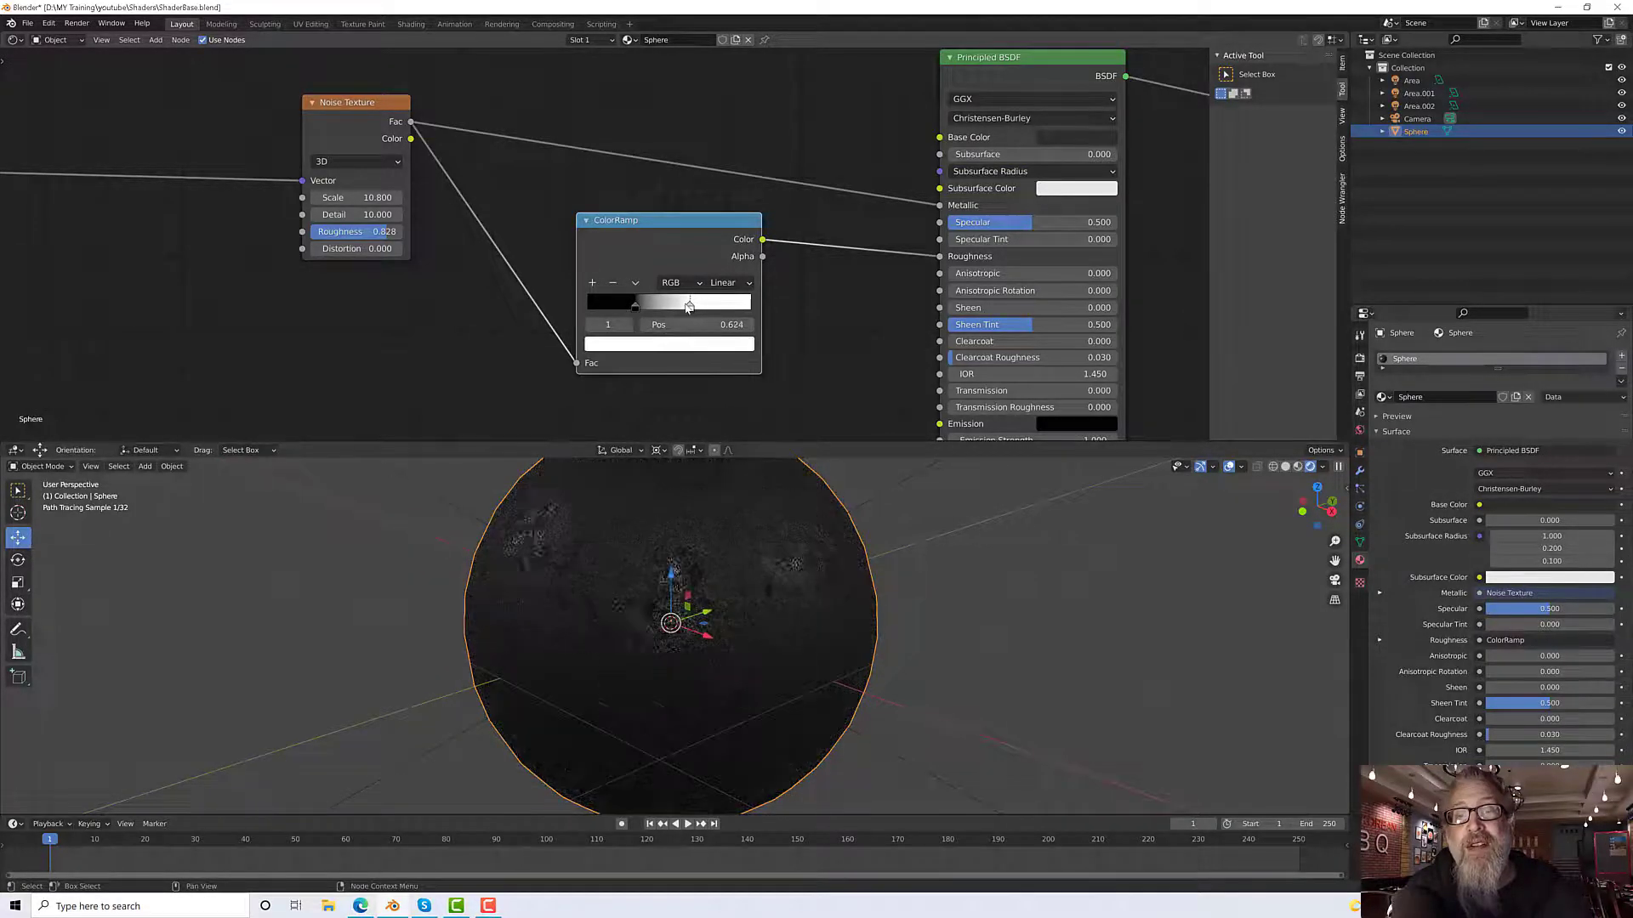
scroll(649, 580, "up", 2)
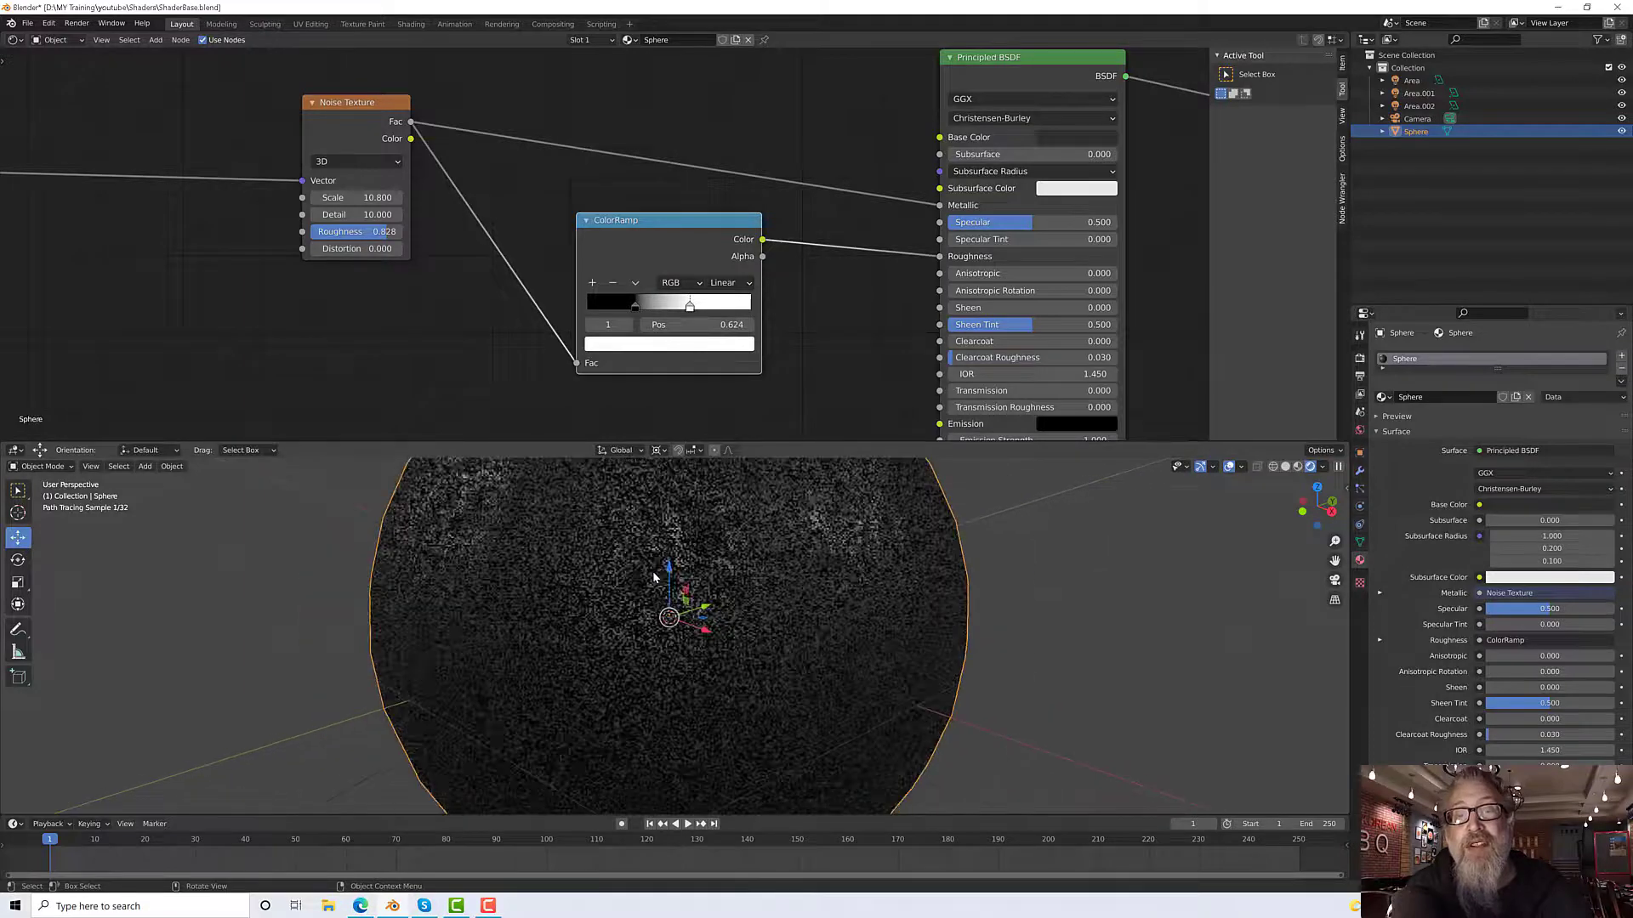
scroll(653, 578, "down", 2)
left_click_drag(689, 307, 718, 310)
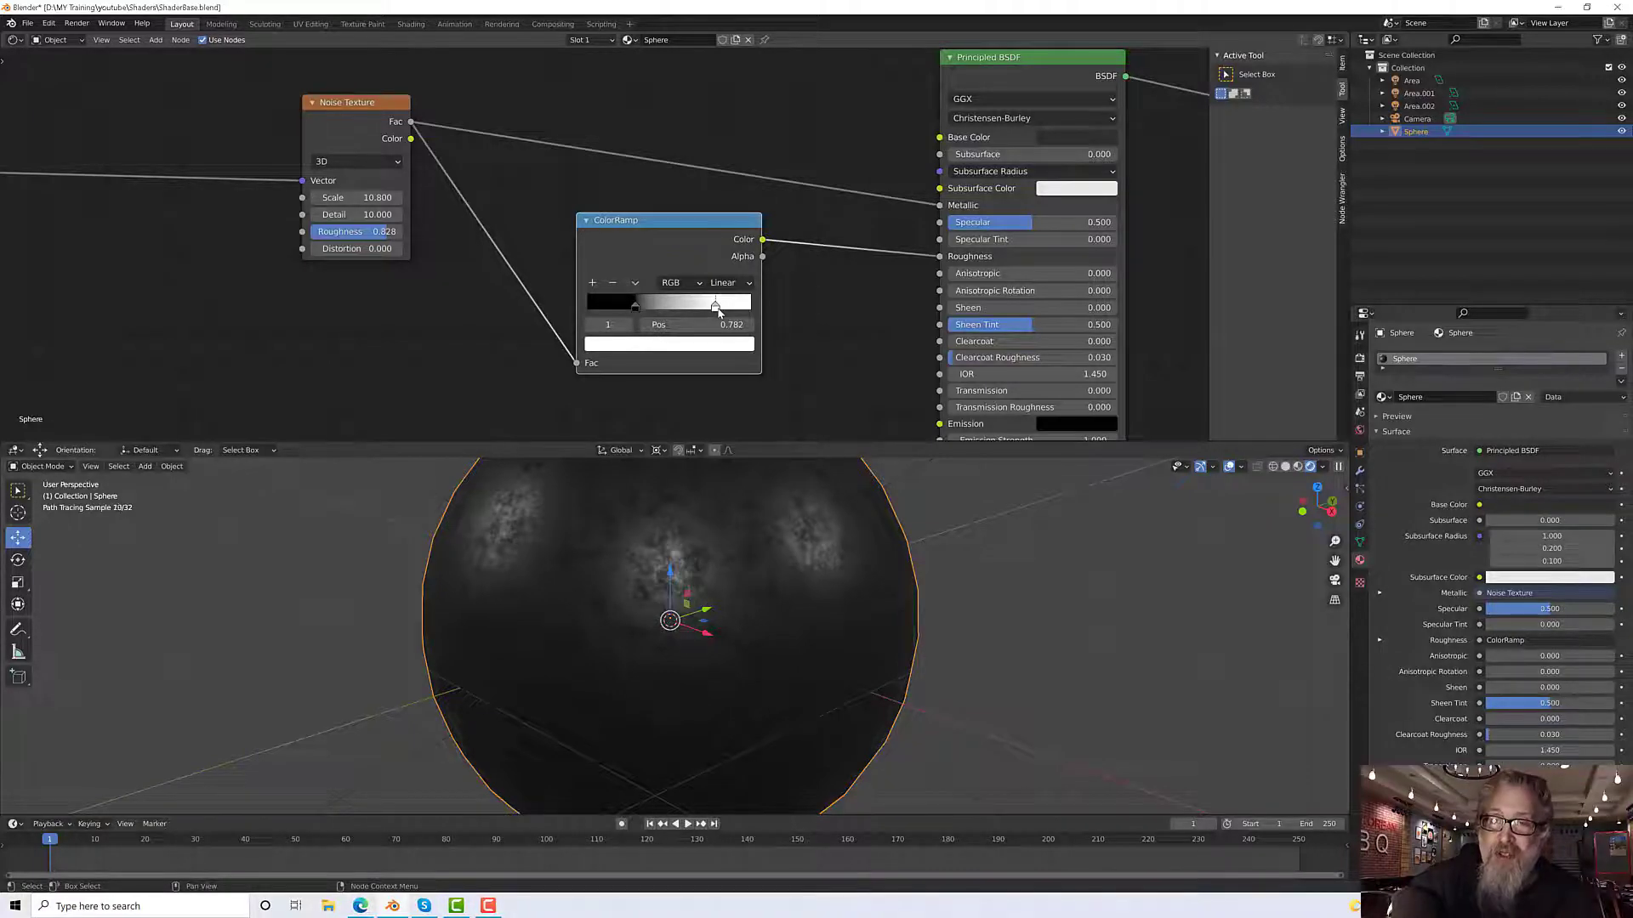
Step: Move the ColorRamp's white stop back to position 1.000
left_click_drag(717, 309, 779, 317)
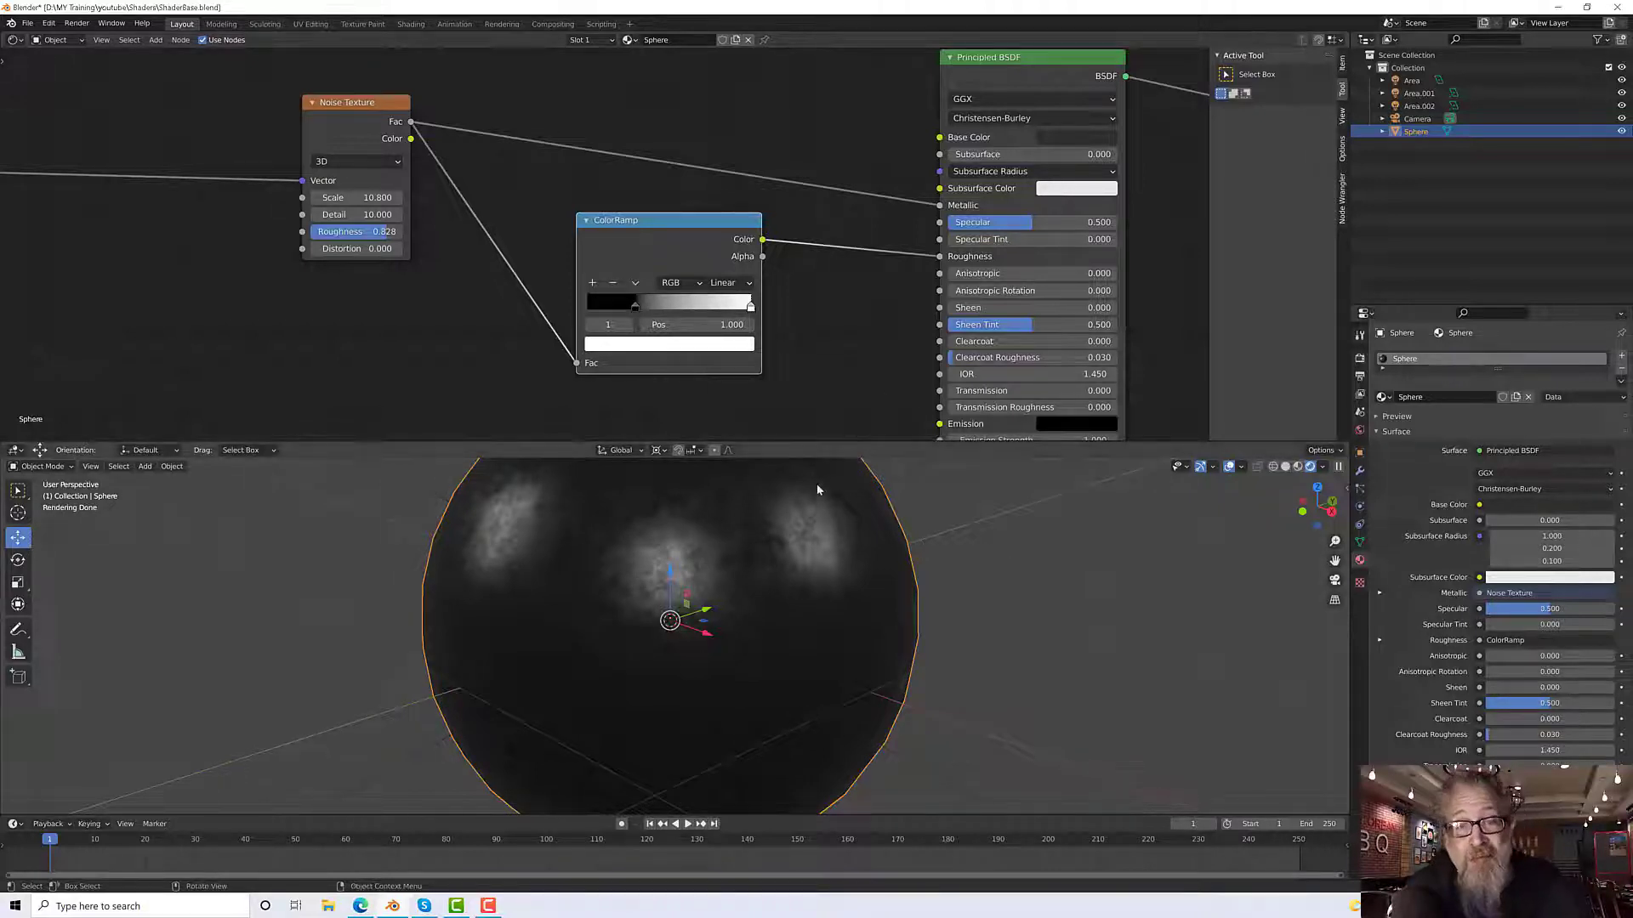
Step: Try Ease and B-Spline interpolation on the ColorRamp, comparing the sphere's highlights, and return it to Linear
left_click(735, 286)
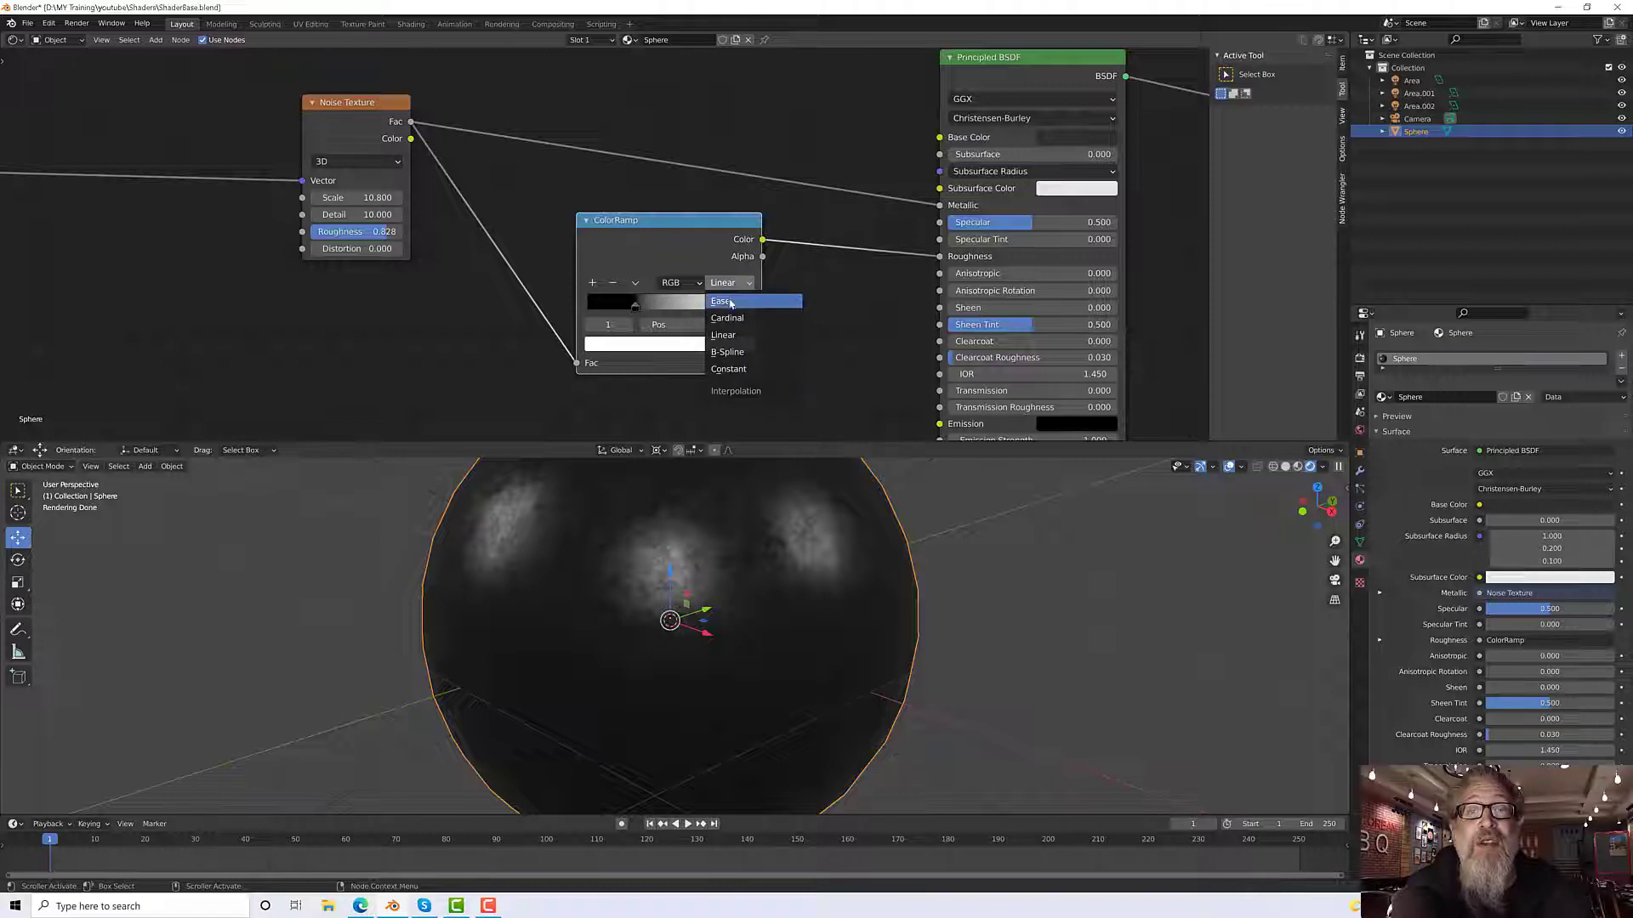
left_click(729, 302)
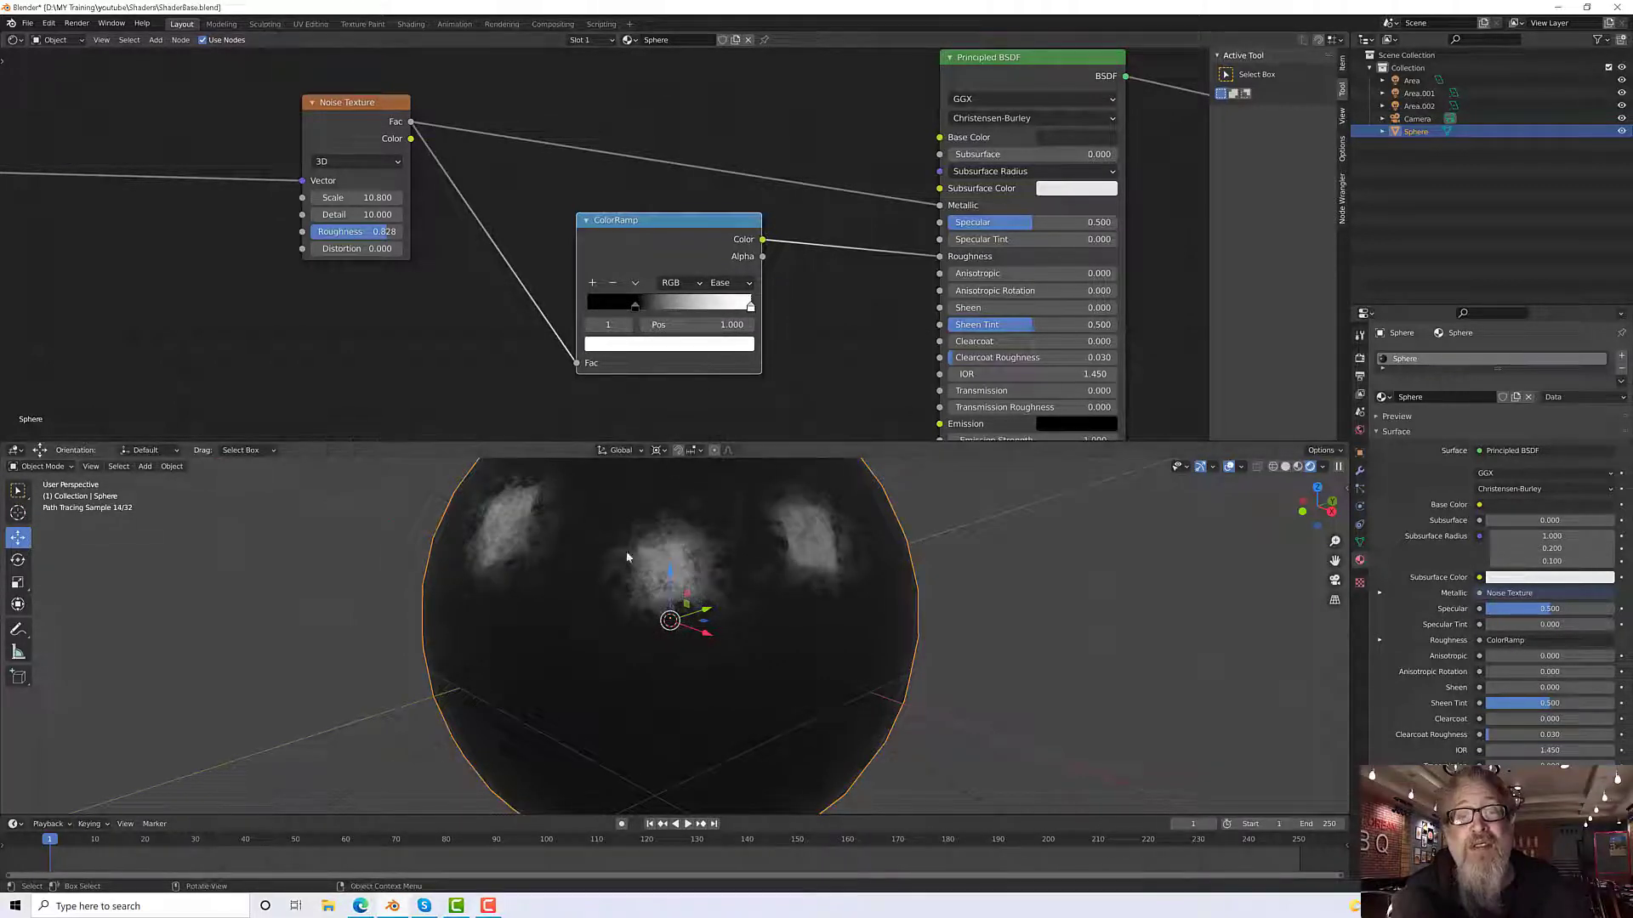
left_click(748, 283)
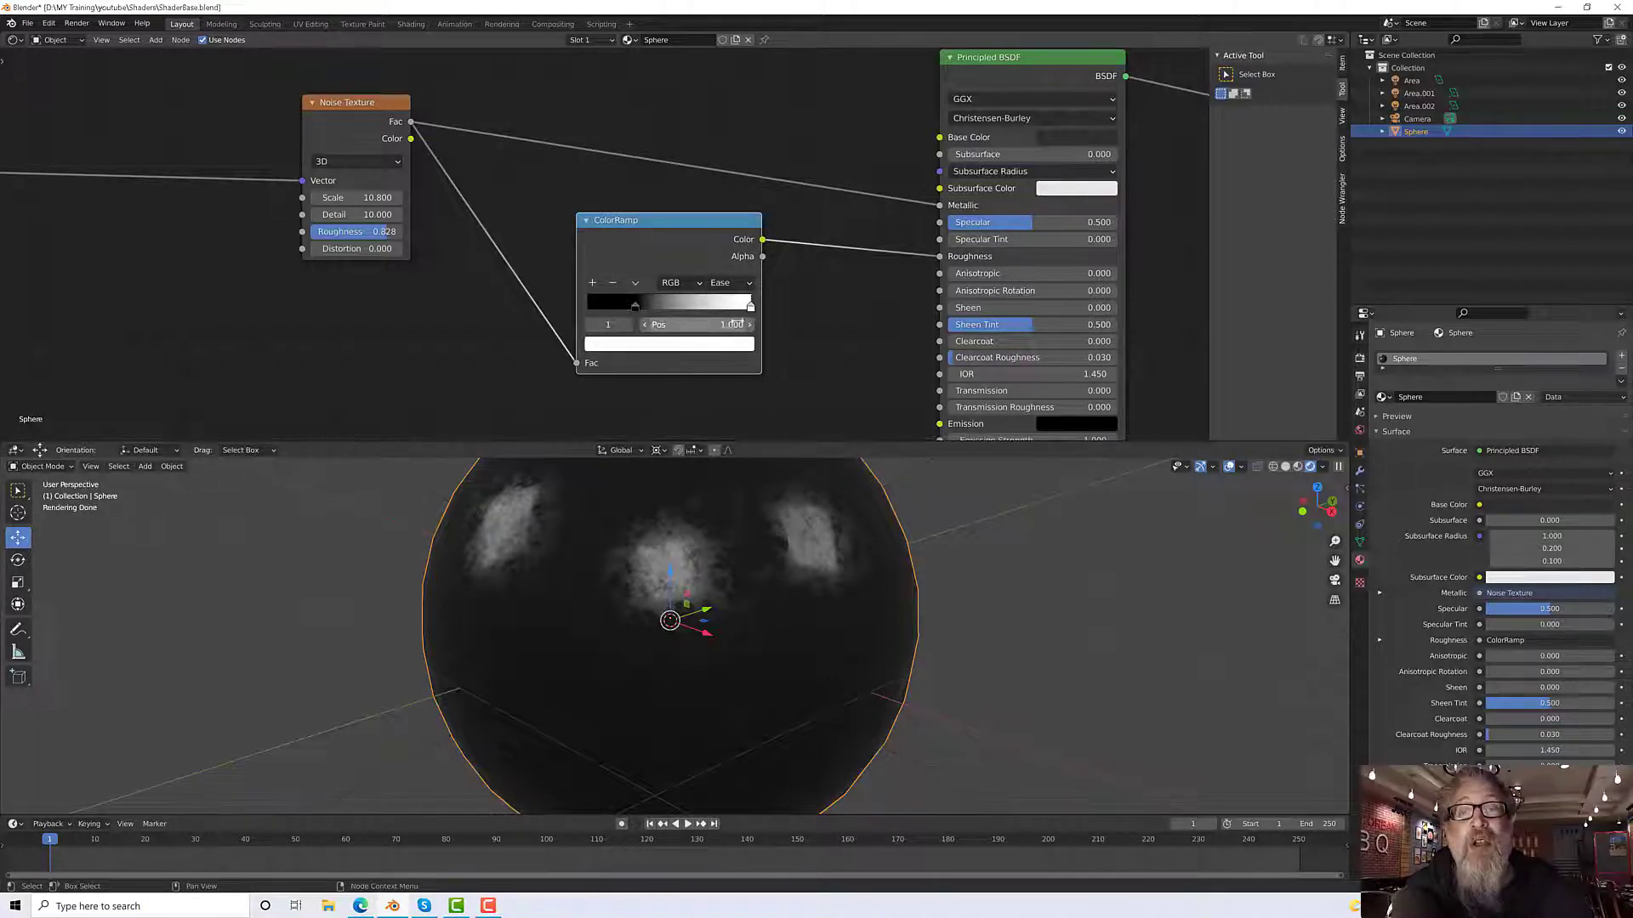
left_click(739, 283)
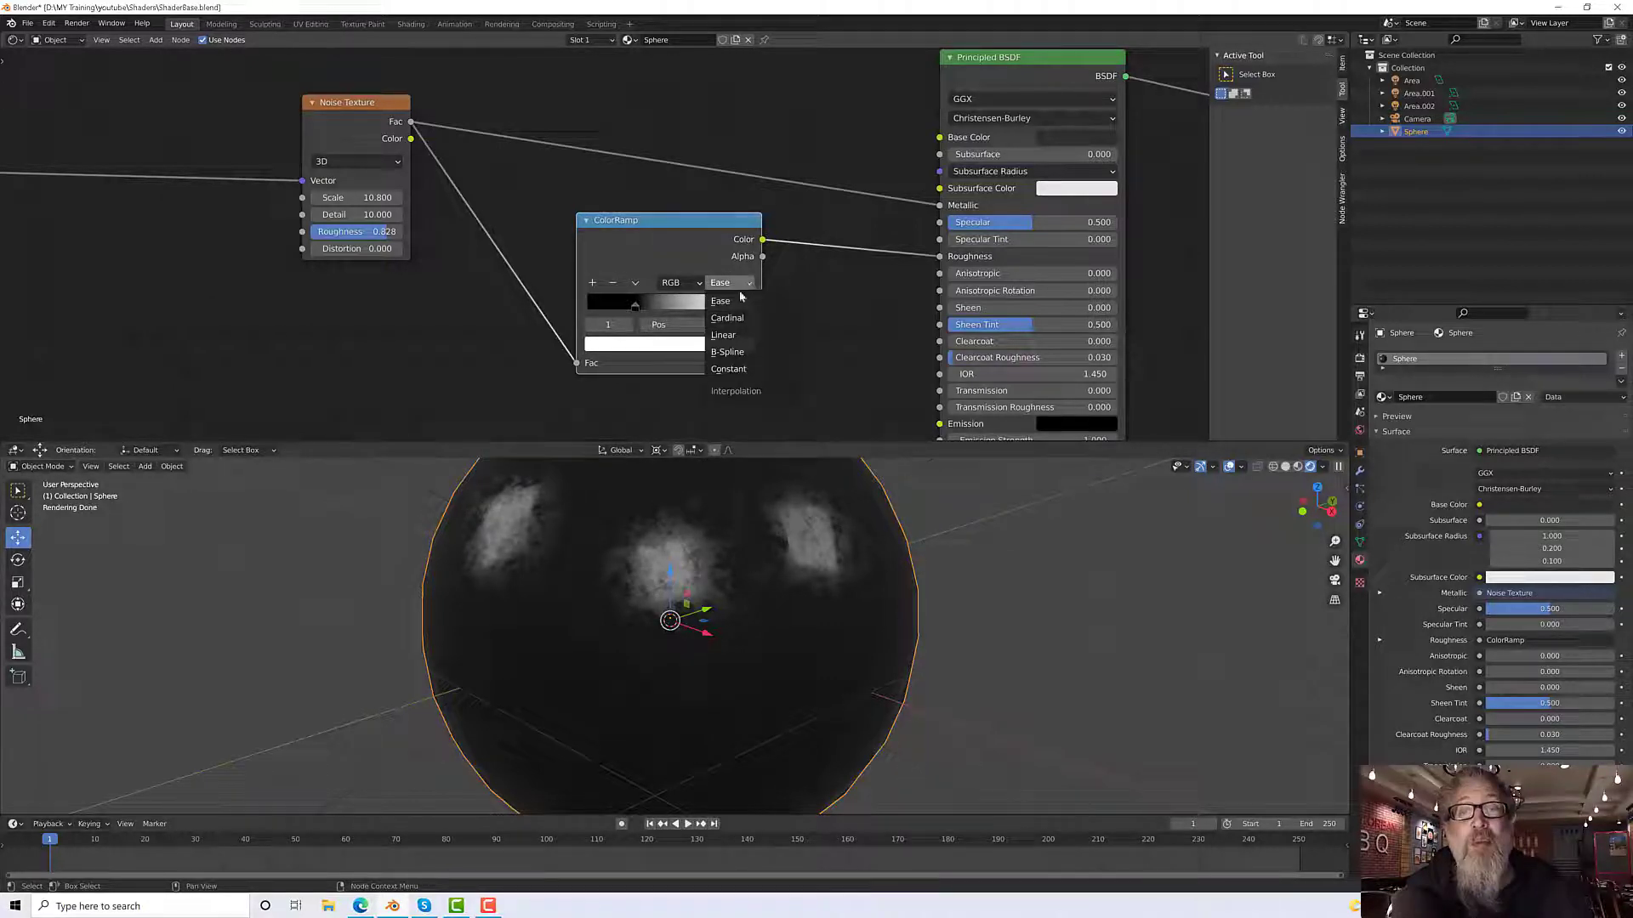
left_click(744, 353)
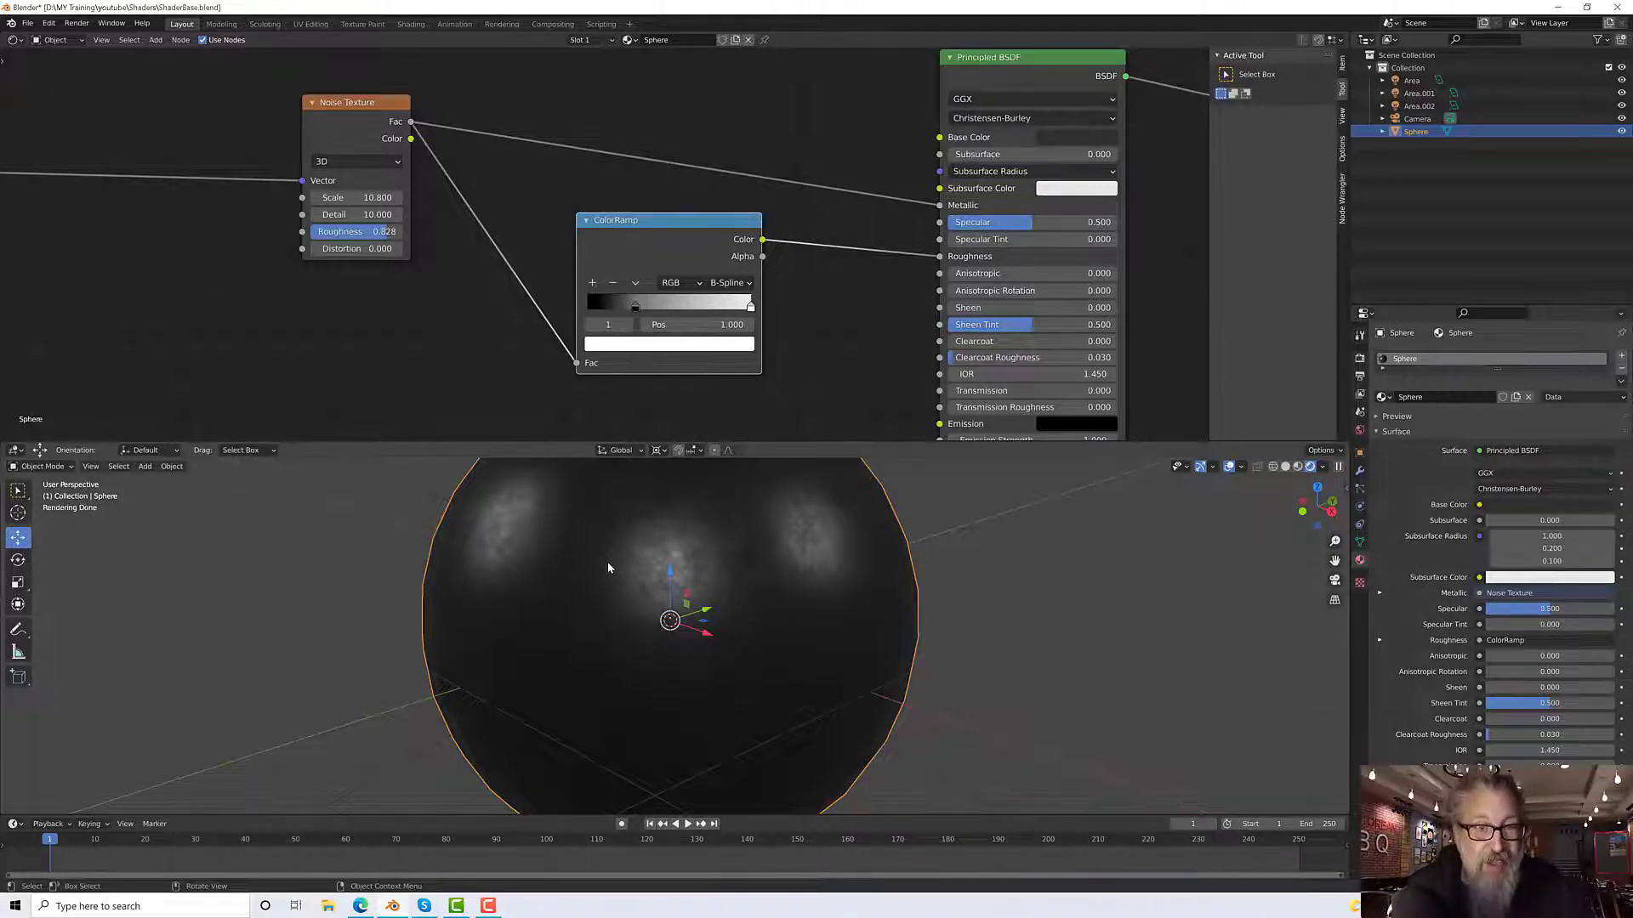
left_click(729, 283)
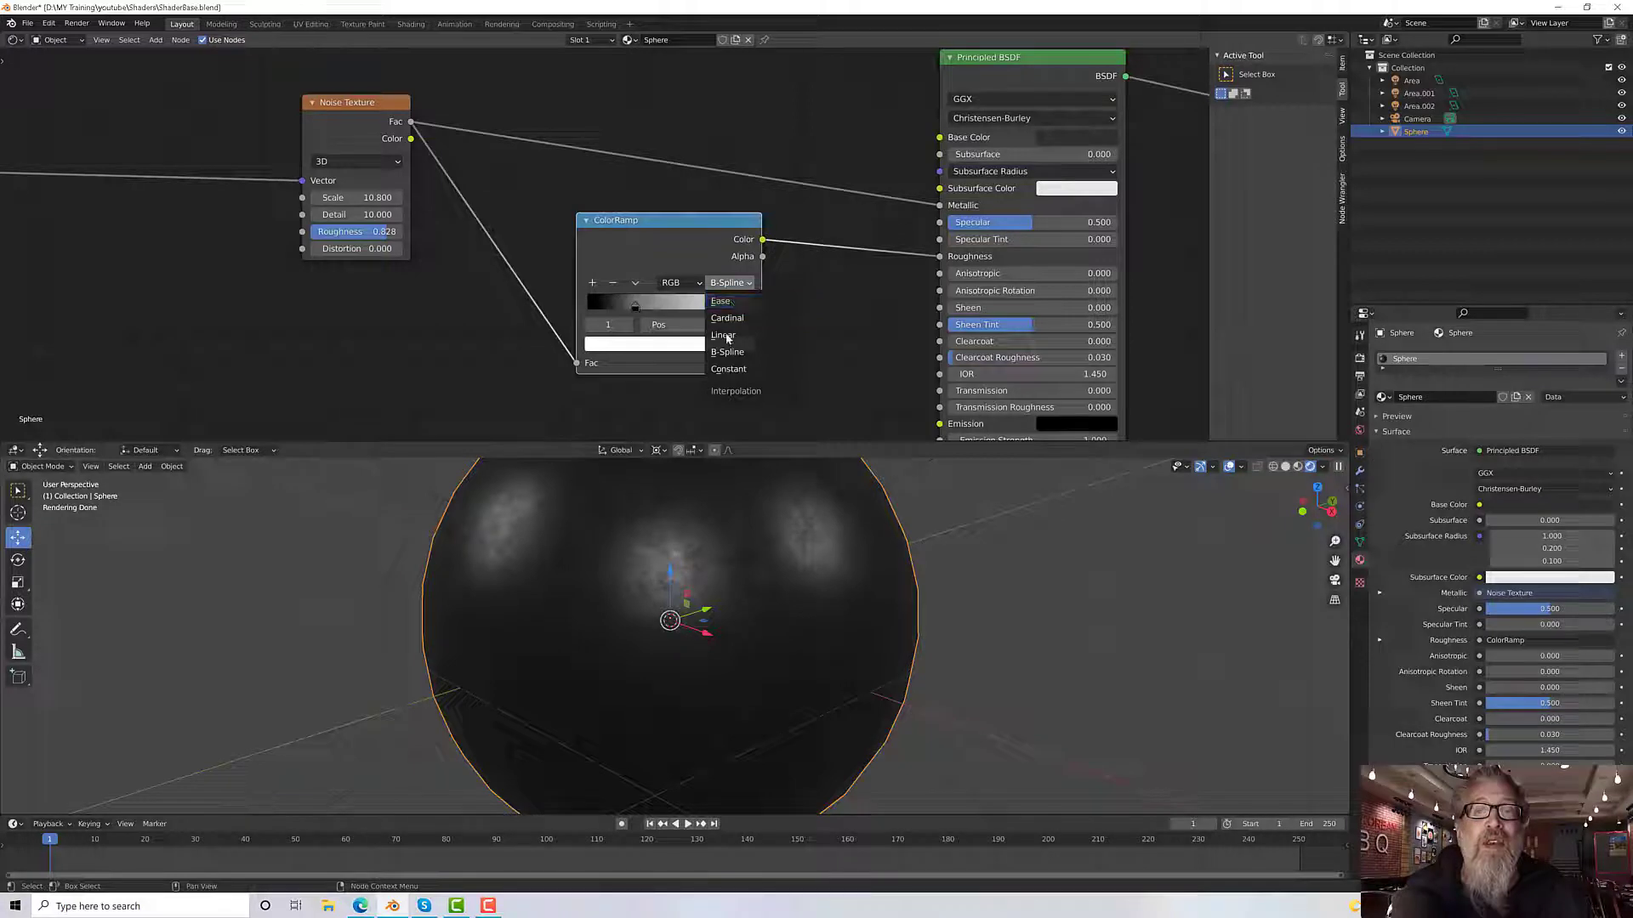
left_click(724, 335)
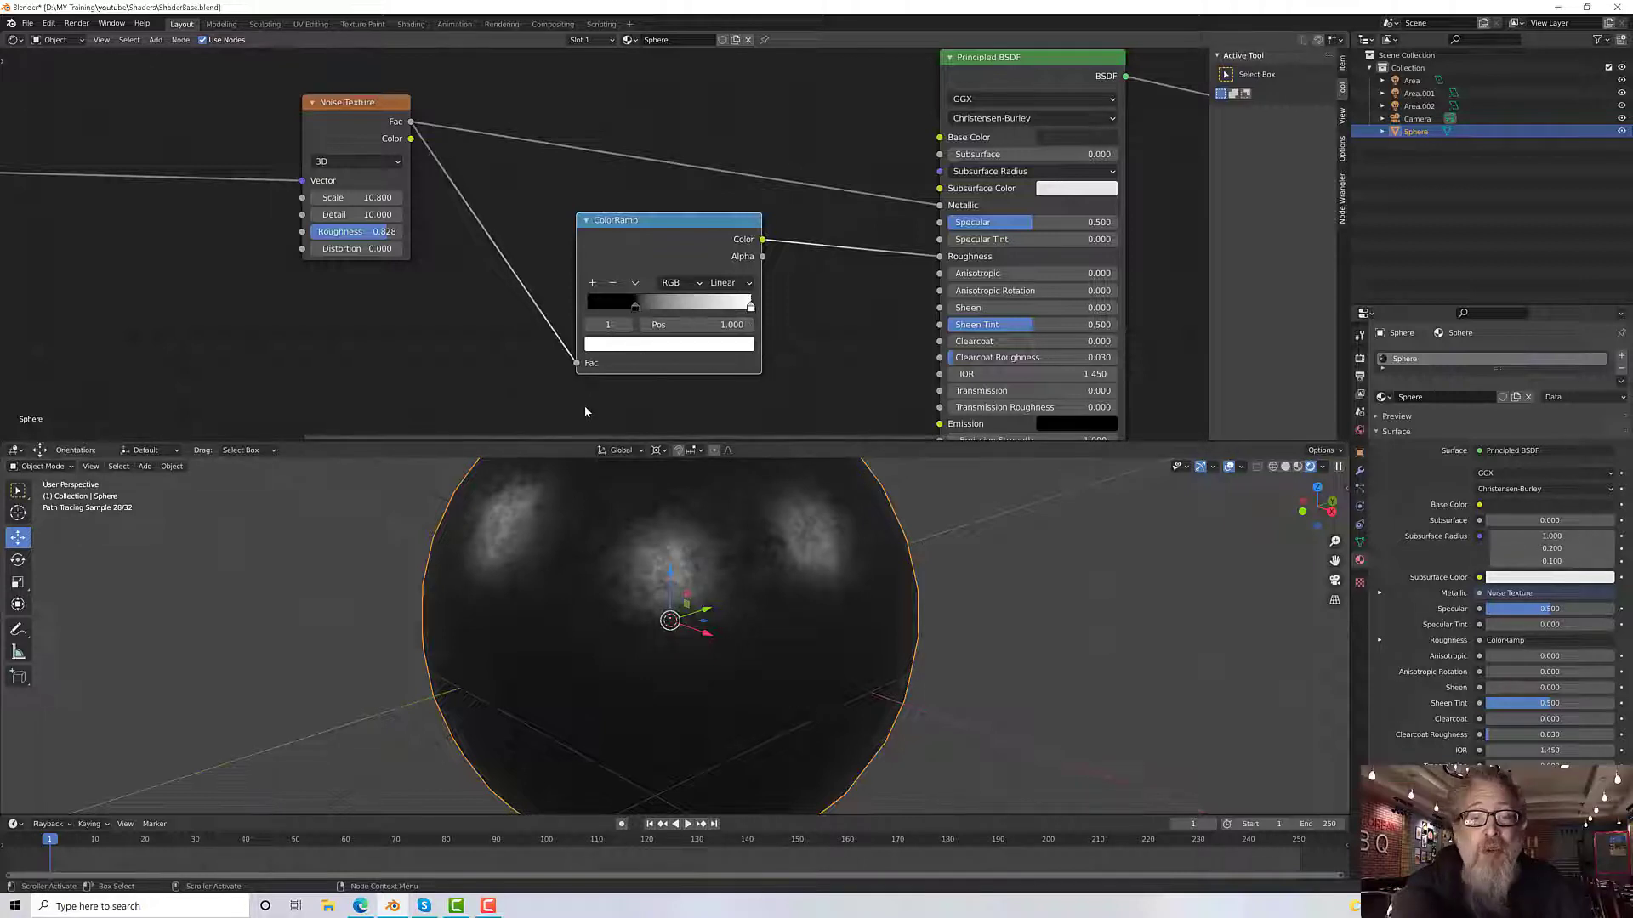
Step: Lighten the ColorRamp's black stop to a very dark grey and darken its white stop to a light grey
left_click(635, 306)
left_click(671, 344)
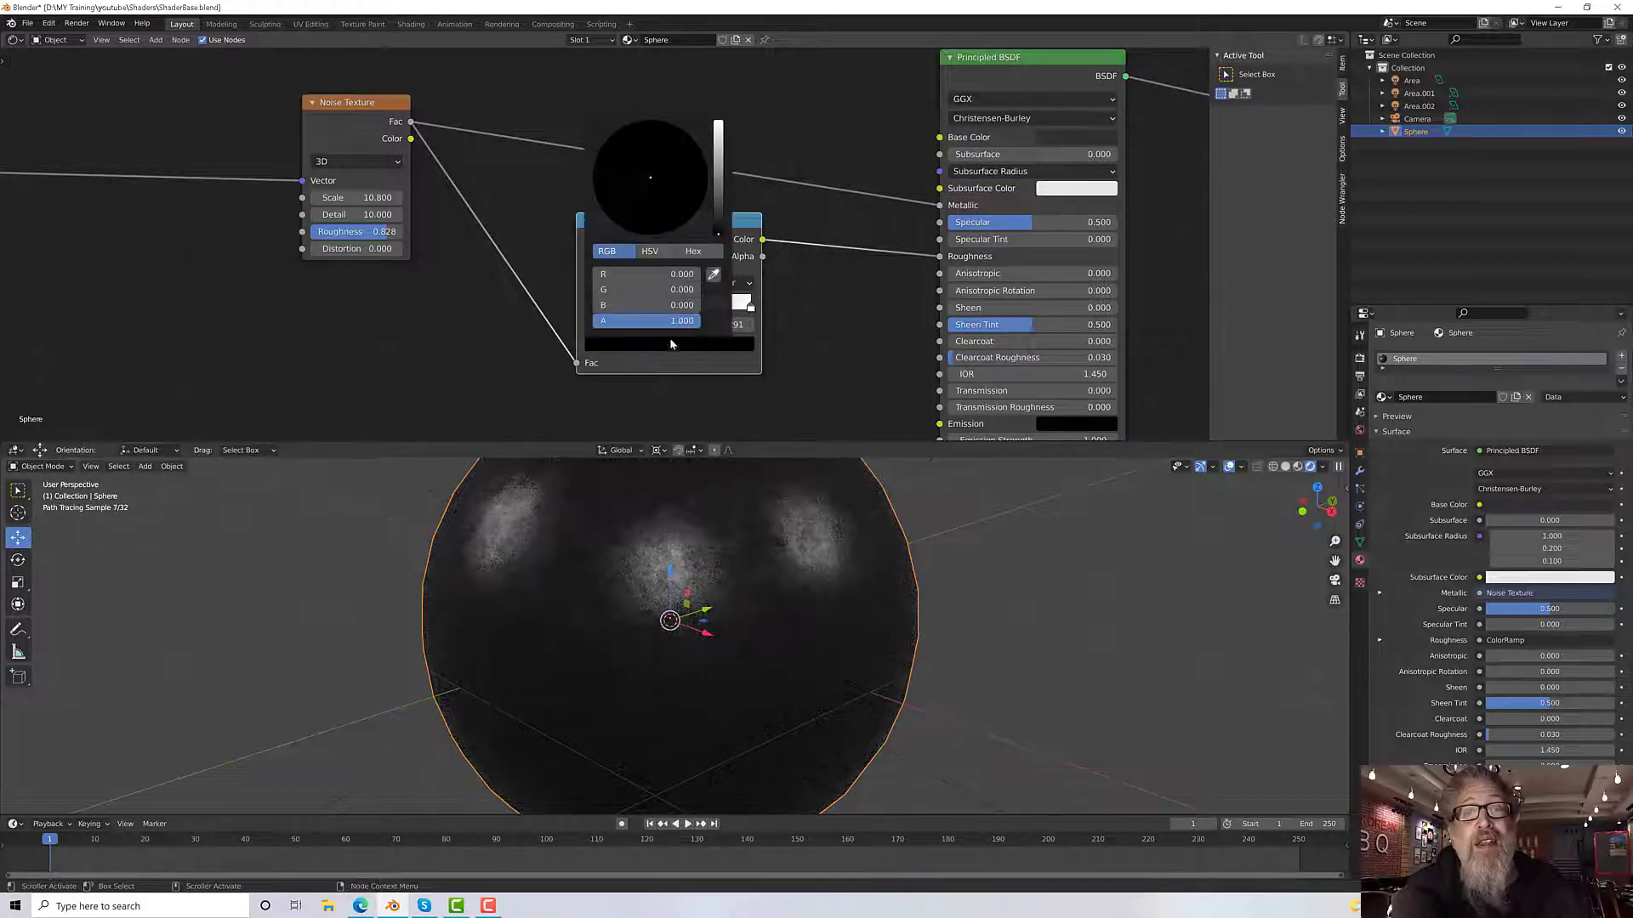
left_click_drag(720, 154, 719, 217)
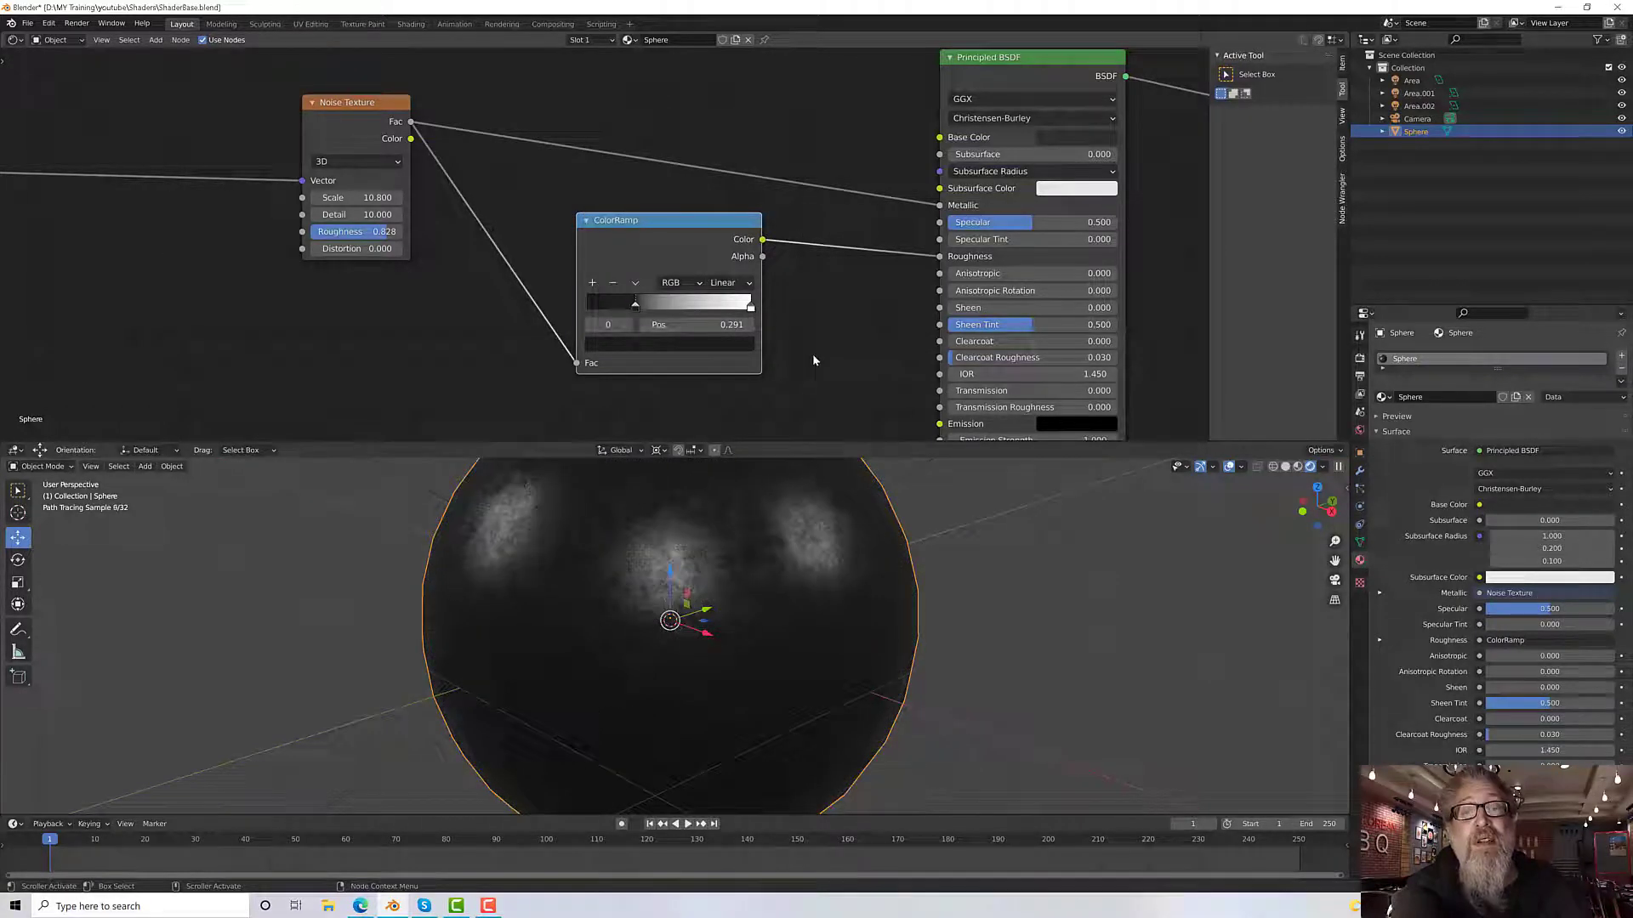
left_click(751, 308)
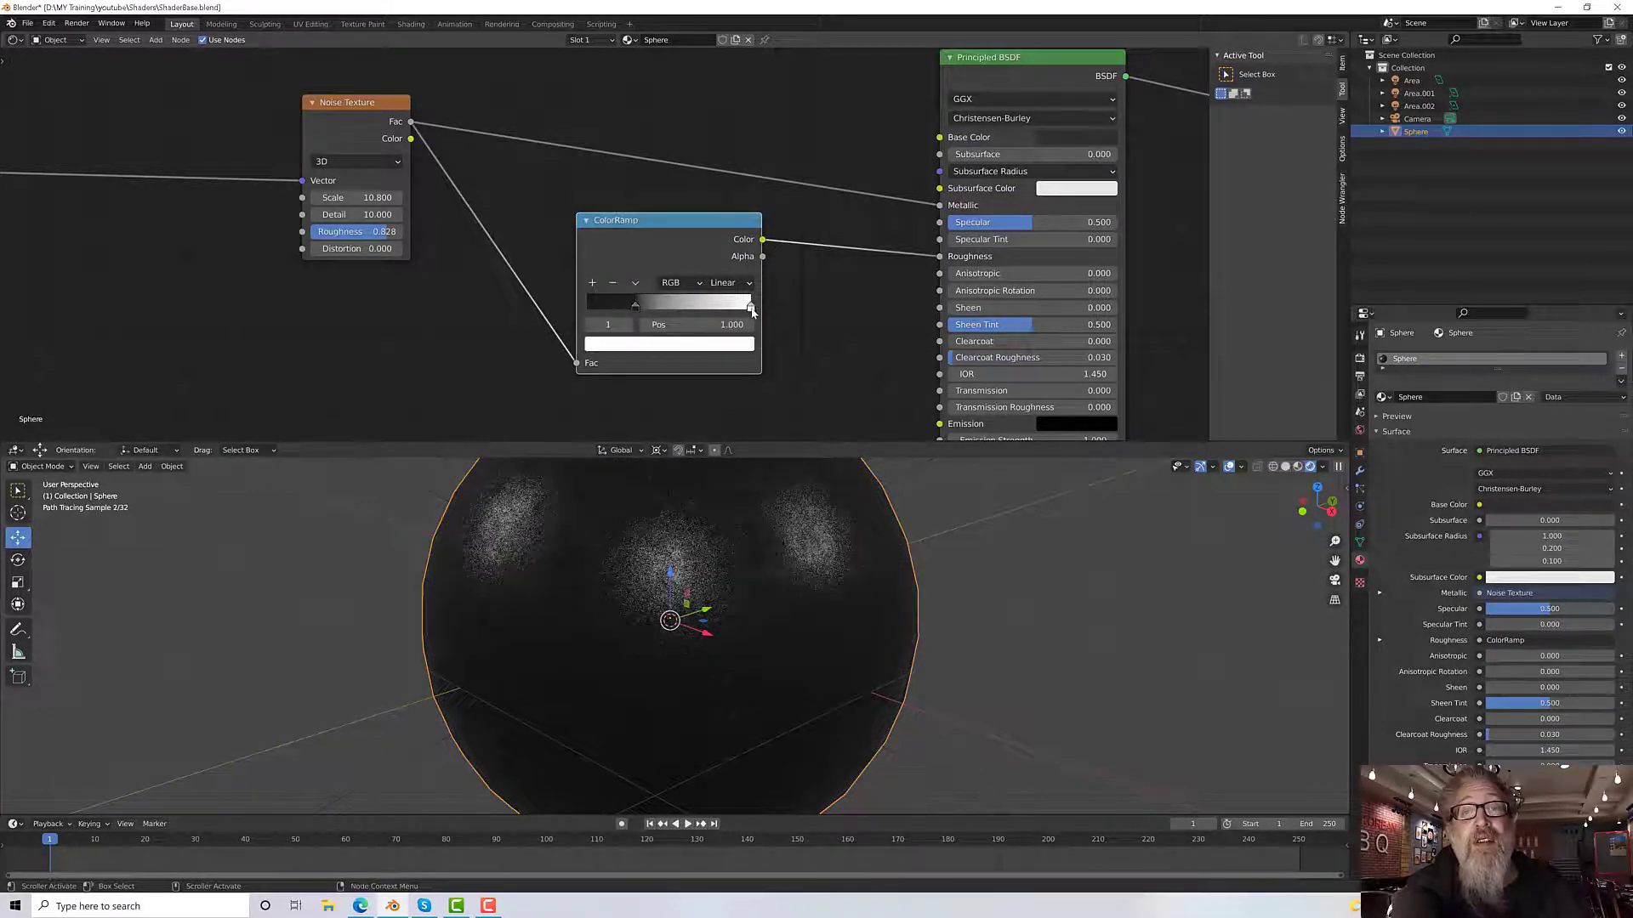
left_click(721, 343)
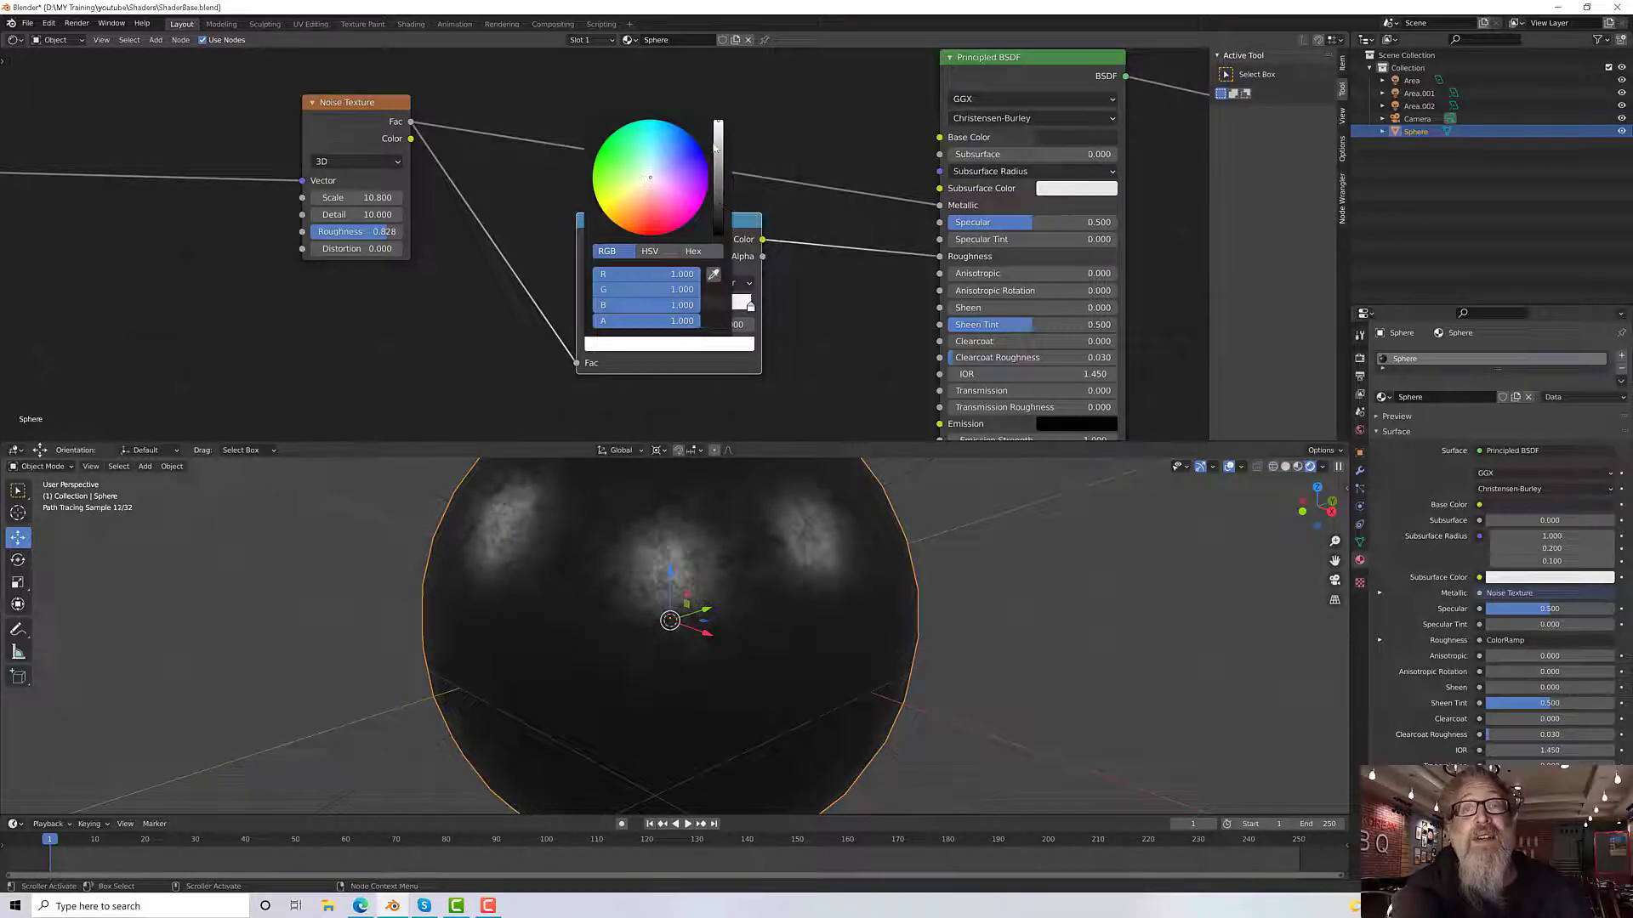
left_click_drag(717, 129, 718, 142)
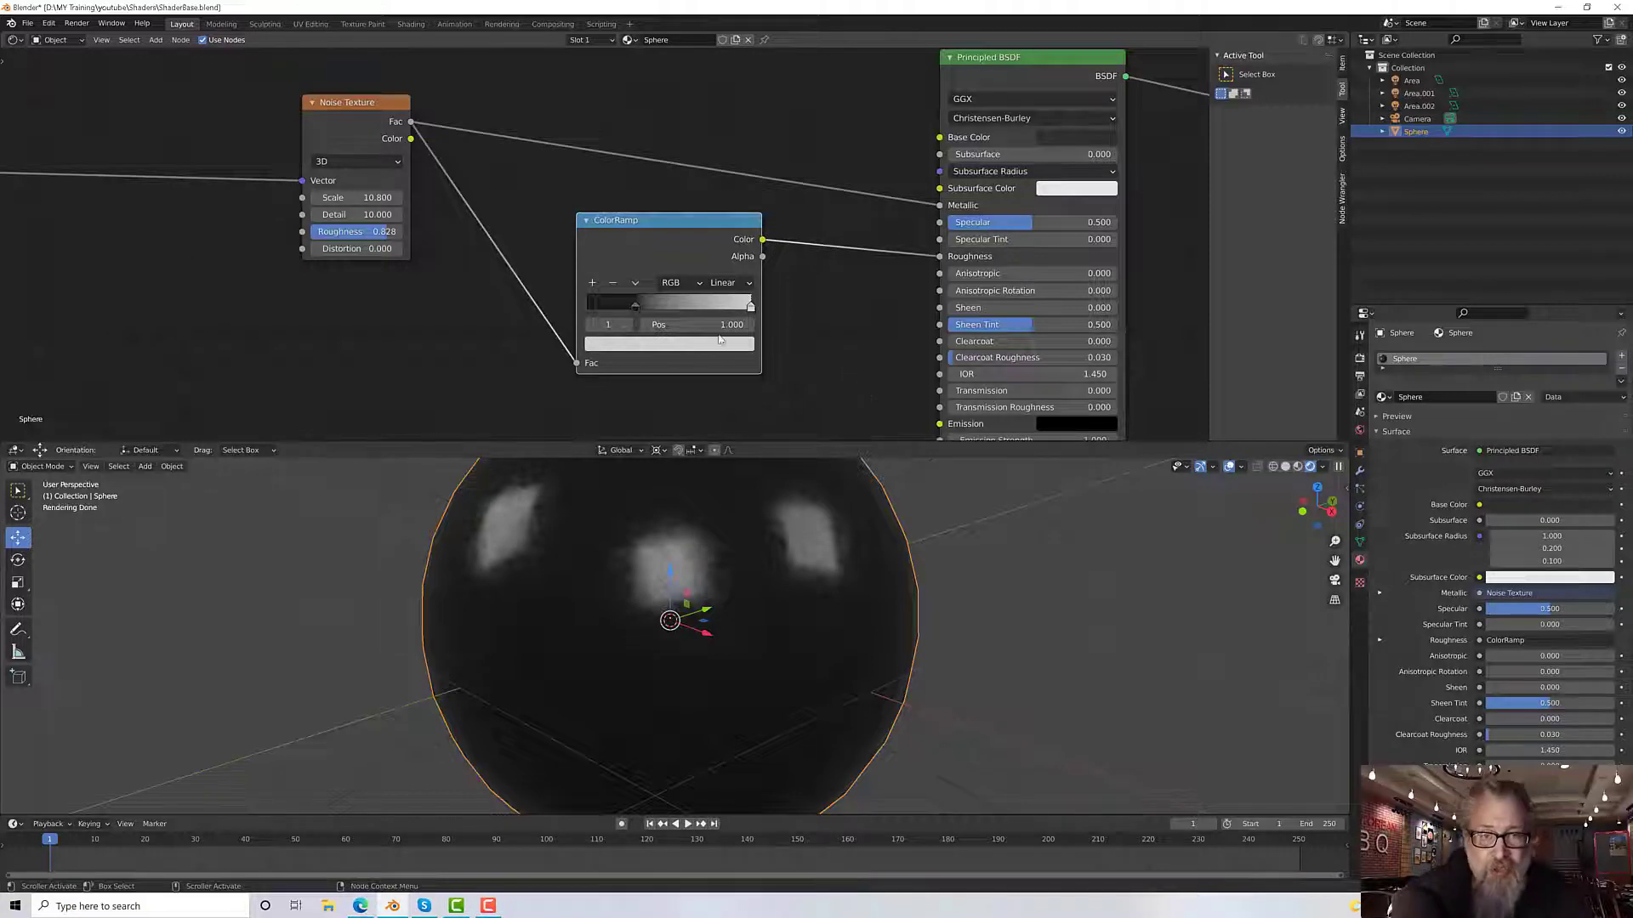
Step: Add a middle stop at 0.645 to the ColorRamp, darken its colour to about 0.122 grey, and check the sphere's reflections up close
left_click(593, 285)
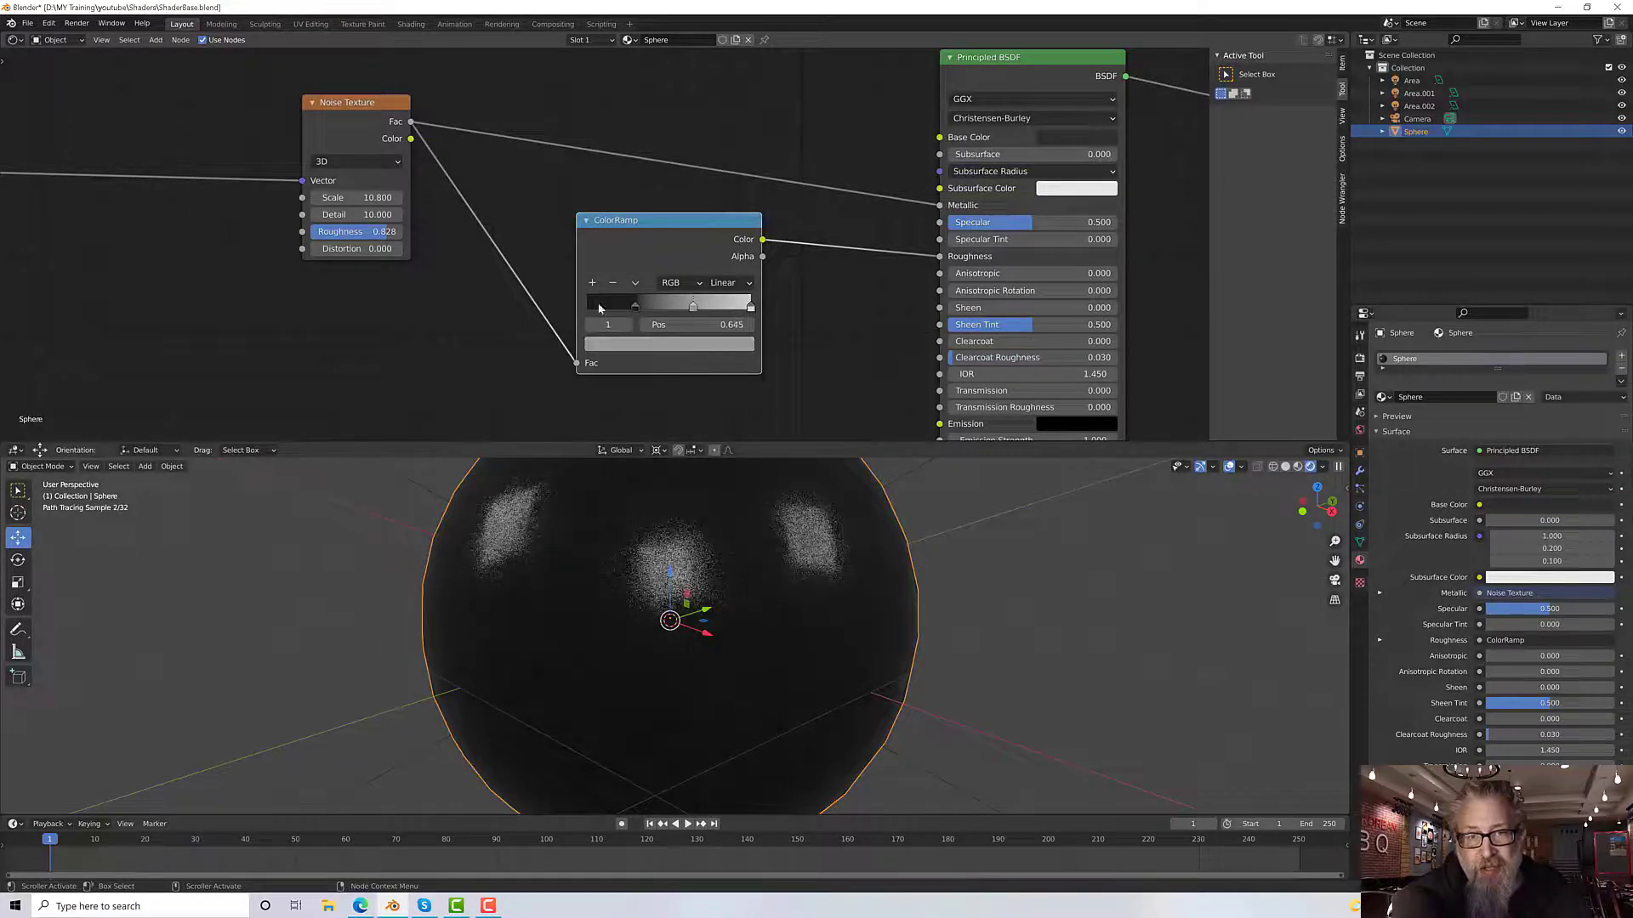
left_click(687, 344)
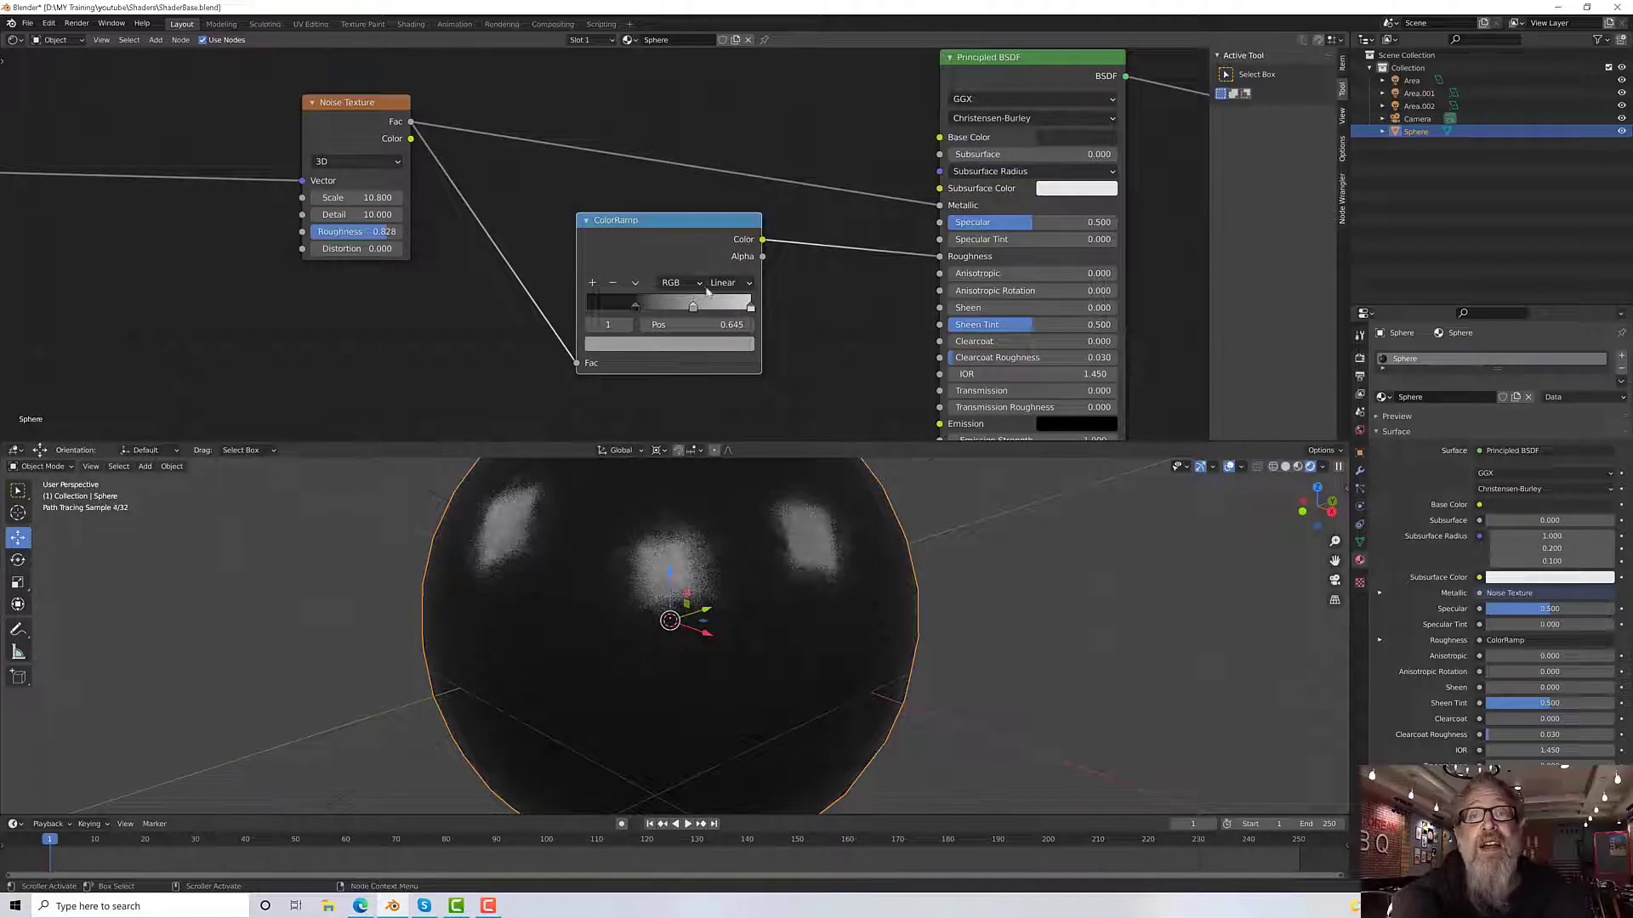
left_click(687, 346)
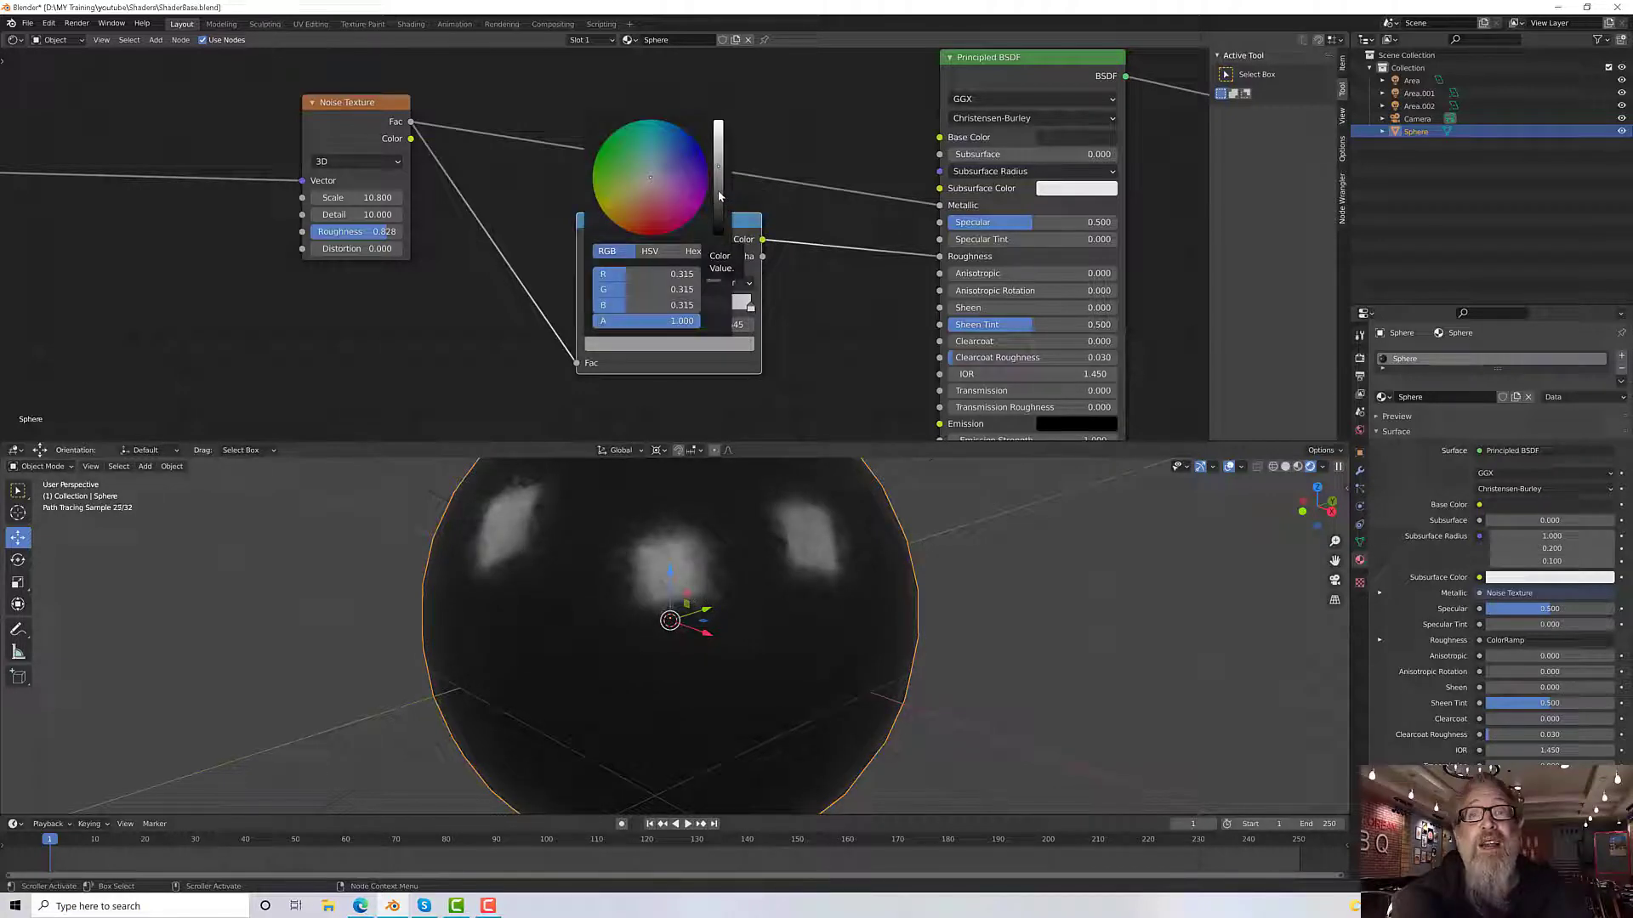
left_click_drag(718, 197, 718, 190)
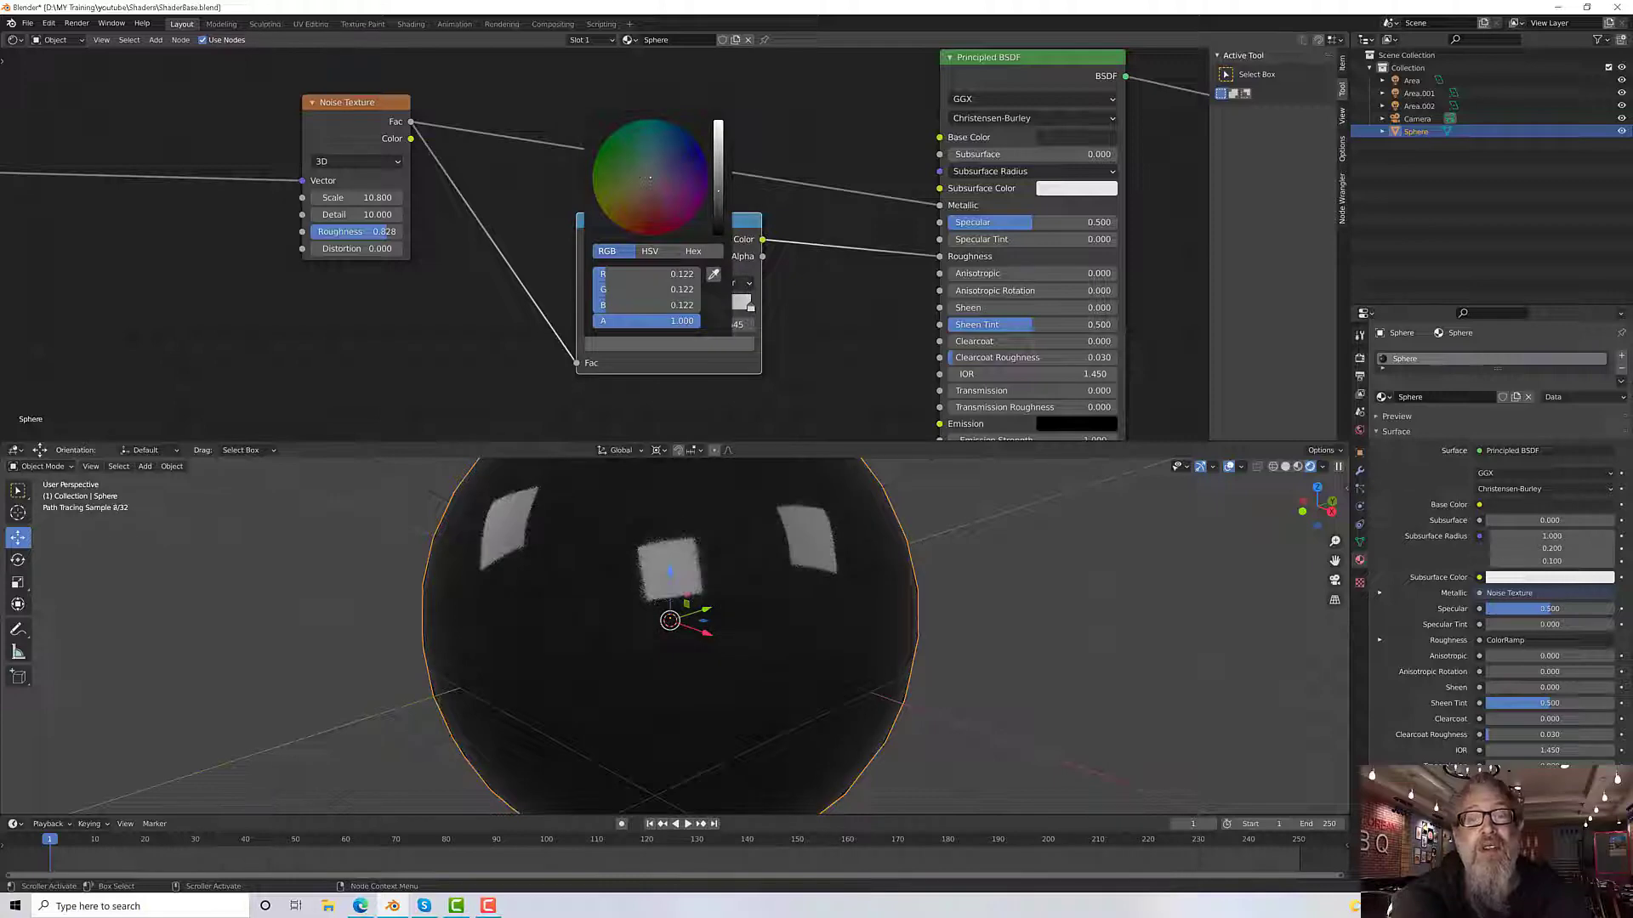
scroll(676, 551, "up", 3)
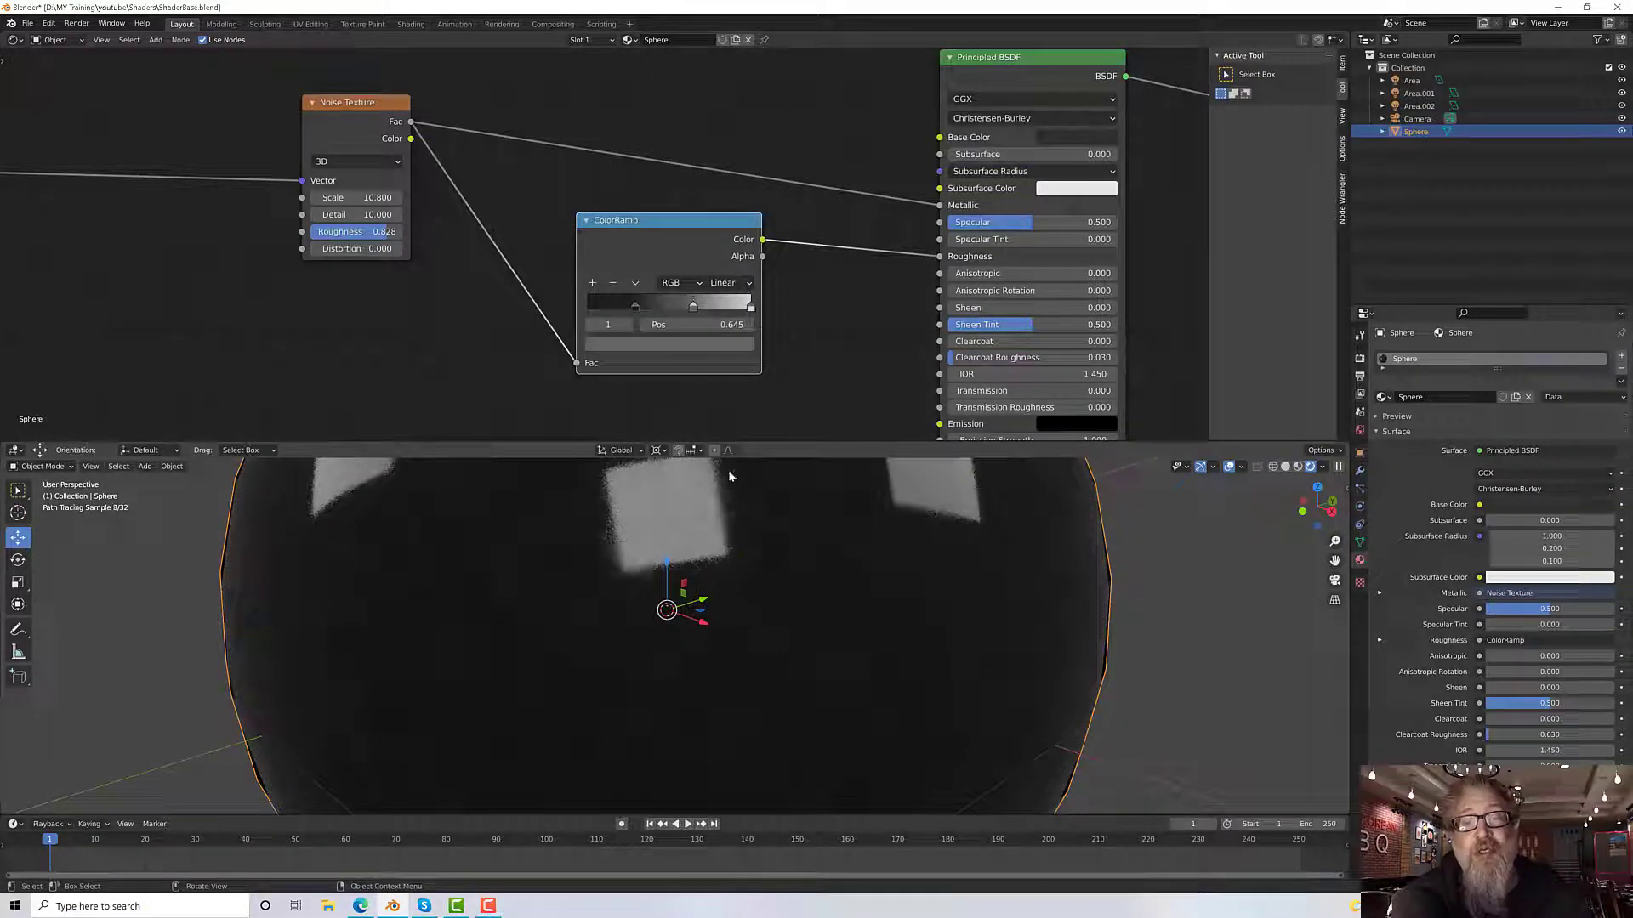
scroll(712, 563, "down", 5)
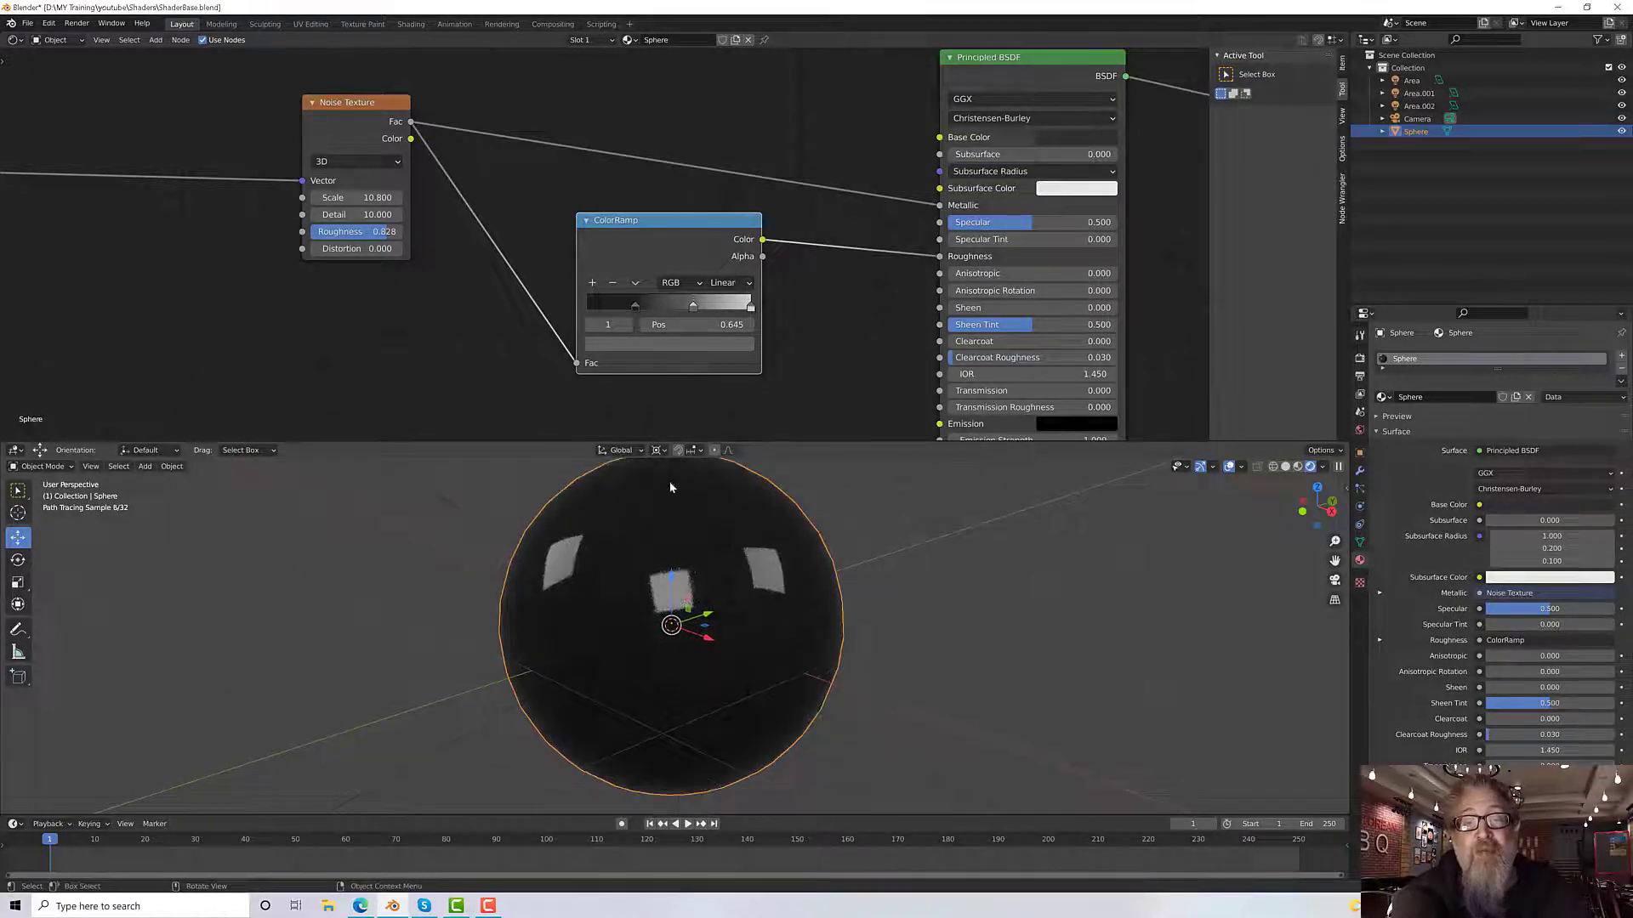
Step: Preview the ColorRamp output on the sphere and move the ramp's middle stop to about 0.621
left_click(672, 210)
left_click(666, 222)
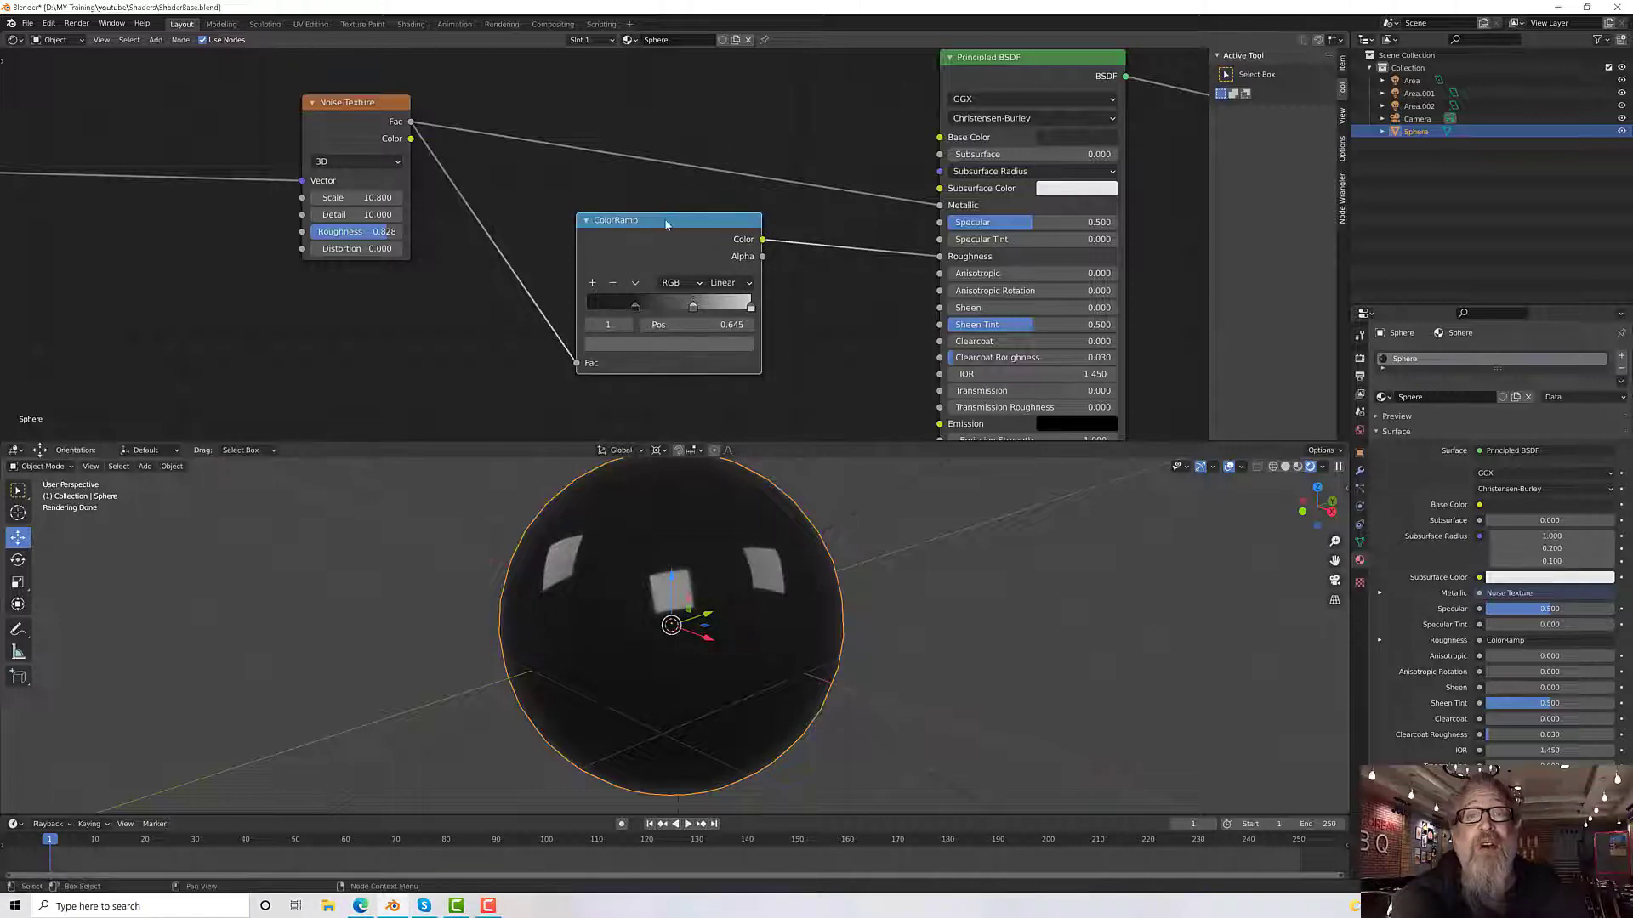
left_click(666, 223, "ctrl+shift")
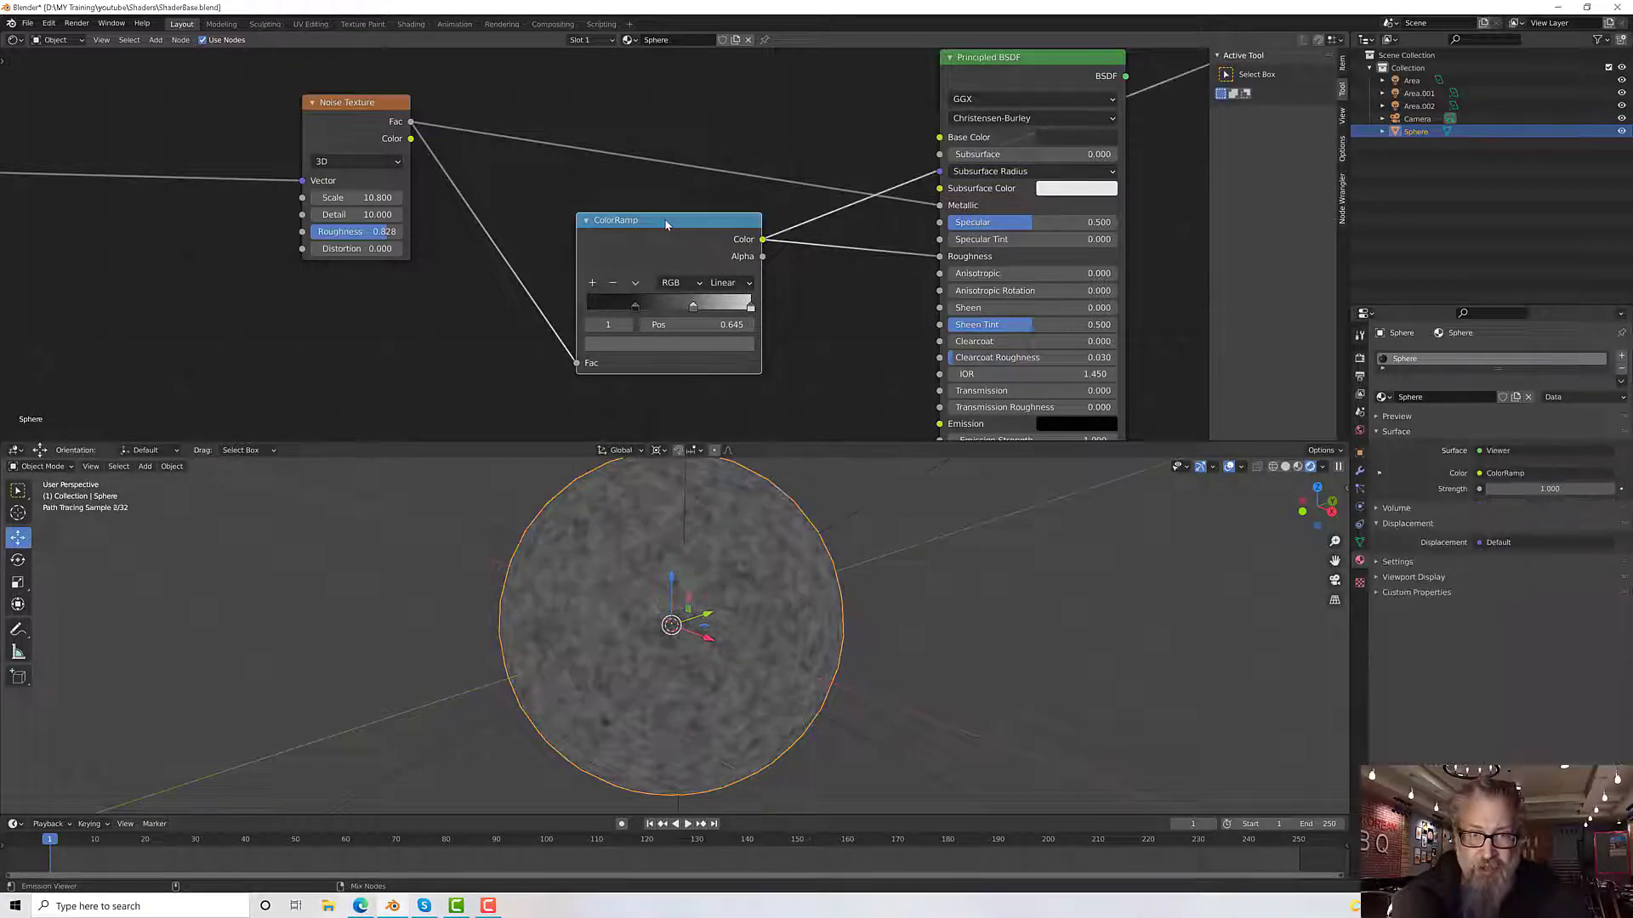
scroll(650, 629, "up", 2)
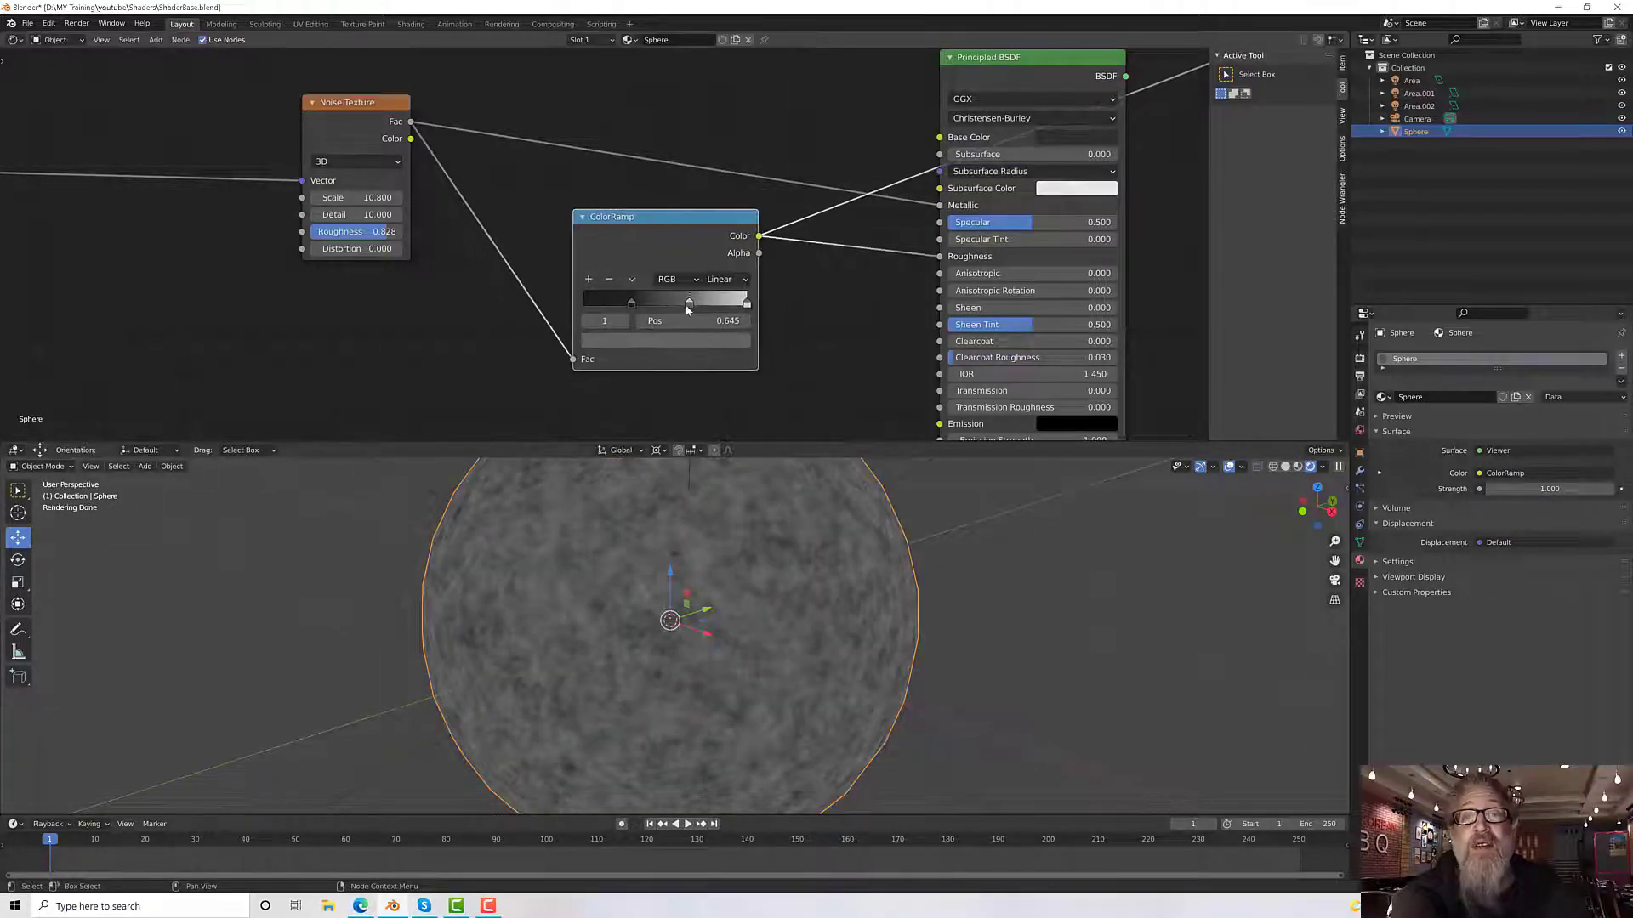
mouse_move(690, 308)
left_mouse_down()
mouse_move(662, 307)
mouse_move(704, 312)
mouse_move(682, 317)
left_mouse_up()
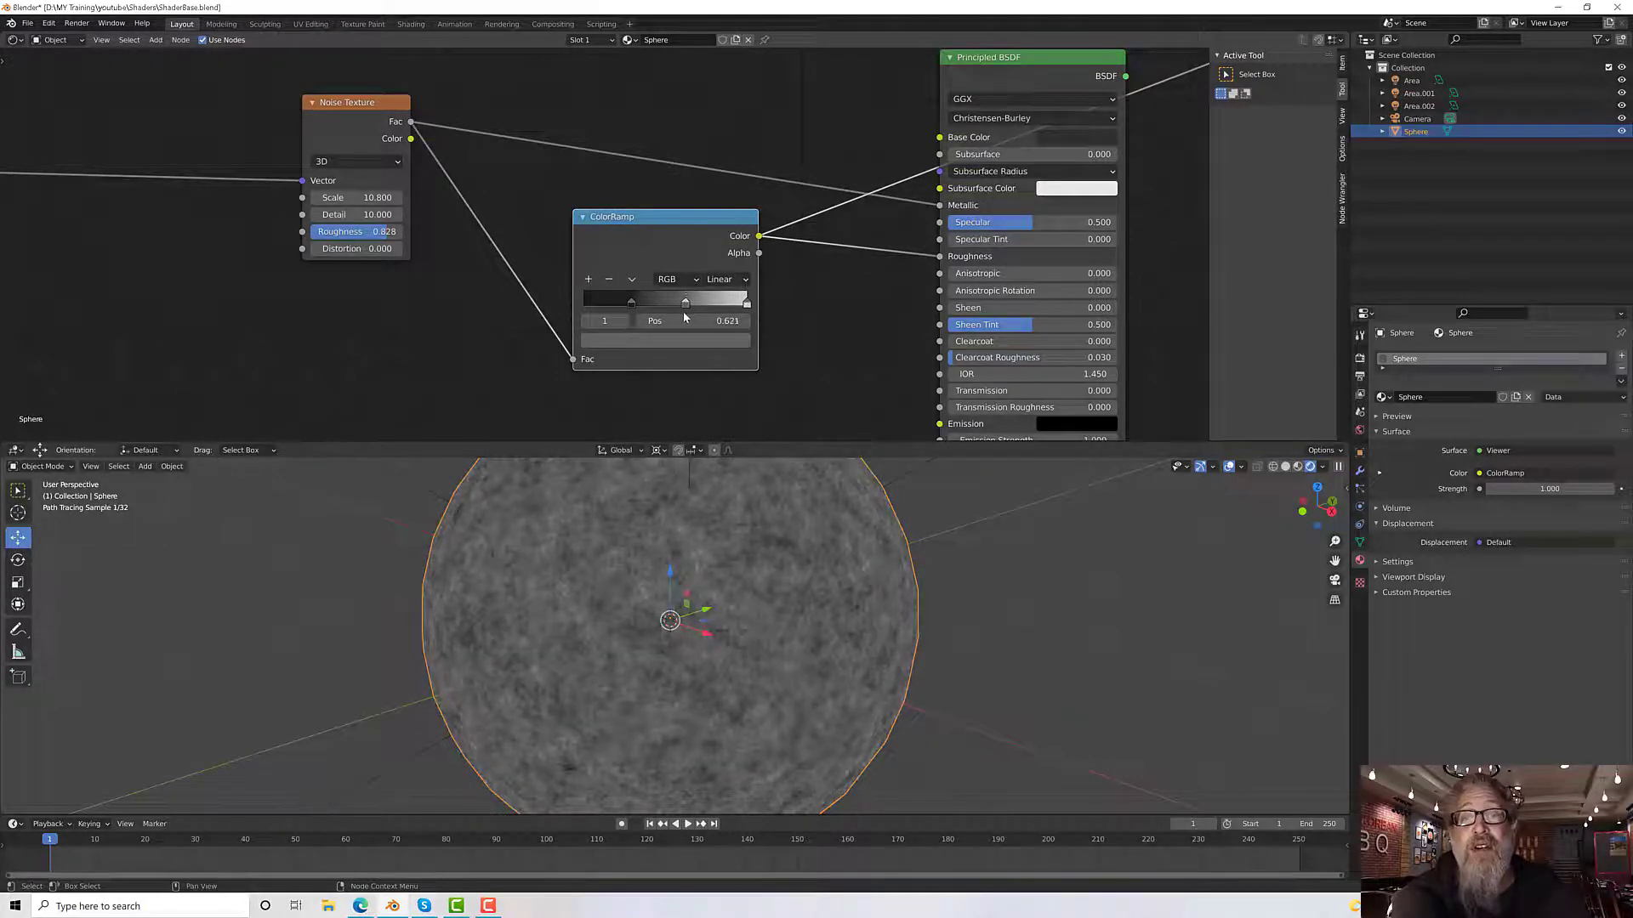
Step: Connect the ColorRamp's Color output to Metallic in place of the noise, and view the Principled BSDF result on the sphere
middle_click_drag(768, 319, 733, 324)
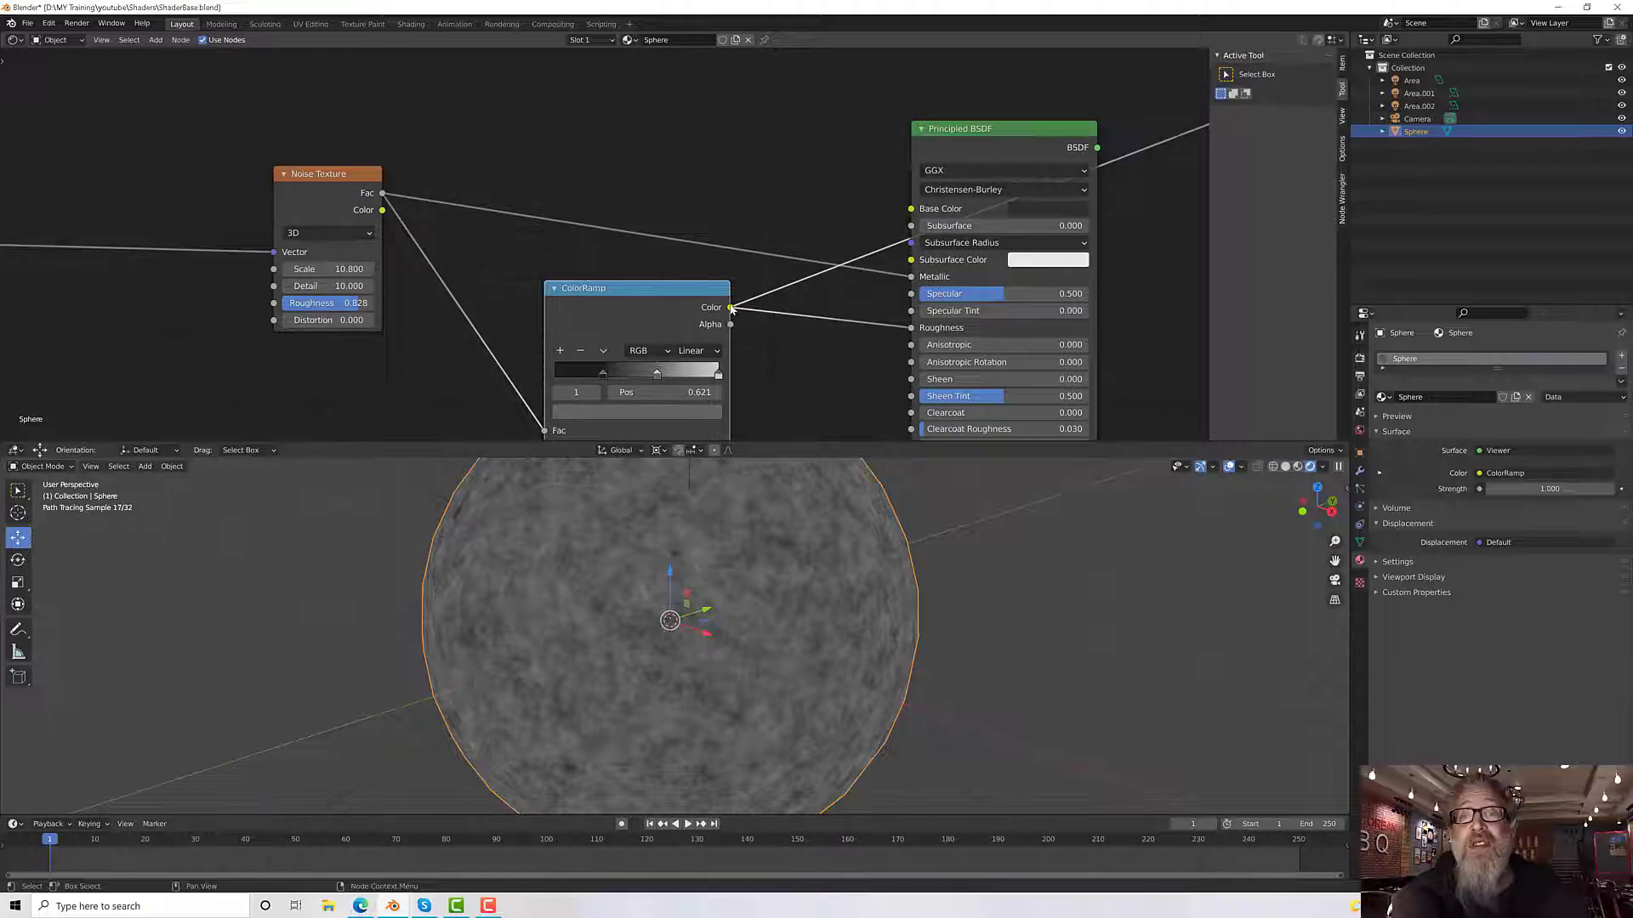
left_click_drag(732, 309, 912, 279)
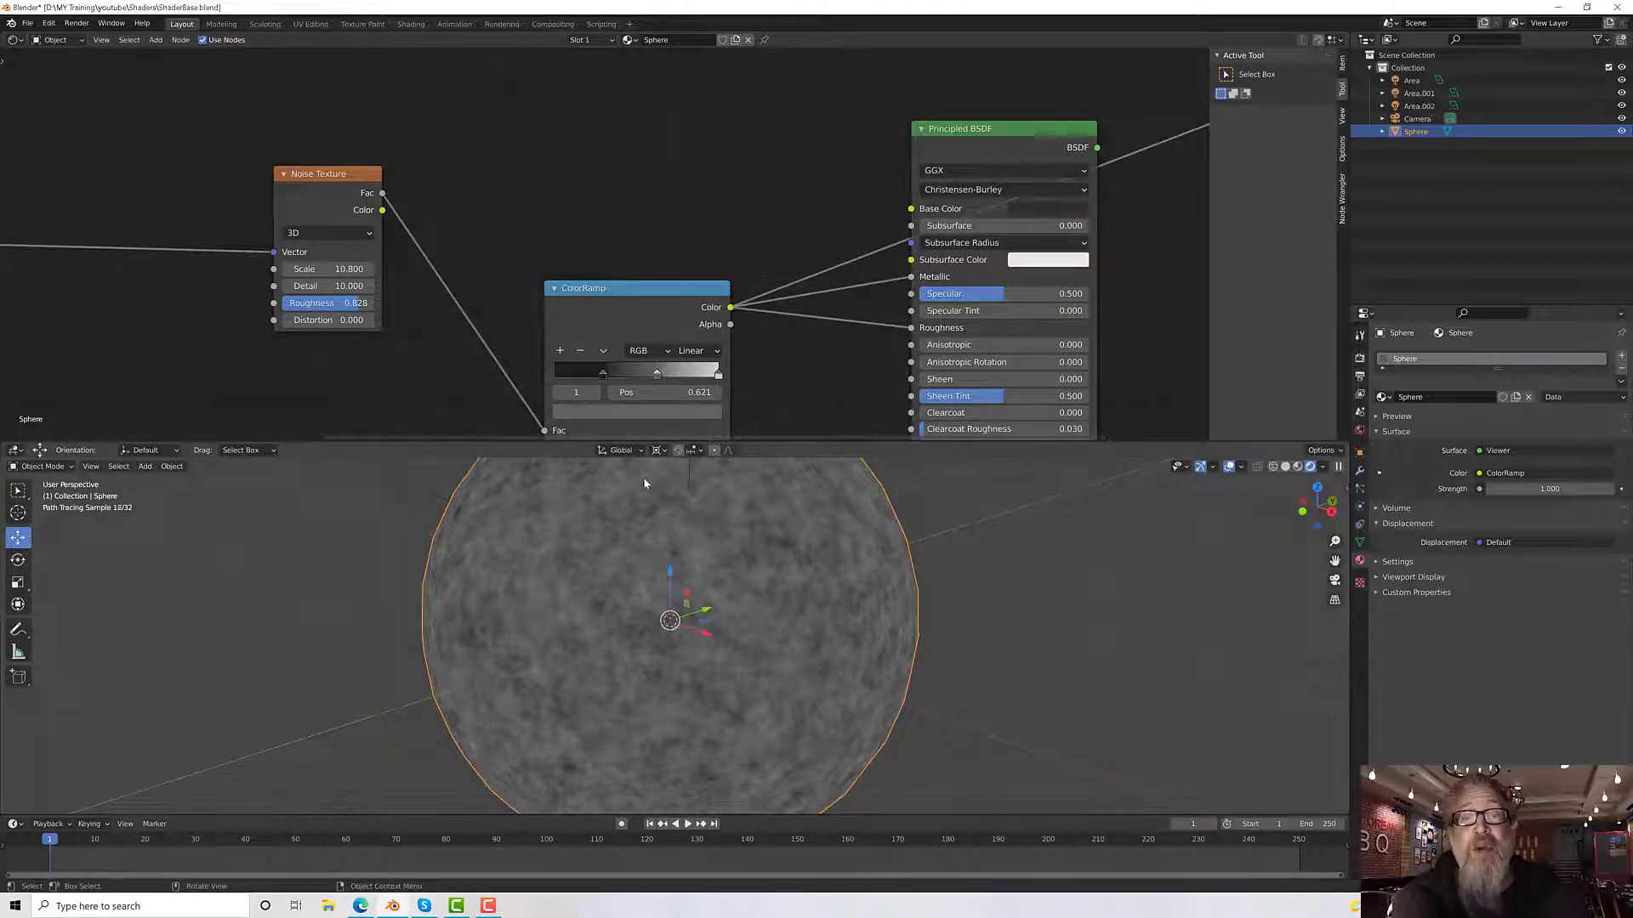
left_click(1018, 130, "ctrl+shift")
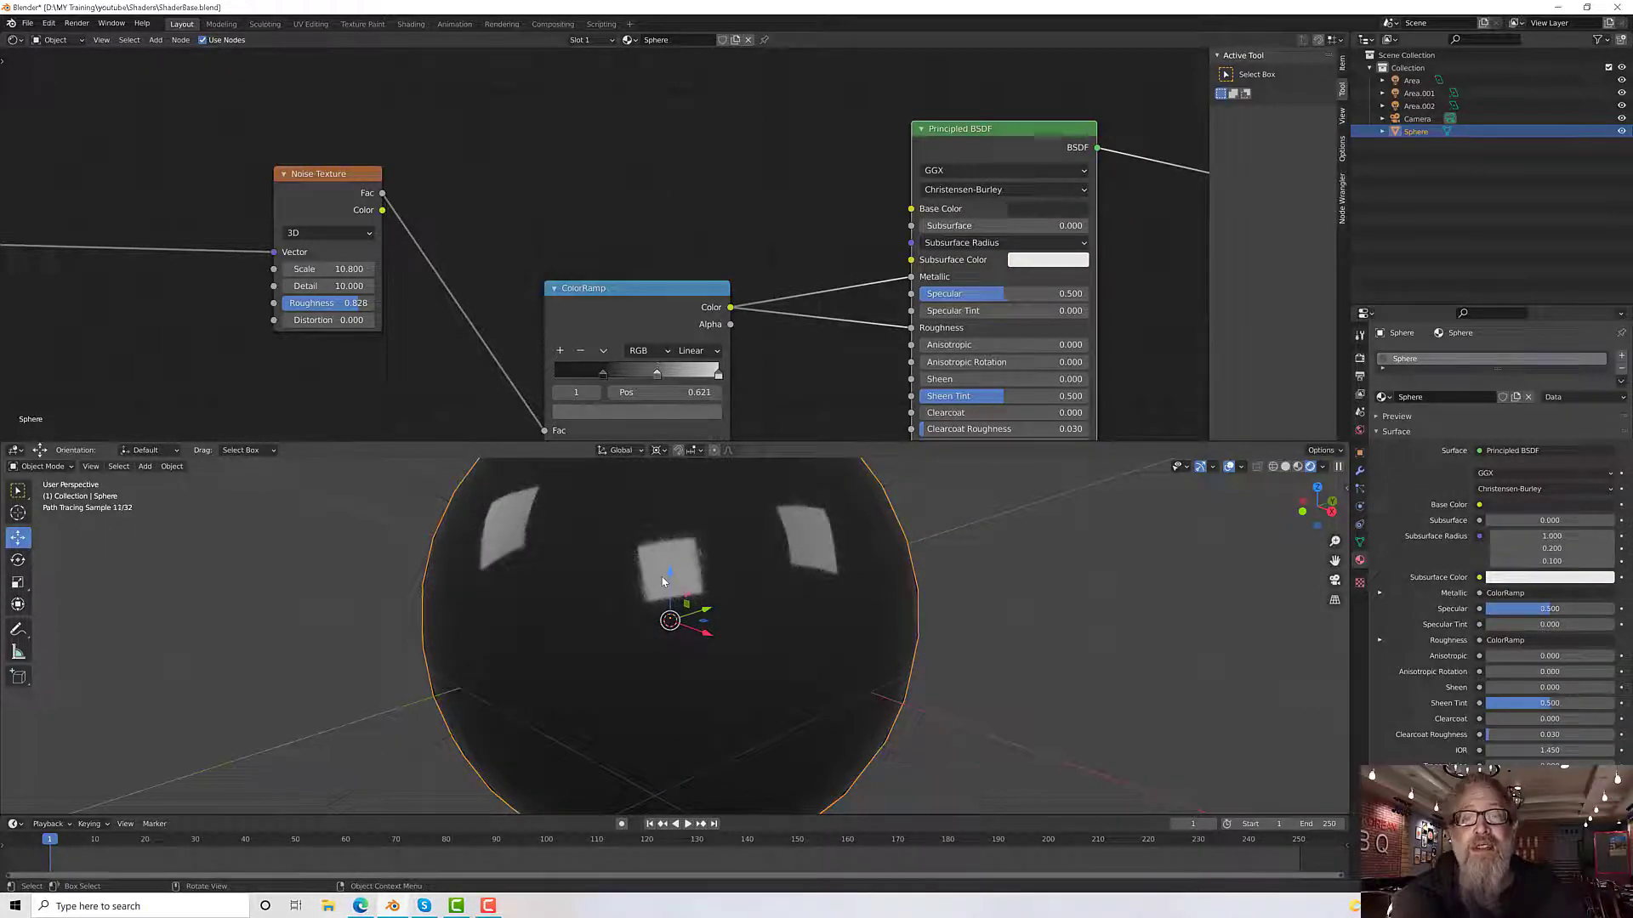
scroll(659, 587, "up", 4)
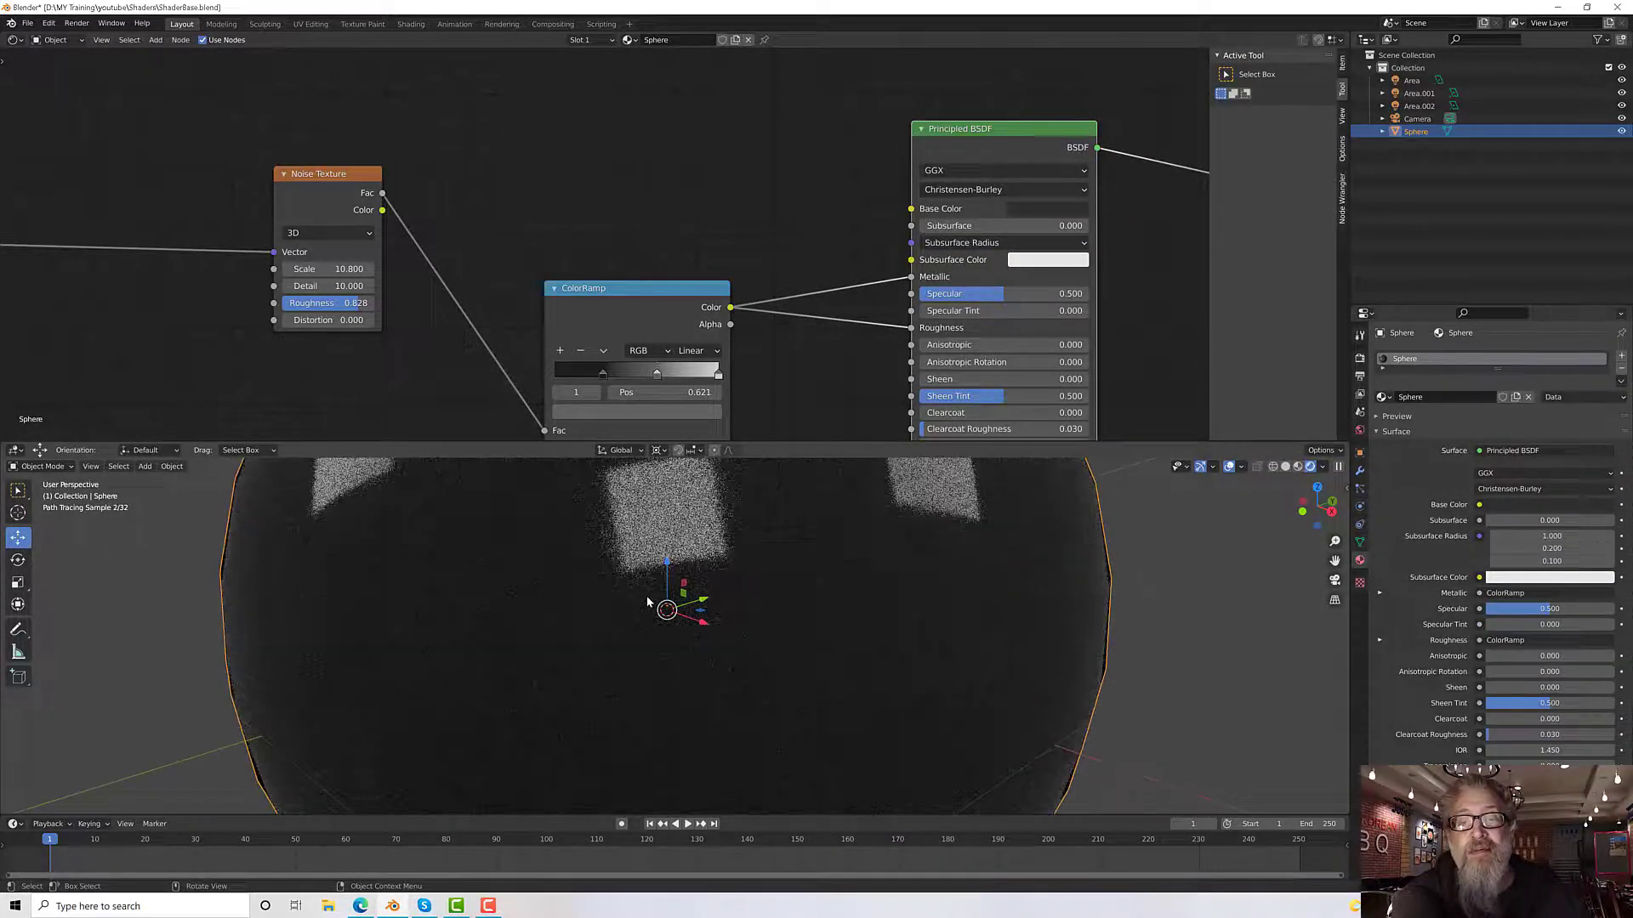
scroll(646, 595, "down", 4)
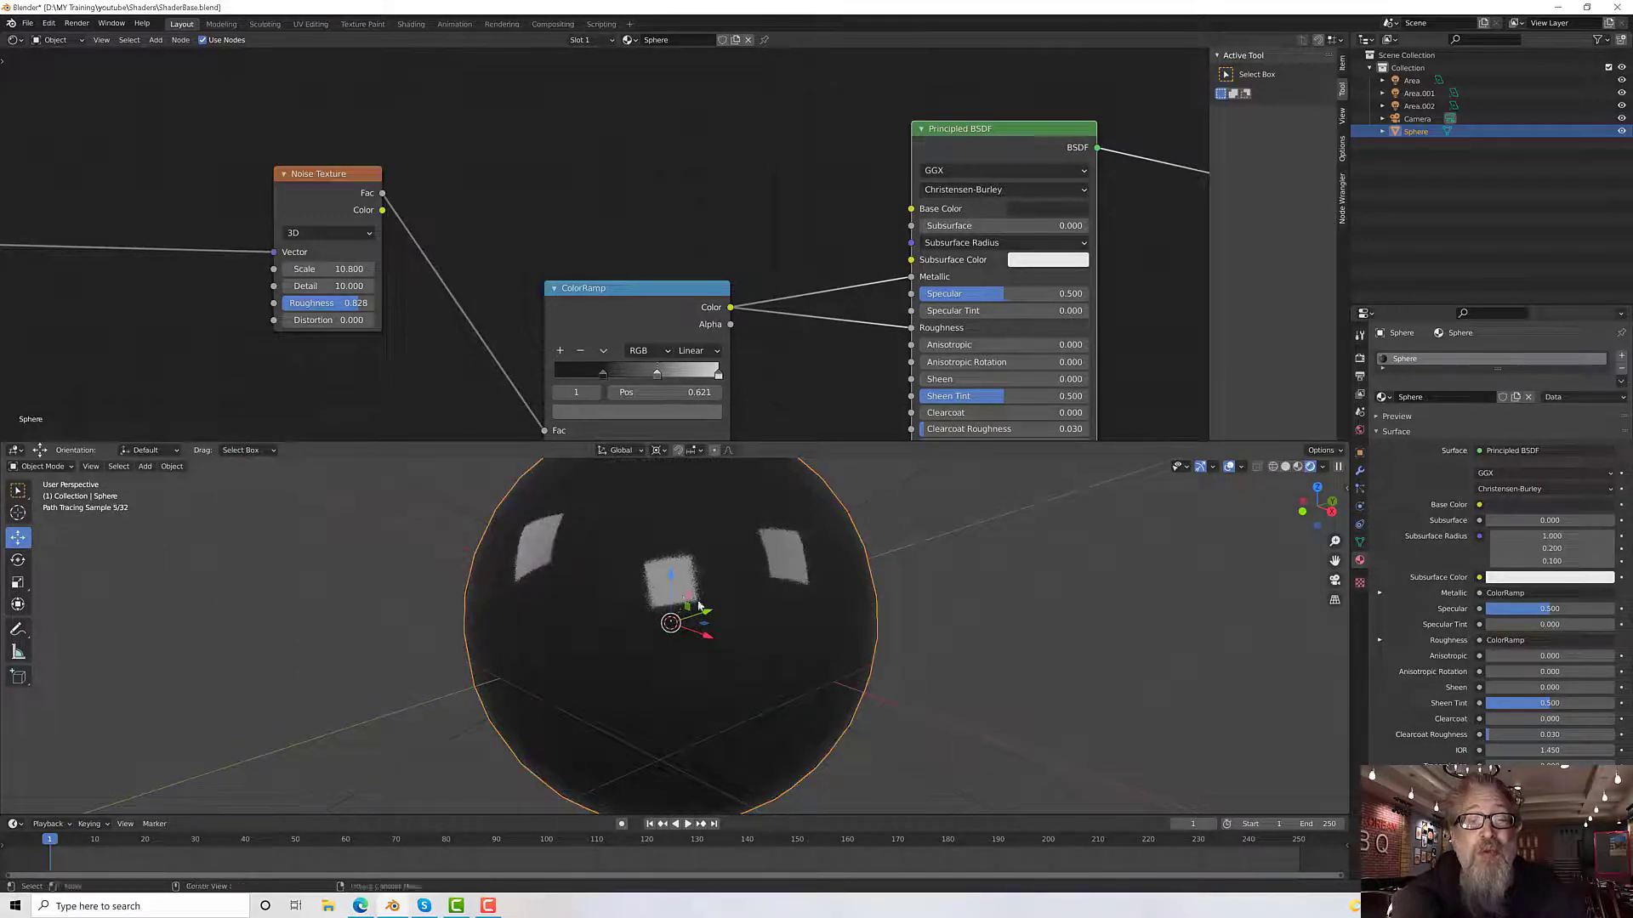
scroll(681, 621, "down", 3)
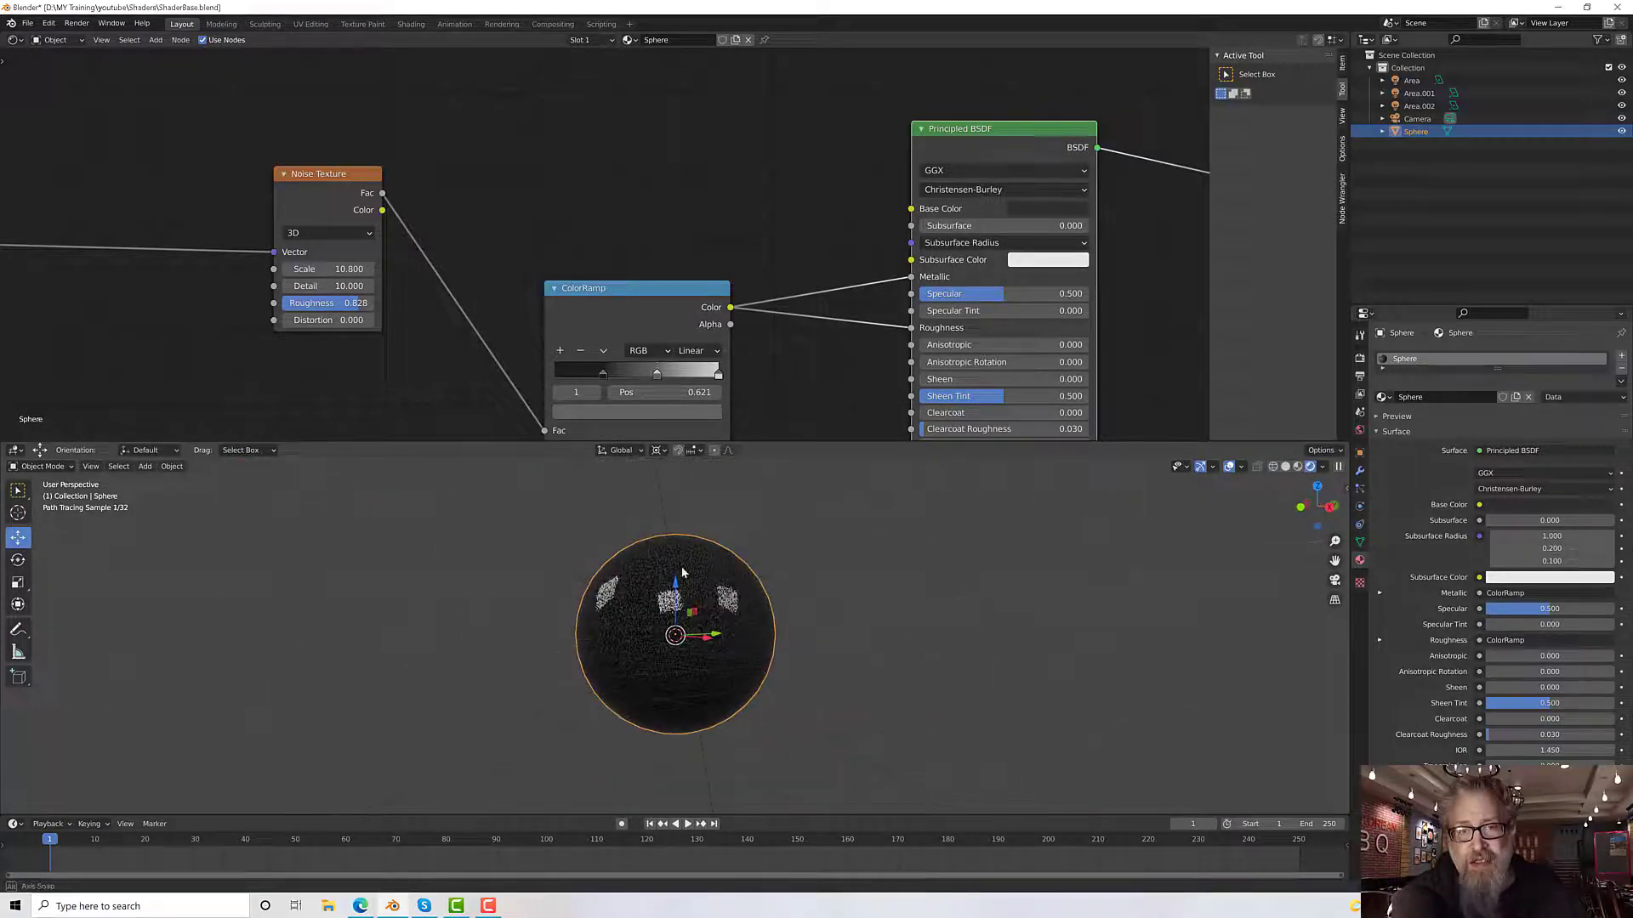
Step: Tidy the node layout by nudging the Noise Texture and placing the ColorRamp higher, between it and the Principled BSDF
left_click_drag(626, 287, 666, 242)
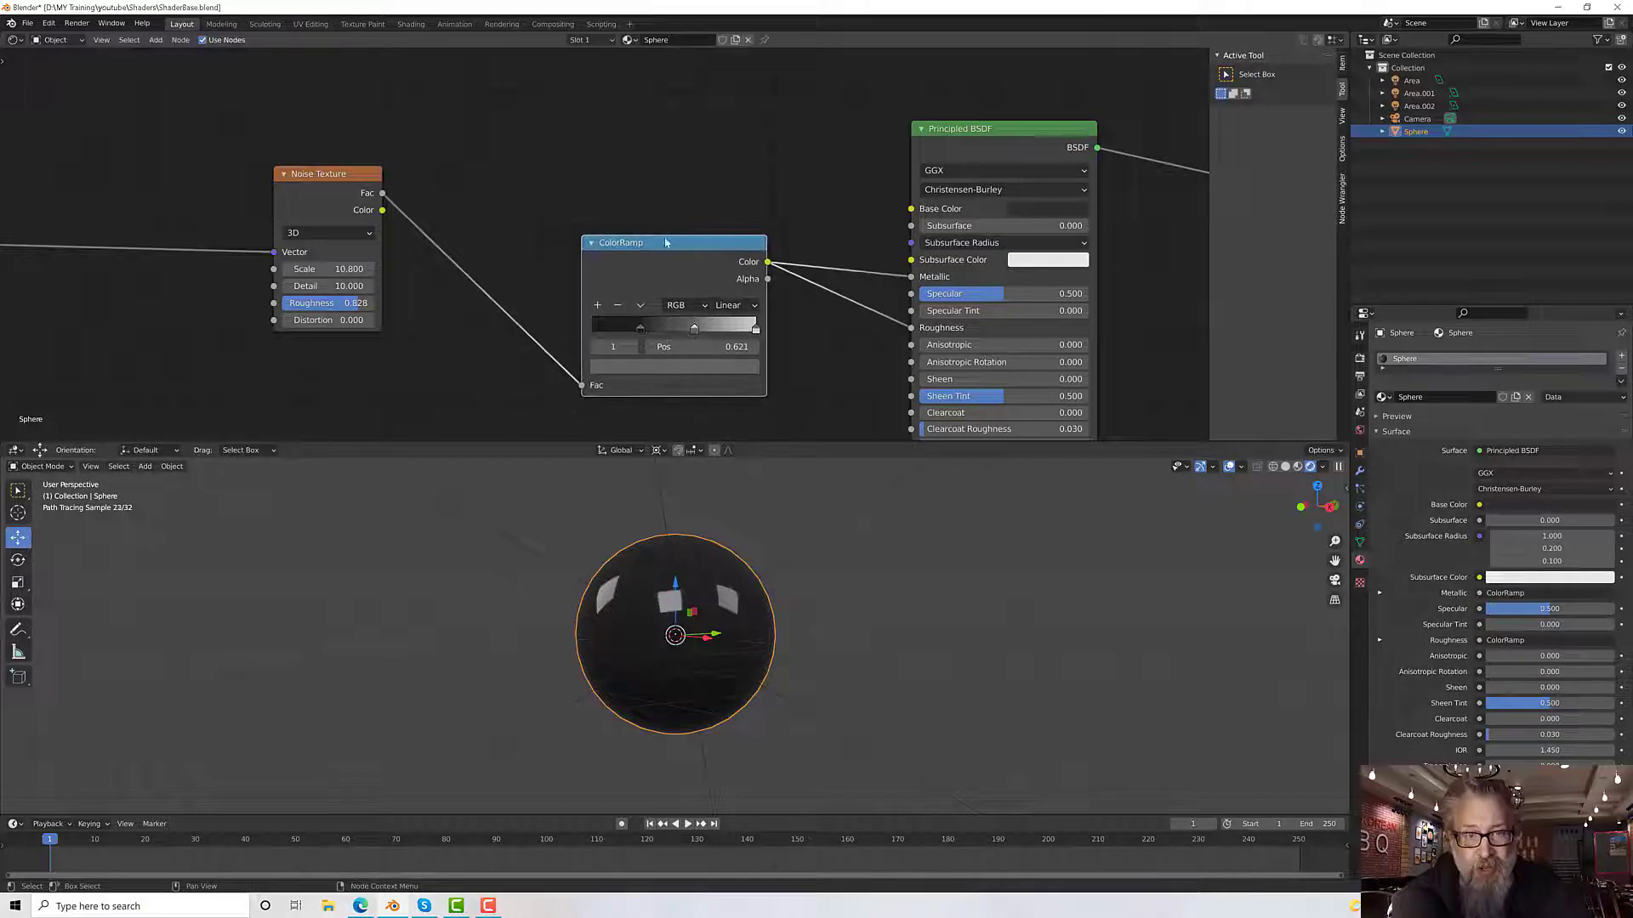
left_click_drag(308, 173, 316, 174)
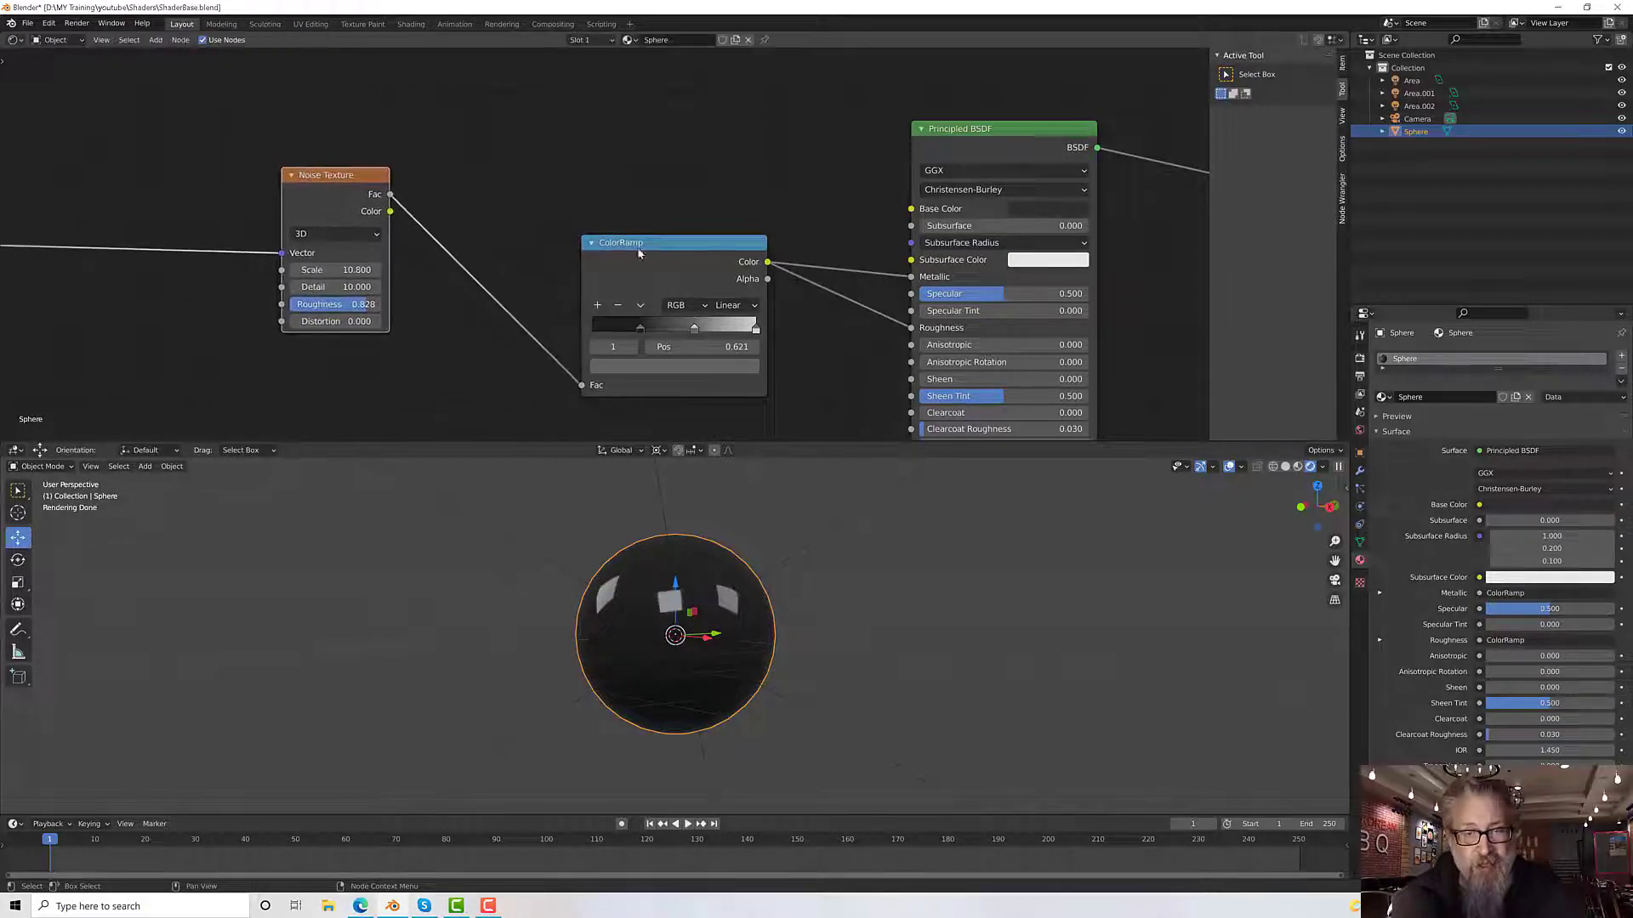
left_click_drag(673, 246, 661, 233)
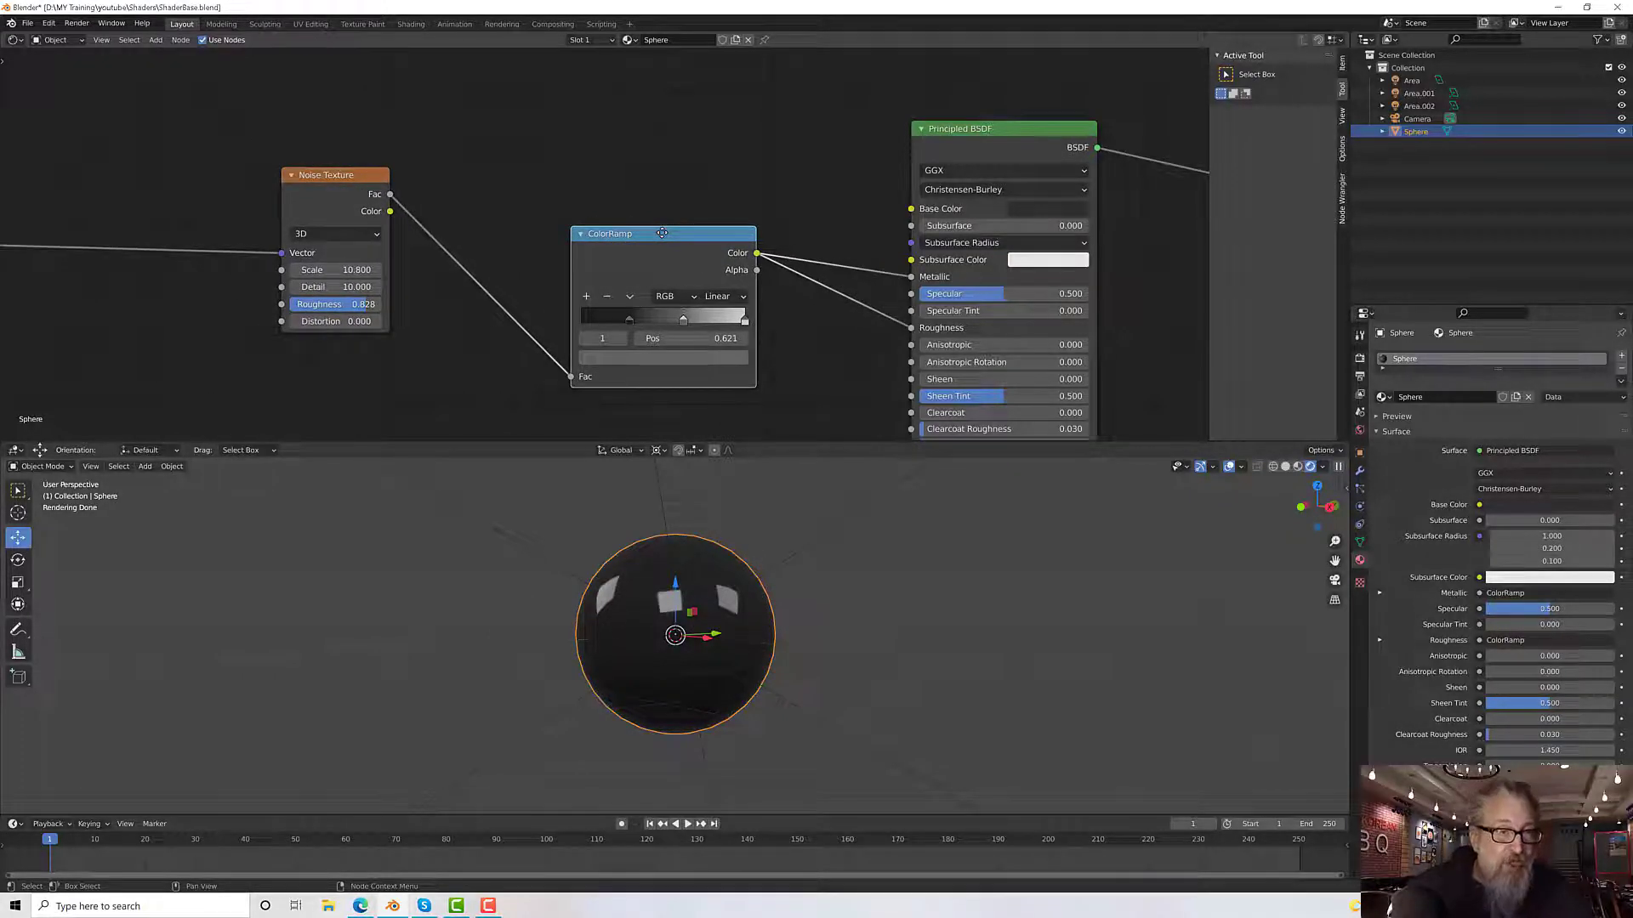
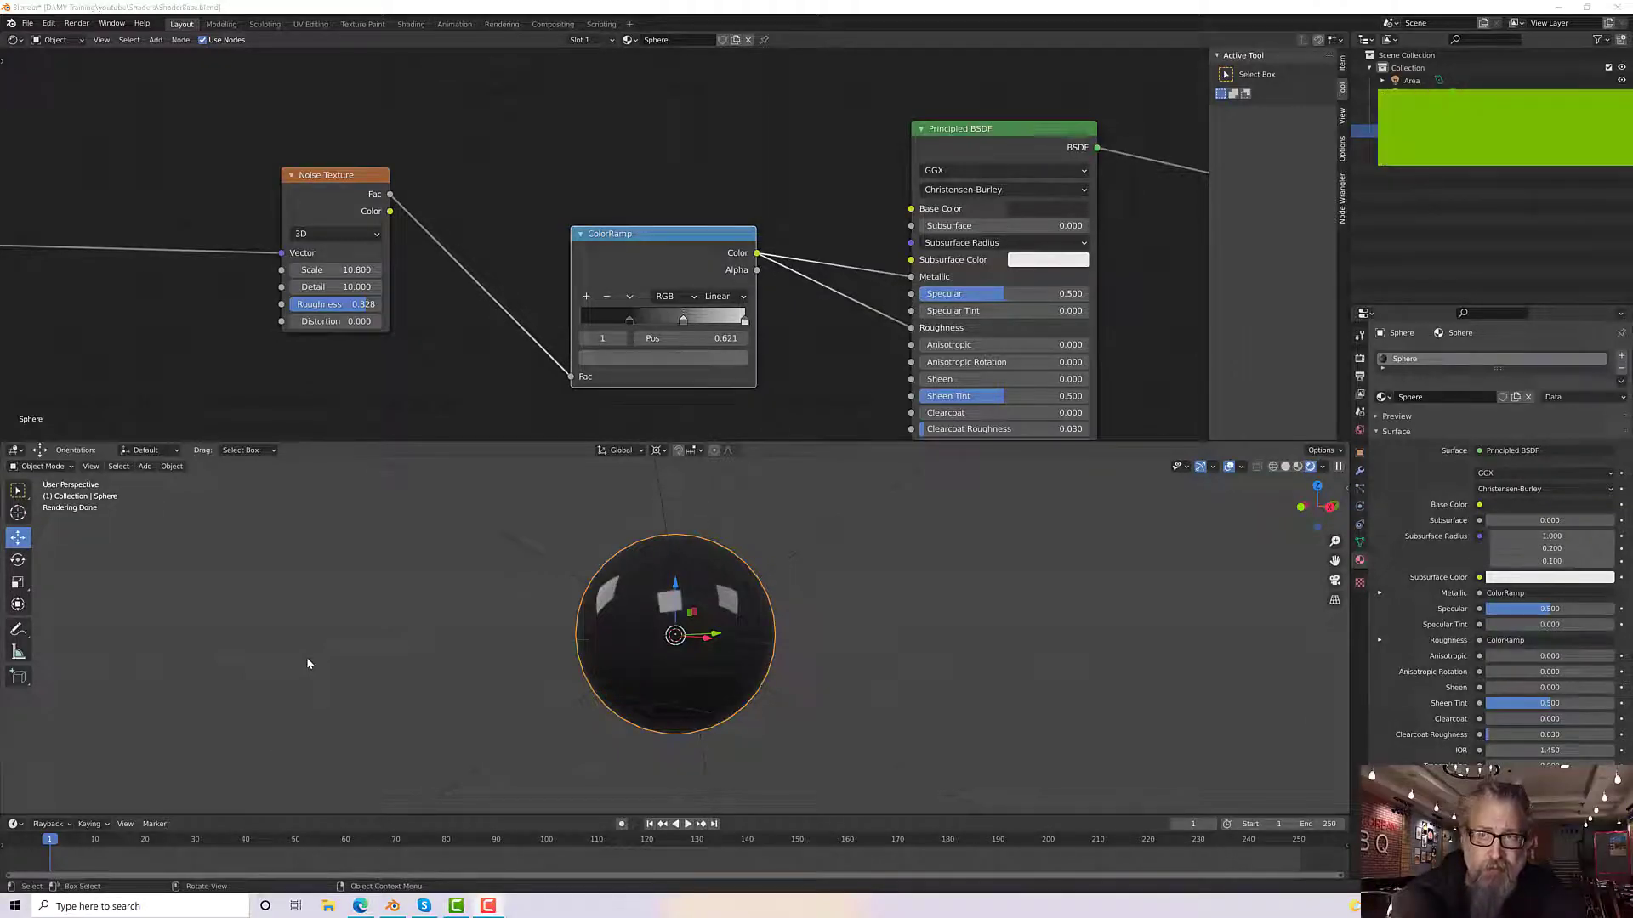
scroll(377, 553, "down", 2)
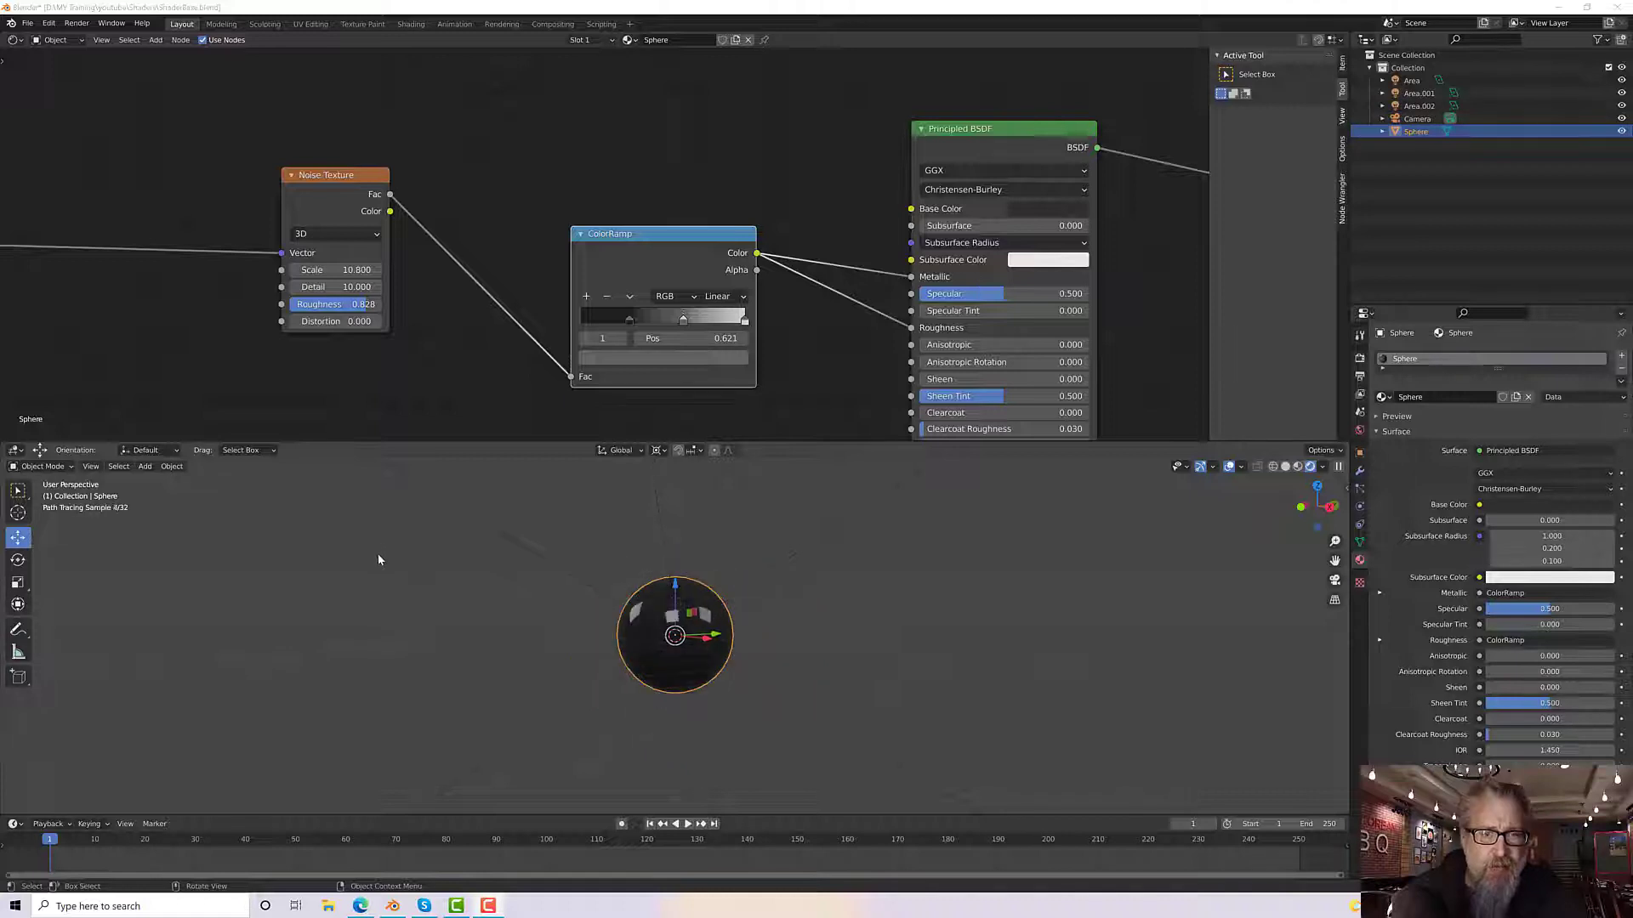
scroll(378, 553, "up", 1)
left_click_drag(641, 234, 608, 133)
scroll(608, 132, "down", 2)
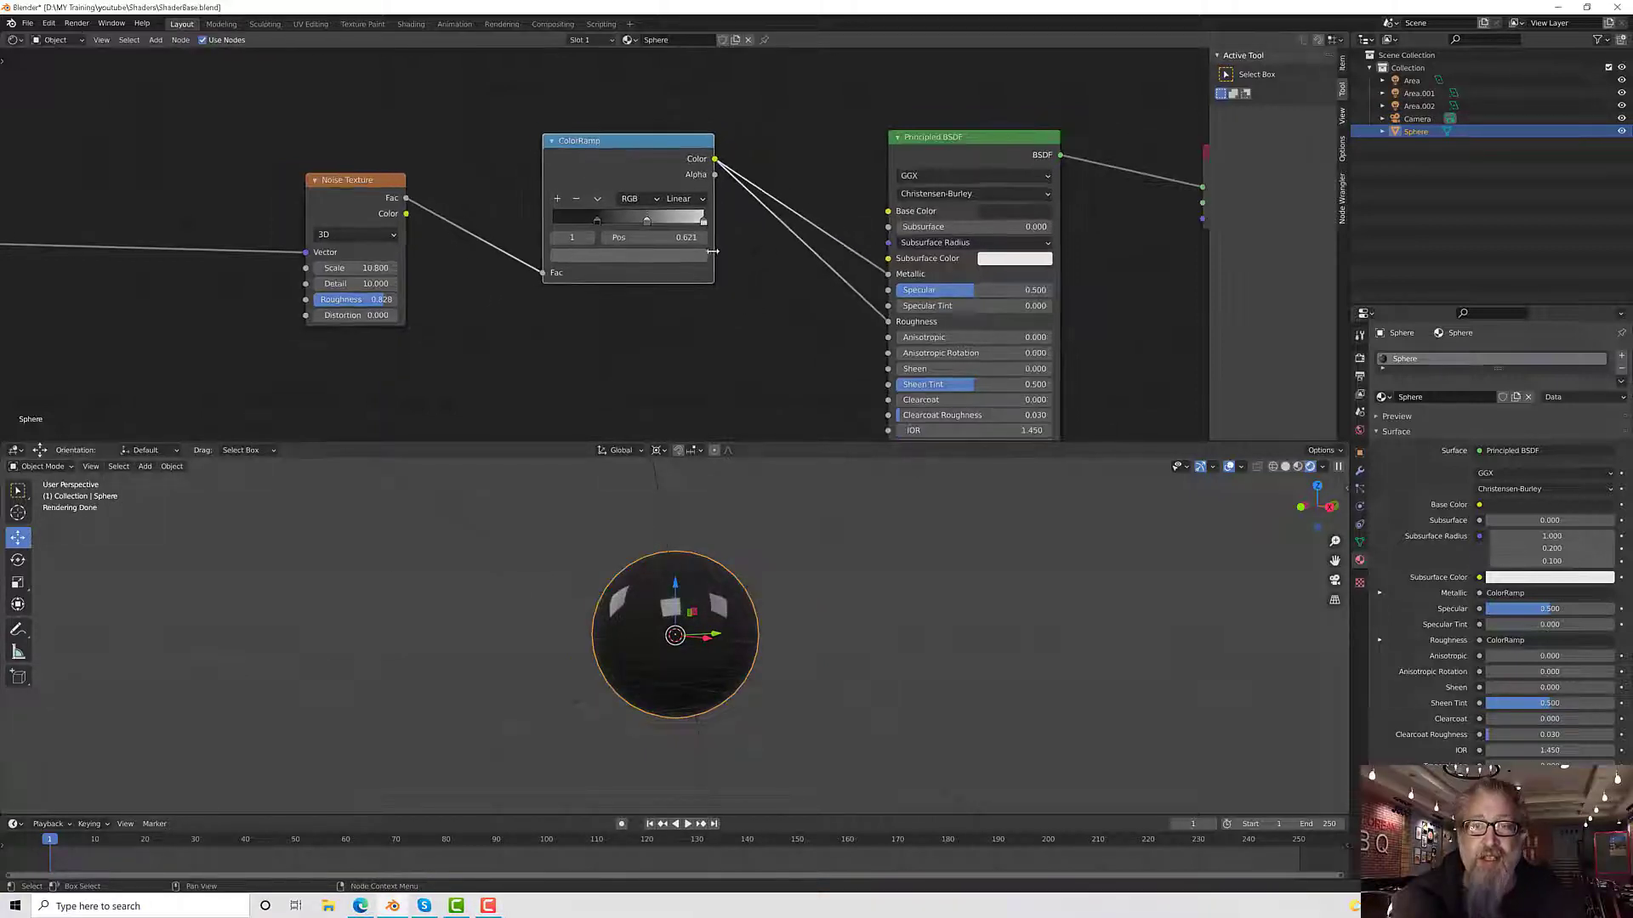
Step: Move the Principled BSDF node slightly higher in the node layout, keeping its lower inputs in view
left_click_drag(852, 182, 851, 103)
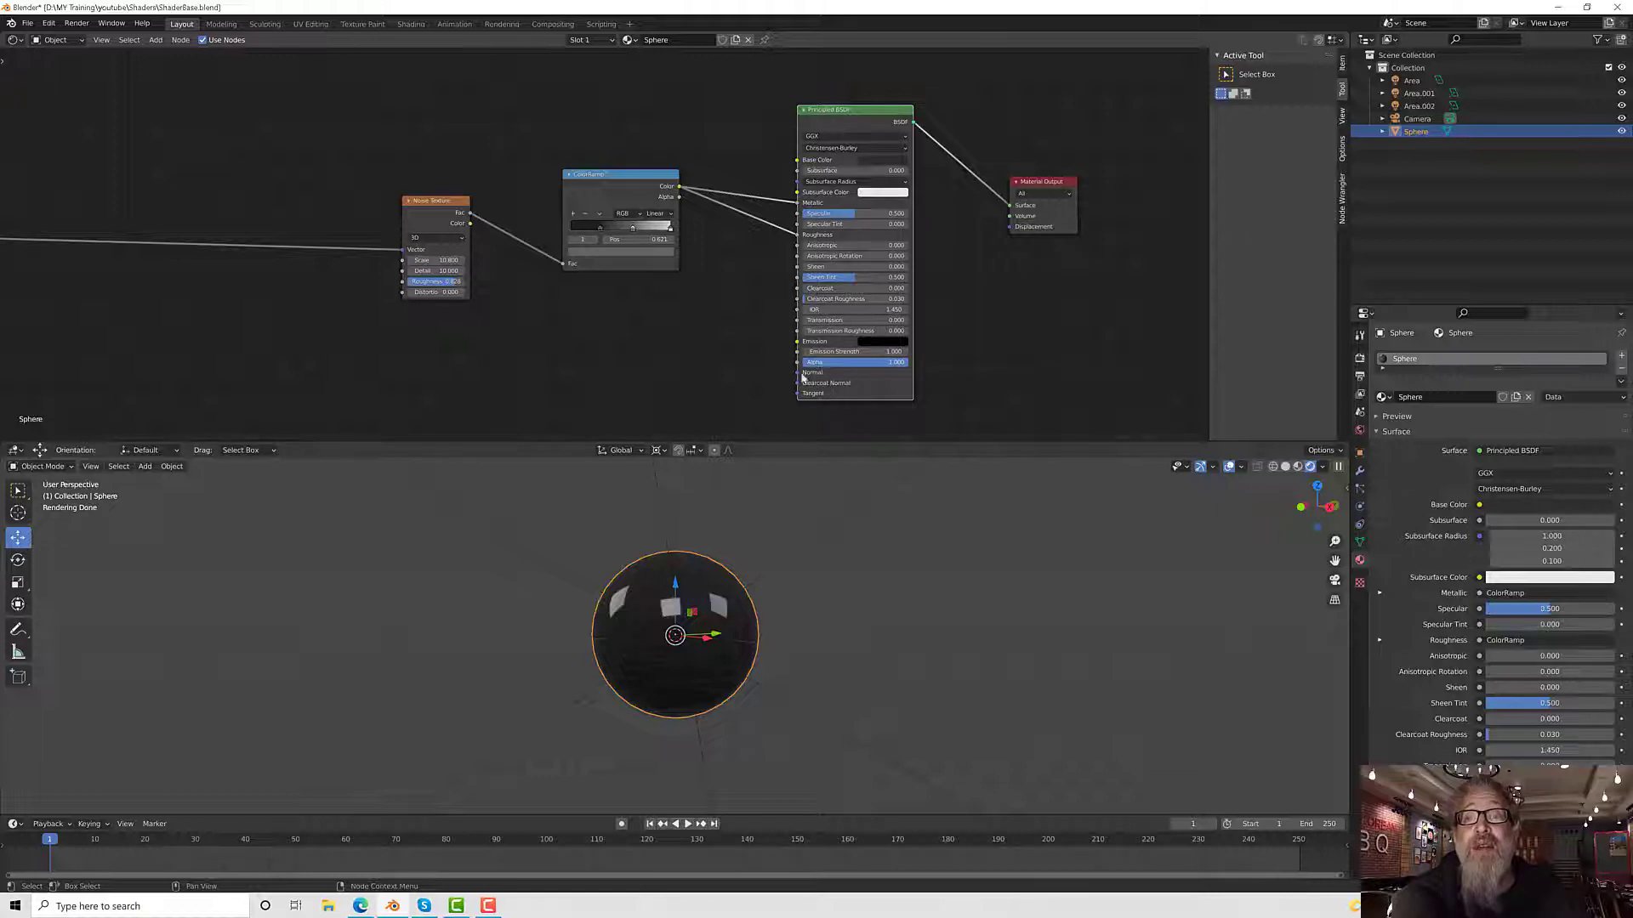
left_click_drag(844, 118, 846, 113)
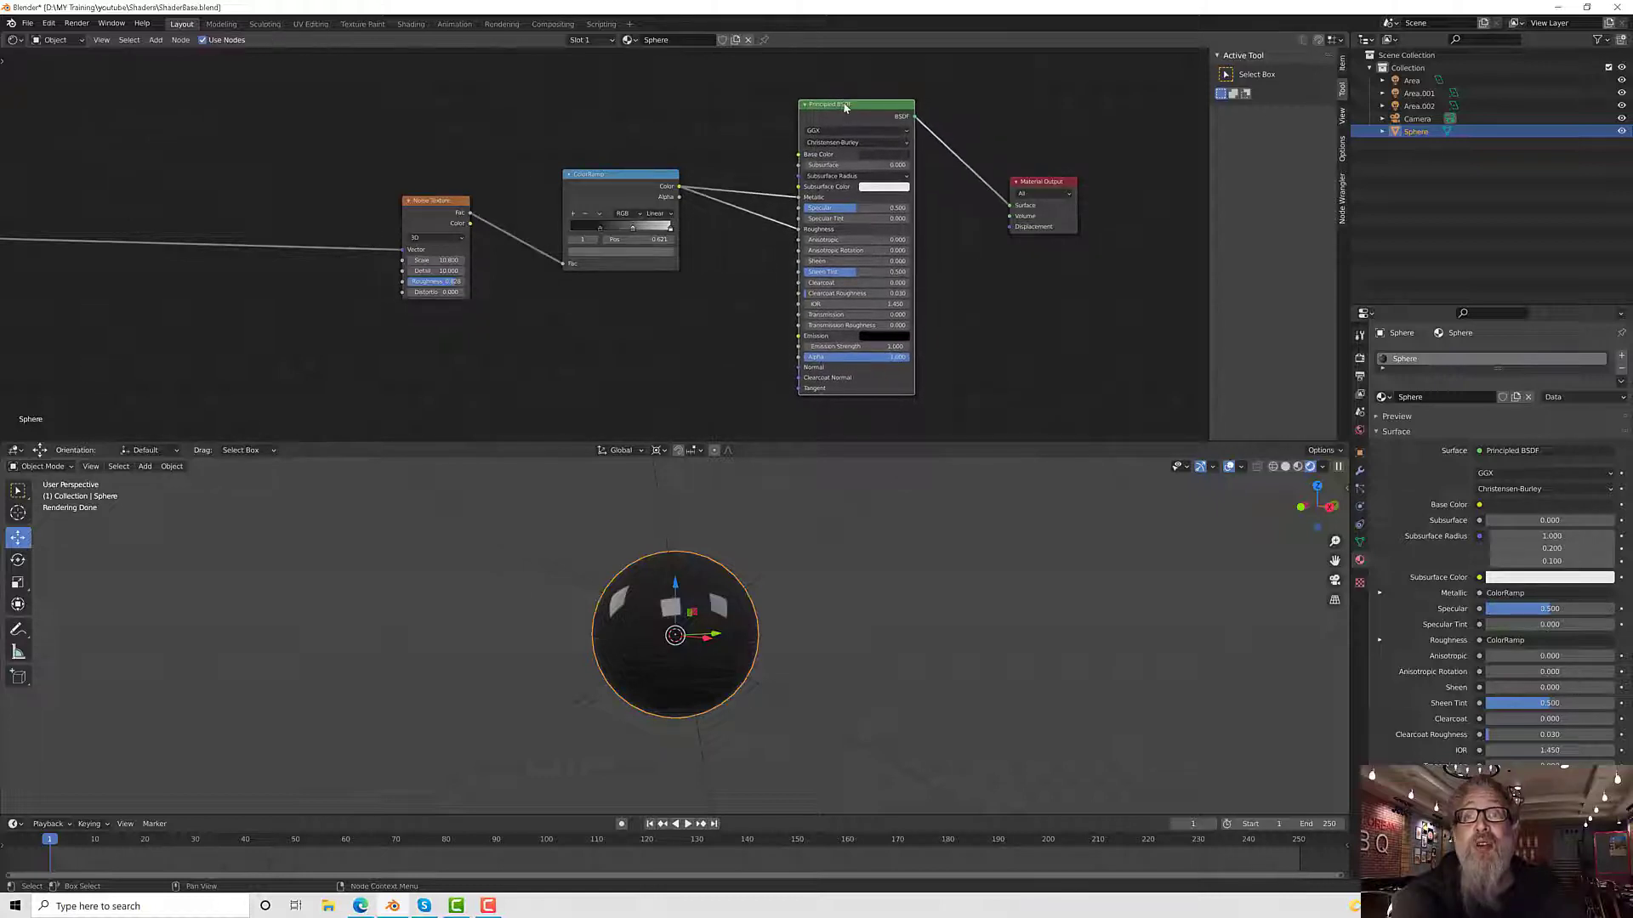
scroll(797, 379, "up", 1)
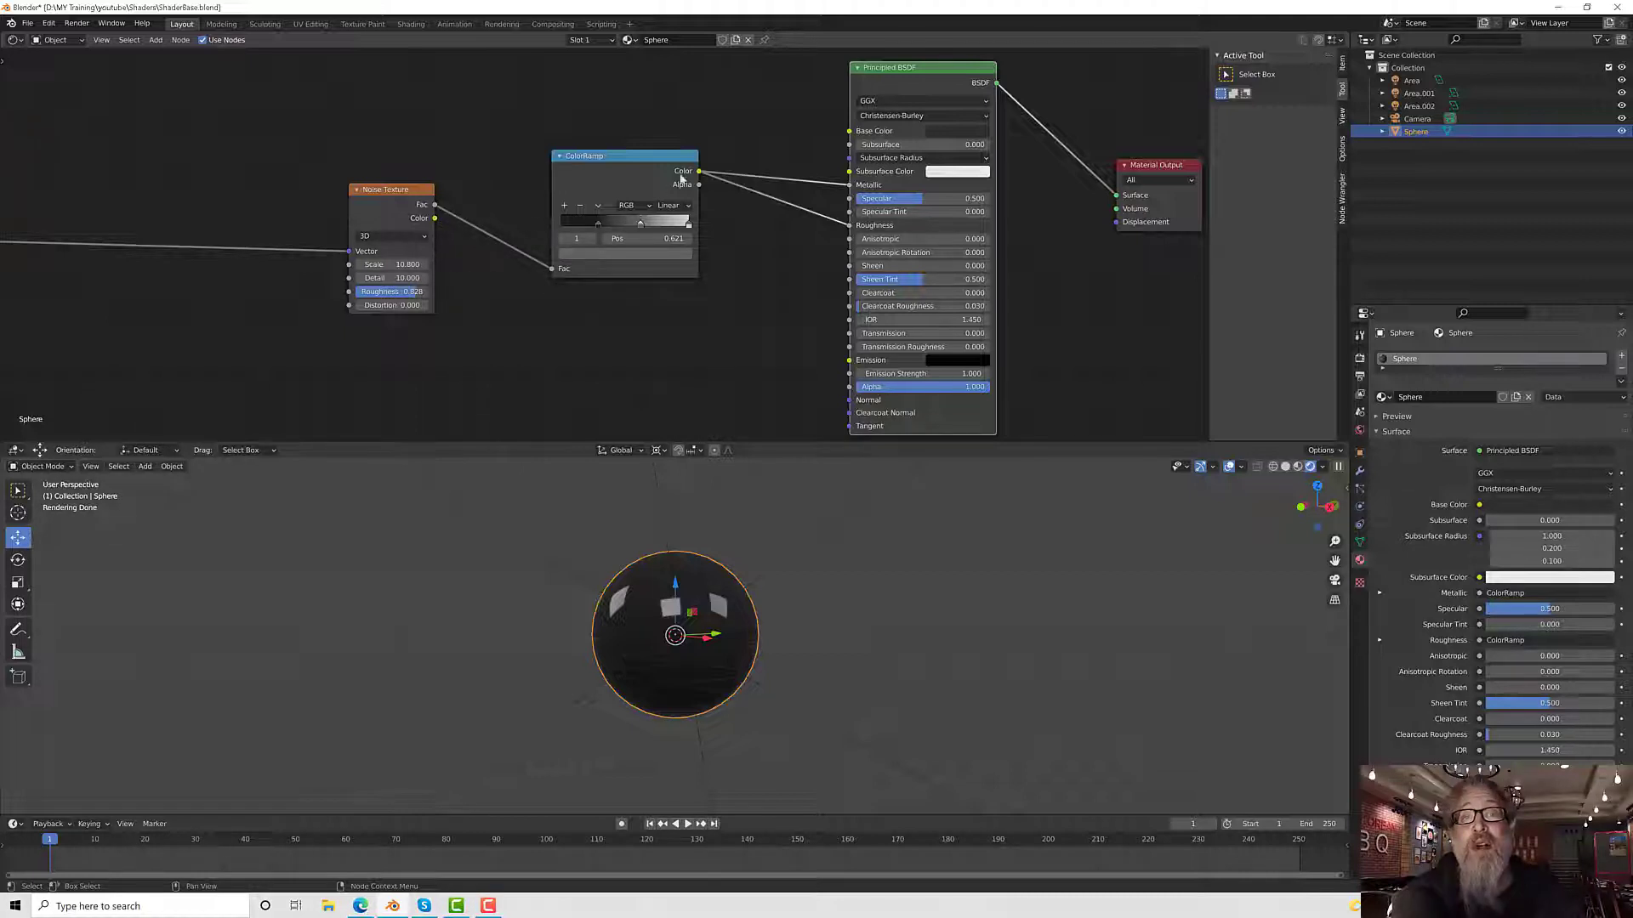
mouse_move(758, 314)
middle_mouse_down()
mouse_move(786, 283)
mouse_move(762, 325)
middle_mouse_up()
scroll(779, 297, "down", 1)
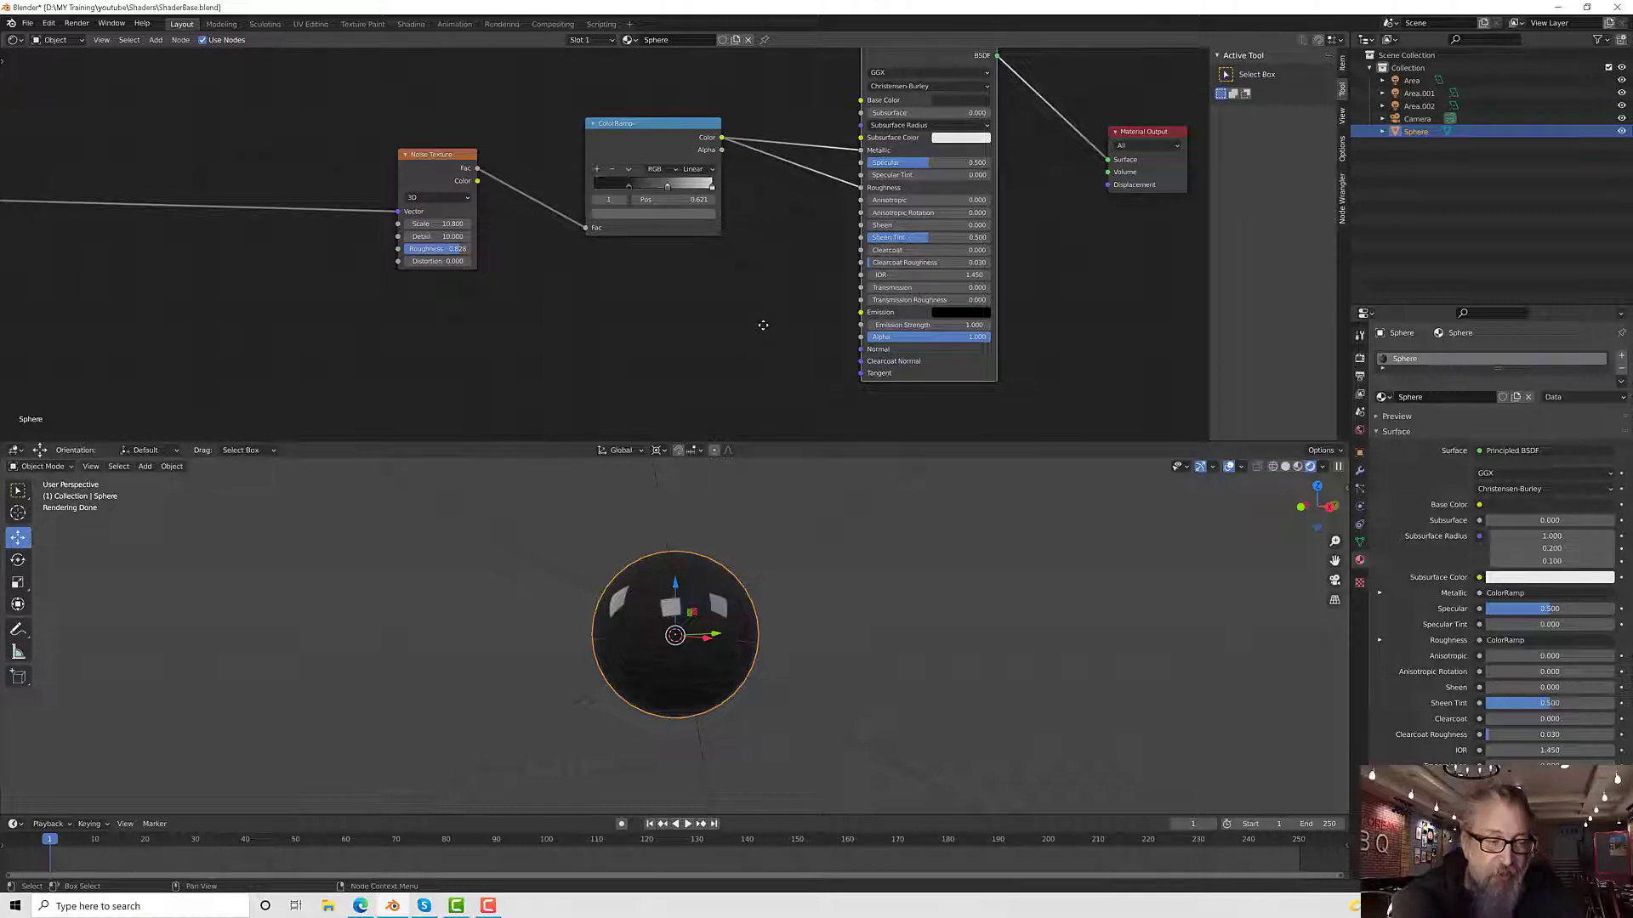
Step: Add a Bump node below the ColorRamp, between the Noise Texture and the Principled BSDF
left_click(597, 317)
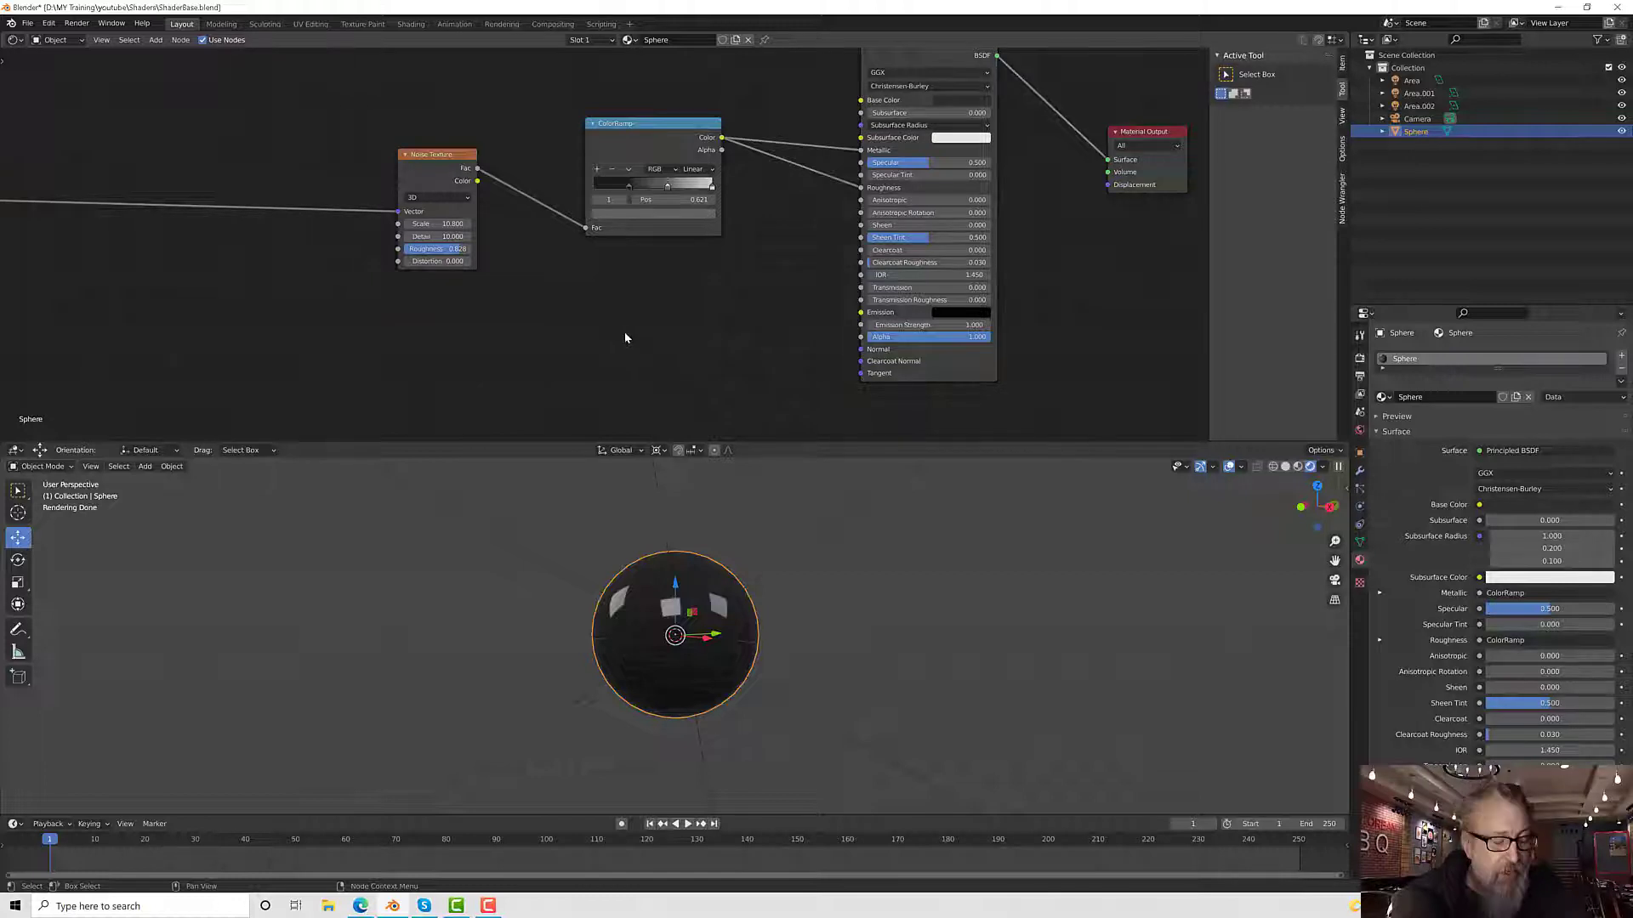
key("shift+a")
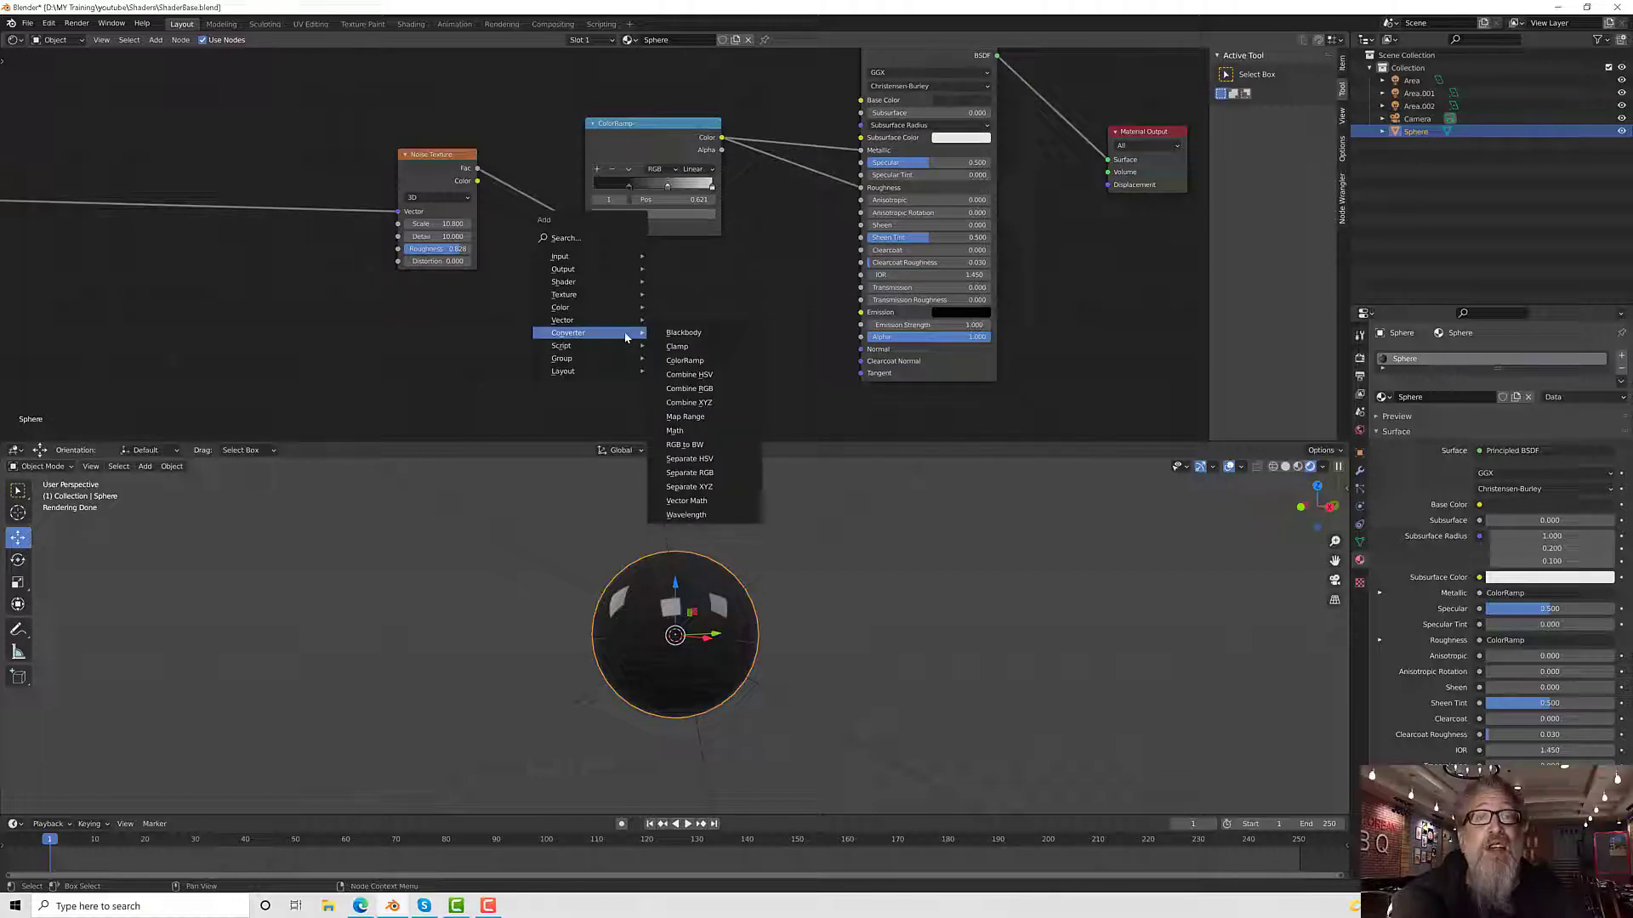
mouse_move(617, 320)
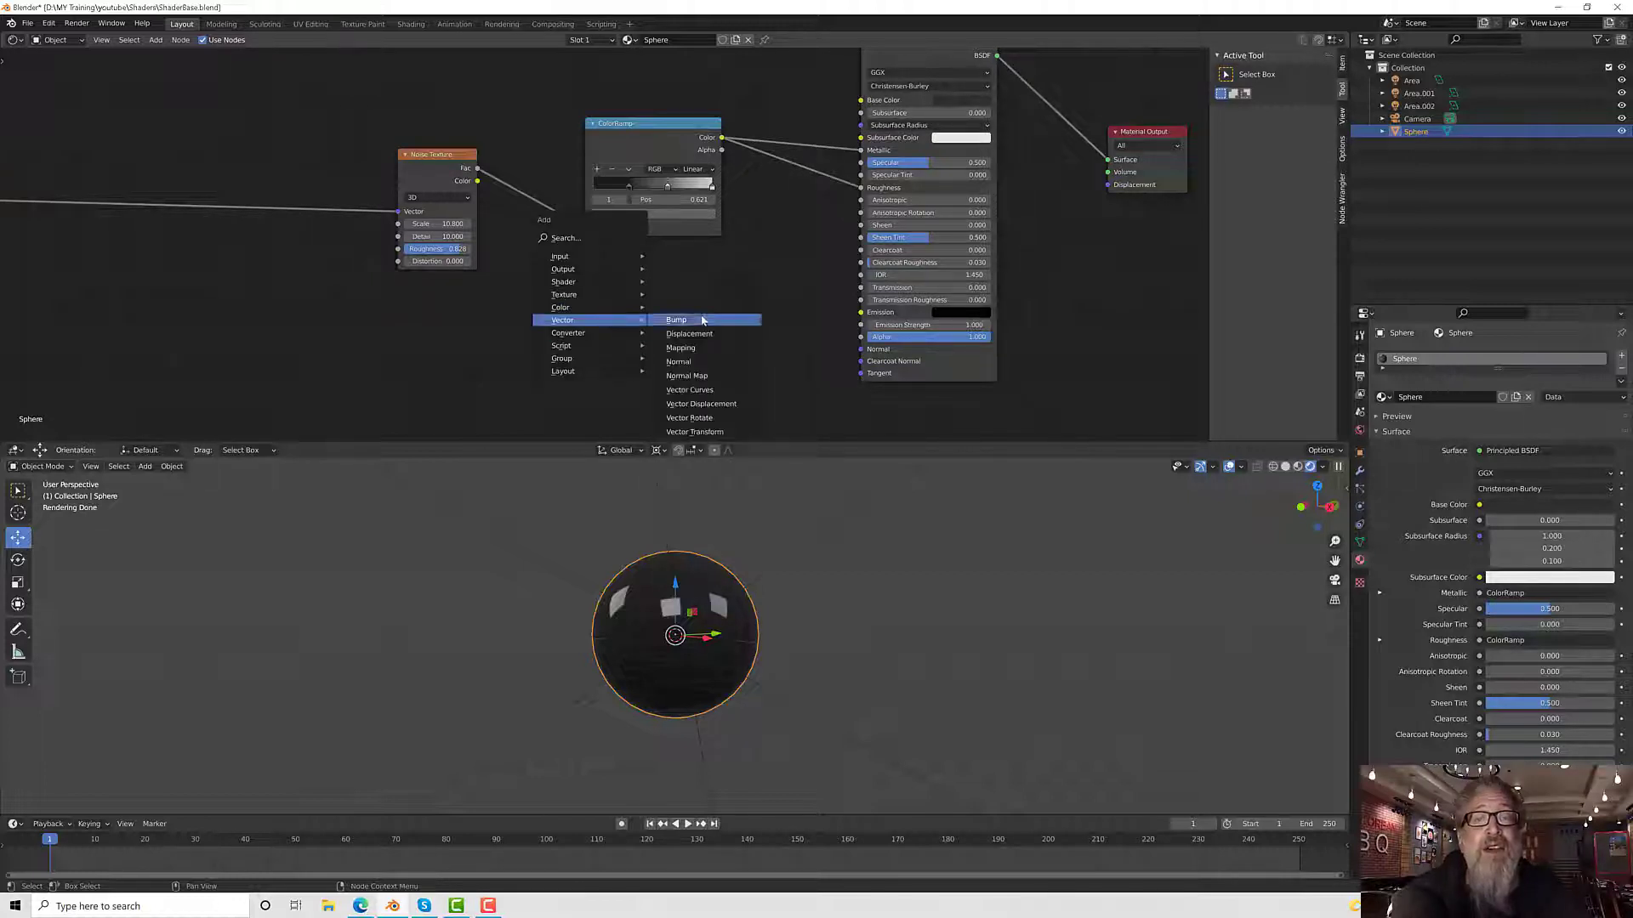
left_click(702, 320)
left_click(625, 296)
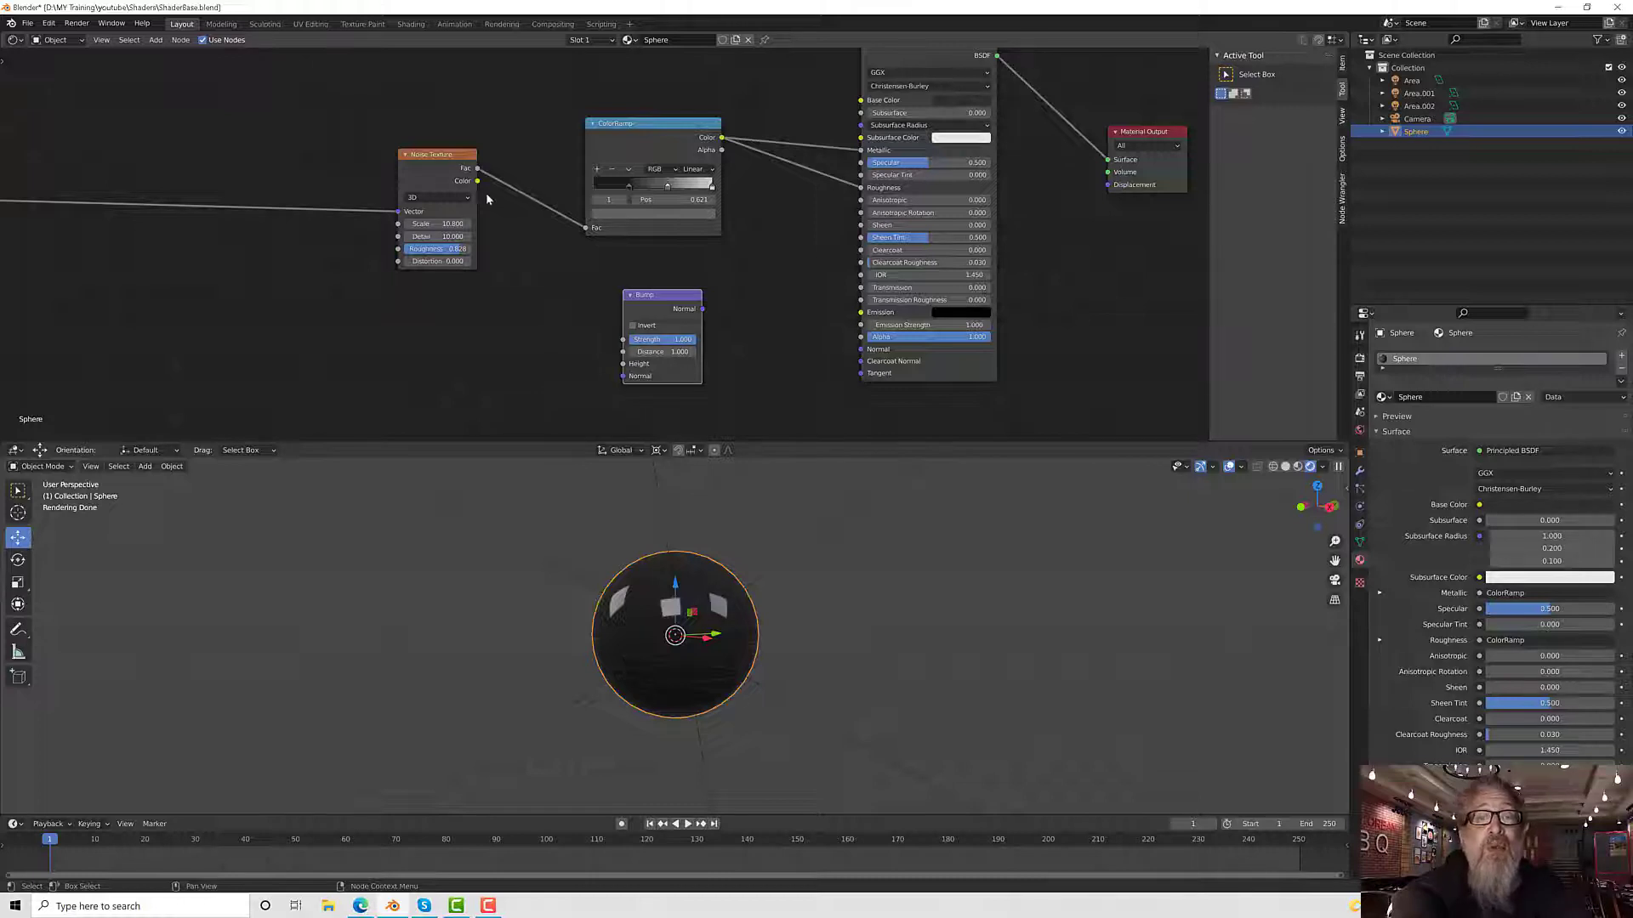
Step: Connect the Noise Texture's Fac to the Bump's Height and the Bump's Normal to the Principled BSDF's Normal, and inspect the sphere up close
left_click_drag(479, 172, 620, 367)
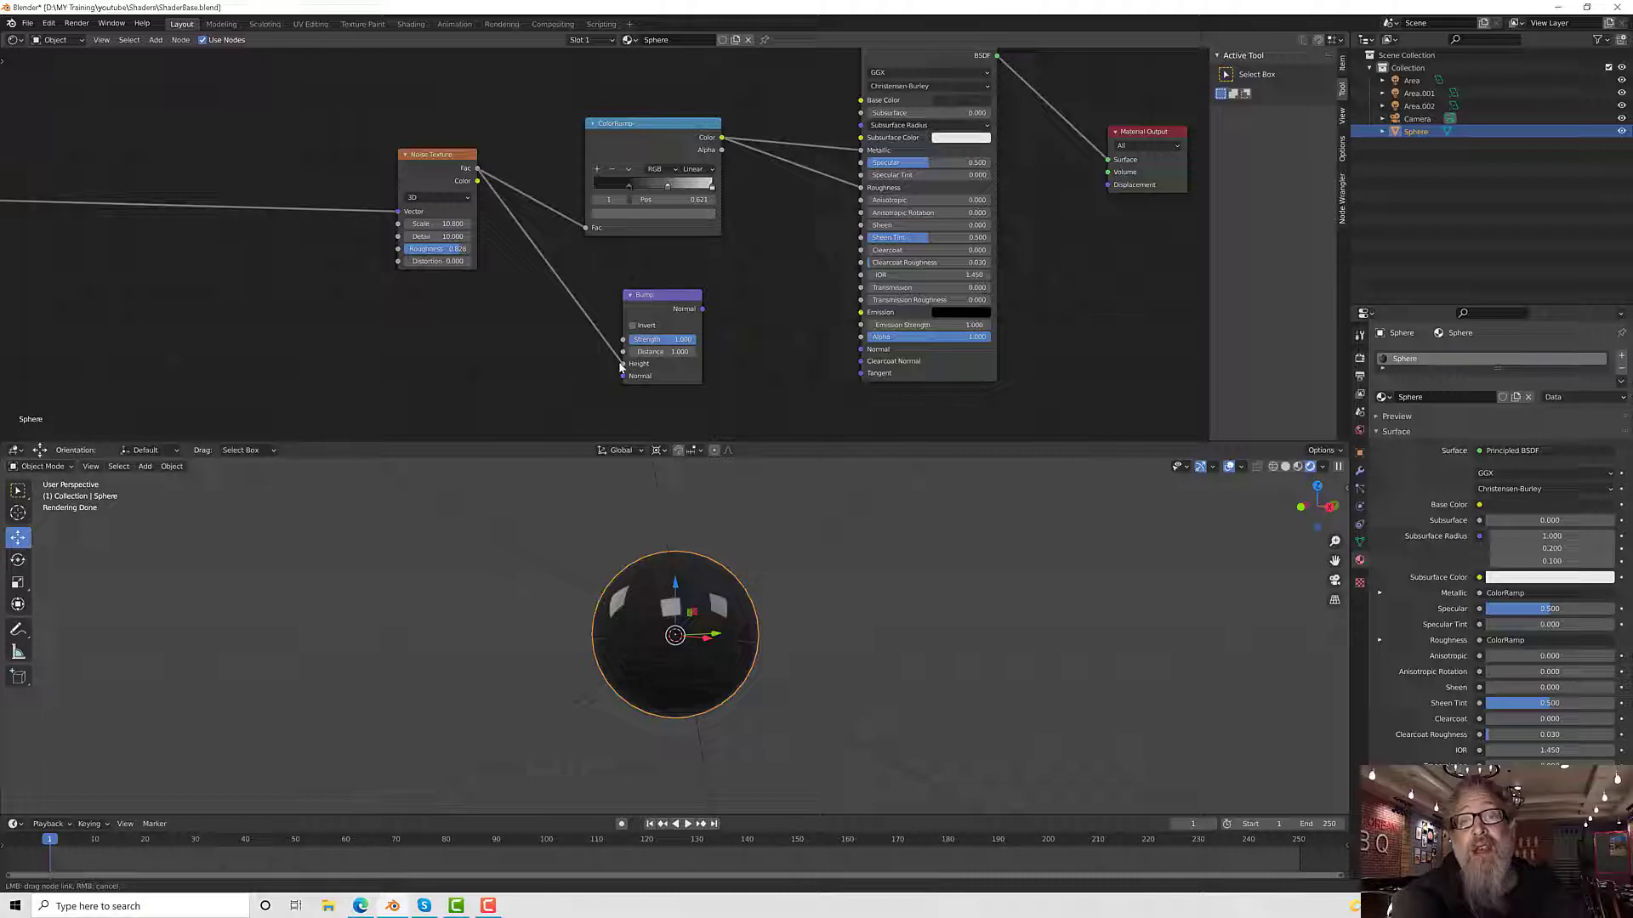
left_click_drag(620, 367, 621, 364)
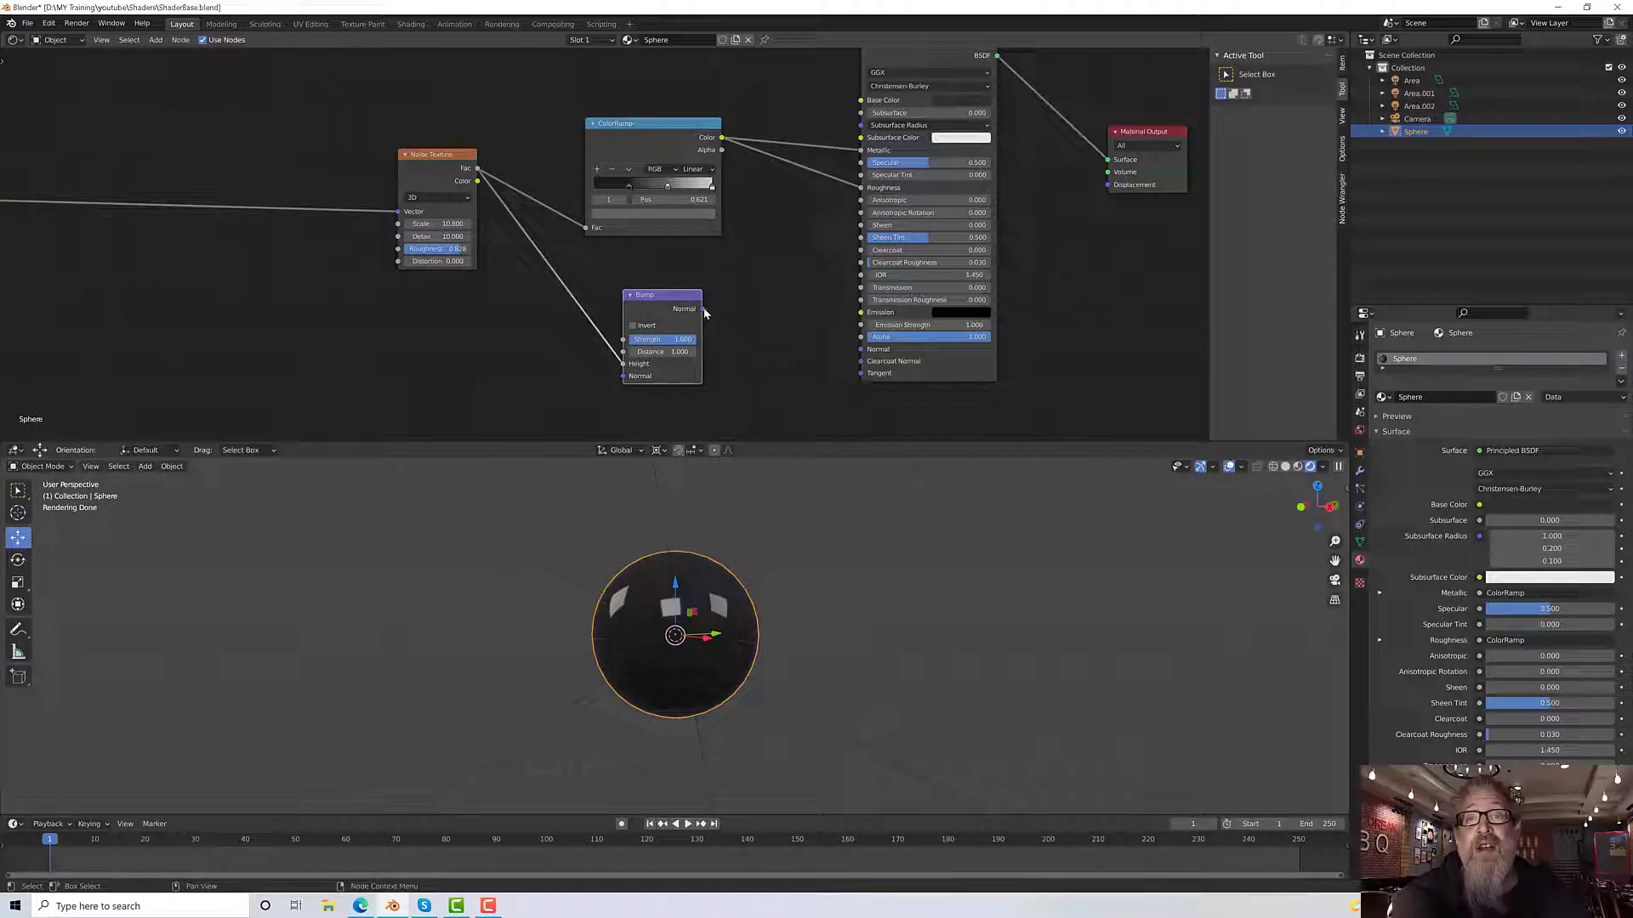
left_click_drag(703, 310, 862, 356)
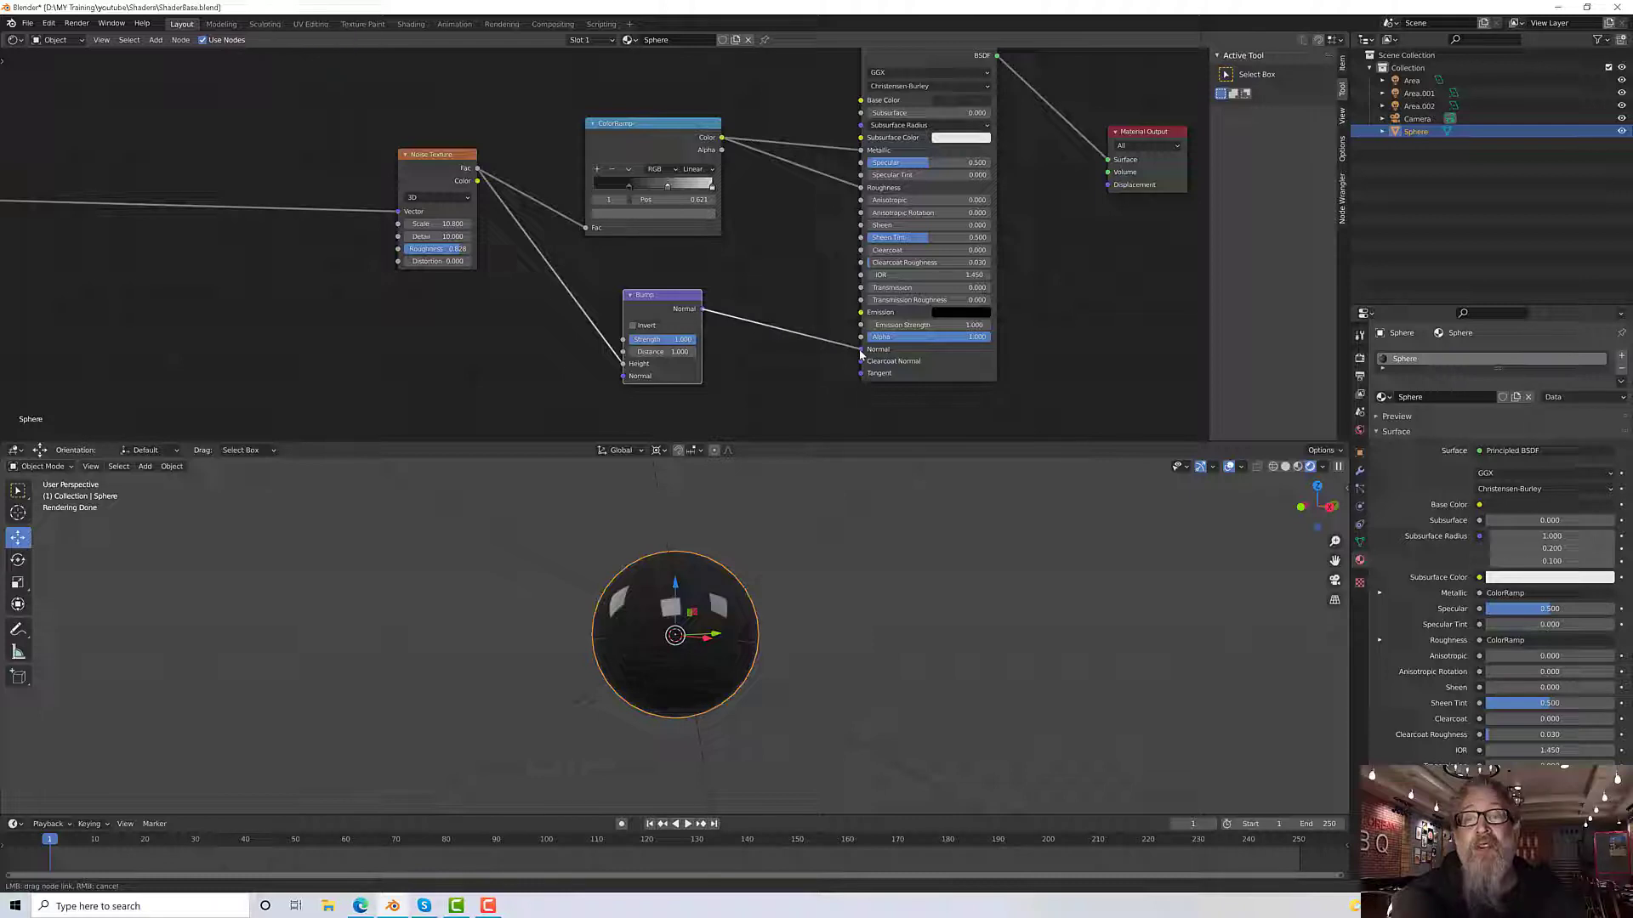
left_click_drag(861, 356, 861, 352)
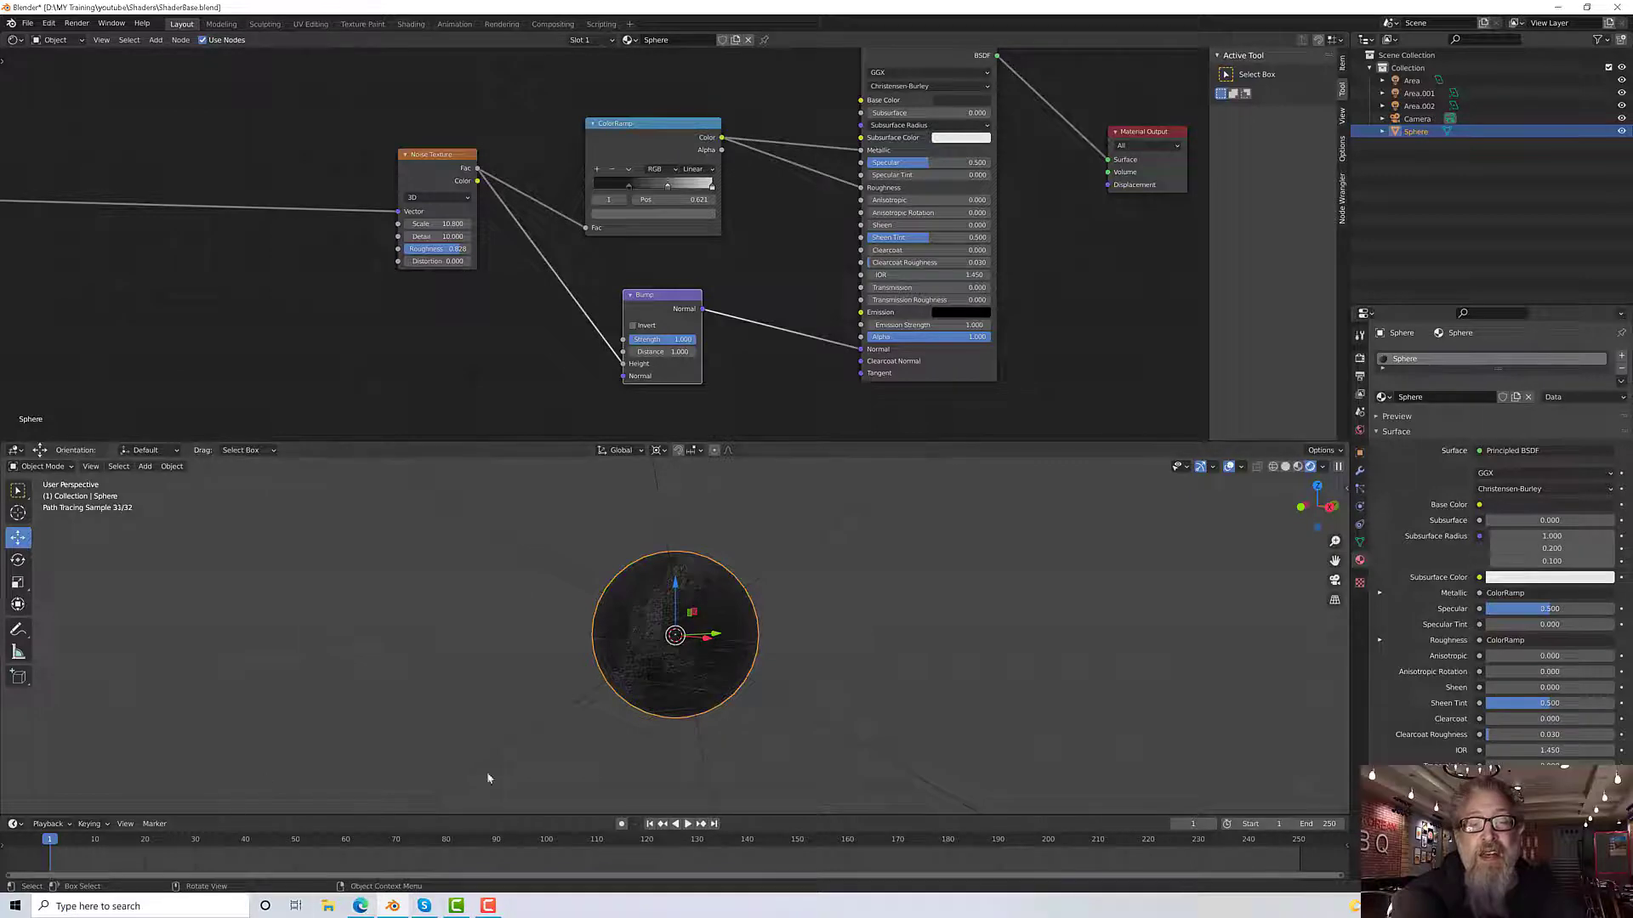
scroll(694, 636, "up", 4)
scroll(696, 643, "up", 1)
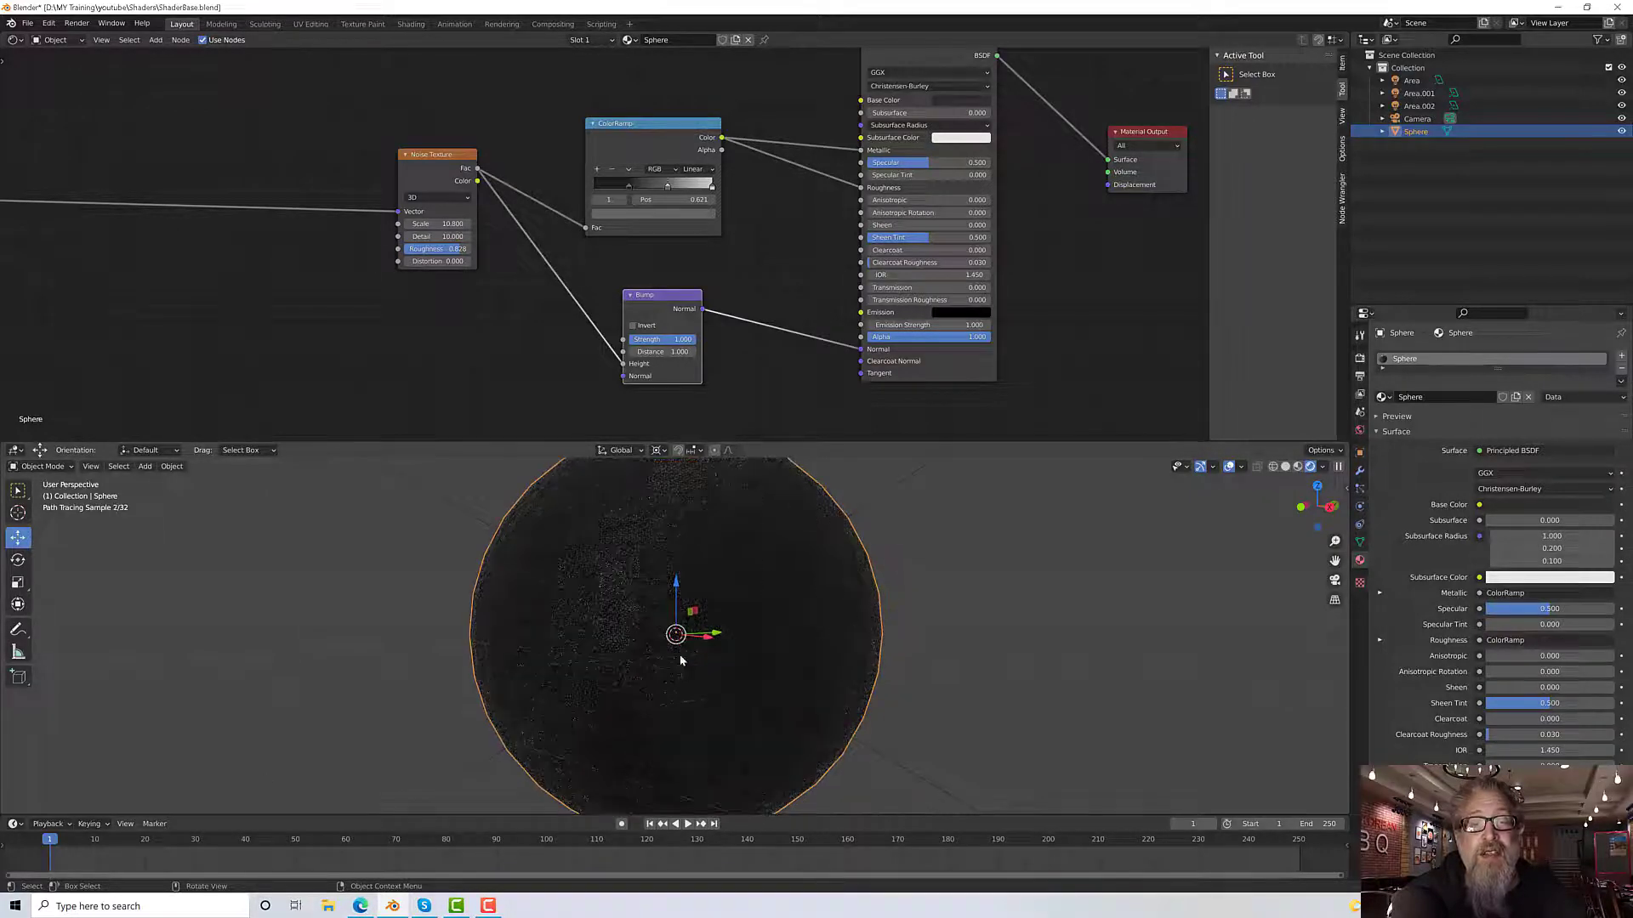
middle_click_drag(625, 636, 619, 626)
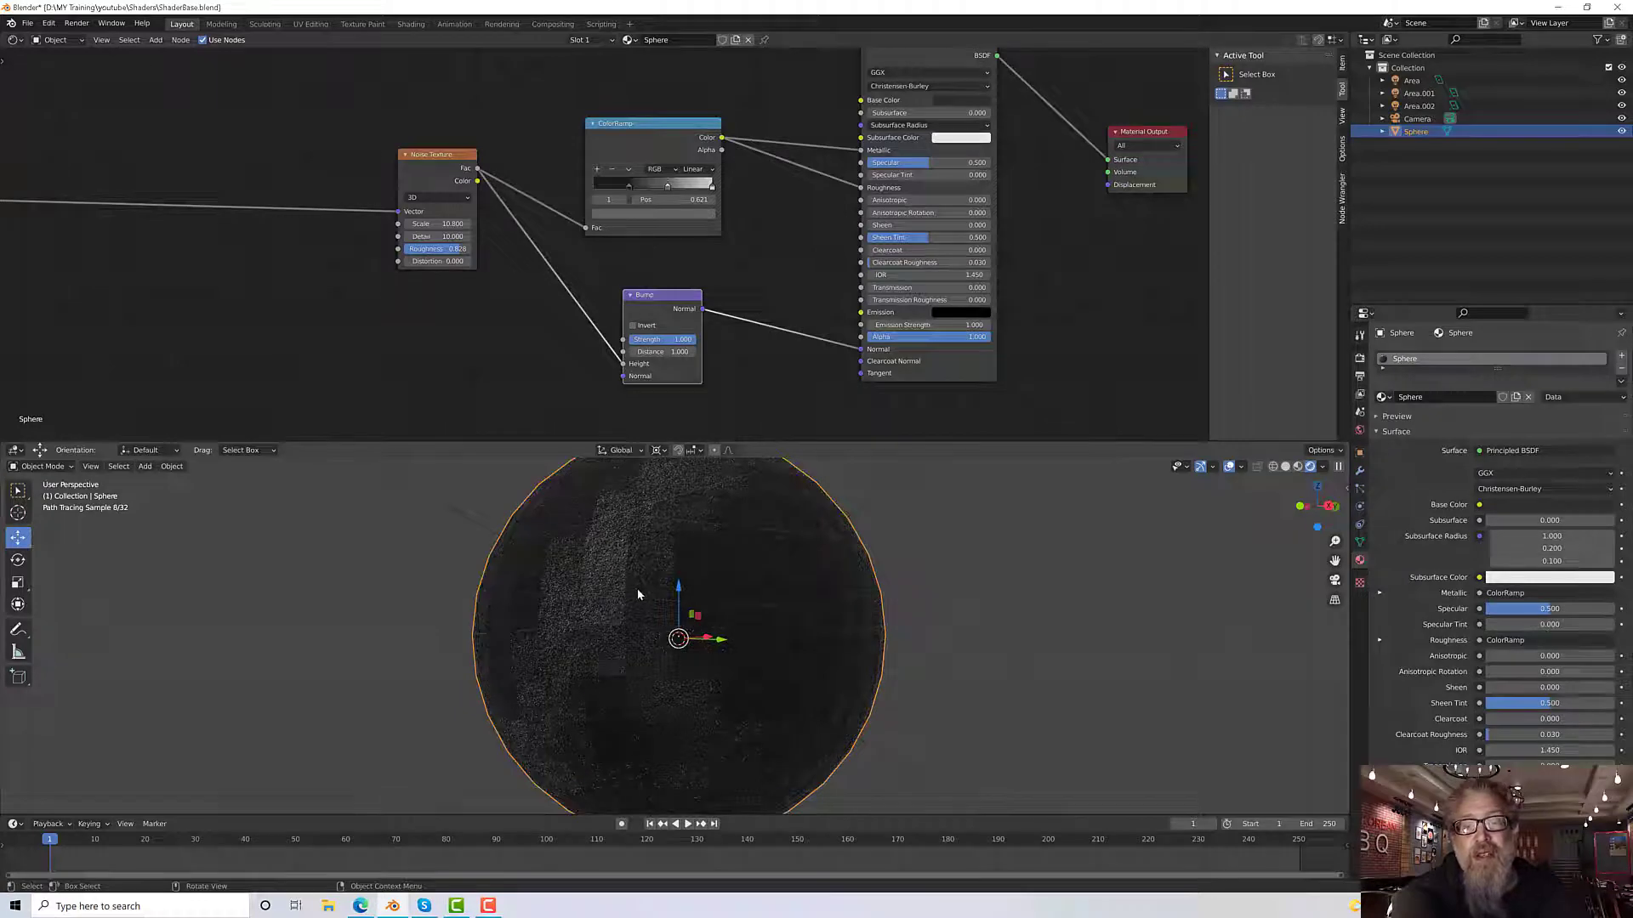
scroll(631, 585, "up", 1)
scroll(633, 593, "up", 1)
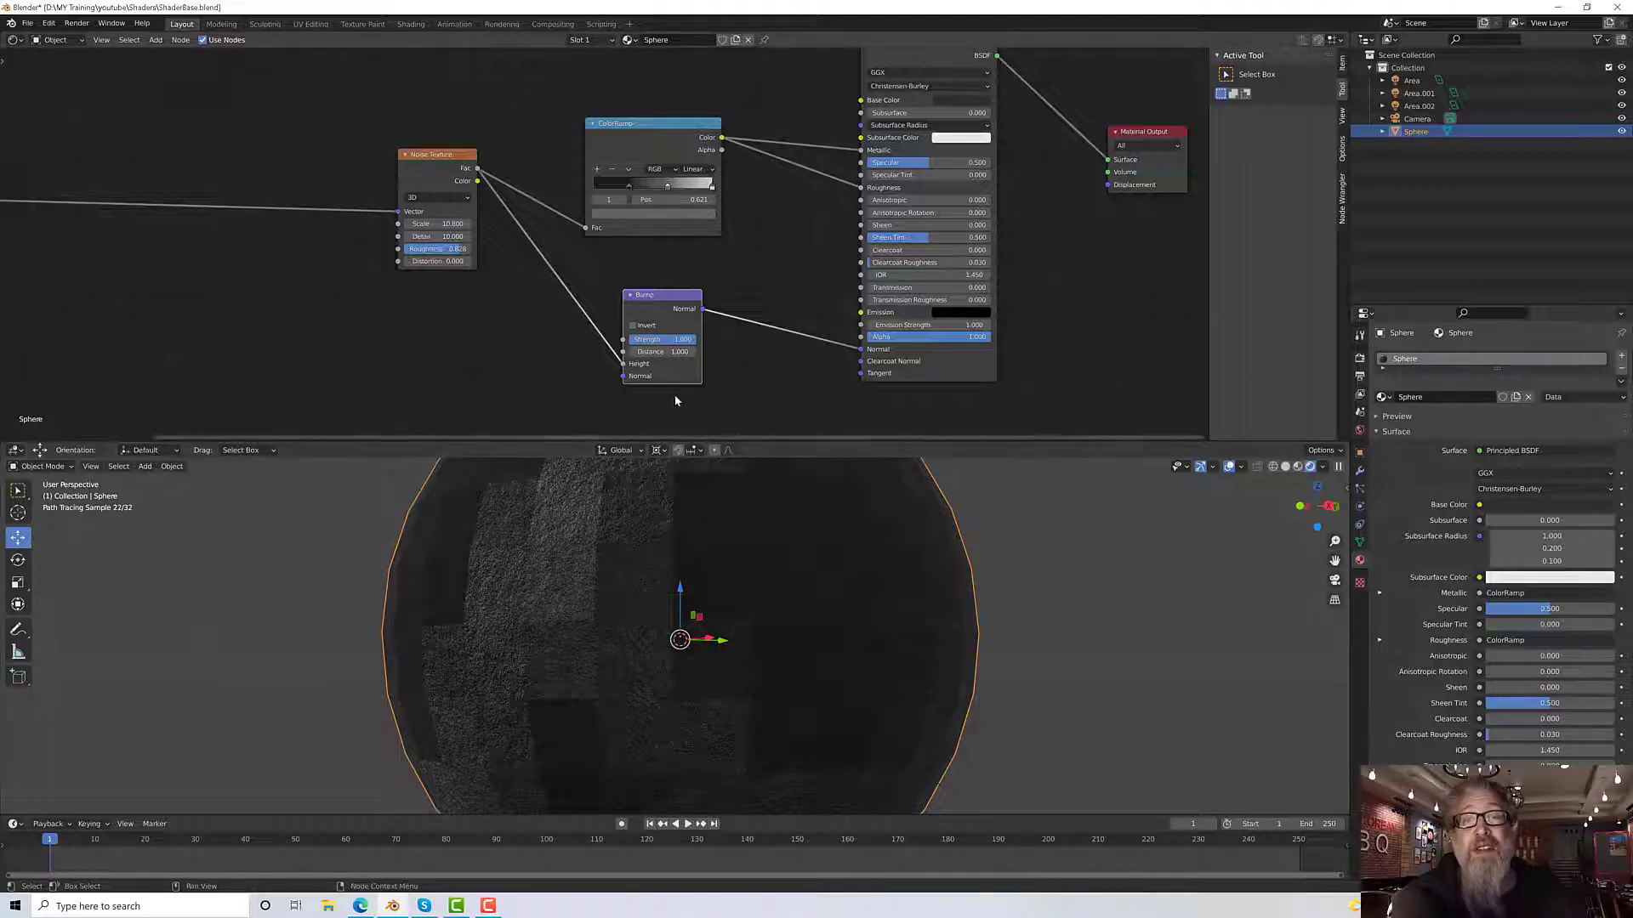
Step: Try Bump Strength values of 0.2 and 0.1, checking how the sphere's highlights react
left_click(682, 339)
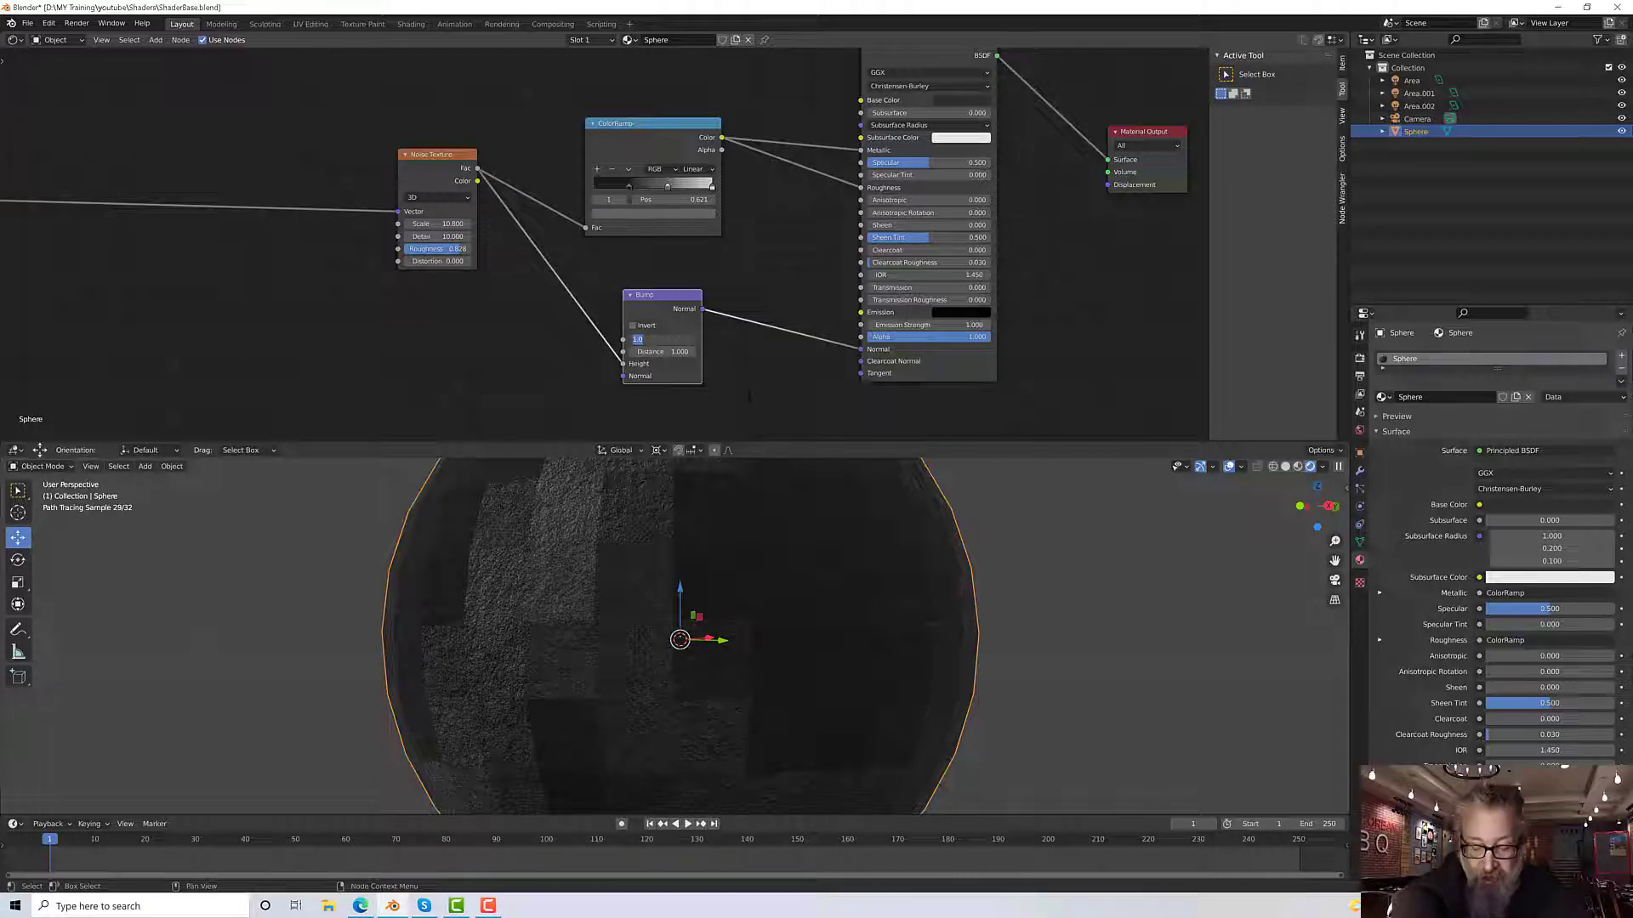
type(".2")
key("Return")
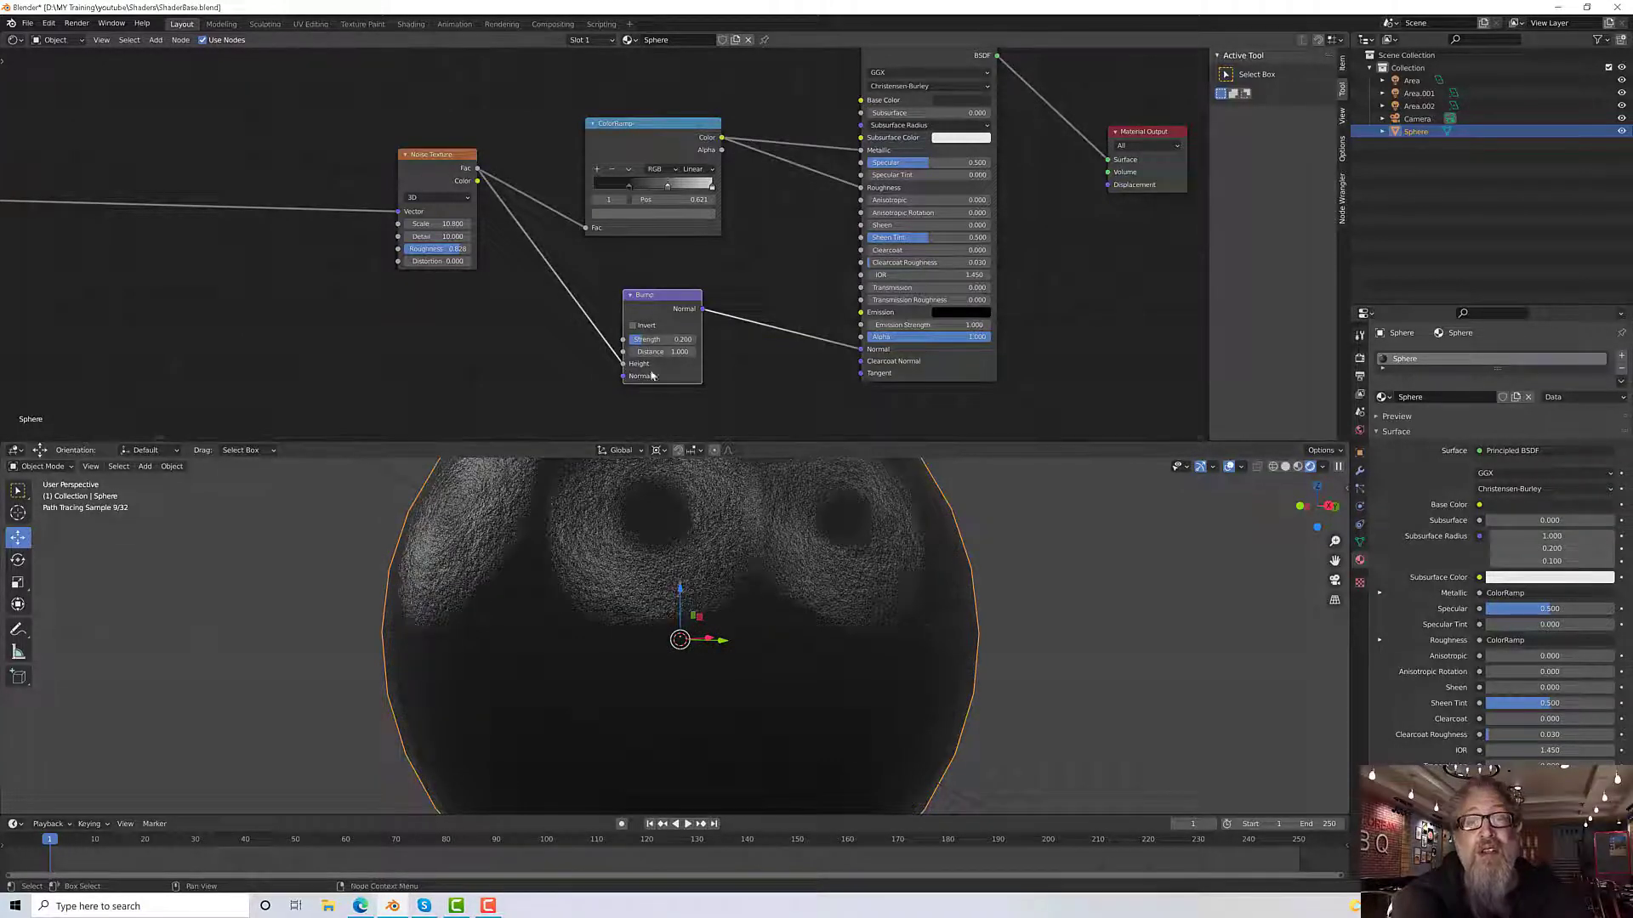
left_click(685, 339)
type("0.1")
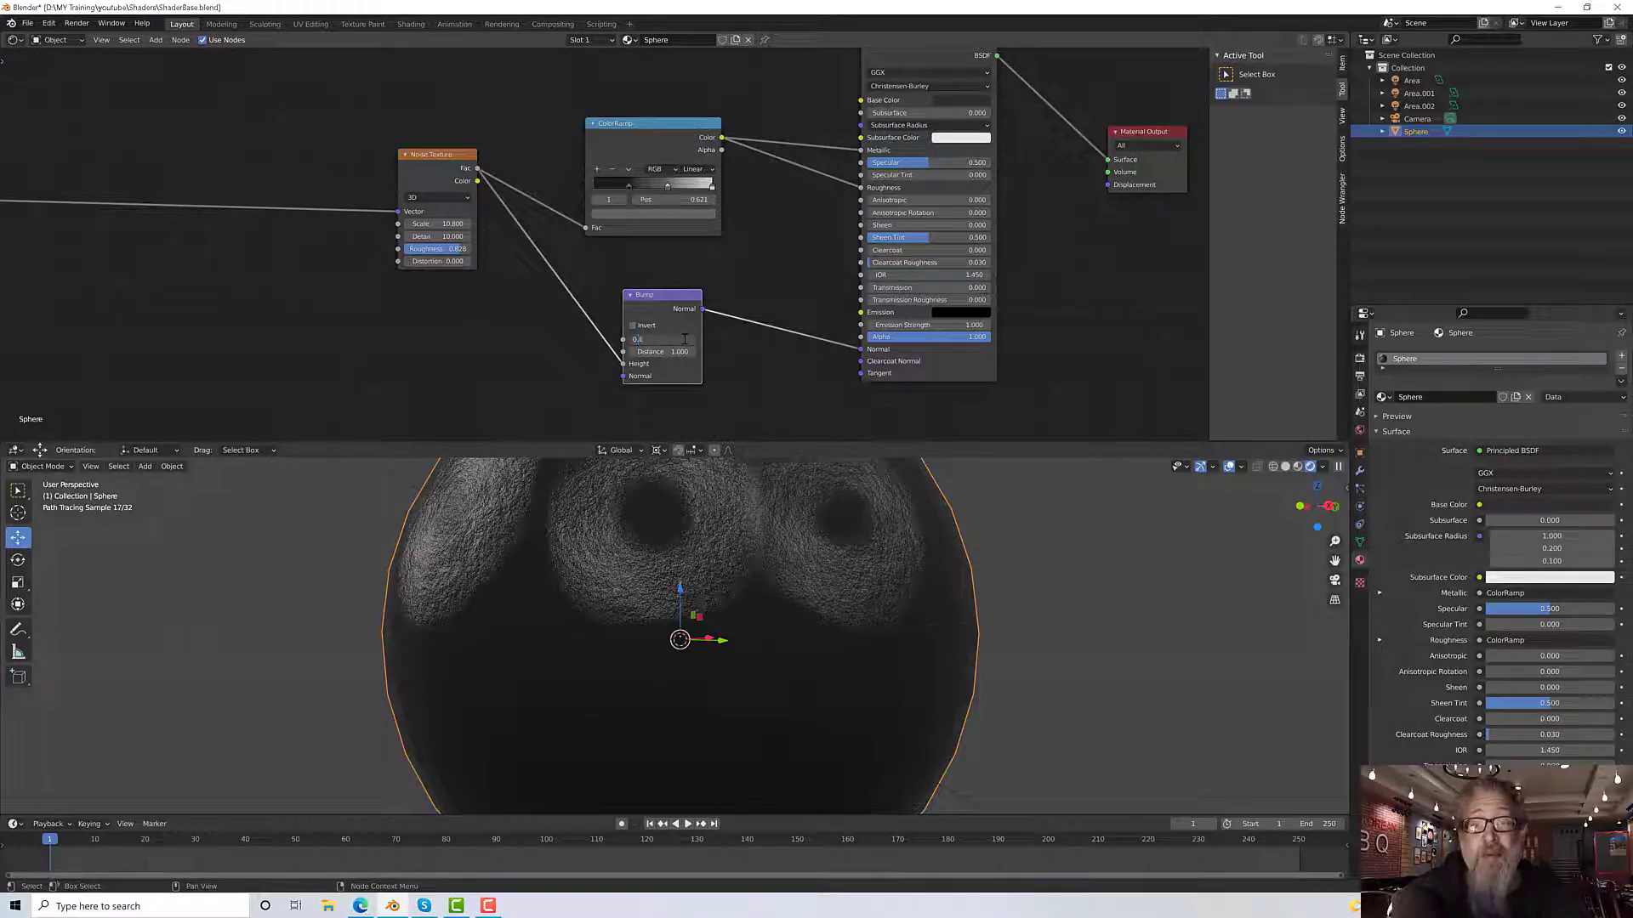
key("Return")
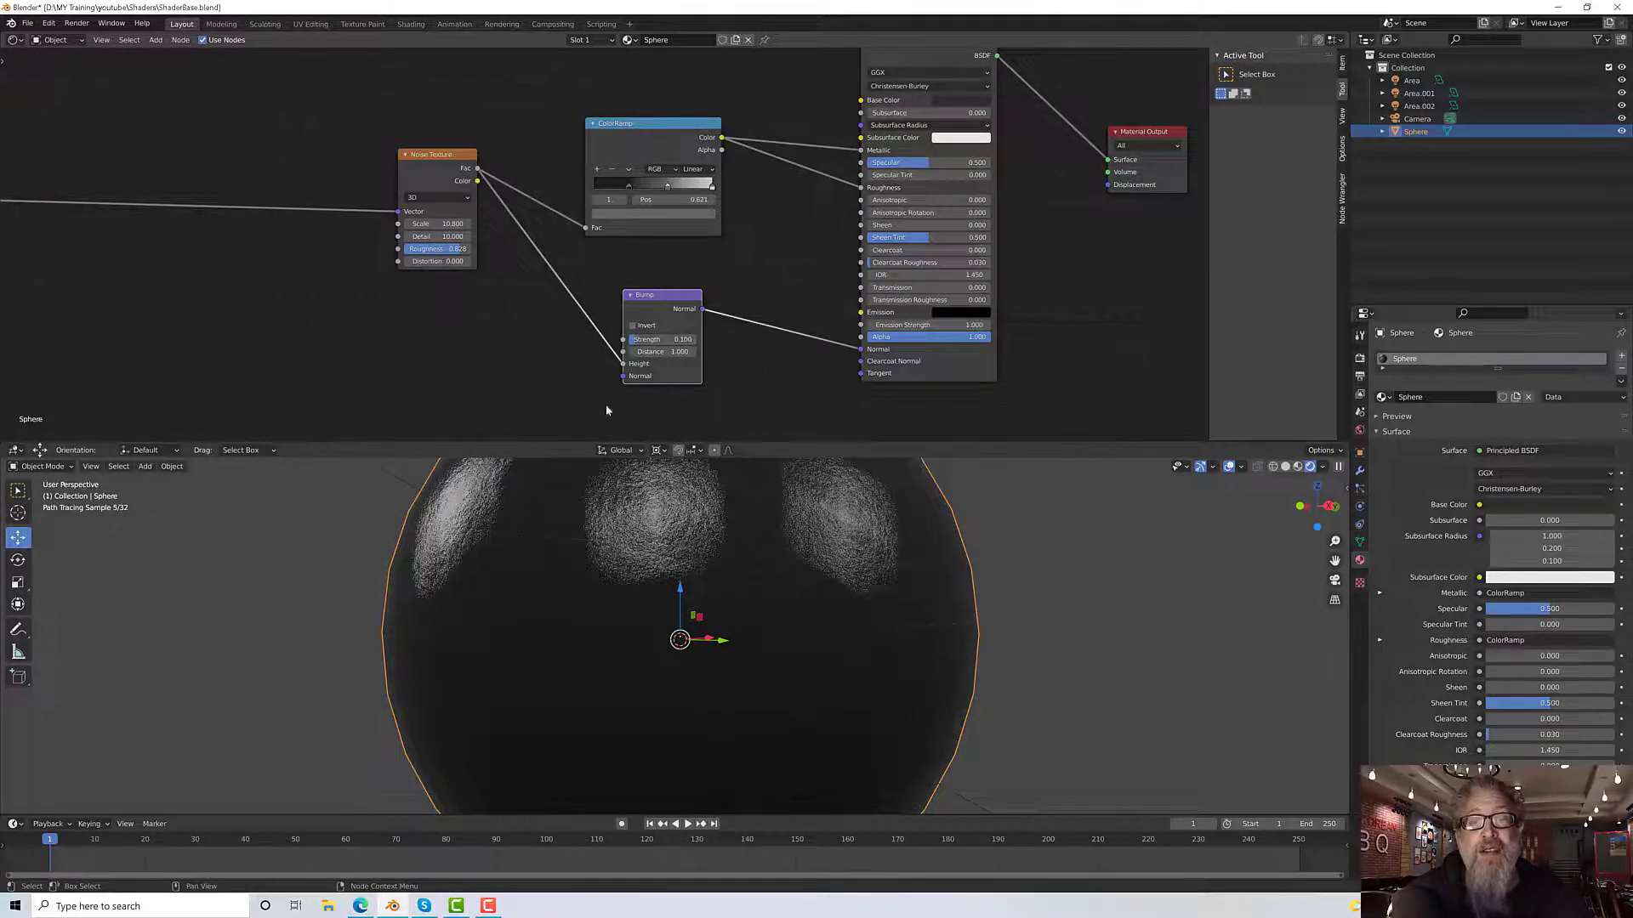
scroll(614, 540, "up", 1)
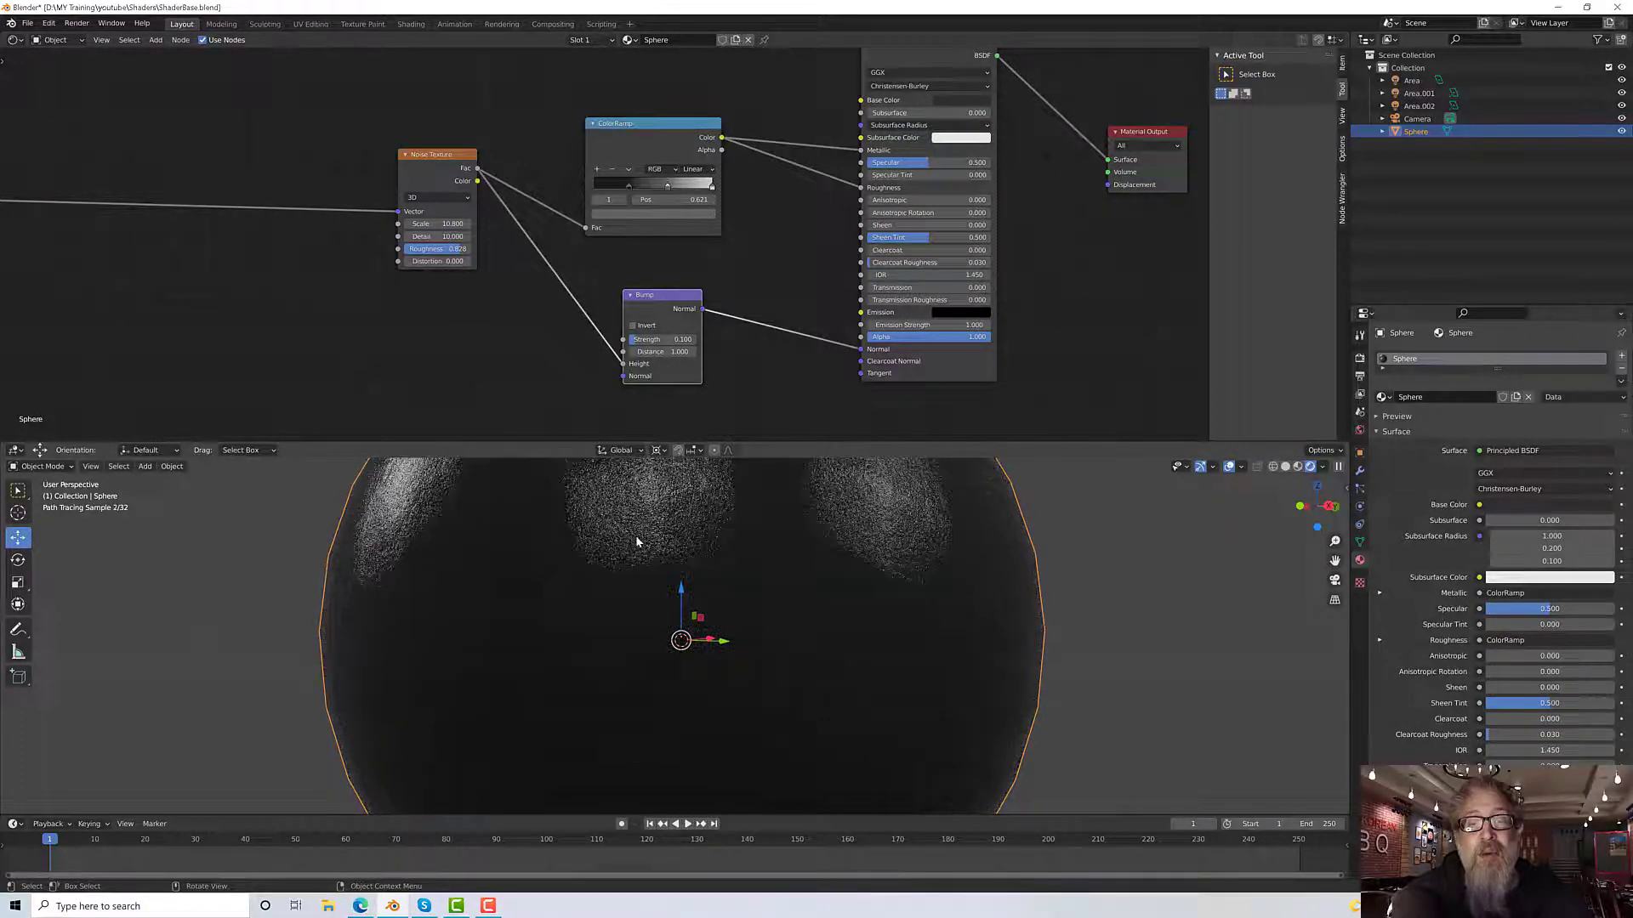
middle_click_drag(647, 576, 634, 590)
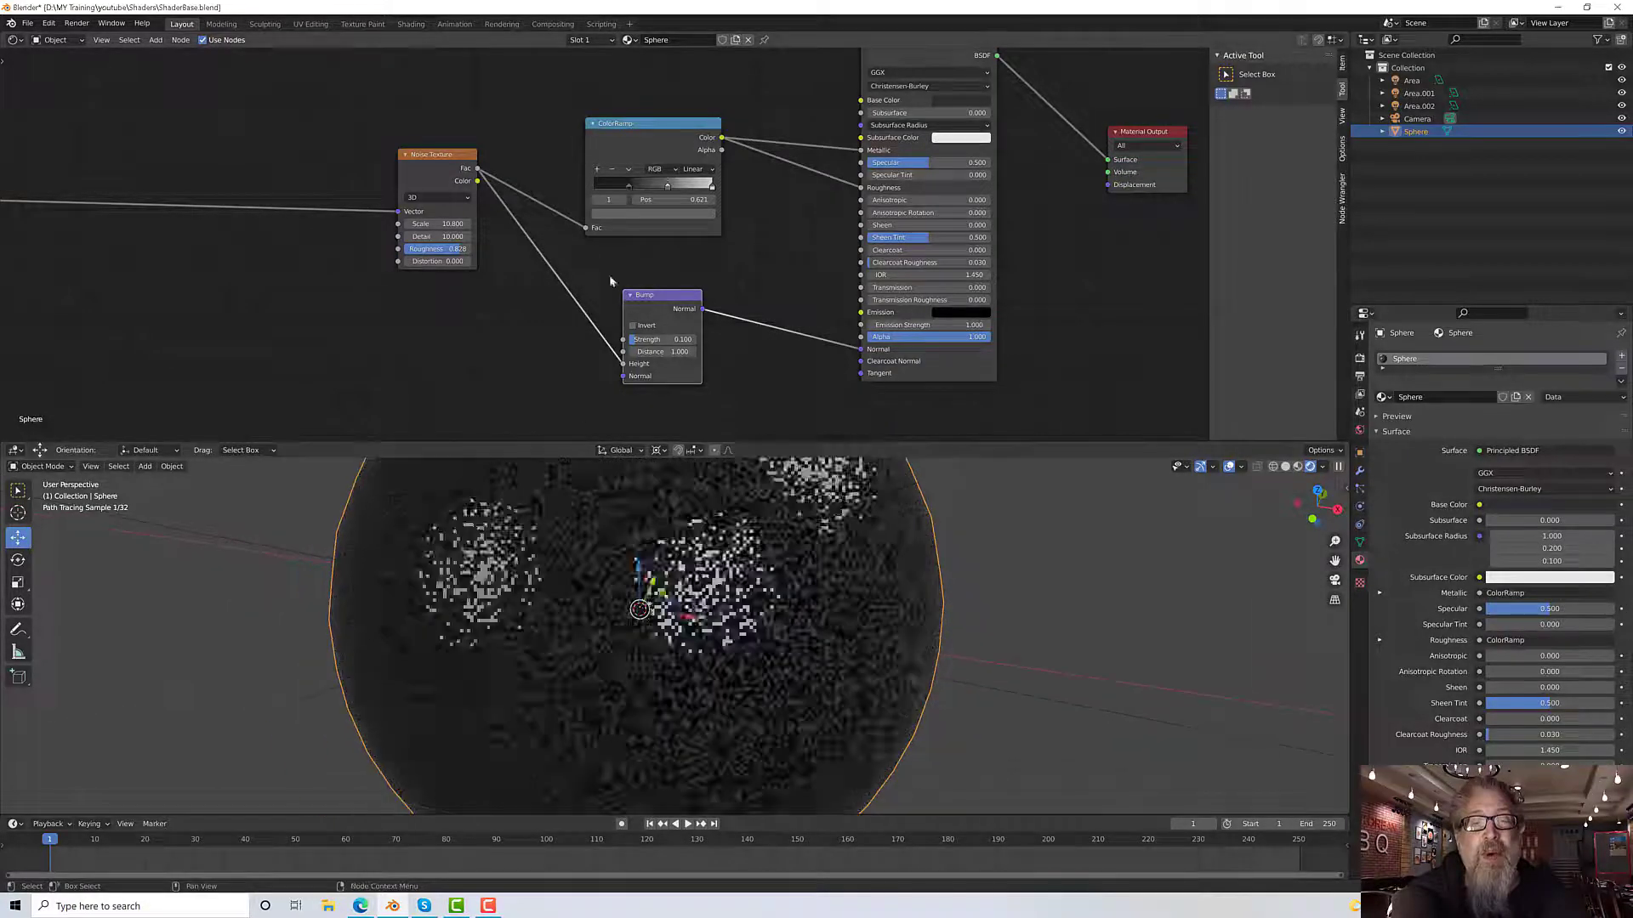
Step: Preview the Bump output on the sphere and examine its surface detail from another side
left_click(674, 295, "ctrl+shift")
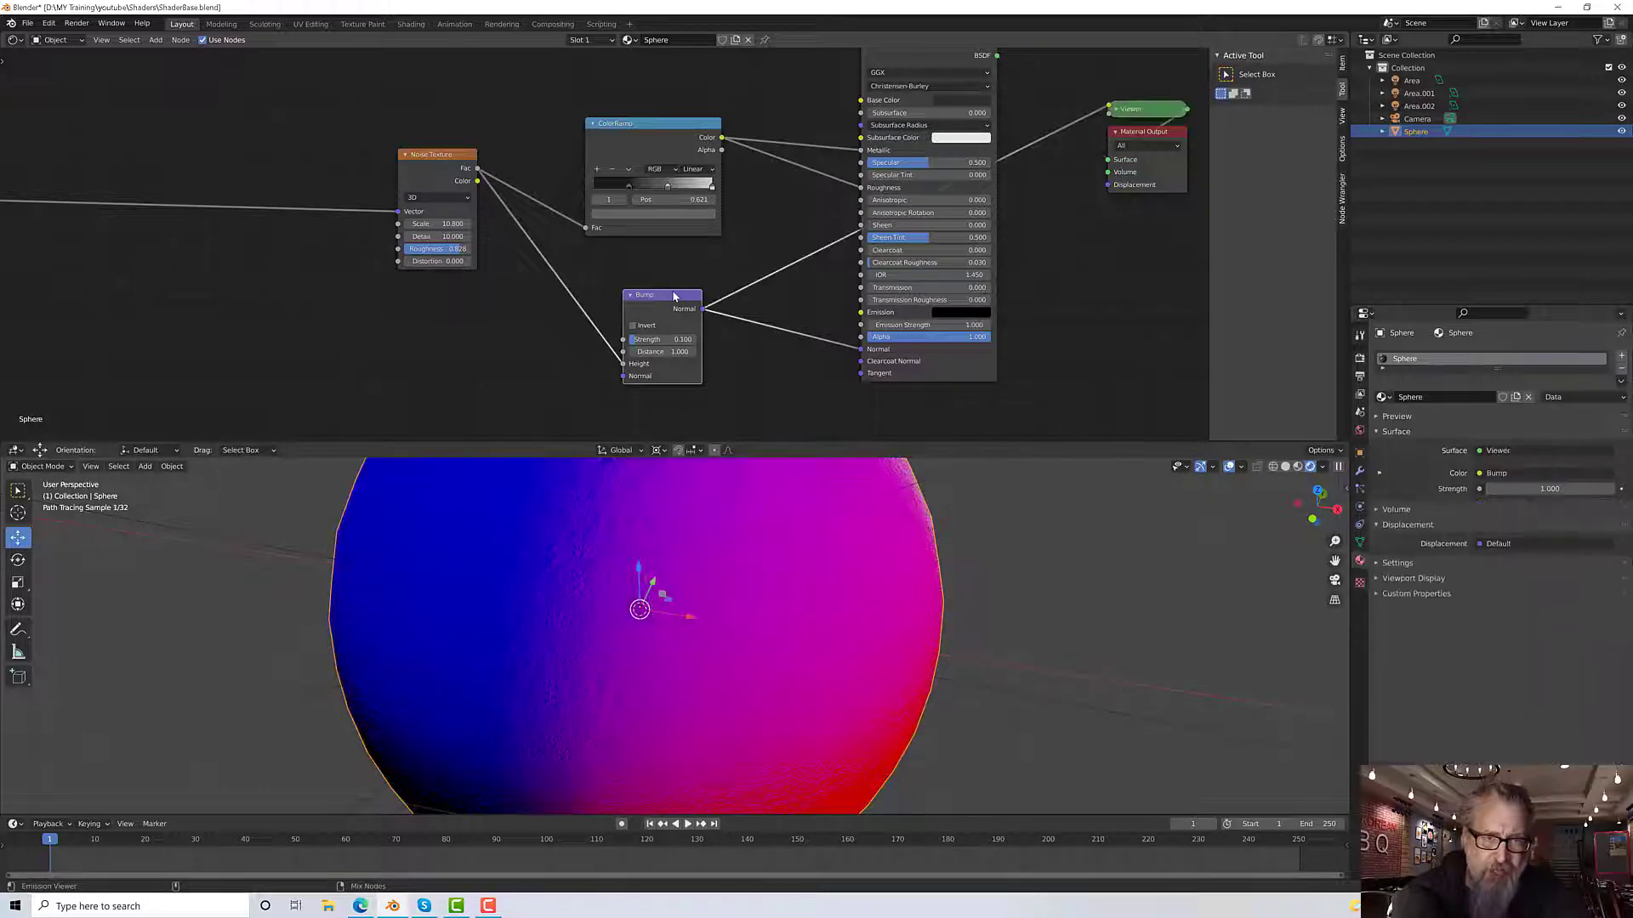
scroll(717, 585, "down", 3)
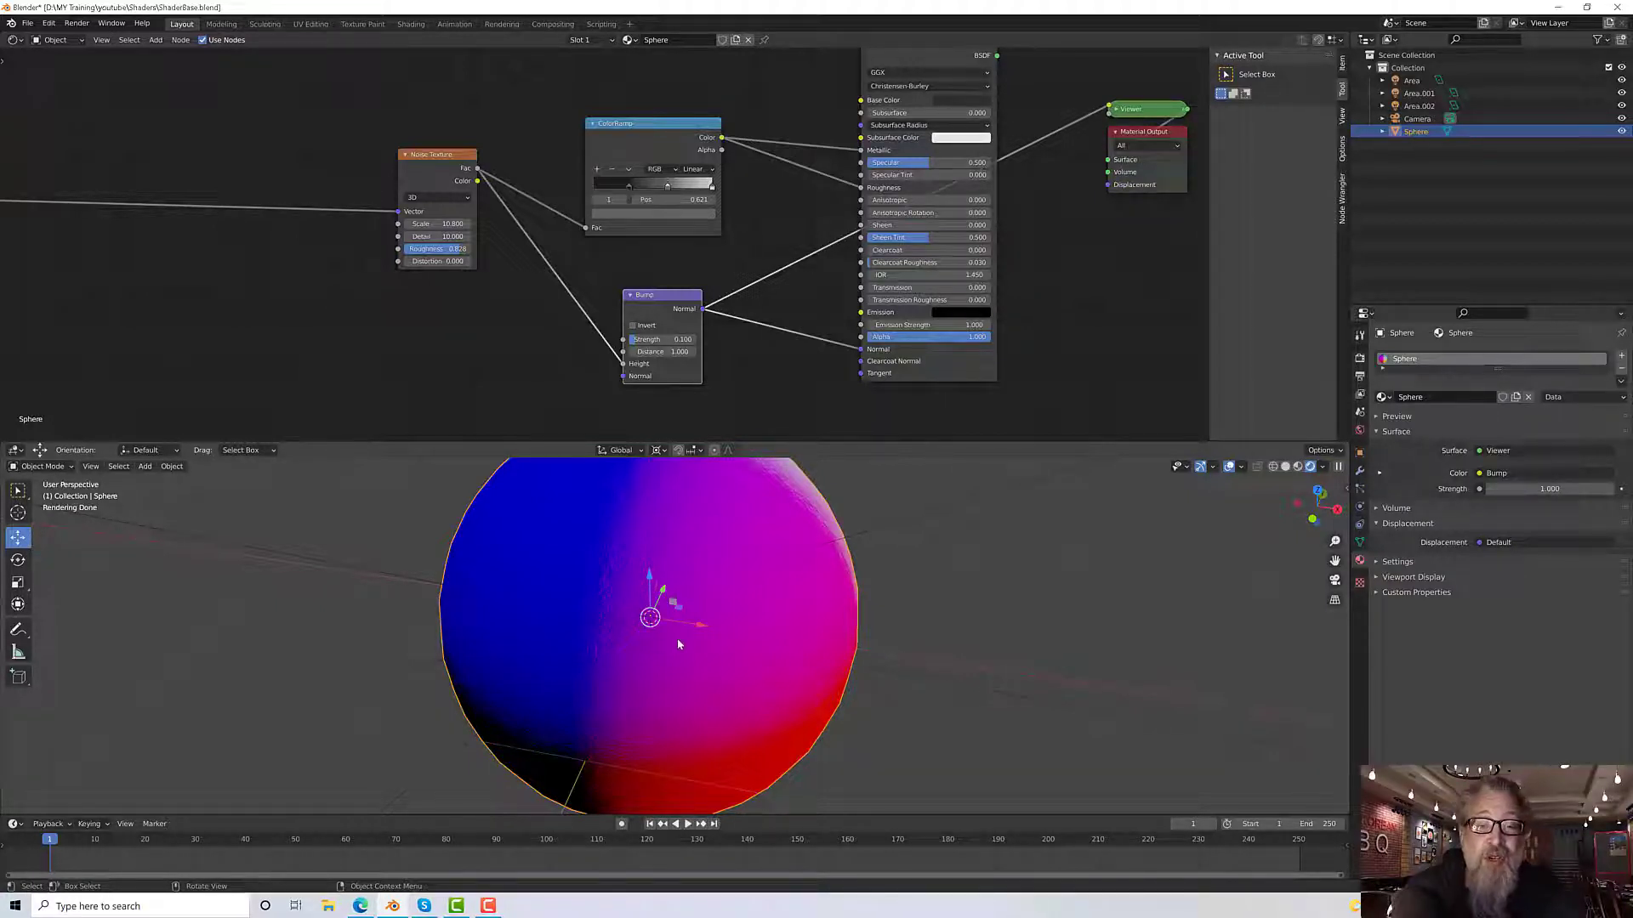
middle_click_drag(679, 643, 489, 621)
scroll(689, 626, "up", 3)
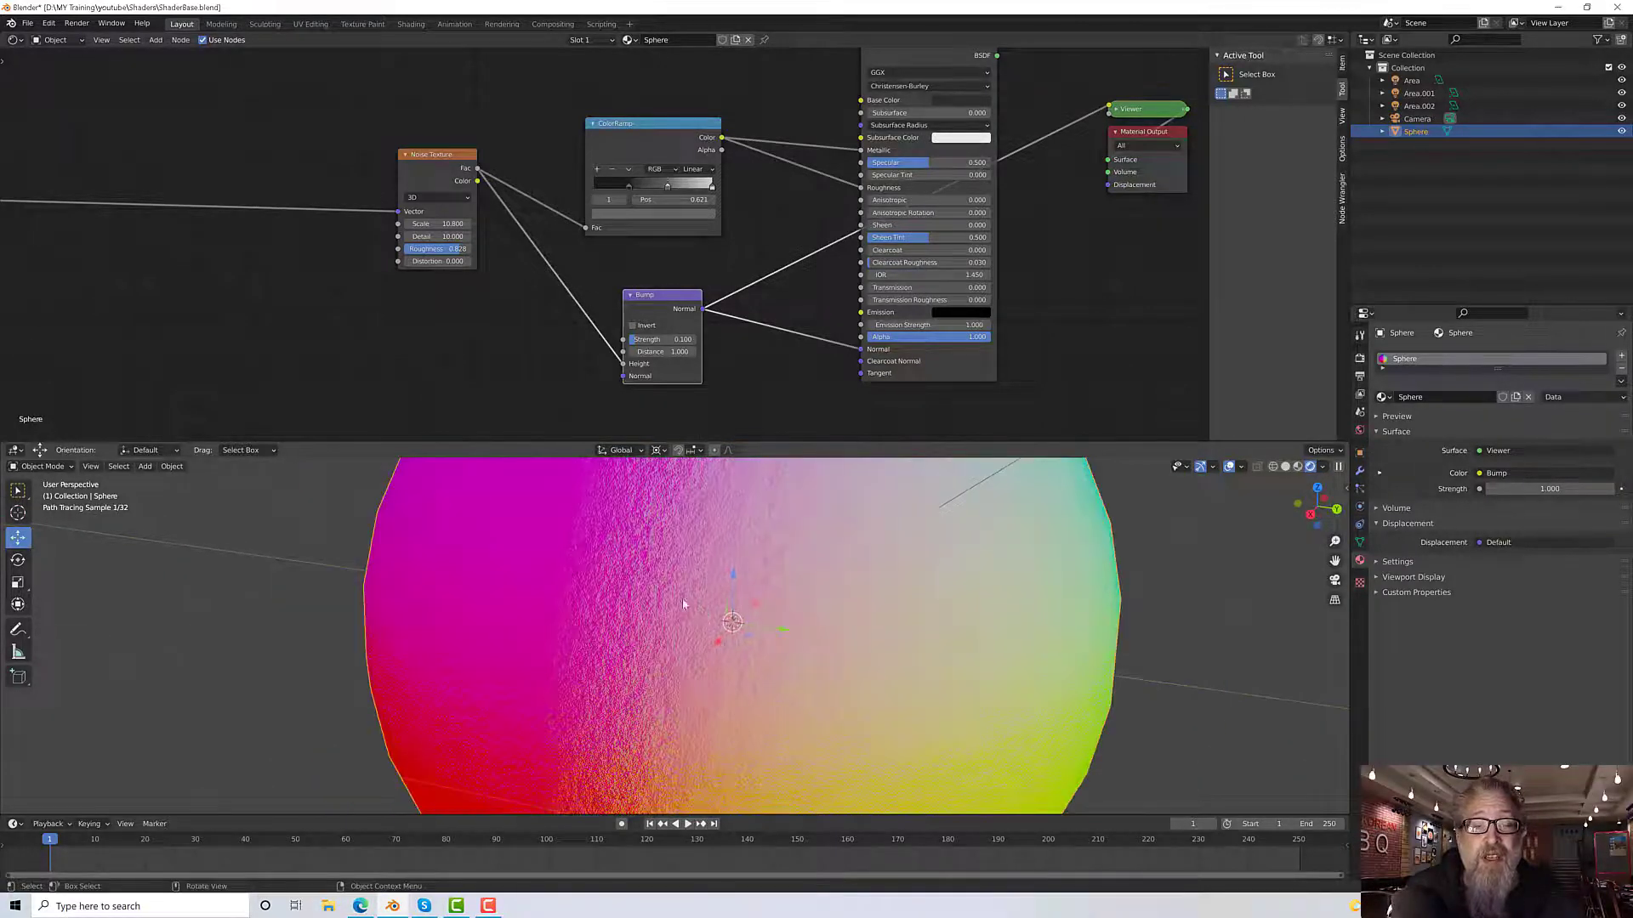
scroll(682, 604, "up", 4)
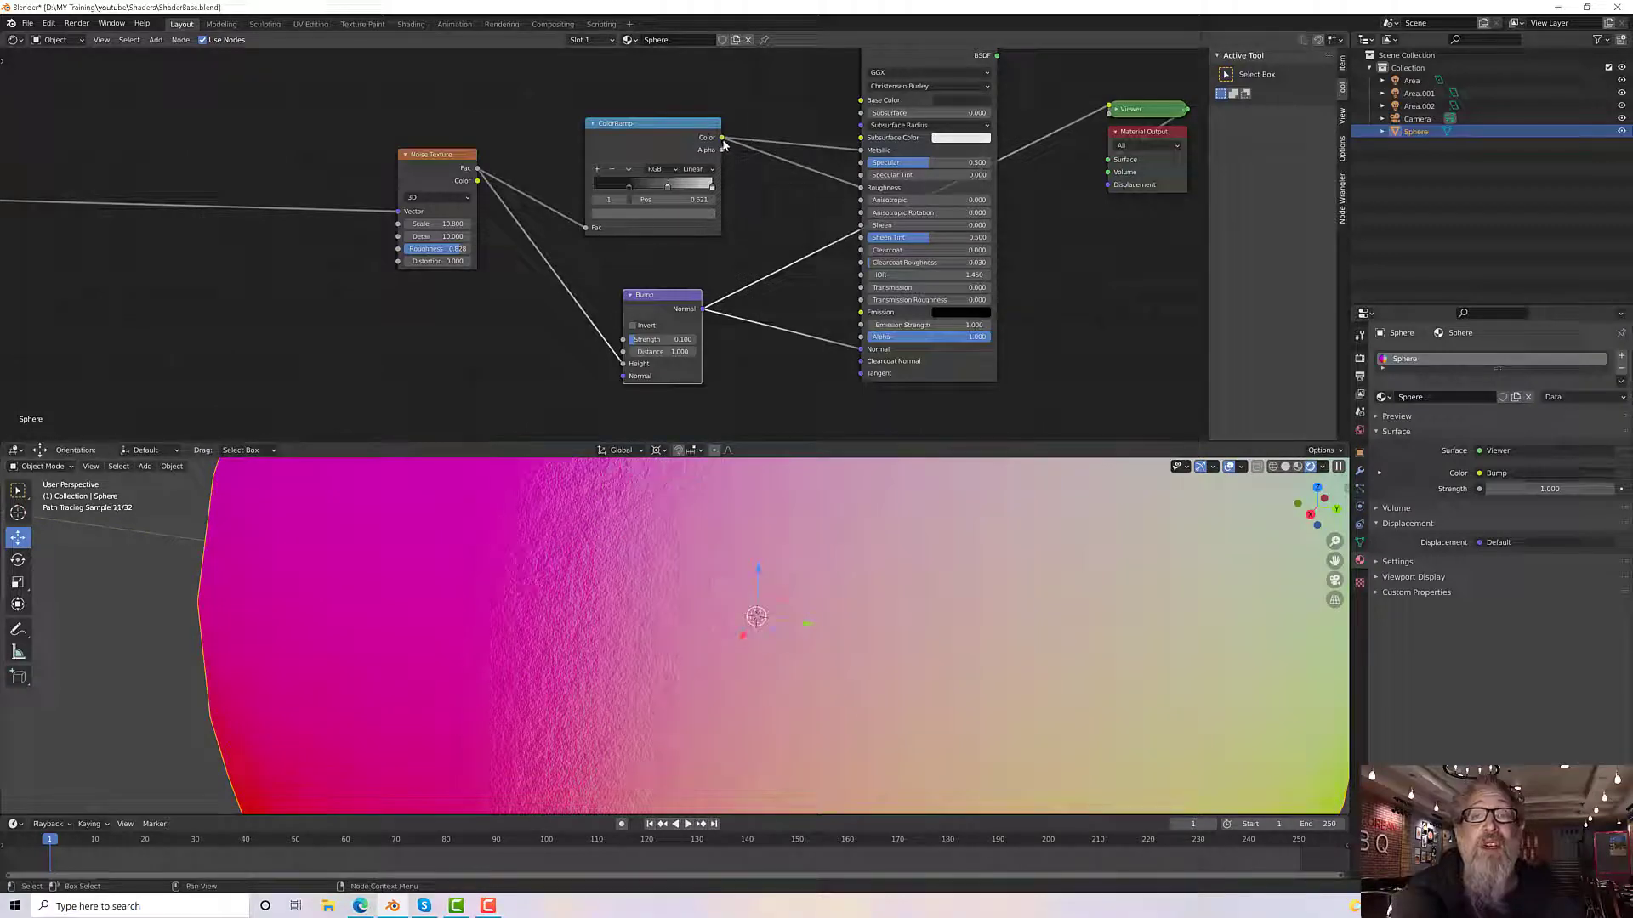
Step: Connect the ColorRamp's Color output to the Bump's Height in place of the noise, and space out the Noise Texture, ColorRamp and Bump nodes
left_click_drag(721, 138, 623, 365)
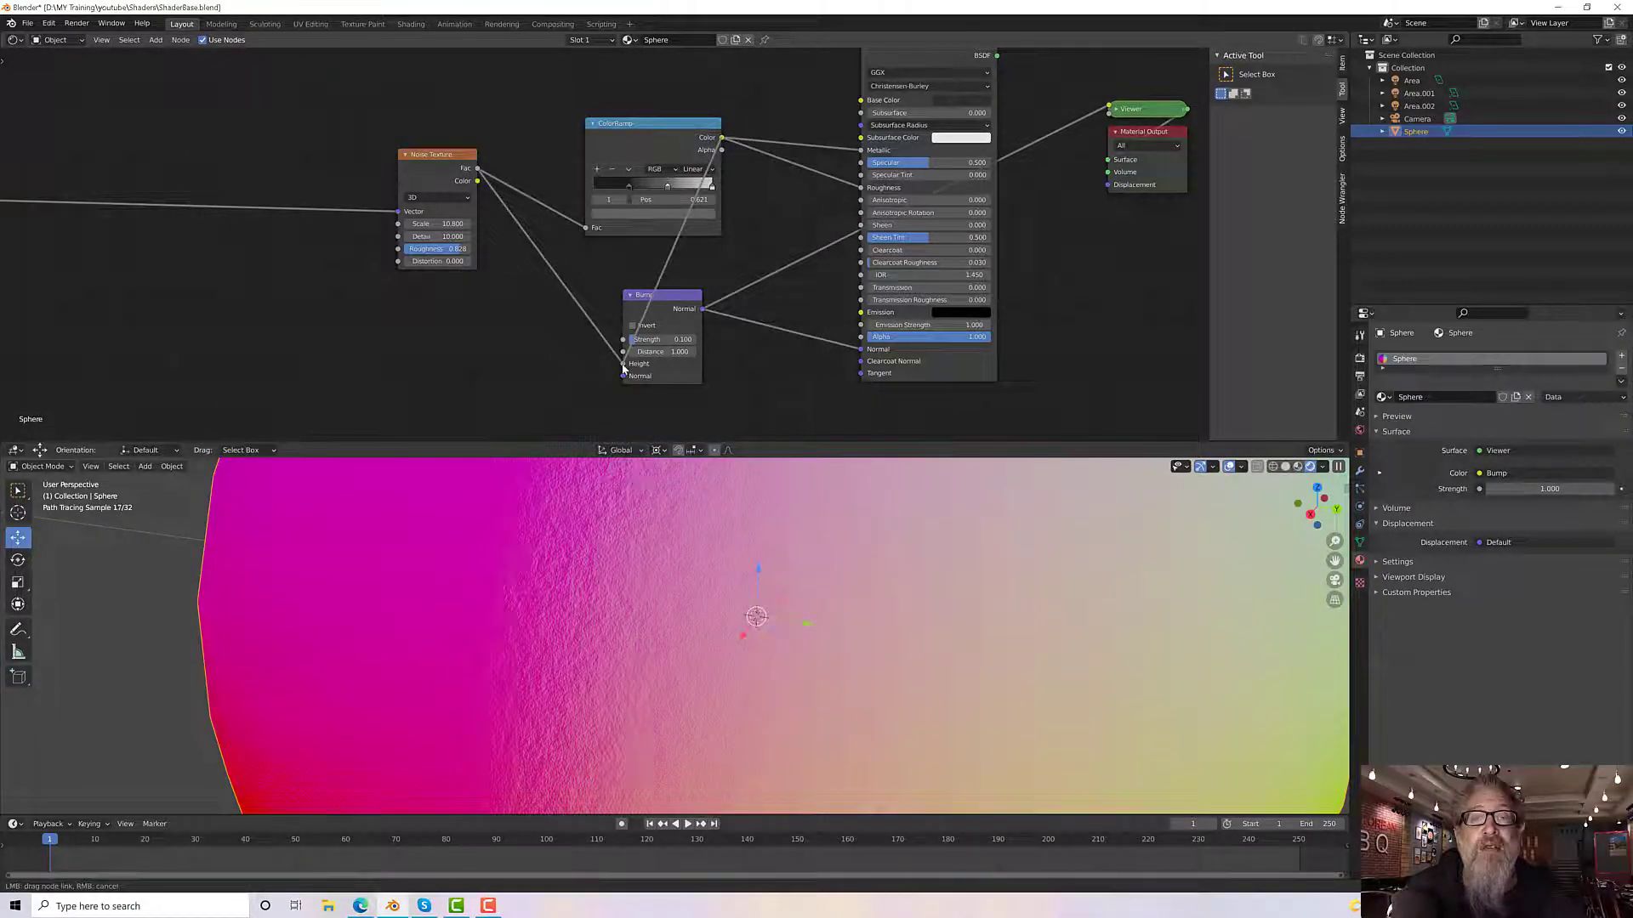
left_click_drag(672, 302, 714, 300)
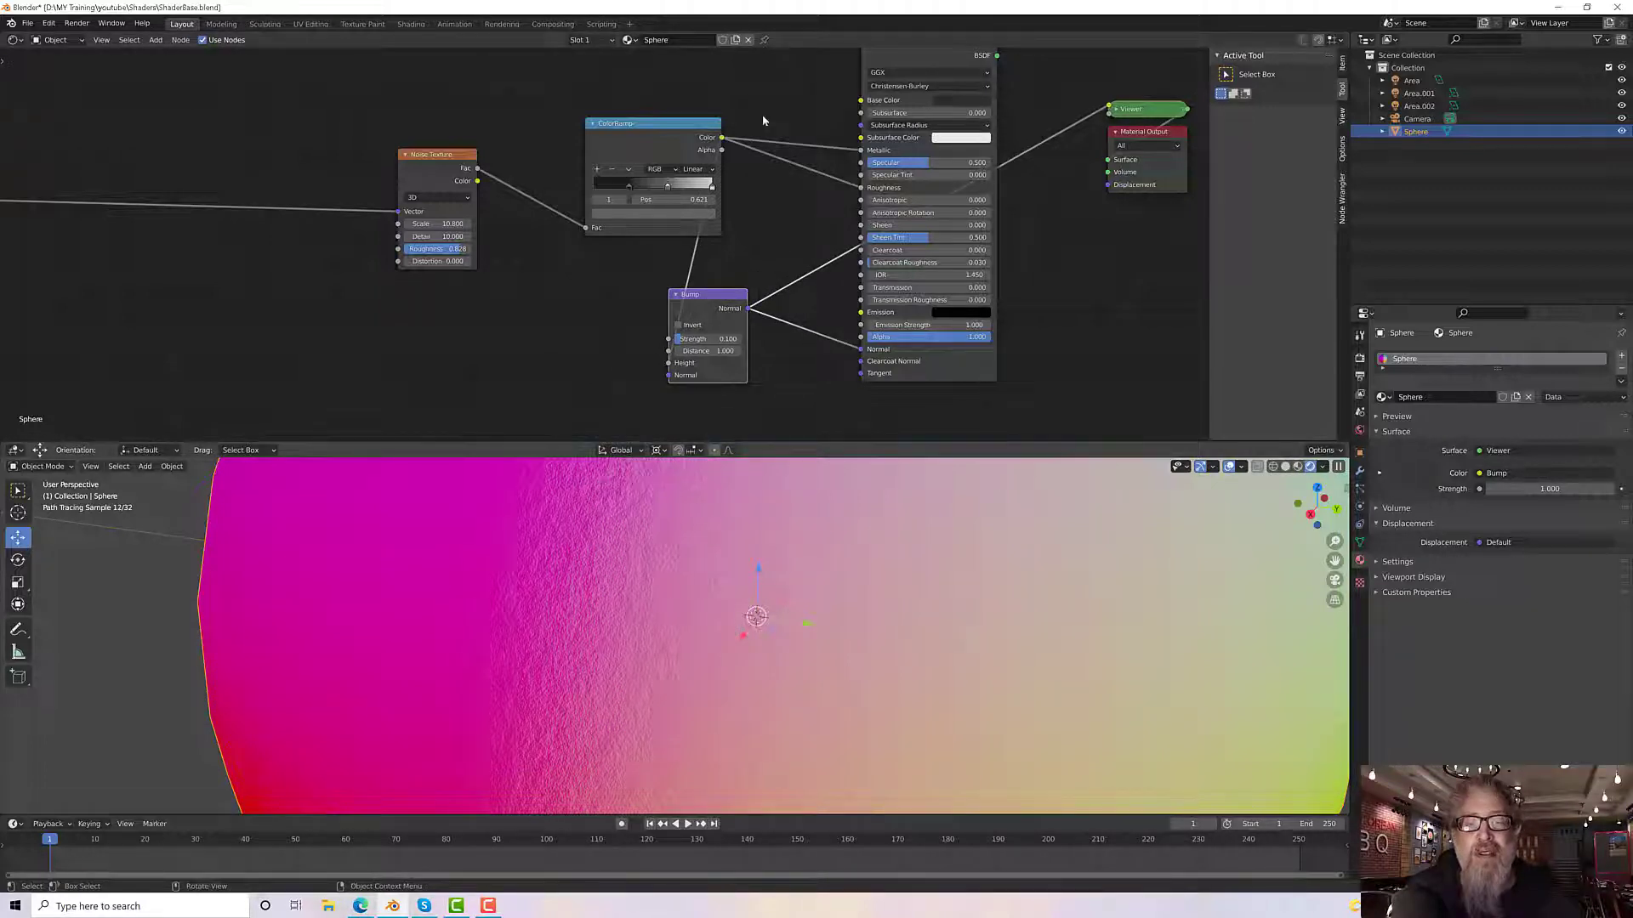
scroll(623, 625, "up", 2)
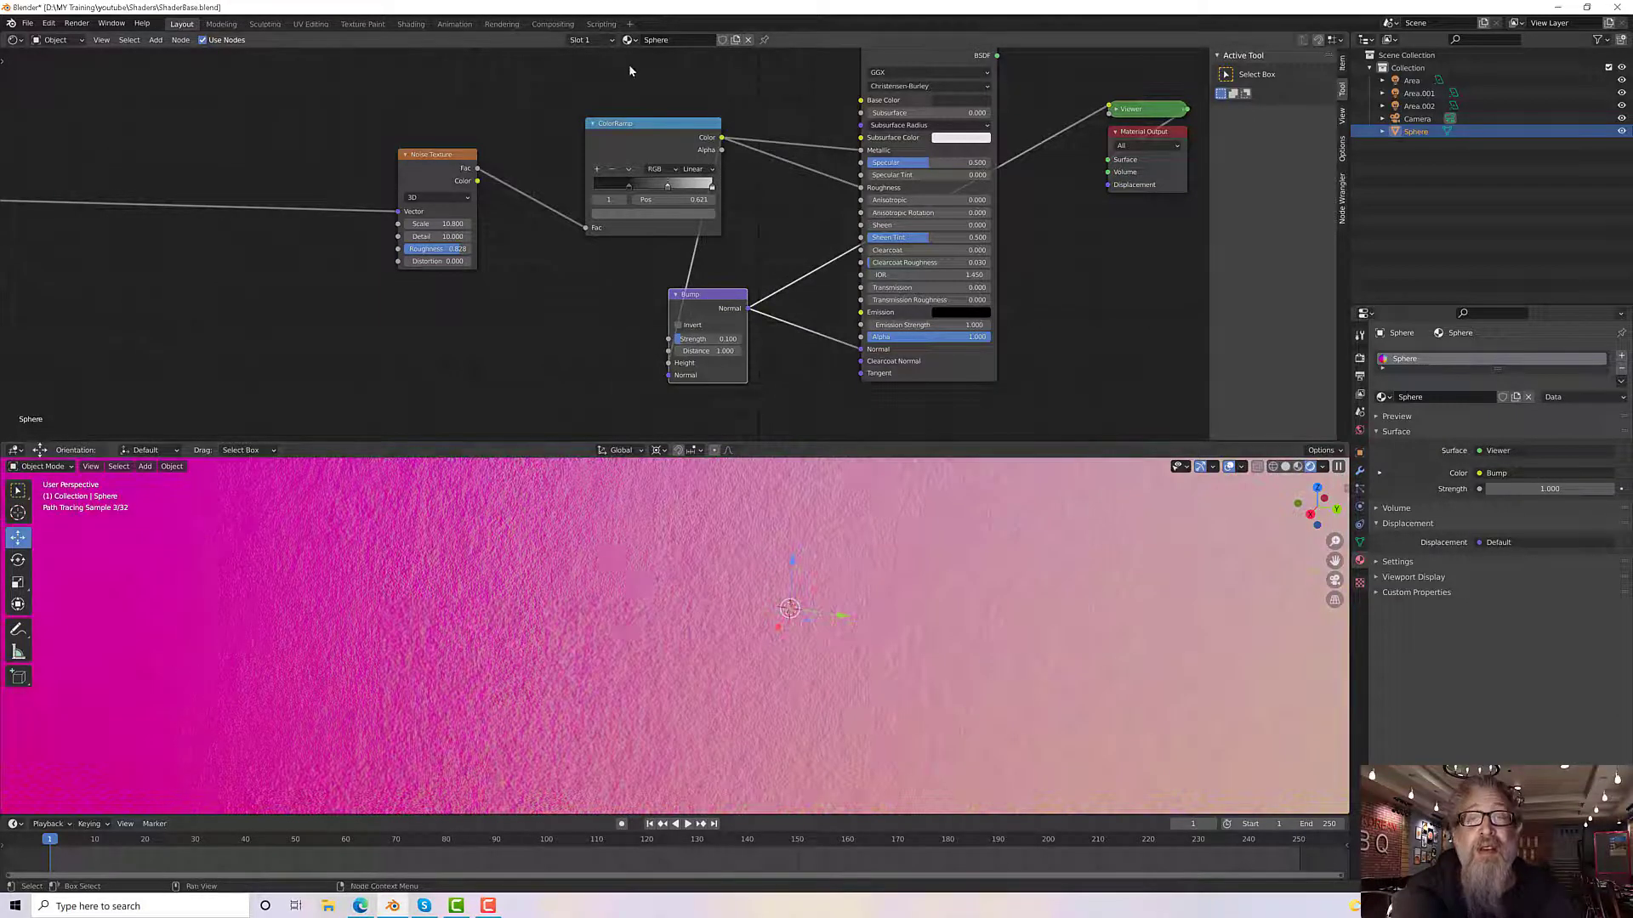
left_click_drag(653, 125, 595, 128)
left_click_drag(437, 154, 300, 146)
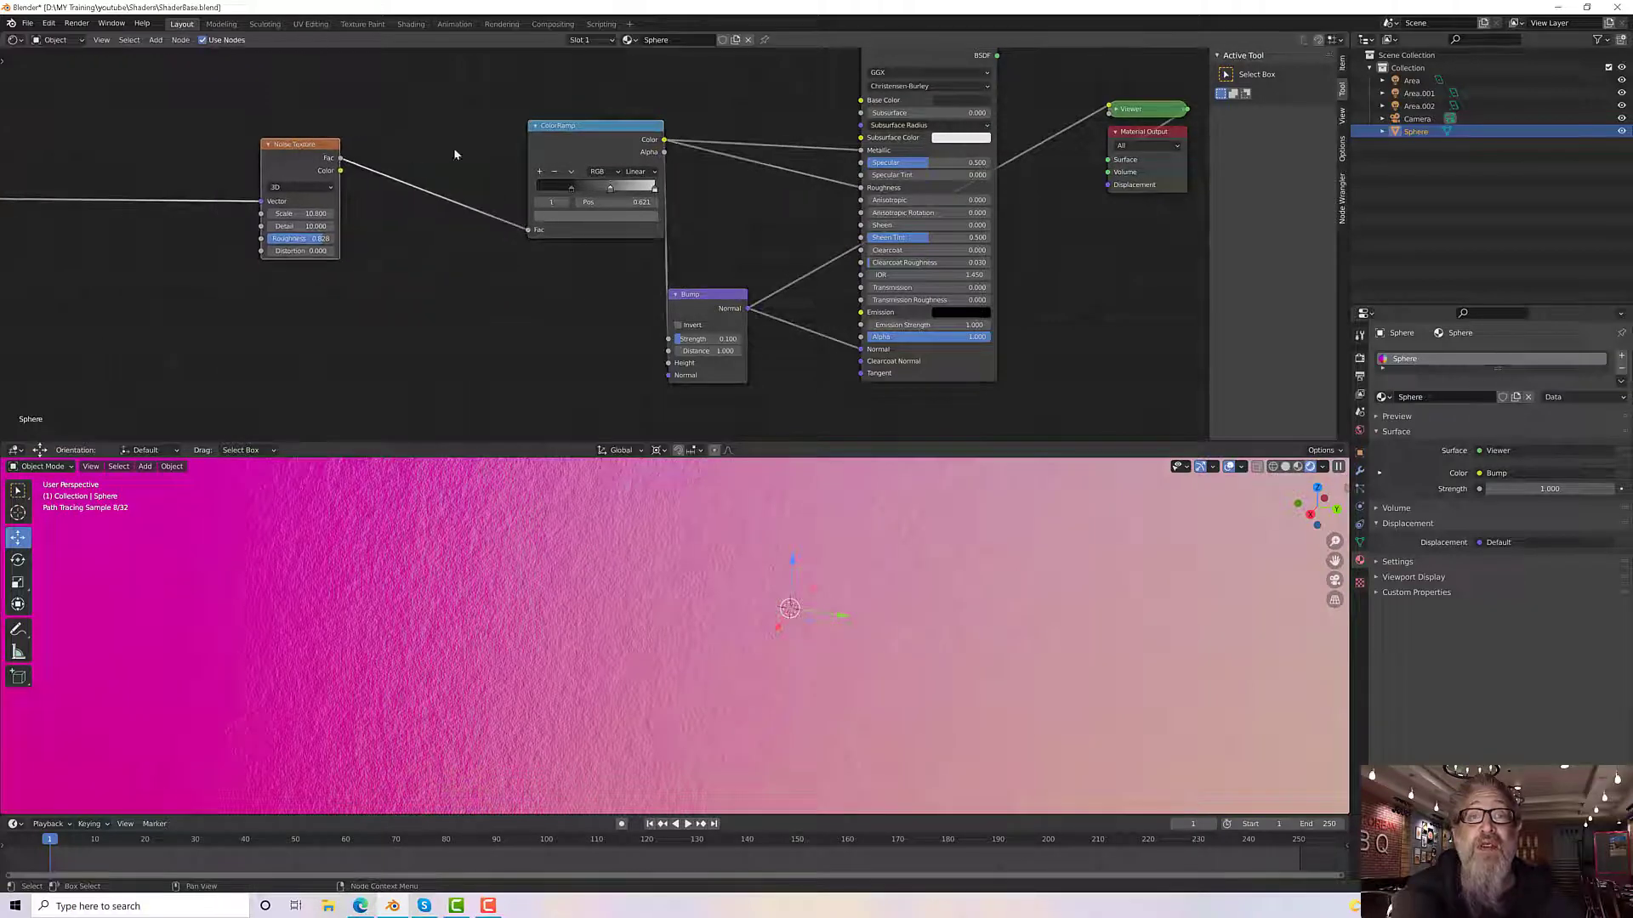
left_click_drag(619, 130, 535, 132)
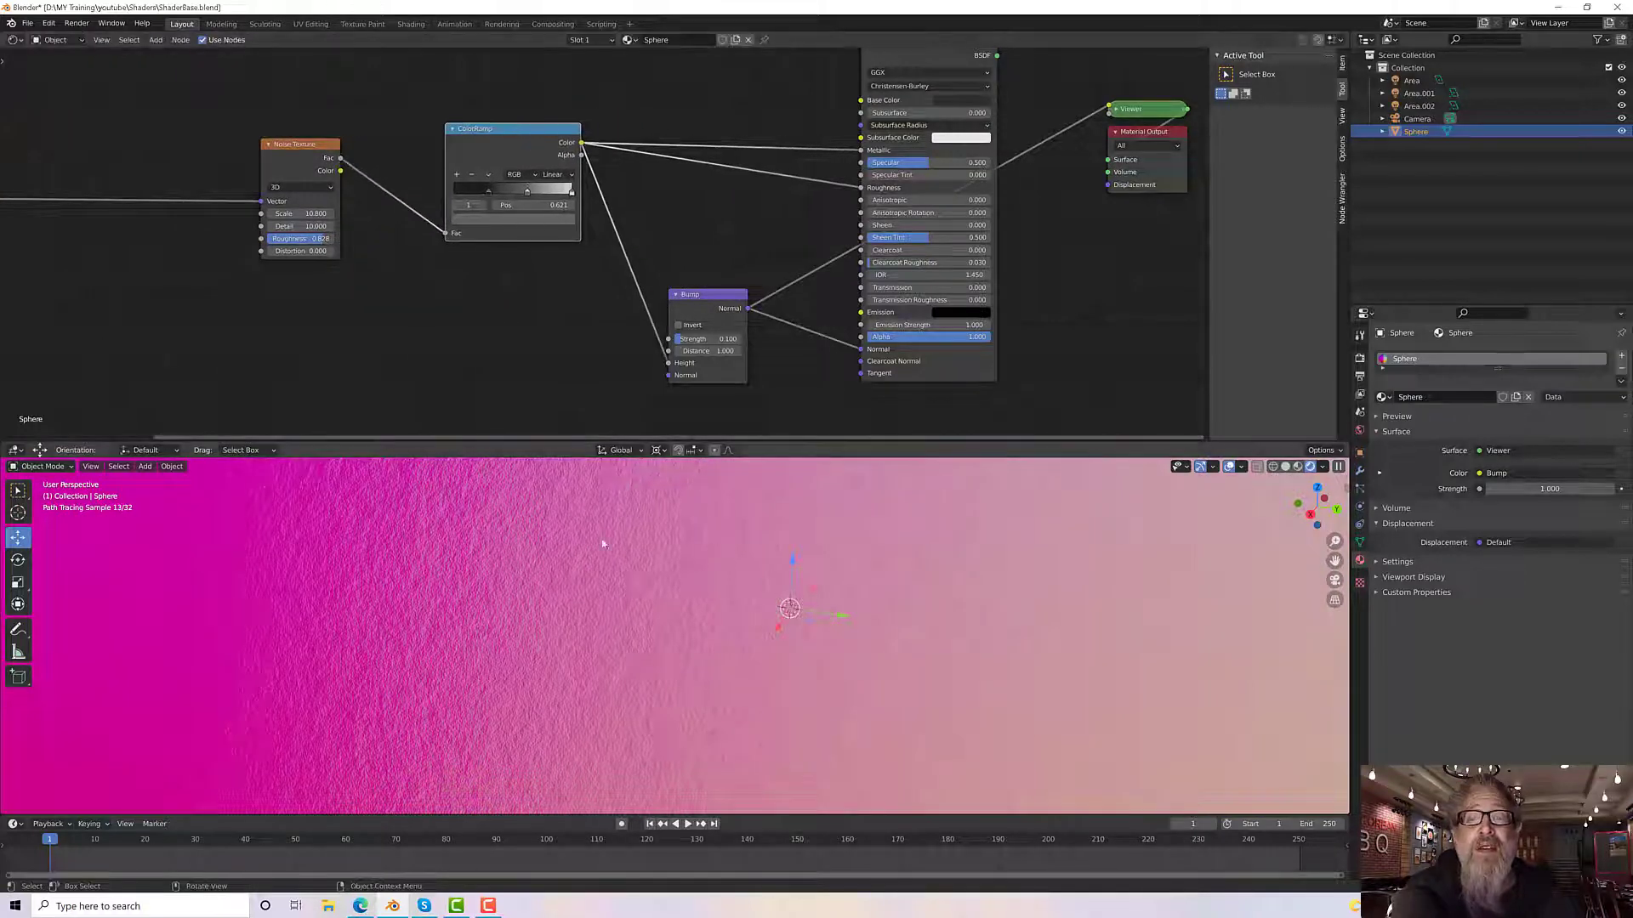
Step: View the Principled BSDF result on the sphere again and move the Bump node a little higher
scroll(610, 636, "down", 3)
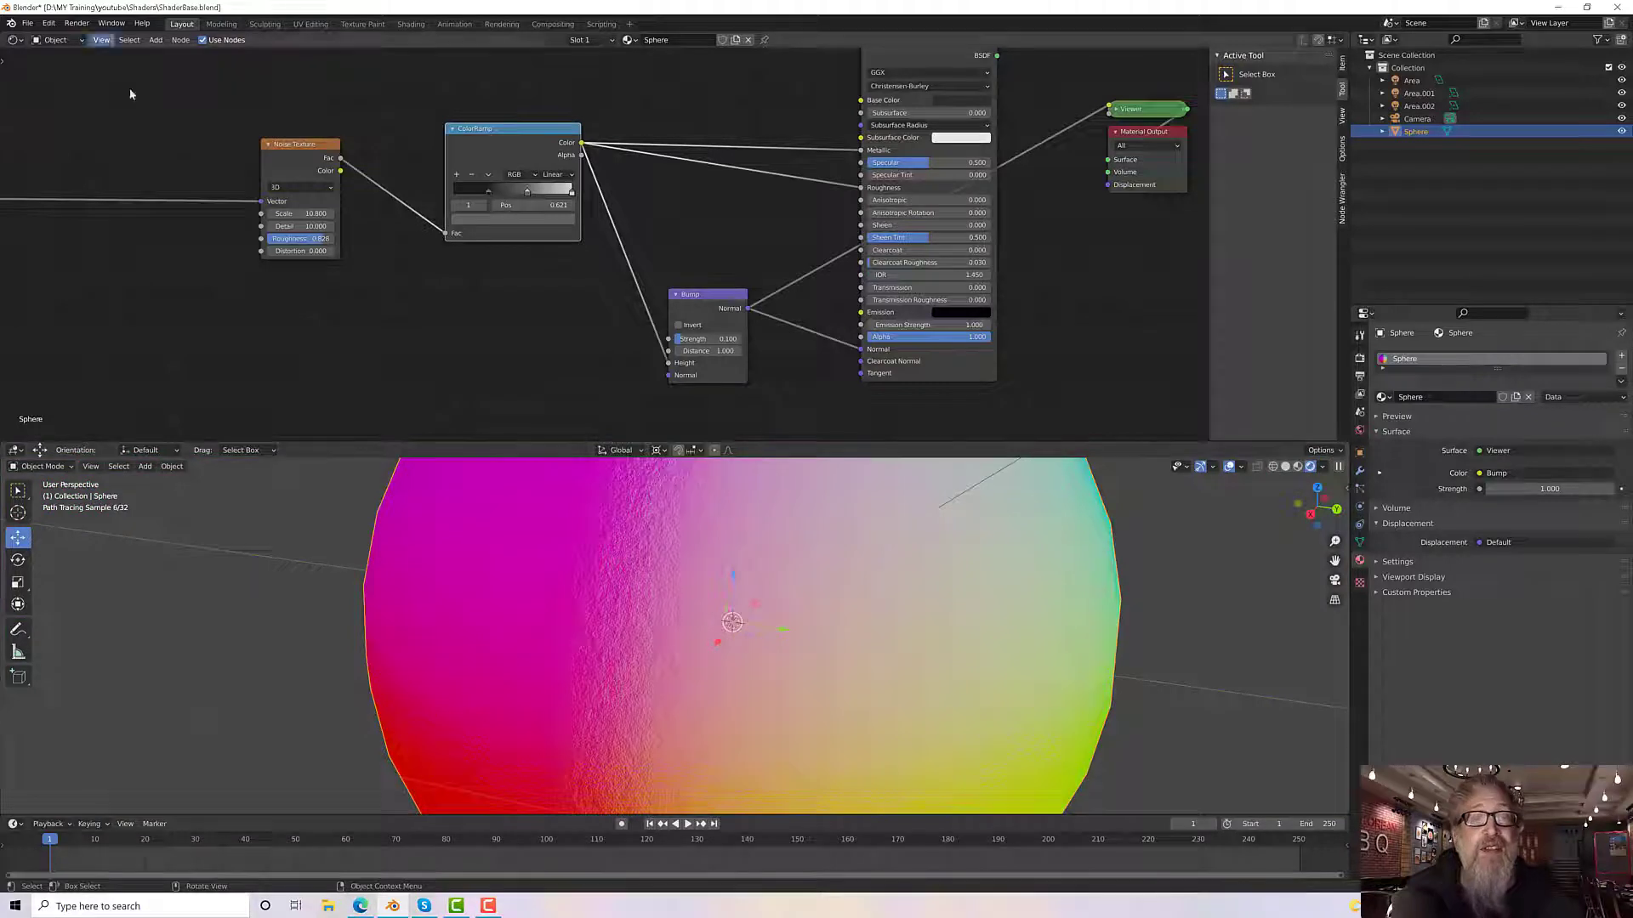
middle_click_drag(773, 115, 739, 223)
left_click(849, 156, "ctrl+shift")
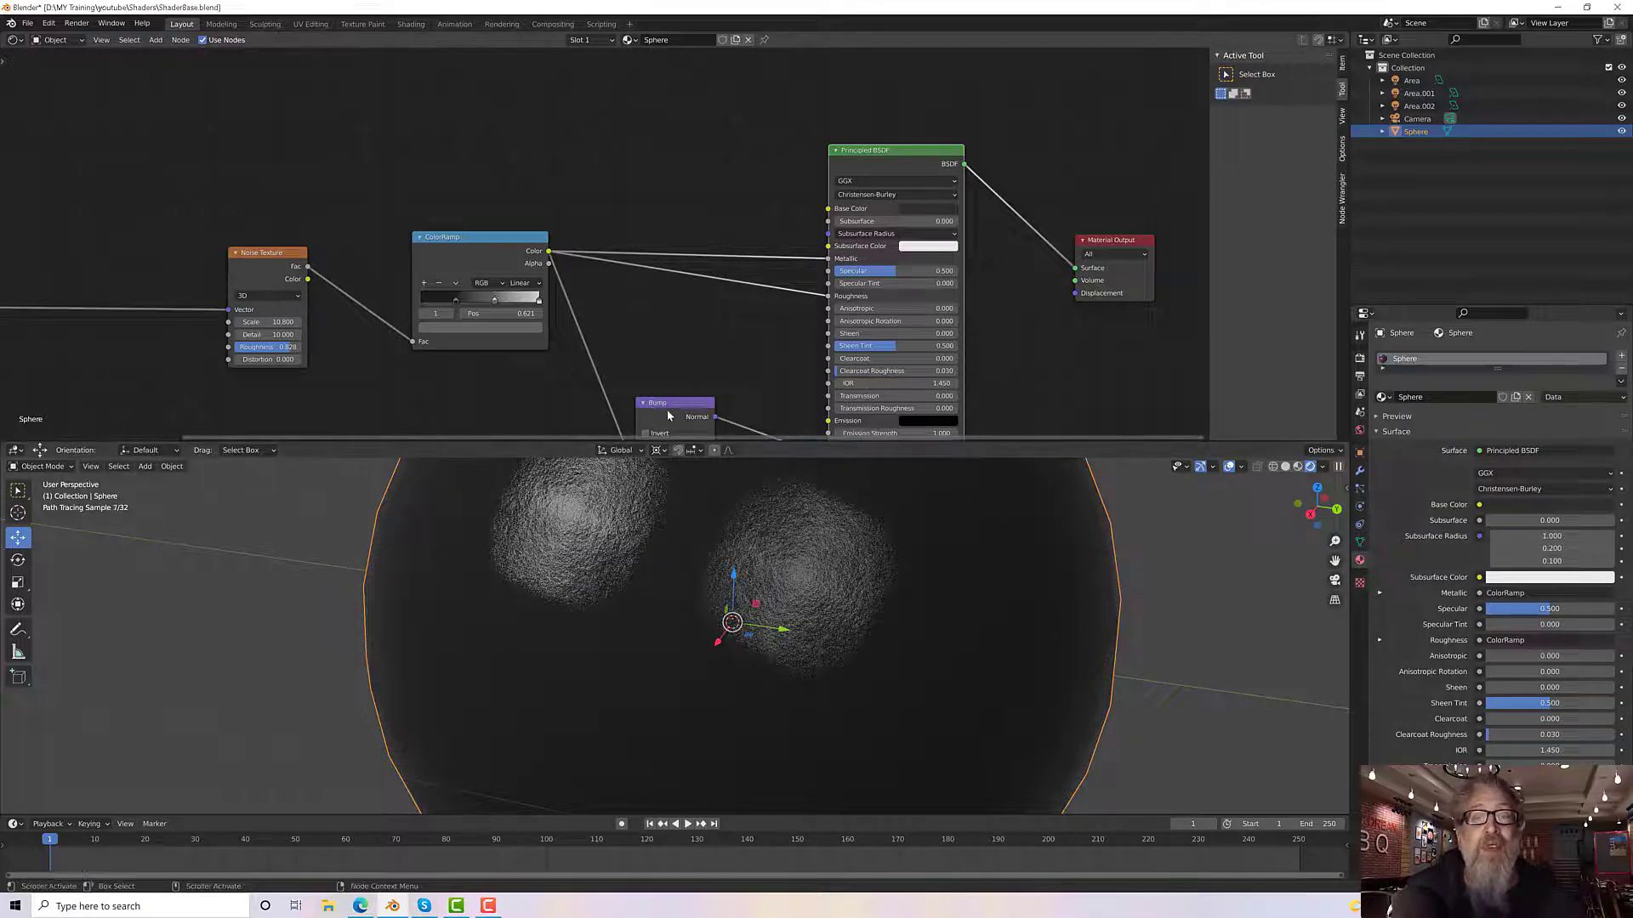
left_click_drag(667, 415, 677, 362)
scroll(577, 411, "up", 1)
middle_click_drag(577, 410, 450, 295)
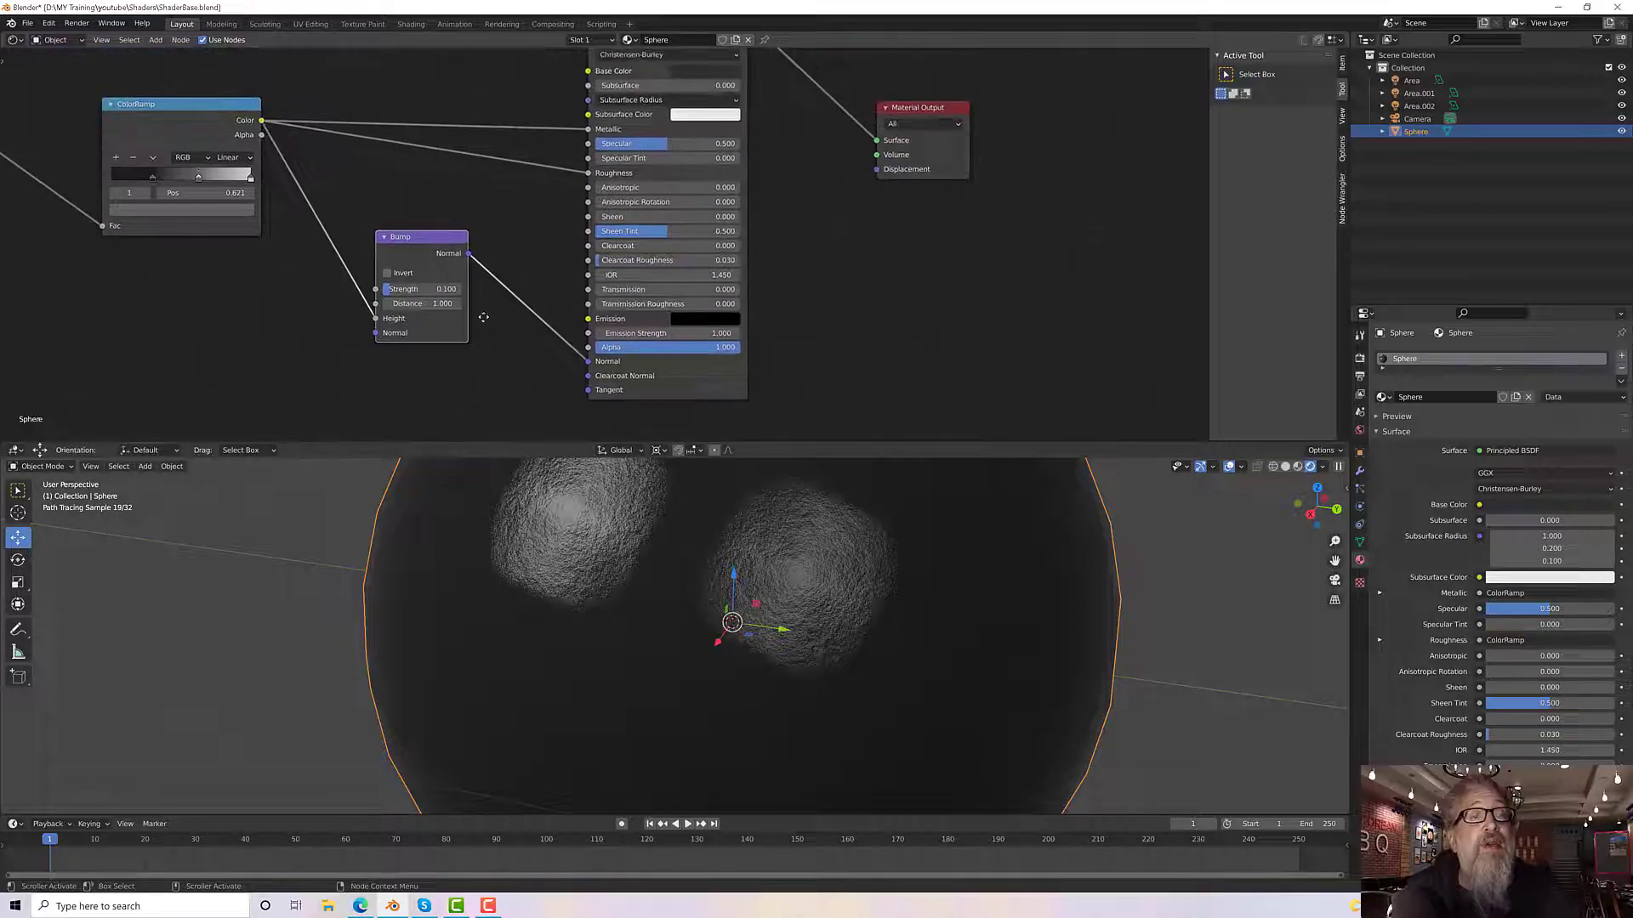
Step: Try the Bump node's Invert option, leave it off, and set the Bump Strength to 0.05
left_click(387, 274)
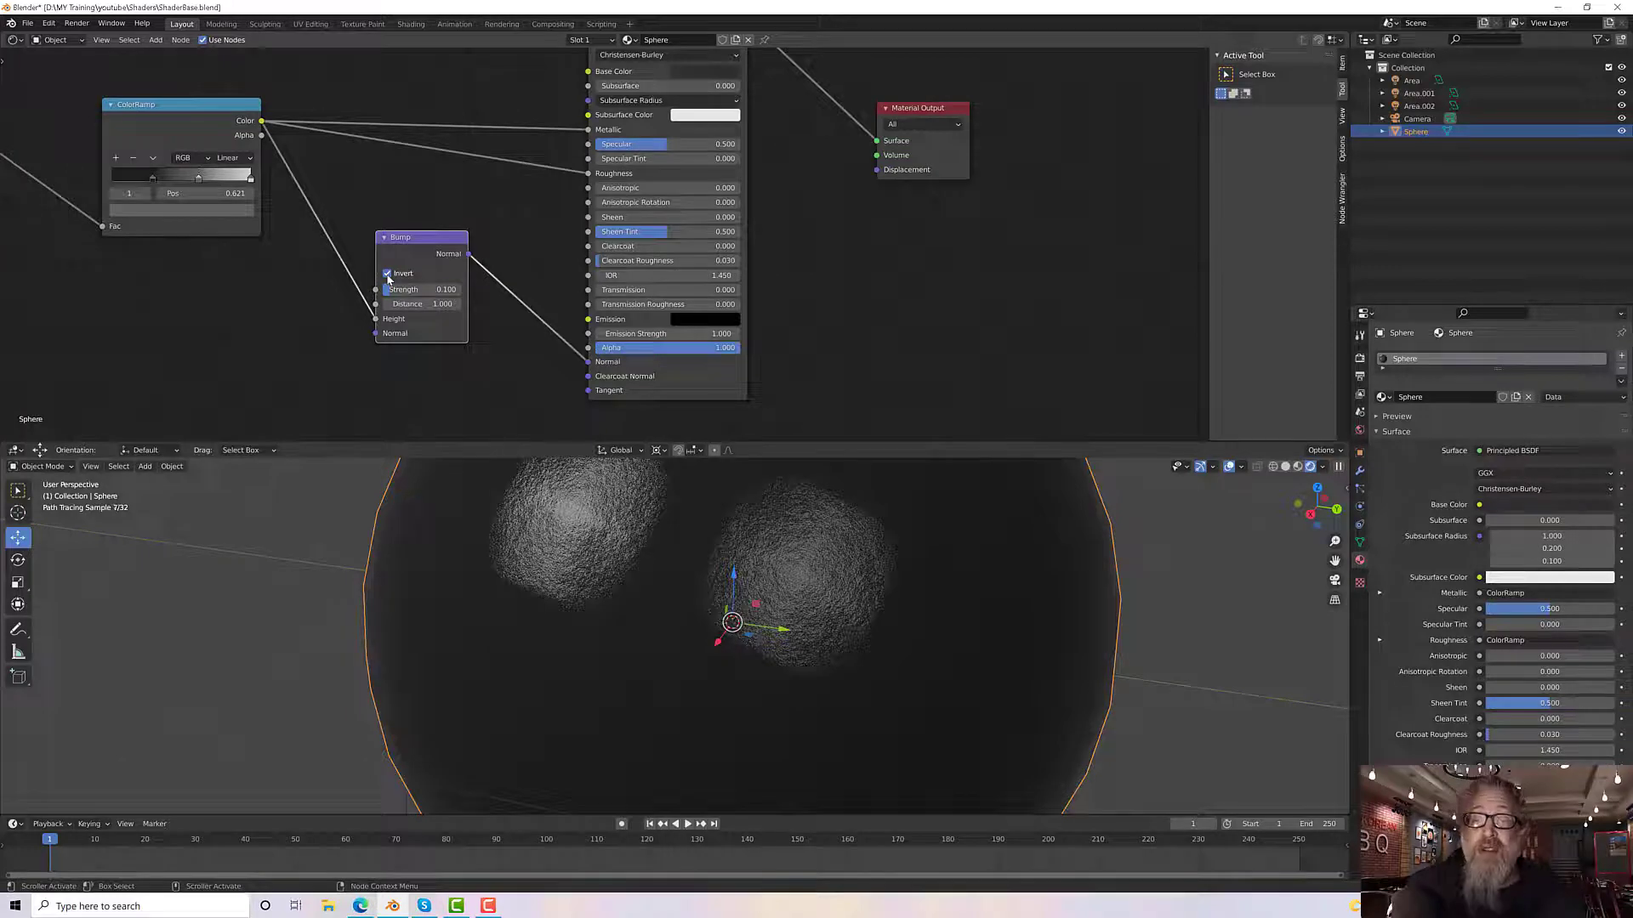
left_click(387, 272)
left_click(425, 289)
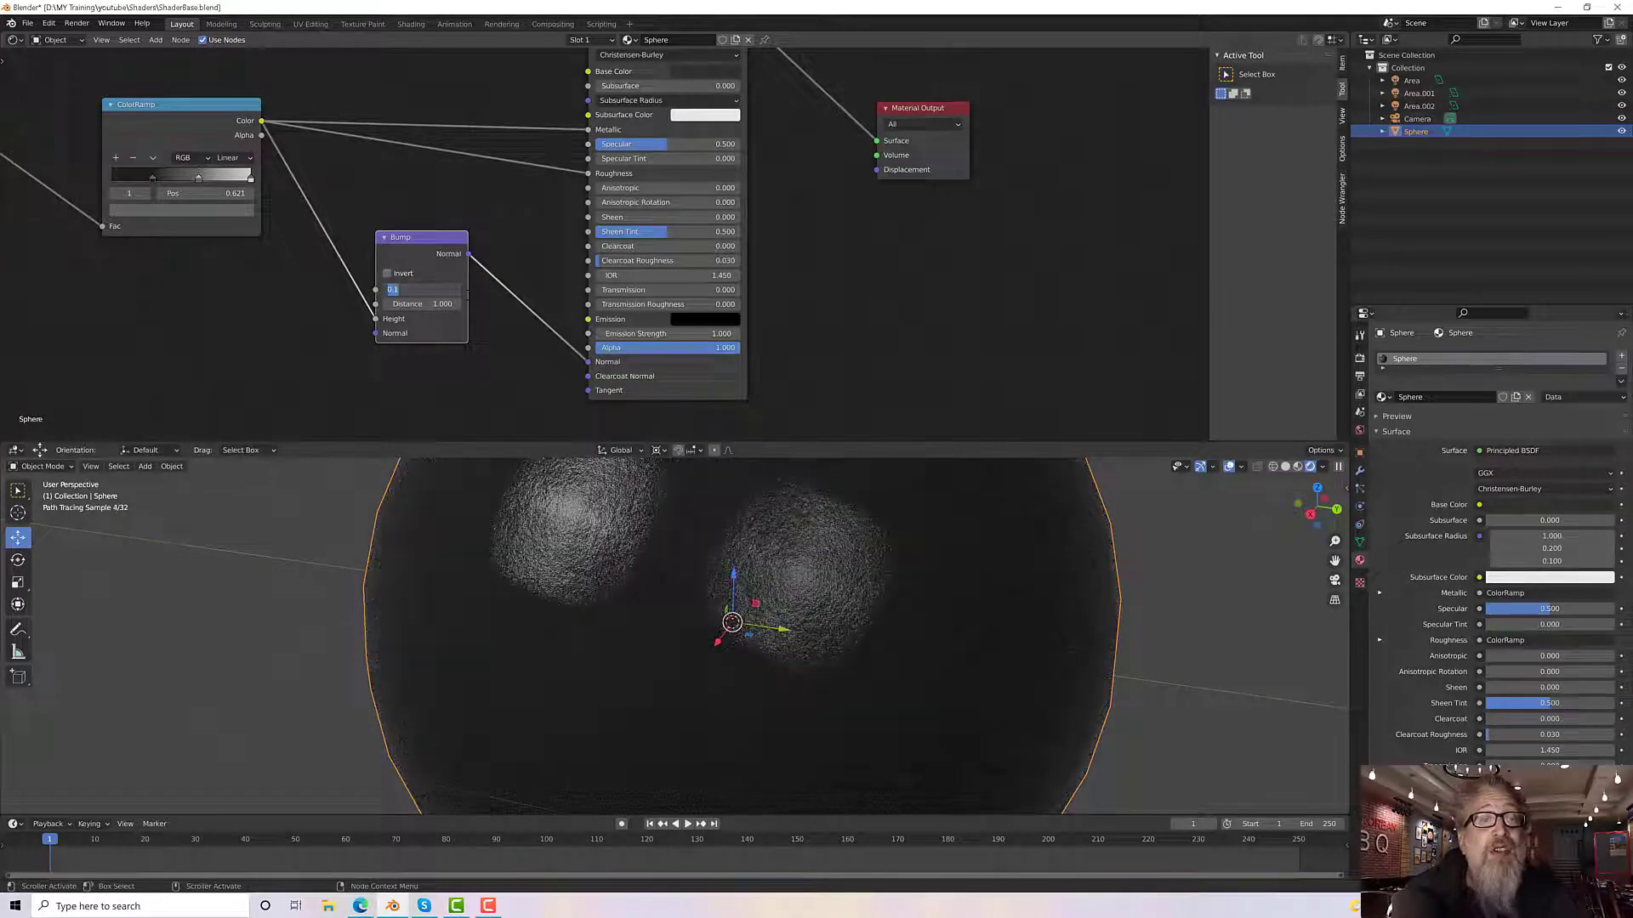
type("0.05")
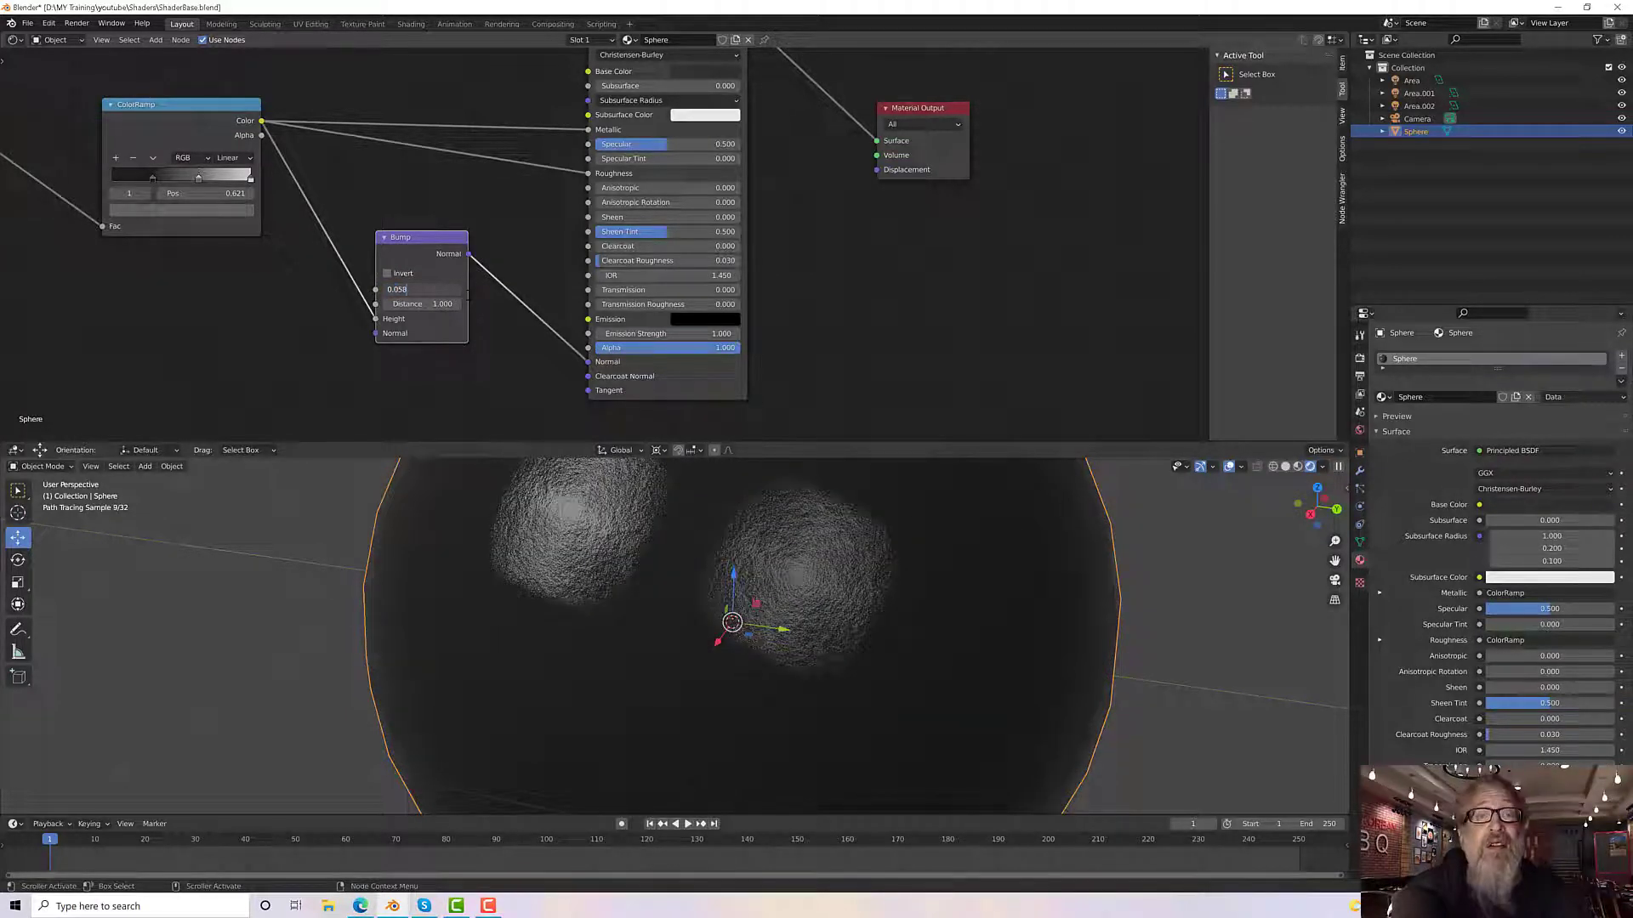
key("Return")
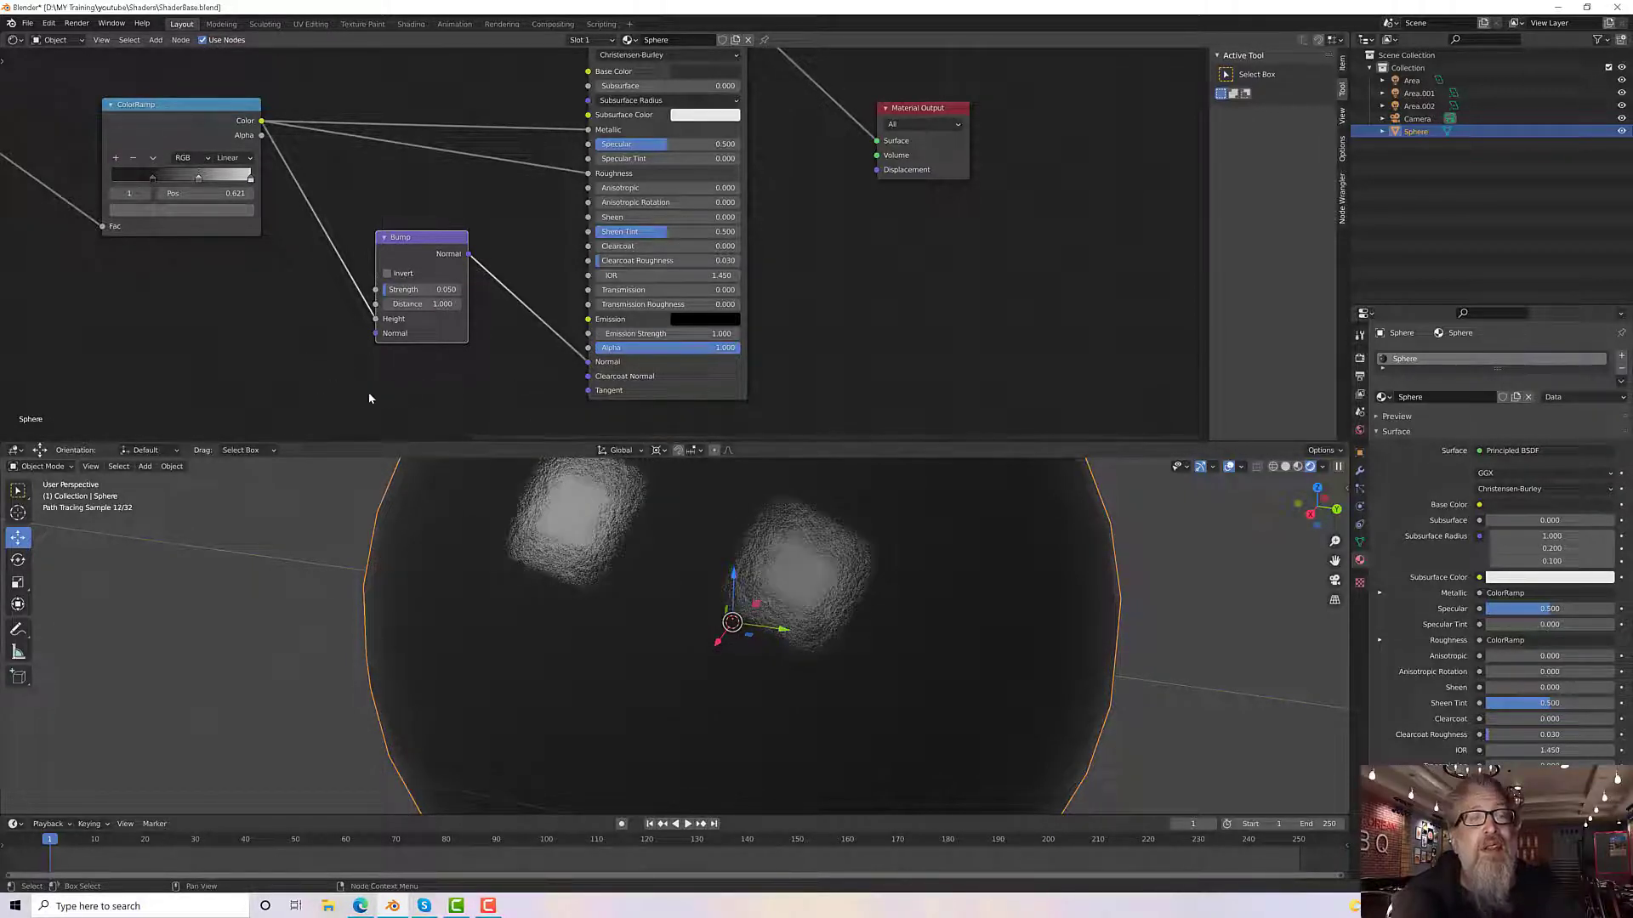
mouse_move(397, 304)
left_mouse_down()
mouse_move(485, 303)
mouse_move(397, 303)
left_mouse_up()
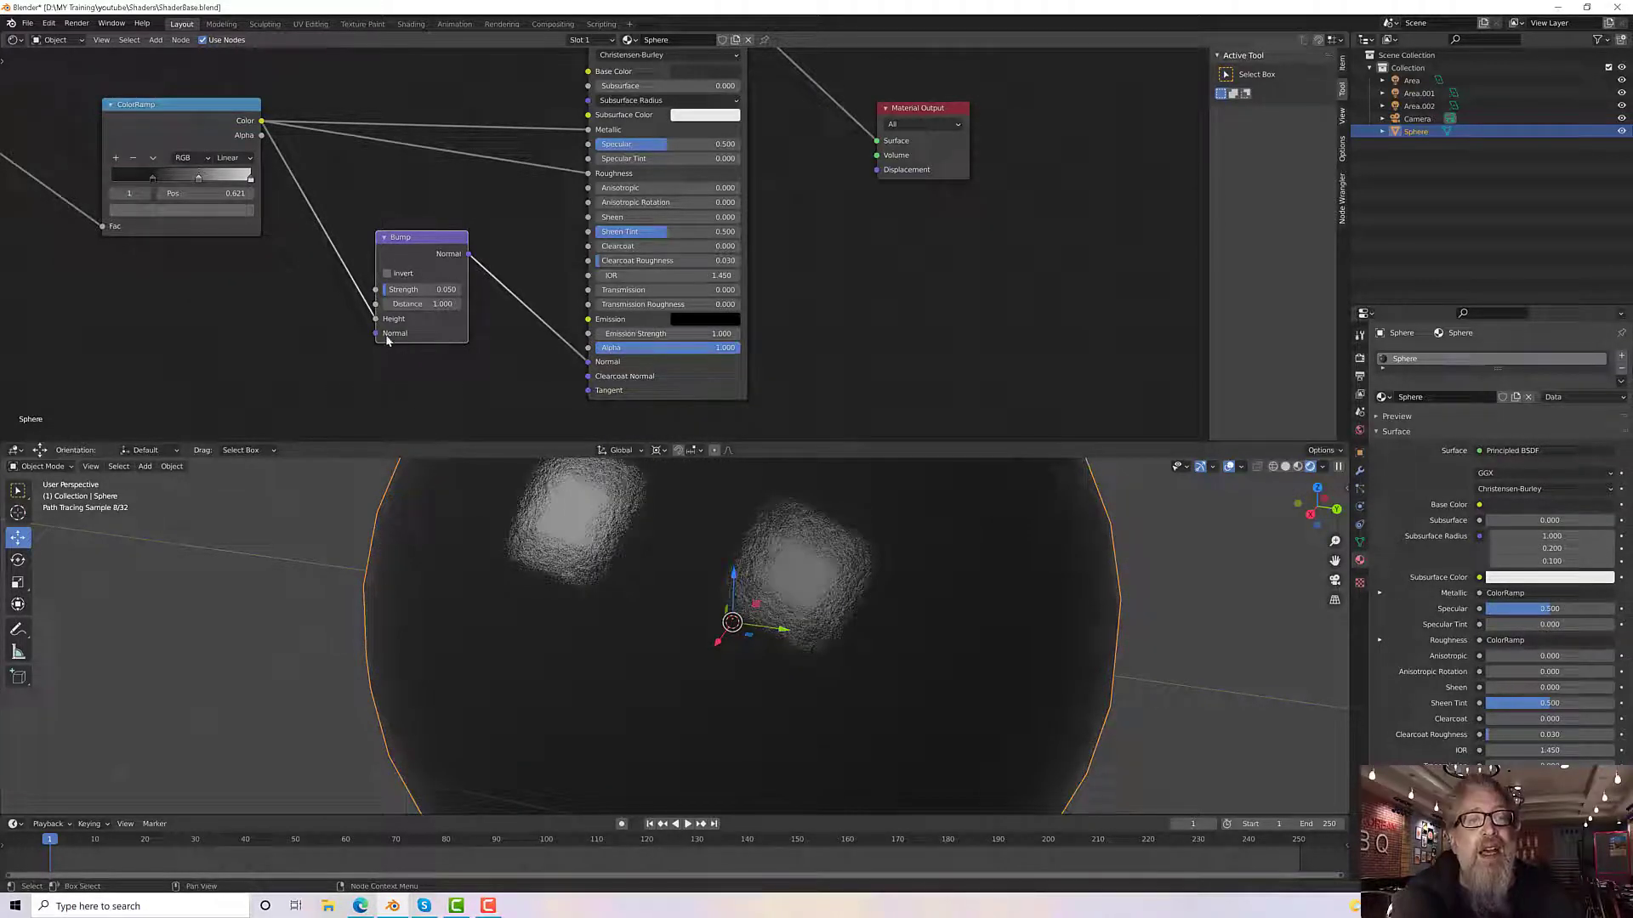
Step: Move the Bump node closer to the Principled BSDF and bring the whole node chain into view
left_click_drag(409, 254, 439, 264)
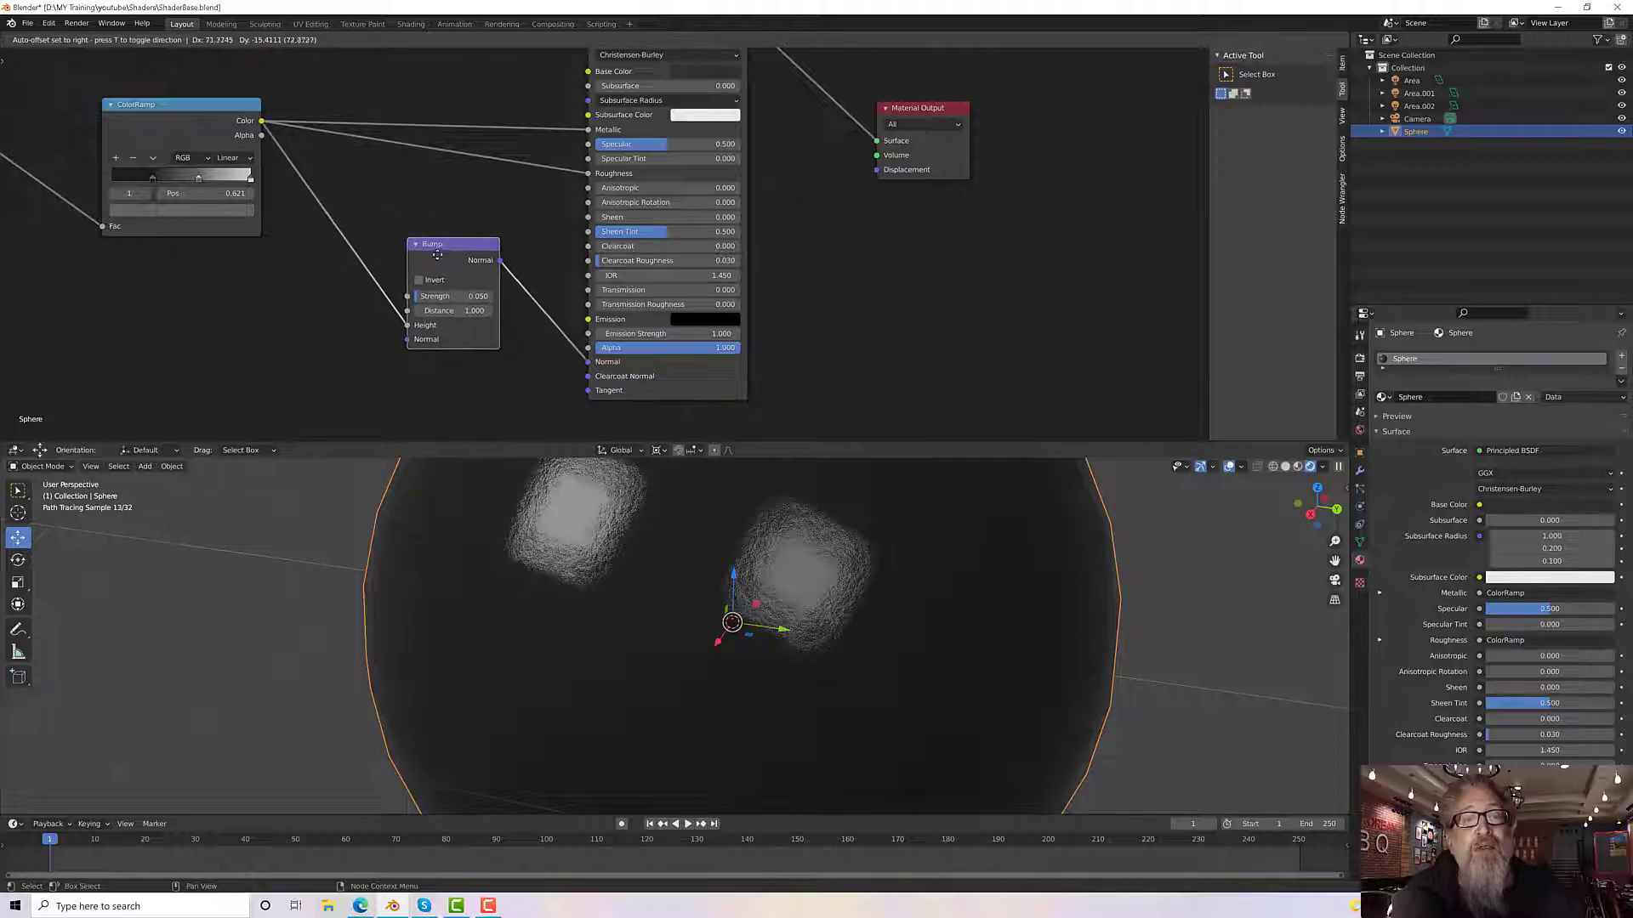
middle_click_drag(316, 326, 444, 349)
scroll(405, 340, "down", 2)
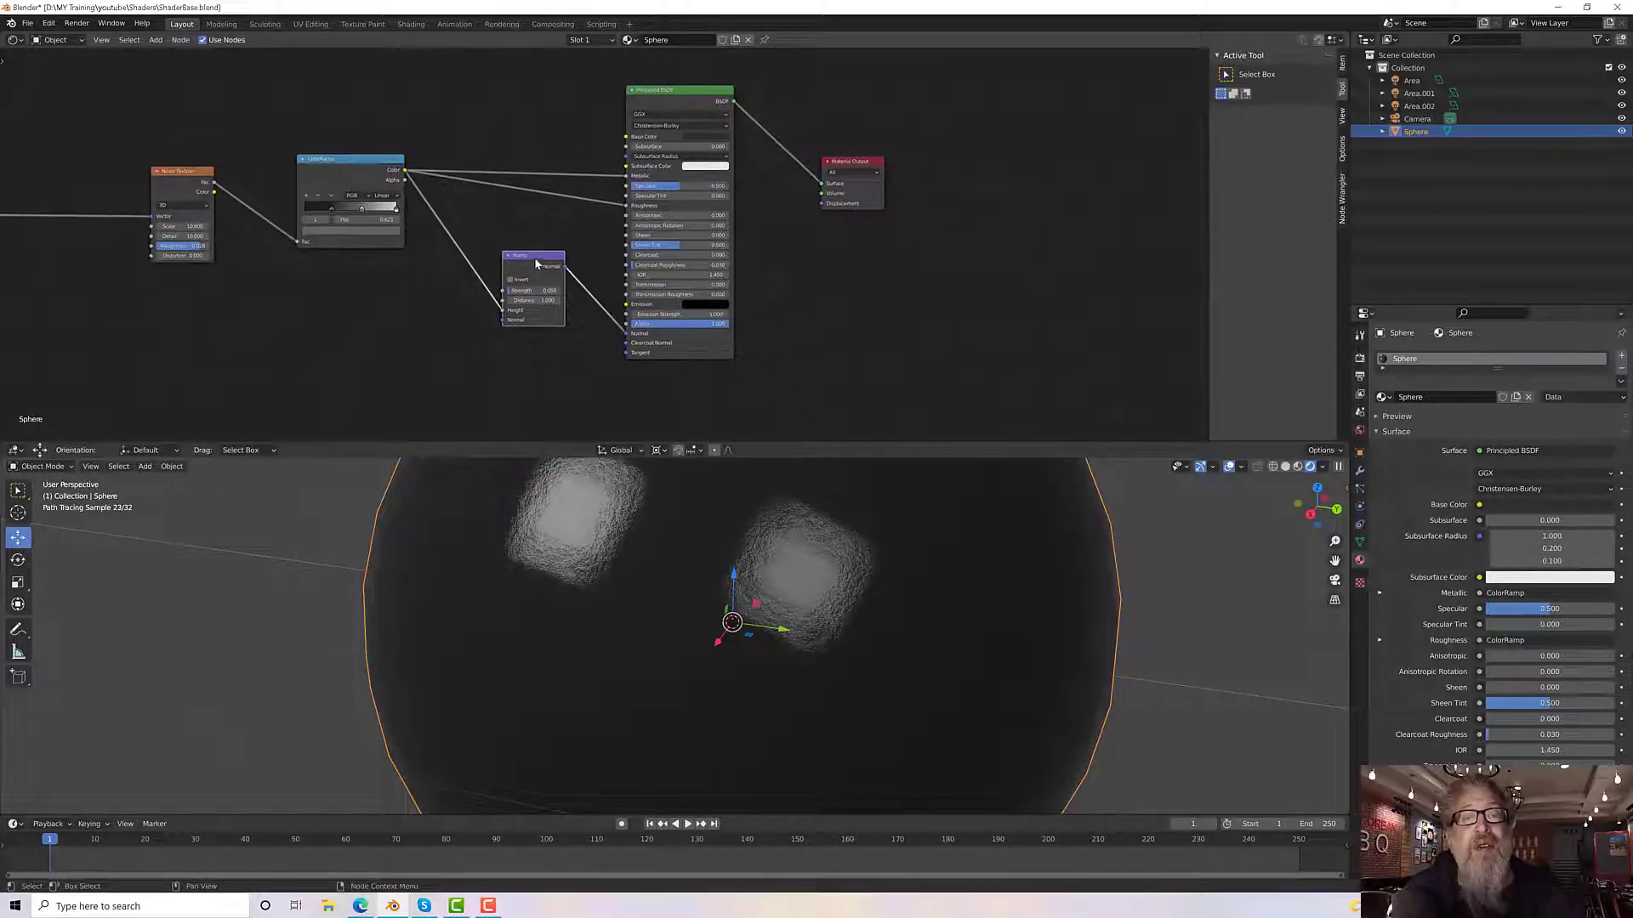